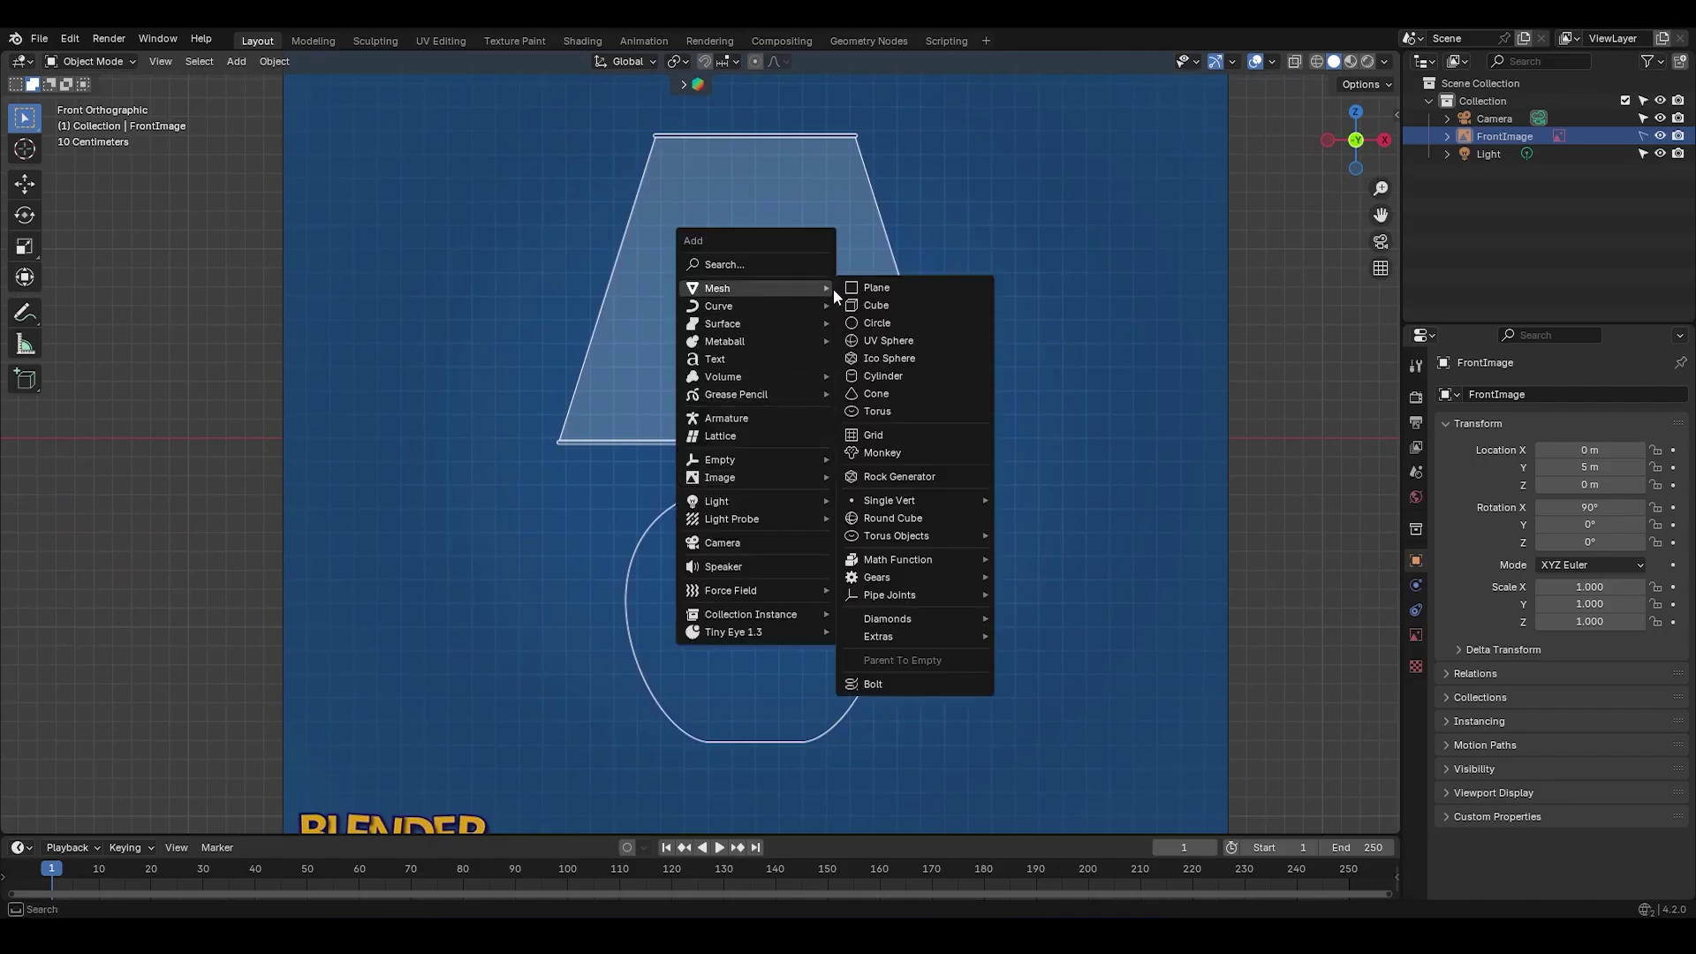
# Step: Add a cylinder mesh with 16 vertices
pyautogui.click(901, 375)
pyautogui.click(150, 831)
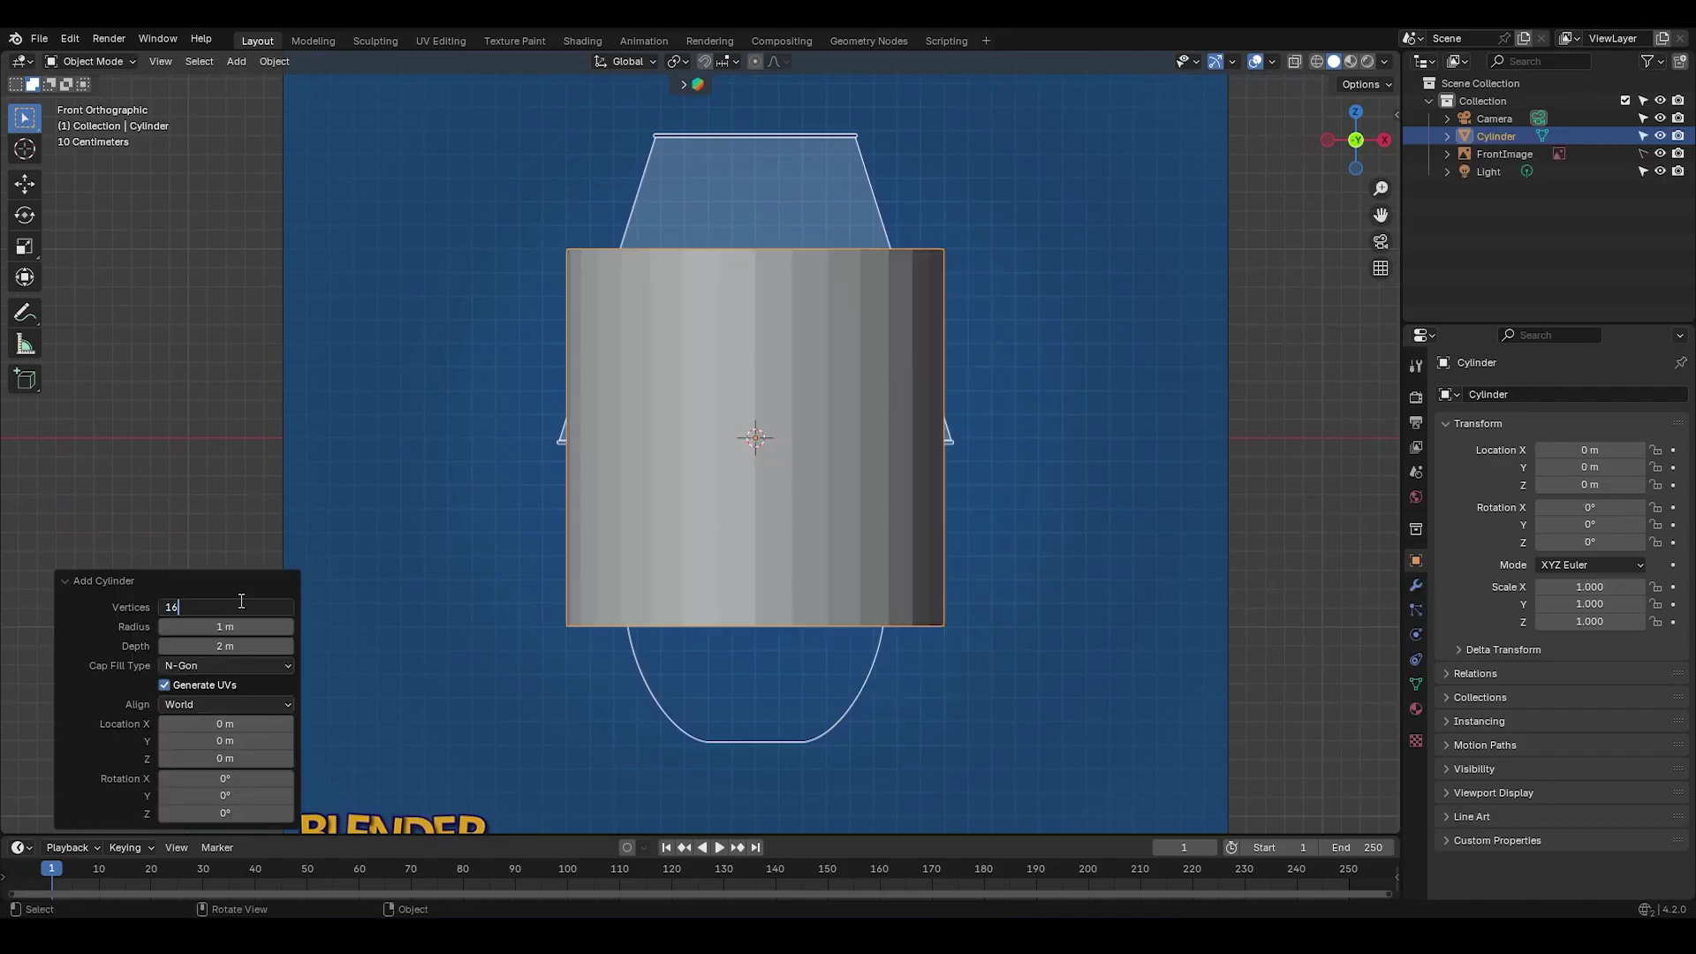
pyautogui.press('Return')
# Step: With X-ray on, raise the top ring, then lower and narrow the bottom ring to the outline
pyautogui.hotkey('alt', 'z')
pyautogui.press('Tab')
pyautogui.moveTo(530, 211); pyautogui.dragTo(1038, 305)
pyautogui.press('g')
pyautogui.press('z')
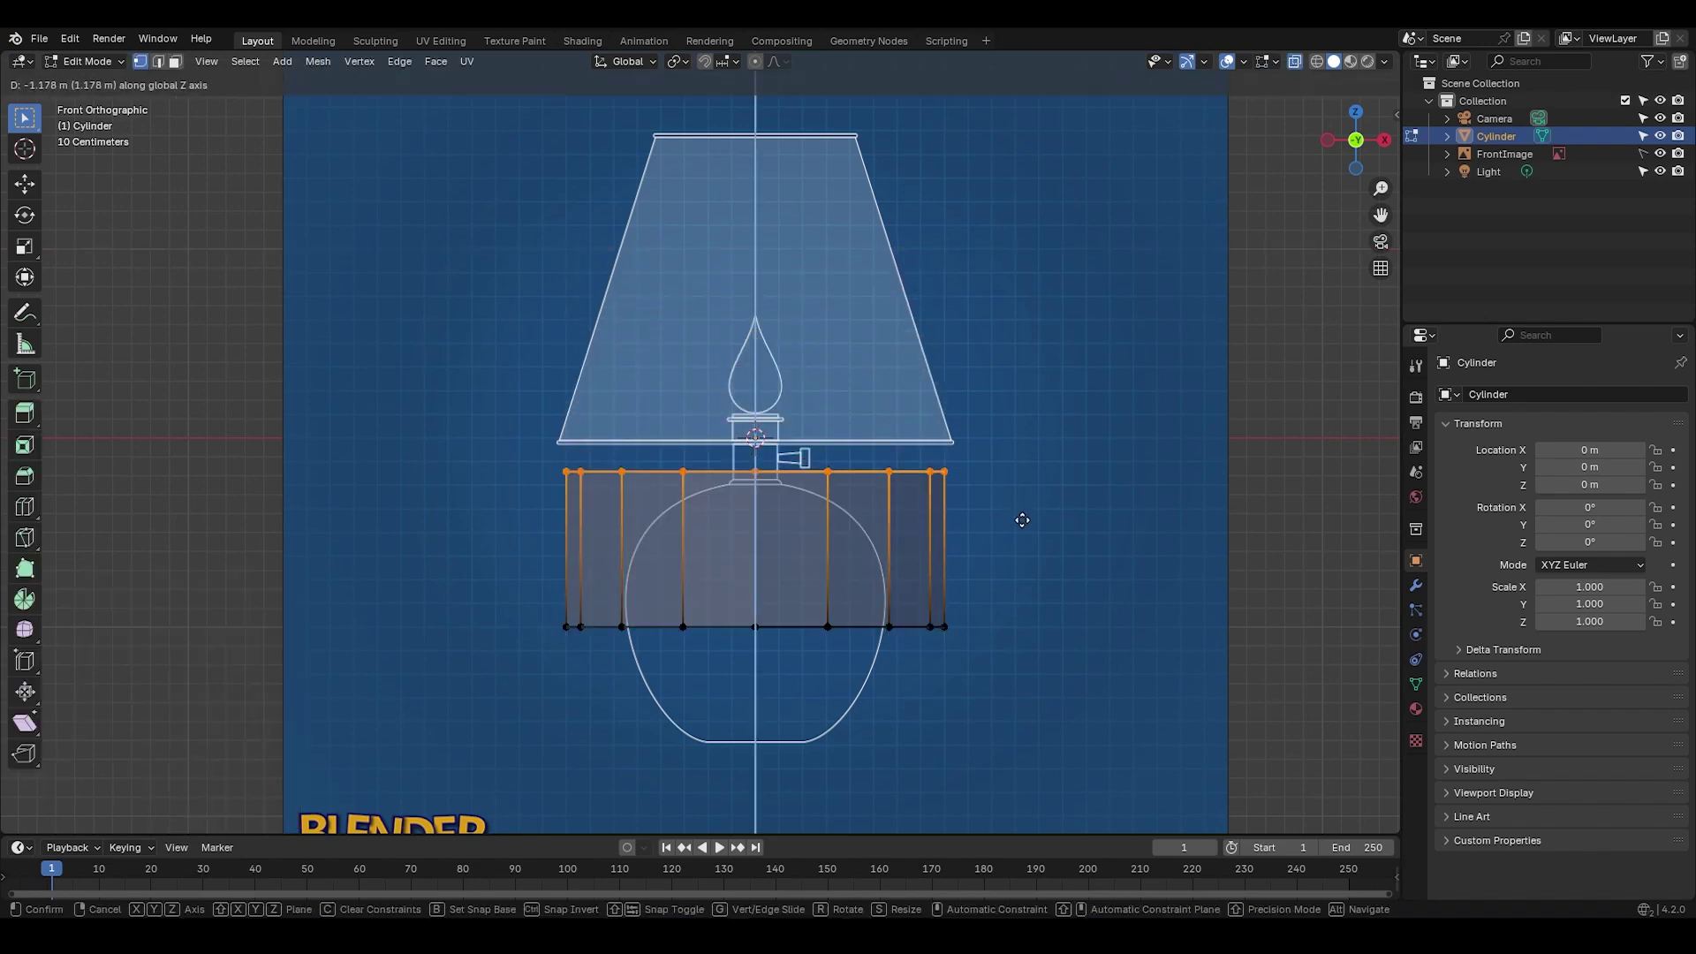
pyautogui.click(1021, 520)
pyautogui.hotkey('ctrl', 'i')
pyautogui.press('g')
pyautogui.press('z')
pyautogui.click(1014, 698)
pyautogui.press('s')
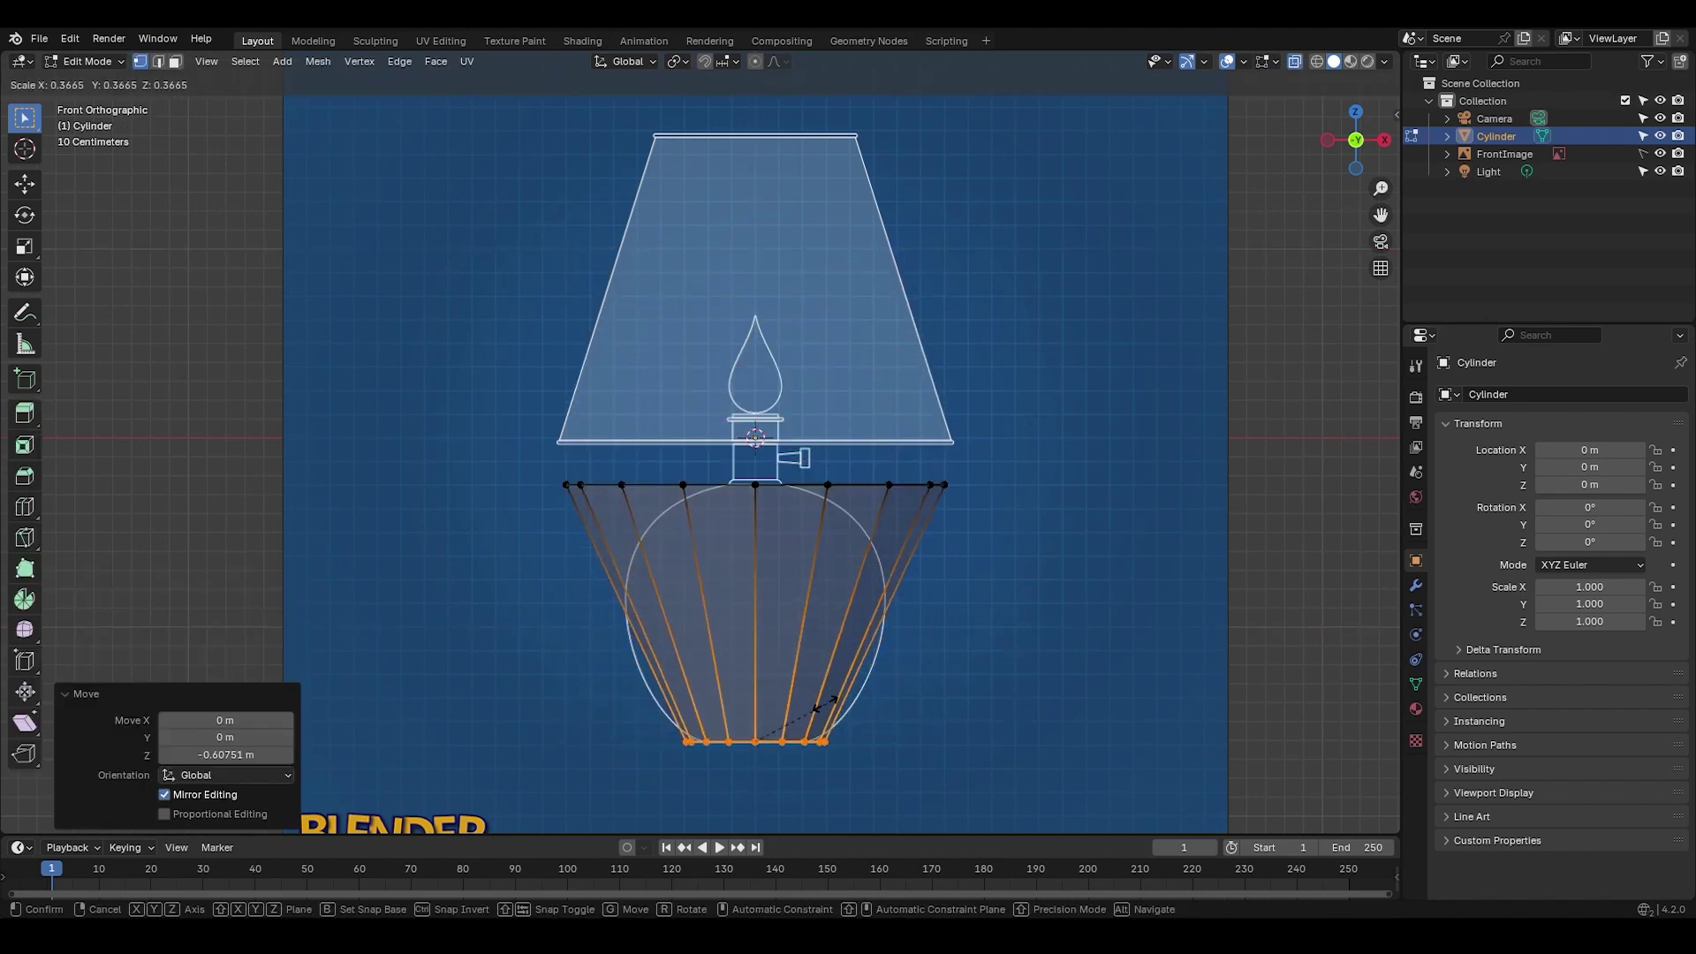
pyautogui.click(760, 716)
# Step: Add four horizontal edge rings and widen each ring to match the reference outline
pyautogui.scroll(5, 742, 711)
pyautogui.hotkey('ctrl', 'r')
pyautogui.scroll(3, 842, 488)
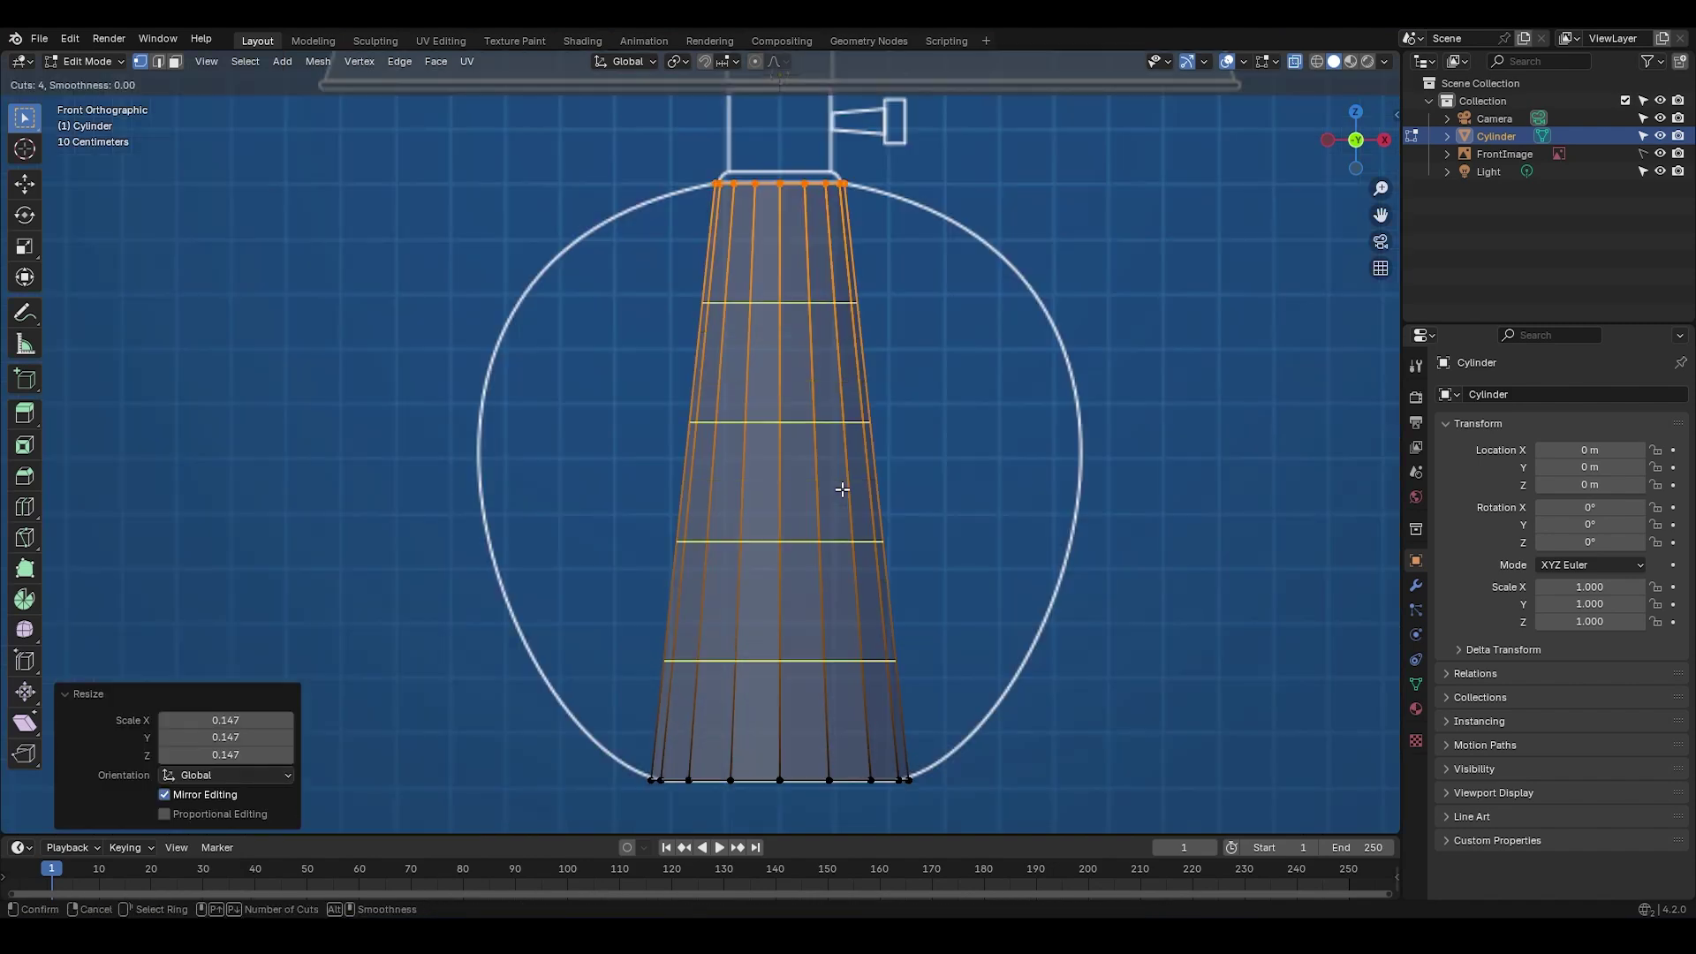
pyautogui.click(842, 489)
pyautogui.press('s')
pyautogui.keyDown('alt'); pyautogui.click(936, 382); pyautogui.keyUp('alt')
pyautogui.press('s')
pyautogui.keyDown('alt'); pyautogui.click(971, 482); pyautogui.keyUp('alt')
pyautogui.press('s')
pyautogui.keyDown('alt'); pyautogui.click(927, 581); pyautogui.keyUp('alt')
pyautogui.press('s')
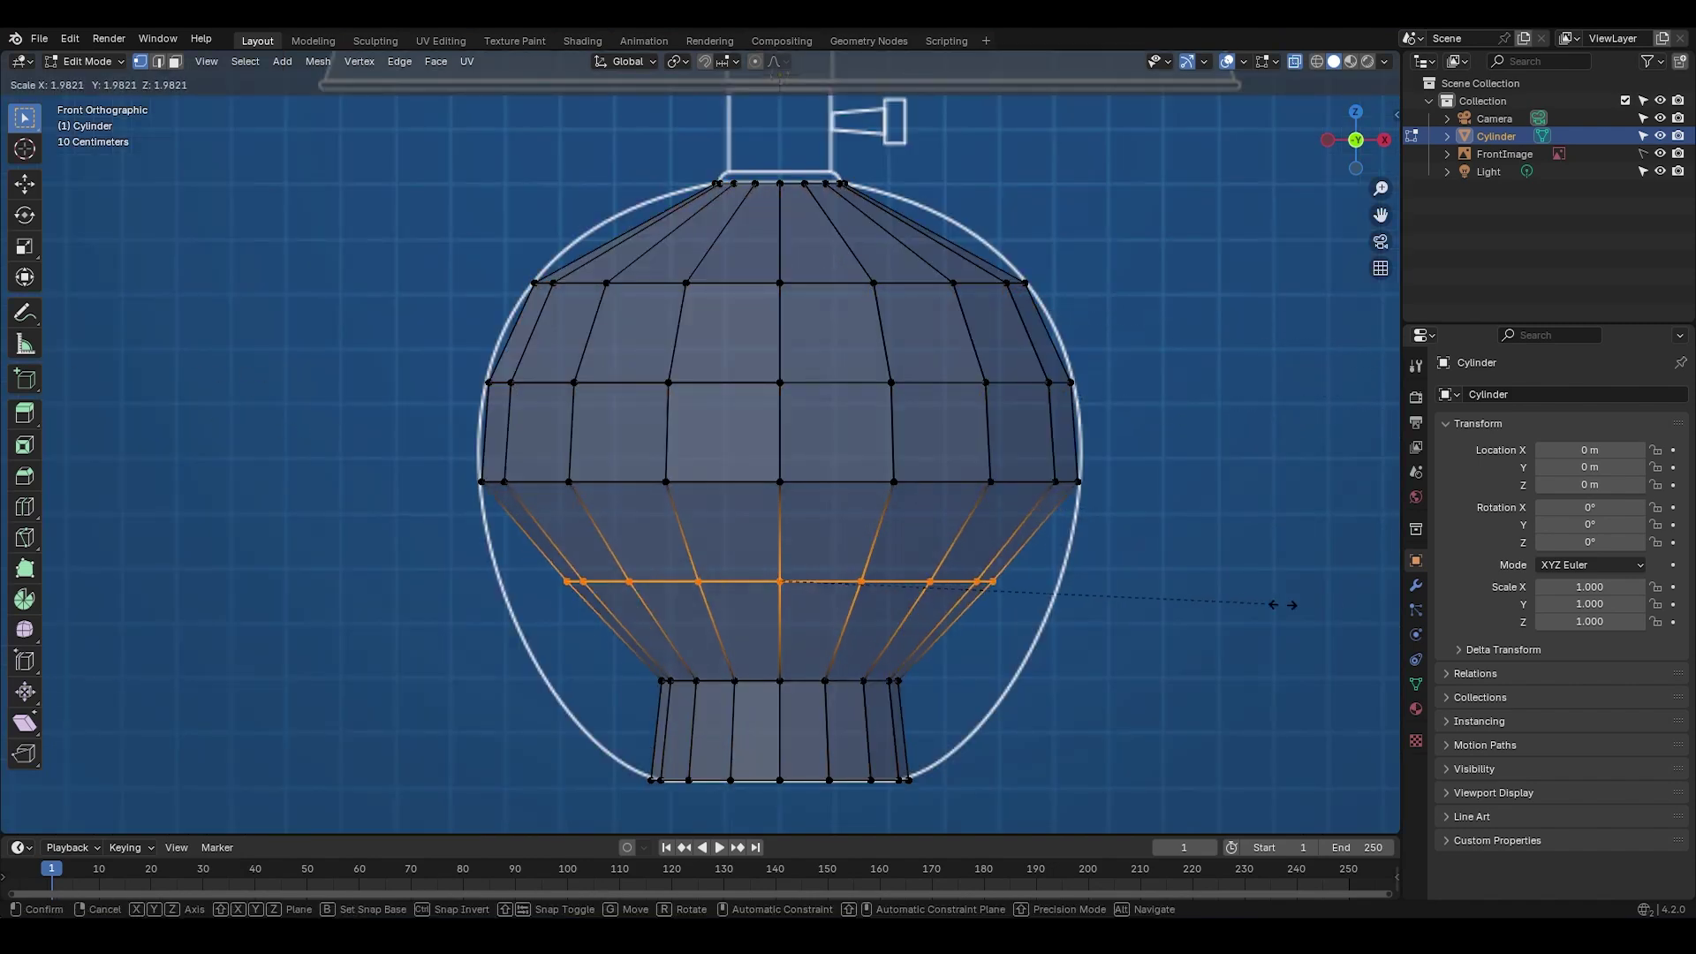
pyautogui.click(1283, 605)
pyautogui.keyDown('alt'); pyautogui.click(892, 681); pyautogui.keyUp('alt')
pyautogui.press('s')
pyautogui.click(1261, 694)
# Step: Add an extra edge ring near the top, widen it to the outline, and exit Edit Mode
pyautogui.hotkey('ctrl', 'r')
pyautogui.click(822, 212)
pyautogui.press('s')
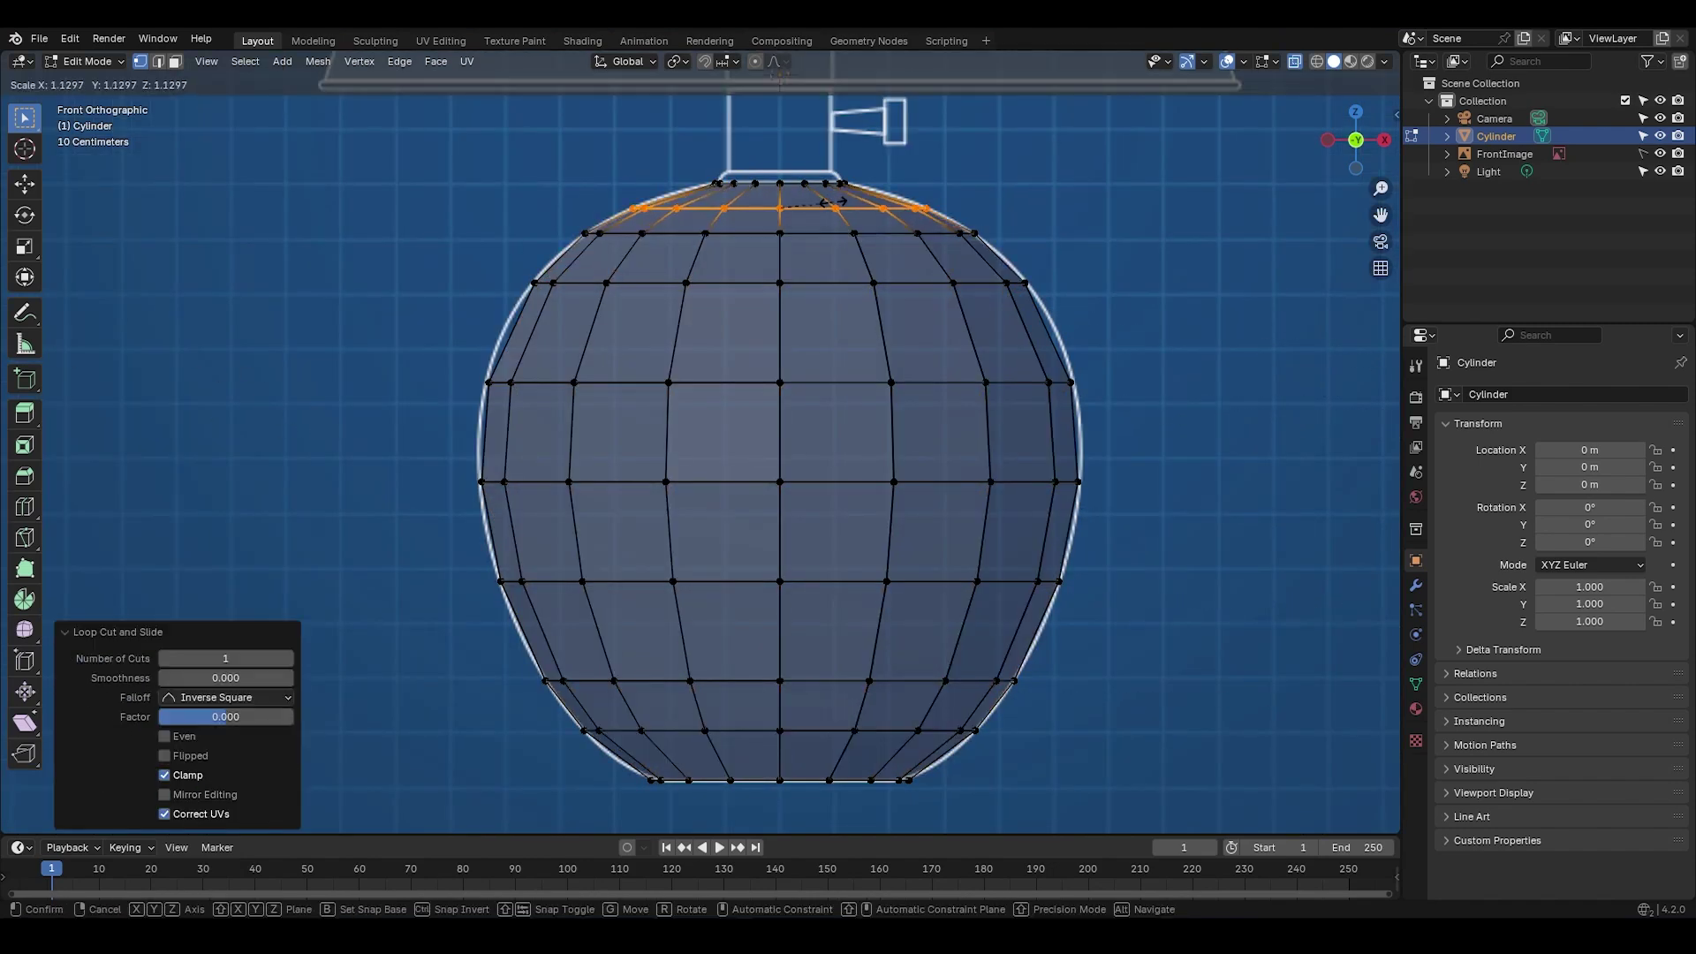
pyautogui.click(833, 205)
pyautogui.press('Tab')
# Step: Shade the base smooth and add a Subdivision Surface modifier at viewport level 2
pyautogui.rightClick(837, 210)
pyautogui.click(823, 224)
pyautogui.click(1416, 584)
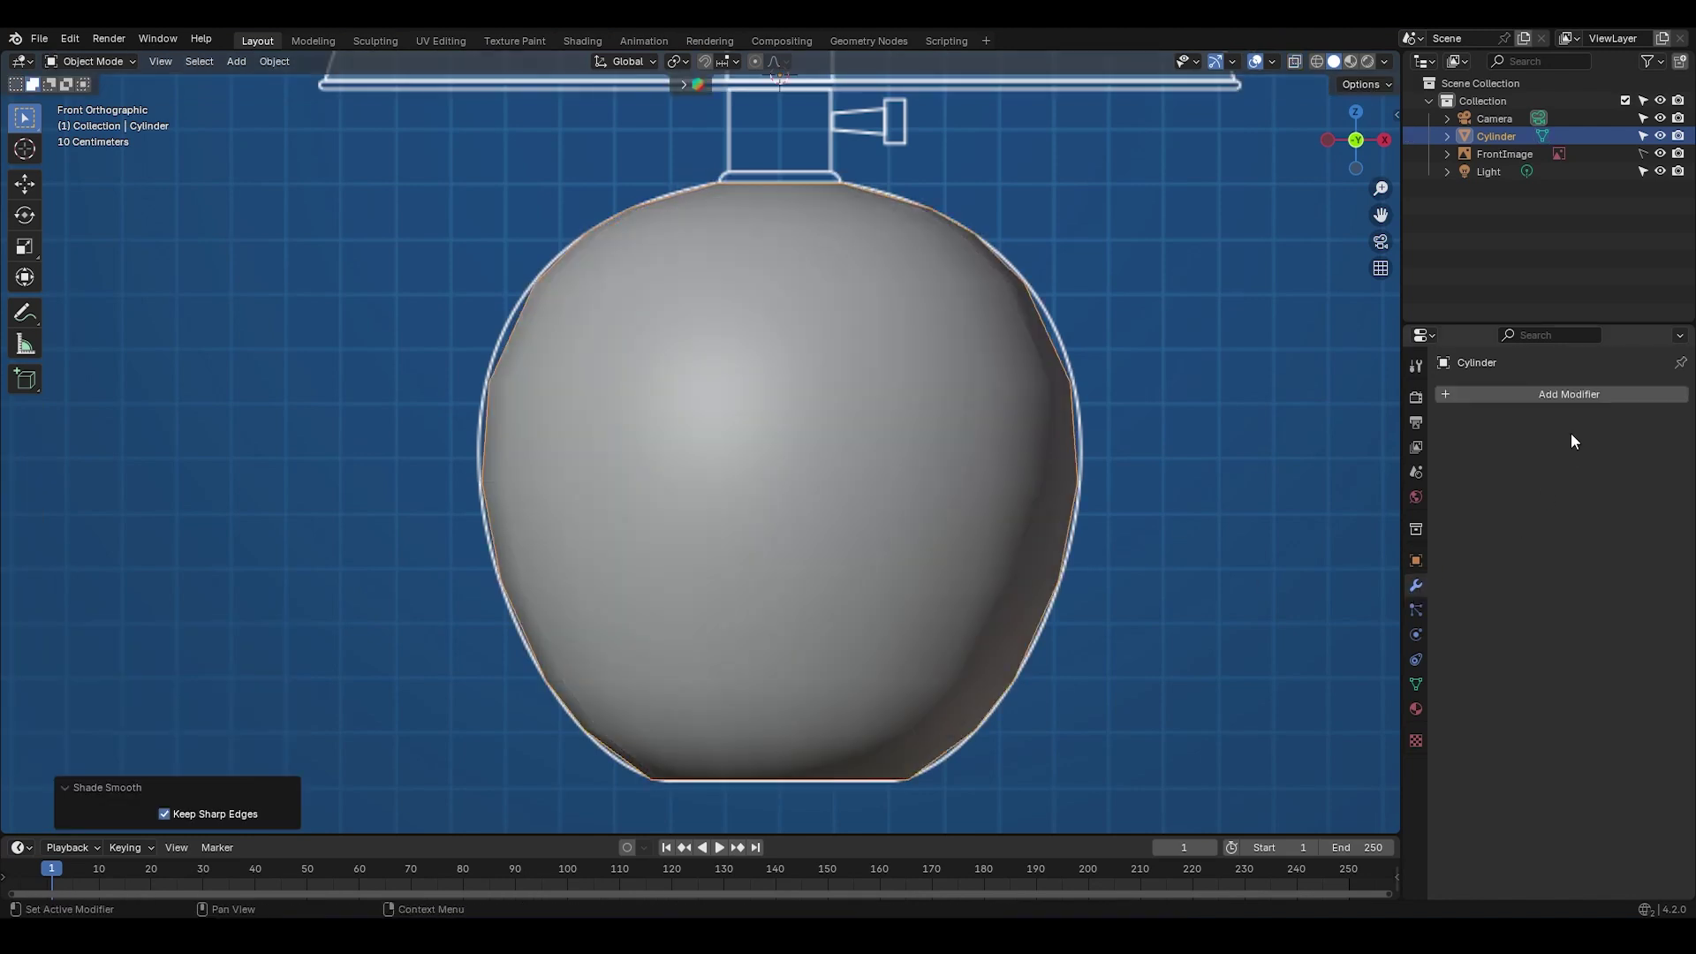
pyautogui.hotkey('shift', 'a')
pyautogui.moveTo(1569, 451)
pyautogui.click(1390, 685)
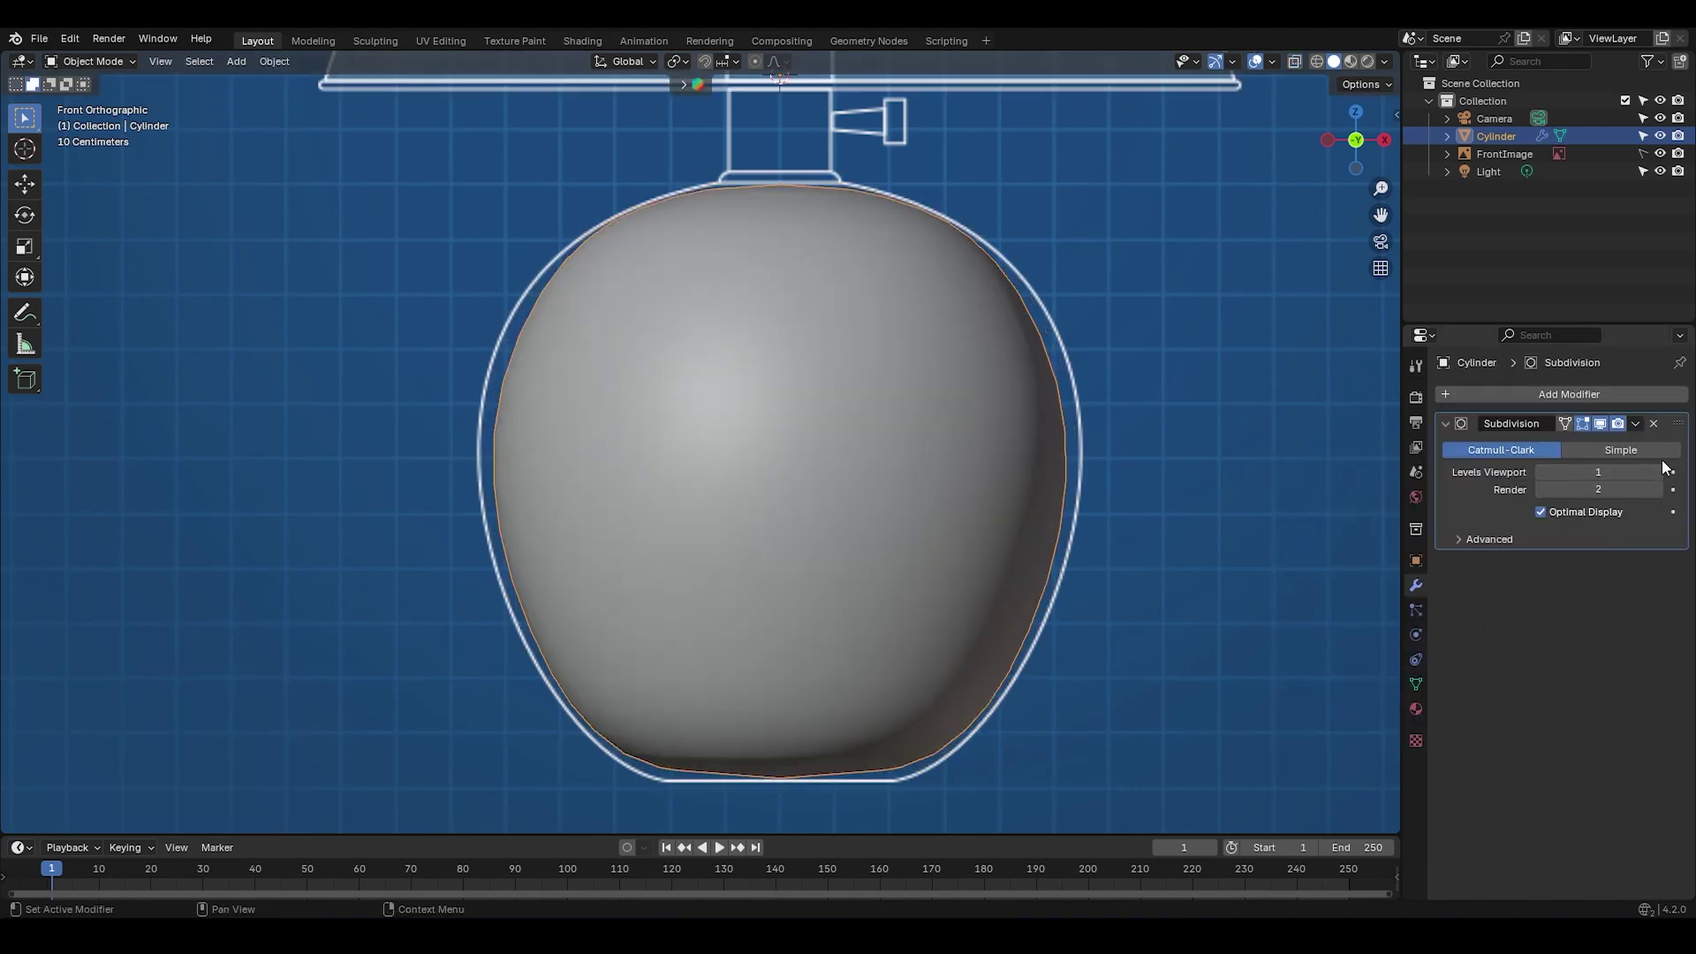
# Step: Widen the middle and upper rings so the base fits the outline
pyautogui.press('Tab')
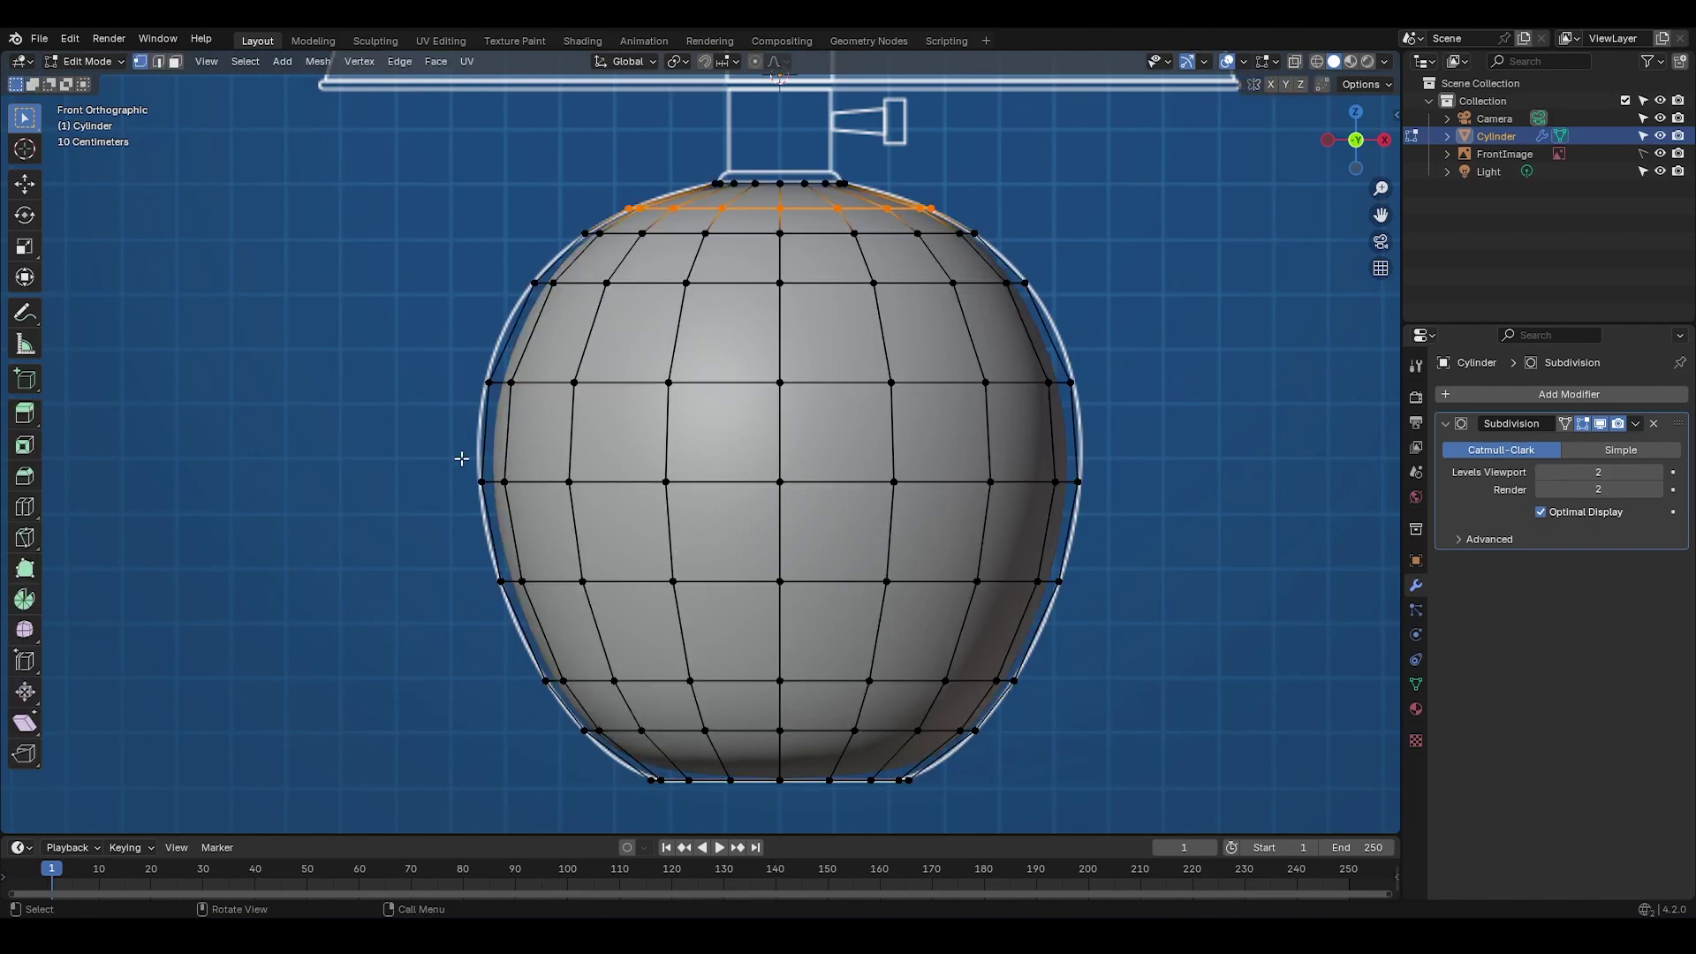
pyautogui.moveTo(824, 490); pyautogui.dragTo(1109, 503)
pyautogui.press('s')
pyautogui.keyDown('alt'); pyautogui.click(1034, 382); pyautogui.keyUp('alt')
pyautogui.press('s')
pyautogui.keyDown('alt'); pyautogui.click(989, 283); pyautogui.keyUp('alt')
pyautogui.press('s')
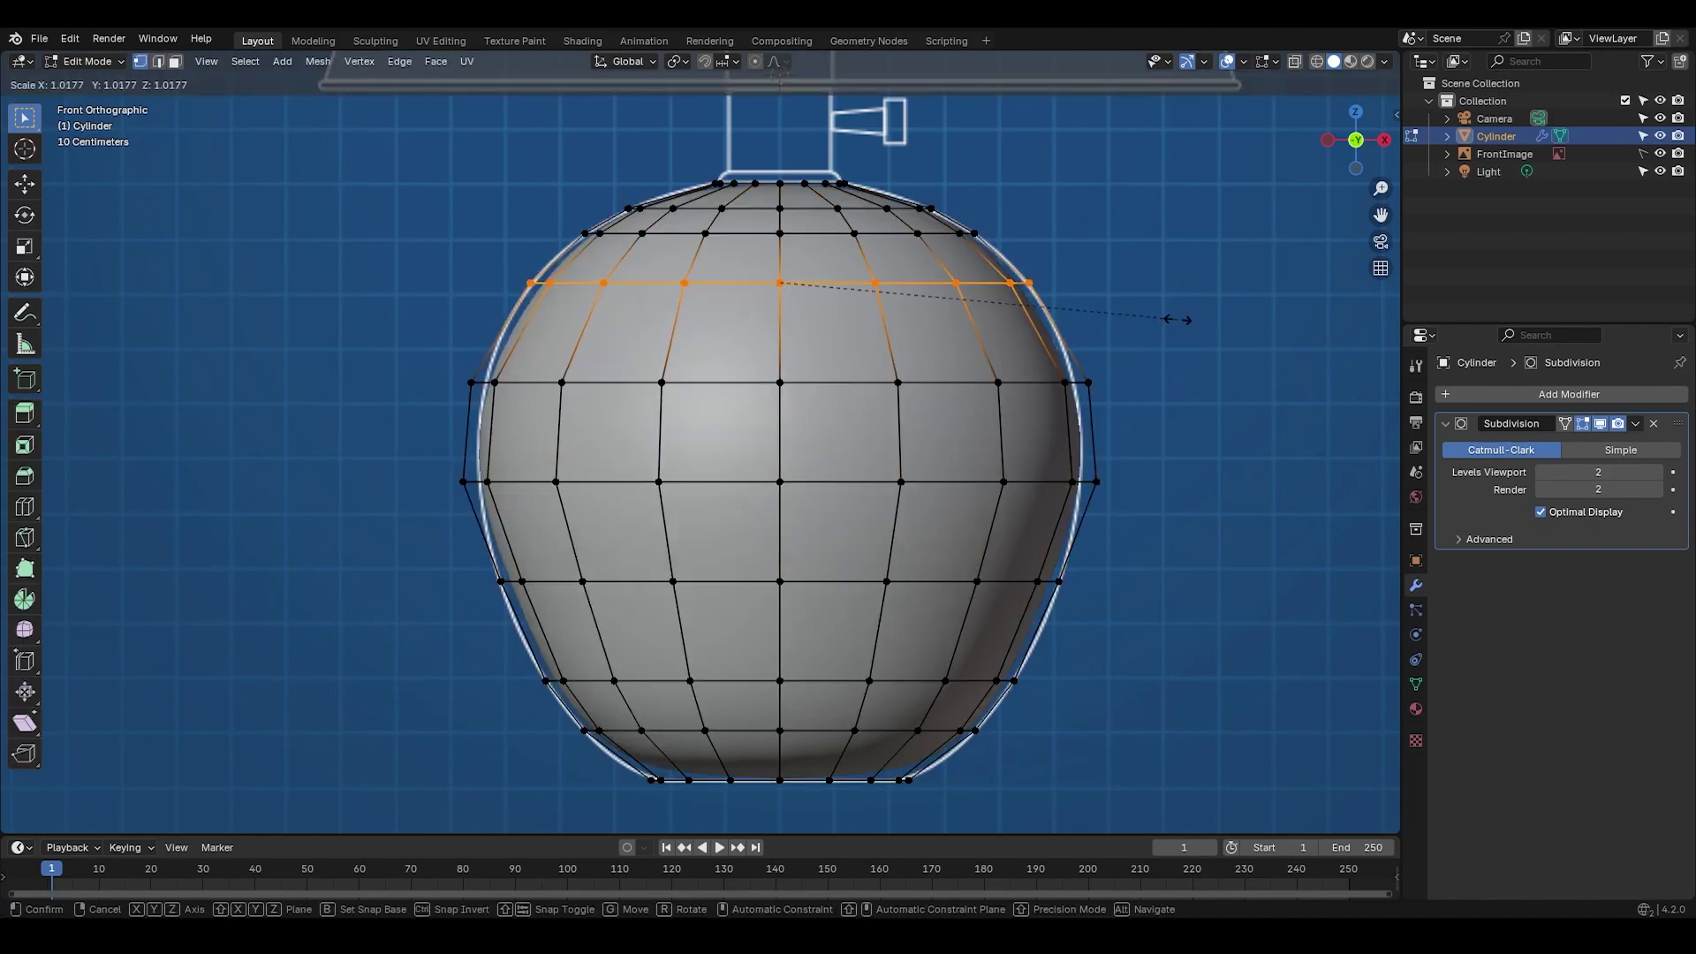
pyautogui.keyDown('alt'); pyautogui.click(941, 233); pyautogui.keyUp('alt')
pyautogui.press('s')
pyautogui.keyDown('alt'); pyautogui.click(503, 581); pyautogui.keyUp('alt')
# Step: Adjust the lower rings to follow the outline
pyautogui.press('s')
pyautogui.keyDown('alt'); pyautogui.click(1015, 680); pyautogui.keyUp('alt')
pyautogui.press('s')
pyautogui.keyDown('alt'); pyautogui.click(578, 731); pyautogui.keyUp('alt')
pyautogui.press('s')
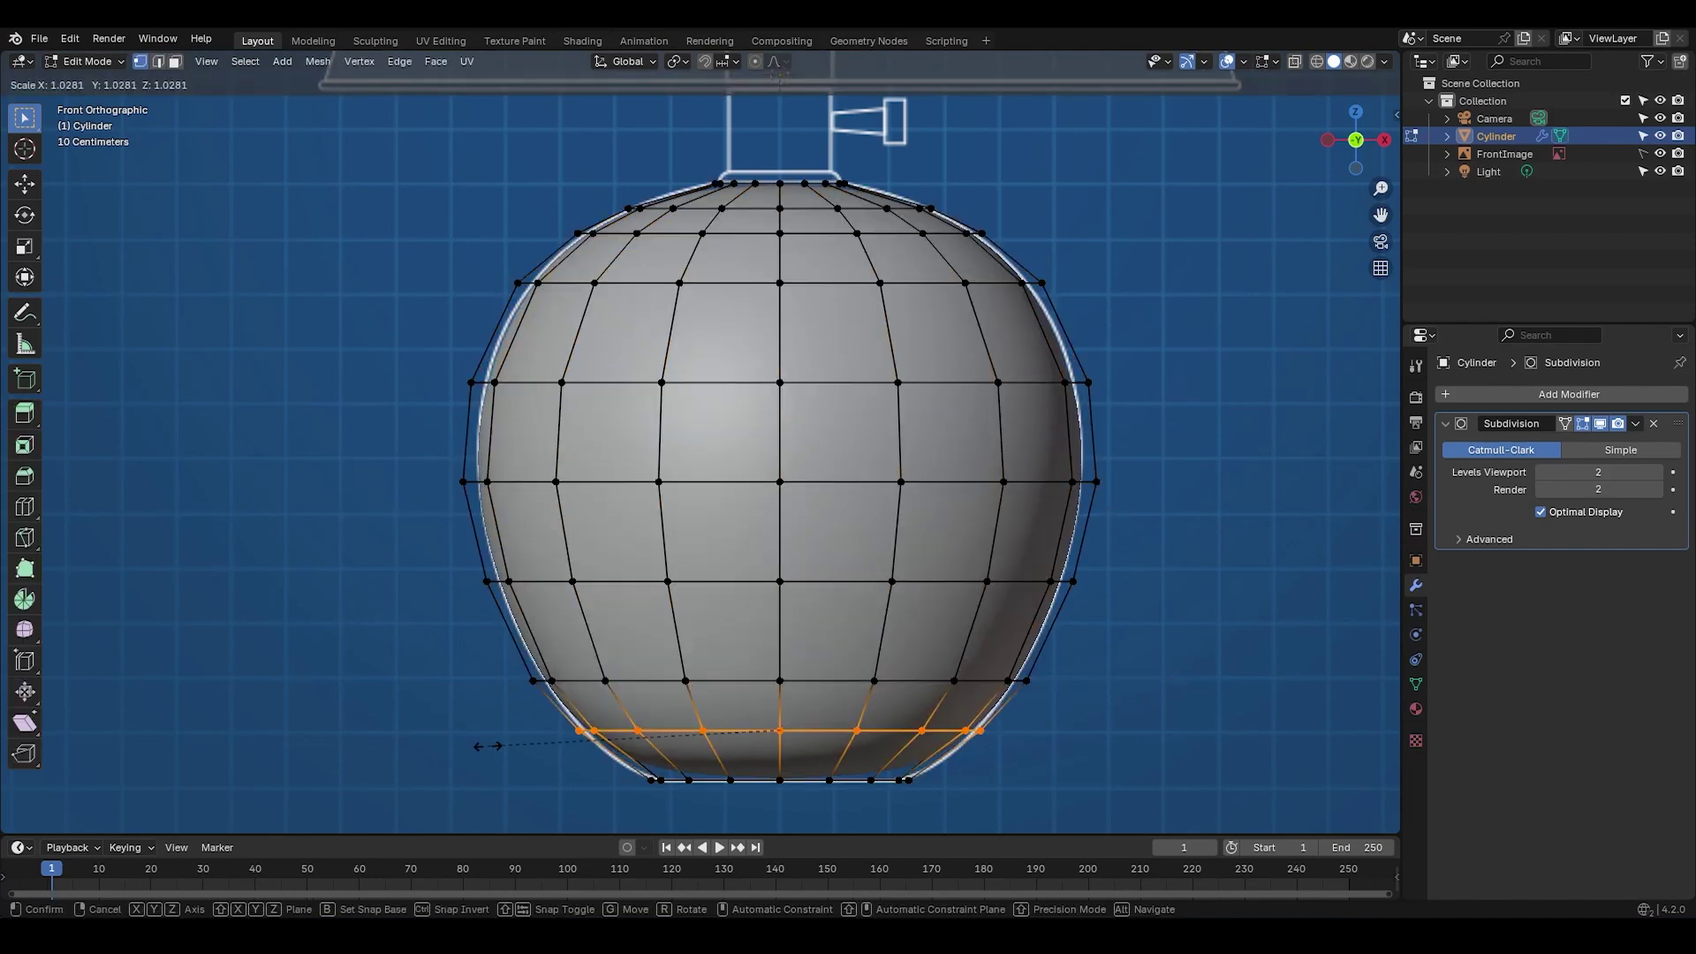
# Step: Lower the bottom ring slightly and add an edge ring just above it
pyautogui.keyDown('alt'); pyautogui.click(967, 776); pyautogui.keyUp('alt')
pyautogui.press('g')
pyautogui.press('z')
pyautogui.click(946, 776)
pyautogui.hotkey('ctrl', 'r')
pyautogui.click(944, 783)
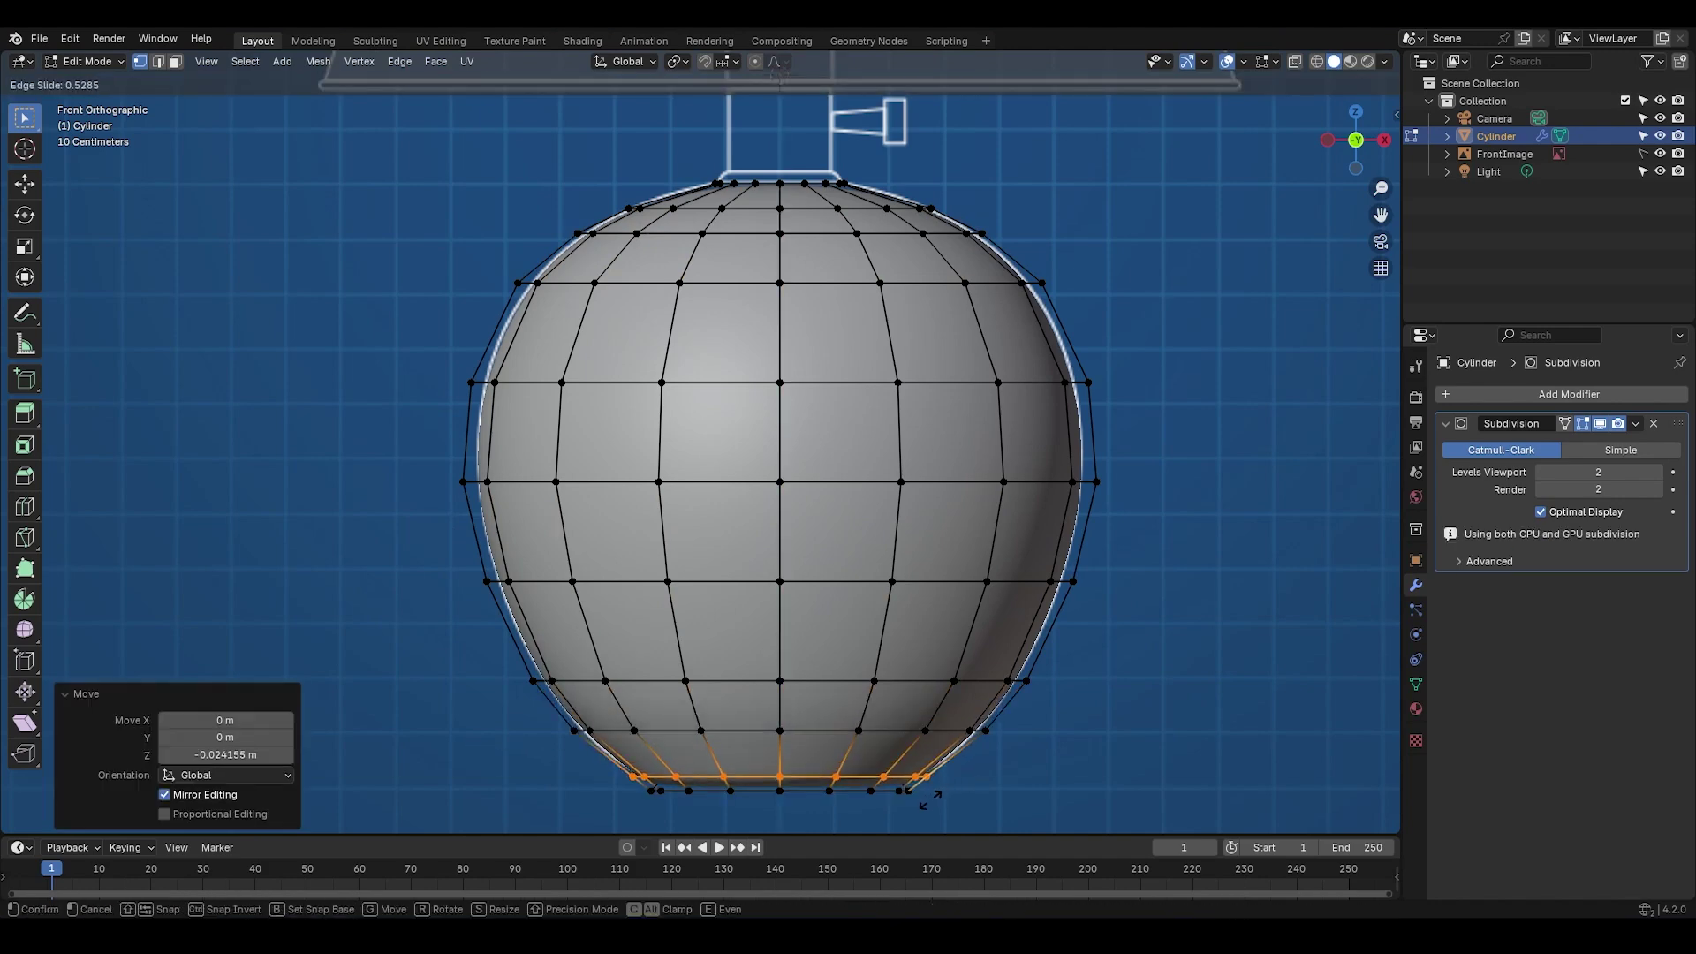
pyautogui.click(928, 797)
pyautogui.press('Tab')
pyautogui.moveTo(927, 783); pyautogui.dragTo(798, 541, button='middle')
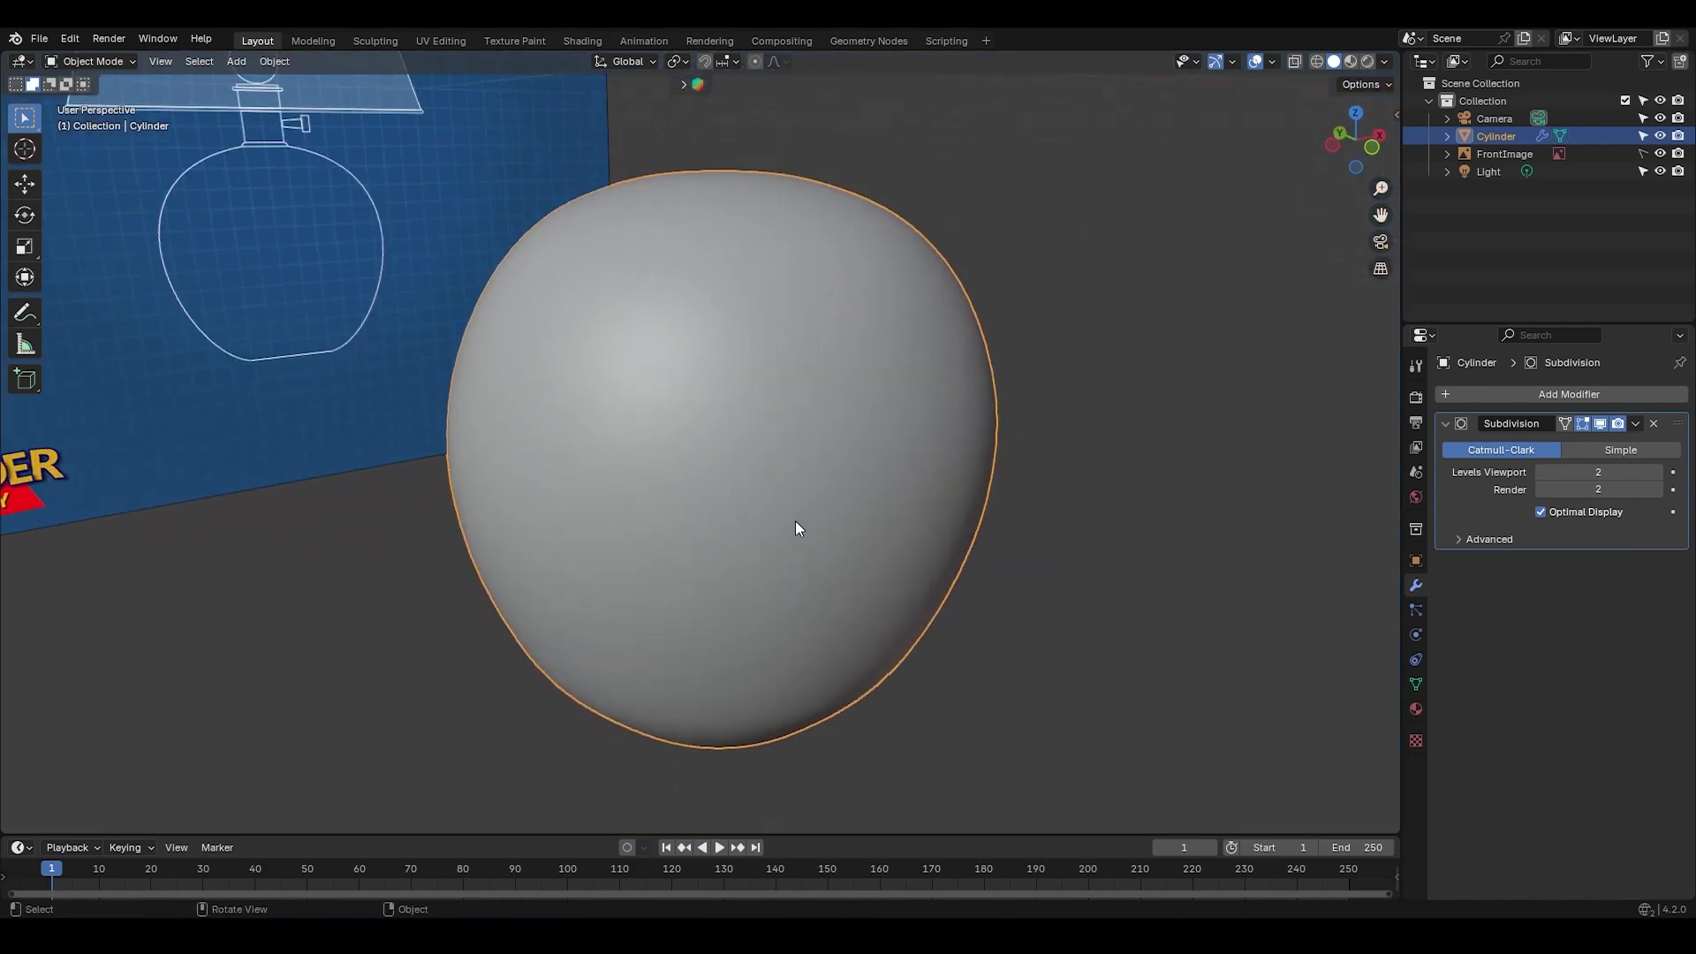
pyautogui.scroll(-5, 798, 538)
# Step: Set viewport lighting to MatCap with a glossy matcap material
pyautogui.click(802, 618)
pyautogui.moveTo(802, 617); pyautogui.dragTo(804, 474, button='middle')
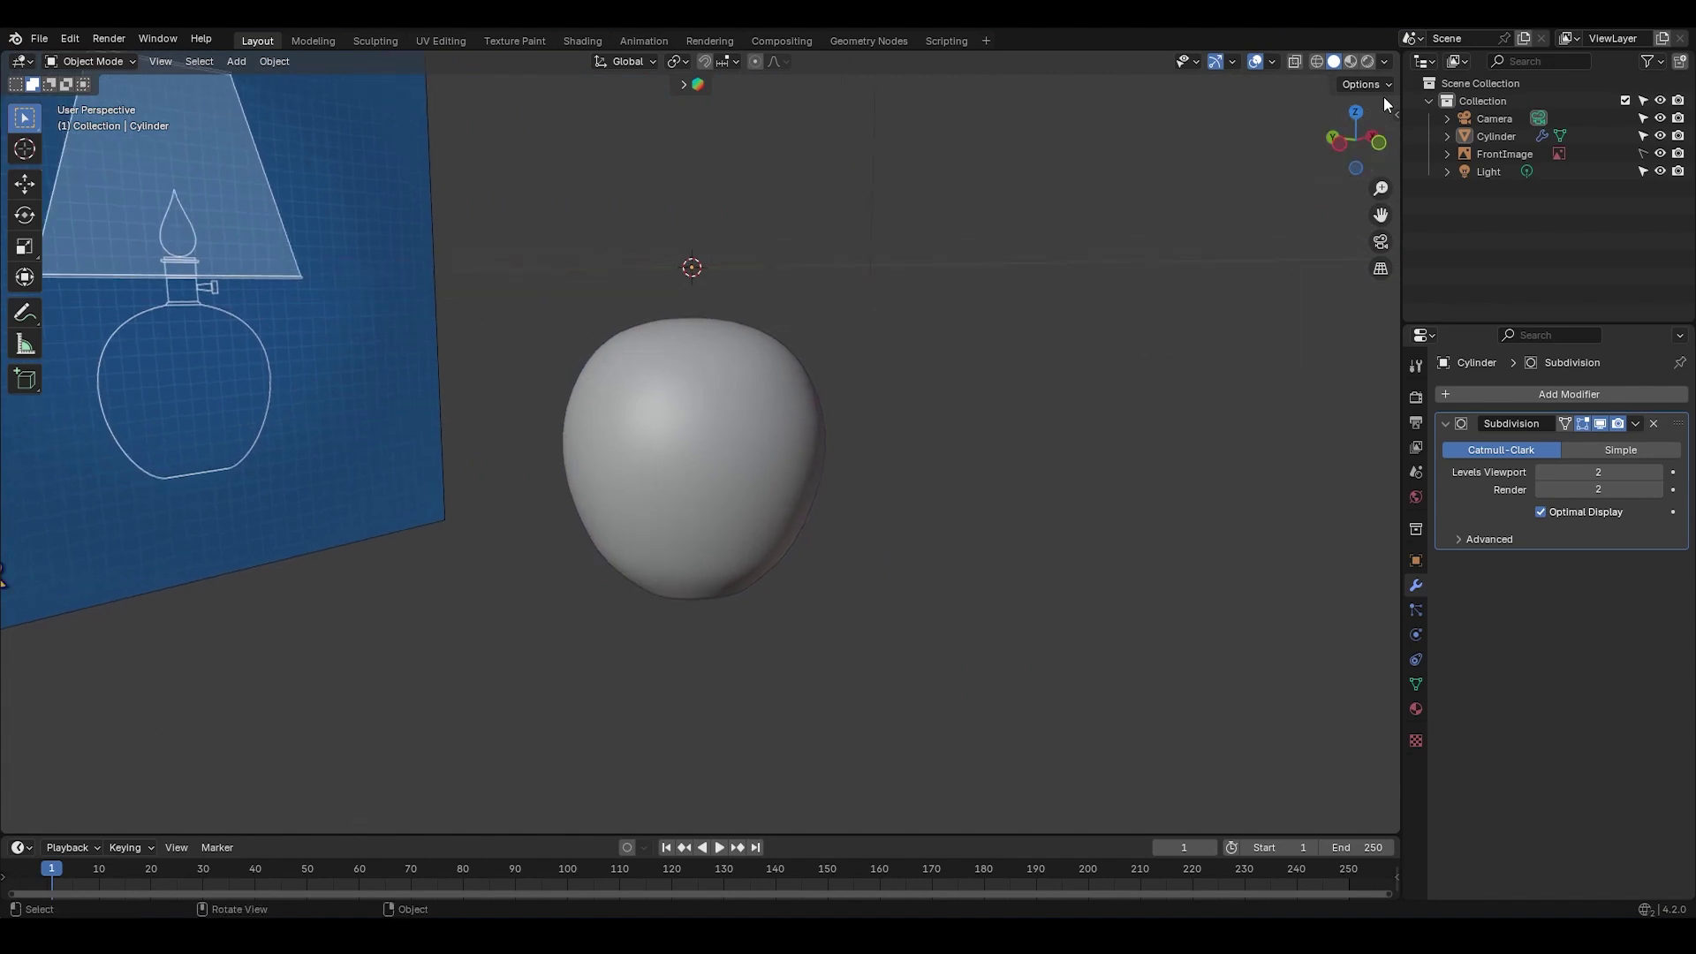
pyautogui.click(1385, 61)
pyautogui.click(1369, 147)
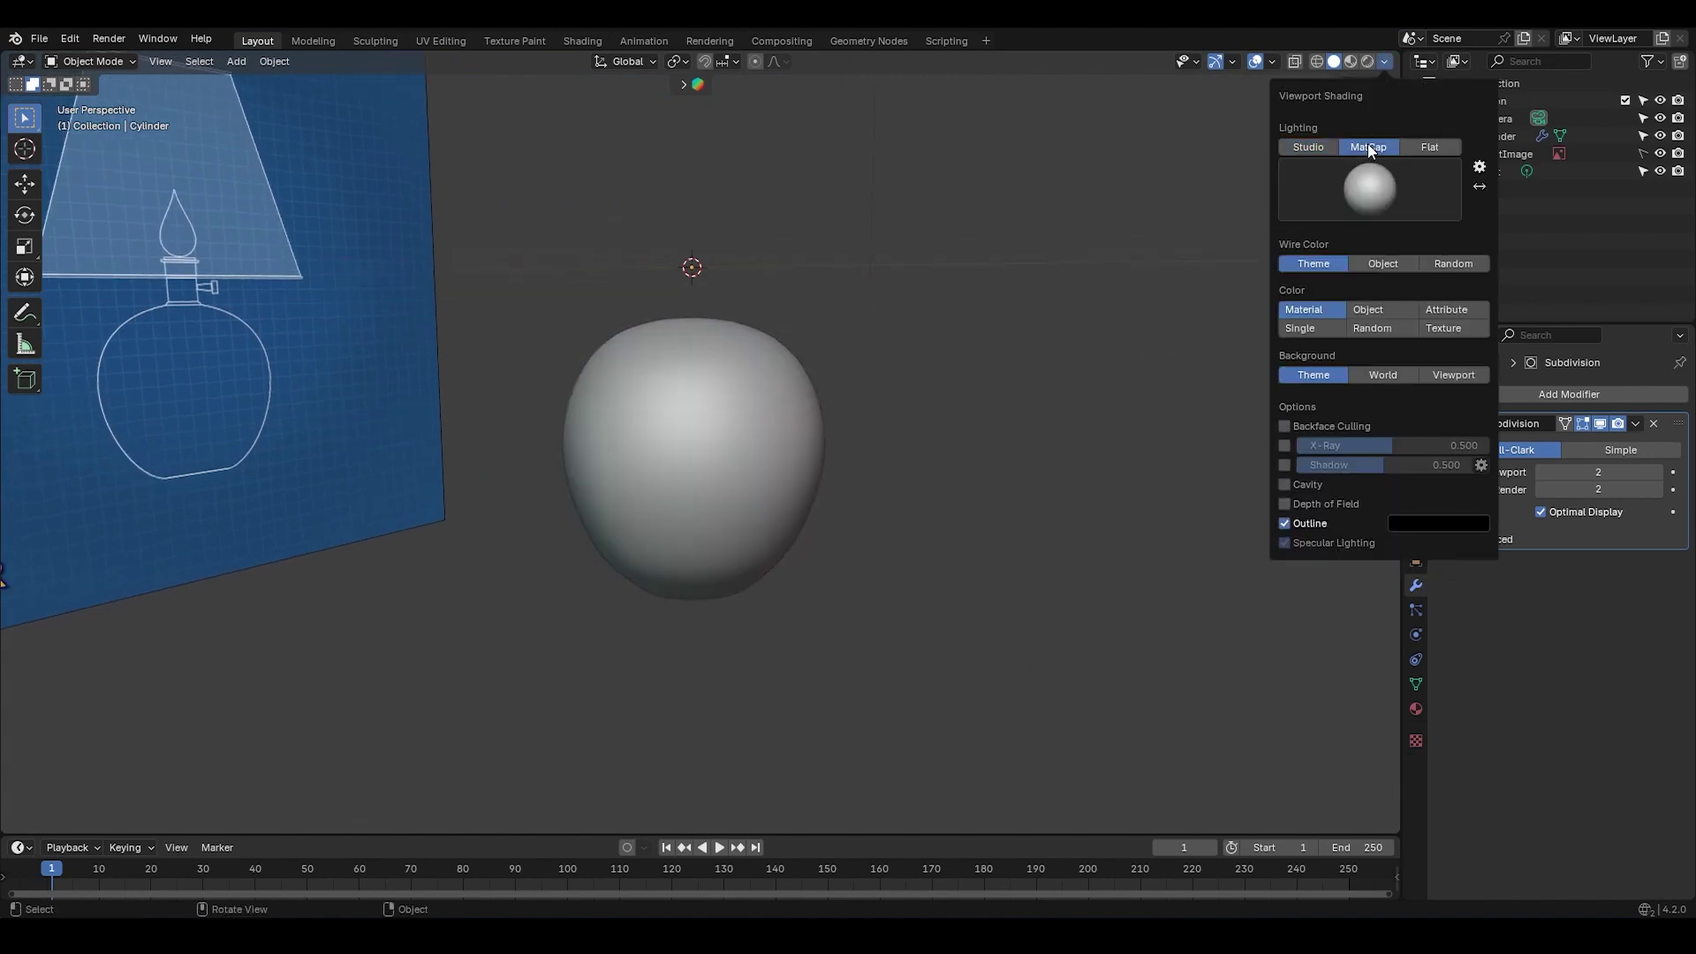
pyautogui.click(1371, 181)
pyautogui.click(1325, 250)
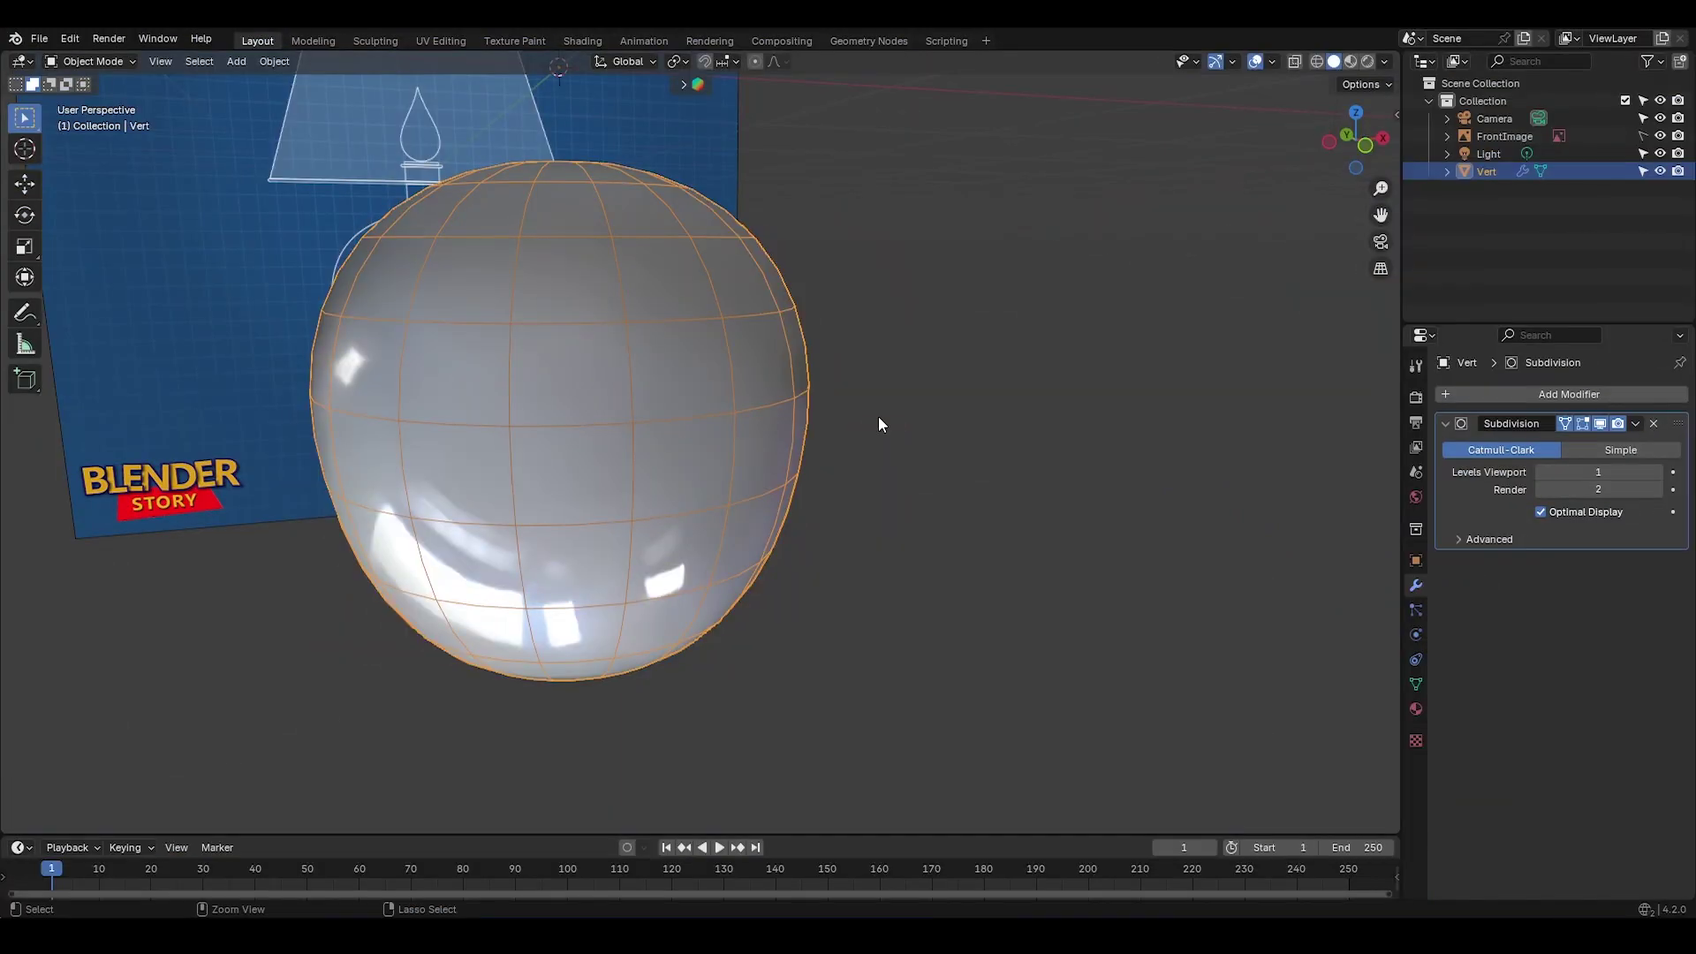
# Step: Deselect the spun body and orbit around it to inspect the shape
pyautogui.click(878, 416)
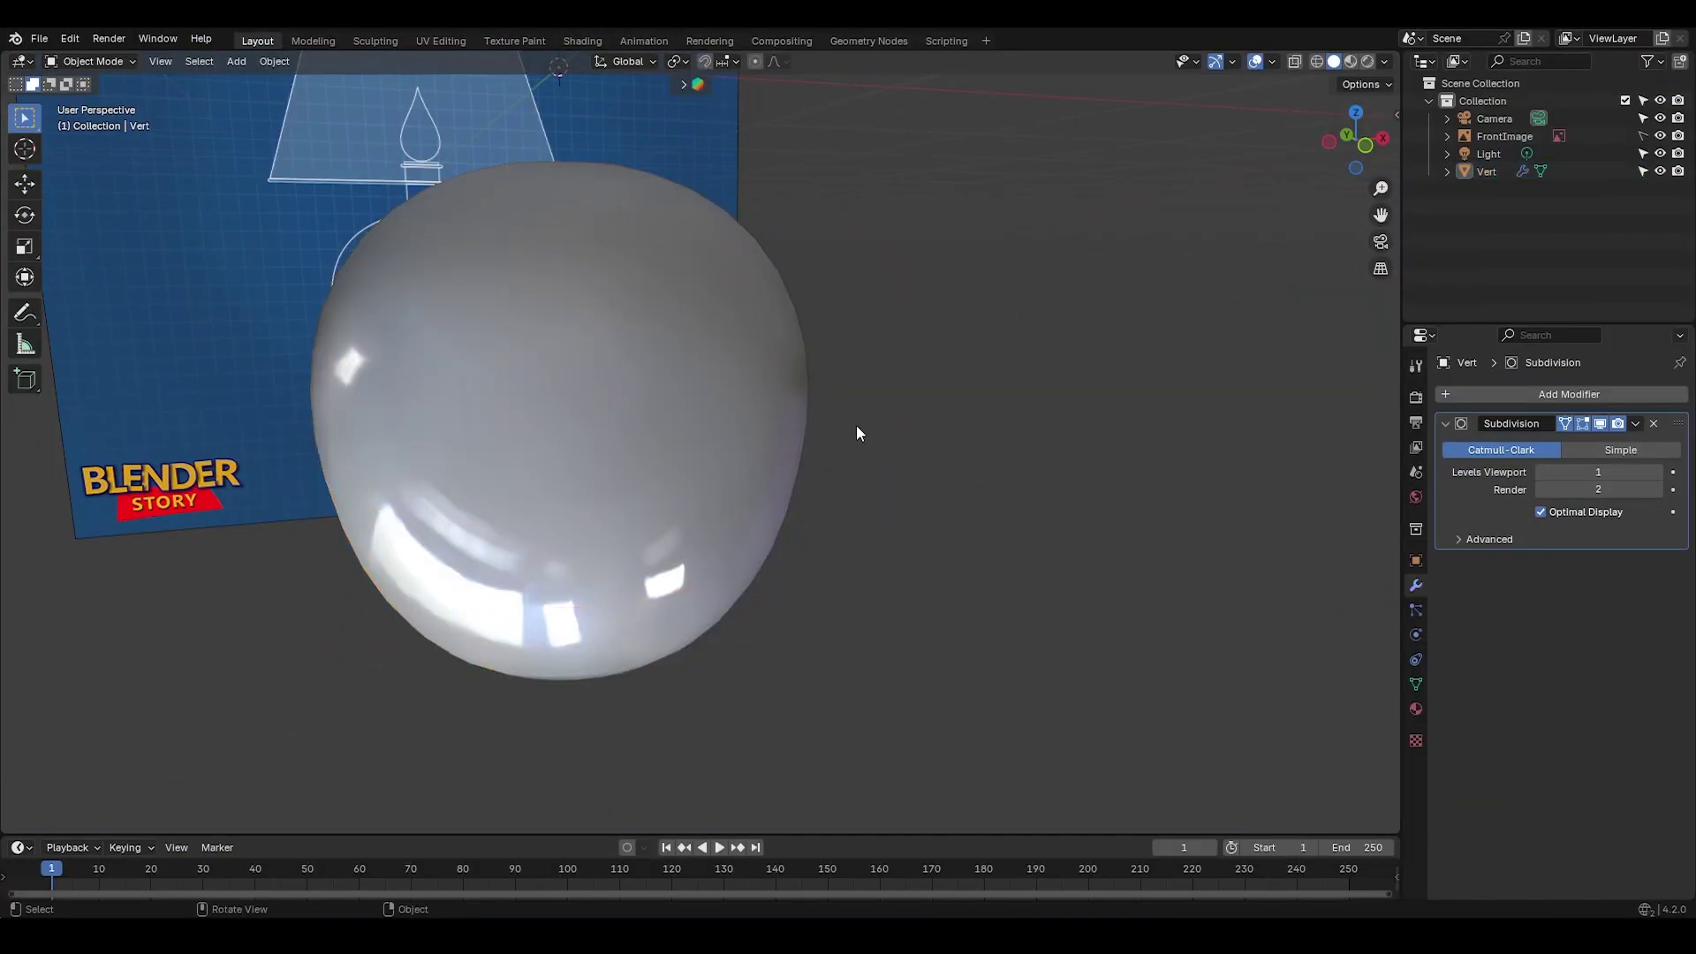
pyautogui.moveTo(855, 425)
pyautogui.mouseDown(button='middle')
pyautogui.moveTo(643, 442)
pyautogui.moveTo(686, 457)
pyautogui.moveTo(691, 376)
pyautogui.moveTo(749, 383)
pyautogui.mouseUp(button='middle')
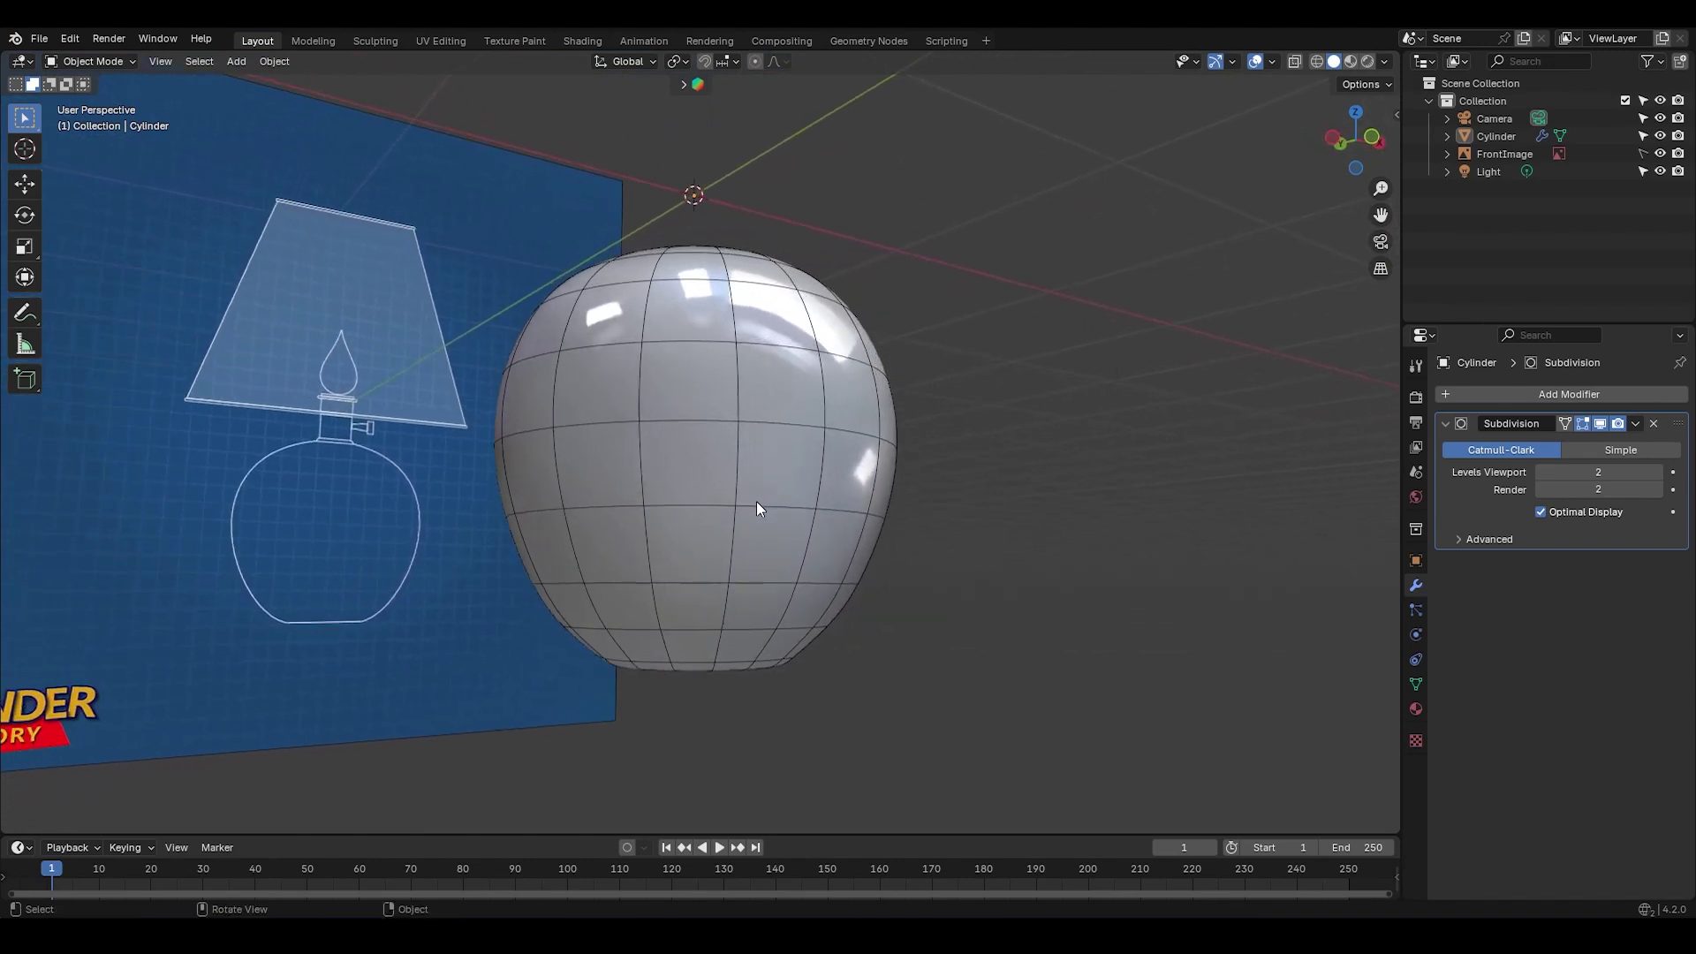
# Step: Orbit and zoom to face the reference image, then select the lamp base
pyautogui.moveTo(749, 501); pyautogui.dragTo(736, 496, button='middle')
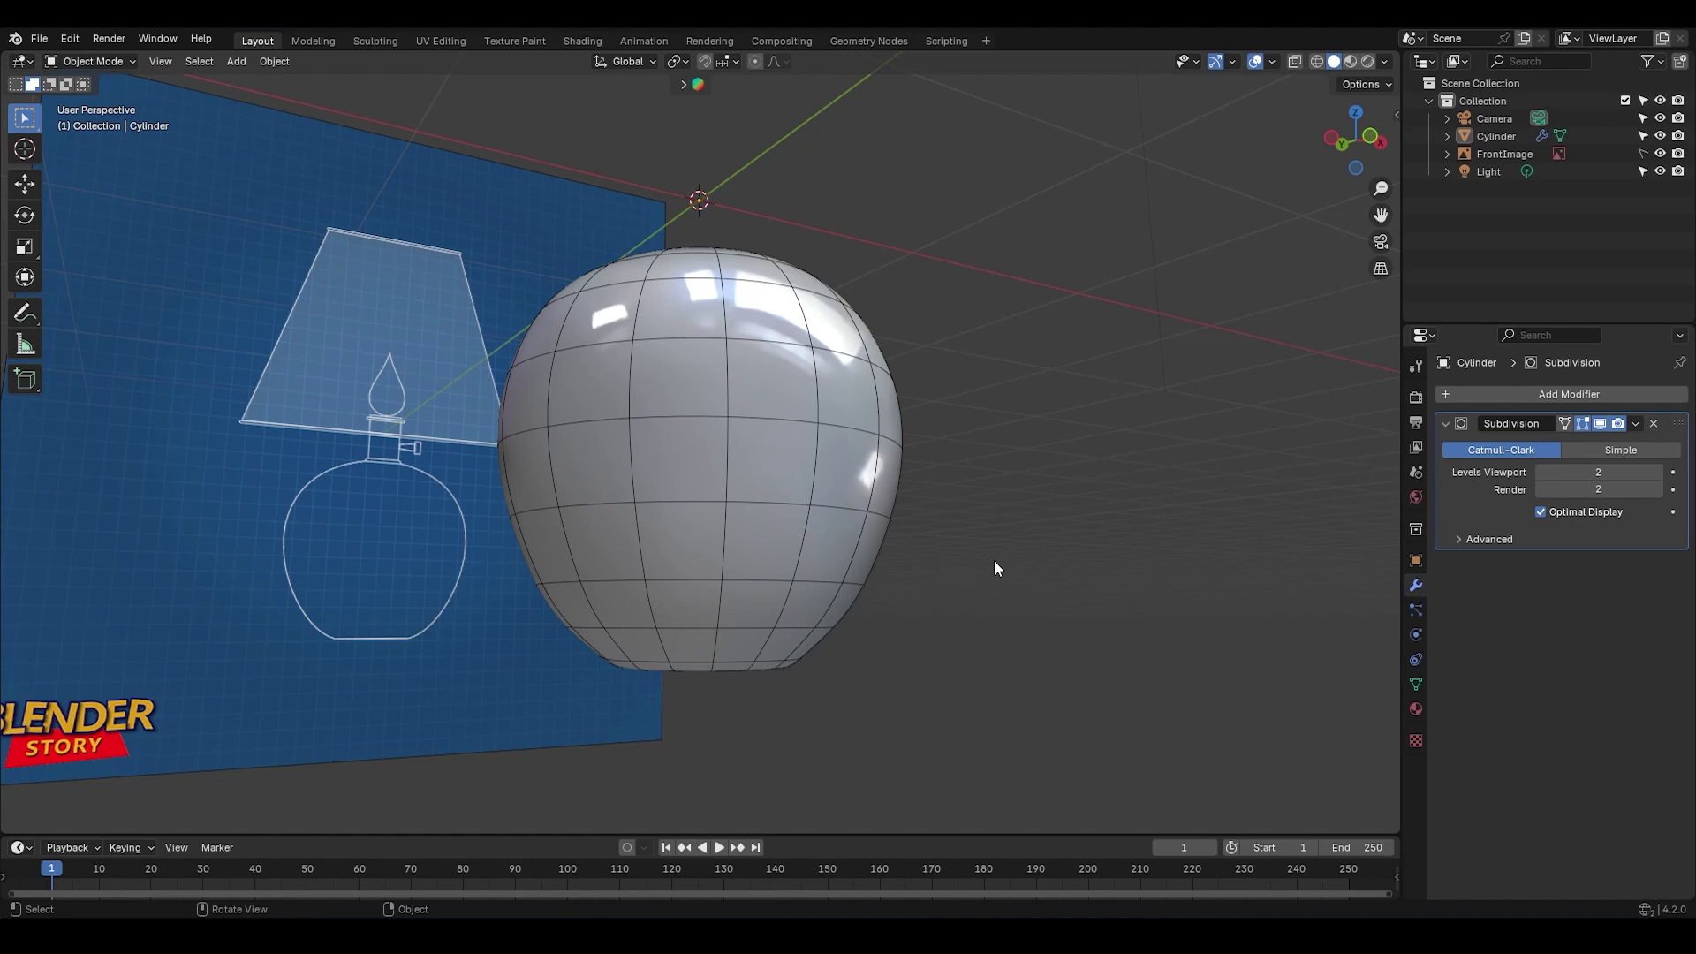
pyautogui.moveTo(994, 560); pyautogui.dragTo(839, 592, button='middle')
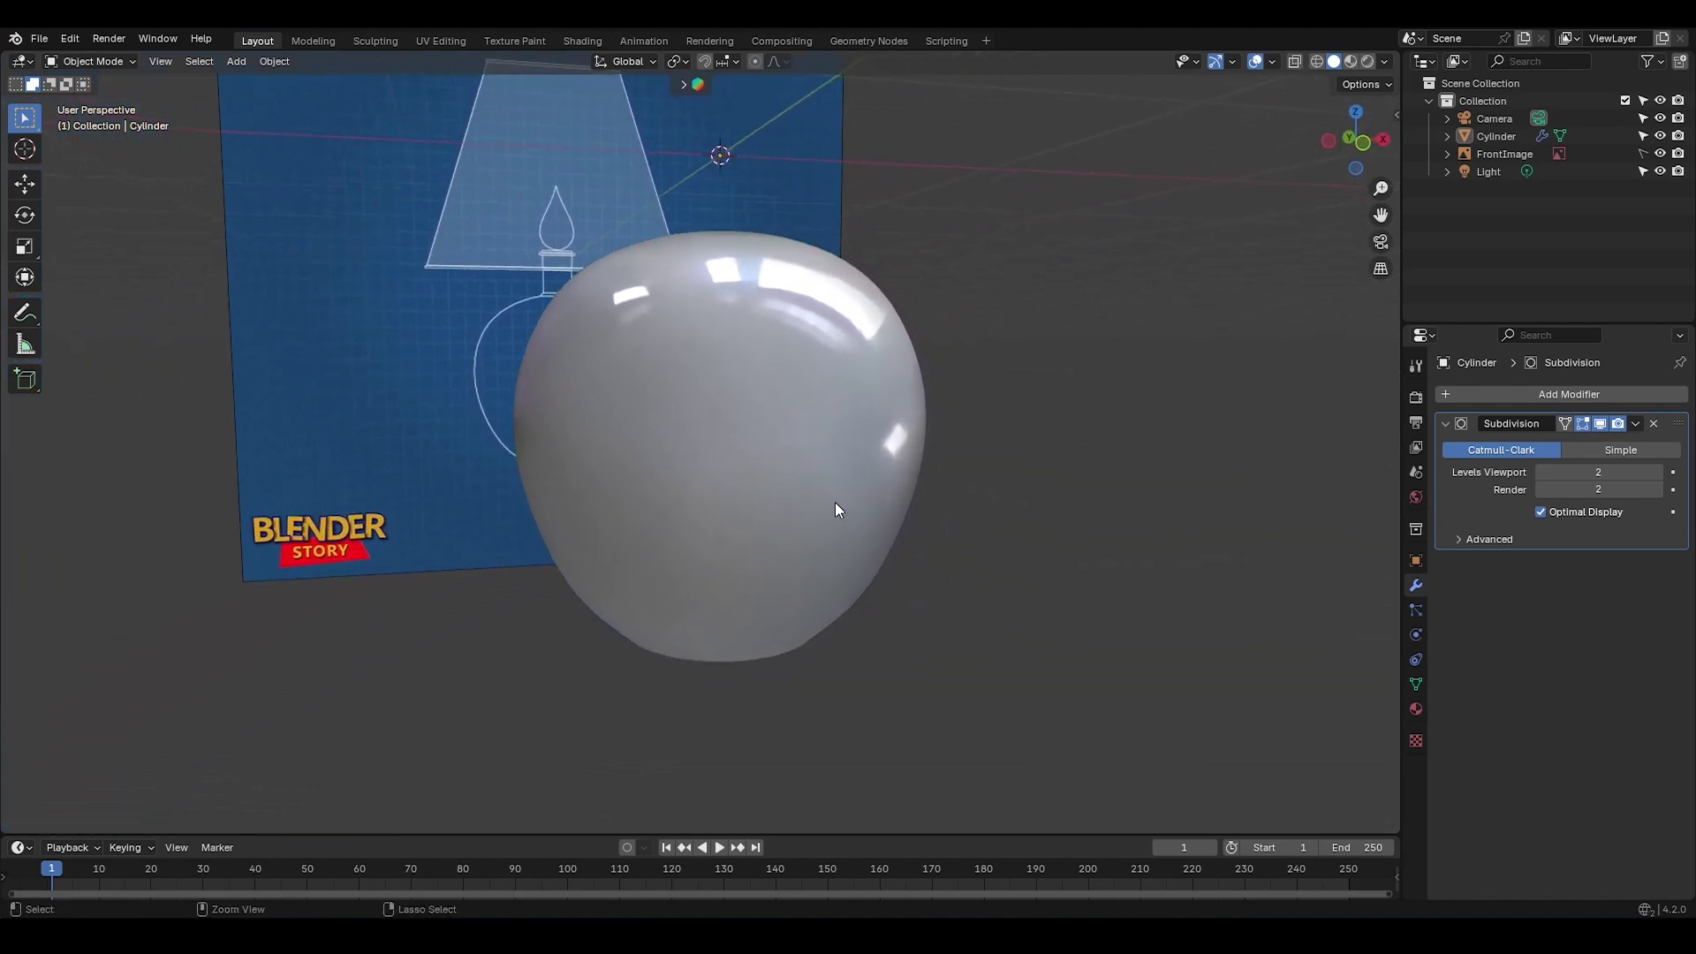
pyautogui.scroll(-3, 835, 501)
pyautogui.moveTo(834, 502)
pyautogui.mouseDown(button='middle')
pyautogui.moveTo(855, 524)
pyautogui.moveTo(882, 496)
pyautogui.moveTo(844, 500)
pyautogui.mouseUp(button='middle')
pyautogui.click(772, 408)
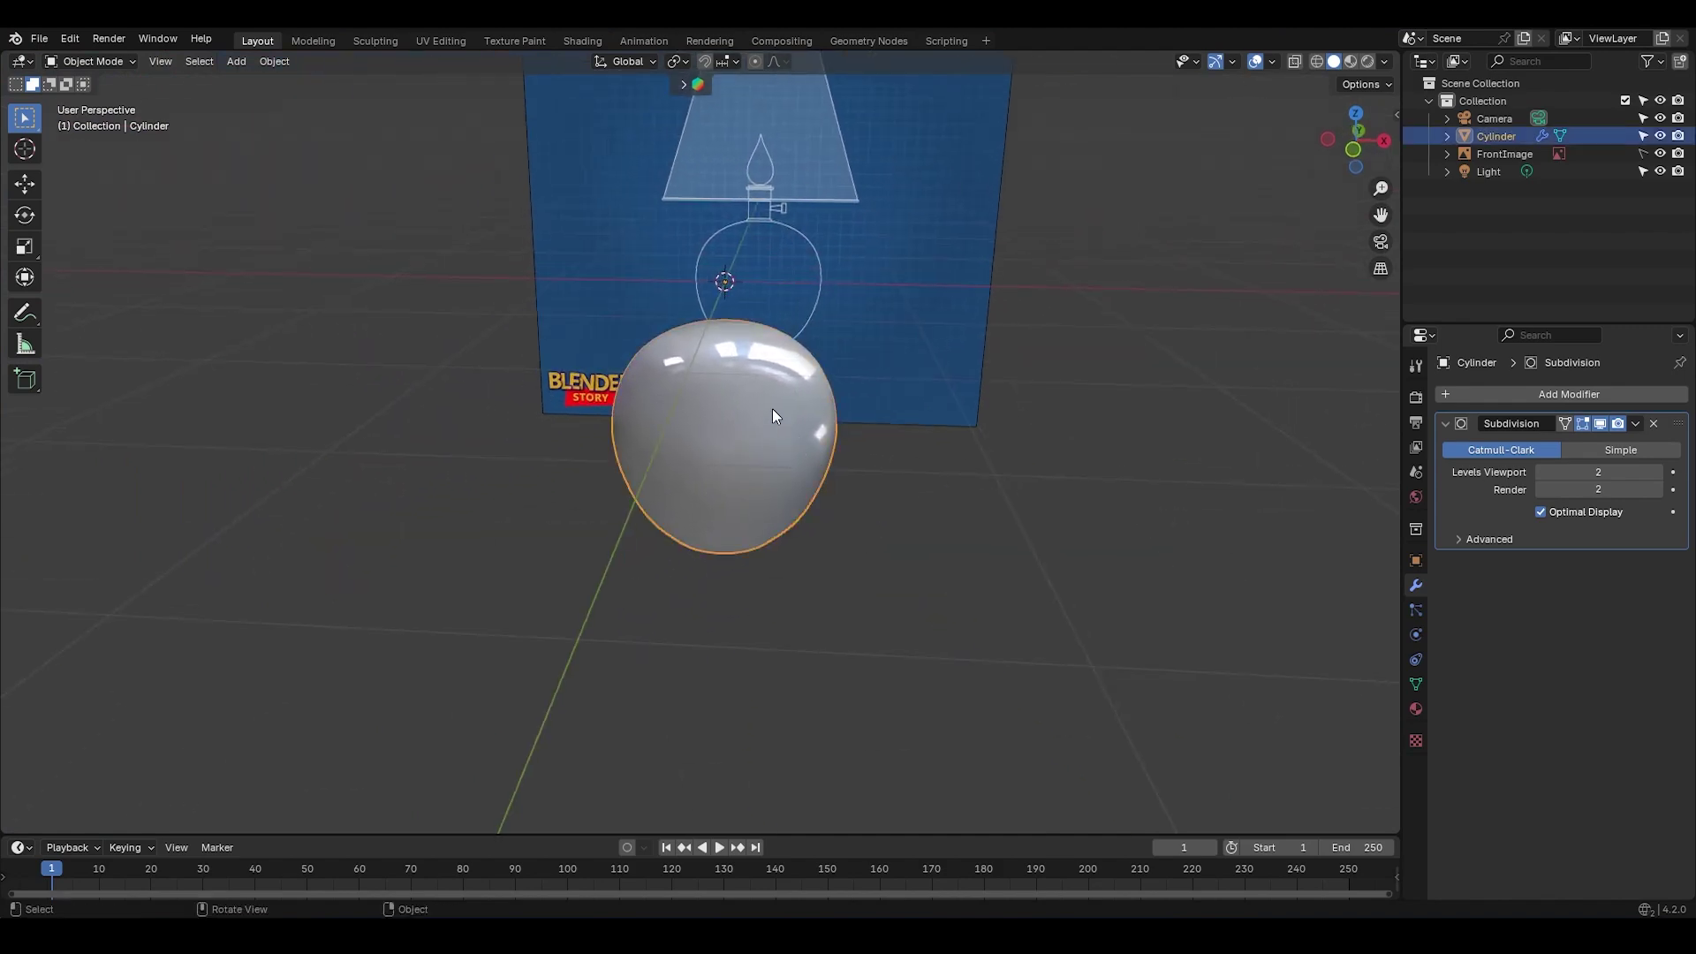
# Step: Delete the cylinder base and frame the base outline in front view
pyautogui.press('x')
pyautogui.click(772, 408)
pyautogui.press('KP_1')
pyautogui.scroll(3, 781, 419)
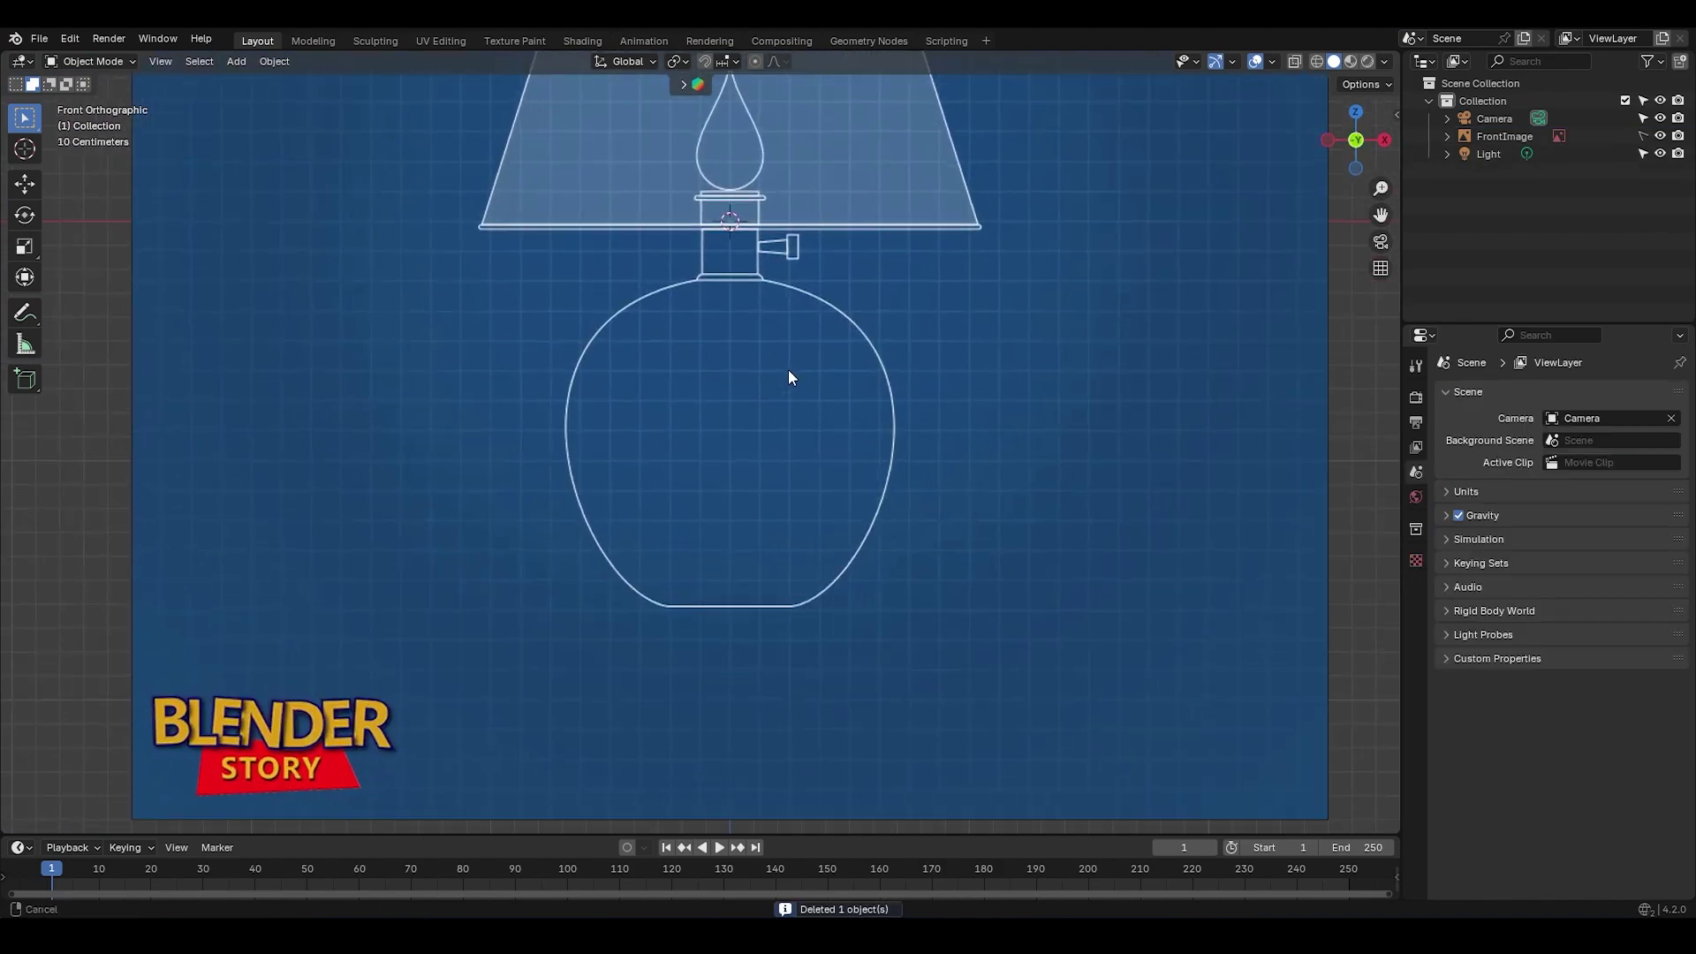
pyautogui.scroll(2, 827, 330)
pyautogui.keyDown('shift'); pyautogui.moveTo(779, 397); pyautogui.dragTo(809, 413, button='middle'); pyautogui.keyUp('shift')
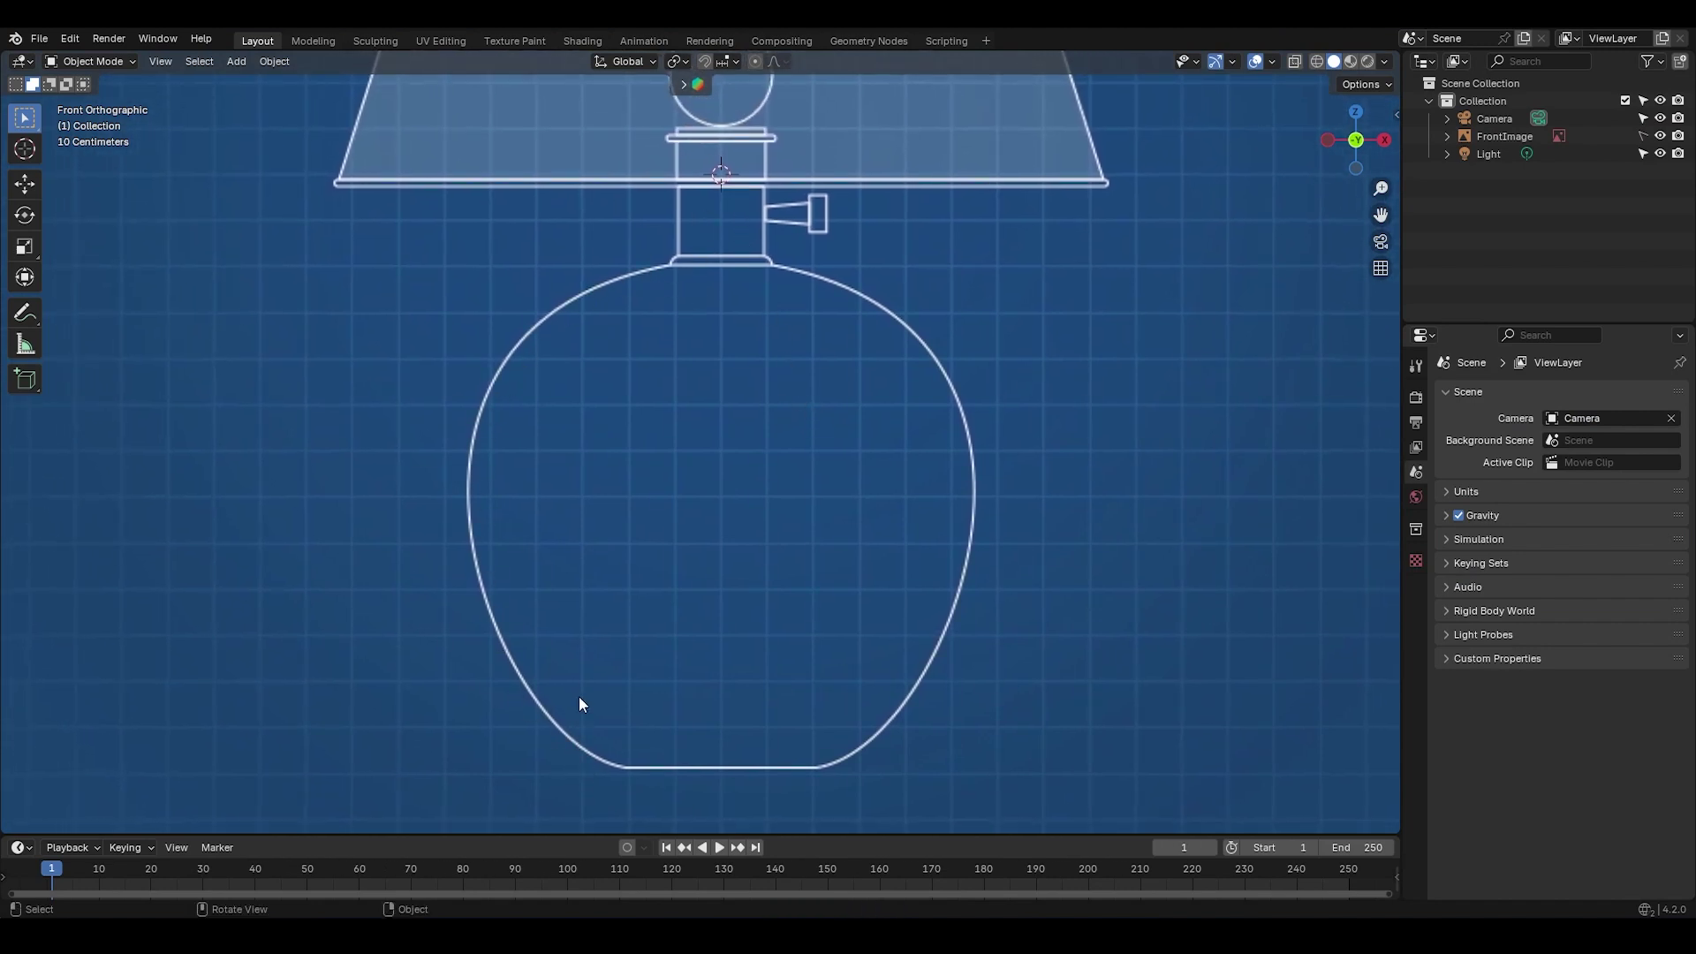
# Step: Add a single vertex and place it at the neck's left edge
pyautogui.hotkey('shift', 'a')
pyautogui.moveTo(836, 576)
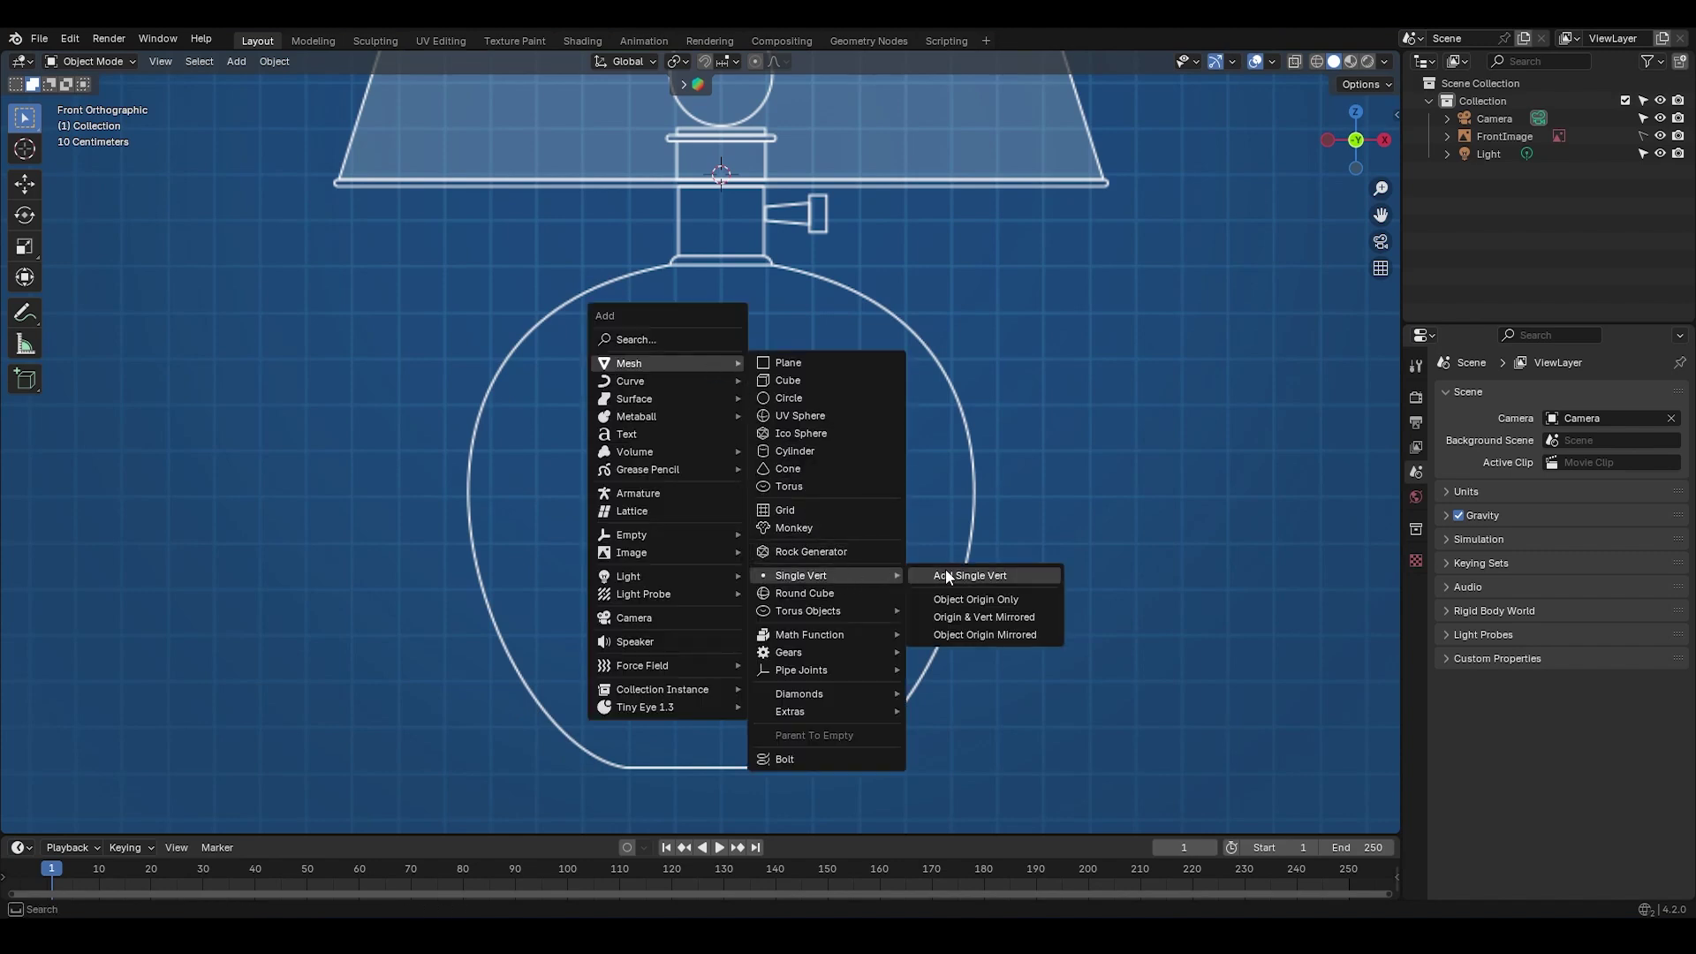
pyautogui.click(945, 576)
pyautogui.press('g')
pyautogui.press('z')
pyautogui.click(760, 333)
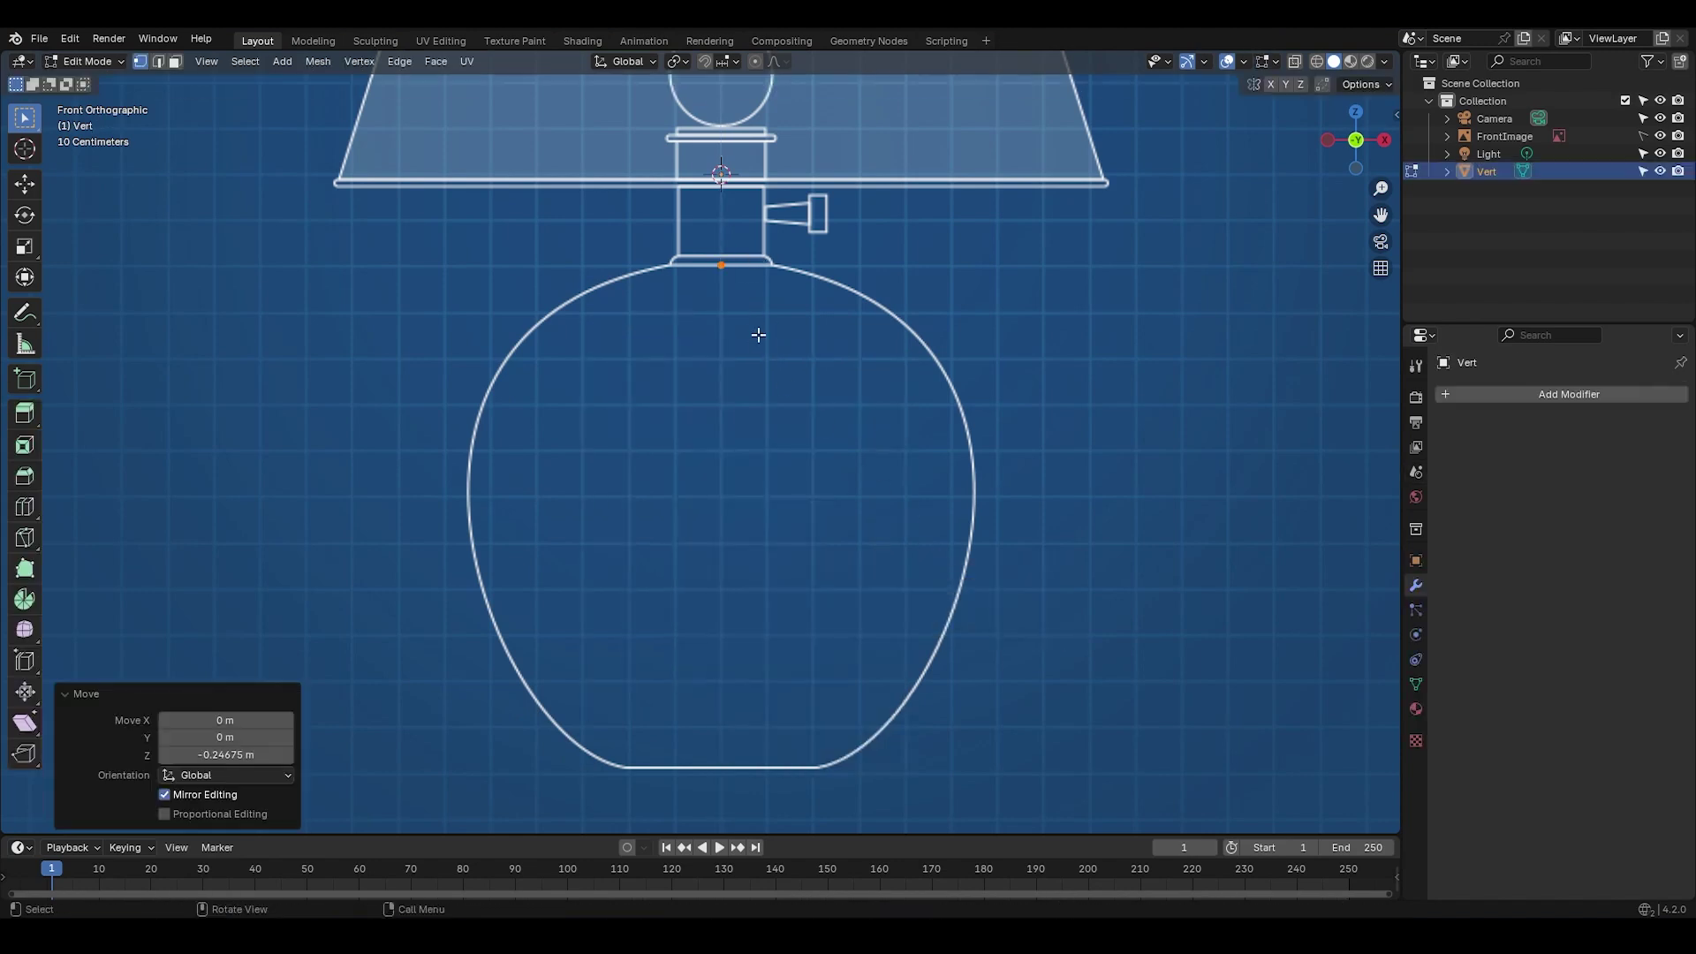
pyautogui.press('g')
pyautogui.press('x')
pyautogui.click(698, 314)
# Step: Extrude vertices down the left outline, ending at the bottom centre
pyautogui.press('e')
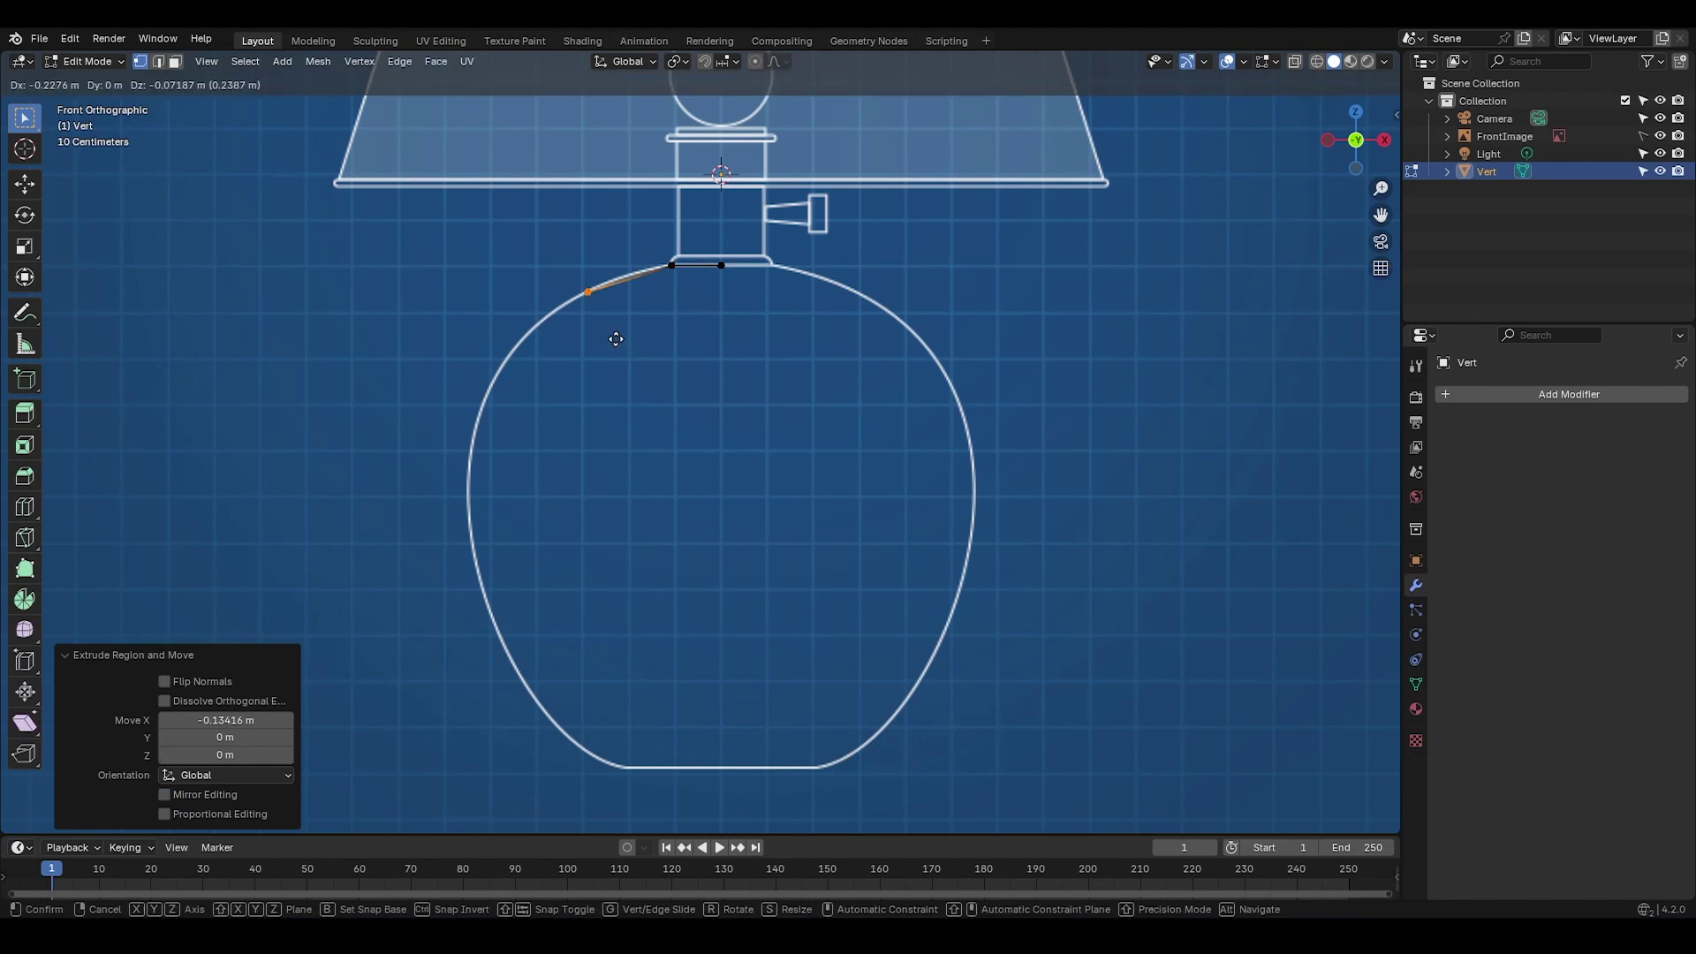
pyautogui.click(431, 532)
pyautogui.press('e')
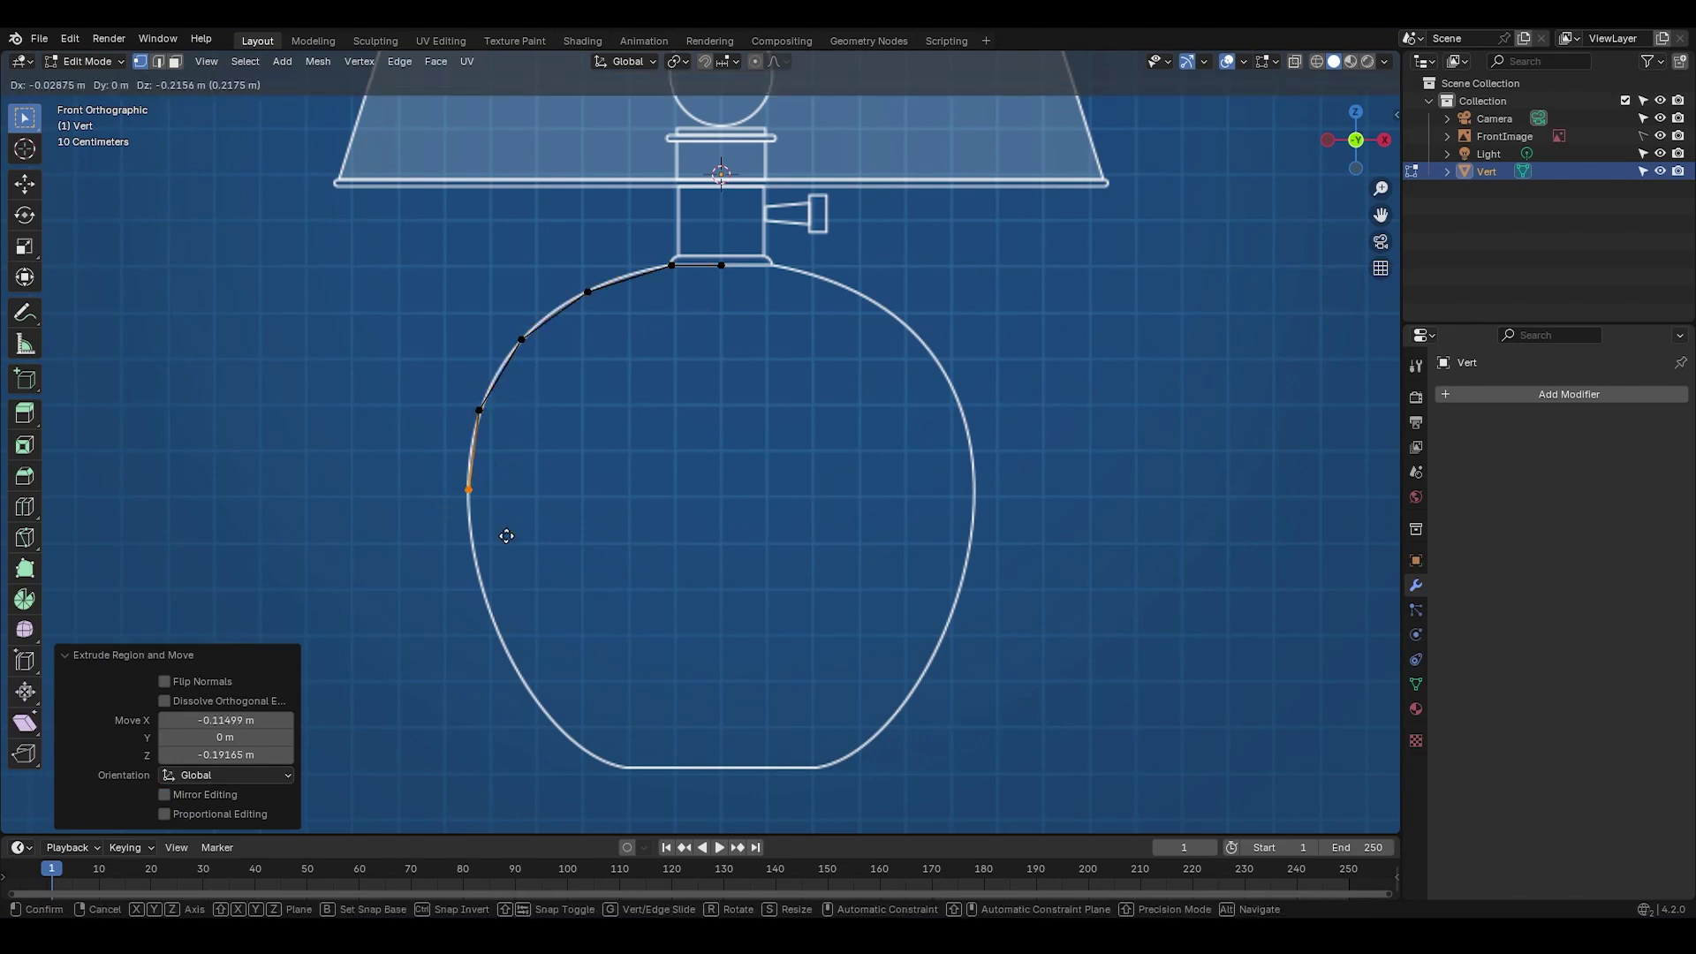
pyautogui.click(521, 635)
pyautogui.press('e')
pyautogui.click(554, 712)
pyautogui.press('e')
pyautogui.click(602, 778)
pyautogui.press('e')
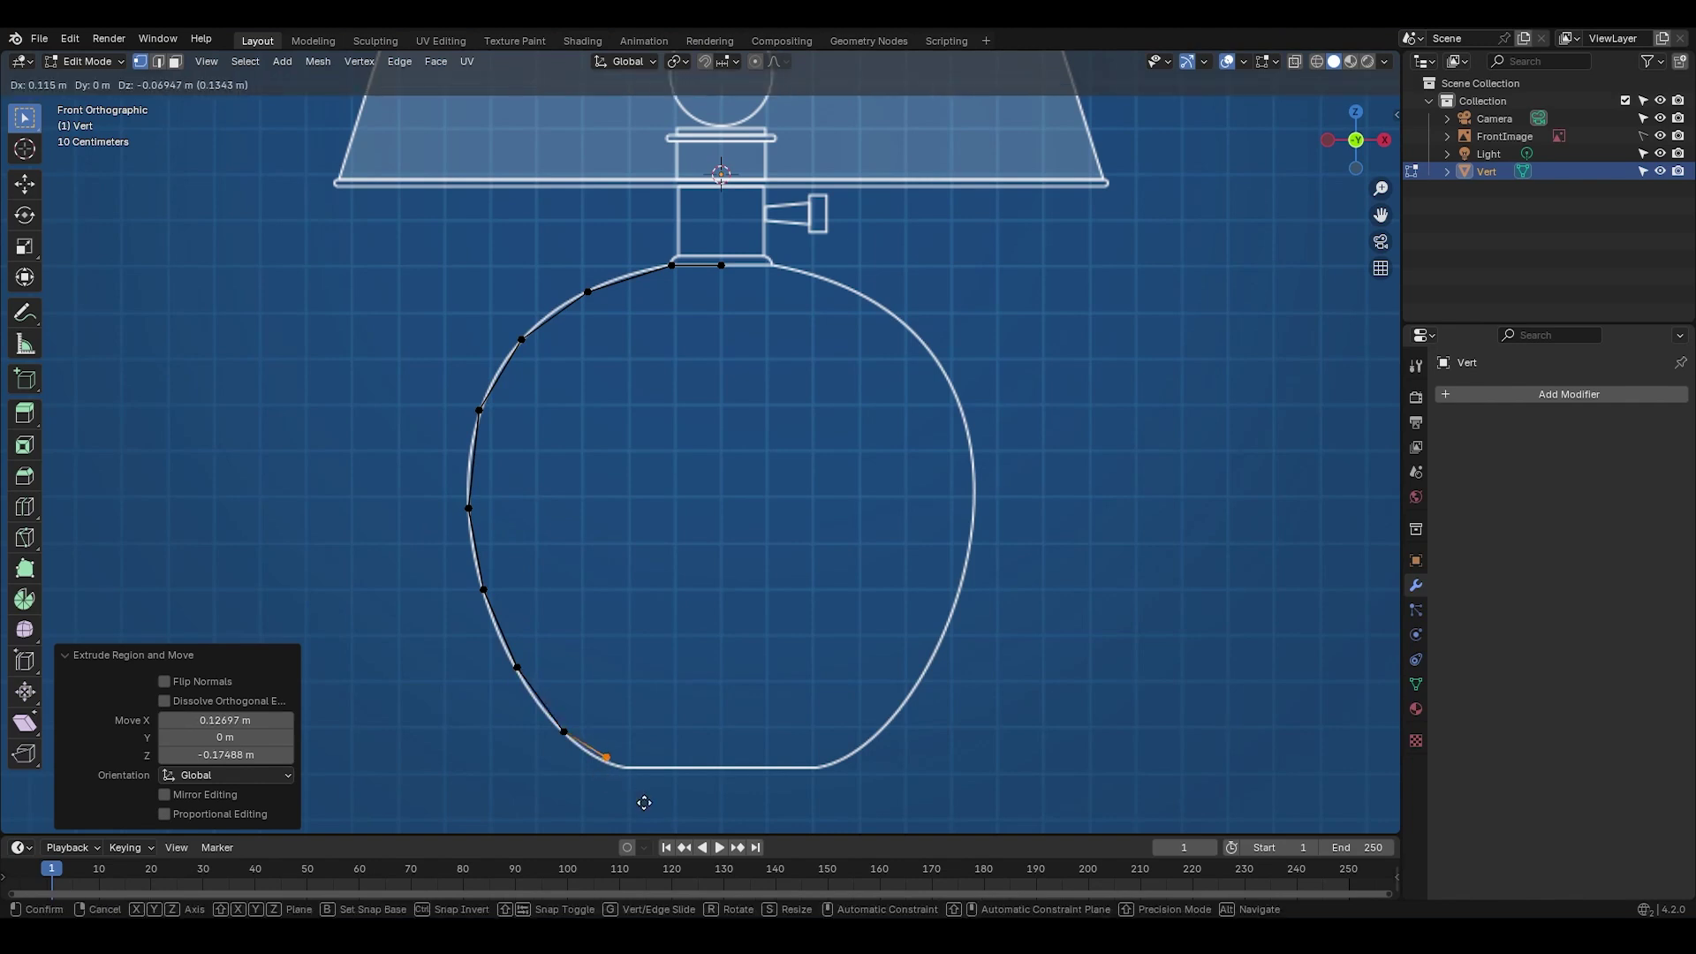
pyautogui.click(658, 813)
pyautogui.press('e')
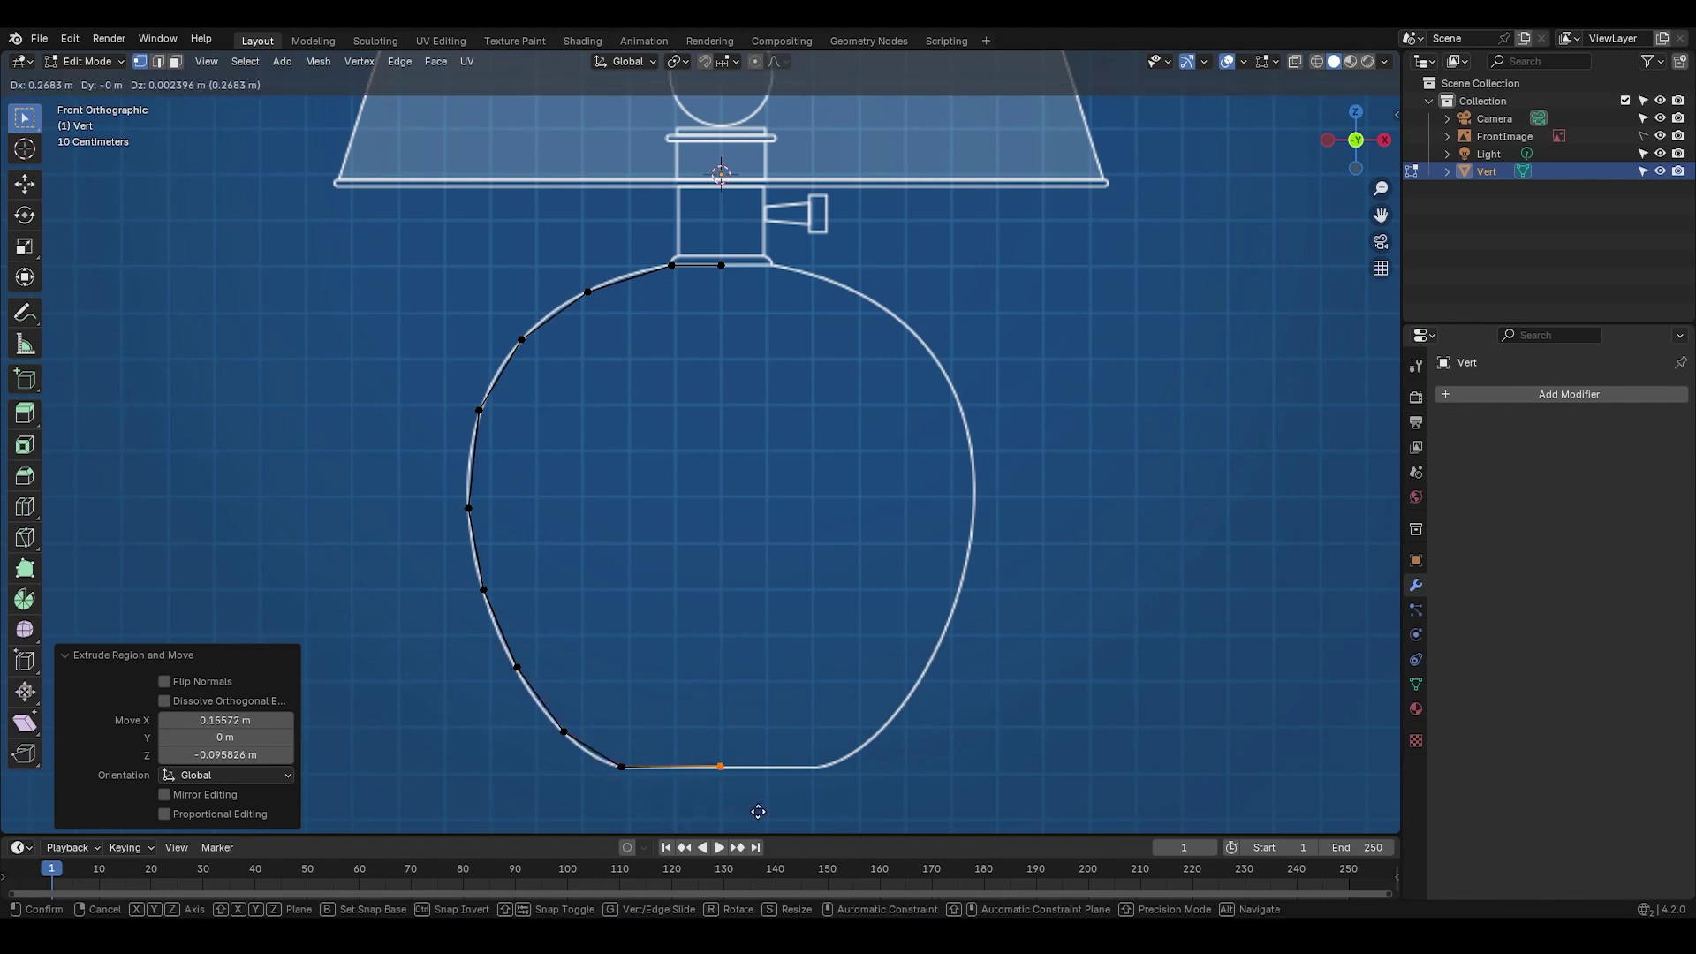
pyautogui.press('x')
pyautogui.click(758, 813)
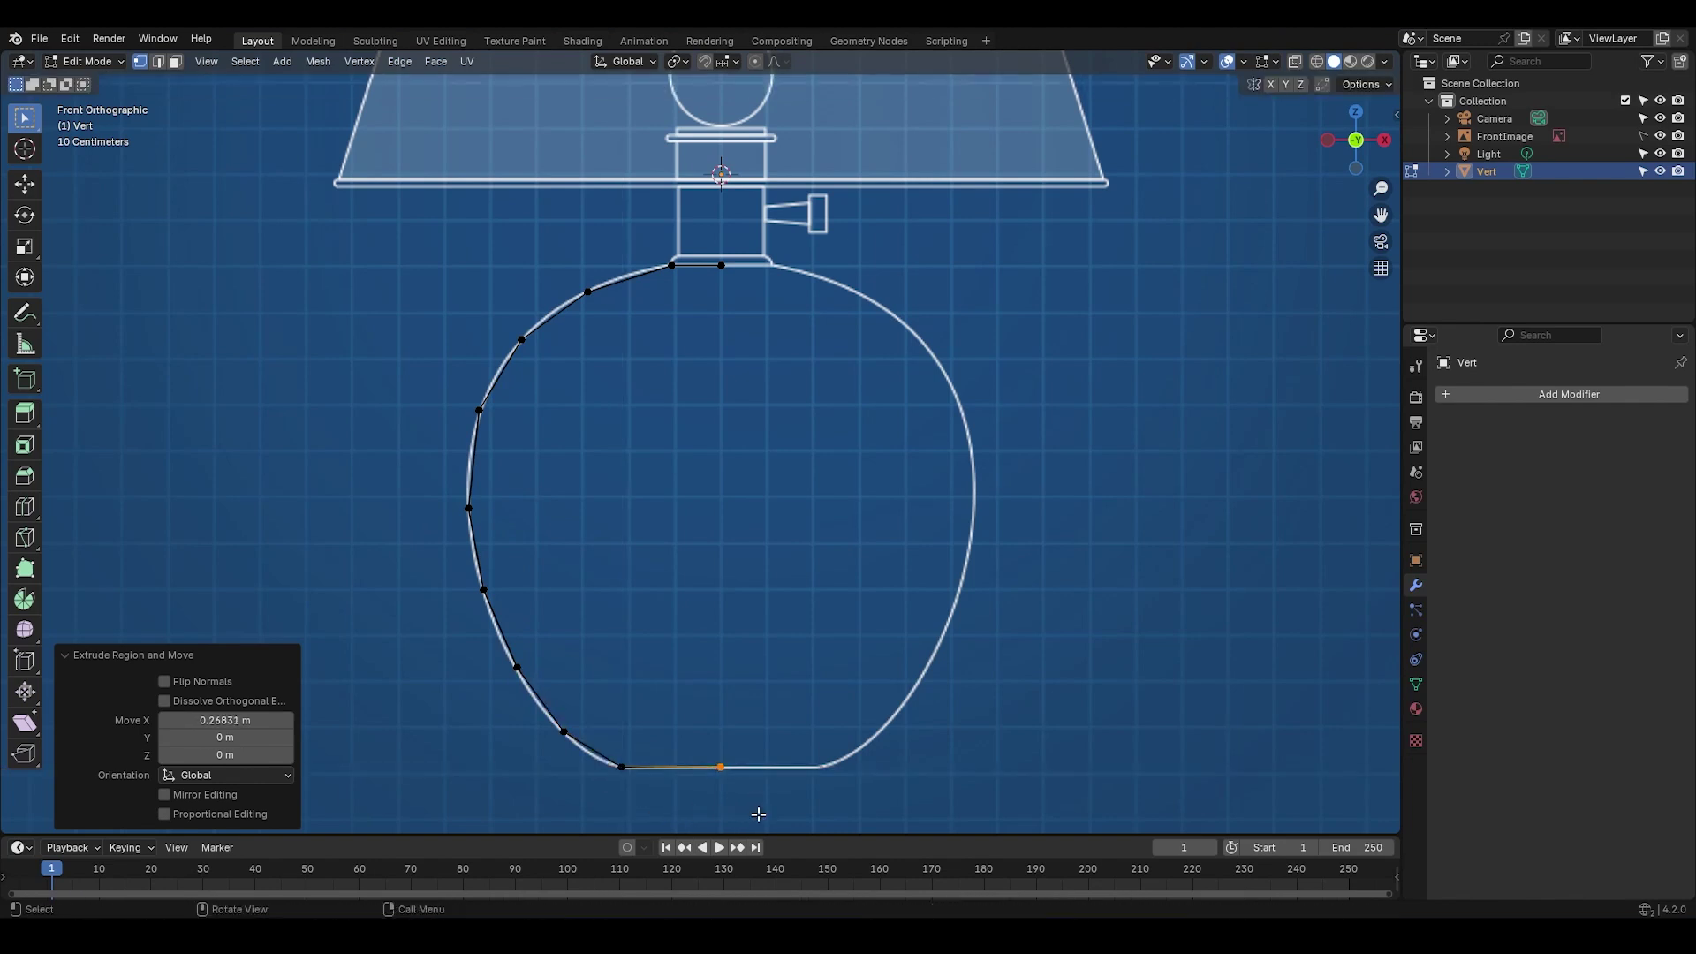
# Step: Add a Subdivision Surface modifier and check the smoothed outline against the reference image
pyautogui.click(1503, 394)
pyautogui.click(1602, 617)
pyautogui.press('Tab')
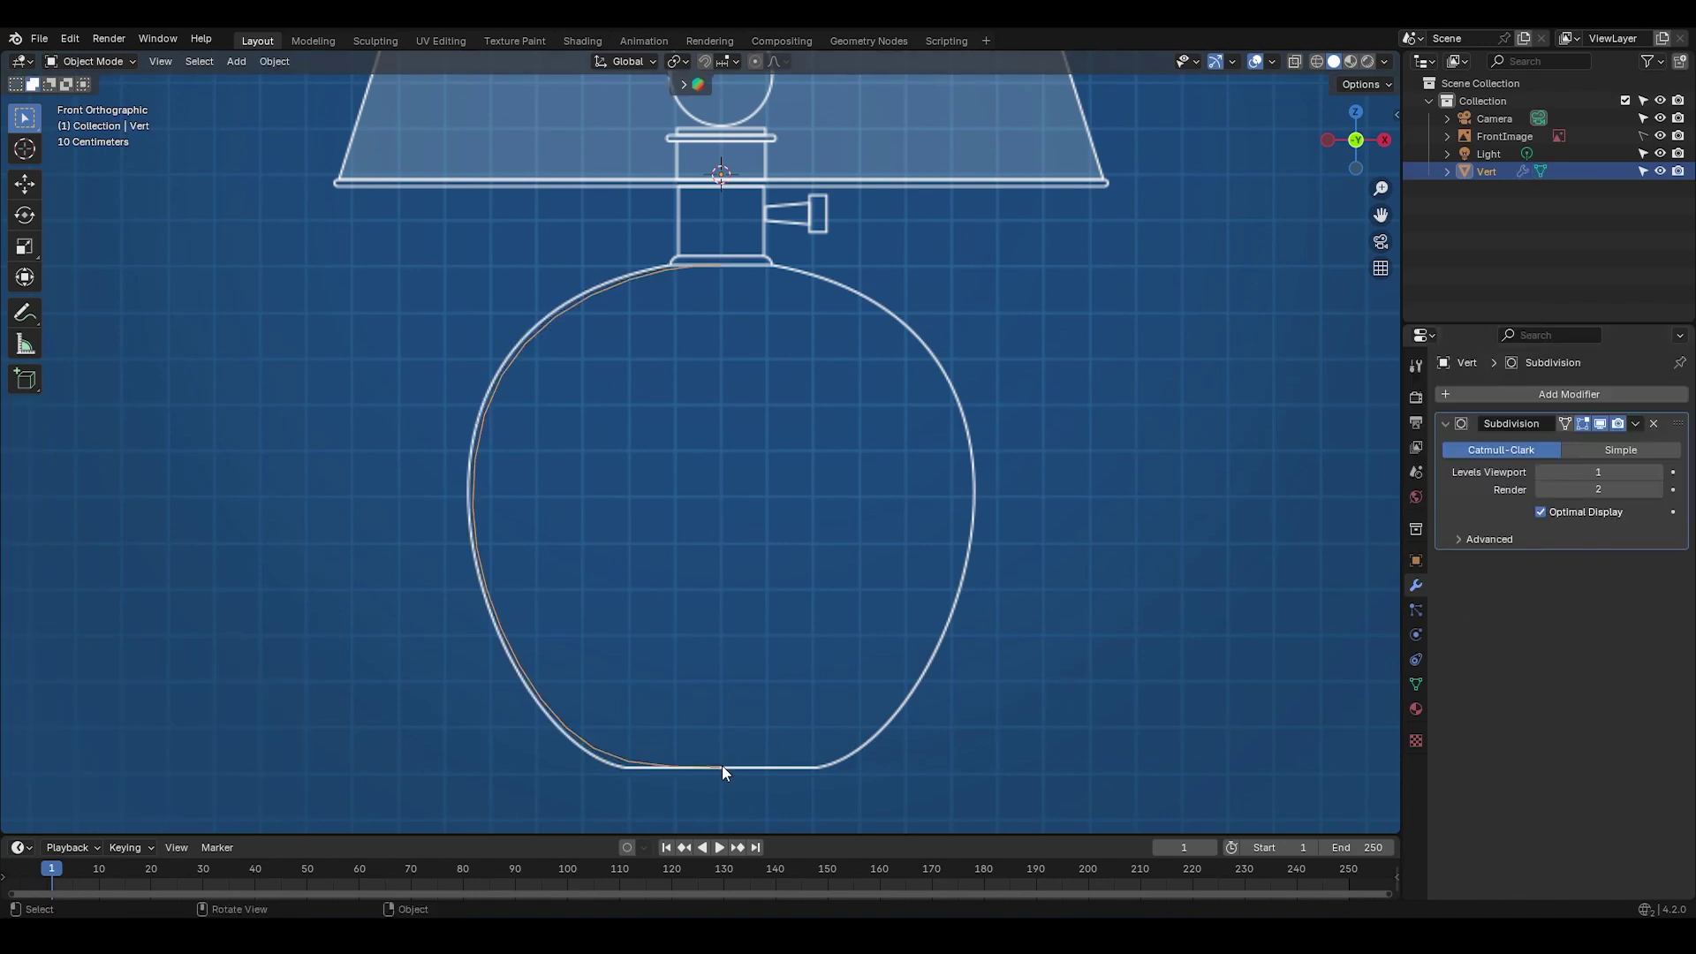
pyautogui.click(1659, 135)
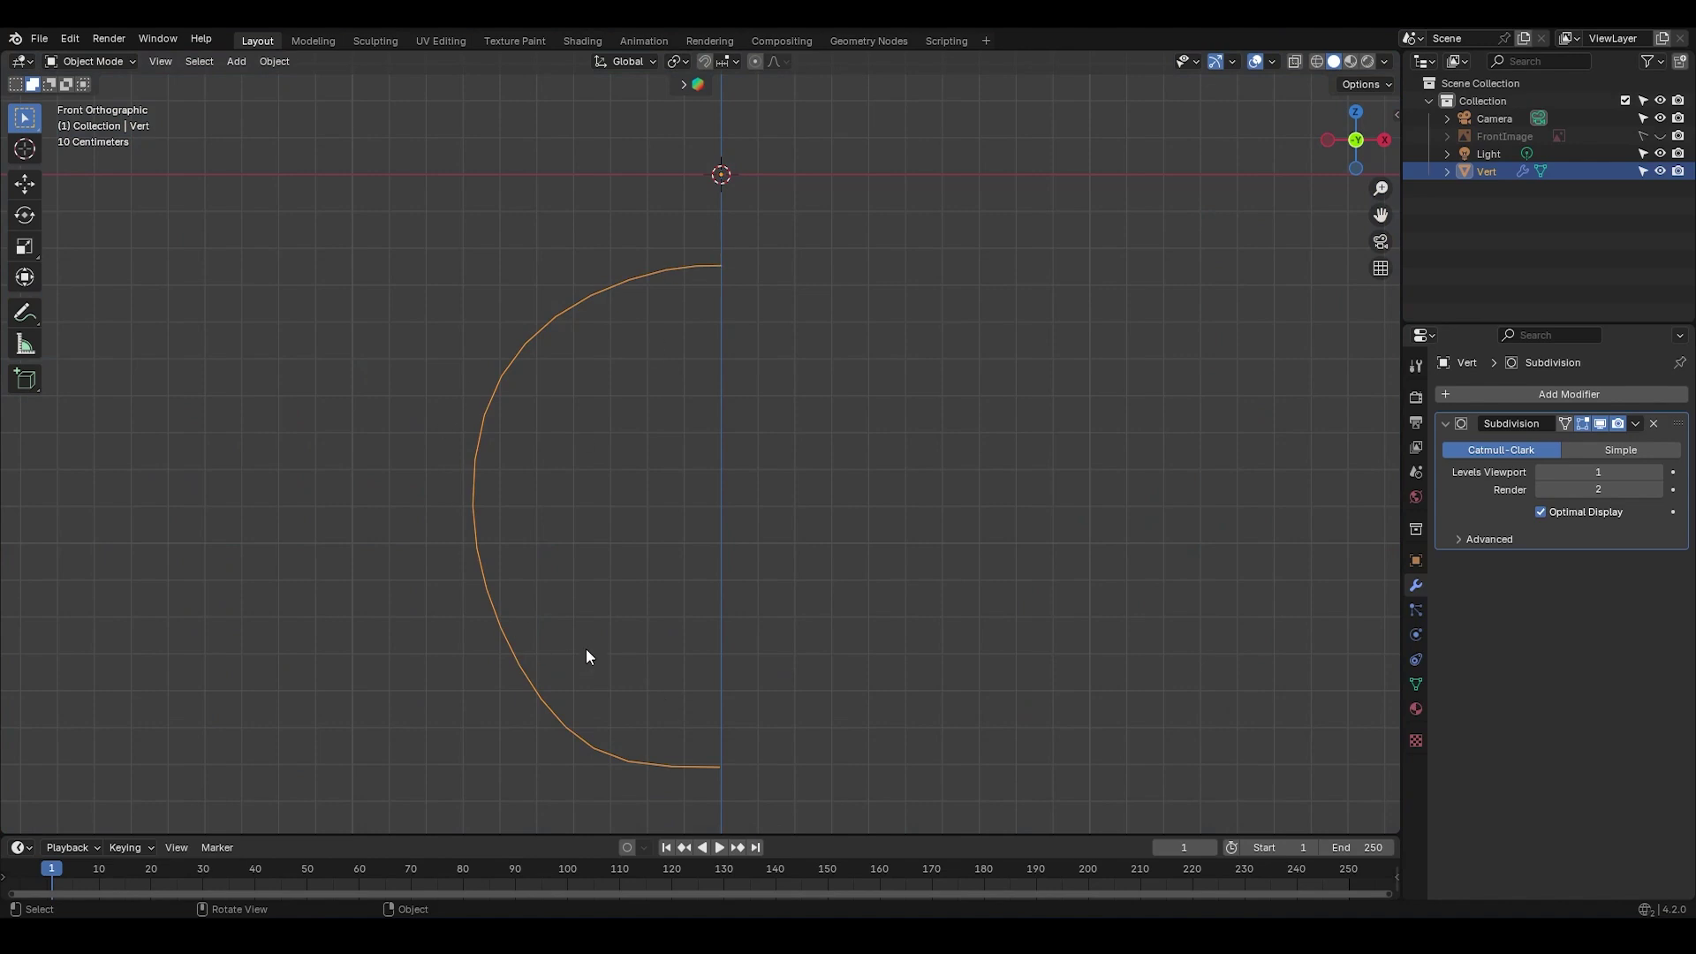
pyautogui.click(1660, 135)
pyautogui.press('Tab')
# Step: Box-select the vertices along the bottle's left side and bring up the vertex menu
pyautogui.keyDown('shift'); pyautogui.moveTo(658, 631); pyautogui.dragTo(696, 576, button='middle'); pyautogui.keyUp('shift')
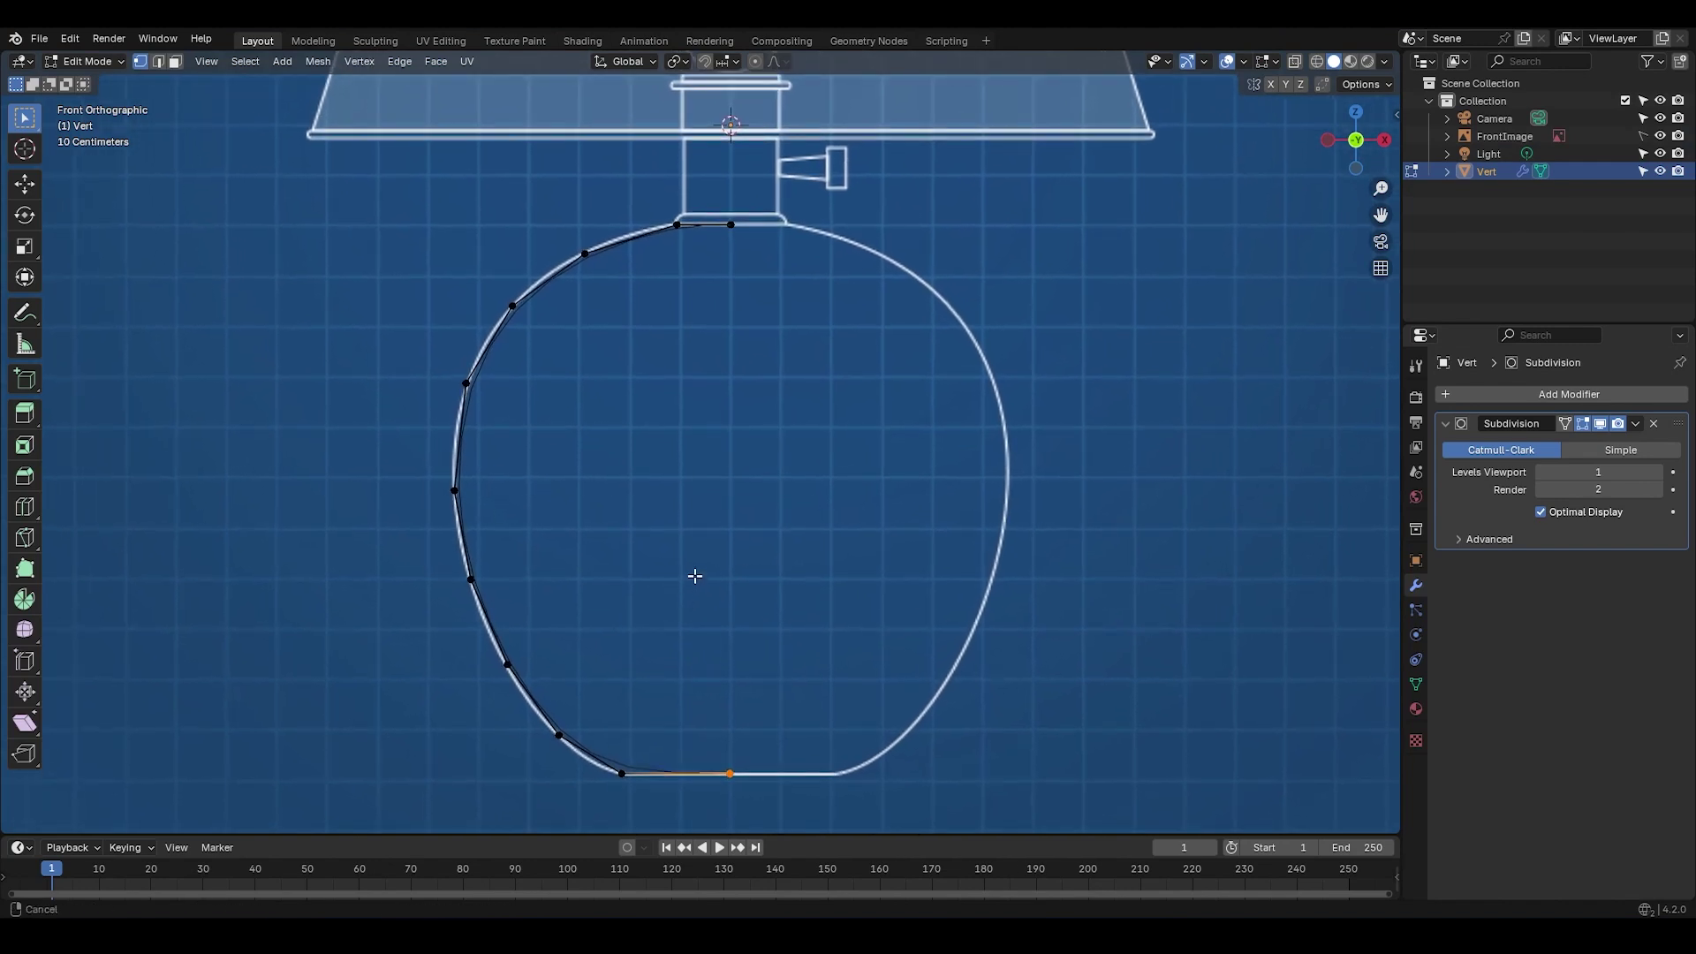
pyautogui.moveTo(645, 199); pyautogui.dragTo(424, 829)
pyautogui.rightClick(374, 534)
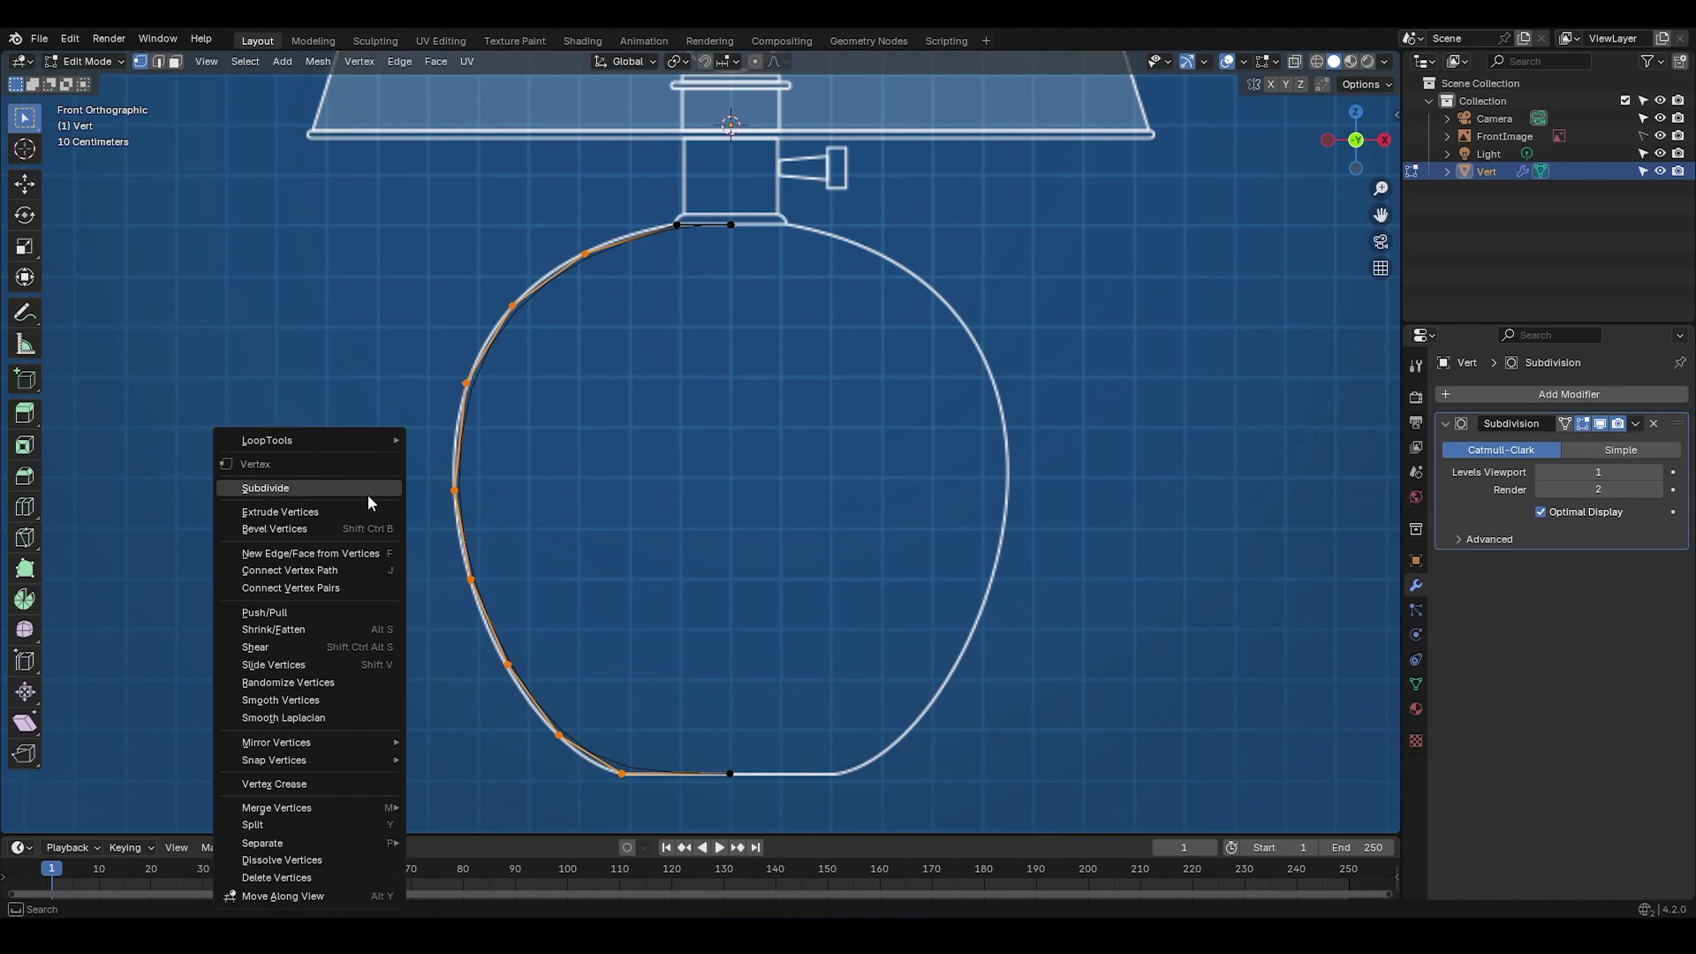
# Step: Evenly space the left-side vertices with LoopTools Space and enable On Cage on the Subdivision modifier
pyautogui.moveTo(368, 436)
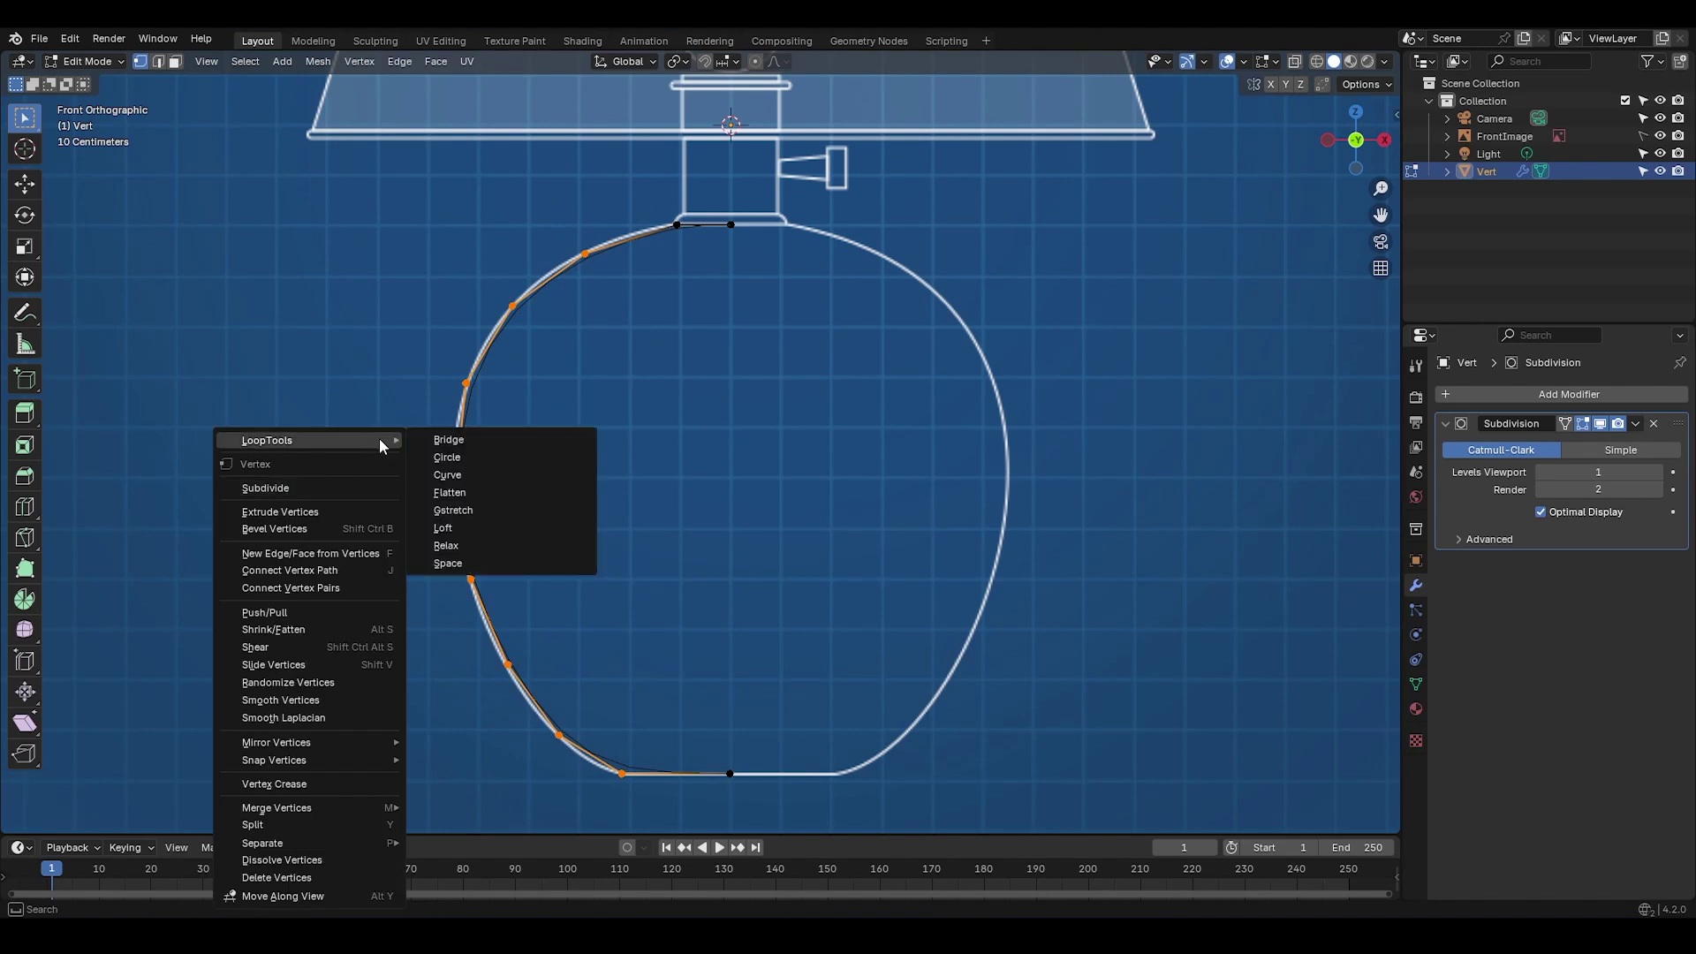
pyautogui.click(467, 562)
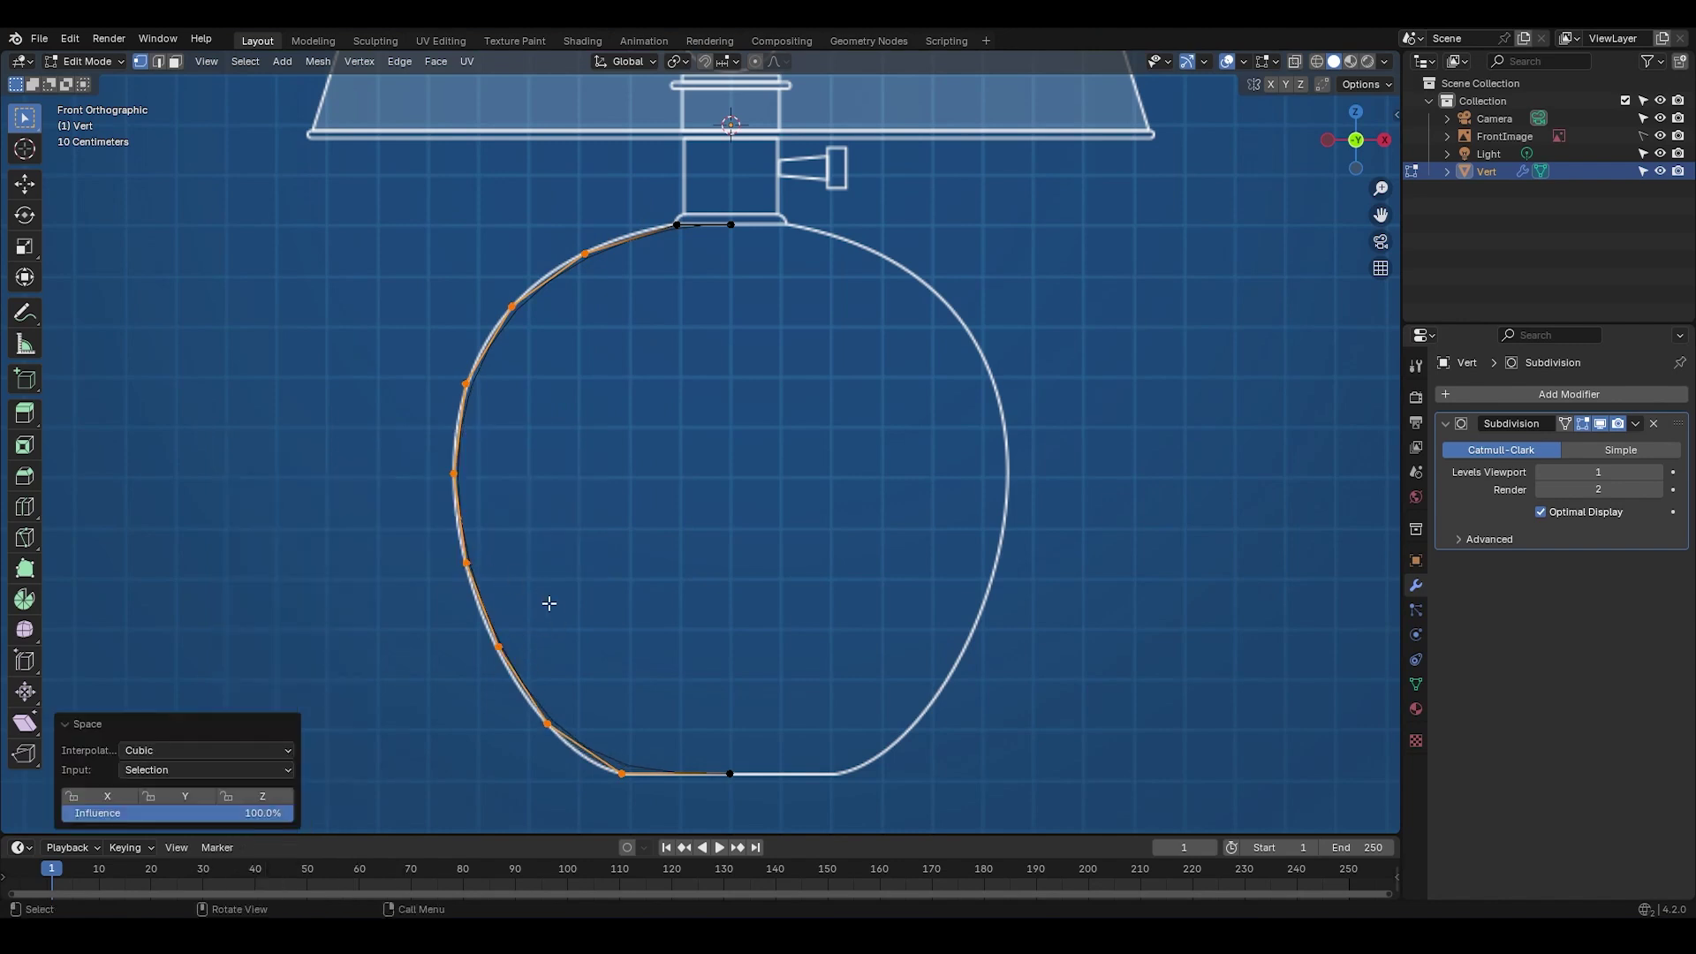
pyautogui.click(139, 730)
pyautogui.keyDown('shift'); pyautogui.moveTo(623, 706); pyautogui.dragTo(602, 693, button='middle'); pyautogui.keyUp('shift')
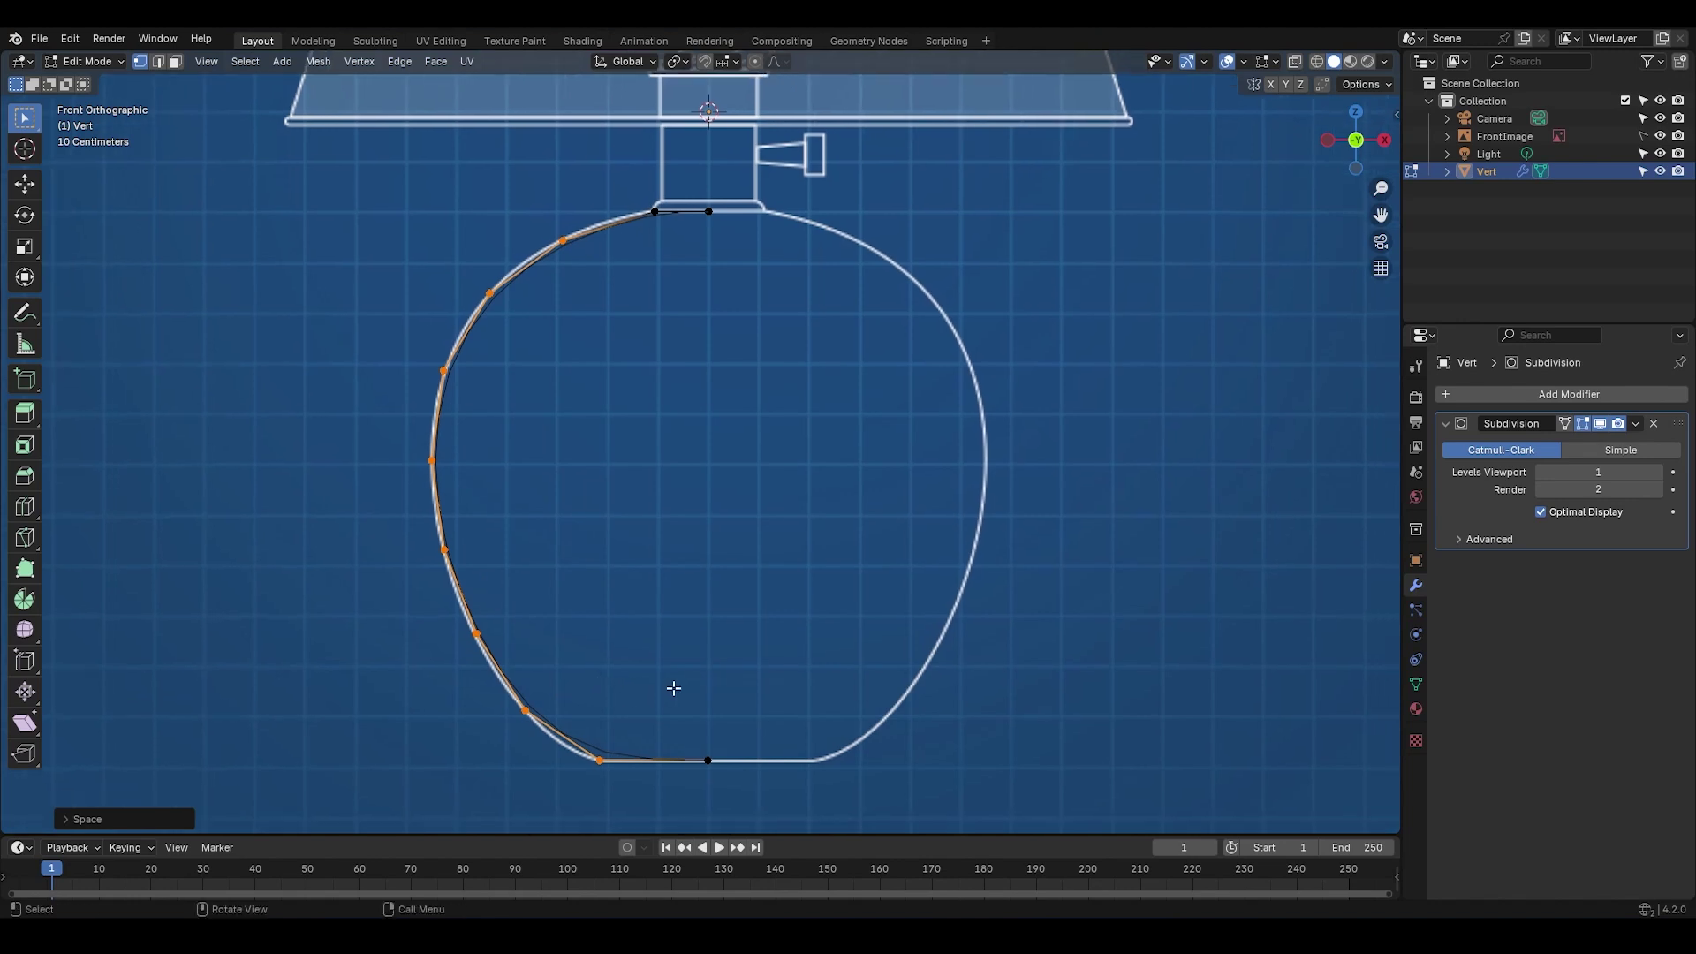
pyautogui.click(1565, 424)
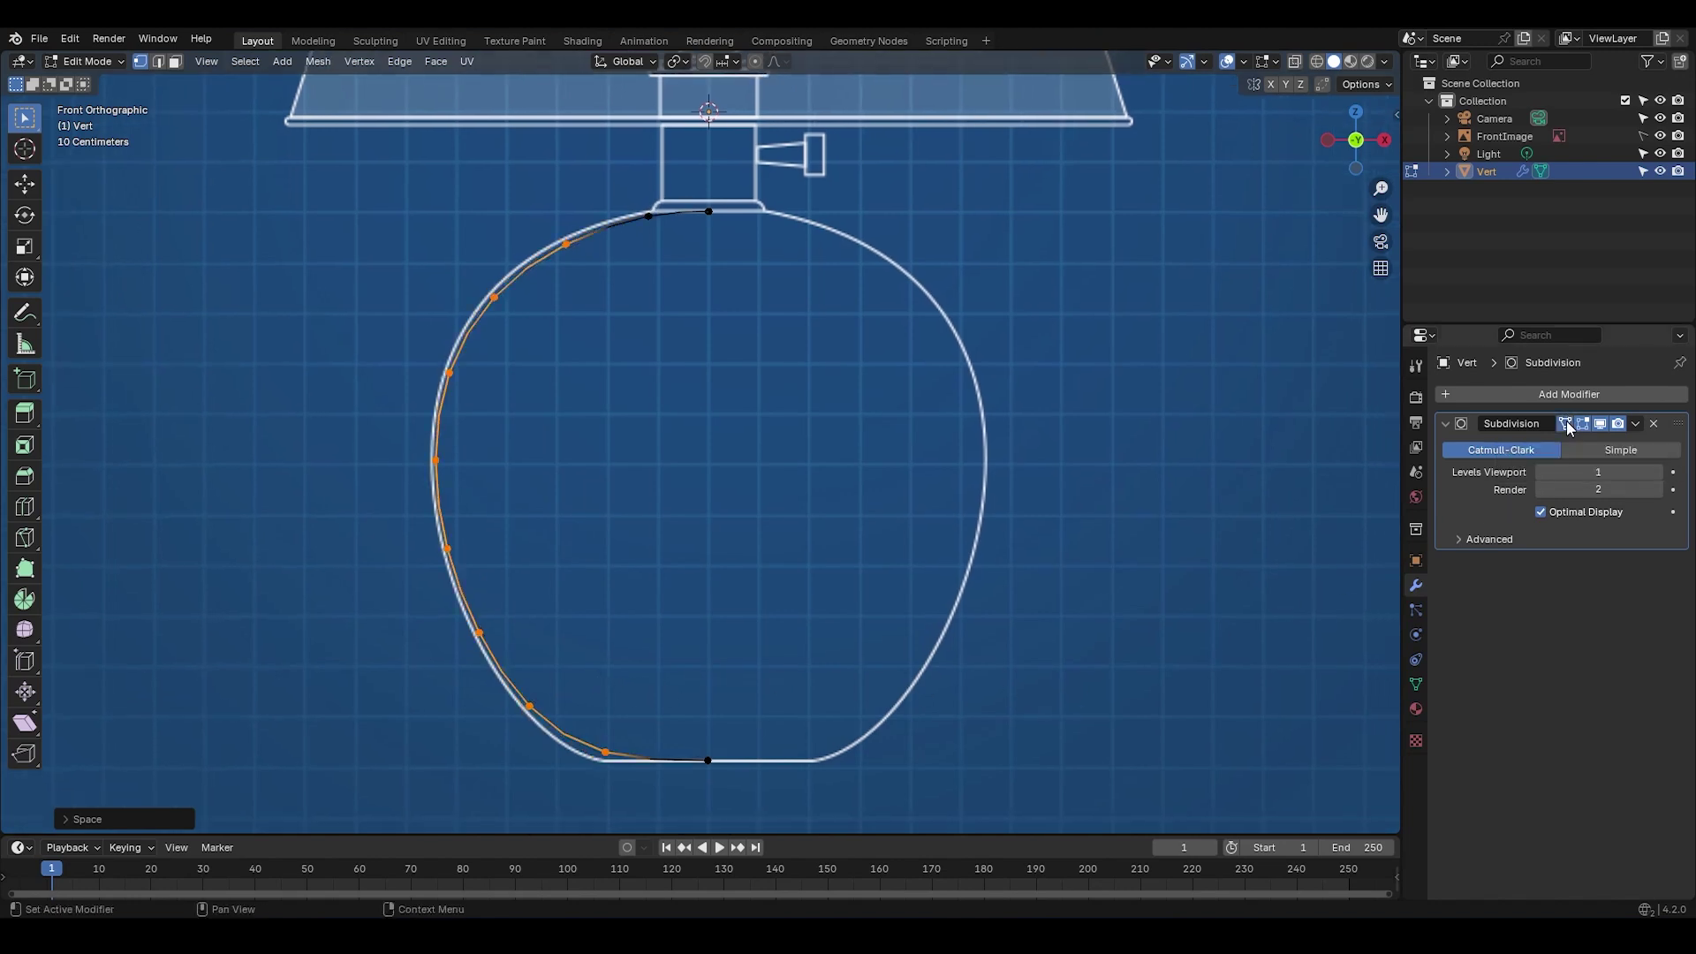
# Step: Slide the upper-left outline vertices along X onto the blueprint's bottle line
pyautogui.keyDown('shift'); pyautogui.moveTo(530, 507); pyautogui.dragTo(535, 523, button='middle'); pyautogui.keyUp('shift')
pyautogui.click(571, 261)
pyautogui.press('g')
pyautogui.press('x')
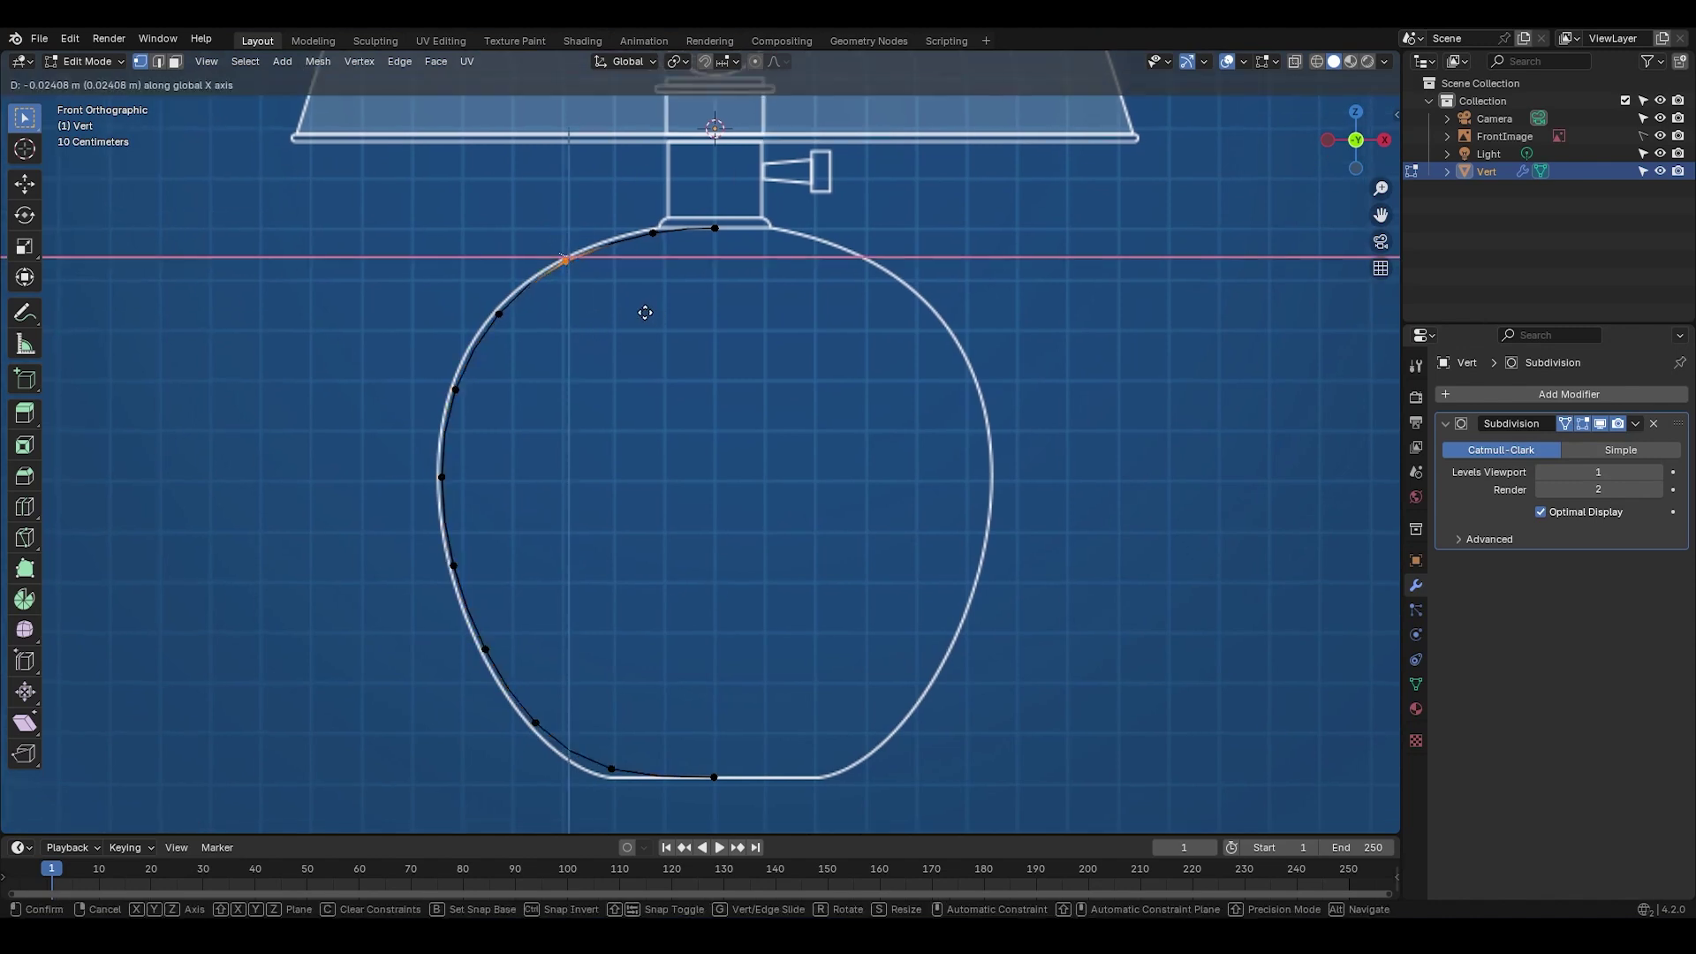
pyautogui.click(642, 305)
pyautogui.moveTo(577, 359); pyautogui.dragTo(396, 295)
pyautogui.press('g')
pyautogui.press('x')
pyautogui.click(533, 351)
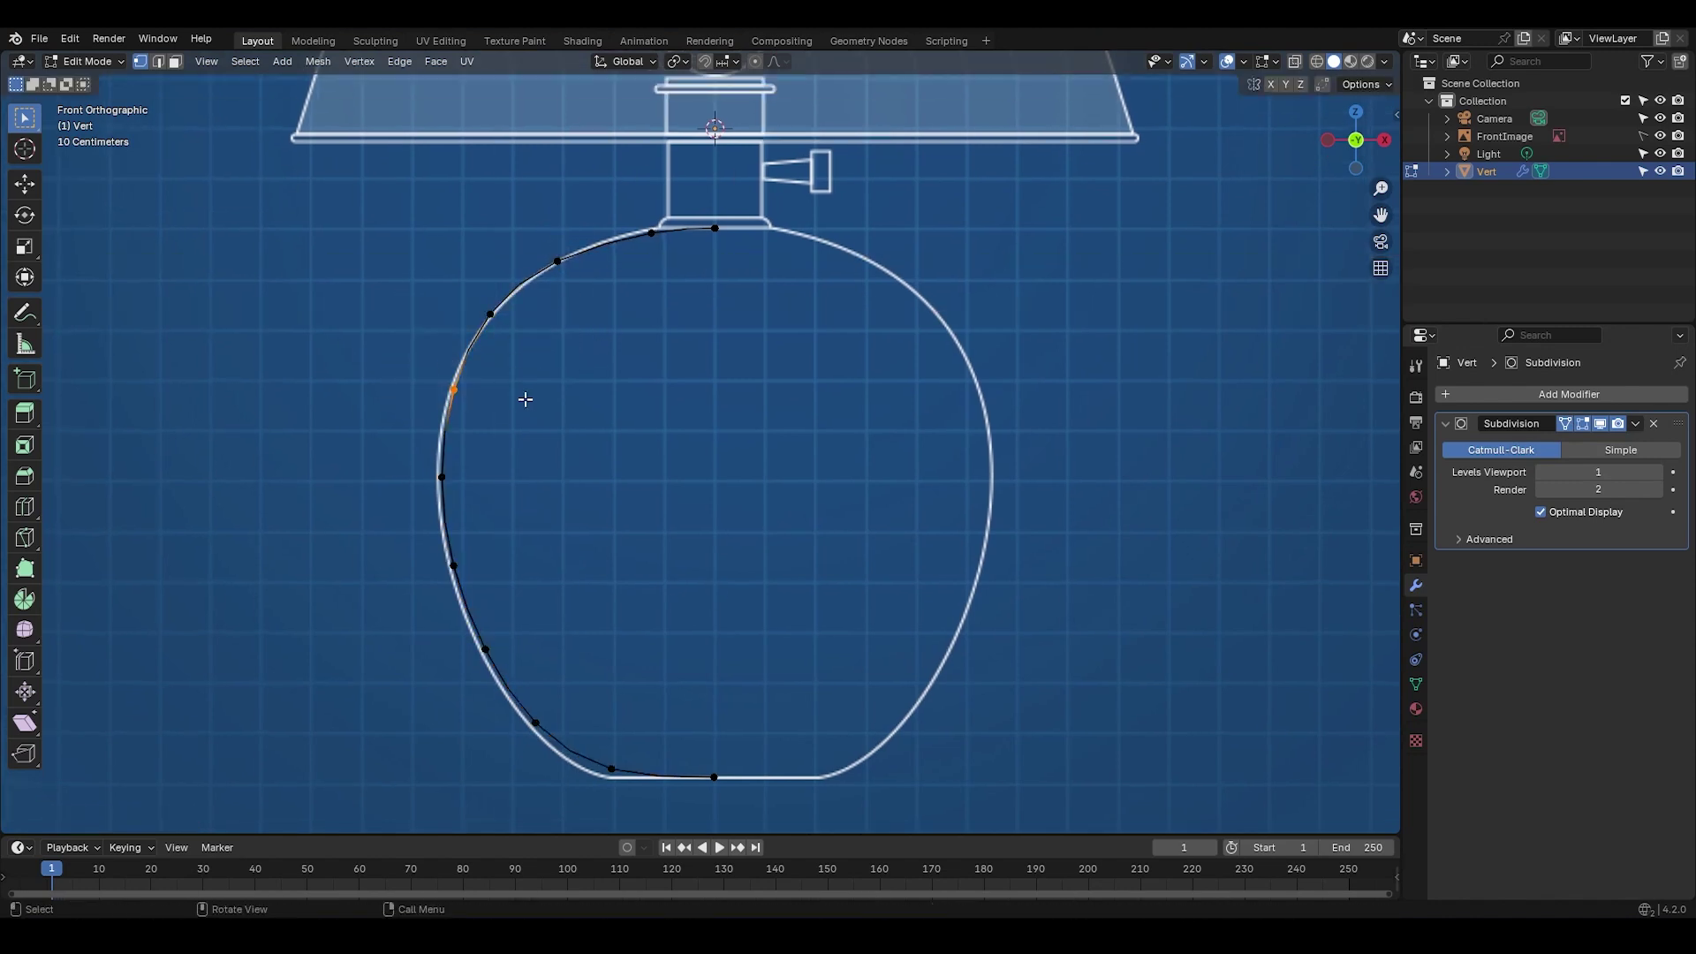
pyautogui.press('g')
pyautogui.press('x')
pyautogui.click(518, 416)
pyautogui.press('g')
pyautogui.press('x')
pyautogui.moveTo(415, 441); pyautogui.dragTo(360, 619)
# Step: Slide the lower-left vertices and the bottom corner vertex along X onto the outline
pyautogui.click(543, 491)
pyautogui.press('g')
pyautogui.press('x')
pyautogui.click(358, 621)
pyautogui.moveTo(521, 618); pyautogui.dragTo(435, 681)
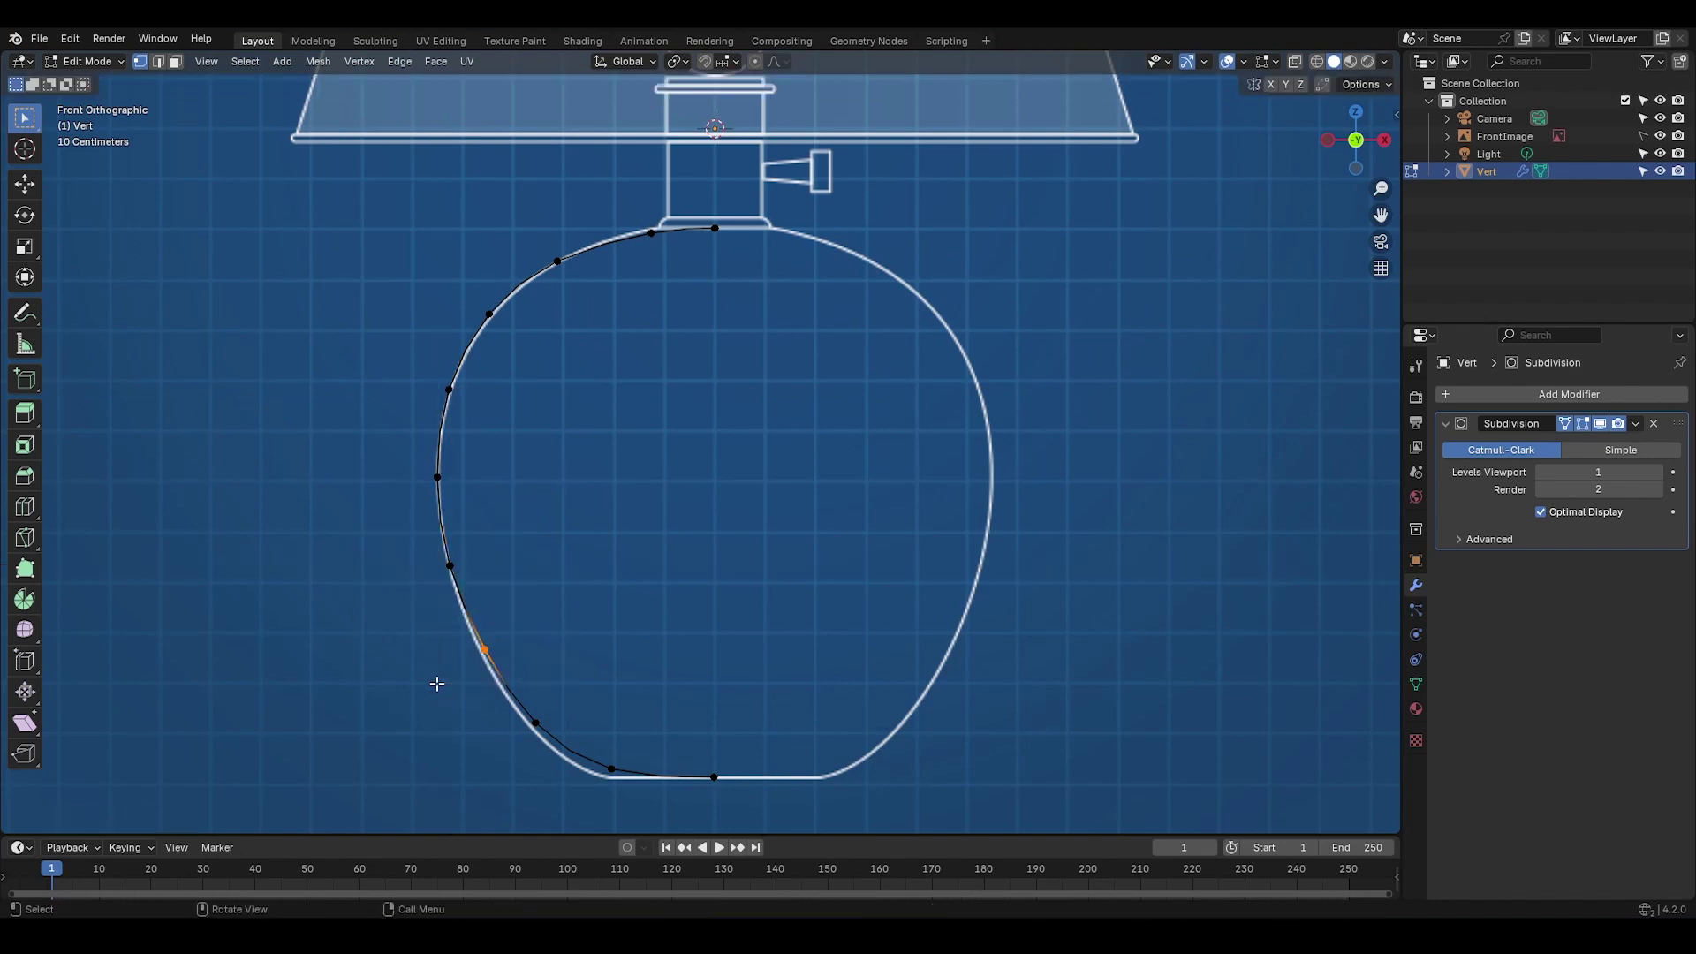
pyautogui.press('g')
pyautogui.press('x')
pyautogui.click(442, 682)
pyautogui.moveTo(629, 685); pyautogui.dragTo(460, 781)
pyautogui.press('g')
pyautogui.press('x')
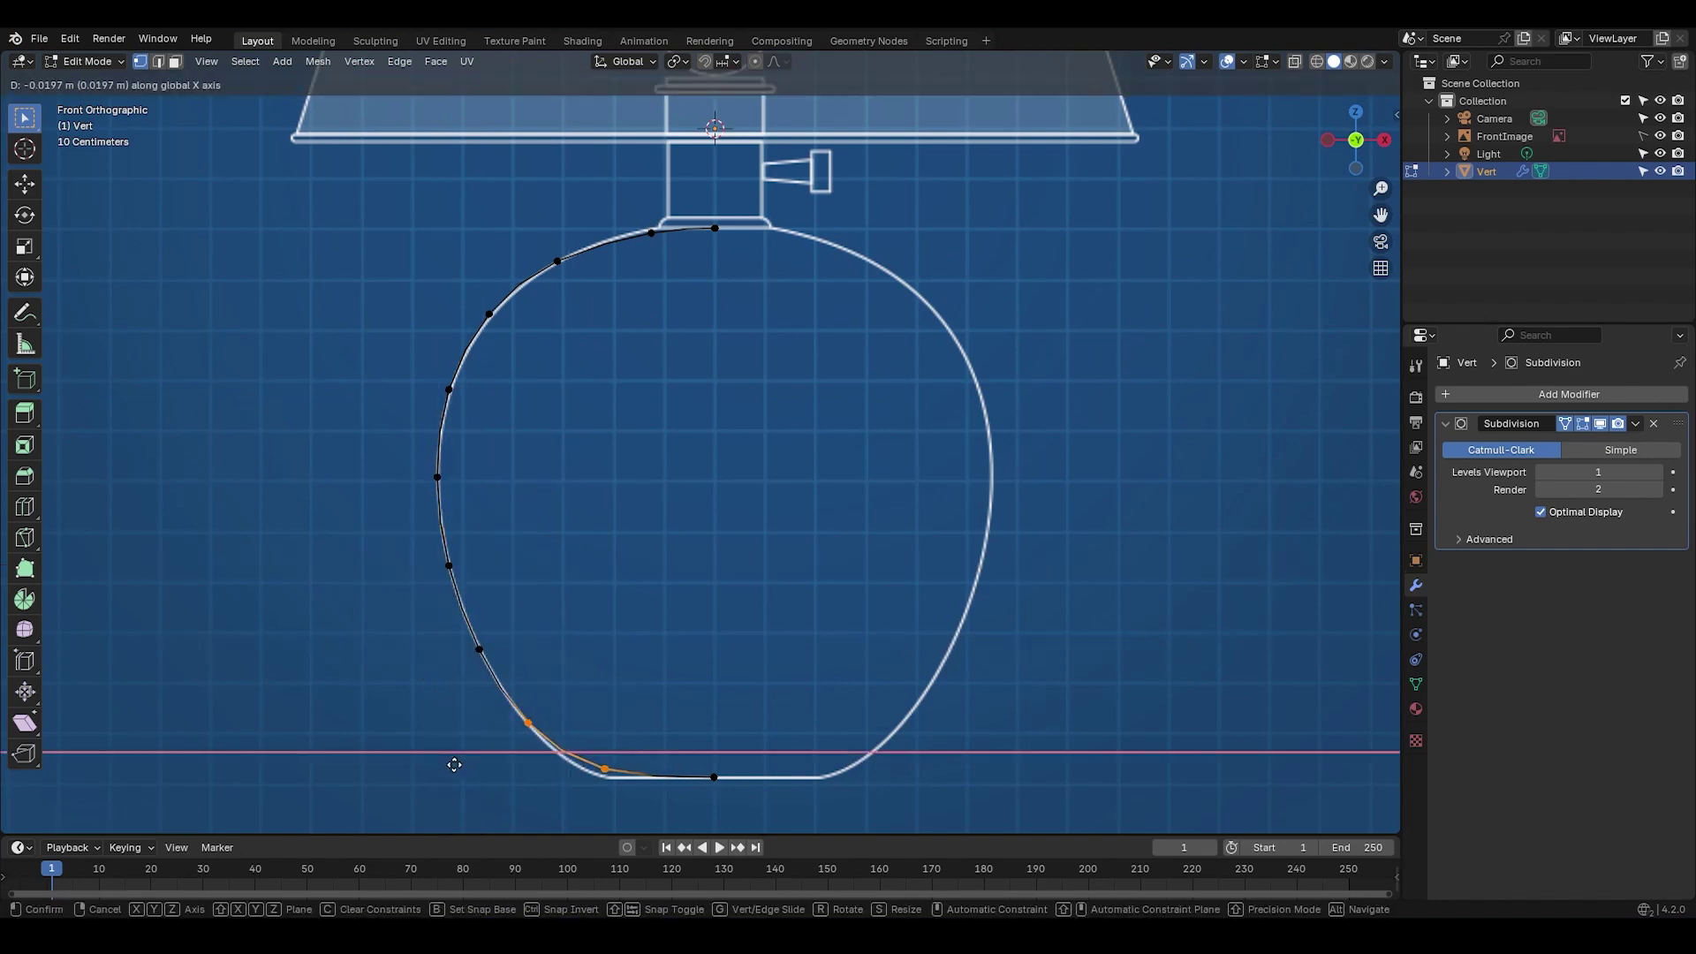
pyautogui.click(456, 763)
pyautogui.moveTo(606, 719); pyautogui.dragTo(574, 791)
pyautogui.press('g')
pyautogui.press('x')
pyautogui.click(600, 793)
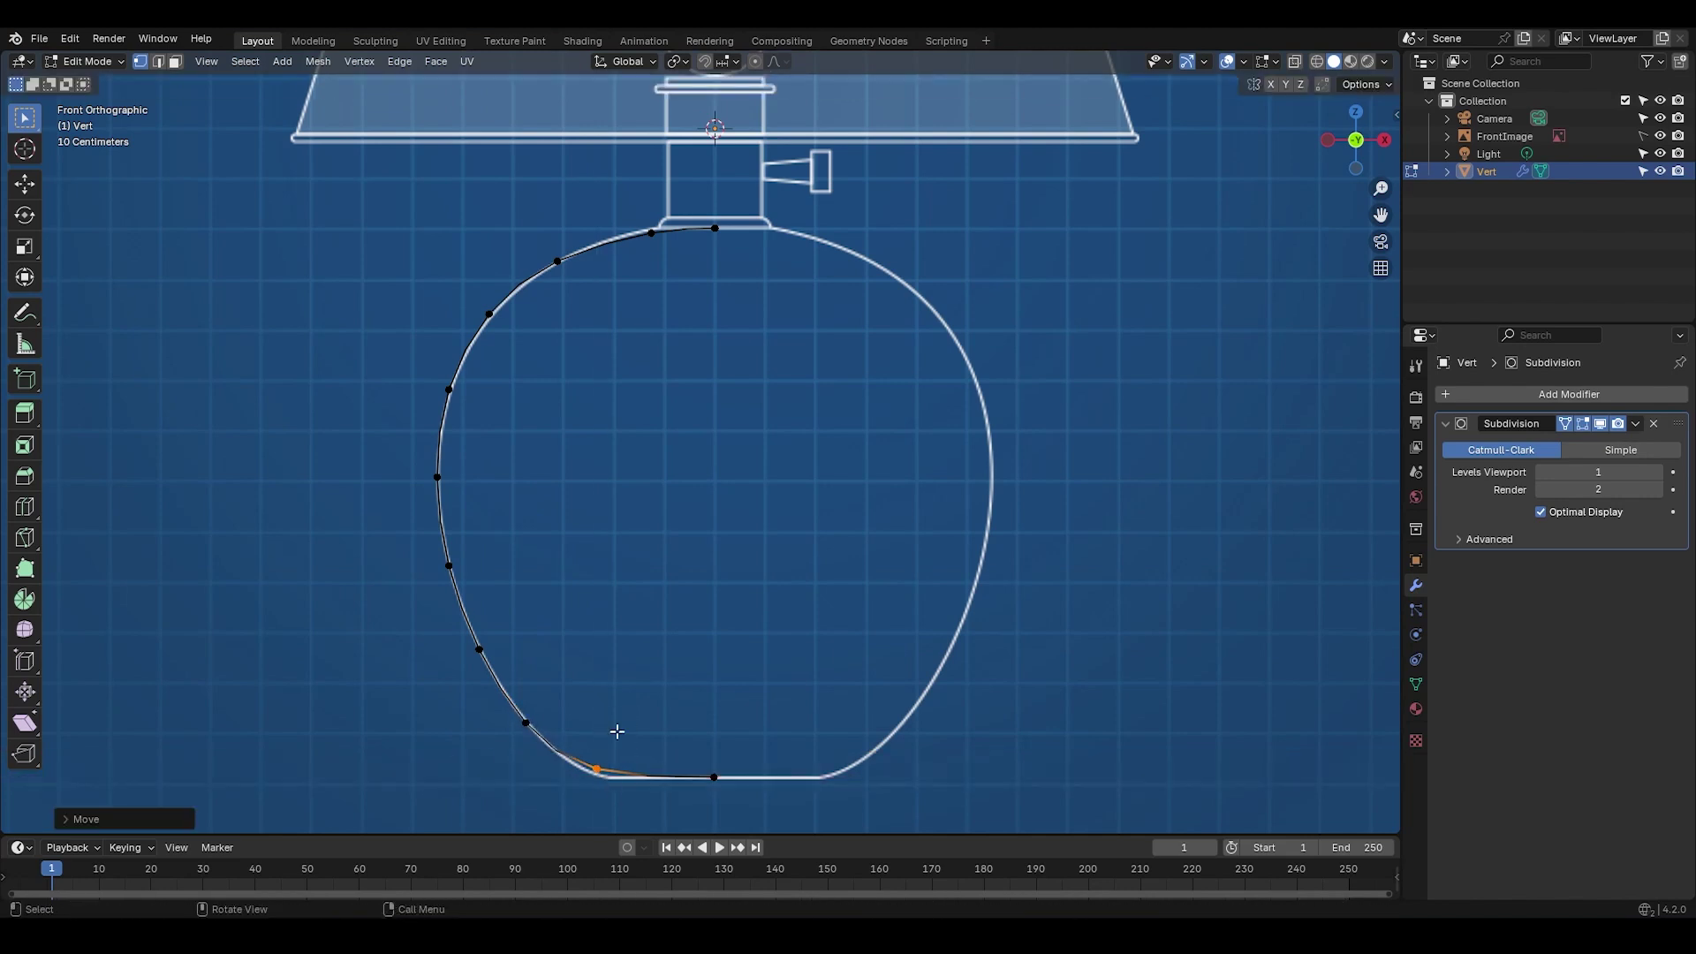
# Step: Adjust the vertex near the bottle's top to sit on the blueprint line
pyautogui.moveTo(676, 300); pyautogui.dragTo(640, 221)
pyautogui.press('g')
pyautogui.press('x')
pyautogui.click(674, 294)
pyautogui.press('g')
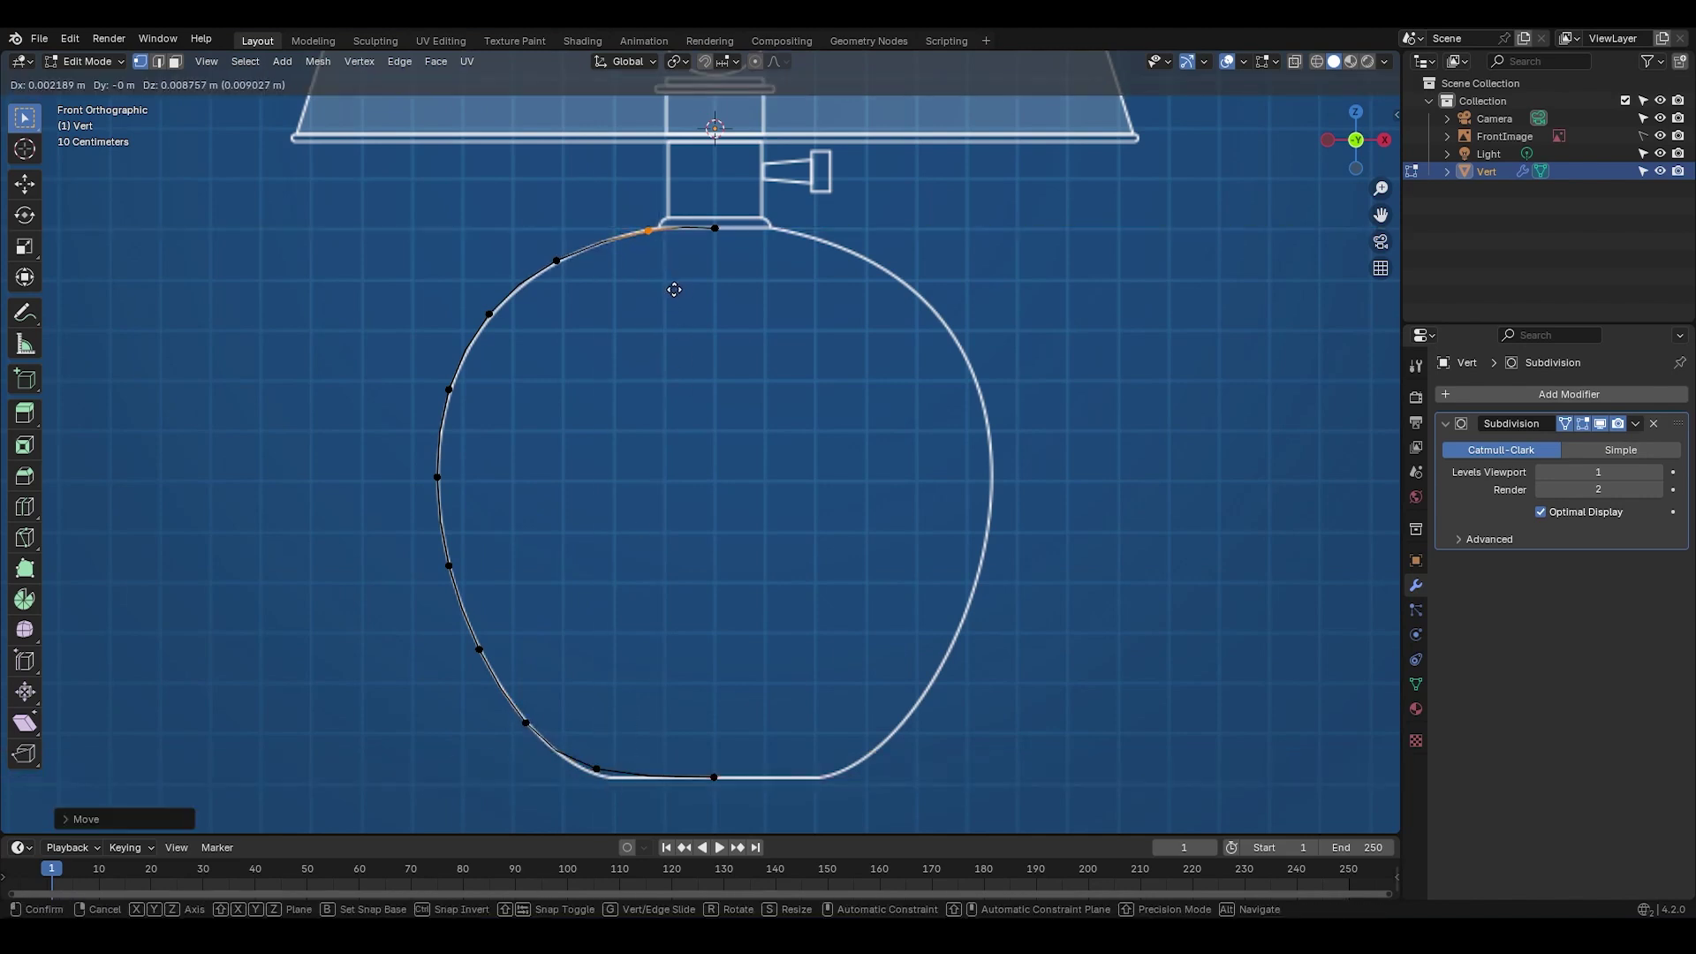
pyautogui.click(672, 290)
# Step: Evenly respace the bottle's left-side vertices with LoopTools Space
pyautogui.moveTo(674, 250); pyautogui.dragTo(376, 817)
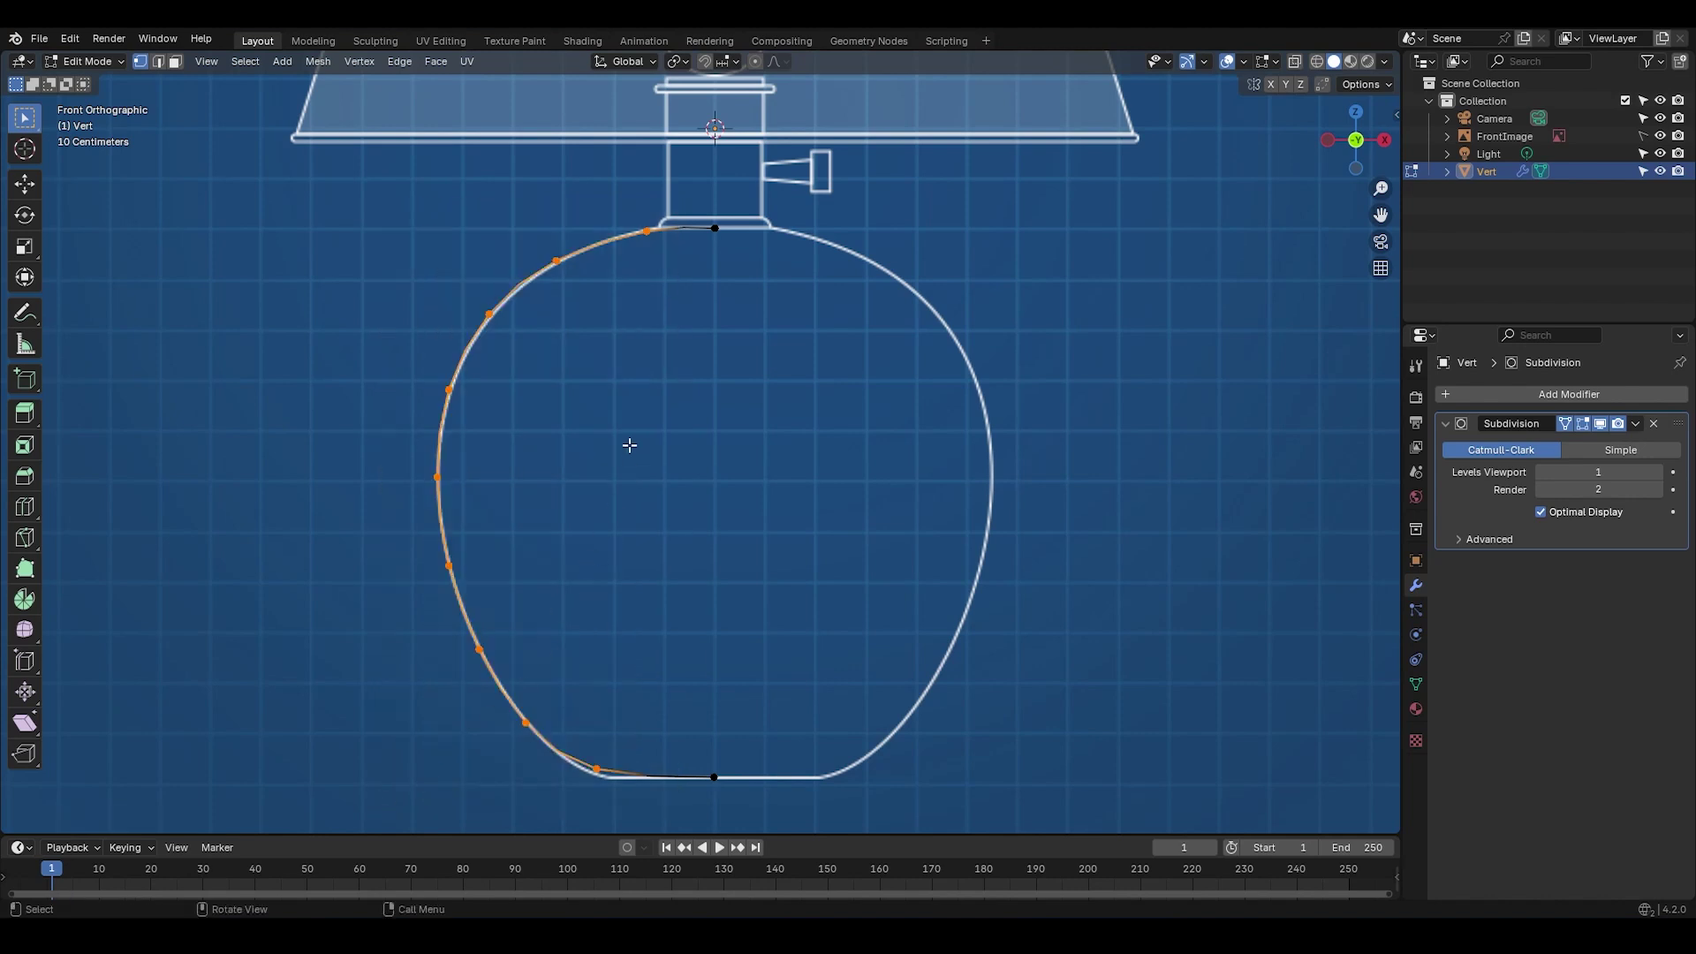
pyautogui.rightClick(629, 433)
pyautogui.moveTo(661, 432)
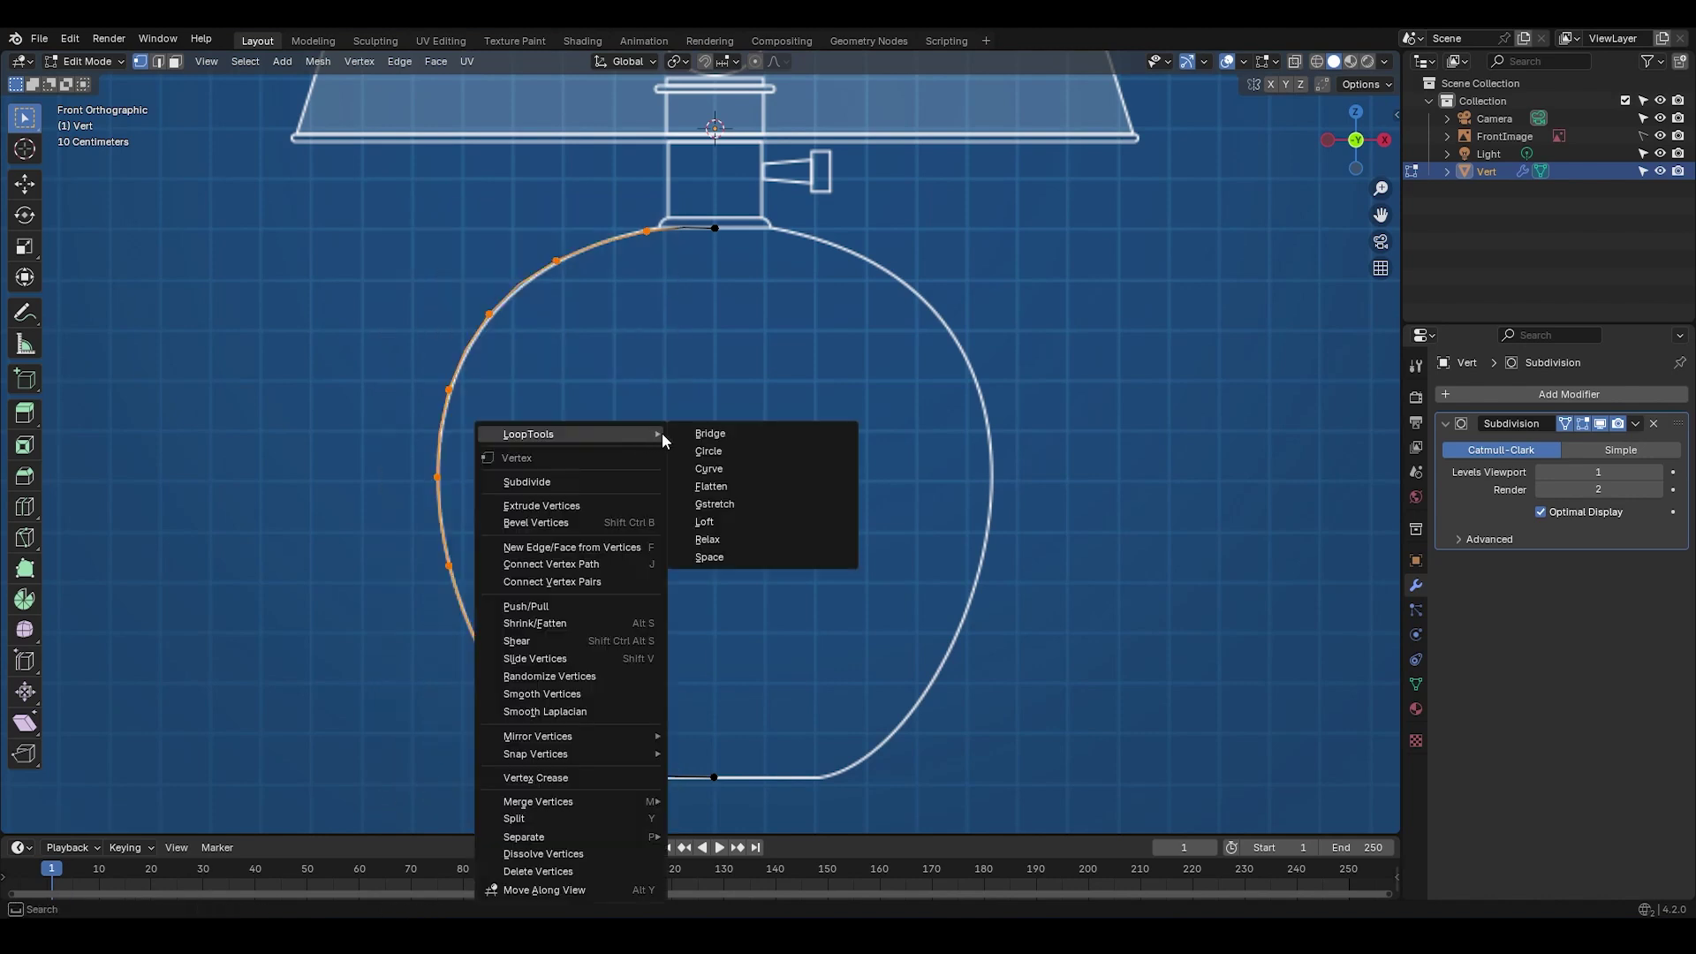
pyautogui.click(734, 558)
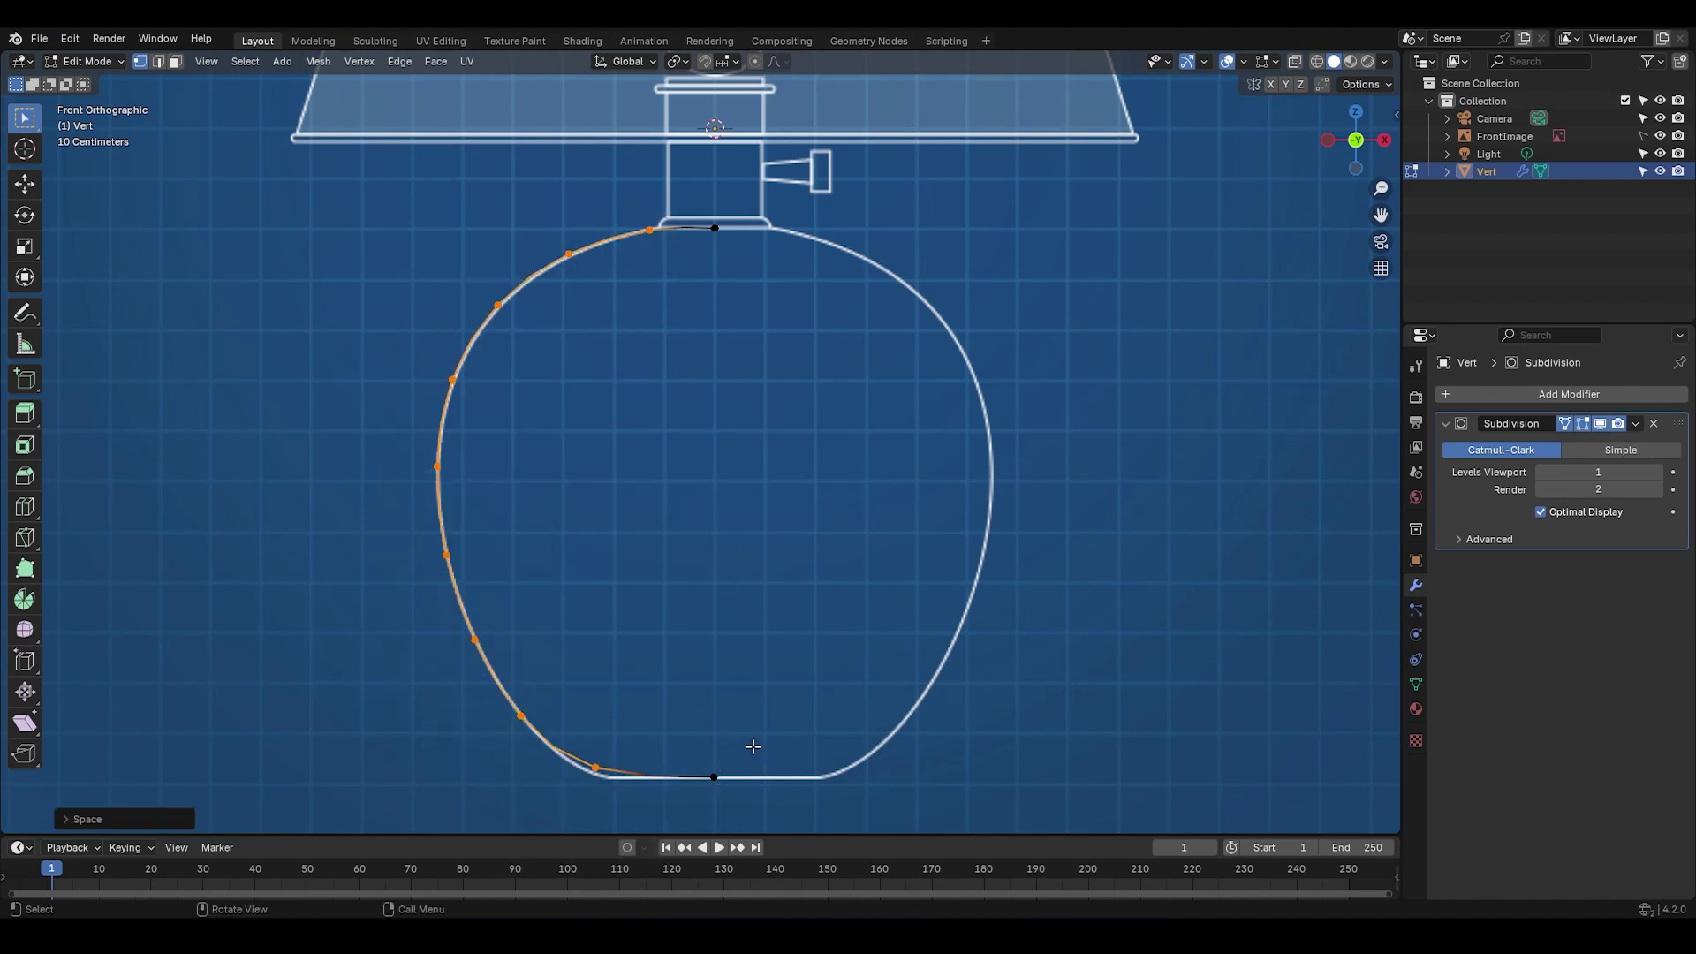
# Step: Subdivide the bottom edge vertices to add an extra vertex
pyautogui.moveTo(753, 746); pyautogui.dragTo(561, 808)
pyautogui.rightClick(700, 673)
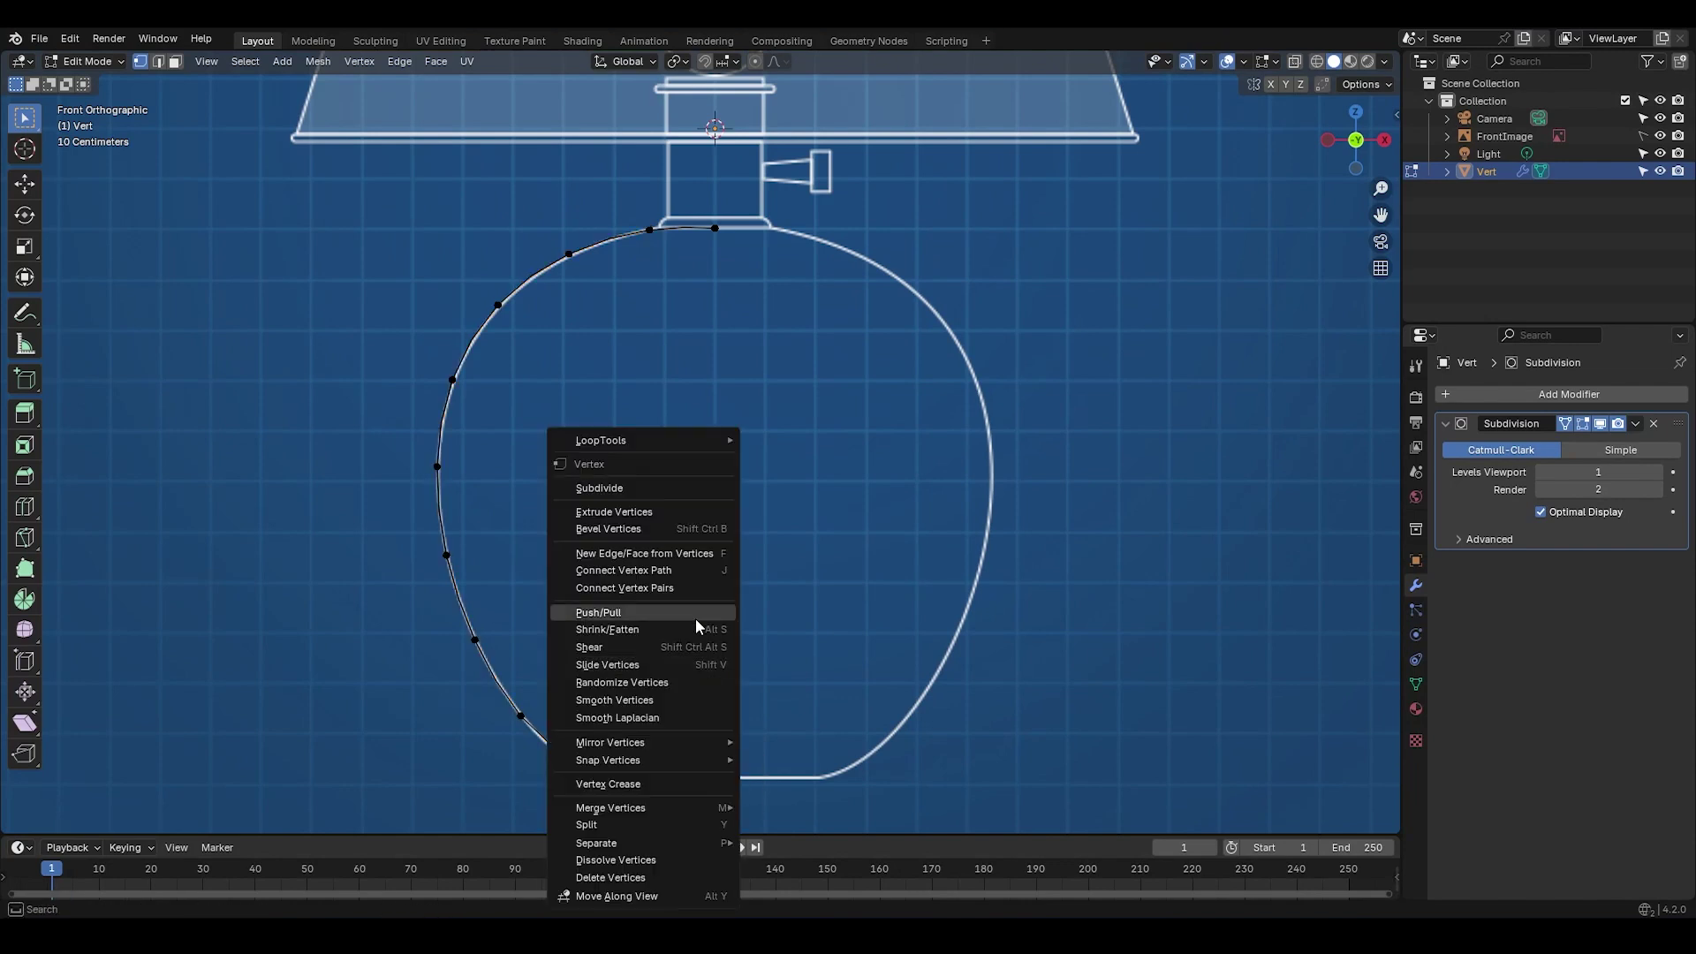
pyautogui.click(684, 489)
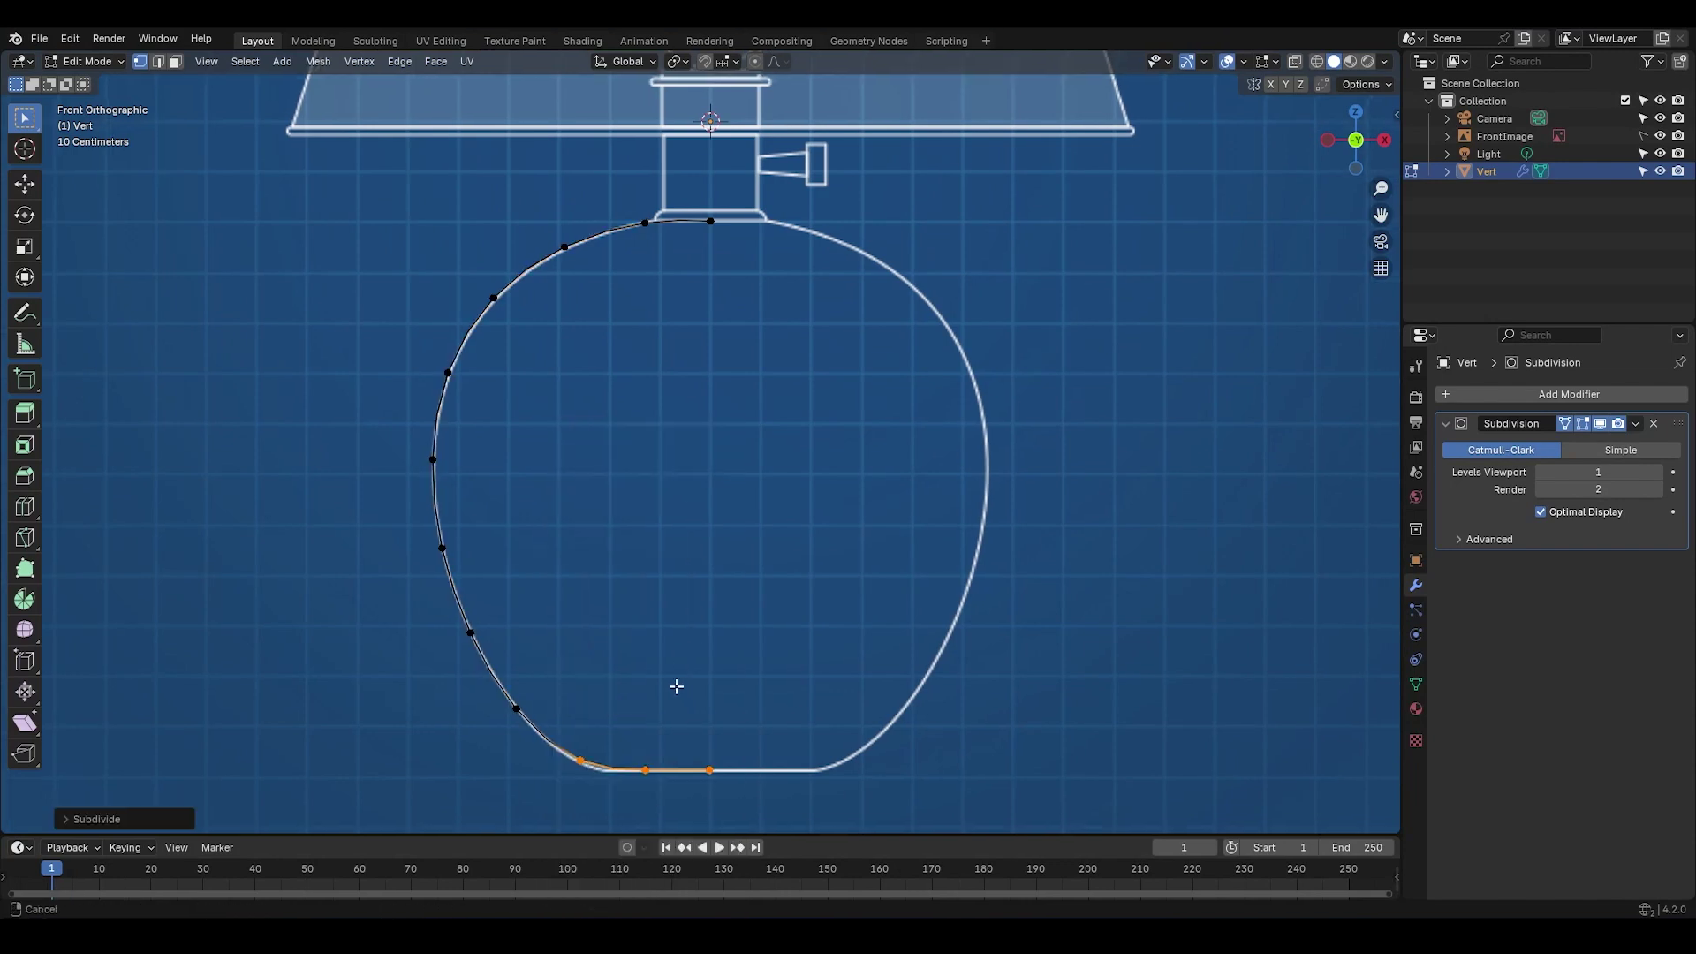
pyautogui.keyDown('shift'); pyautogui.scroll(-1, 677, 686); pyautogui.keyUp('shift')
# Step: Shift the new bottom vertex and lower-left corner along X to round the base
pyautogui.press('g')
pyautogui.press('x')
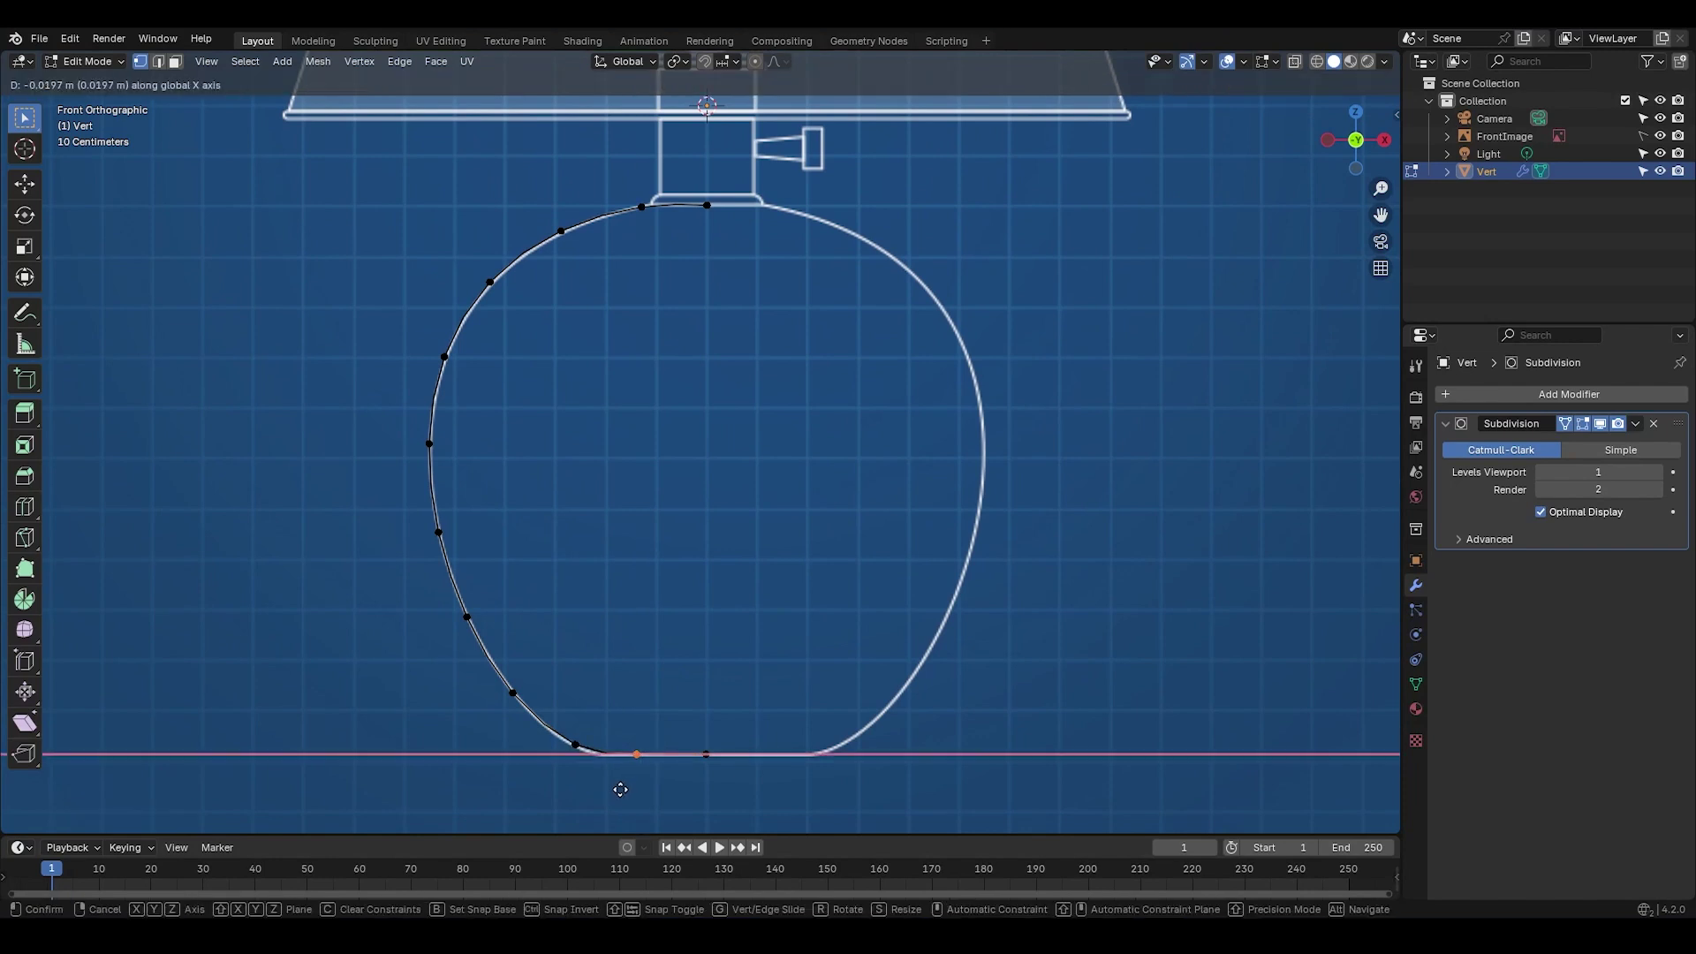
pyautogui.click(615, 788)
pyautogui.click(585, 755)
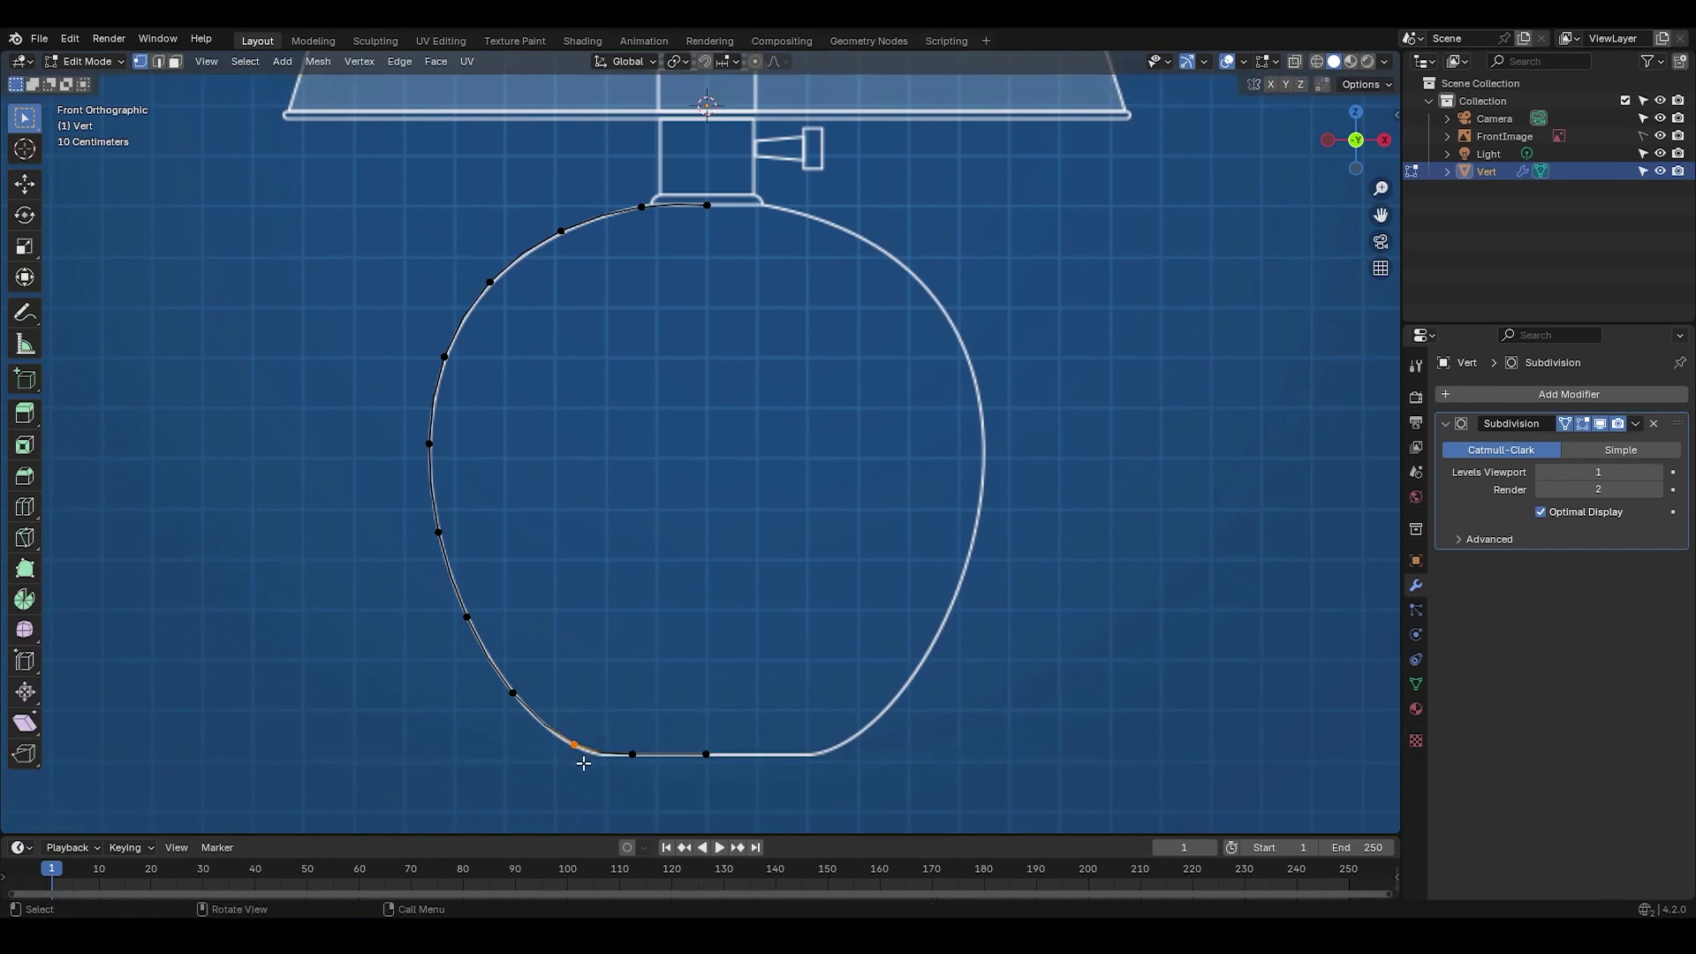
pyautogui.press('g')
pyautogui.press('x')
pyautogui.click(589, 763)
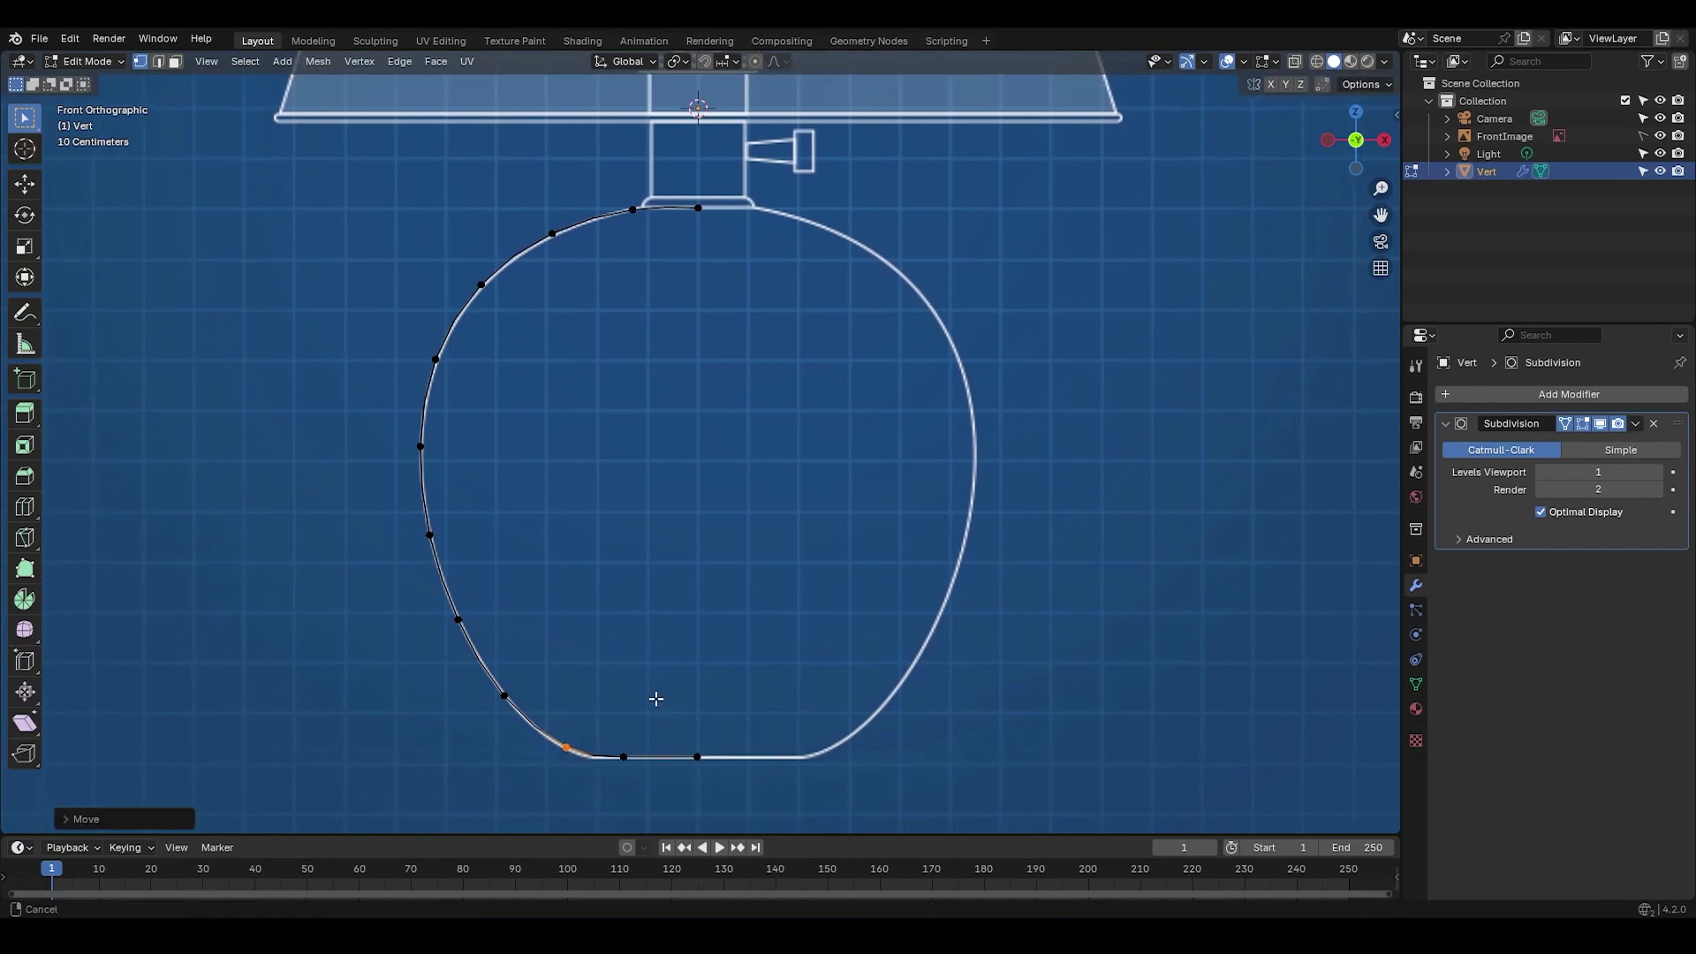
pyautogui.keyDown('shift'); pyautogui.moveTo(656, 698); pyautogui.dragTo(646, 695, button='middle'); pyautogui.keyUp('shift')
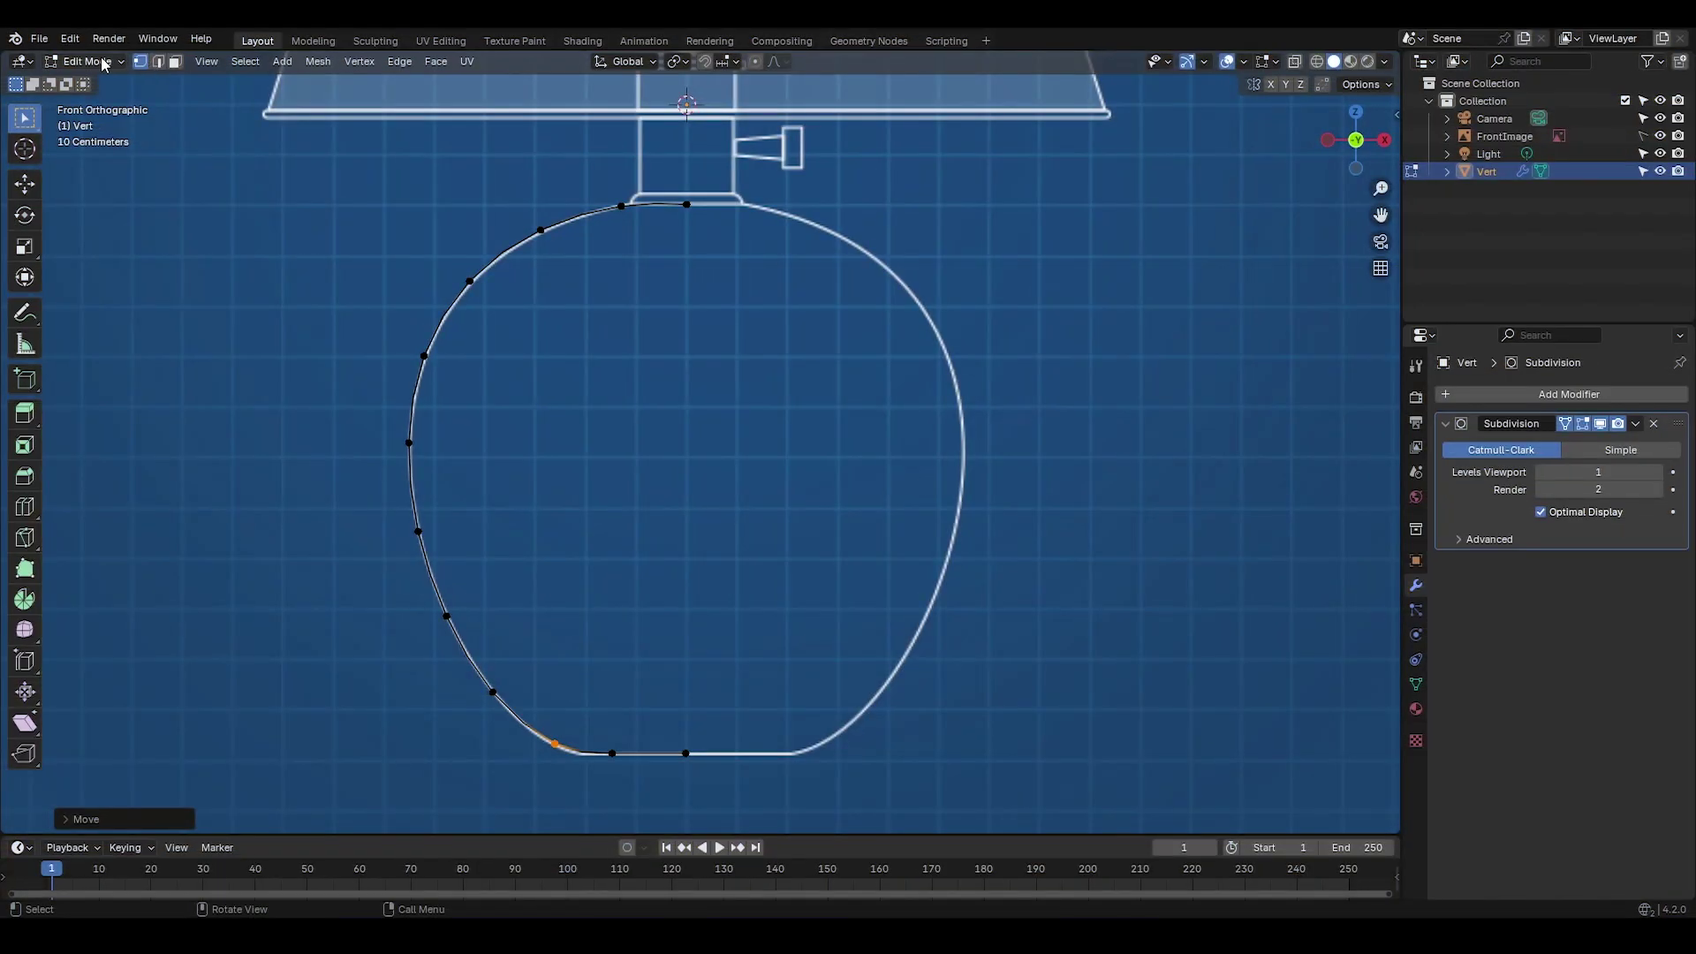
# Step: Select the whole outline and spin it with the Spin tool into a round bulb
pyautogui.press('a')
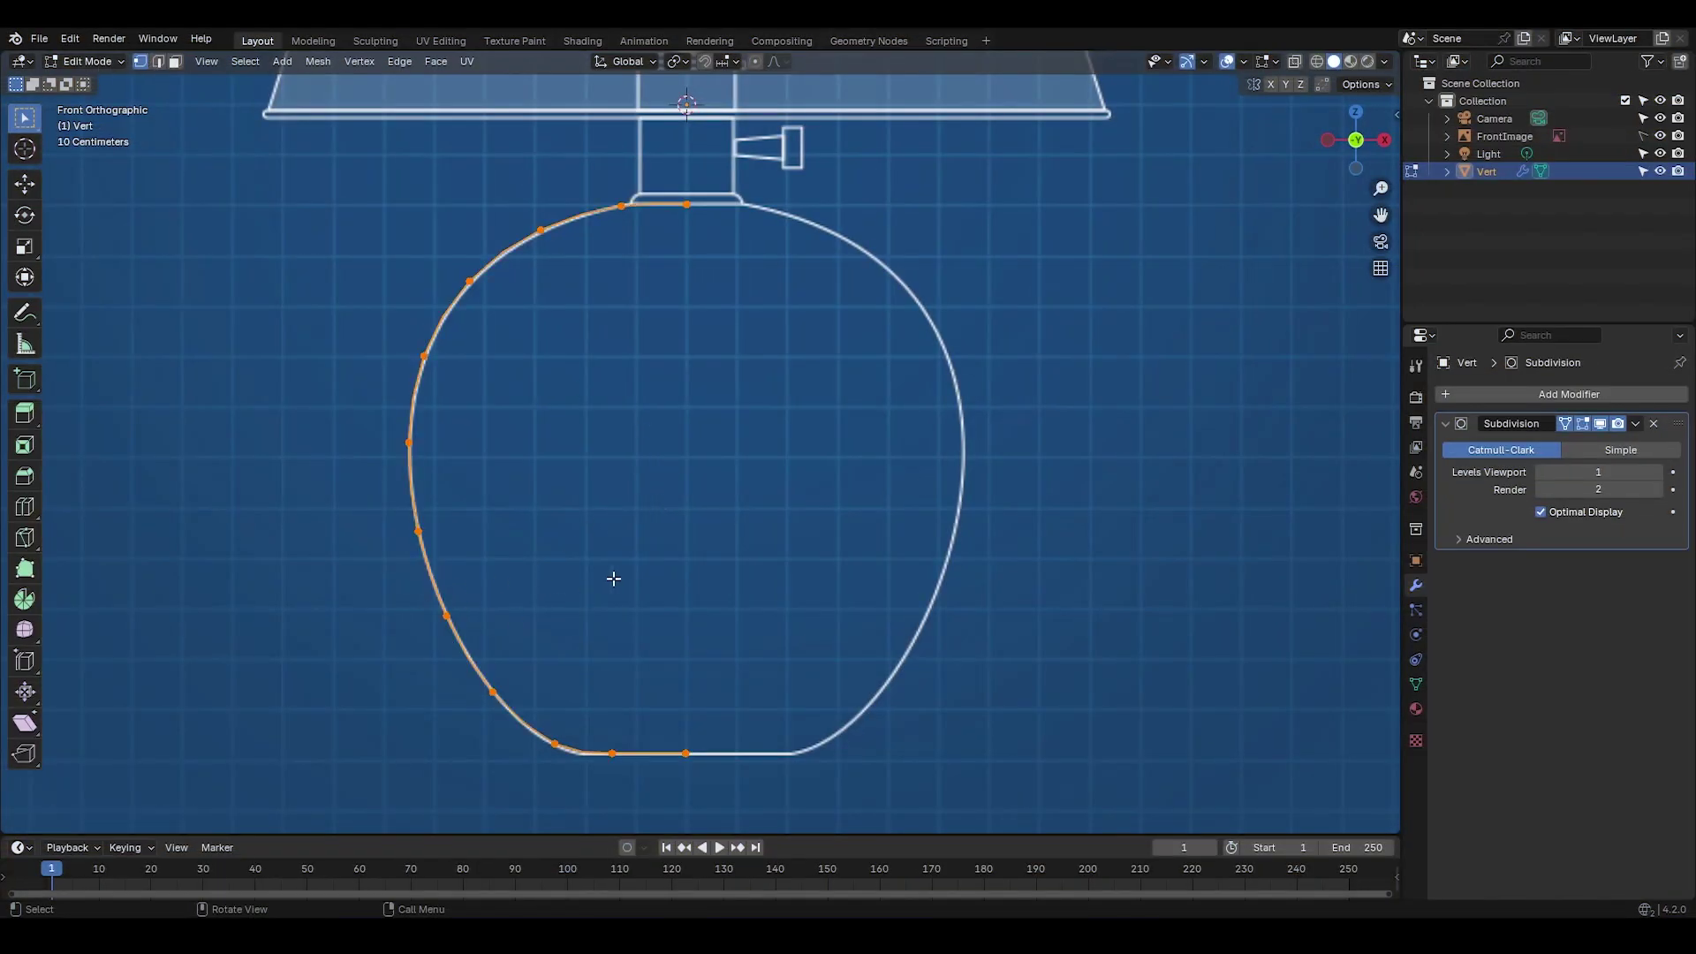
pyautogui.moveTo(614, 579); pyautogui.dragTo(270, 561, button='middle')
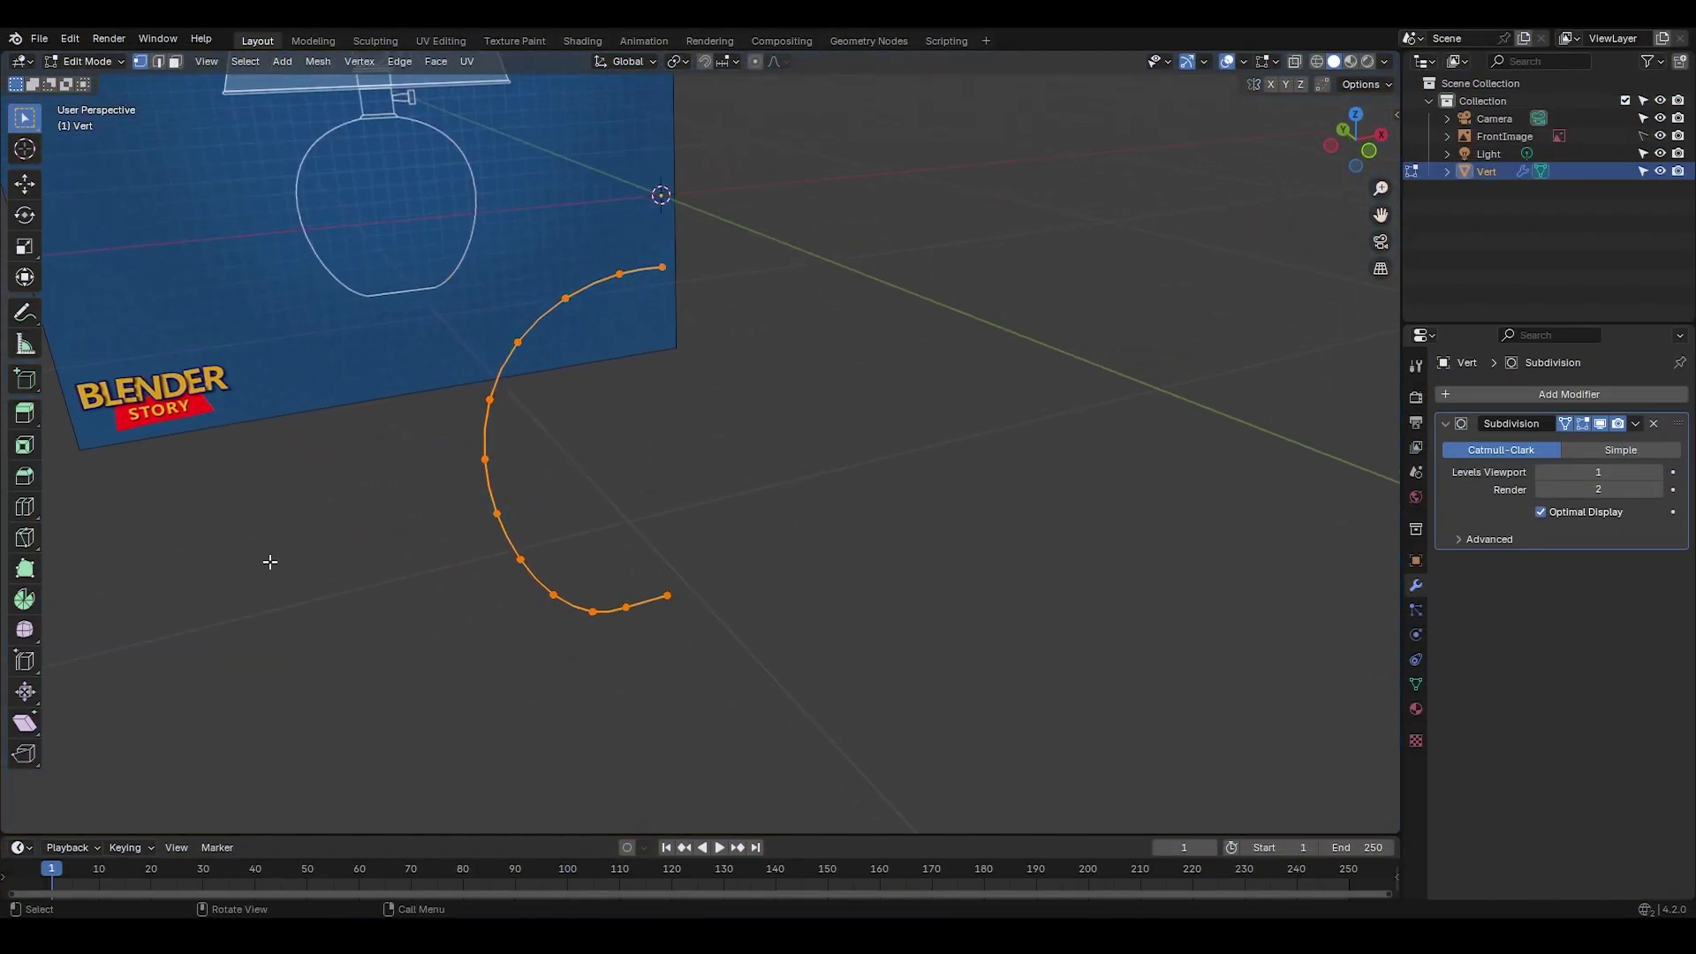
pyautogui.click(34, 601)
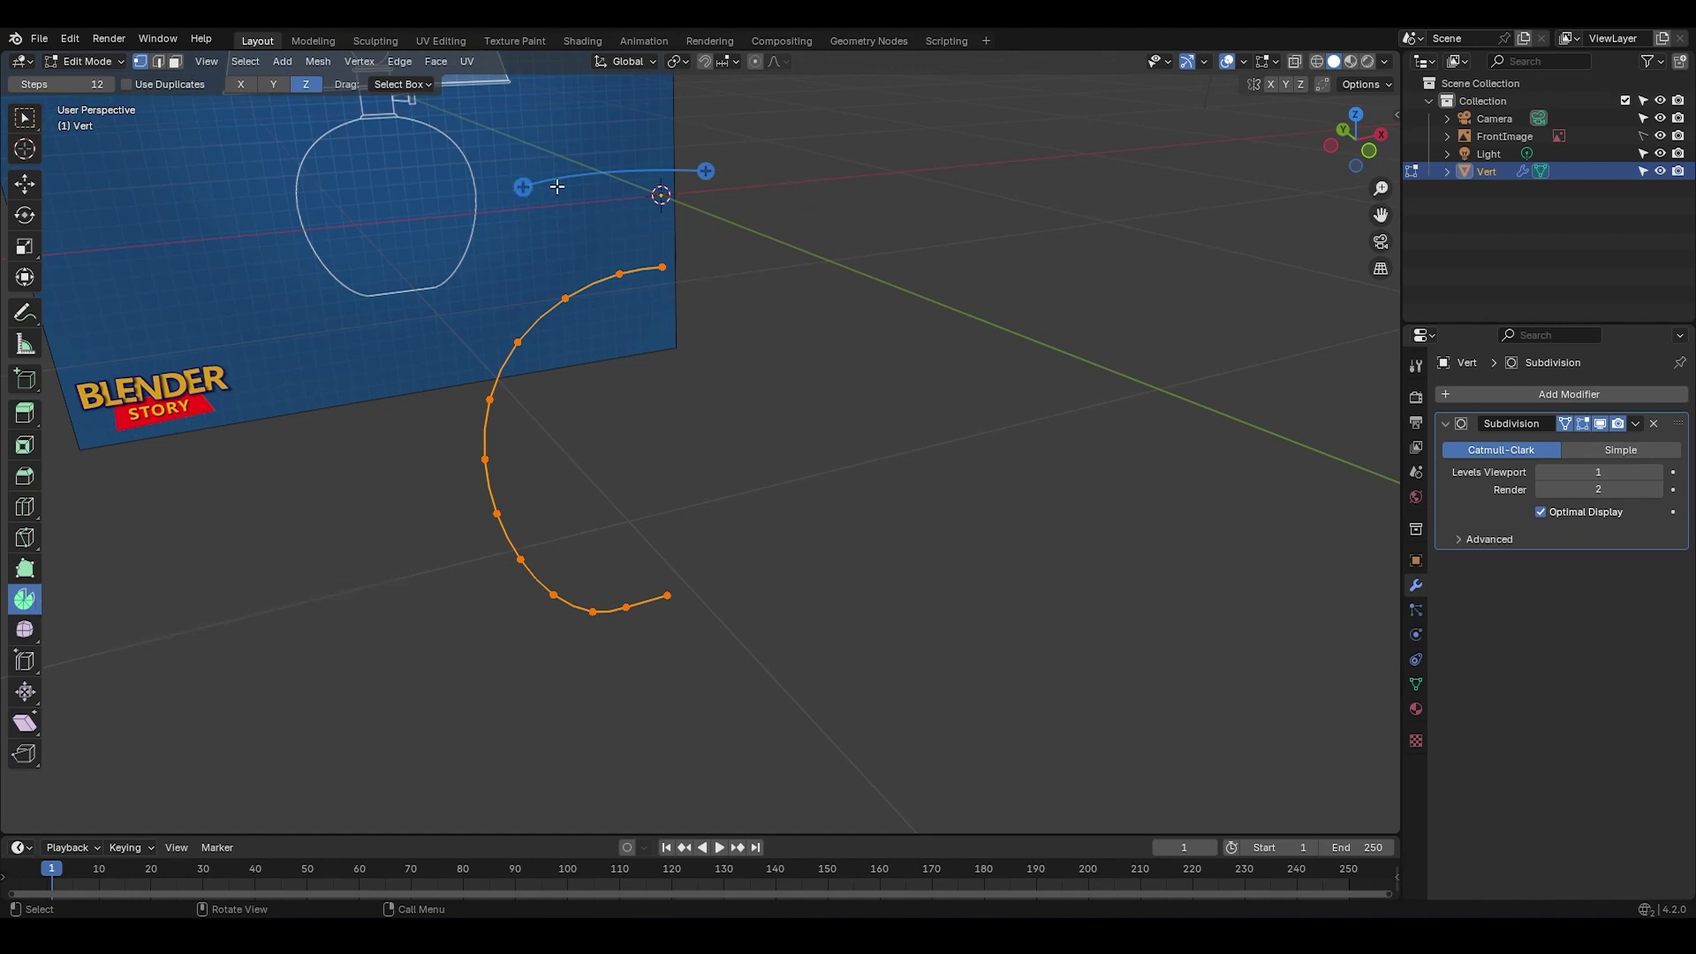
pyautogui.moveTo(862, 344); pyautogui.dragTo(738, 321, button='middle')
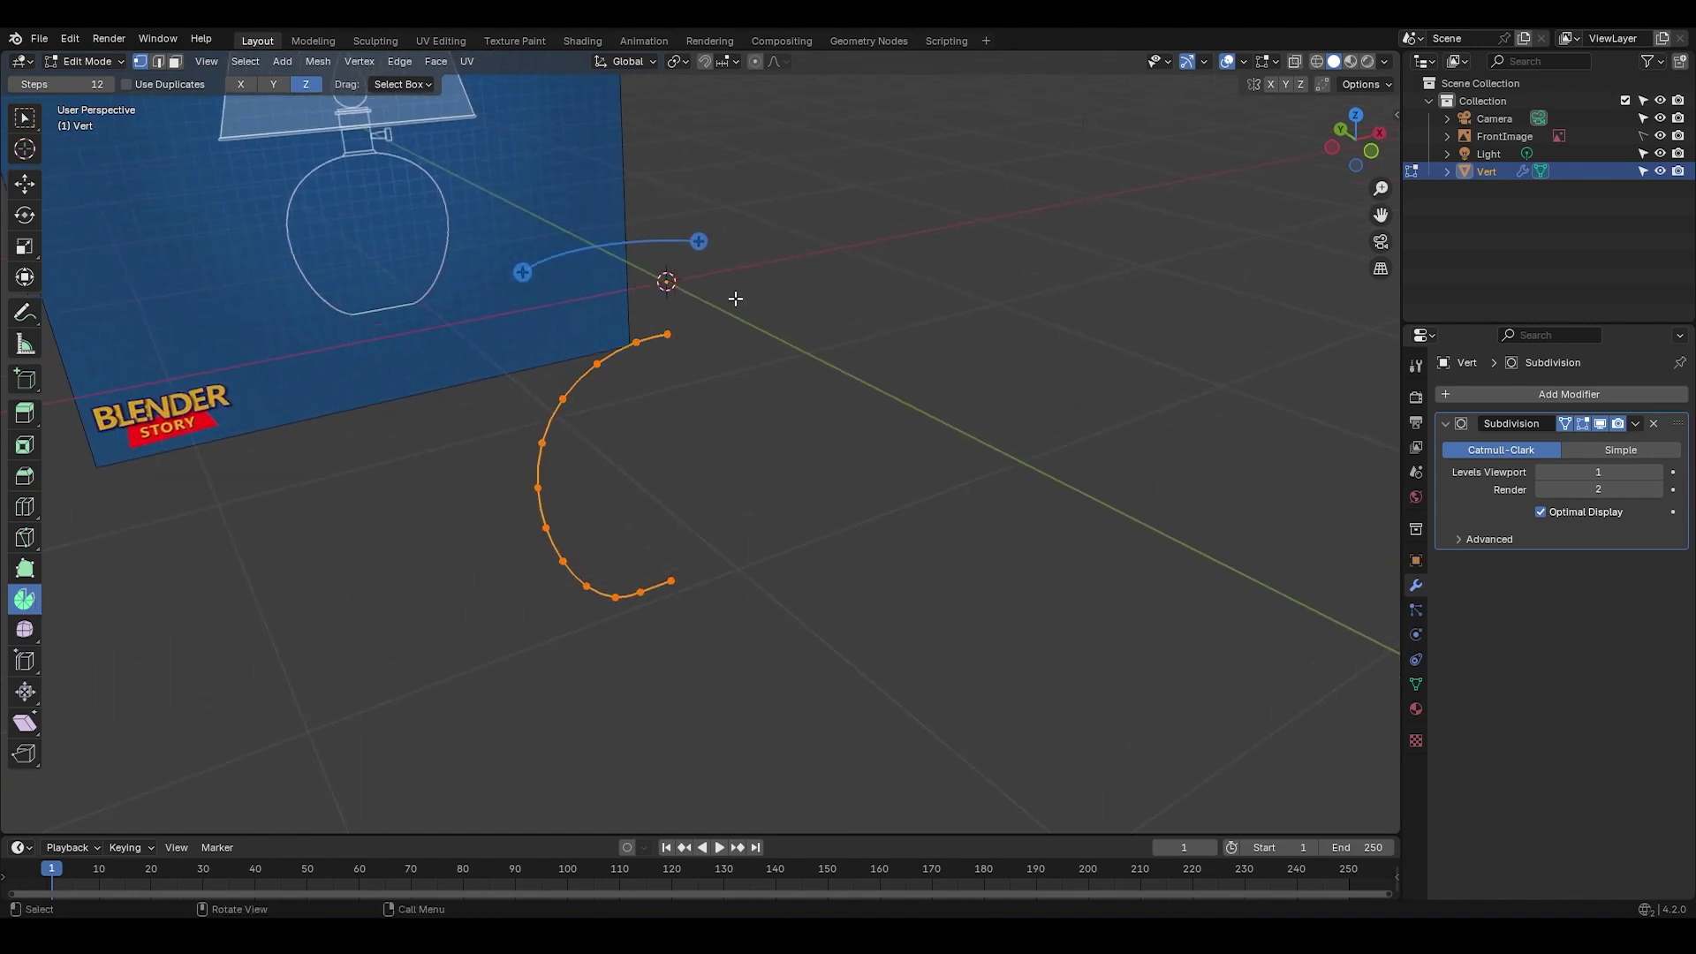
pyautogui.moveTo(699, 242); pyautogui.dragTo(523, 221)
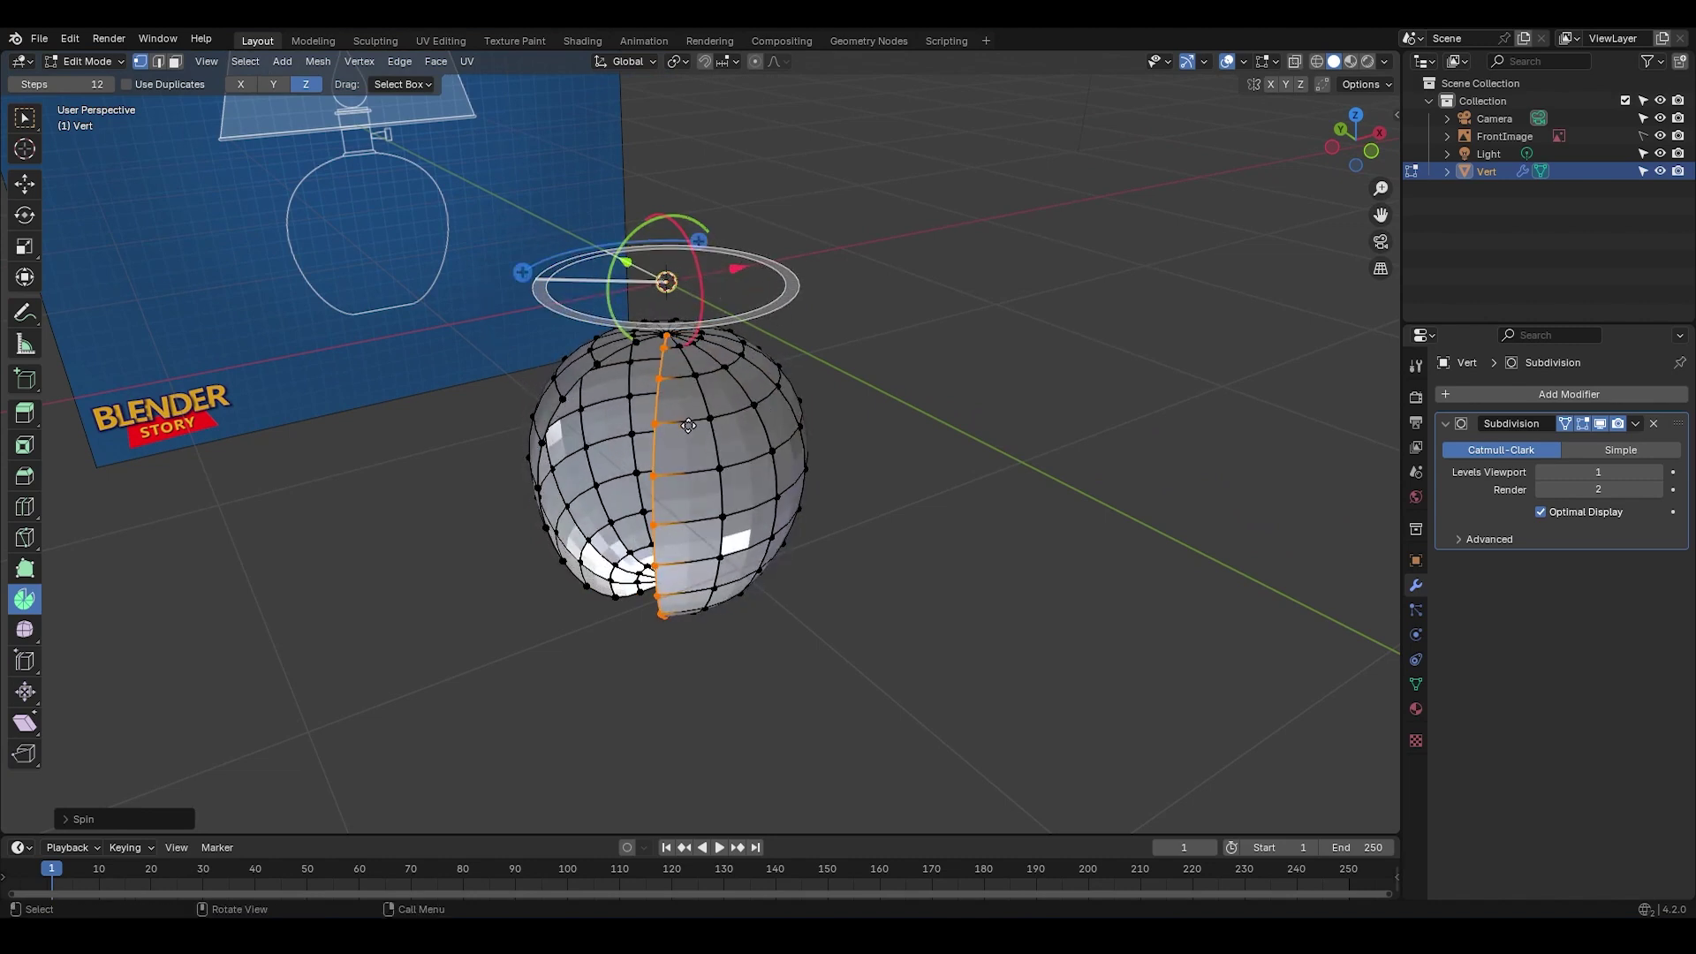
pyautogui.moveTo(731, 412); pyautogui.dragTo(745, 491, button='middle')
# Step: Place the 3D cursor beside the sphere and spin the profile into a curved tube
pyautogui.press('shift')
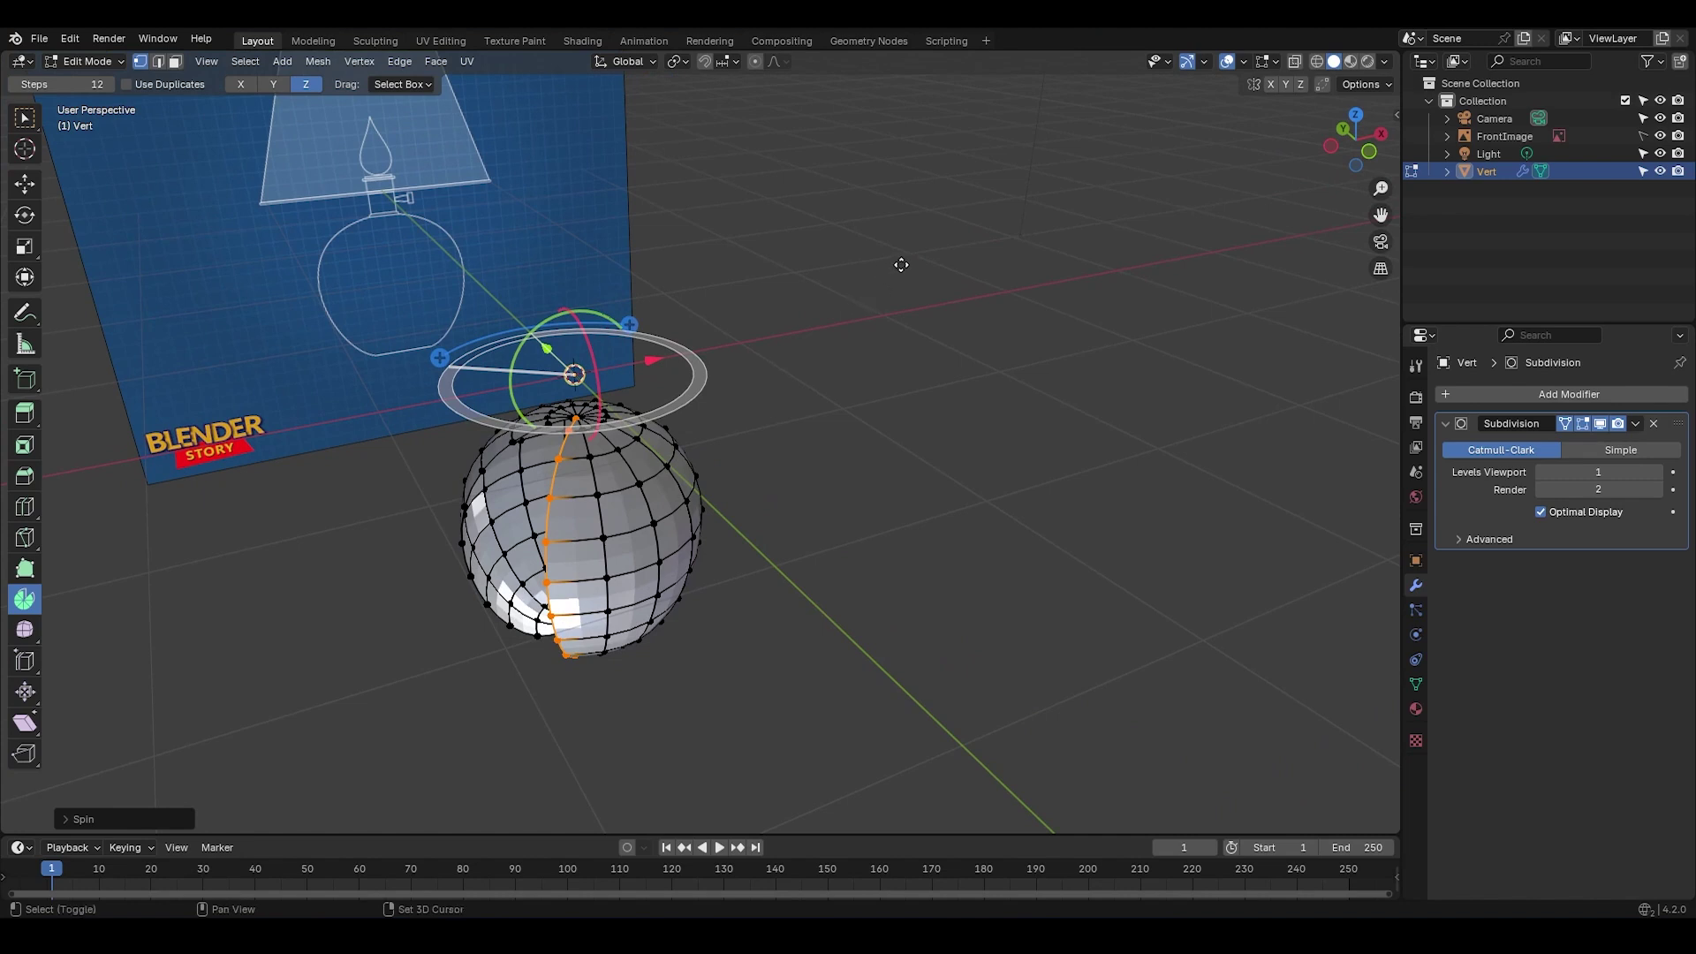
pyautogui.keyDown('shift'); pyautogui.rightClick(907, 261); pyautogui.keyUp('shift')
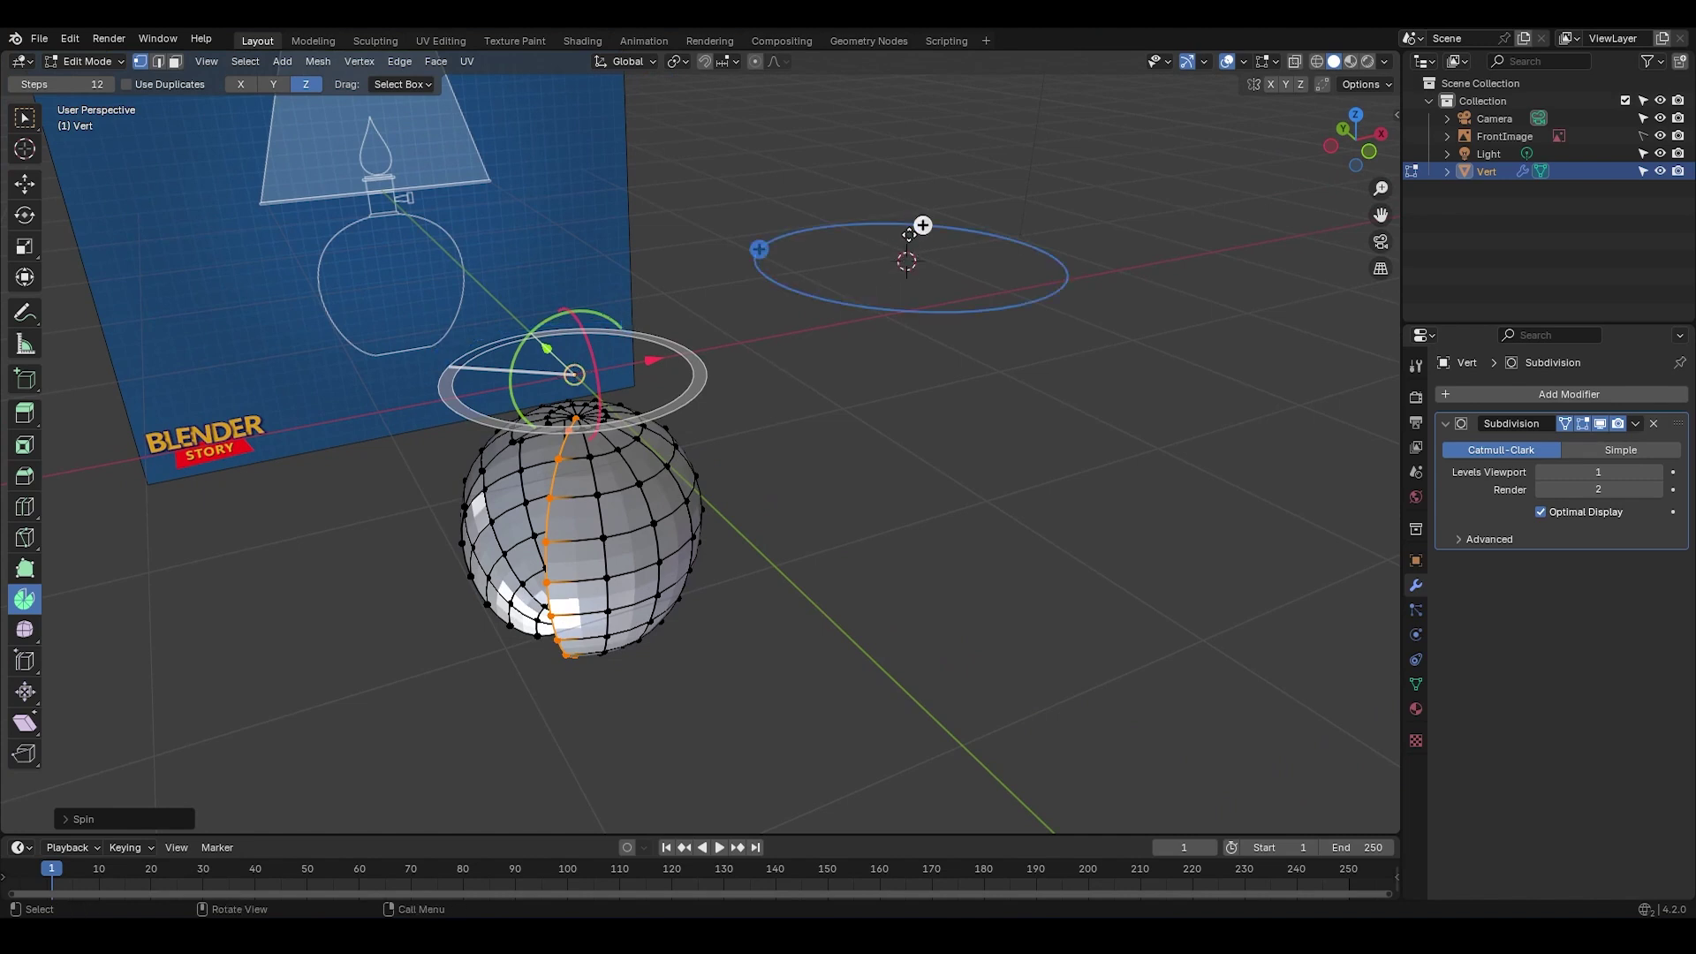
pyautogui.moveTo(907, 262); pyautogui.dragTo(886, 379, button='middle')
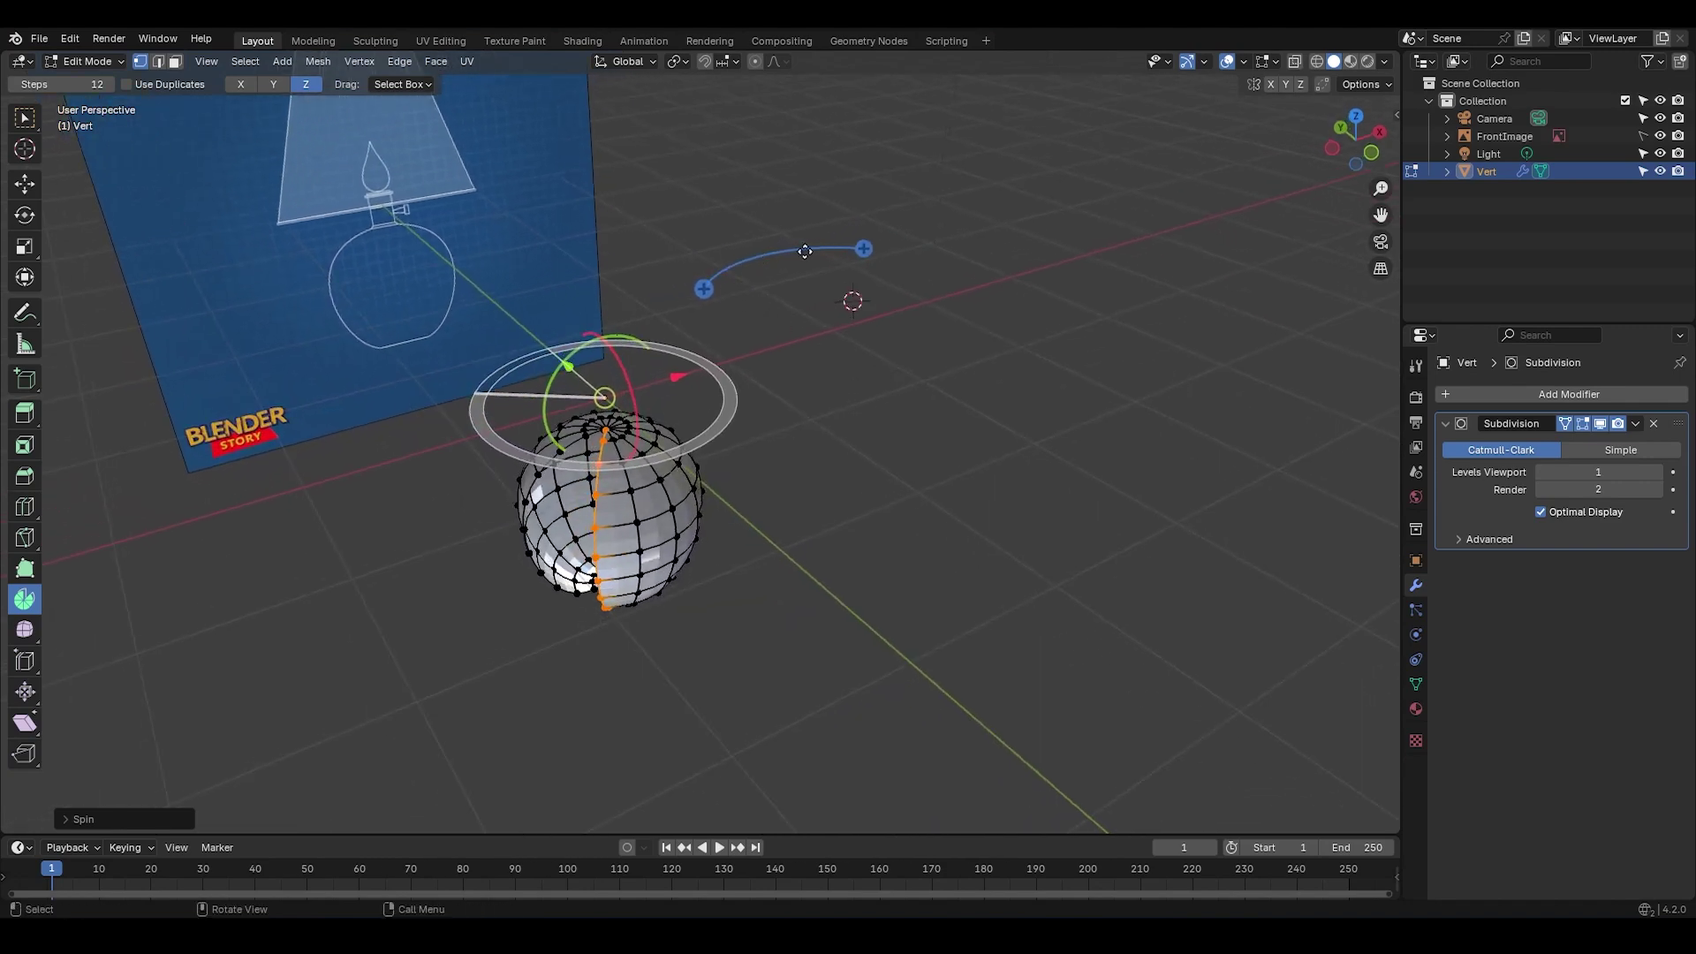
pyautogui.moveTo(805, 288); pyautogui.dragTo(851, 303)
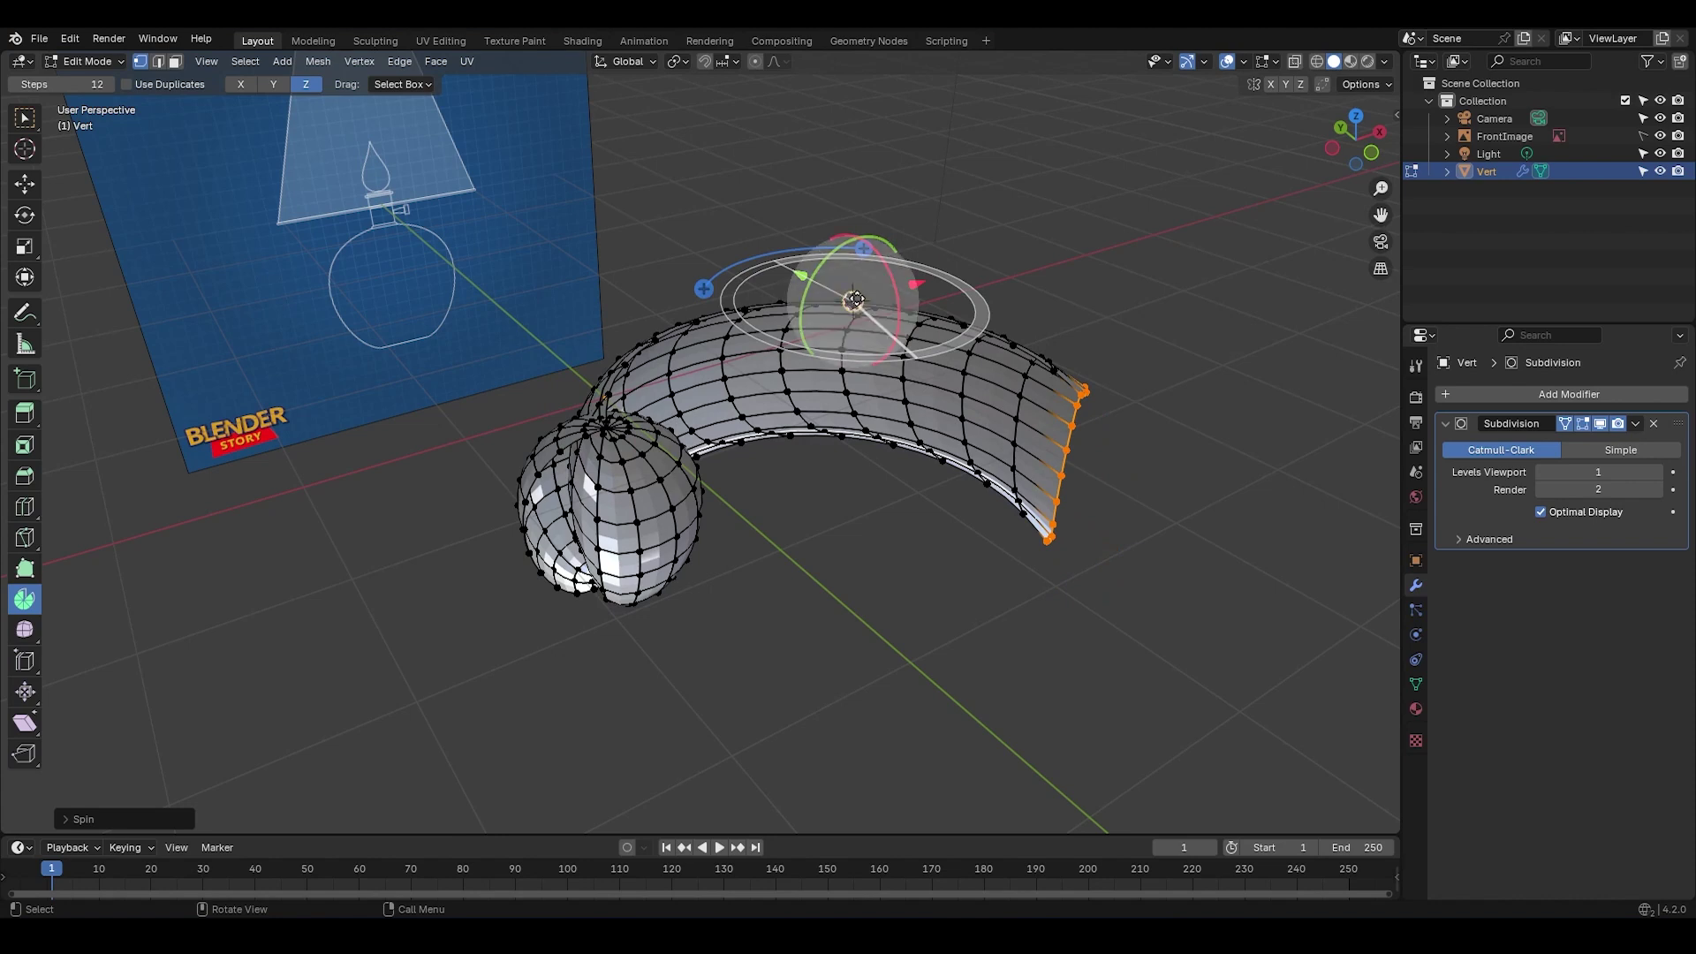
# Step: Snap the cursor to world origin, sweep a full ring, then undo the ring spin
pyautogui.hotkey('shift', 's')
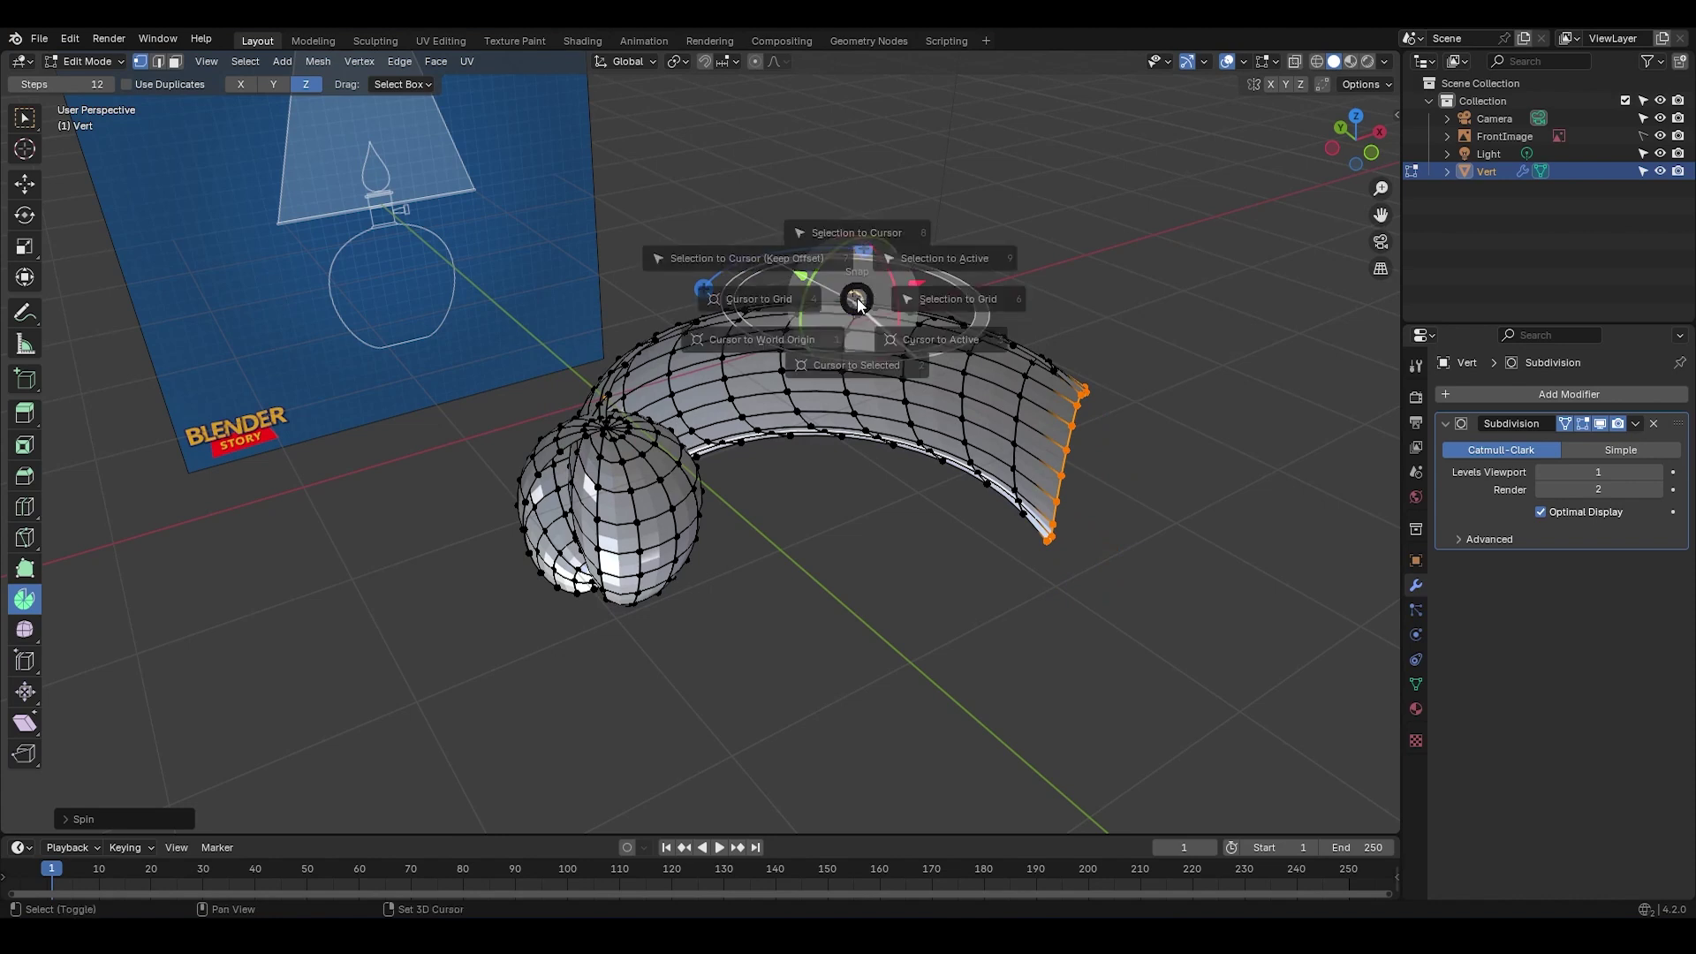
pyautogui.click(732, 367)
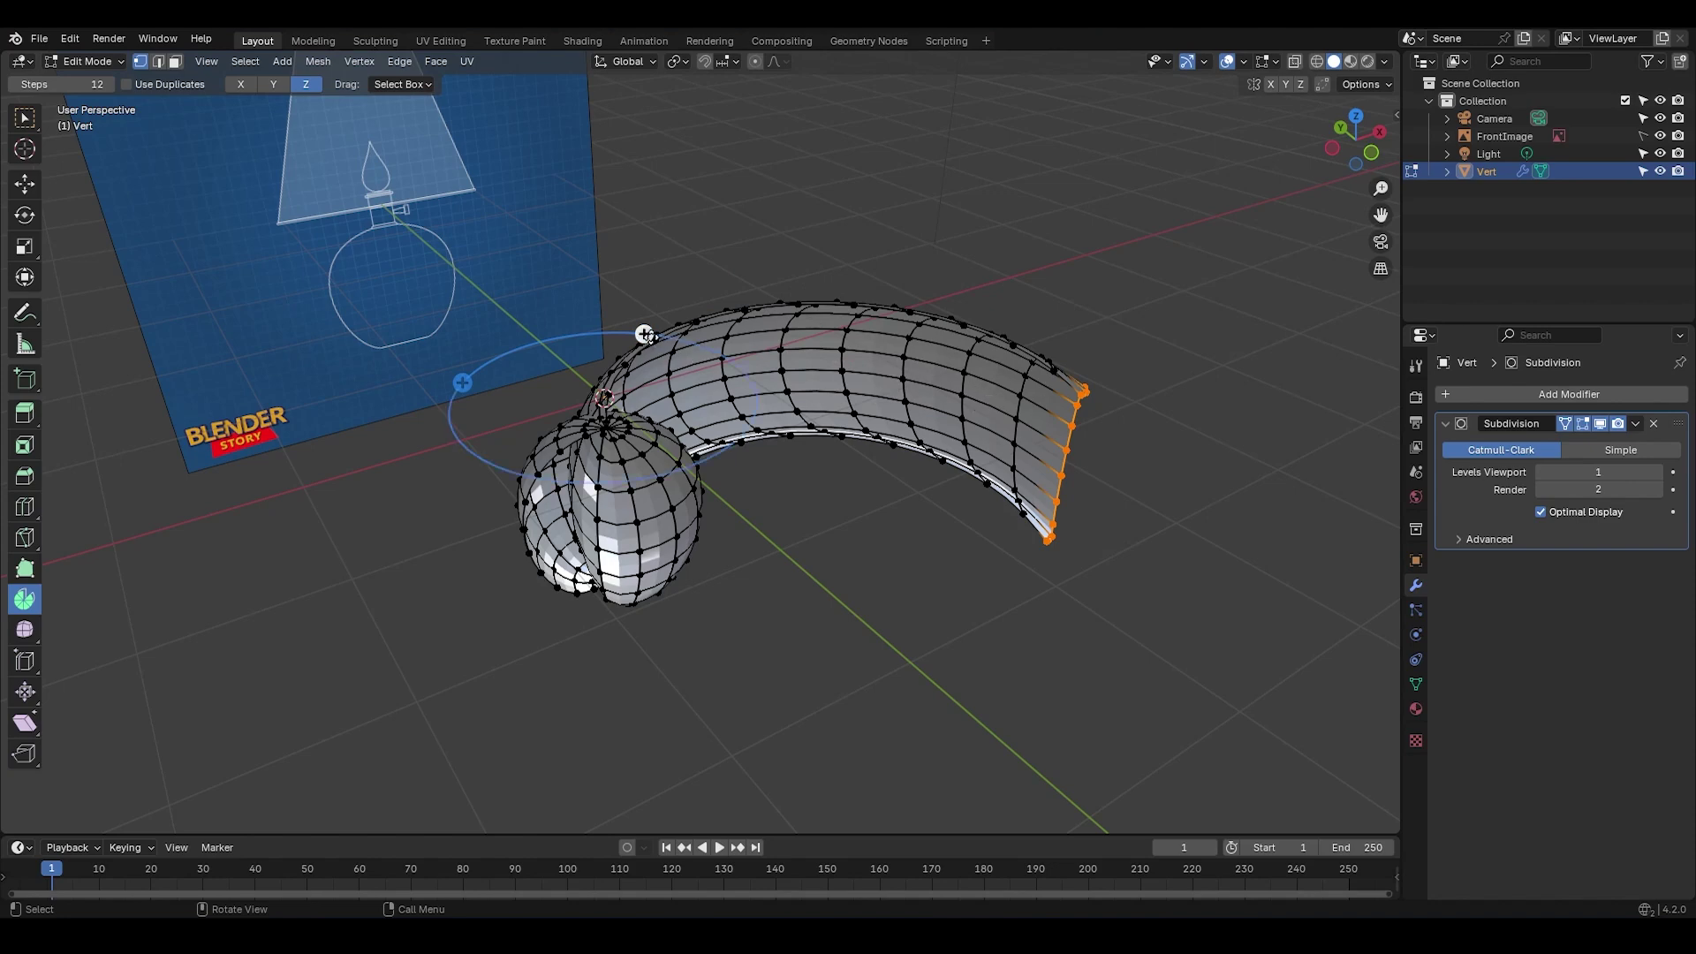
pyautogui.moveTo(644, 334); pyautogui.dragTo(481, 530)
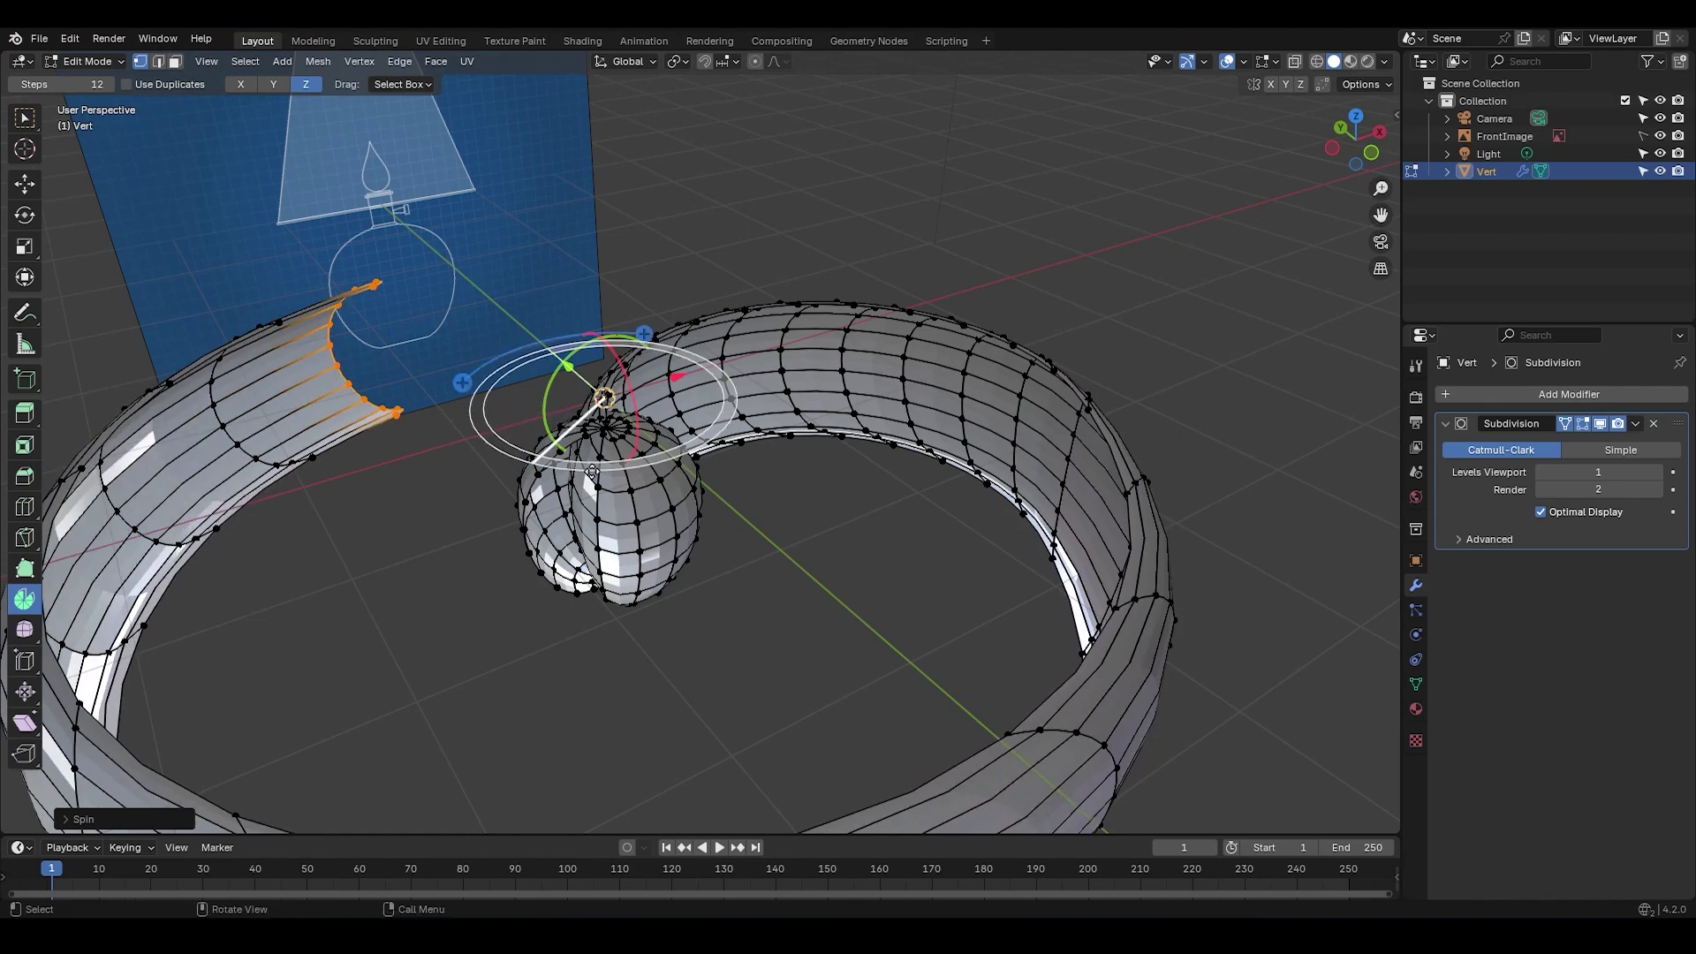
pyautogui.moveTo(481, 530); pyautogui.dragTo(720, 574, button='middle')
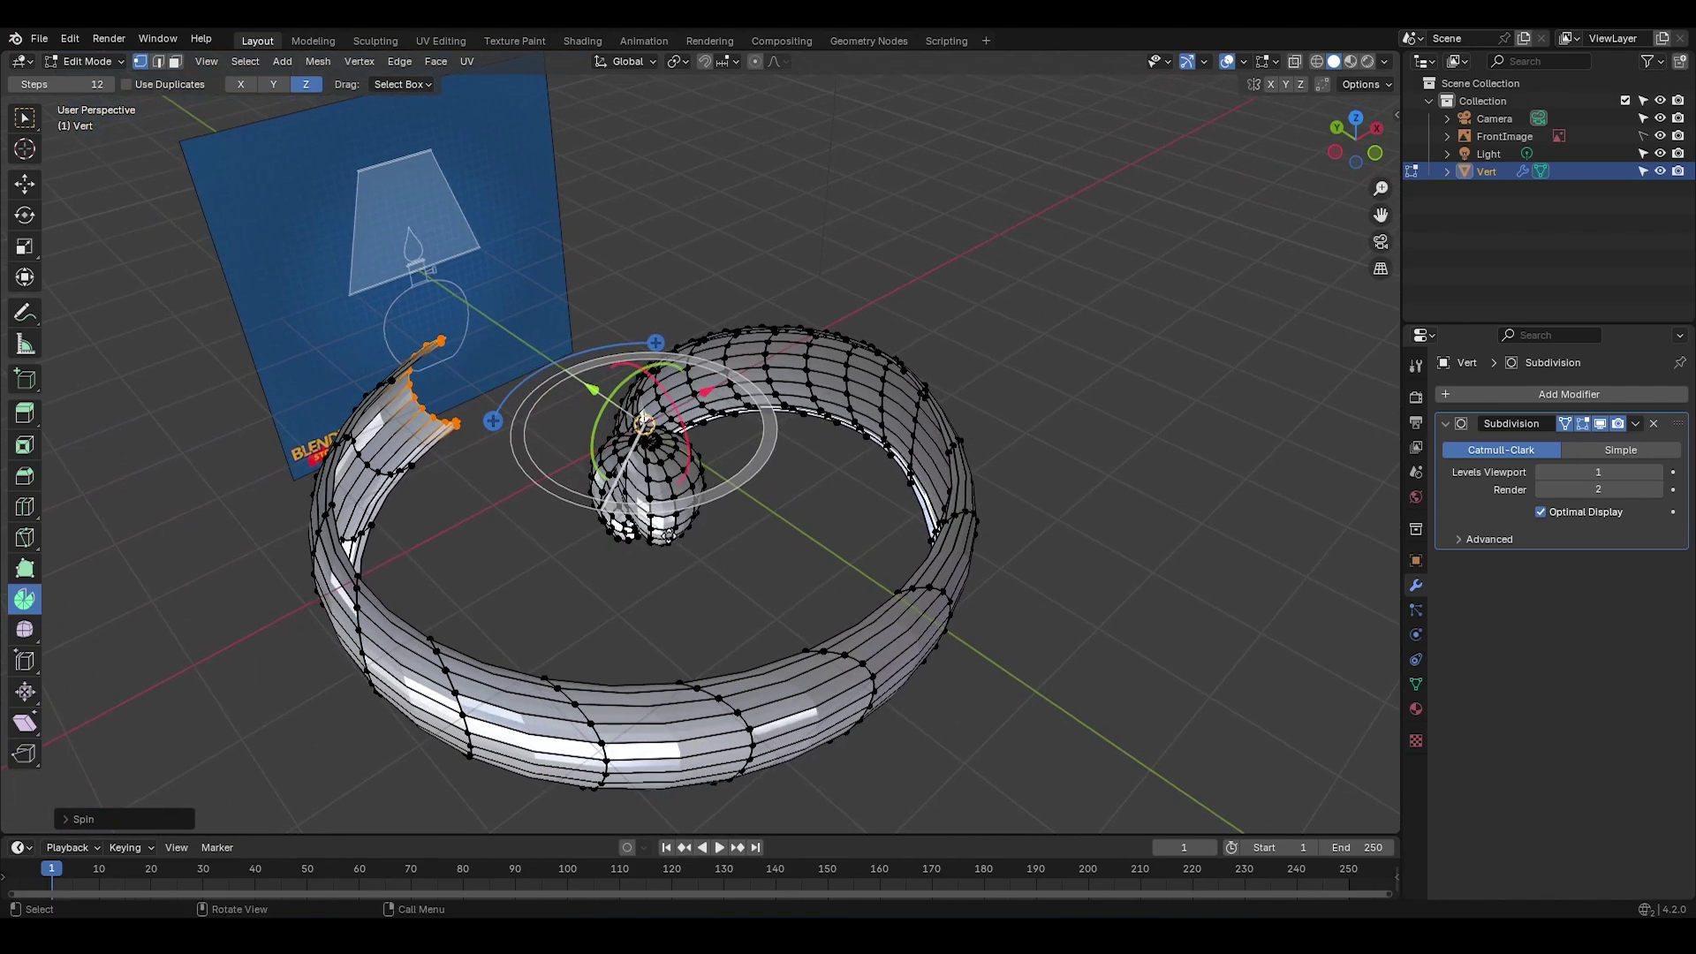
pyautogui.hotkey('ctrl', 'z')
pyautogui.hotkey('ctrl', 'z')
pyautogui.hotkey('ctrl', 'z')
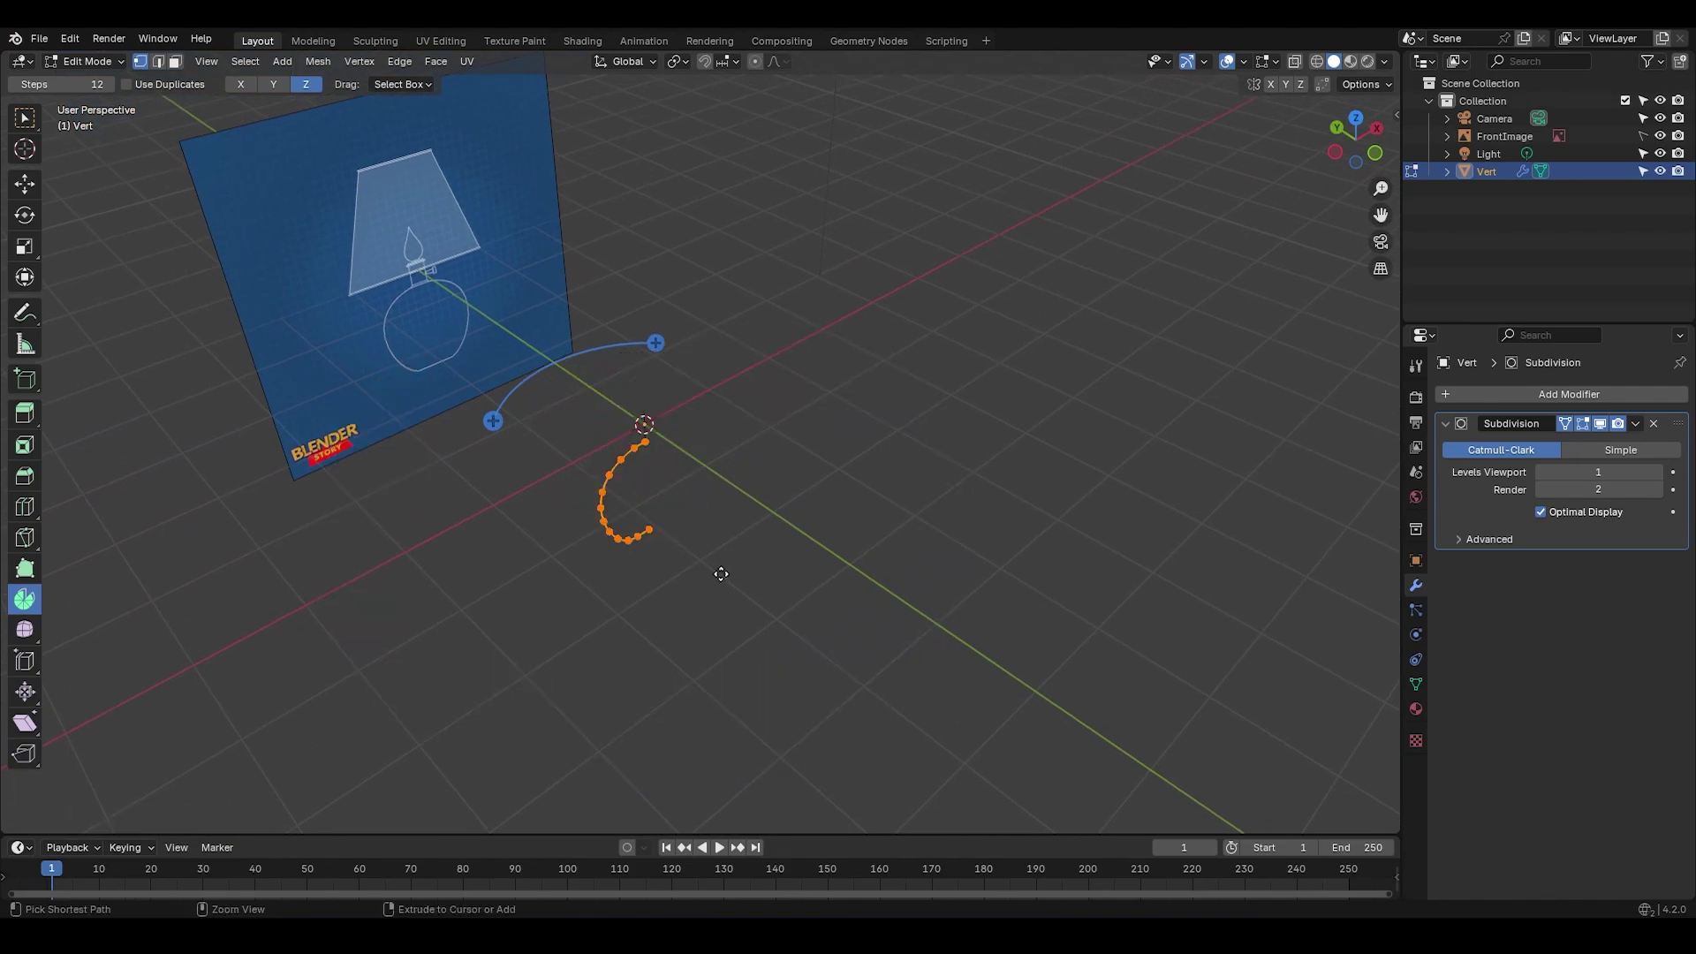
# Step: Return to the Spin tool, lower its steps to 4, and spin the arc into a shell
pyautogui.moveTo(719, 575); pyautogui.dragTo(670, 524, button='middle')
pyautogui.scroll(3, 669, 525)
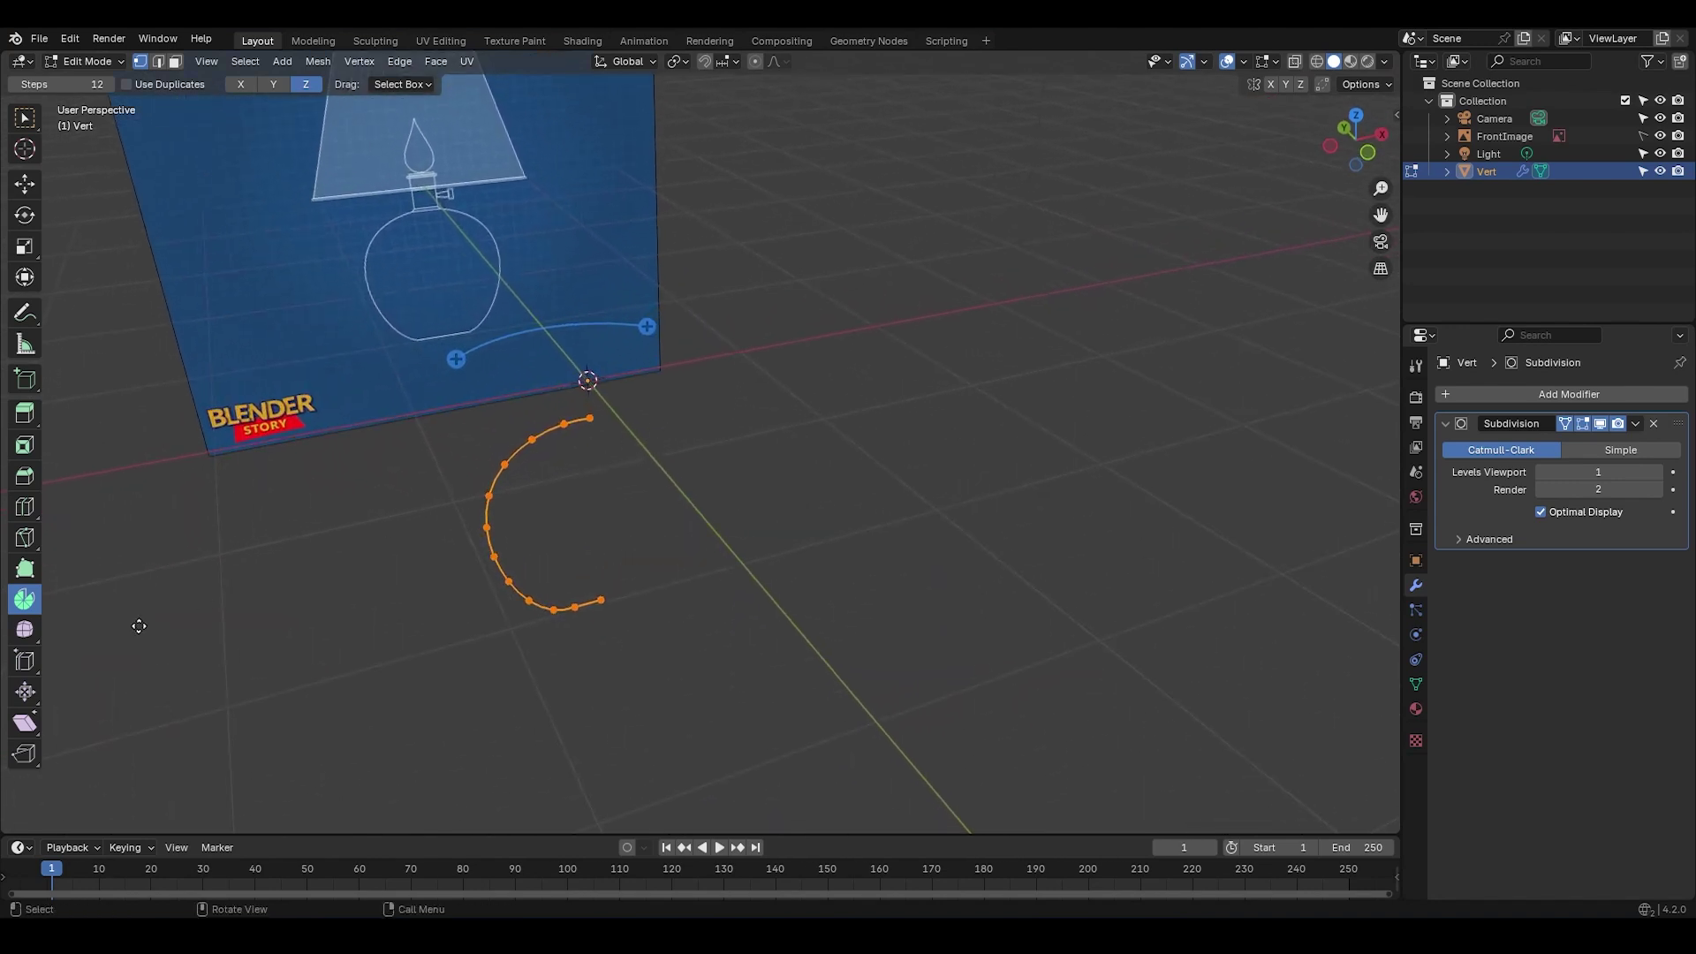
pyautogui.click(27, 411)
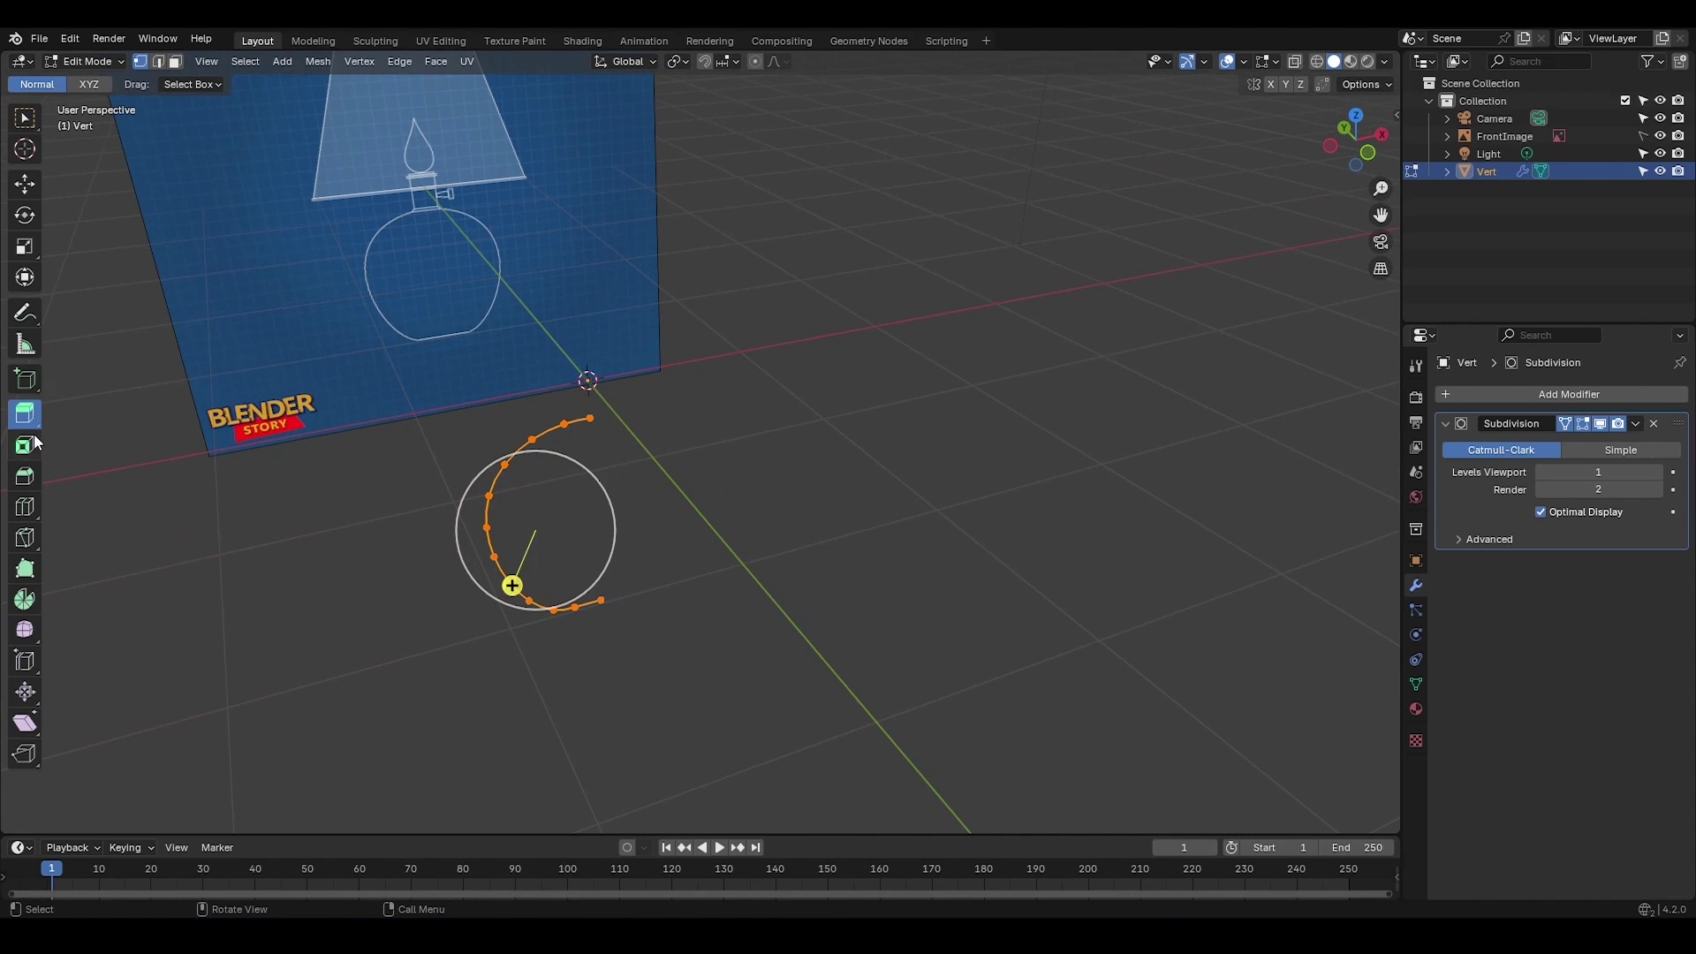
pyautogui.click(27, 446)
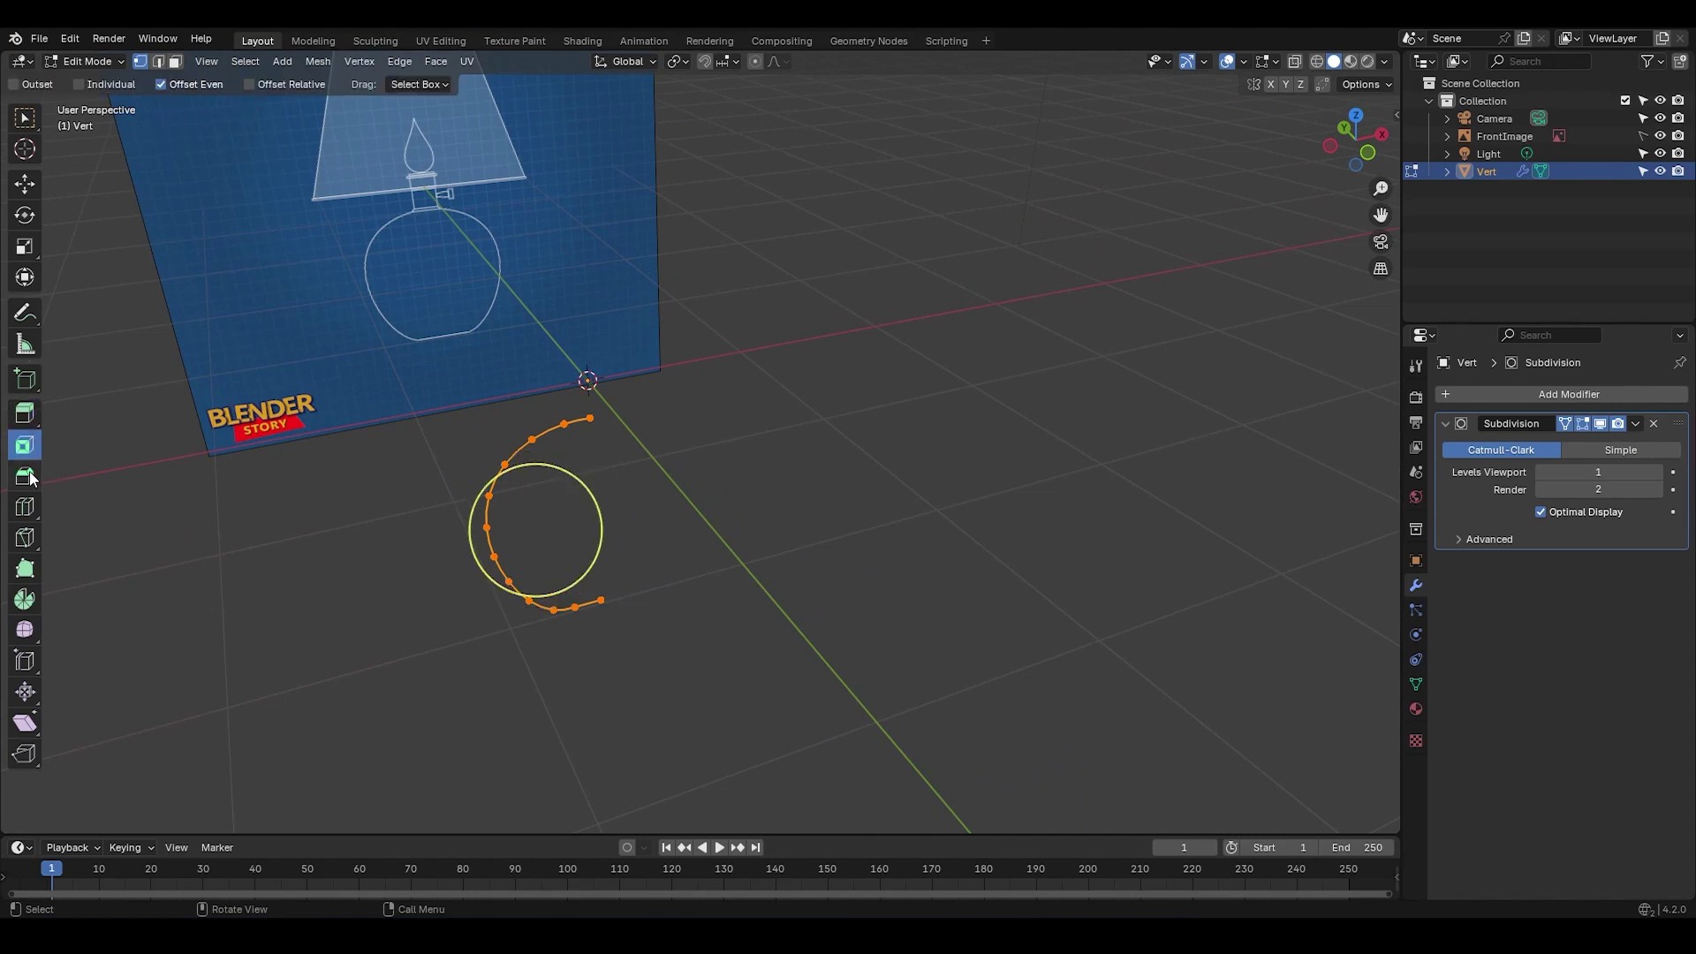
pyautogui.click(27, 476)
pyautogui.click(26, 599)
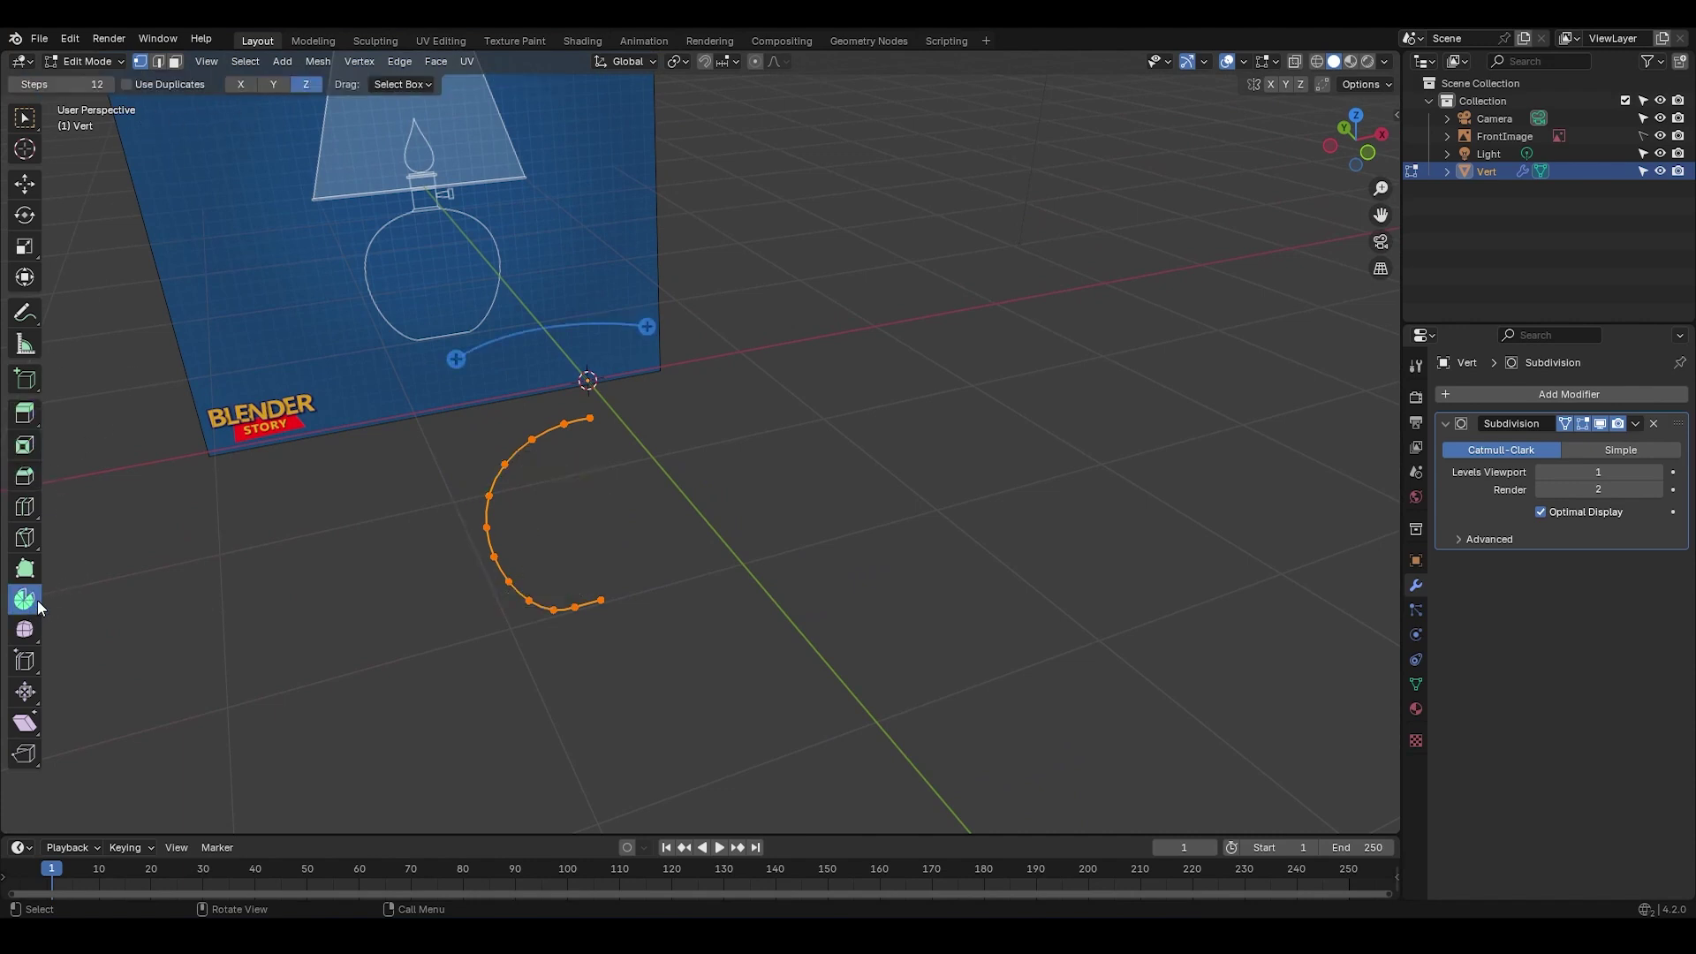
pyautogui.keyDown('shift'); pyautogui.moveTo(389, 500); pyautogui.dragTo(382, 474, button='middle'); pyautogui.keyUp('shift')
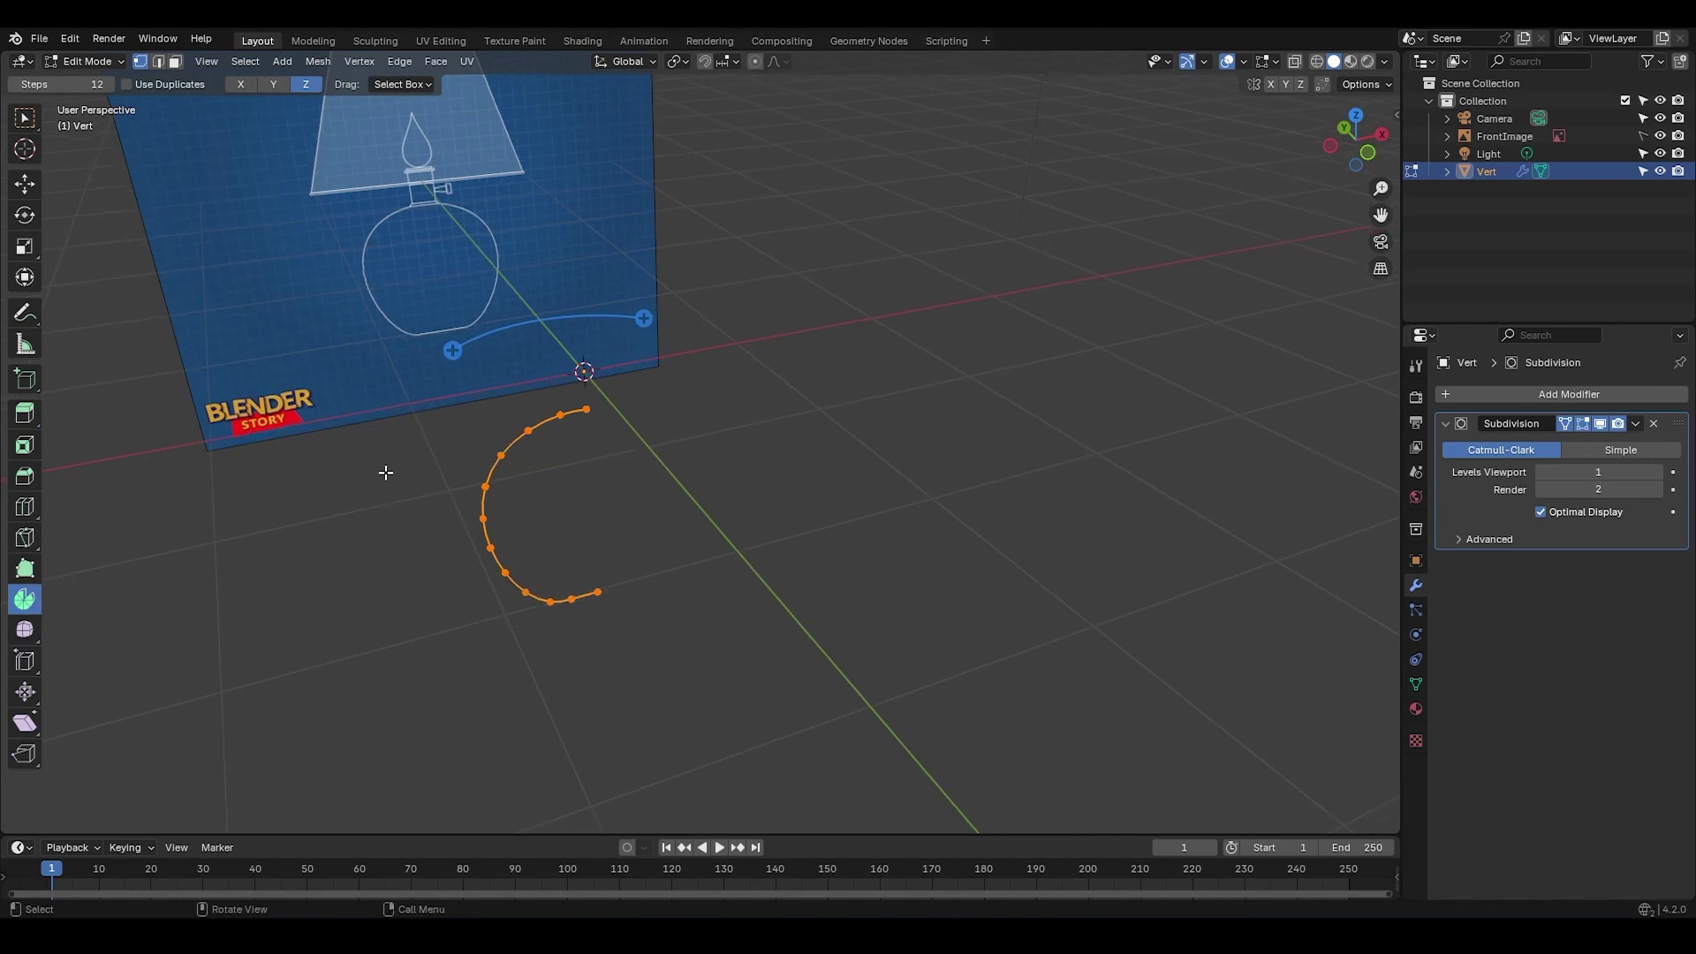
pyautogui.moveTo(73, 84); pyautogui.dragTo(44, 84)
pyautogui.moveTo(645, 319); pyautogui.dragTo(520, 316)
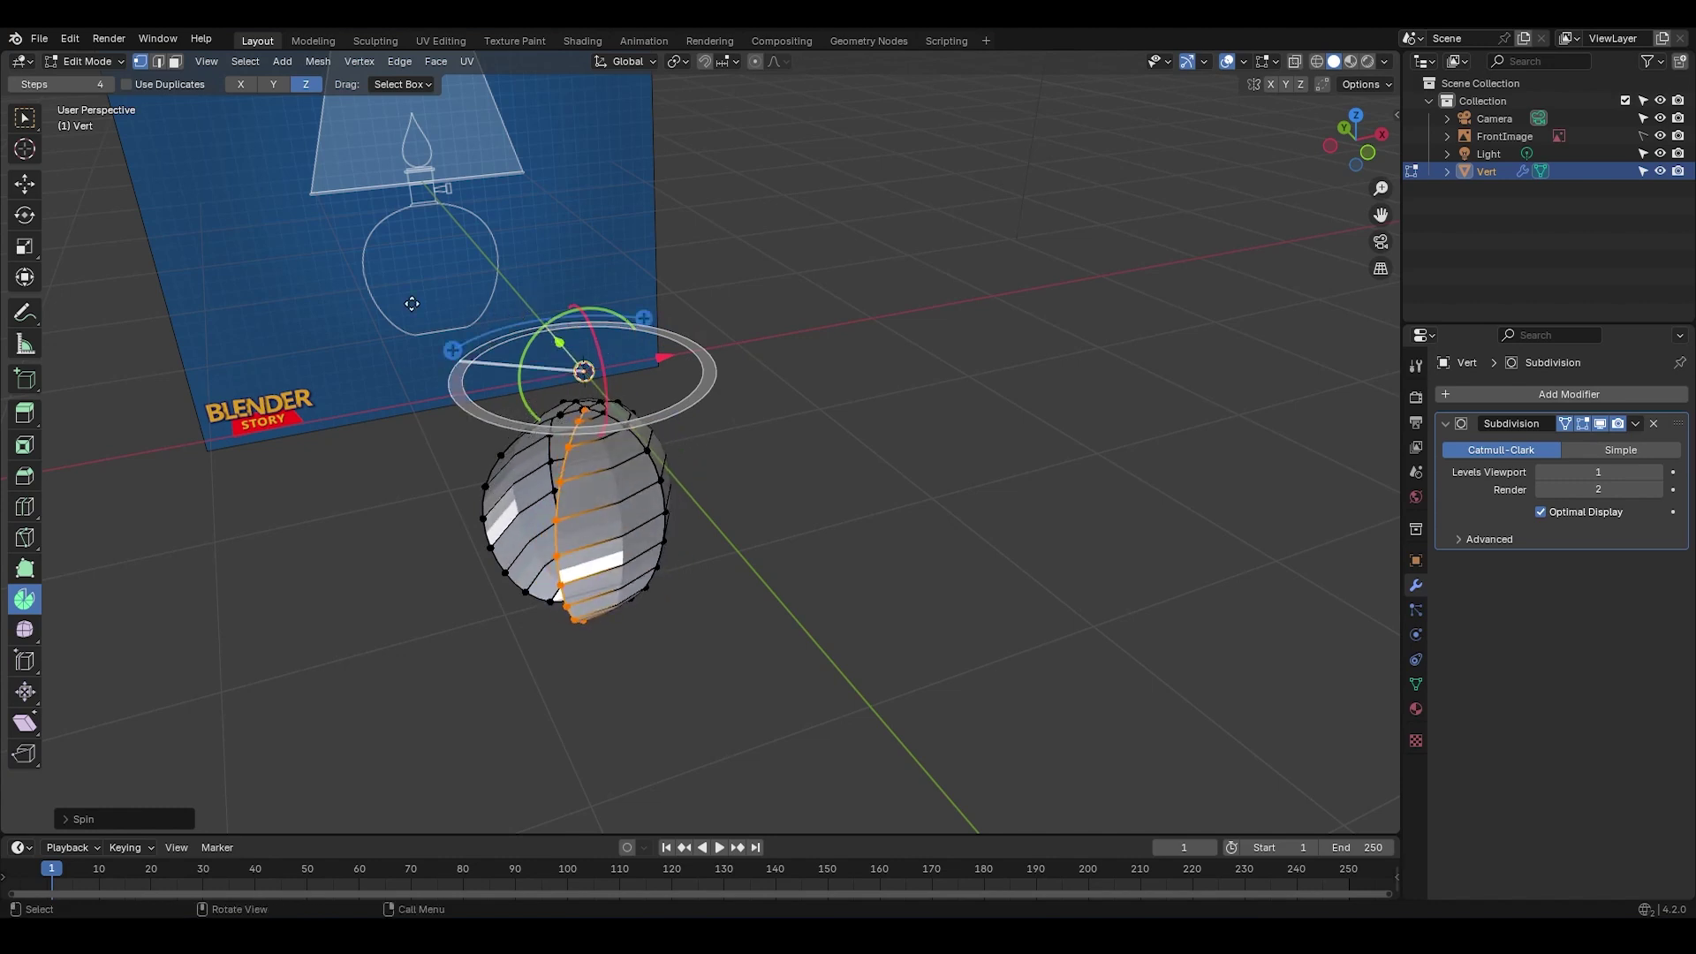
# Step: Try a Y-axis spin, undo it, and re-spin around Z to a 282° angle
pyautogui.click(273, 84)
pyautogui.moveTo(681, 253); pyautogui.dragTo(618, 371)
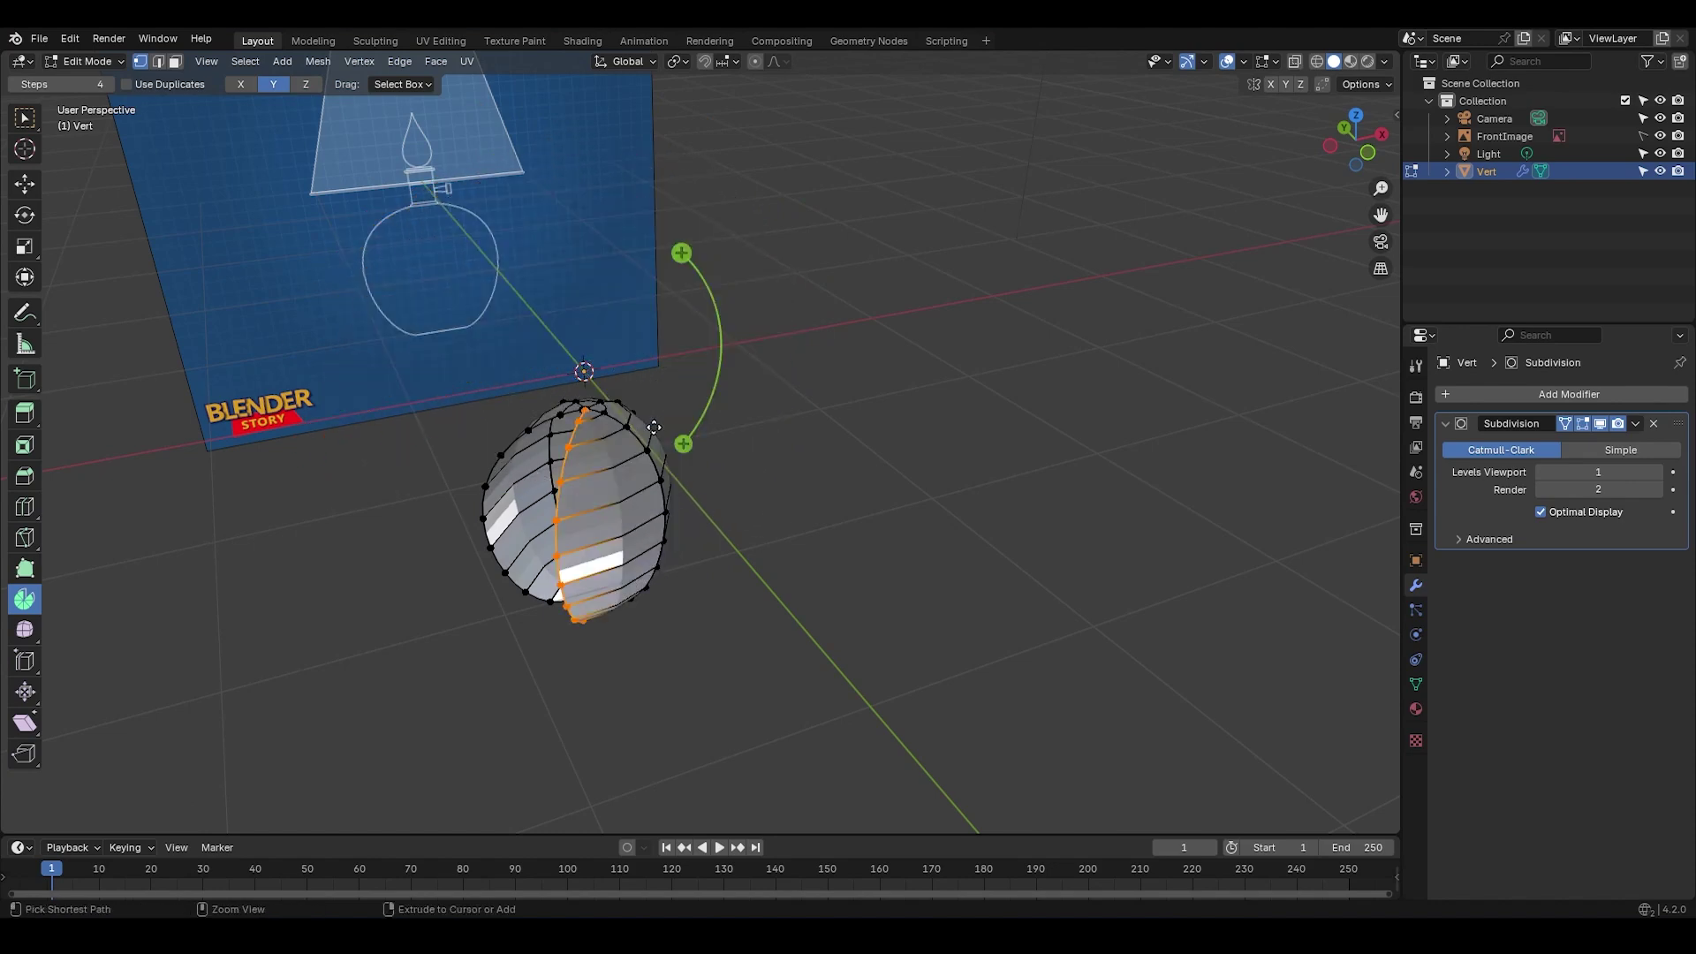
pyautogui.hotkey('ctrl', 'z')
pyautogui.click(305, 84)
pyautogui.moveTo(522, 234); pyautogui.dragTo(359, 593)
pyautogui.click(155, 820)
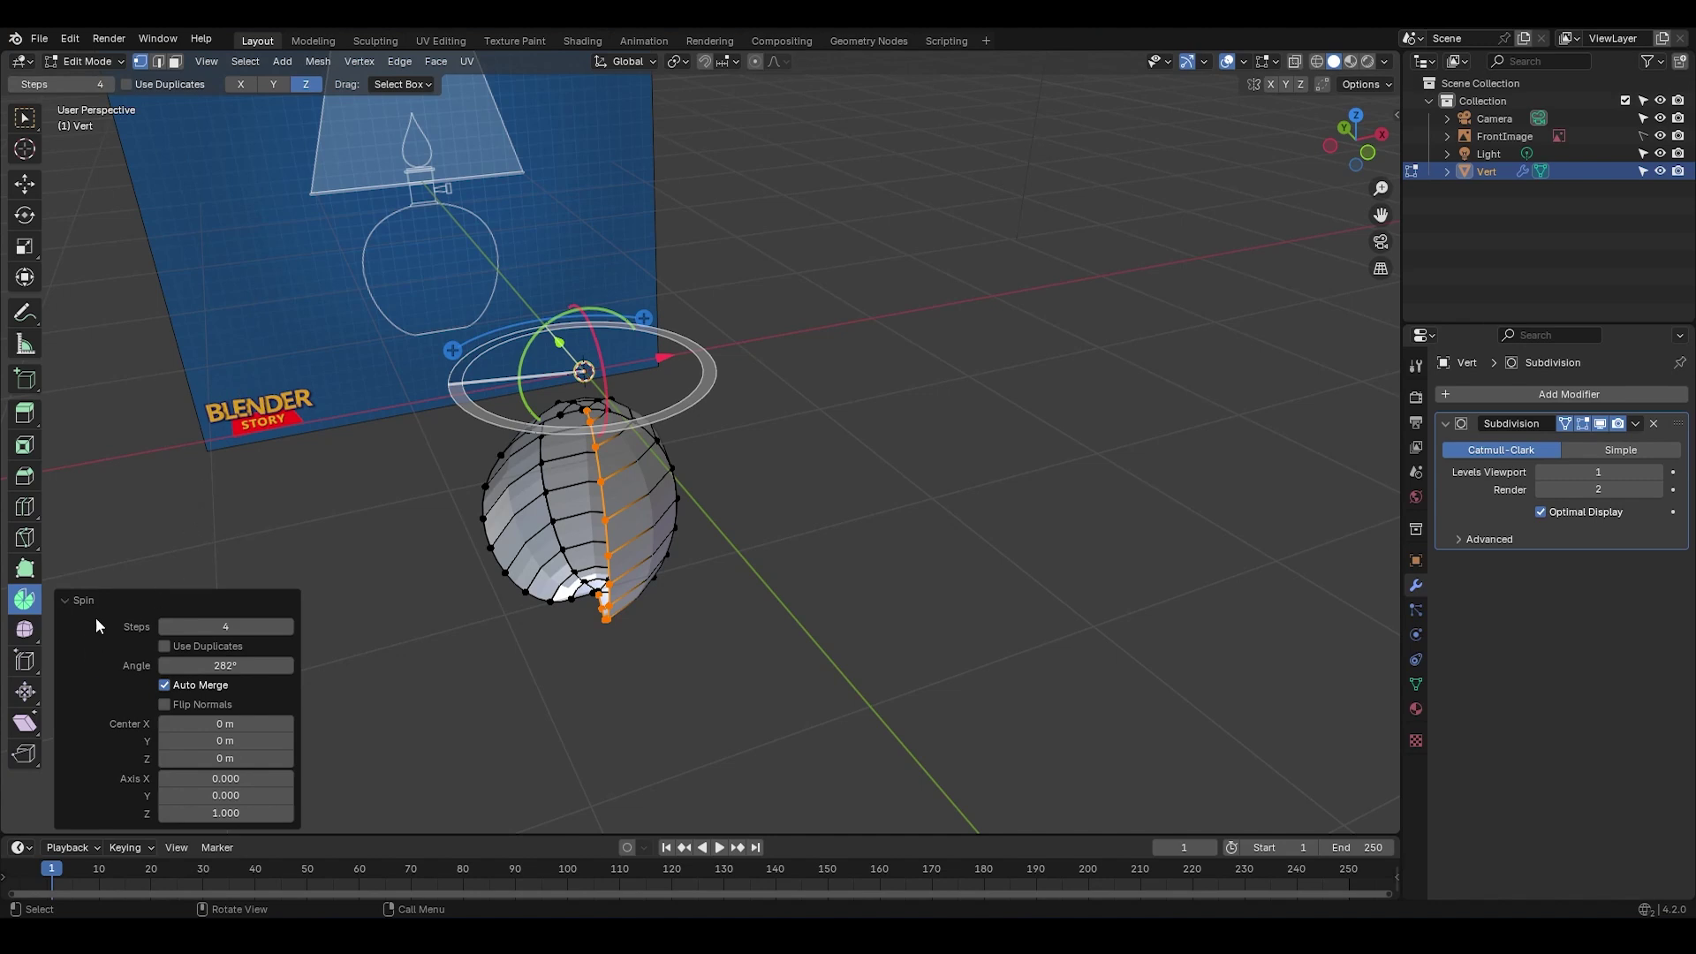
# Step: Set spin steps to 10, test a spin, and undo it
pyautogui.click(93, 84)
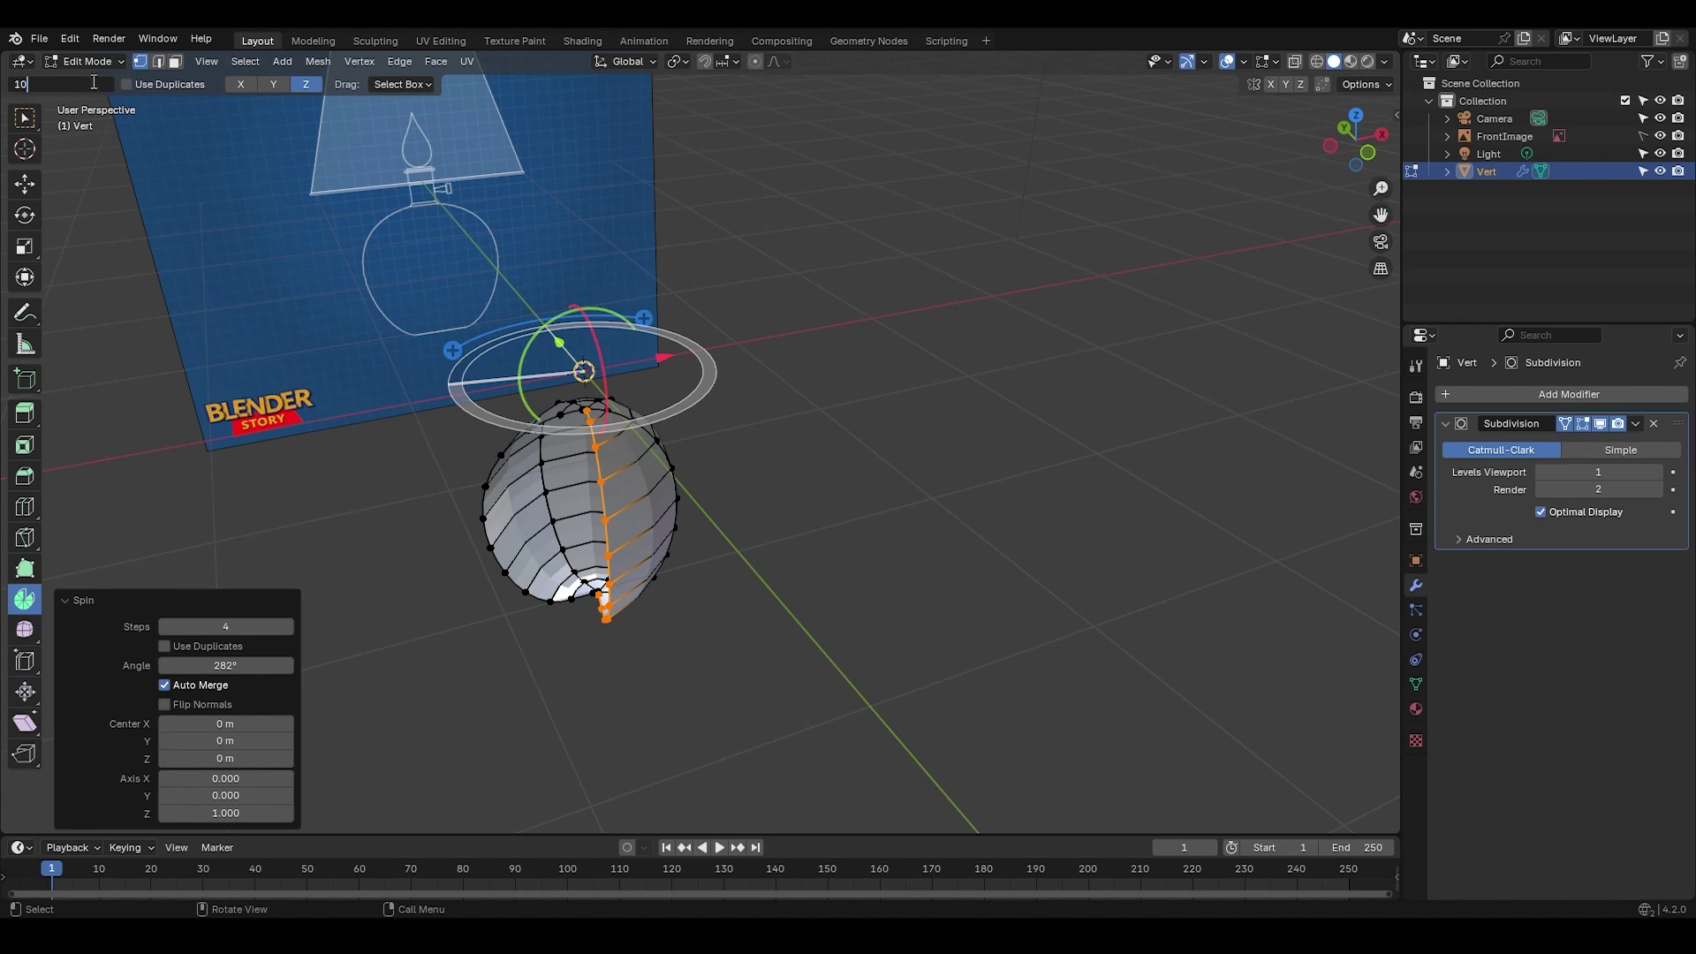
pyautogui.write('10')
pyautogui.press('Return')
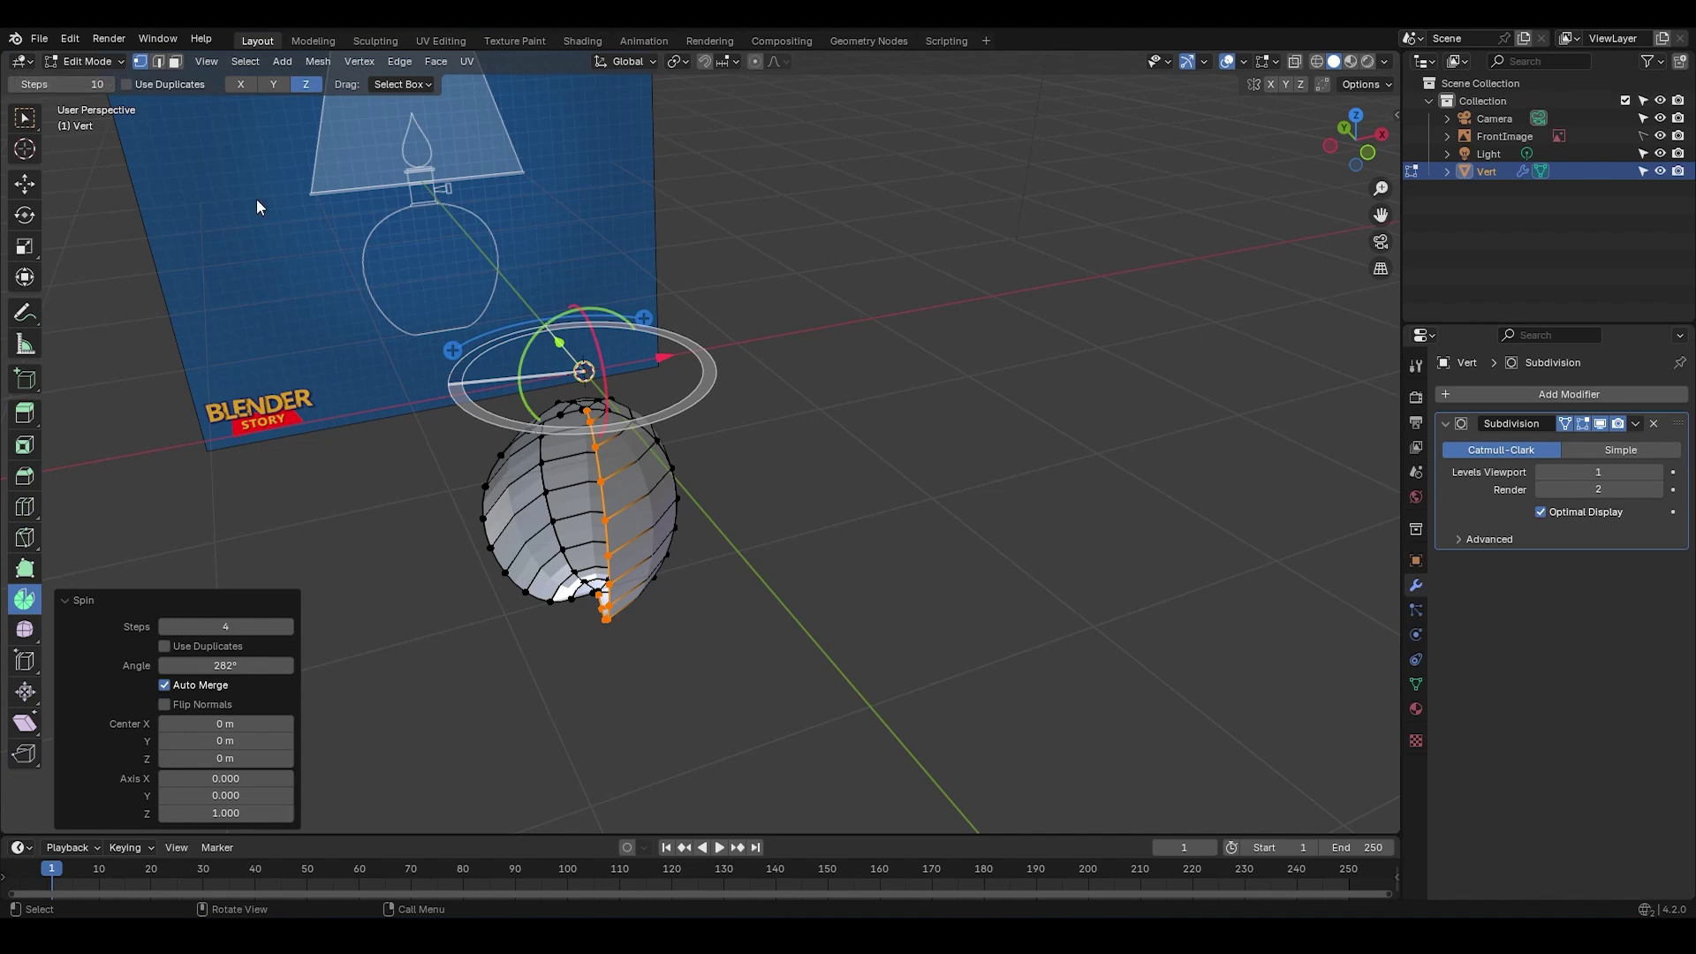
pyautogui.moveTo(637, 325); pyautogui.dragTo(688, 371)
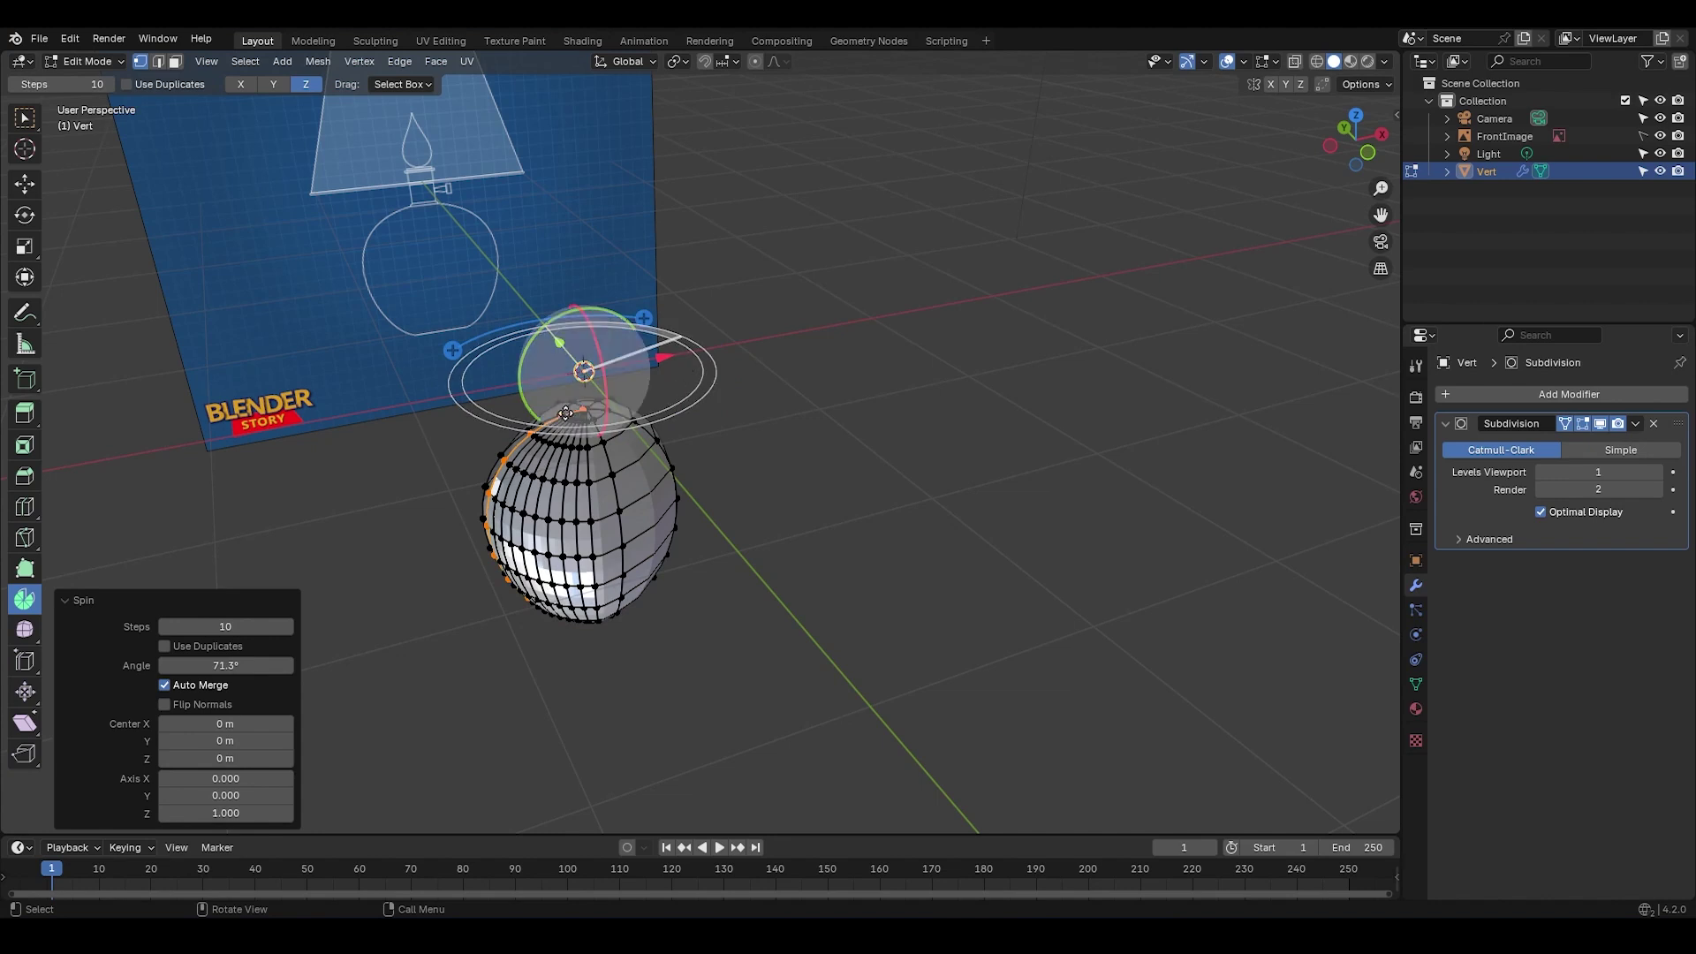
pyautogui.hotkey('ctrl', 'z')
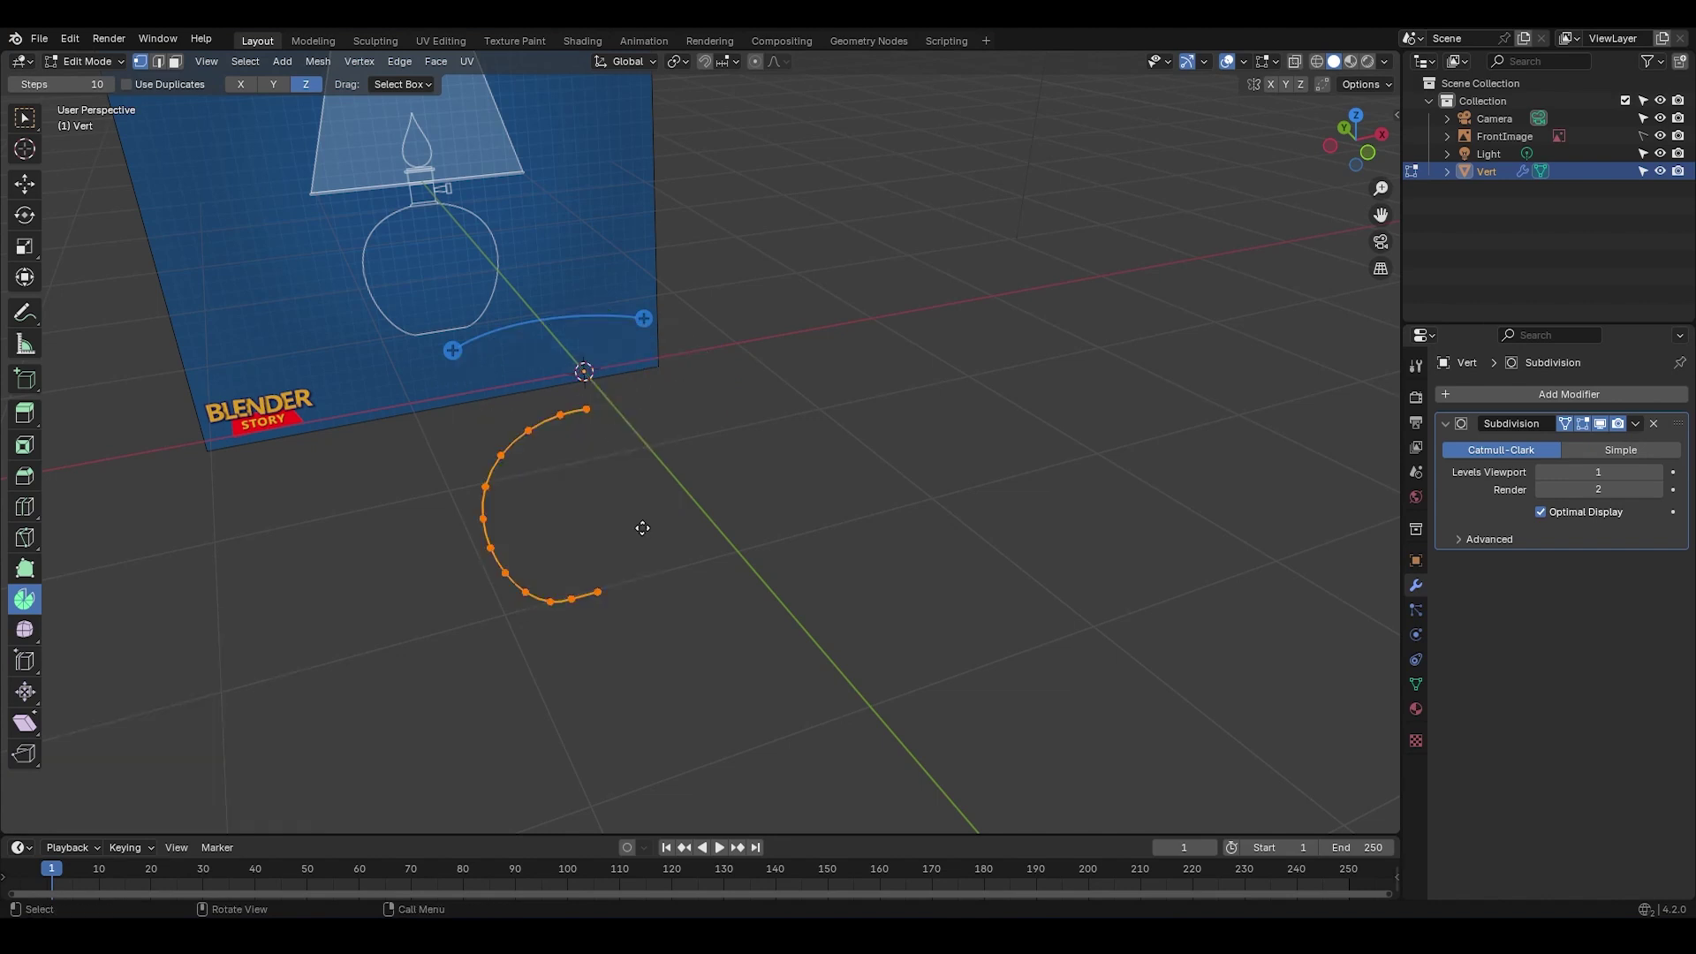
# Step: Re-spin the arc with Steps 16 and Angle 360 in the redo panel
pyautogui.moveTo(644, 530); pyautogui.dragTo(644, 496, button='middle')
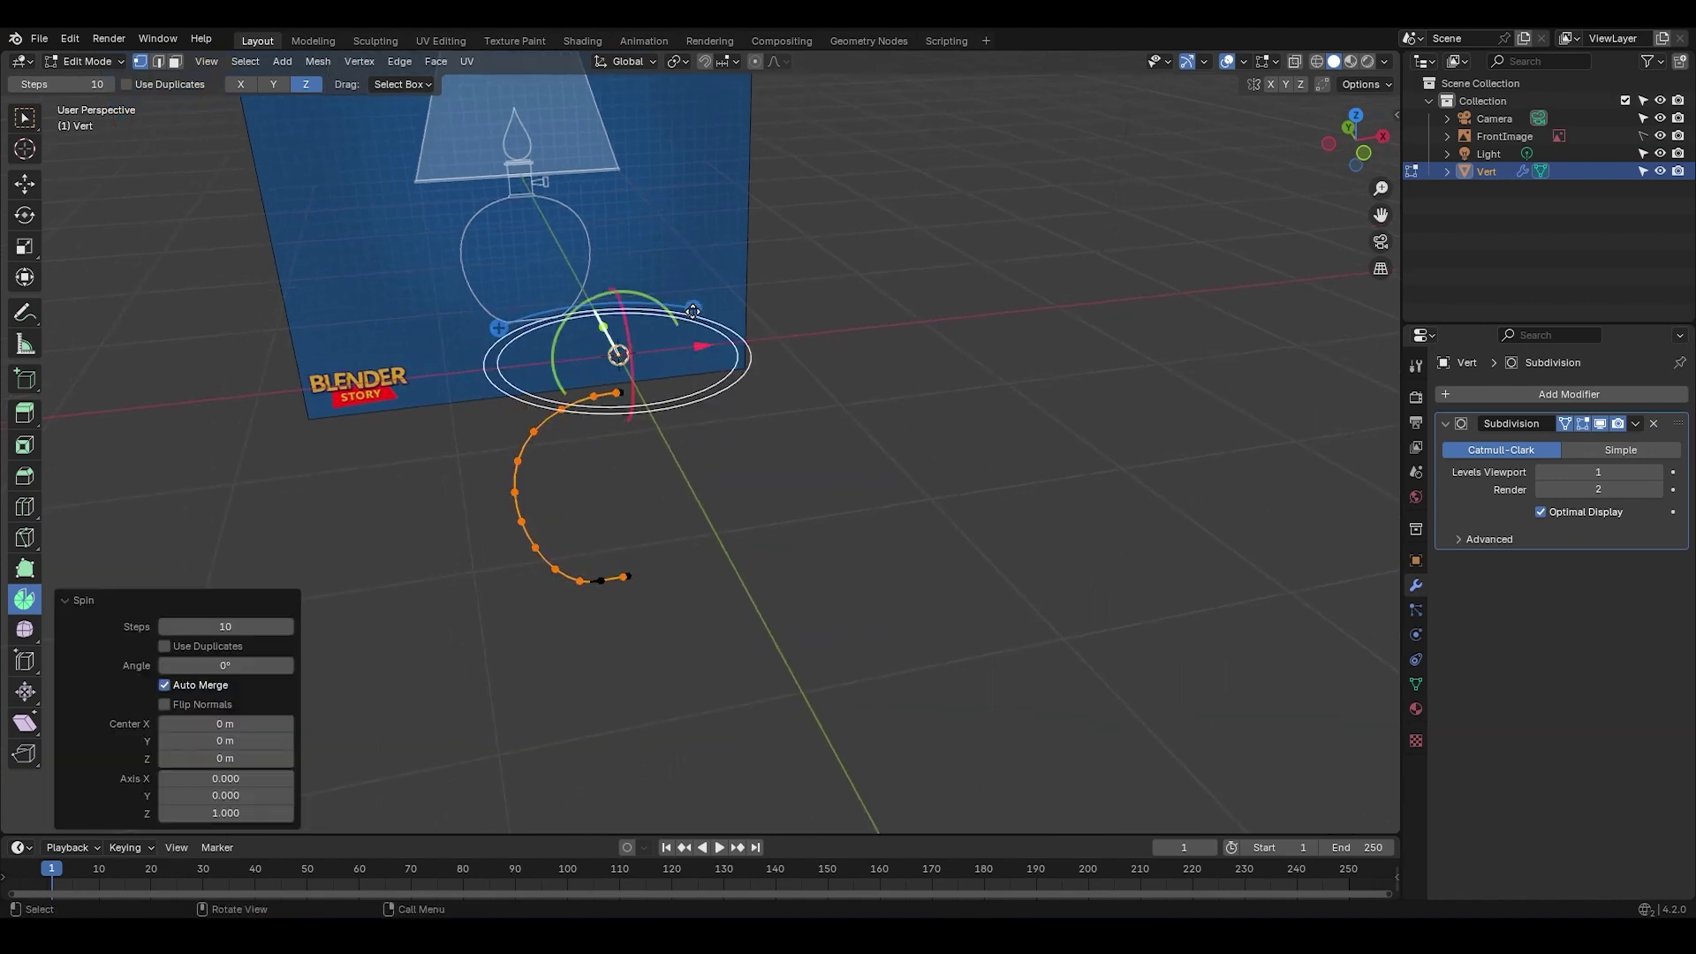
pyautogui.moveTo(690, 340); pyautogui.dragTo(577, 315)
pyautogui.doubleClick(225, 626)
pyautogui.write('16')
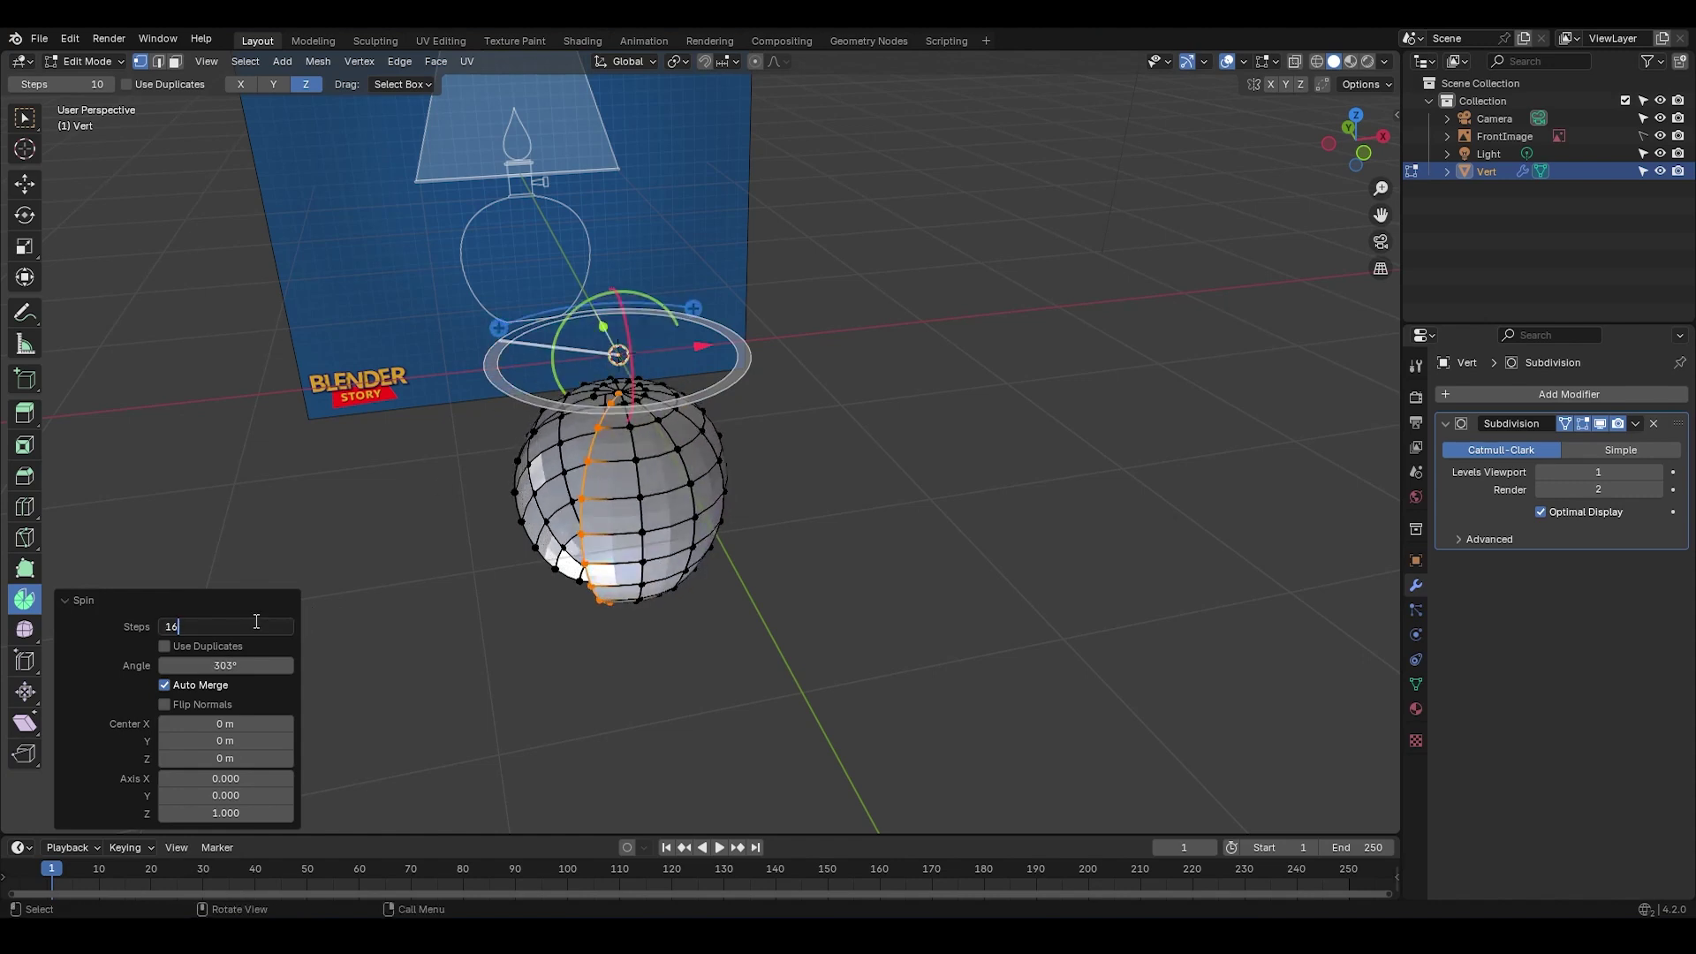
pyautogui.press('Return')
pyautogui.doubleClick(237, 665)
pyautogui.write('360')
pyautogui.press('Return')
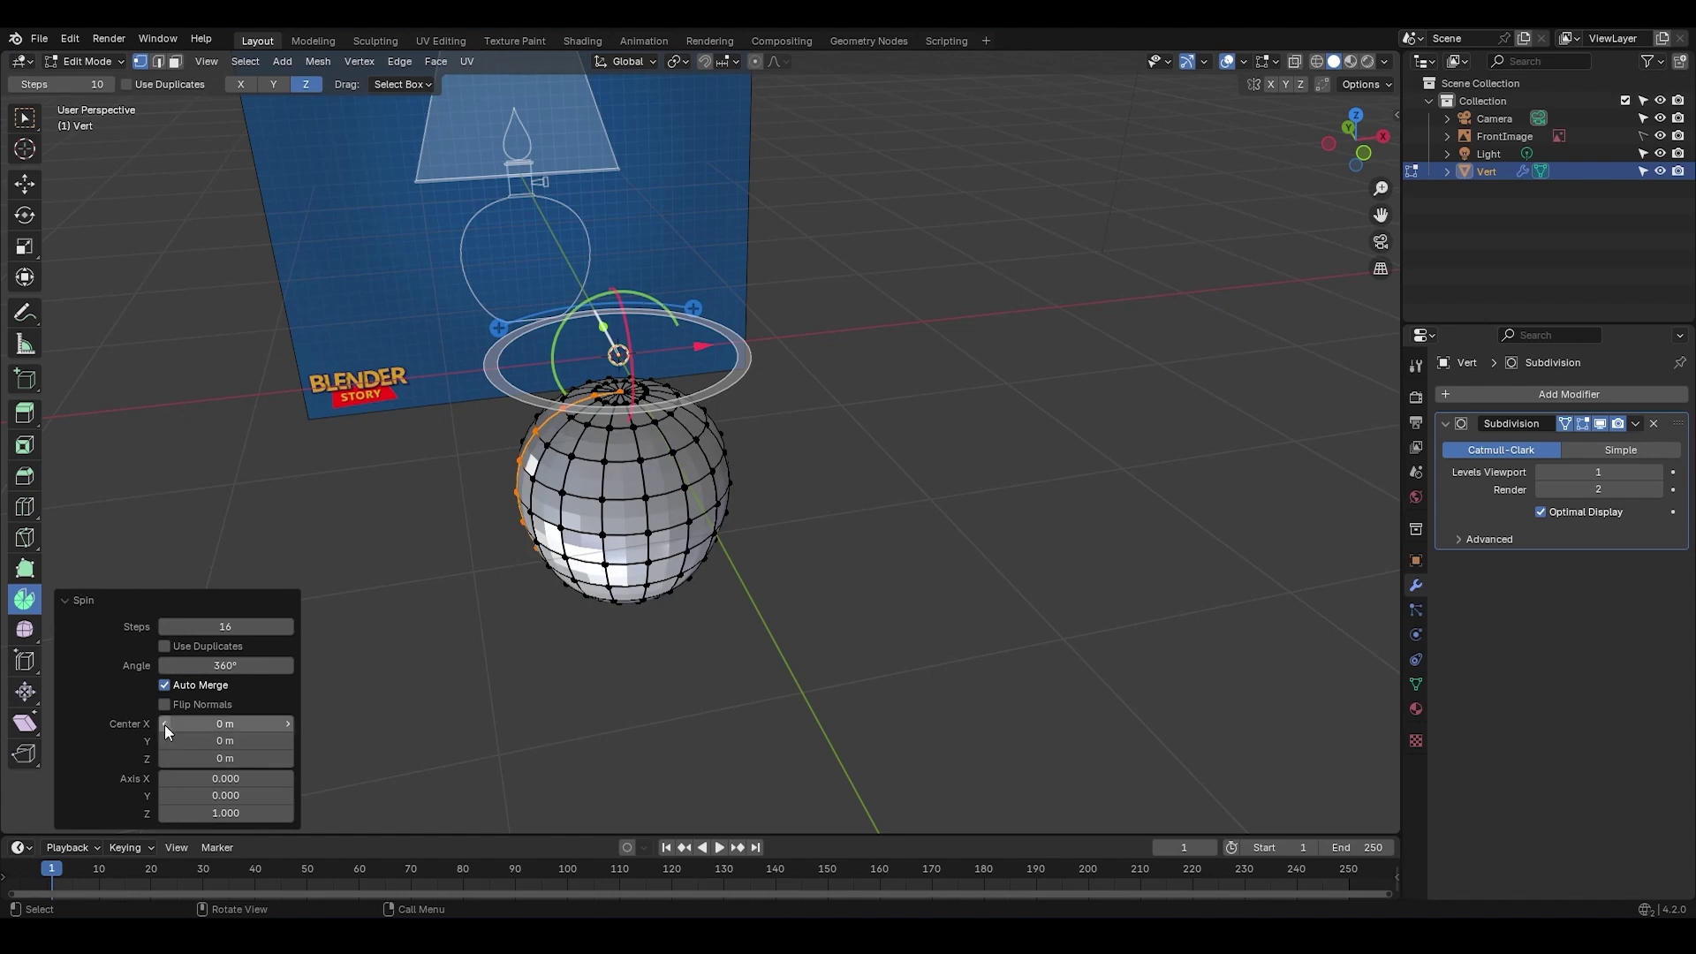
# Step: Test shifting the spin centre 0.46 m along X and tilting the axis toward X
pyautogui.moveTo(204, 720); pyautogui.dragTo(158, 719)
pyautogui.moveTo(203, 723)
pyautogui.mouseDown()
pyautogui.moveTo(283, 740)
pyautogui.moveTo(212, 740)
pyautogui.mouseUp()
pyautogui.moveTo(208, 778)
pyautogui.mouseDown()
pyautogui.moveTo(243, 778)
pyautogui.moveTo(207, 778)
pyautogui.moveTo(247, 795)
pyautogui.moveTo(216, 794)
pyautogui.mouseUp()
# Step: Apply Shade Smooth to the sphere in Object Mode
pyautogui.click(66, 597)
pyautogui.press('Tab')
pyautogui.rightClick(623, 477)
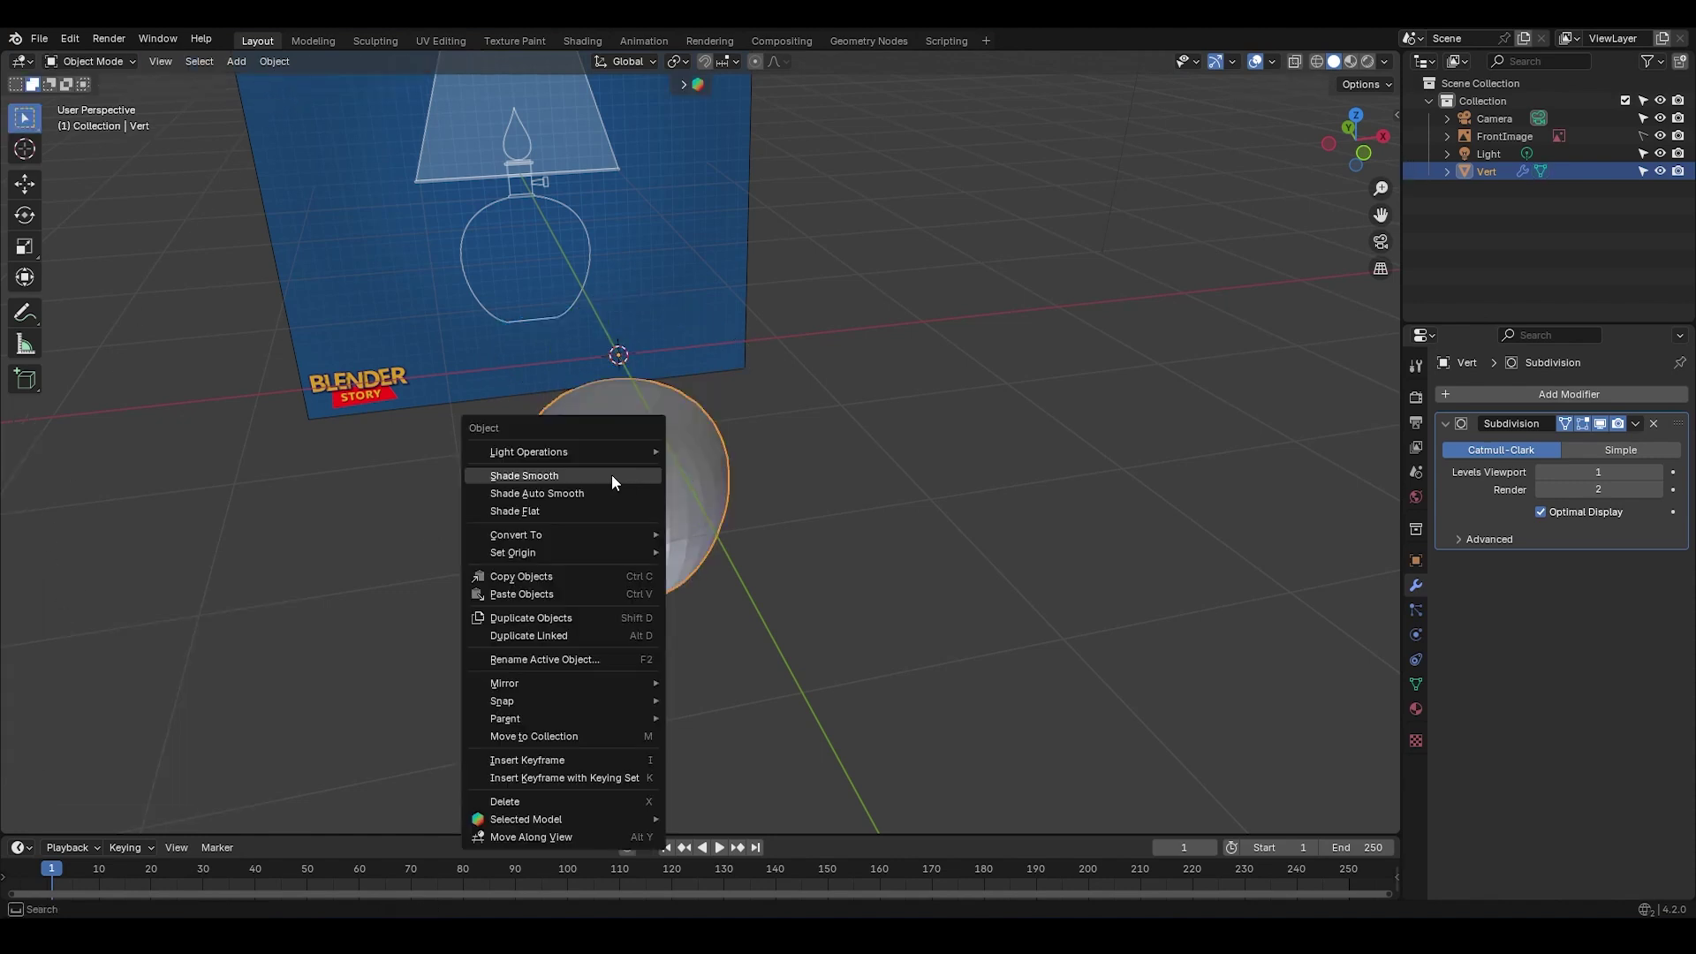
pyautogui.click(611, 475)
# Step: Inspect the smoothed sphere and save the file as Rec01.blend
pyautogui.moveTo(628, 495); pyautogui.dragTo(620, 380, button='middle')
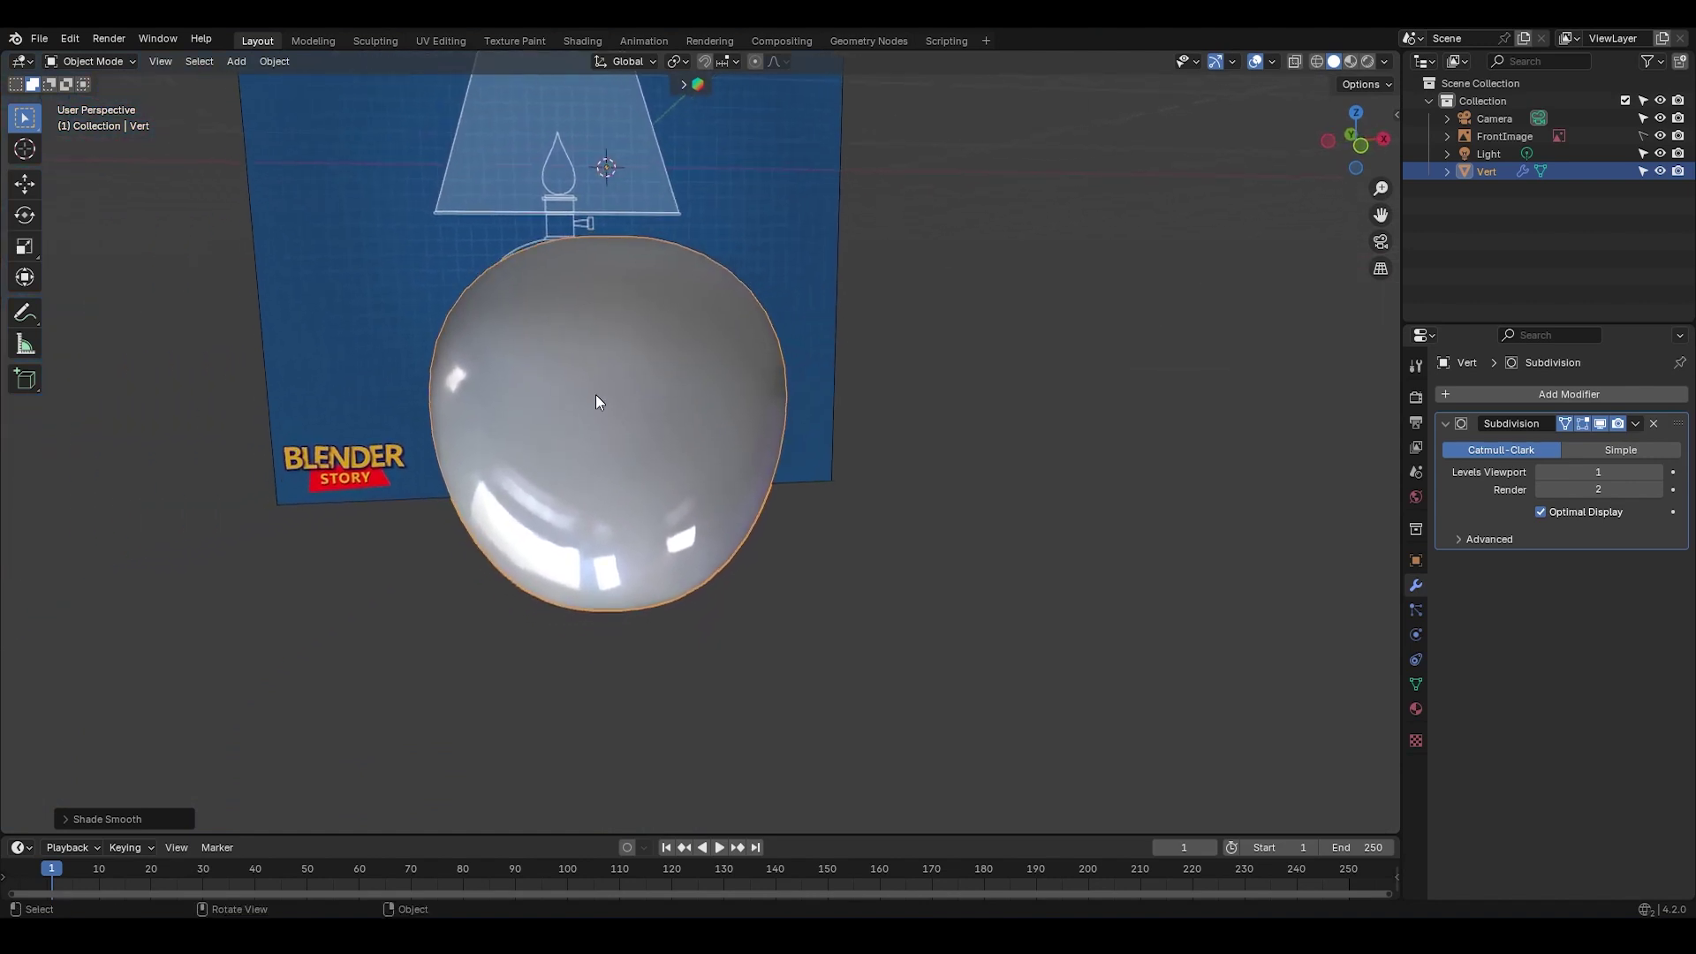
pyautogui.press('ctrl')
pyautogui.hotkey('ctrl', 's')
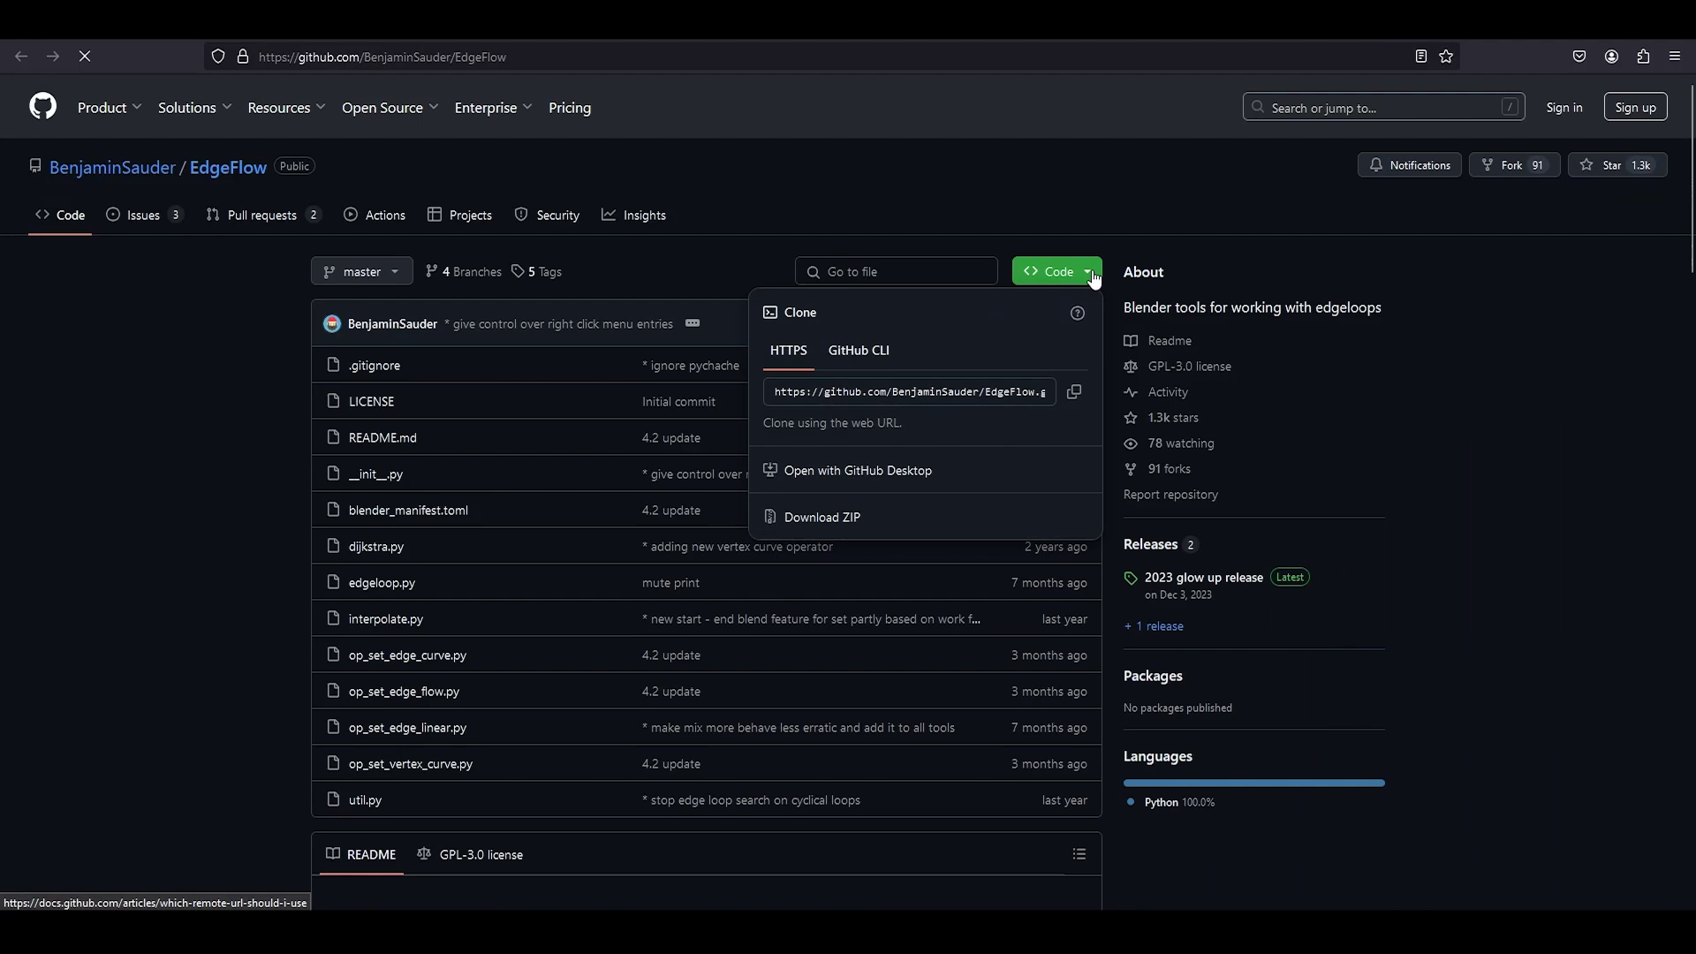
# Step: Download the EdgeFlow repository as a ZIP from GitHub
pyautogui.click(849, 514)
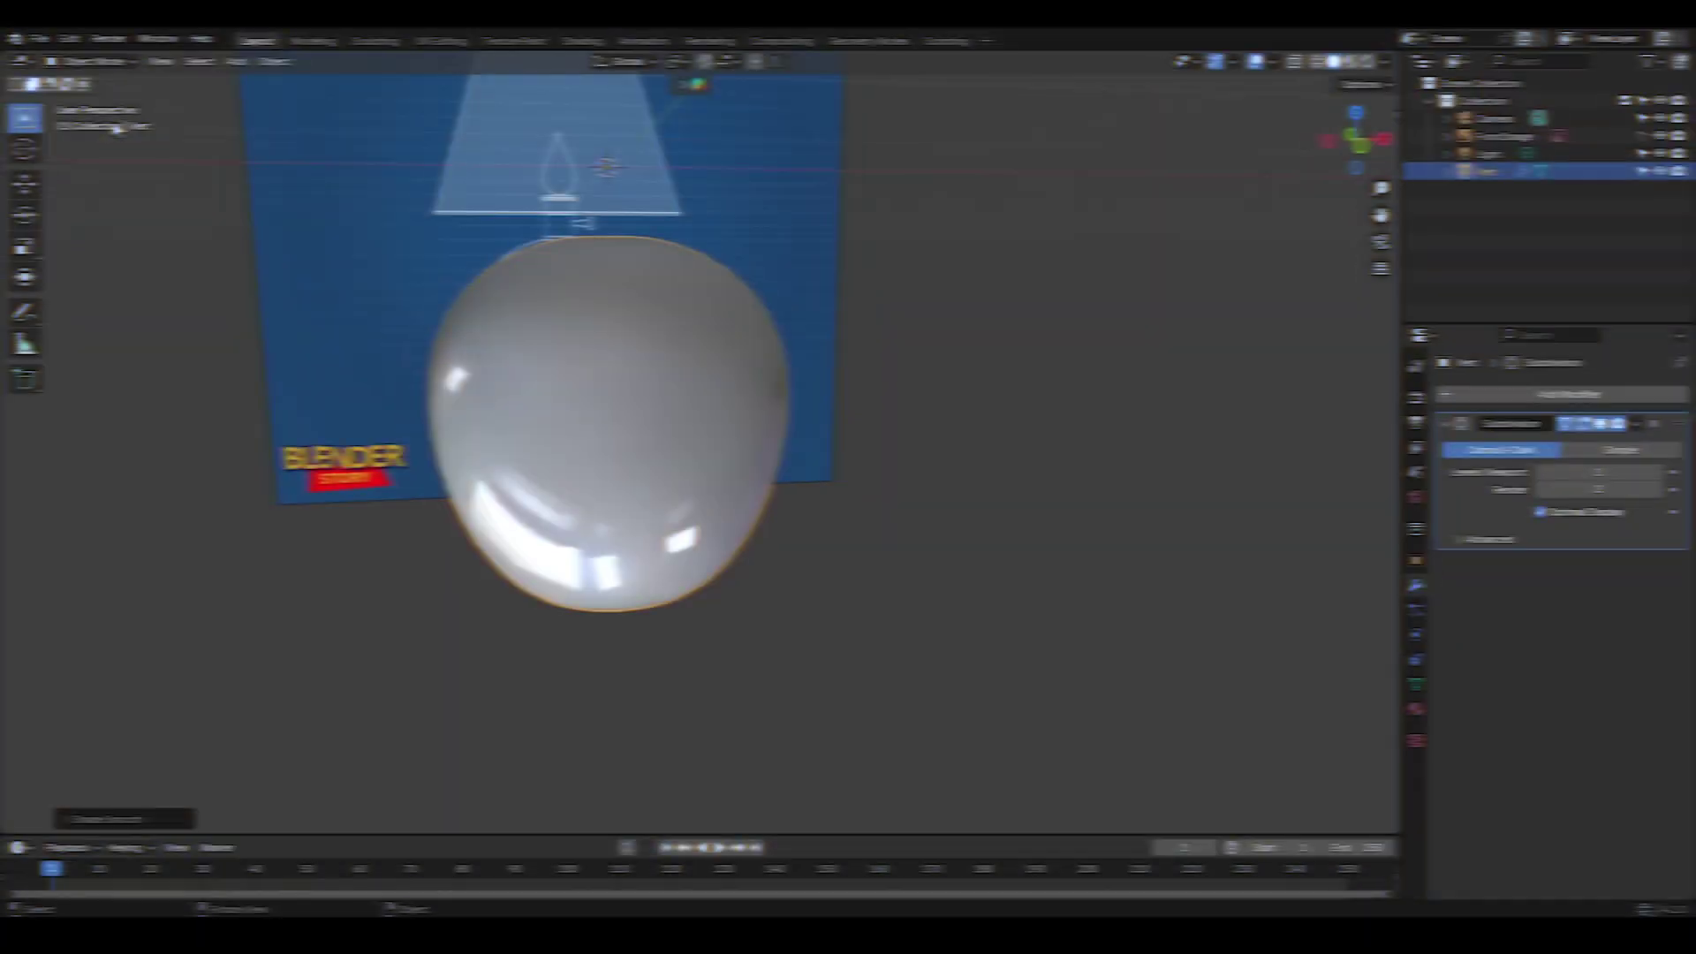
# Step: Install the EdgeFlow add-on from its zip file in Preferences > Add-ons
pyautogui.click(67, 39)
pyautogui.click(115, 265)
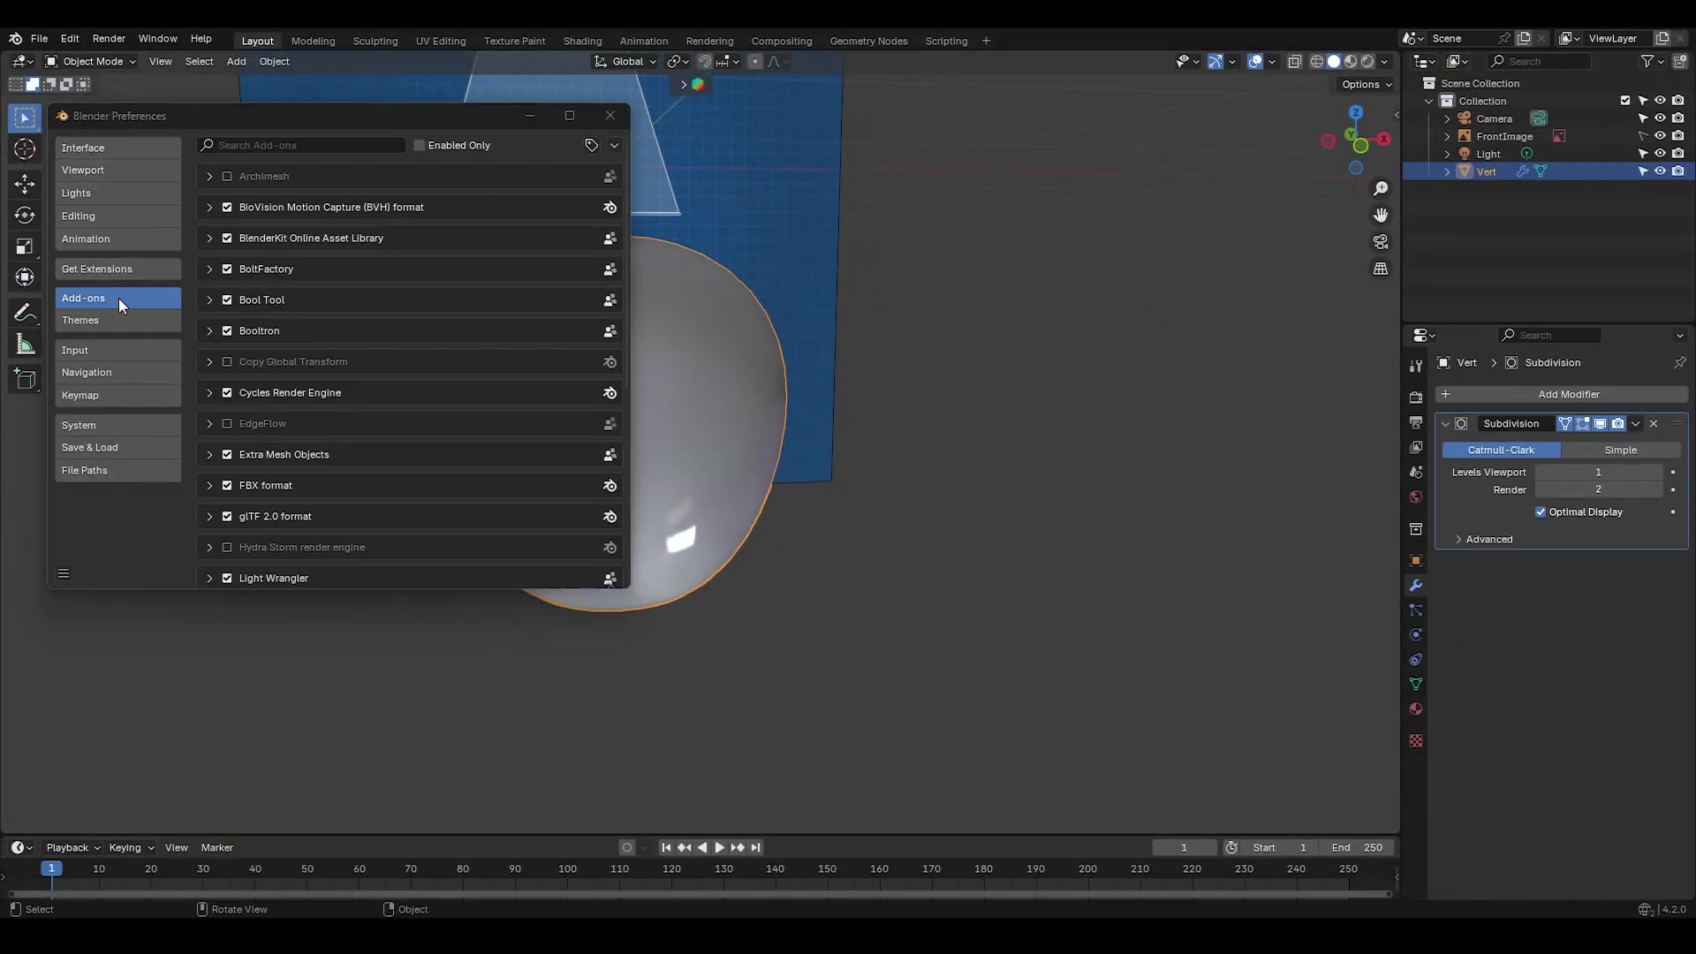
pyautogui.click(612, 147)
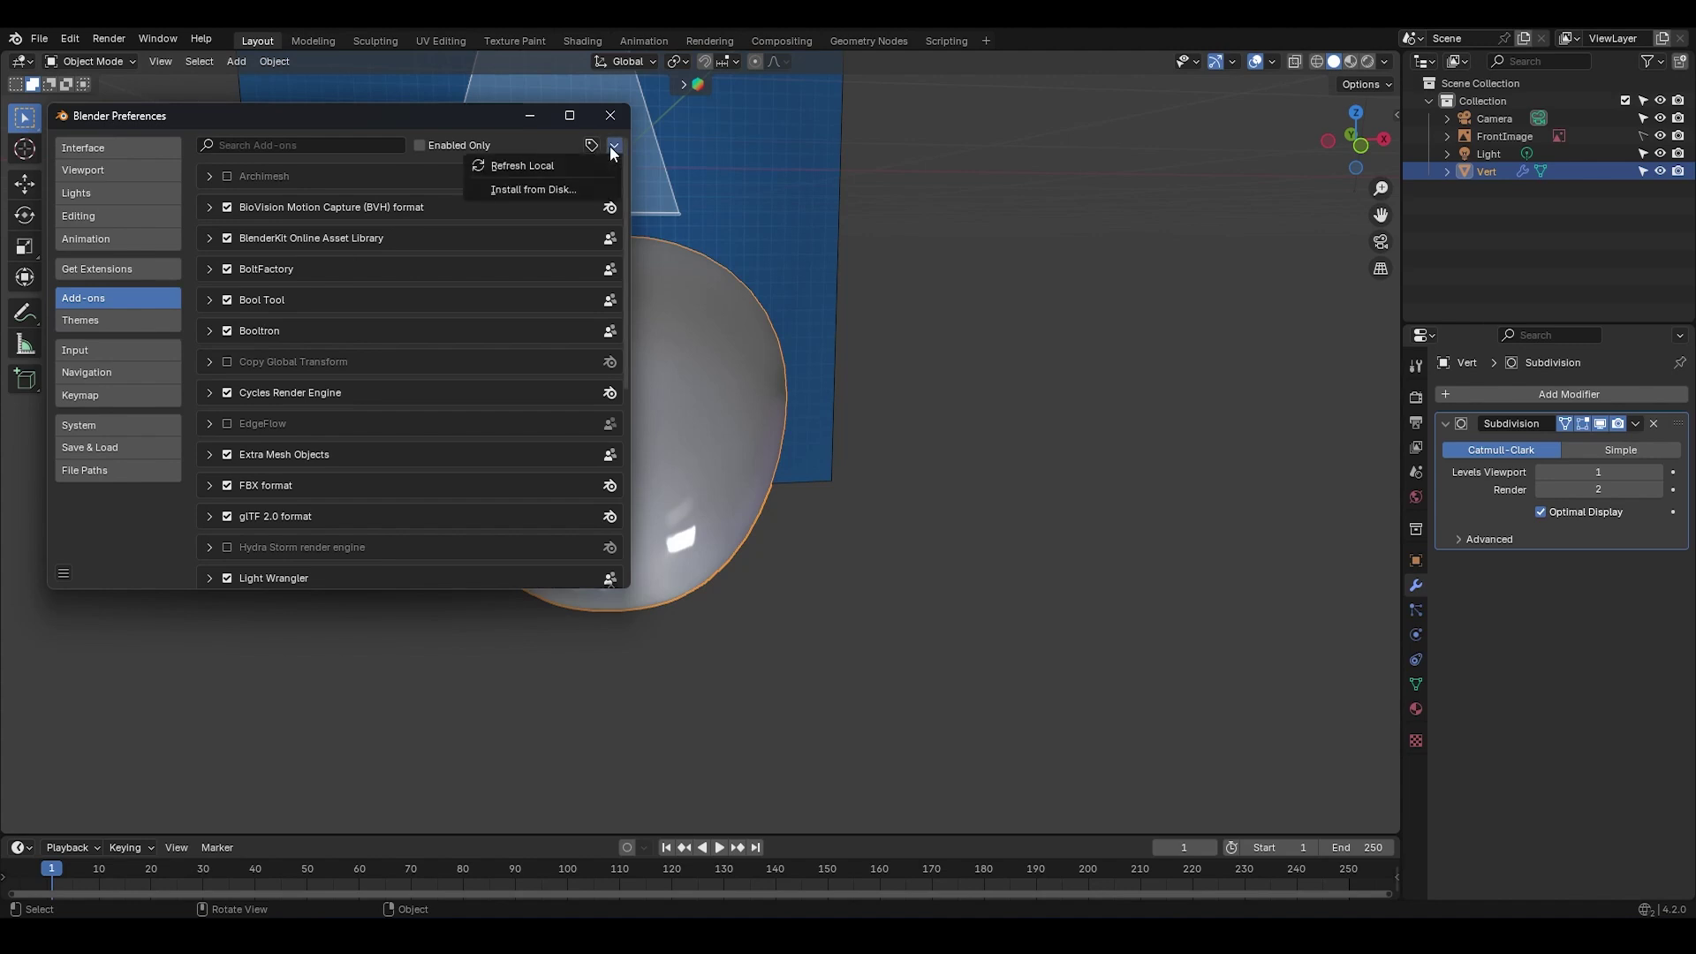
pyautogui.click(596, 186)
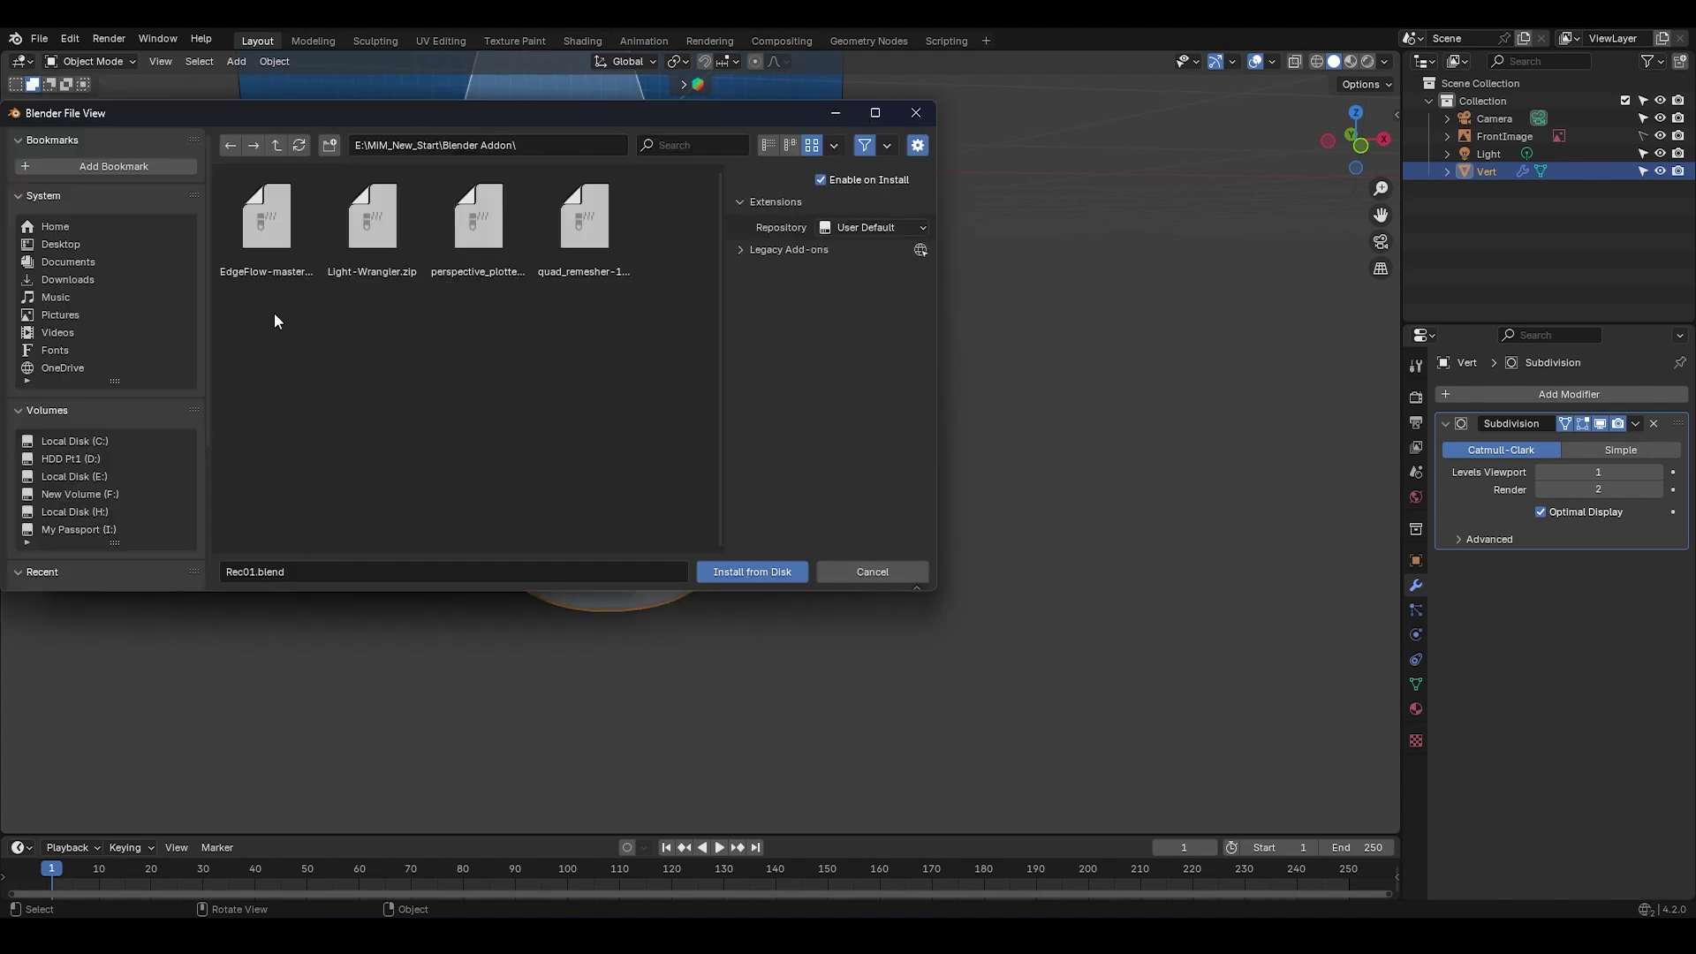
pyautogui.doubleClick(268, 236)
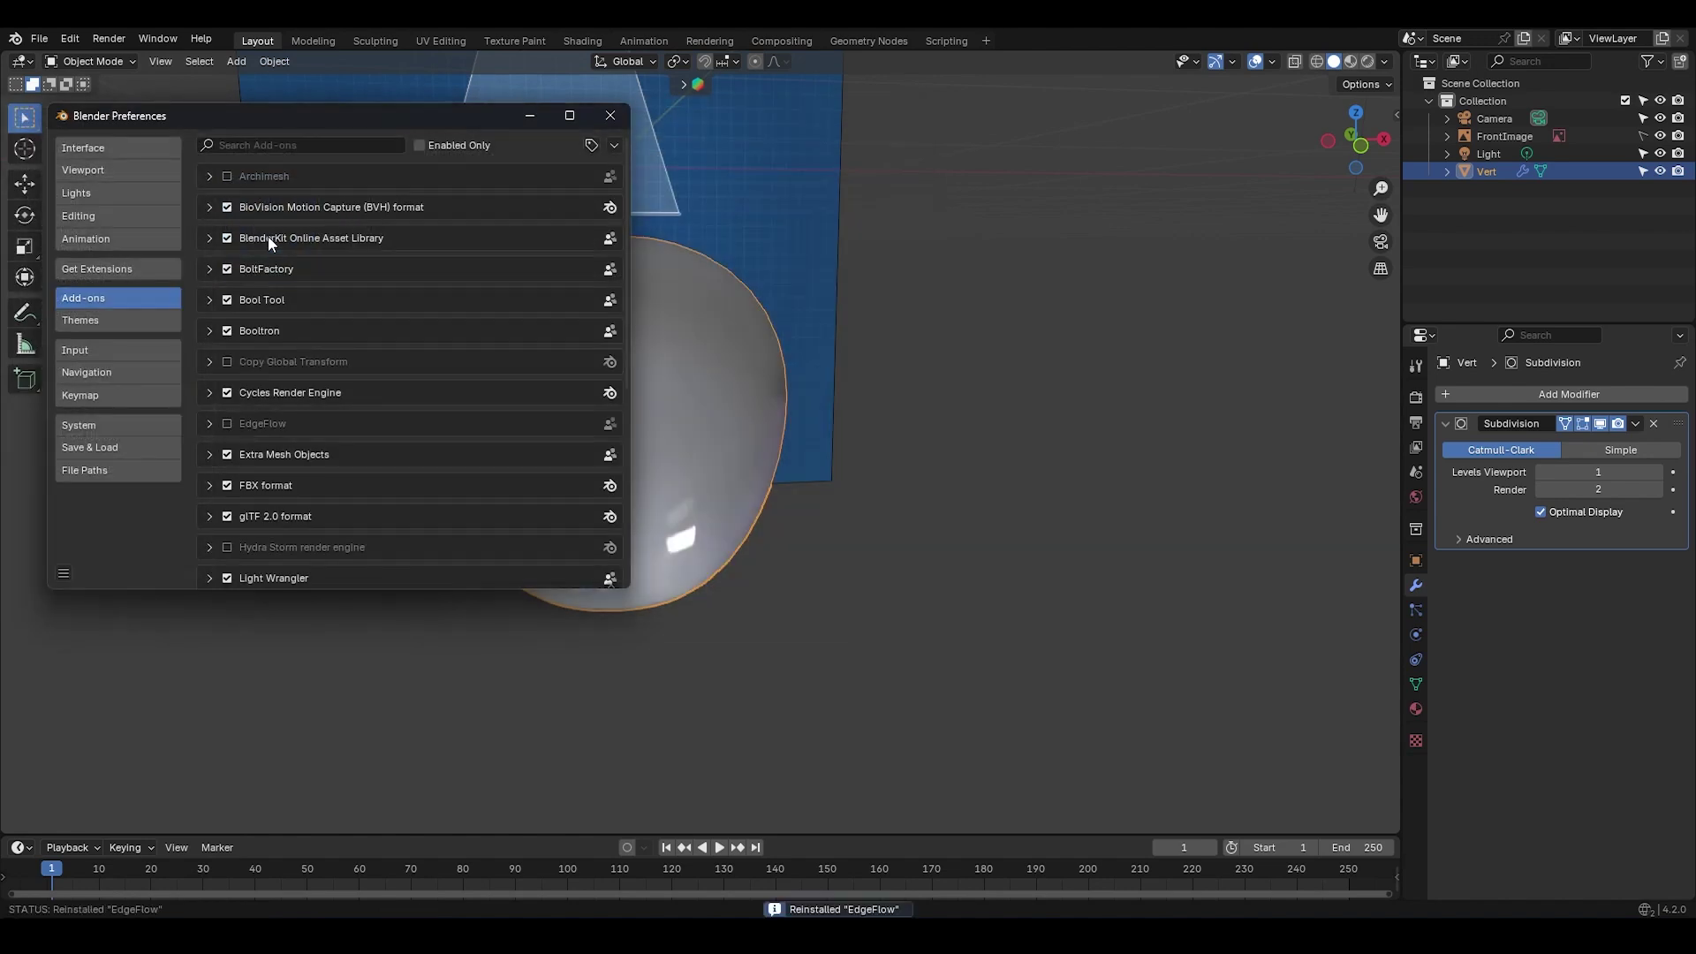
# Step: Search add-ons for 'flo' to confirm EdgeFlow is enabled, then enter Edit Mode
pyautogui.click(278, 142)
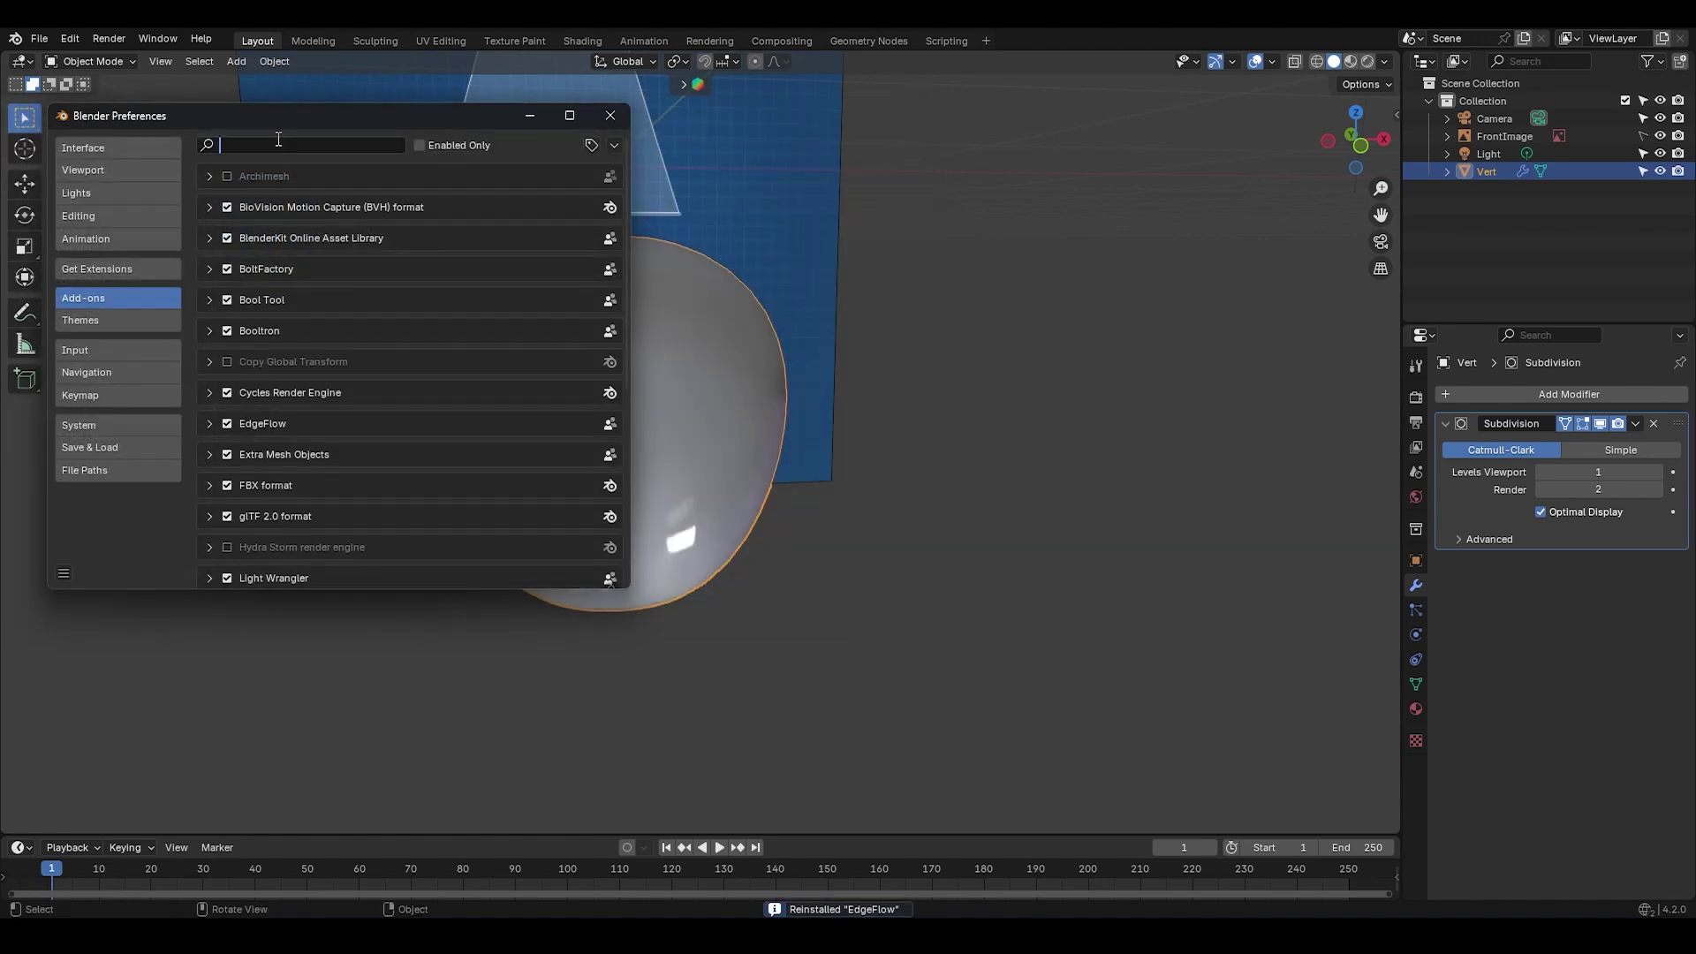
pyautogui.write('flow')
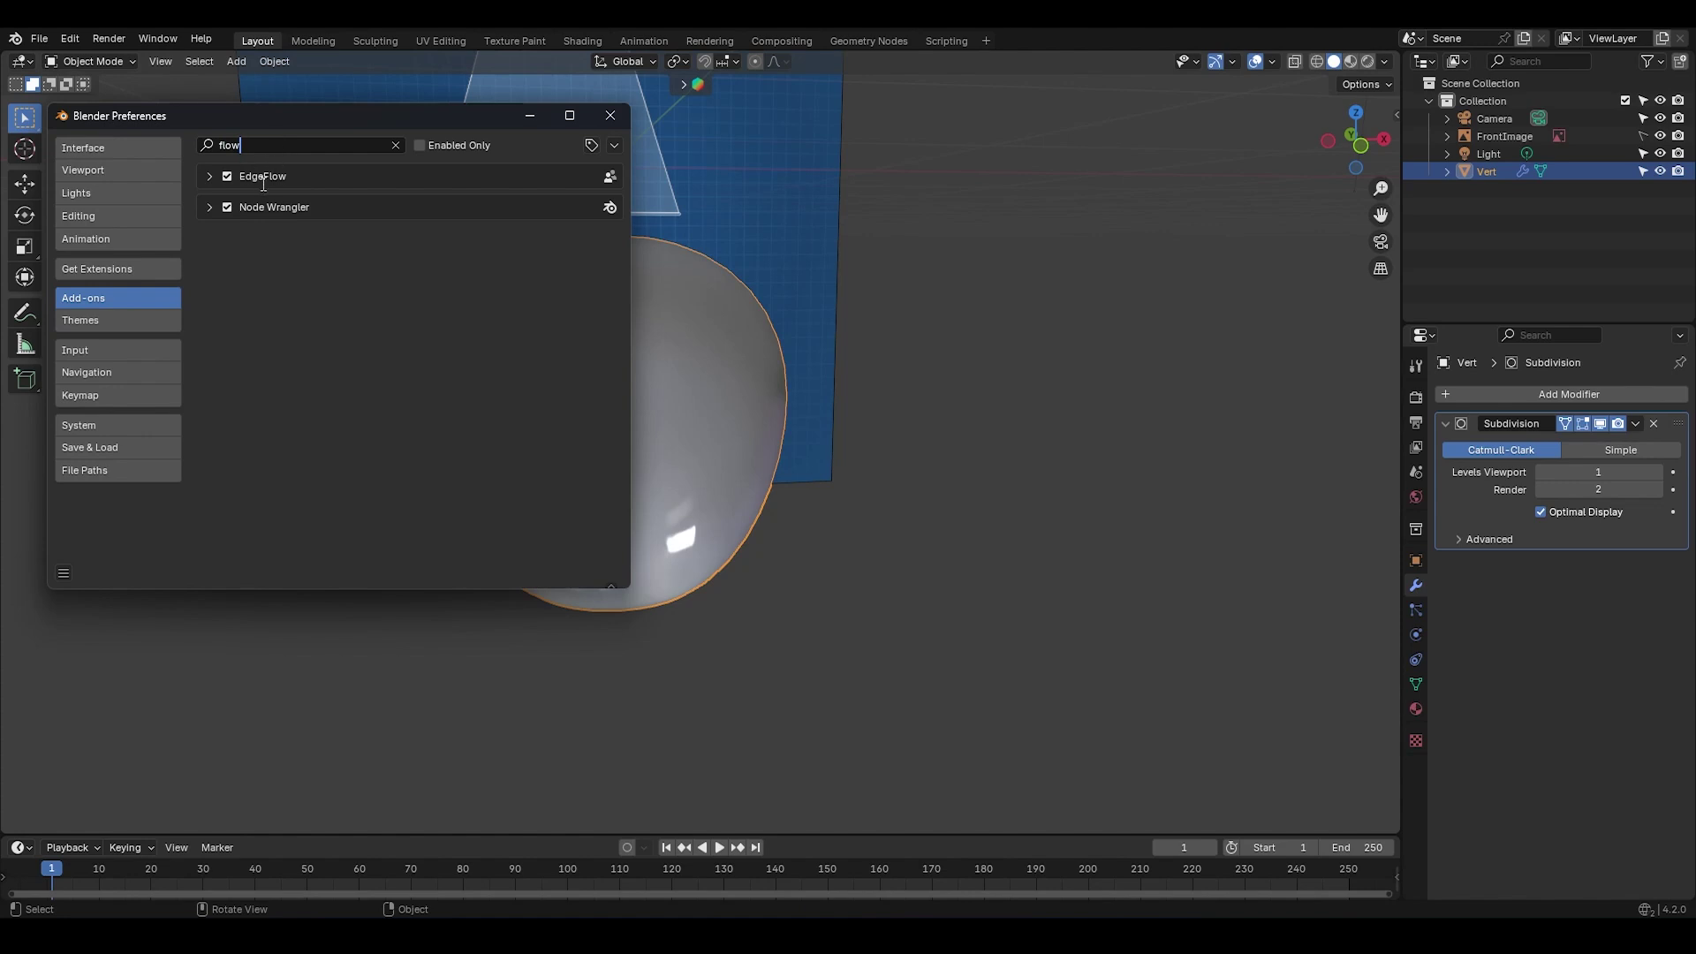
pyautogui.click(611, 115)
pyautogui.press('Tab')
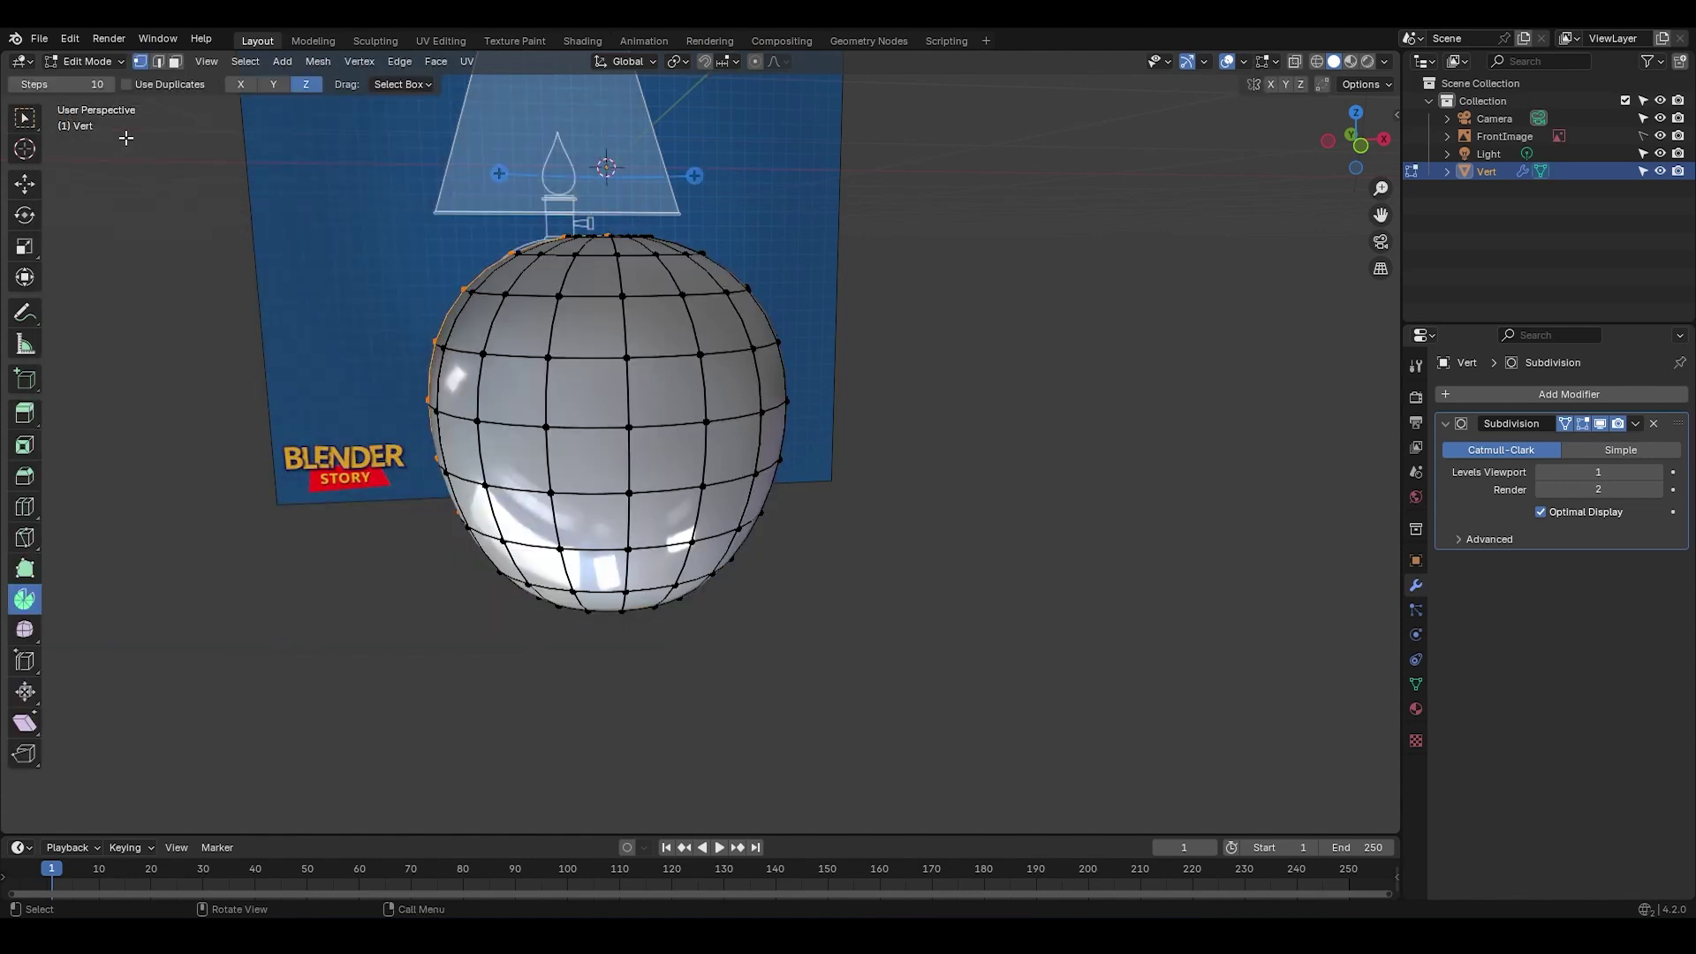
# Step: Select the edge loop near the sphere's bottom and apply Set Flow to it
pyautogui.press('2')
pyautogui.hotkey('ctrl', 'r')
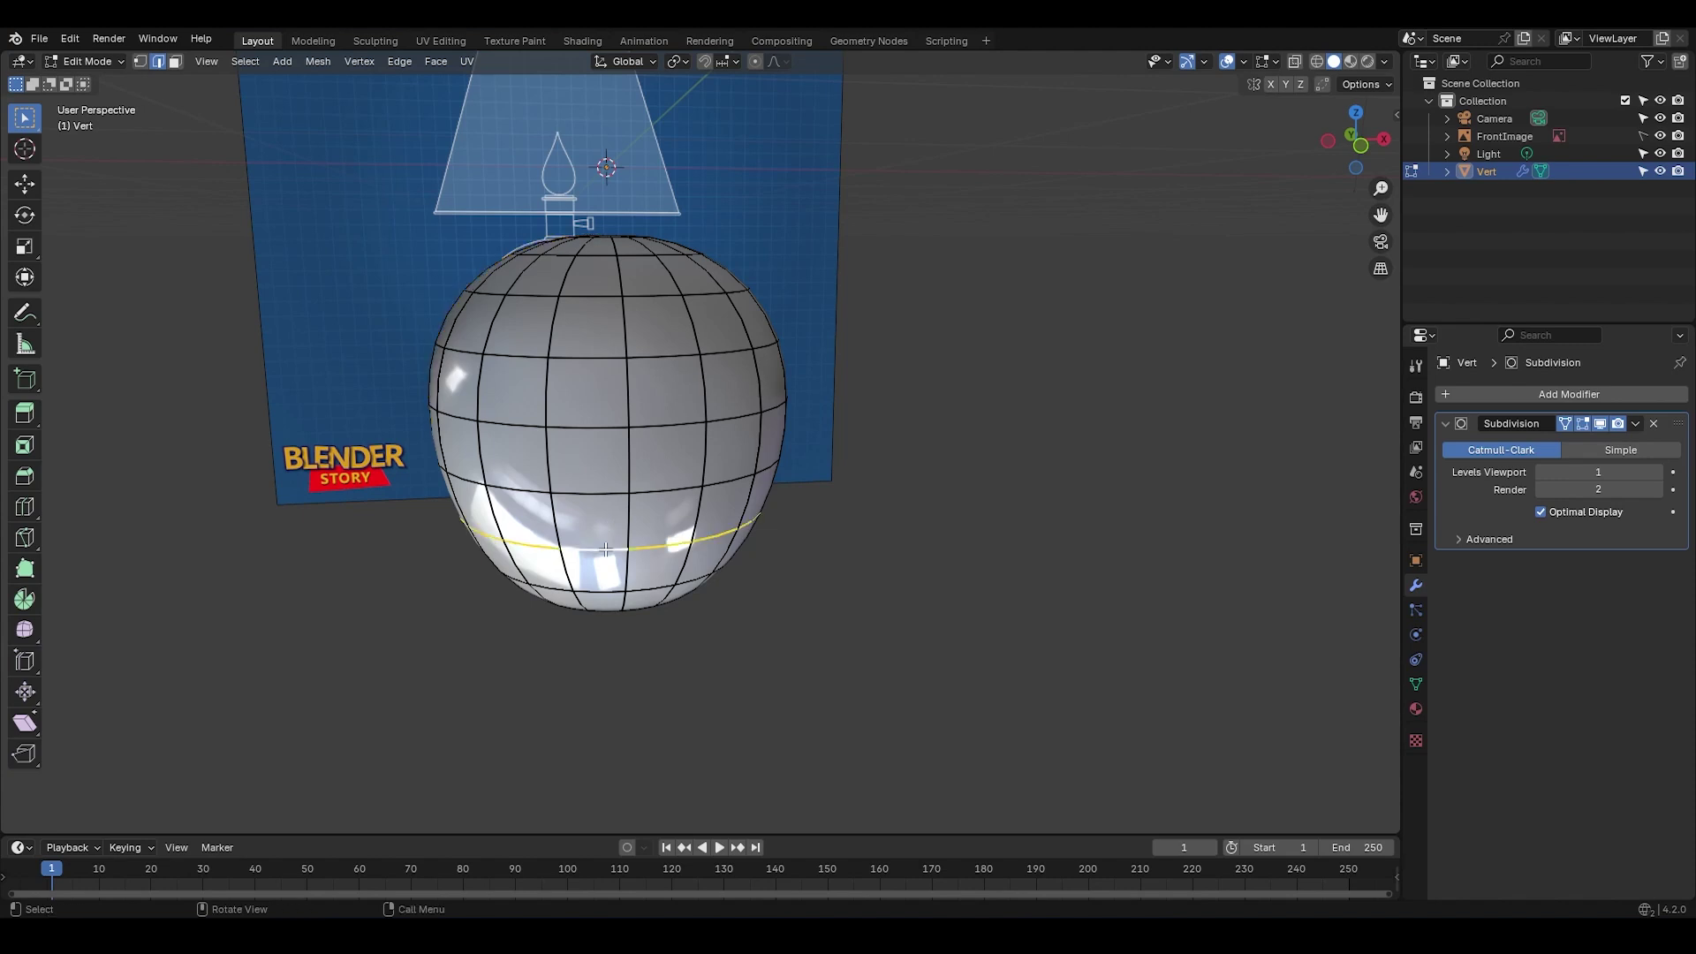
pyautogui.hotkey('ctrl', 'e')
pyautogui.moveTo(200, 285)
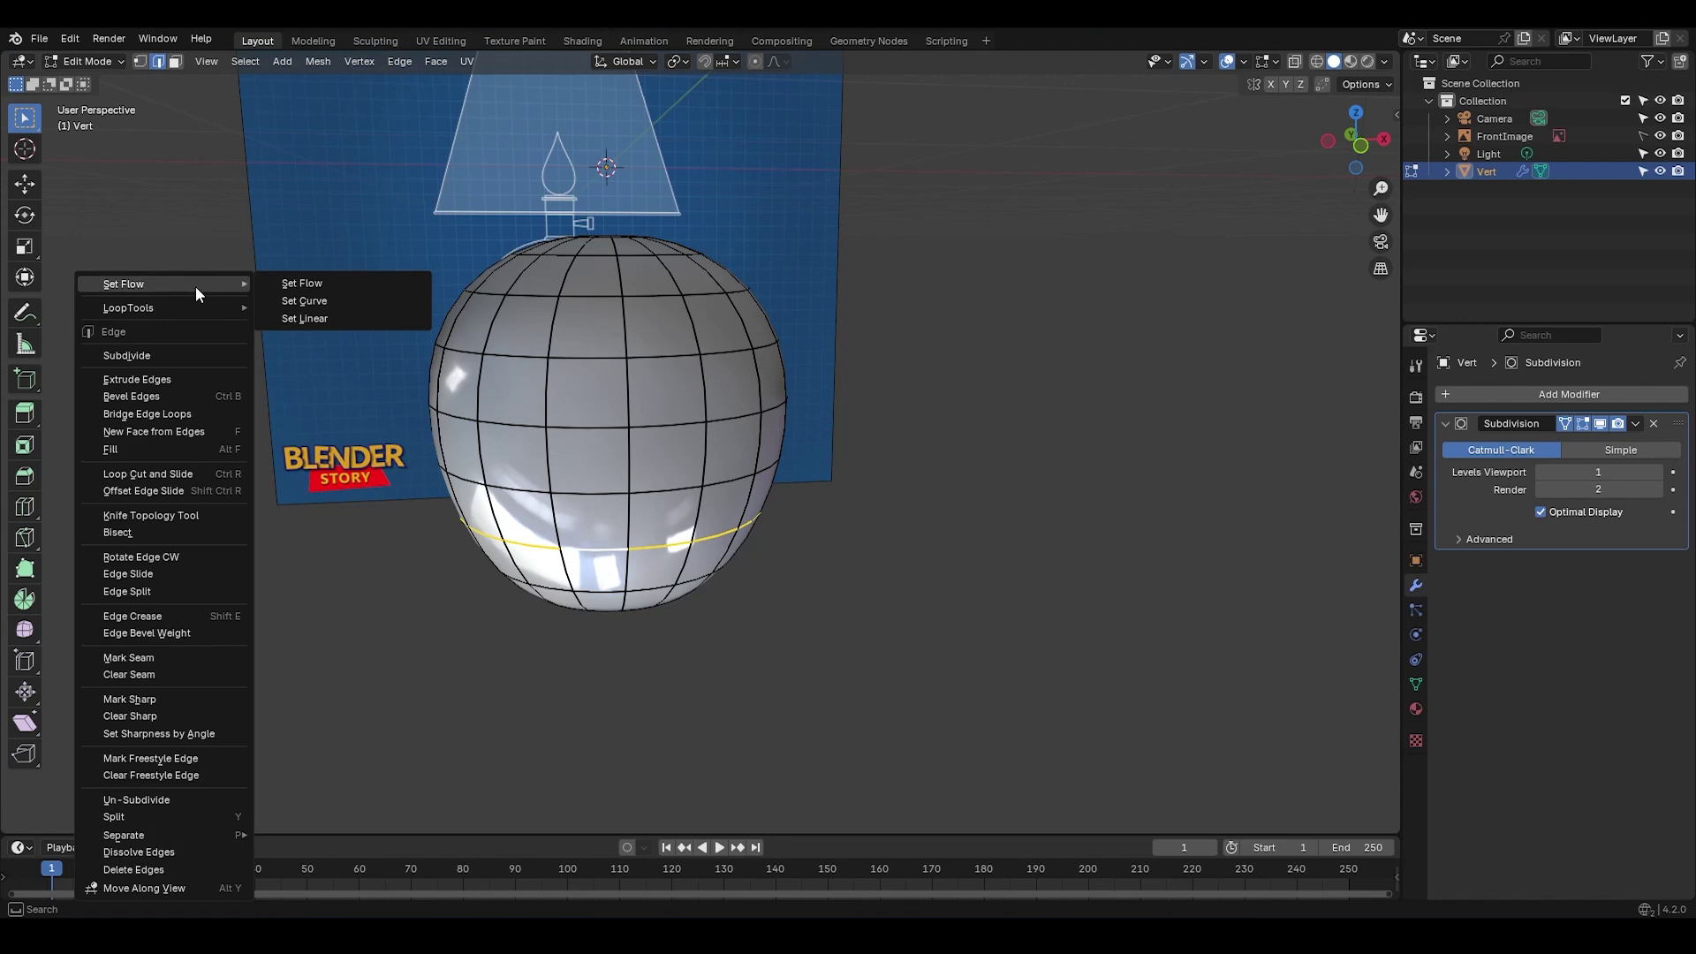
pyautogui.click(342, 283)
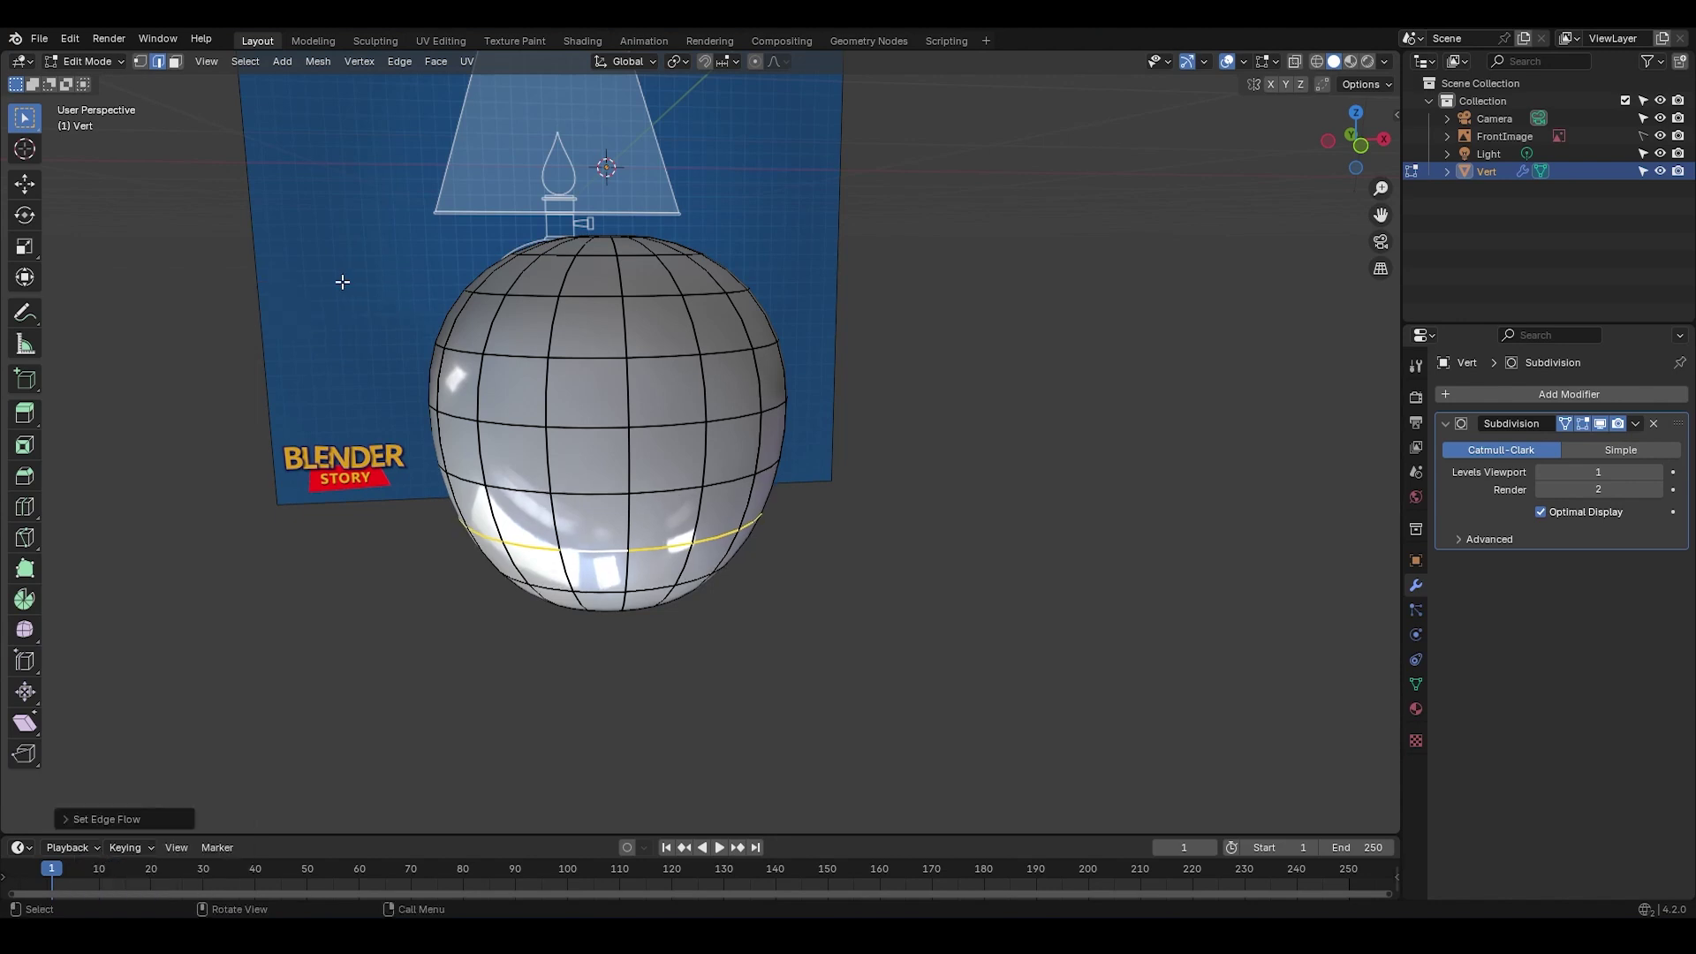
# Step: View the bulb from the front, undo the last change, and orbit around it
pyautogui.press('KP_1')
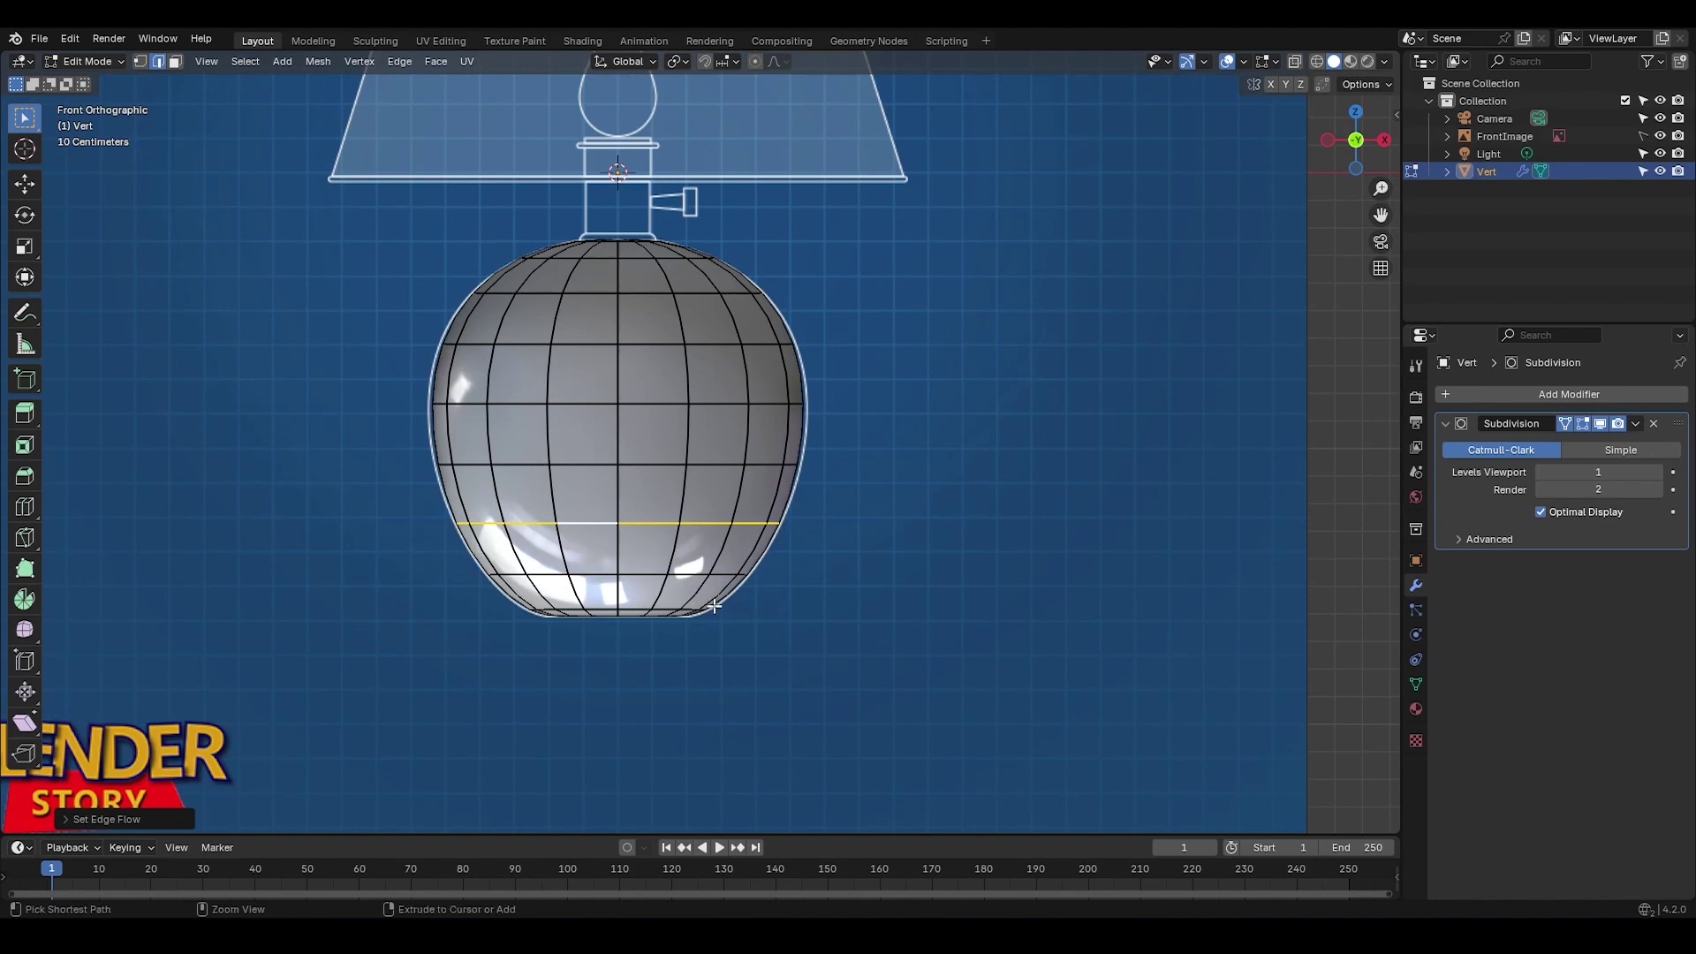
pyautogui.scroll(3, 730, 529)
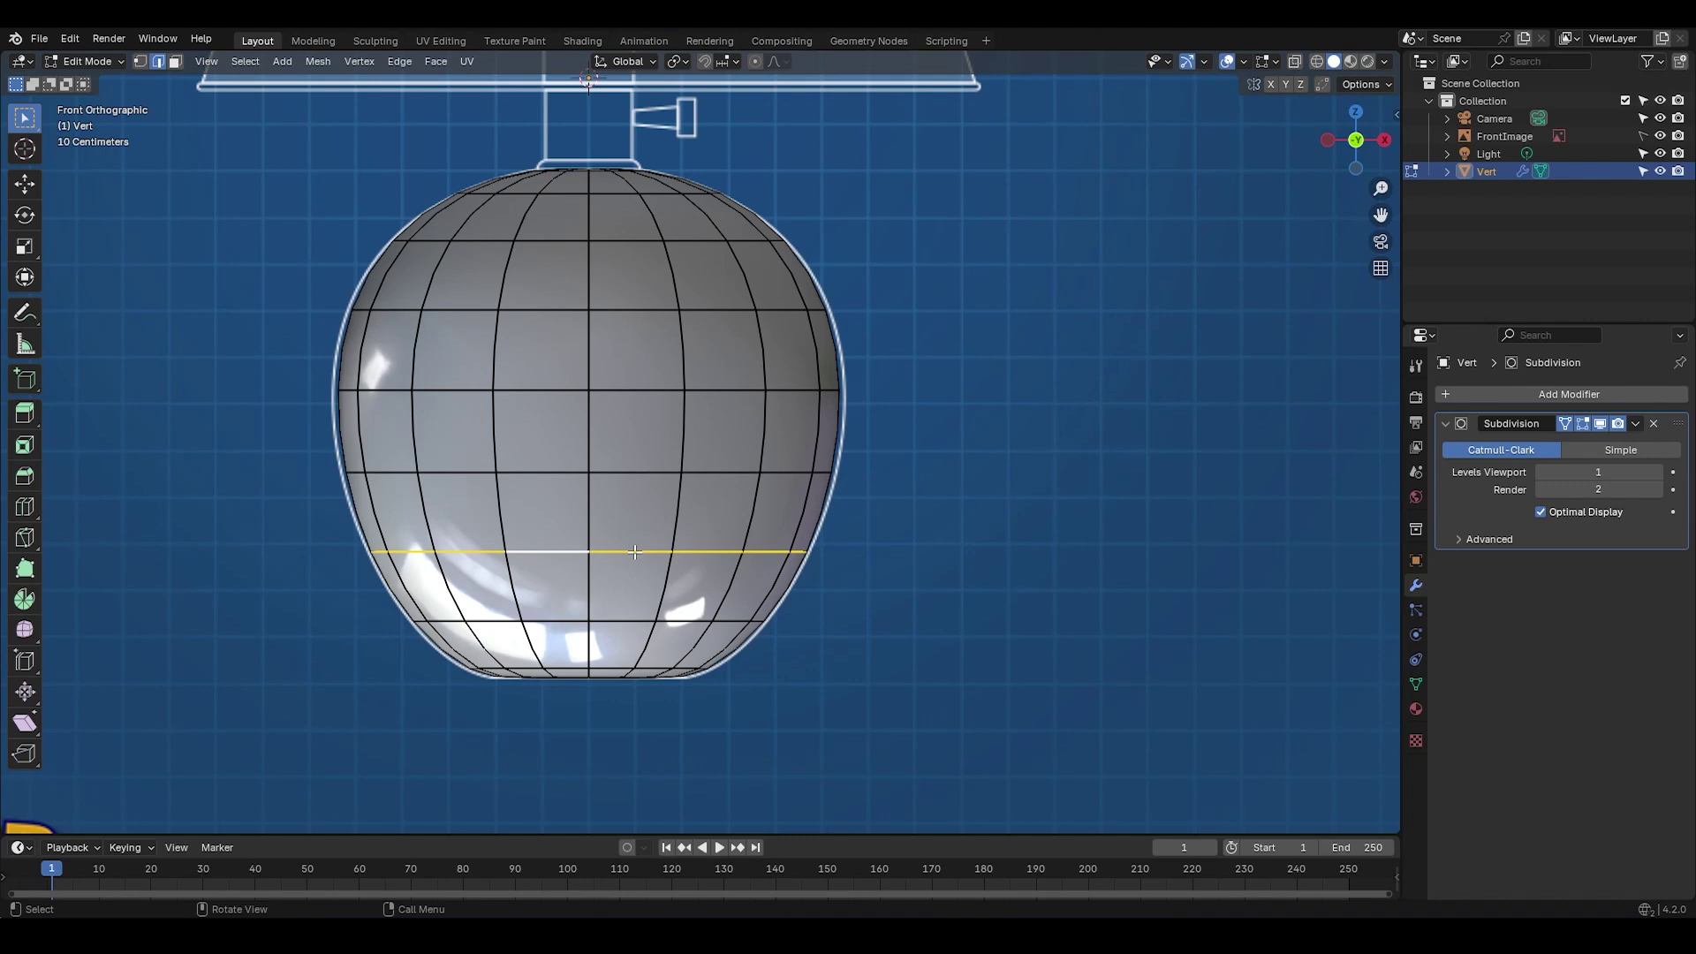
pyautogui.hotkey('ctrl', 'z')
pyautogui.hotkey('ctrl', 'z')
pyautogui.moveTo(638, 548); pyautogui.dragTo(697, 560, button='middle')
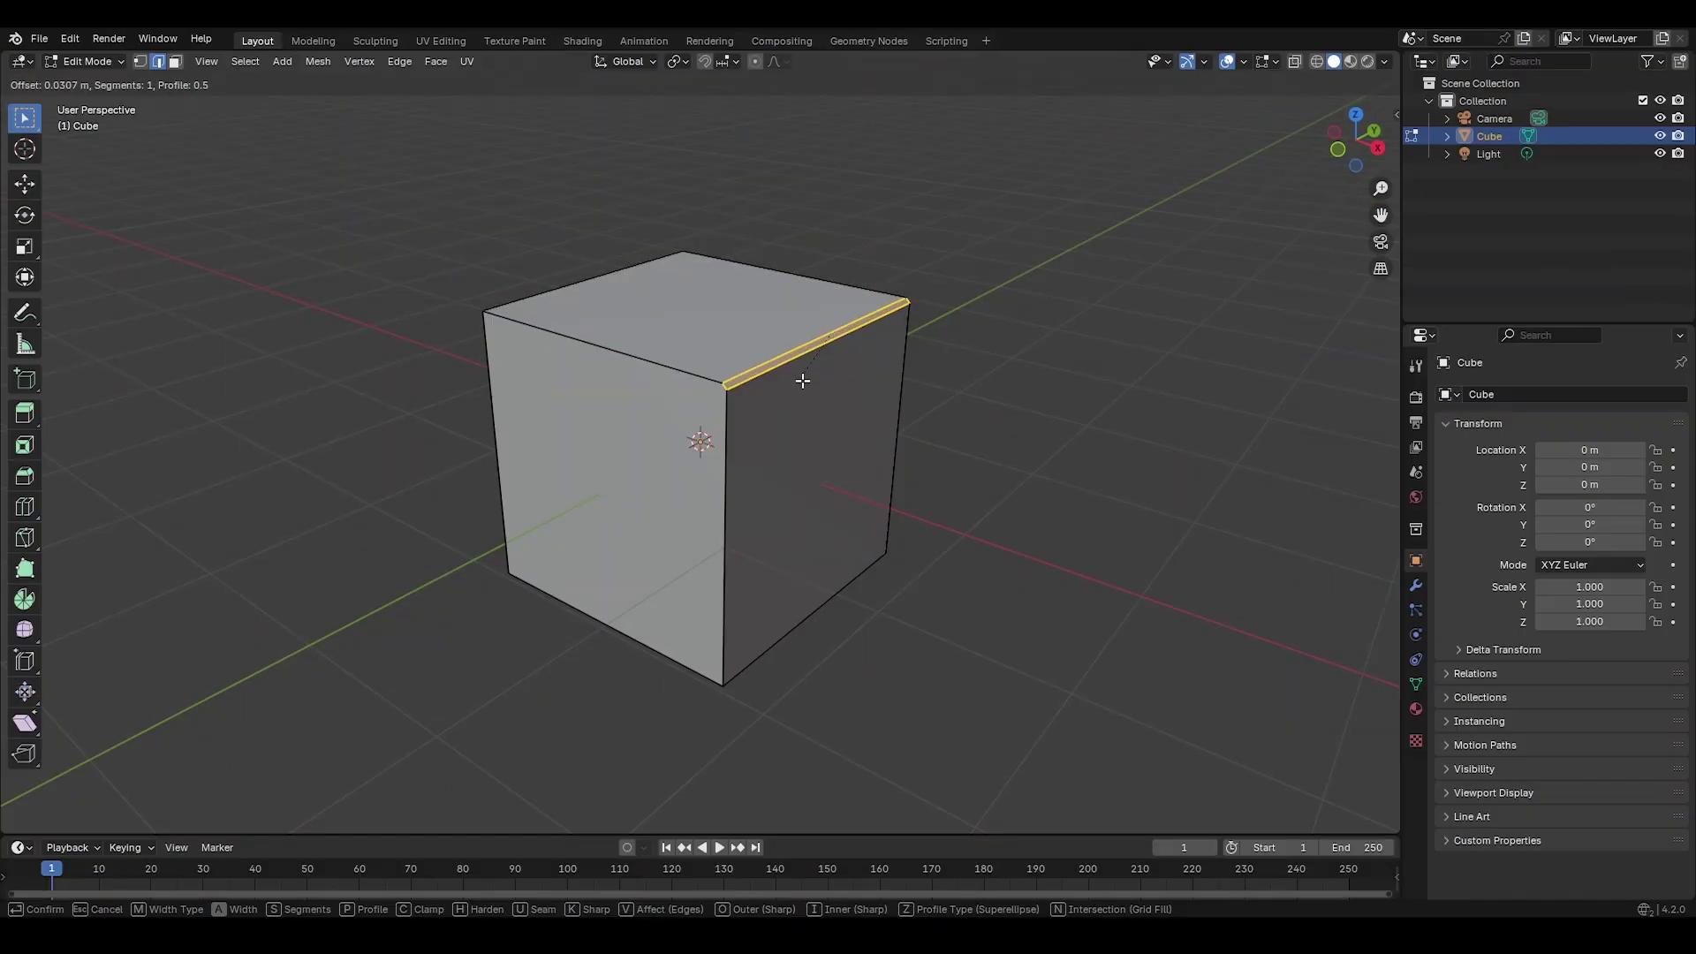
# Step: Bevel the cube's top edge into a rounded multi-segment bevel and dissolve its middle edge
pyautogui.hotkey('ctrl', 'b')
pyautogui.scroll(4, 831, 463)
pyautogui.click(839, 483)
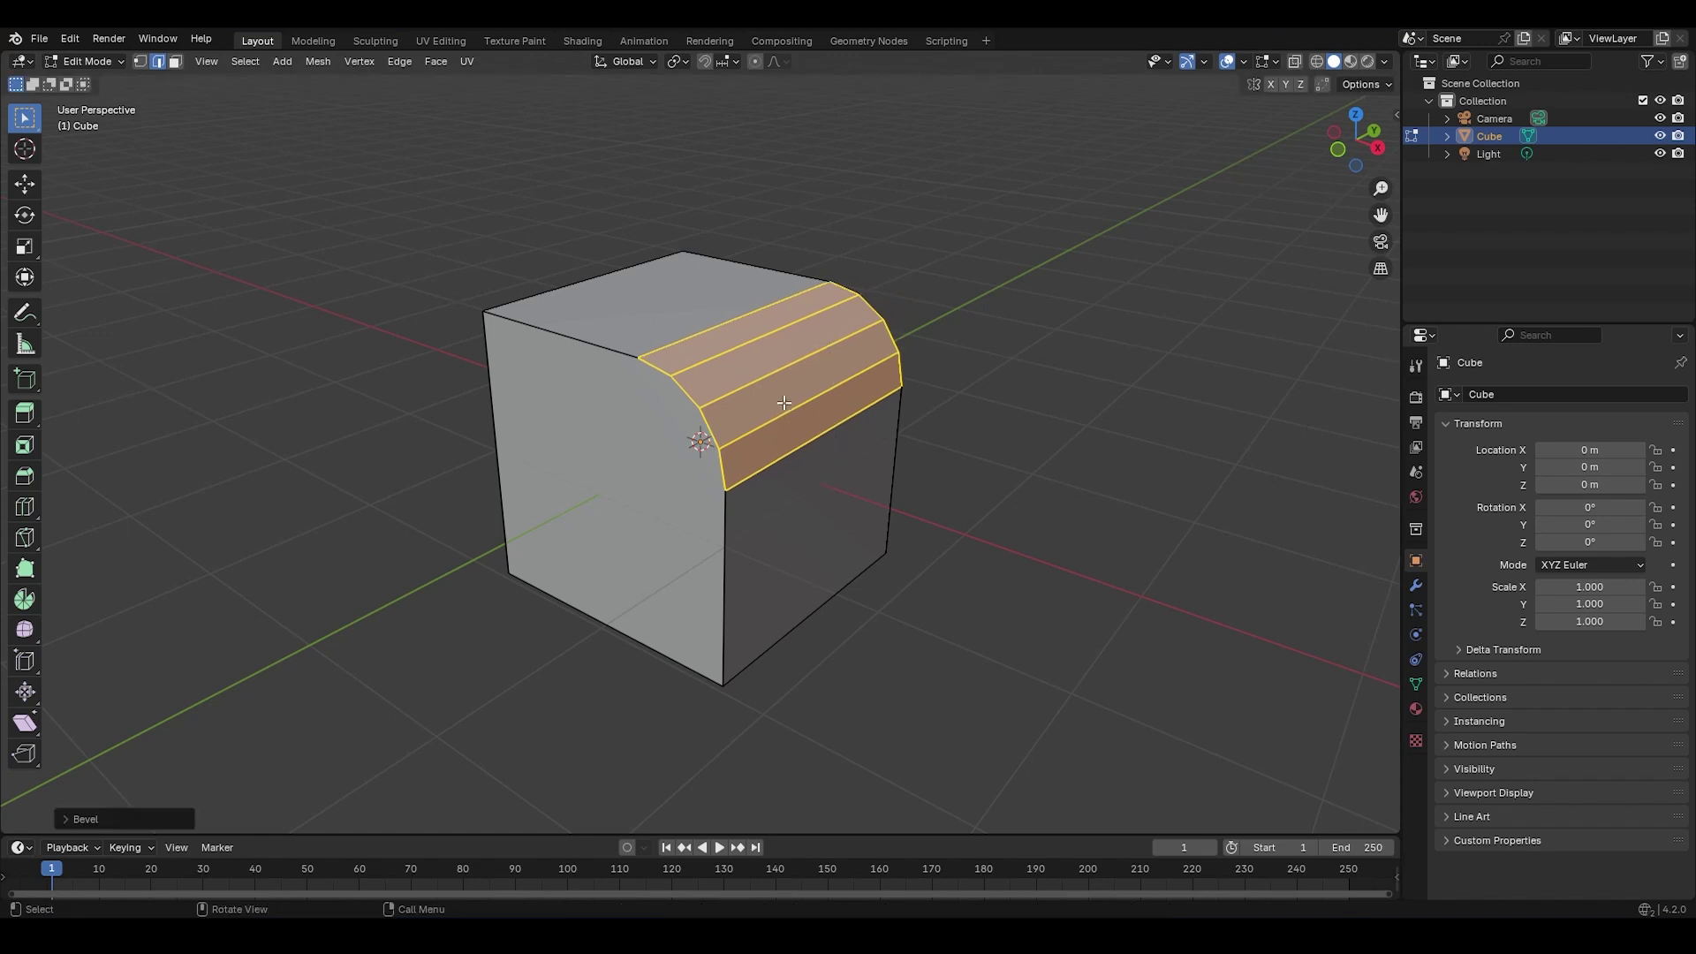
pyautogui.click(772, 382)
pyautogui.press('x')
pyautogui.click(757, 483)
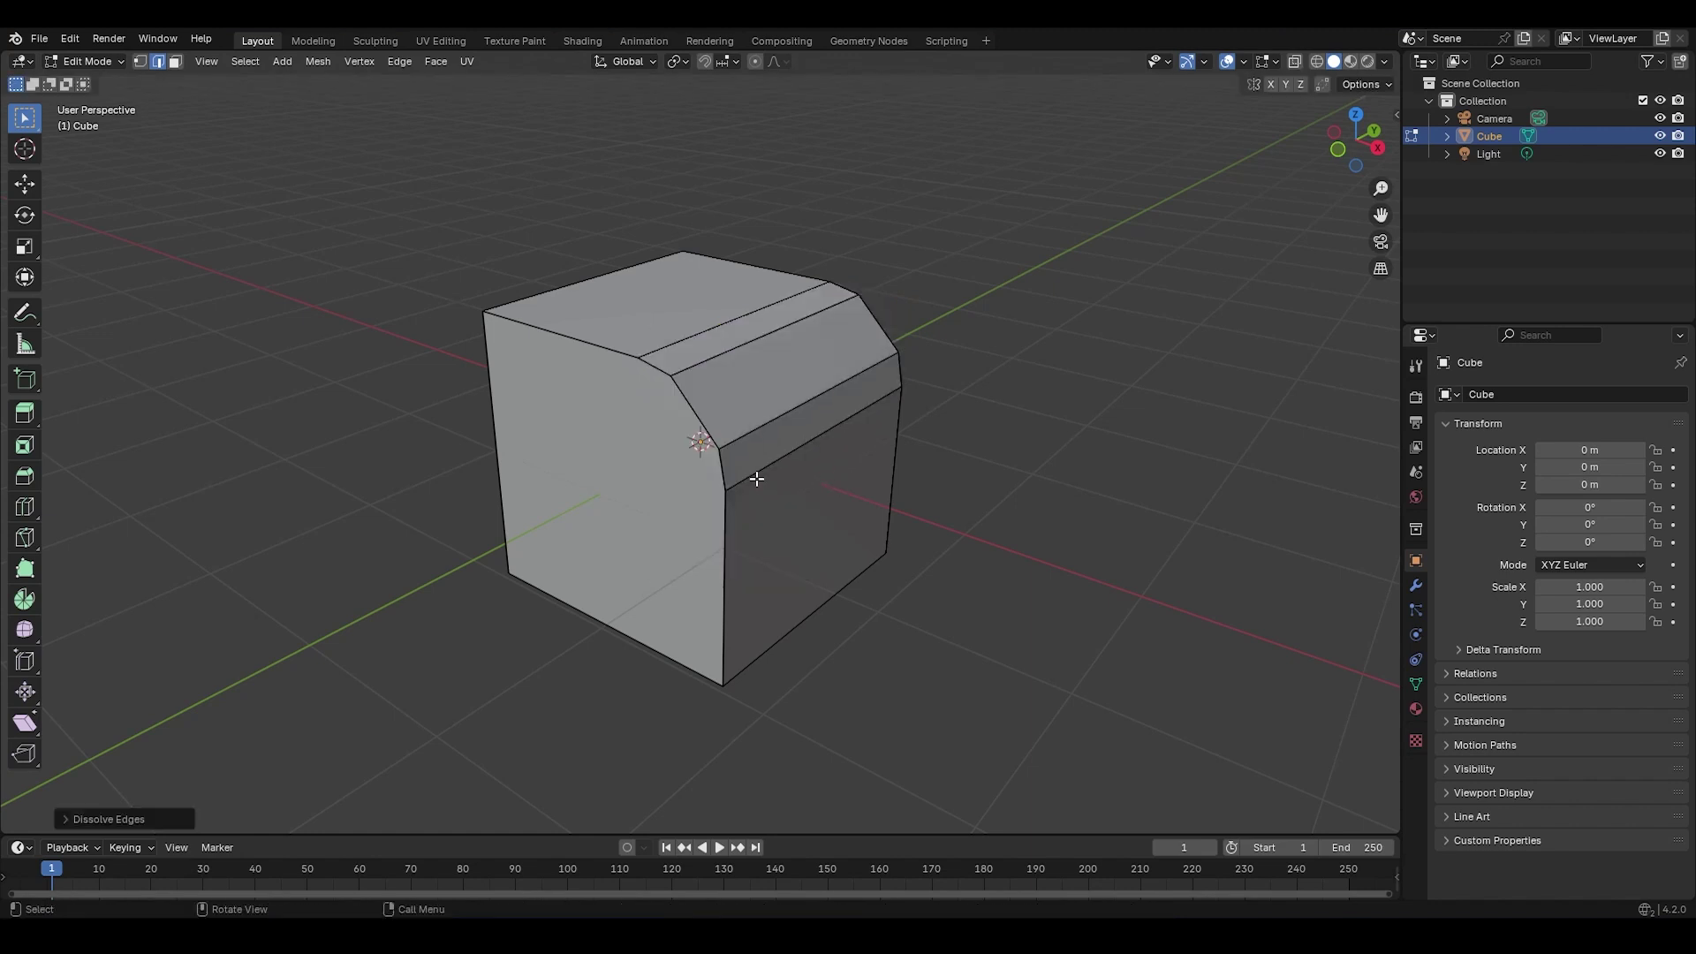
# Step: Add a loop cut across the bevel strip and relax it with Set Flow
pyautogui.hotkey('ctrl', 'r')
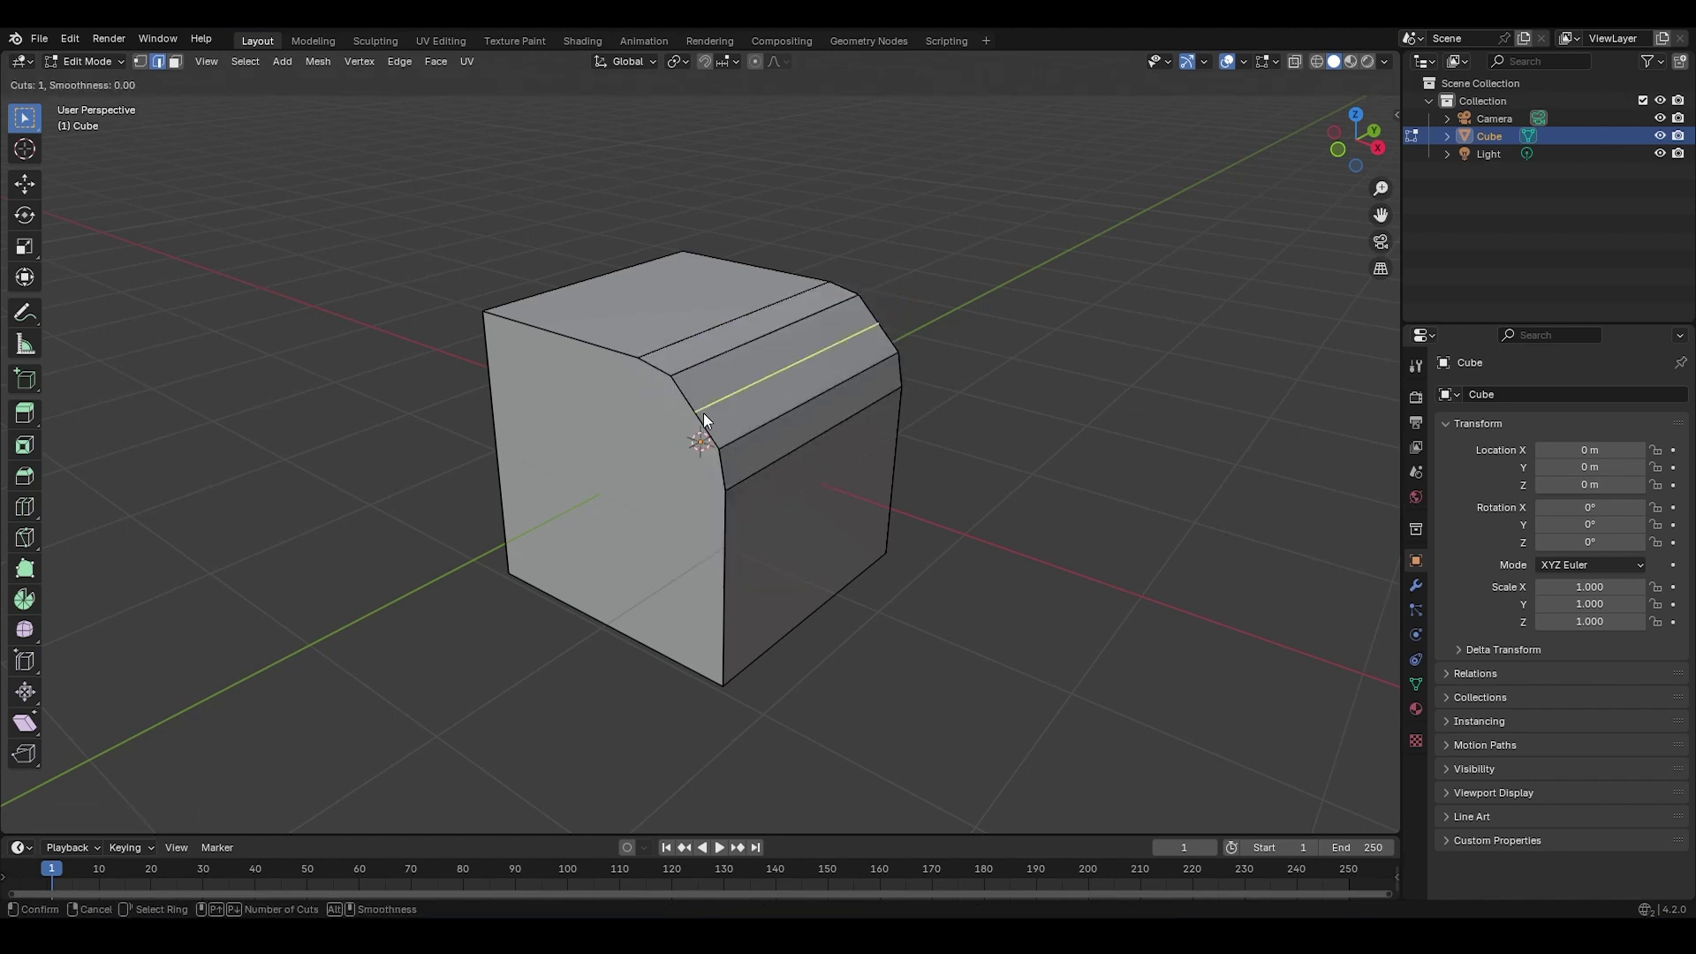
pyautogui.click(706, 415)
pyautogui.click(709, 417)
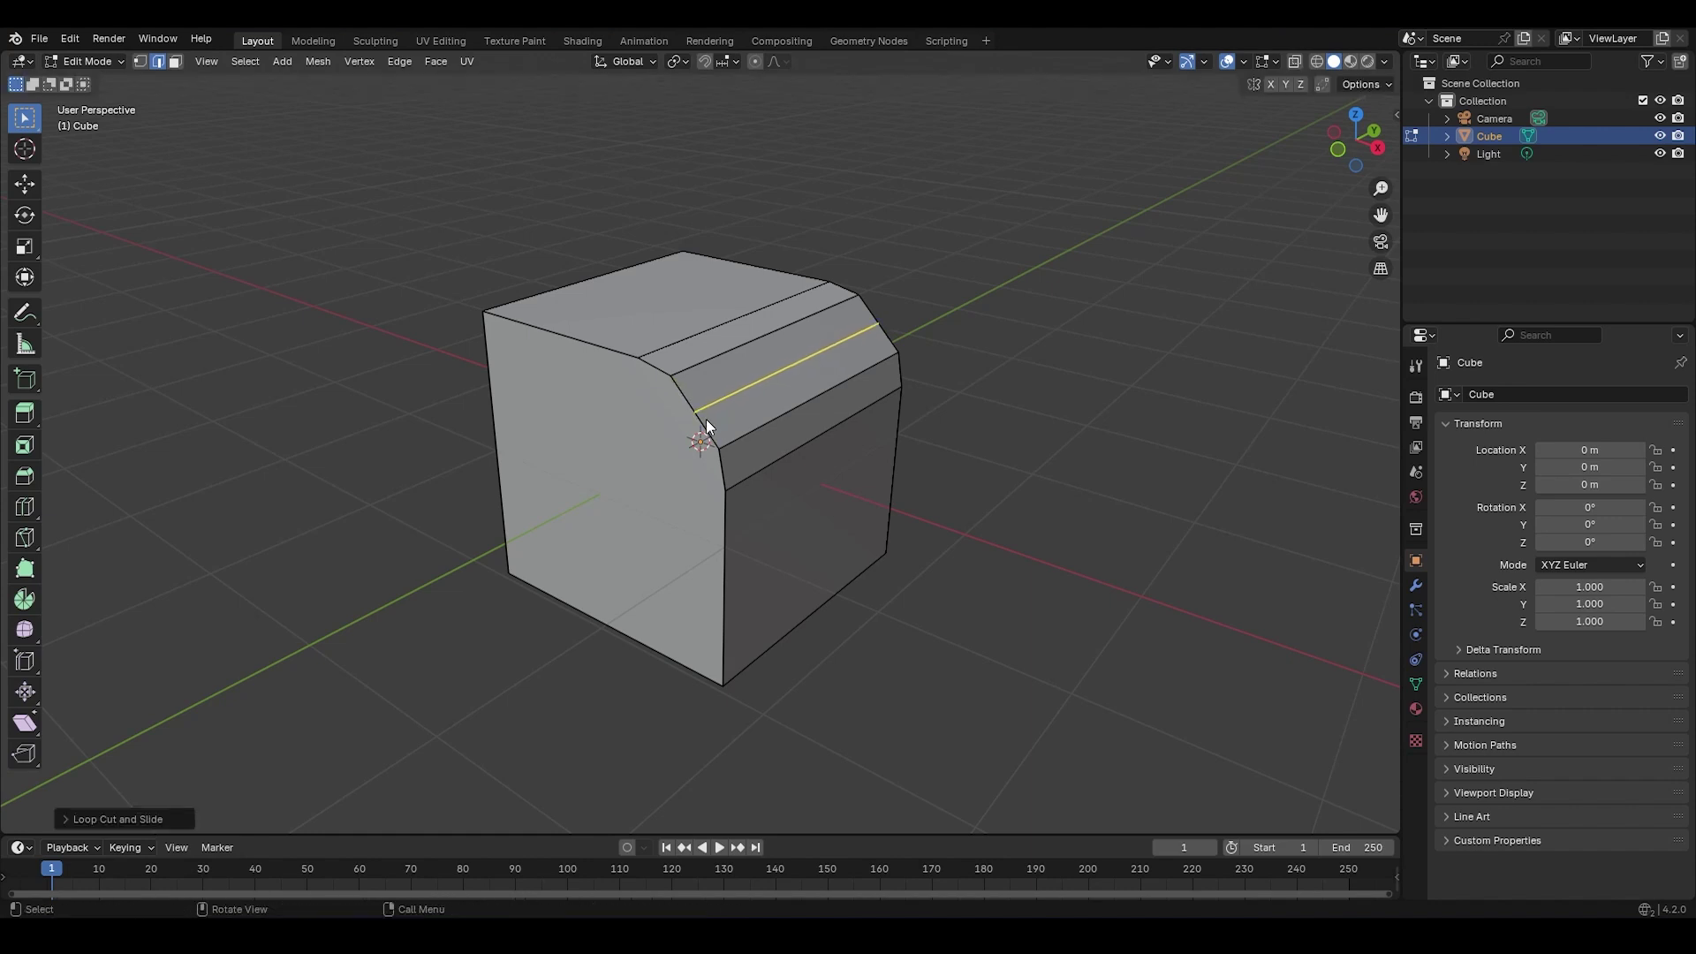
pyautogui.rightClick(565, 359)
pyautogui.moveTo(549, 326)
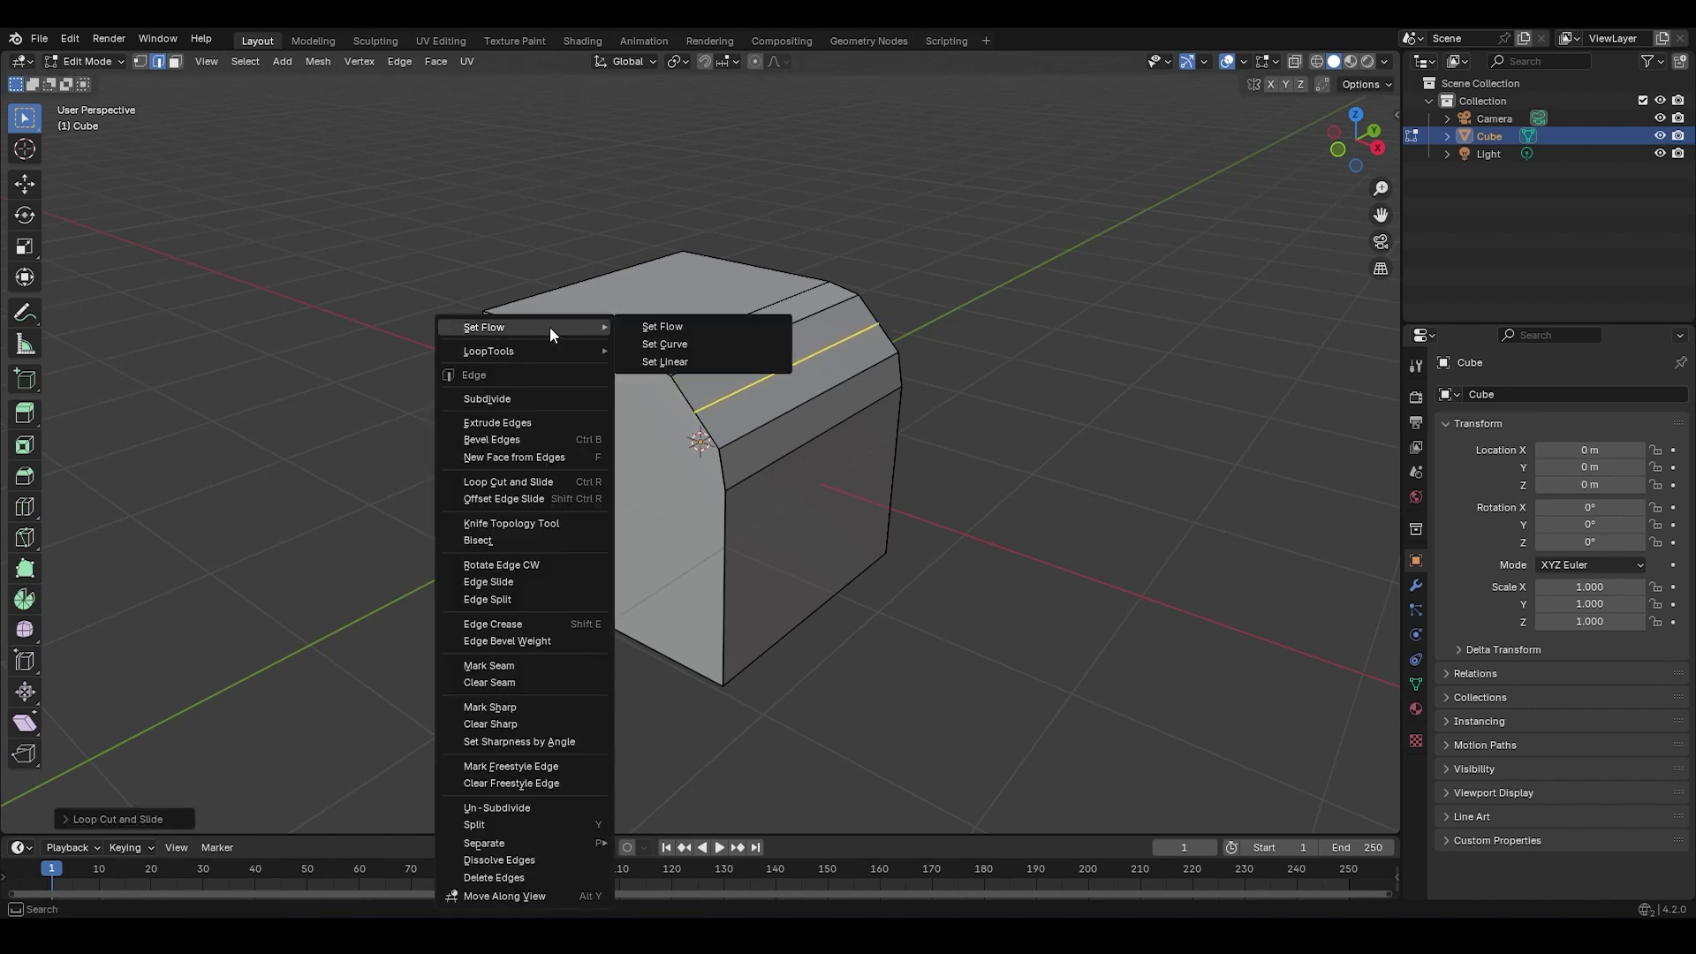
pyautogui.click(652, 326)
# Step: Return to the bulb sphere and select an edge loop around it
pyautogui.moveTo(670, 386); pyautogui.dragTo(685, 374, button='middle')
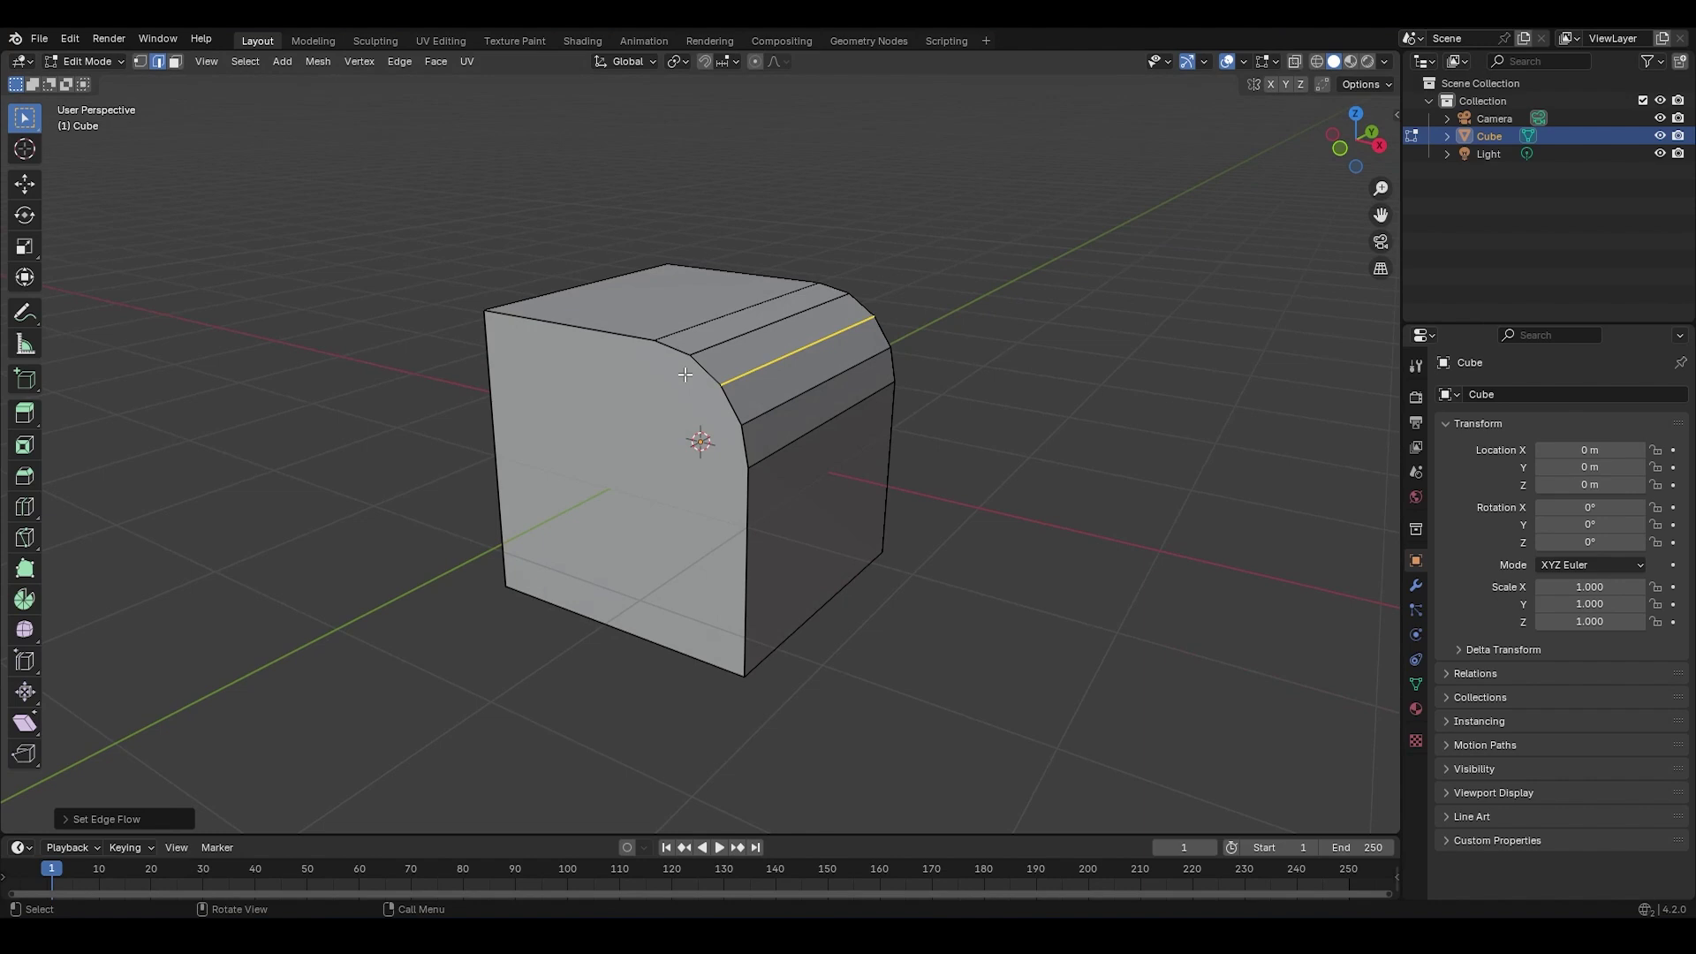
pyautogui.press('KP_1')
pyautogui.scroll(2, 910, 300)
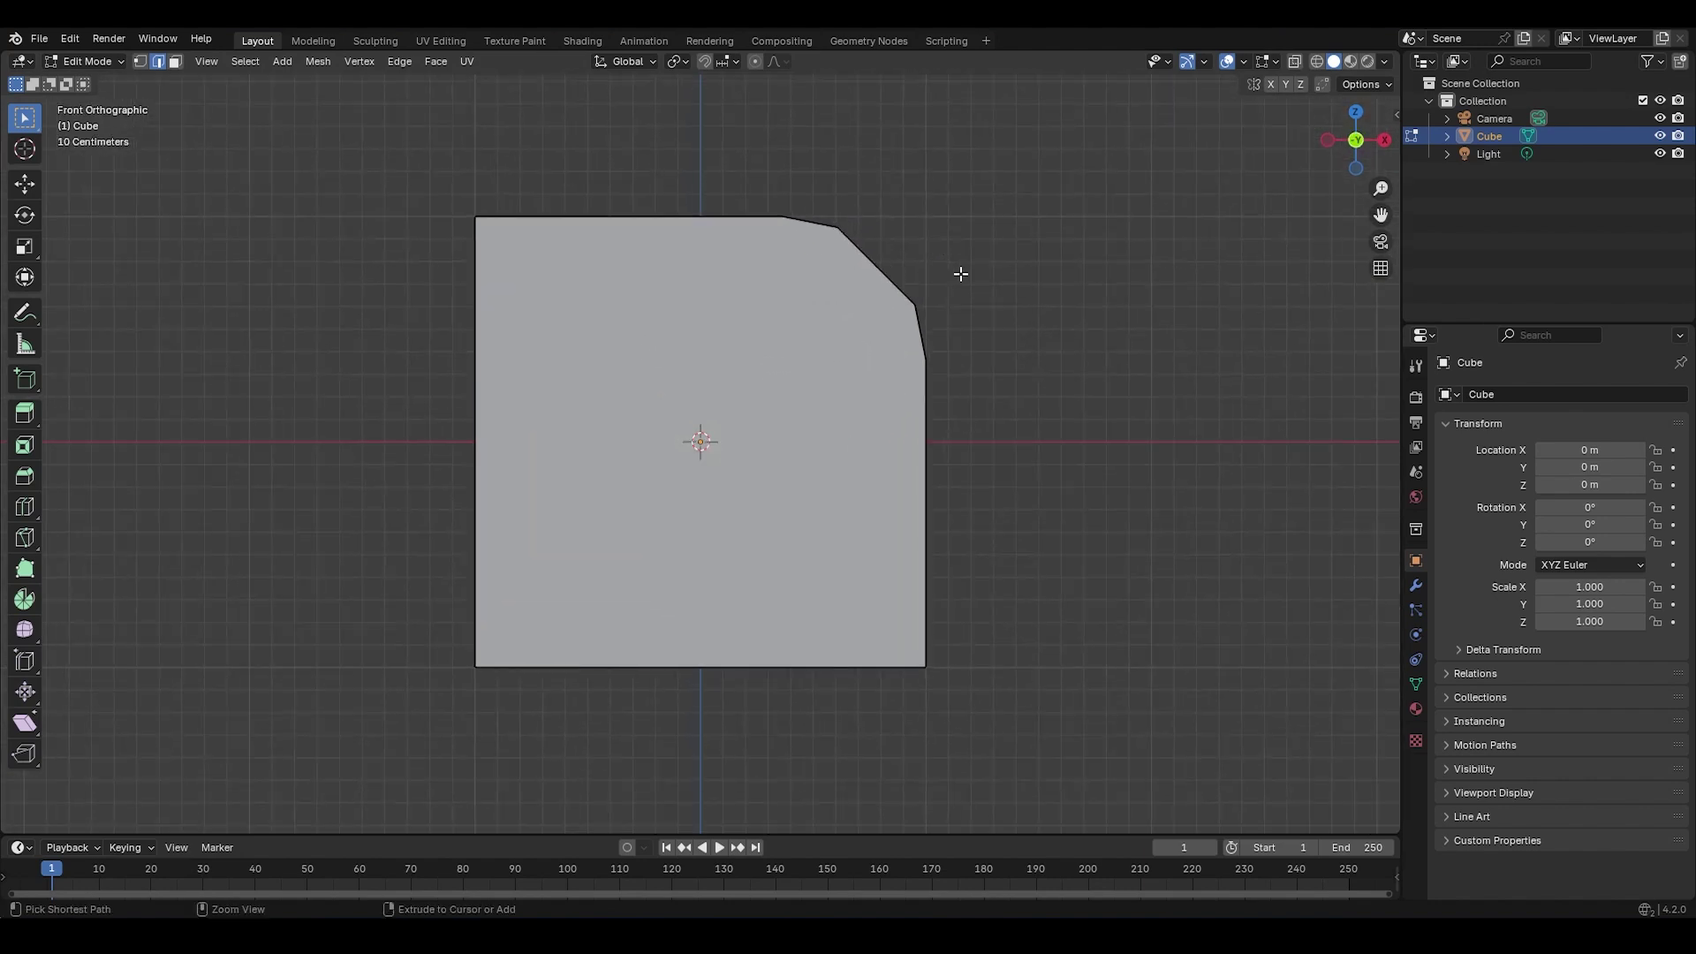
pyautogui.scroll(1, 961, 274)
pyautogui.moveTo(1011, 358); pyautogui.dragTo(996, 466, button='middle')
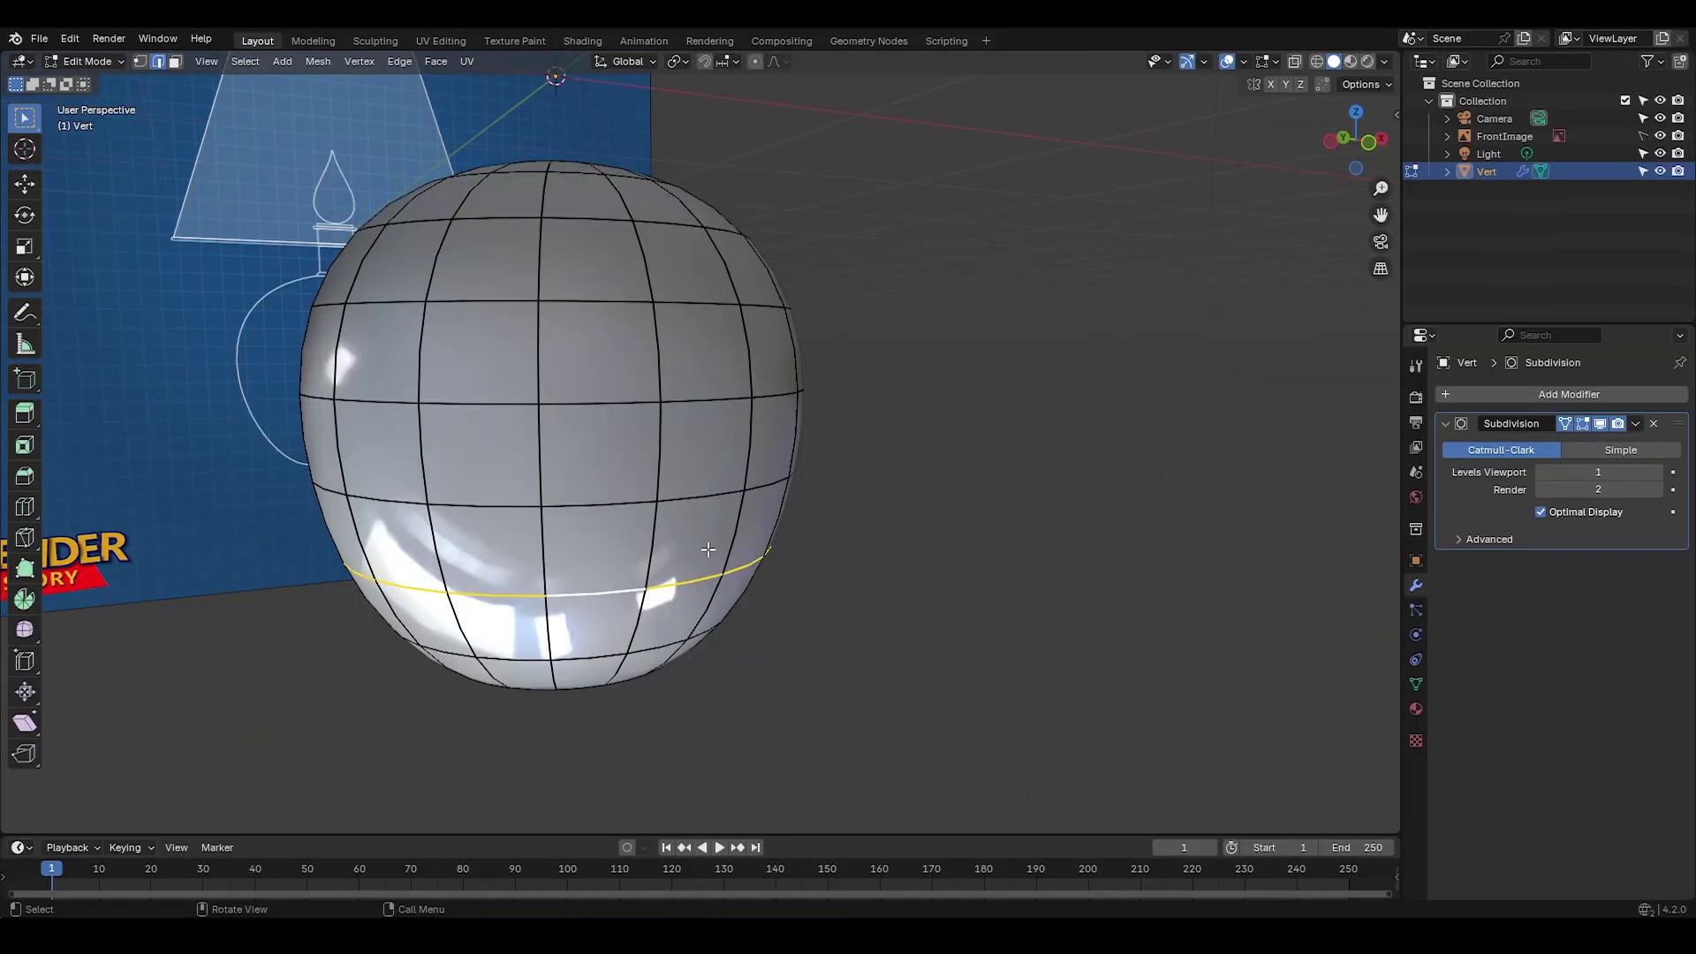
pyautogui.keyDown('alt'); pyautogui.click(738, 501); pyautogui.keyUp('alt')
# Step: Apply Set Flow to the selected sphere loop and repeat it on several more loops
pyautogui.rightClick(739, 501)
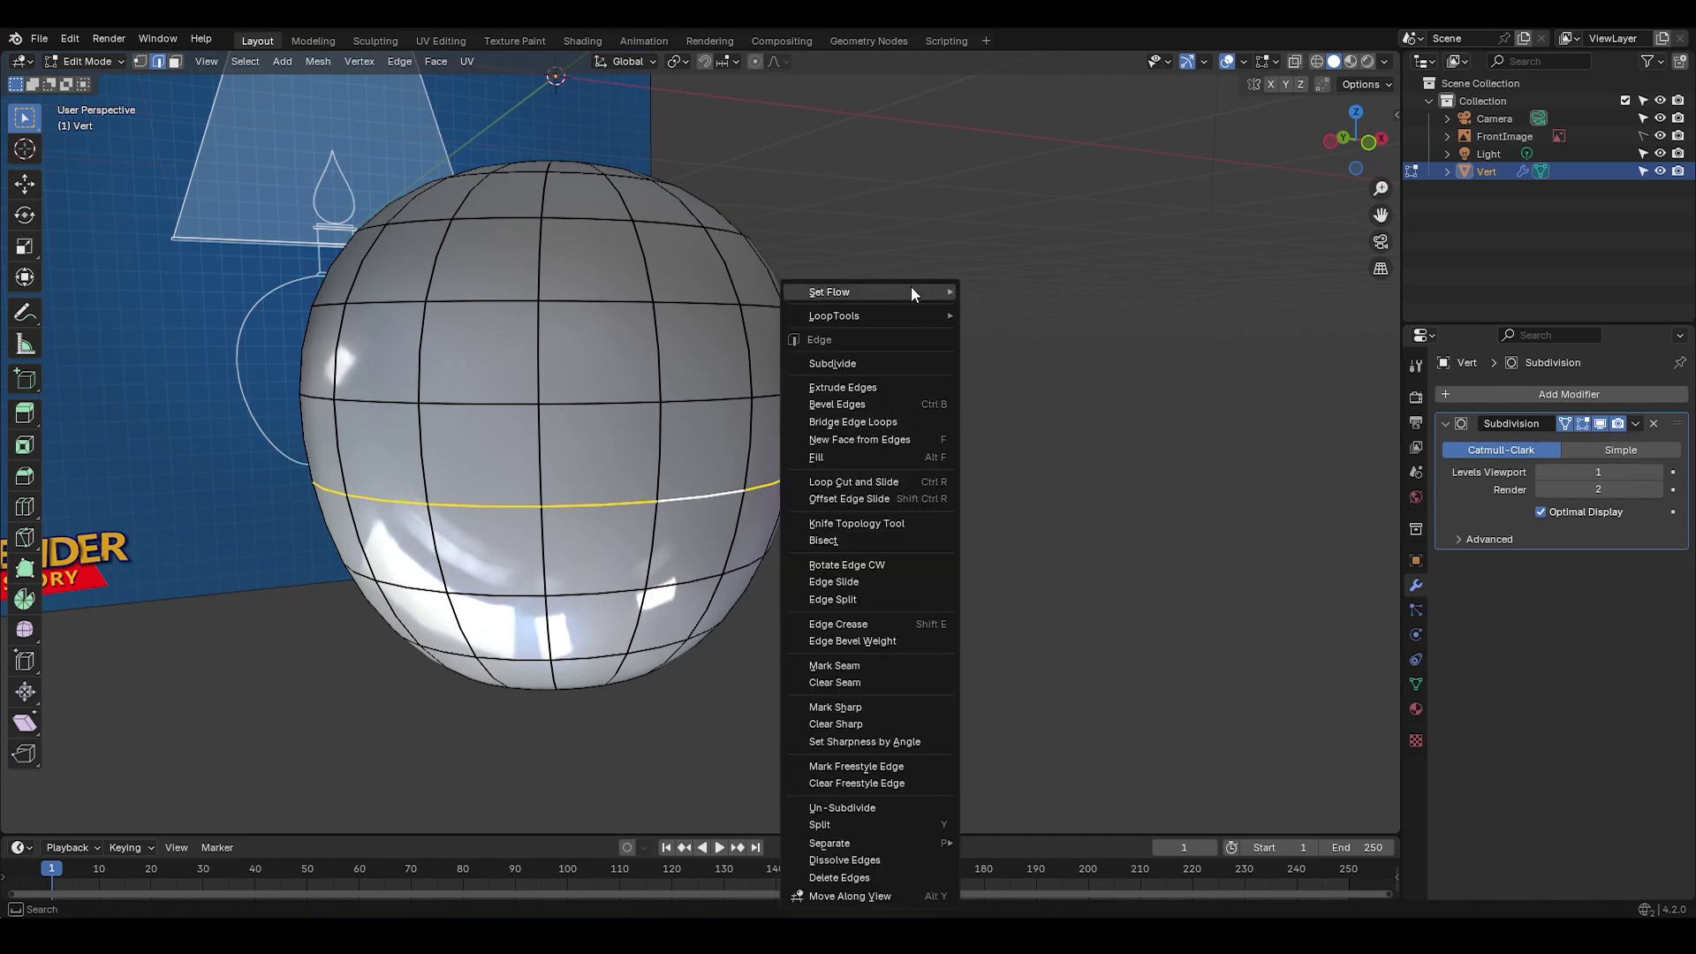
pyautogui.click(995, 286)
pyautogui.keyDown('alt'); pyautogui.click(792, 403); pyautogui.keyUp('alt')
pyautogui.hotkey('shift', 'r')
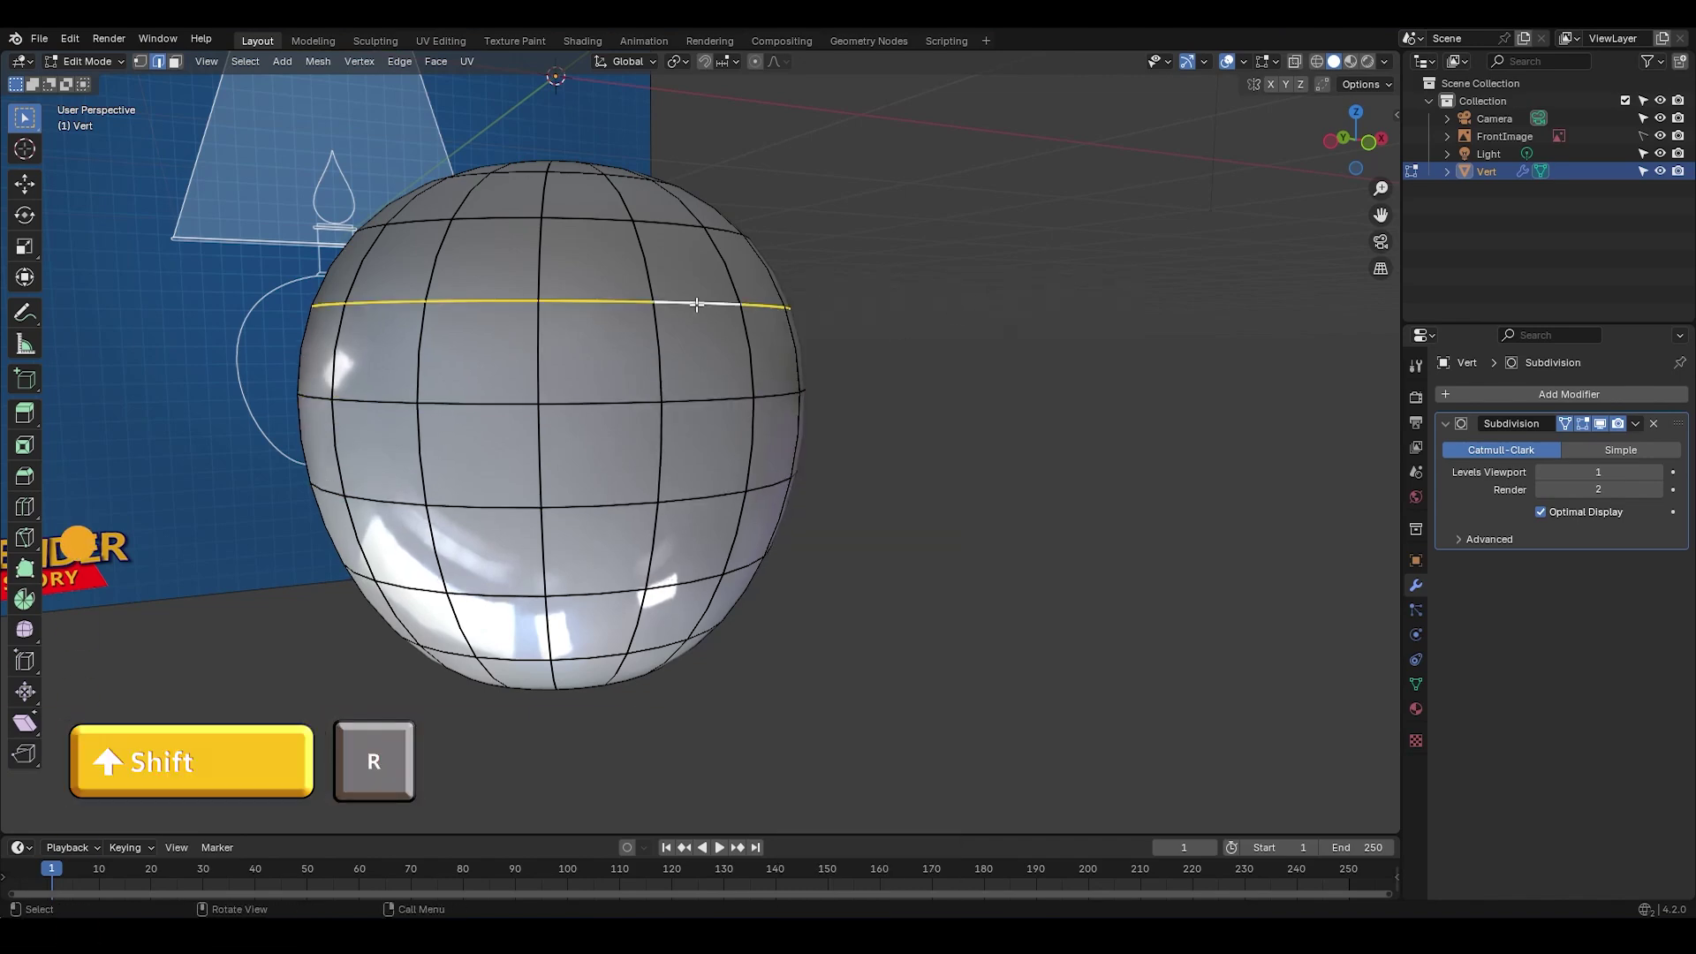
pyautogui.moveTo(792, 403); pyautogui.dragTo(615, 594, button='middle')
pyautogui.hotkey('shift', 'r')
pyautogui.keyDown('alt'); pyautogui.click(615, 594); pyautogui.keyUp('alt')
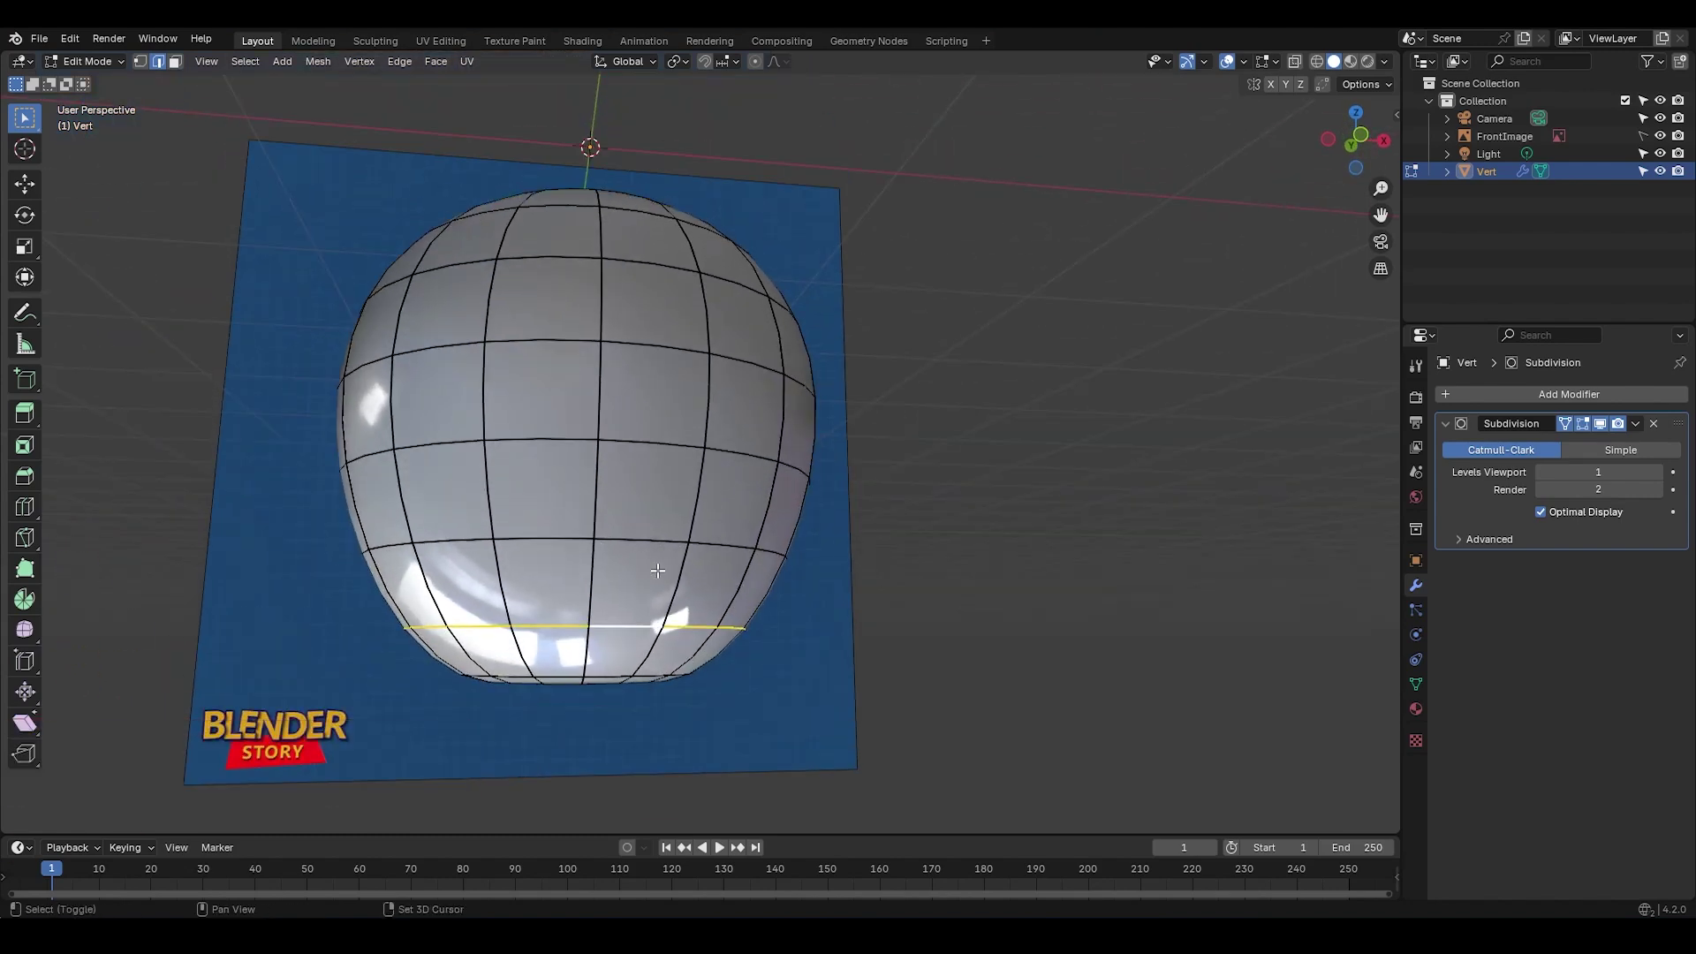
pyautogui.hotkey('shift', 'r')
pyautogui.press('KP_1')
pyautogui.hotkey('shift', 'r')
pyautogui.hotkey('shift', 'r')
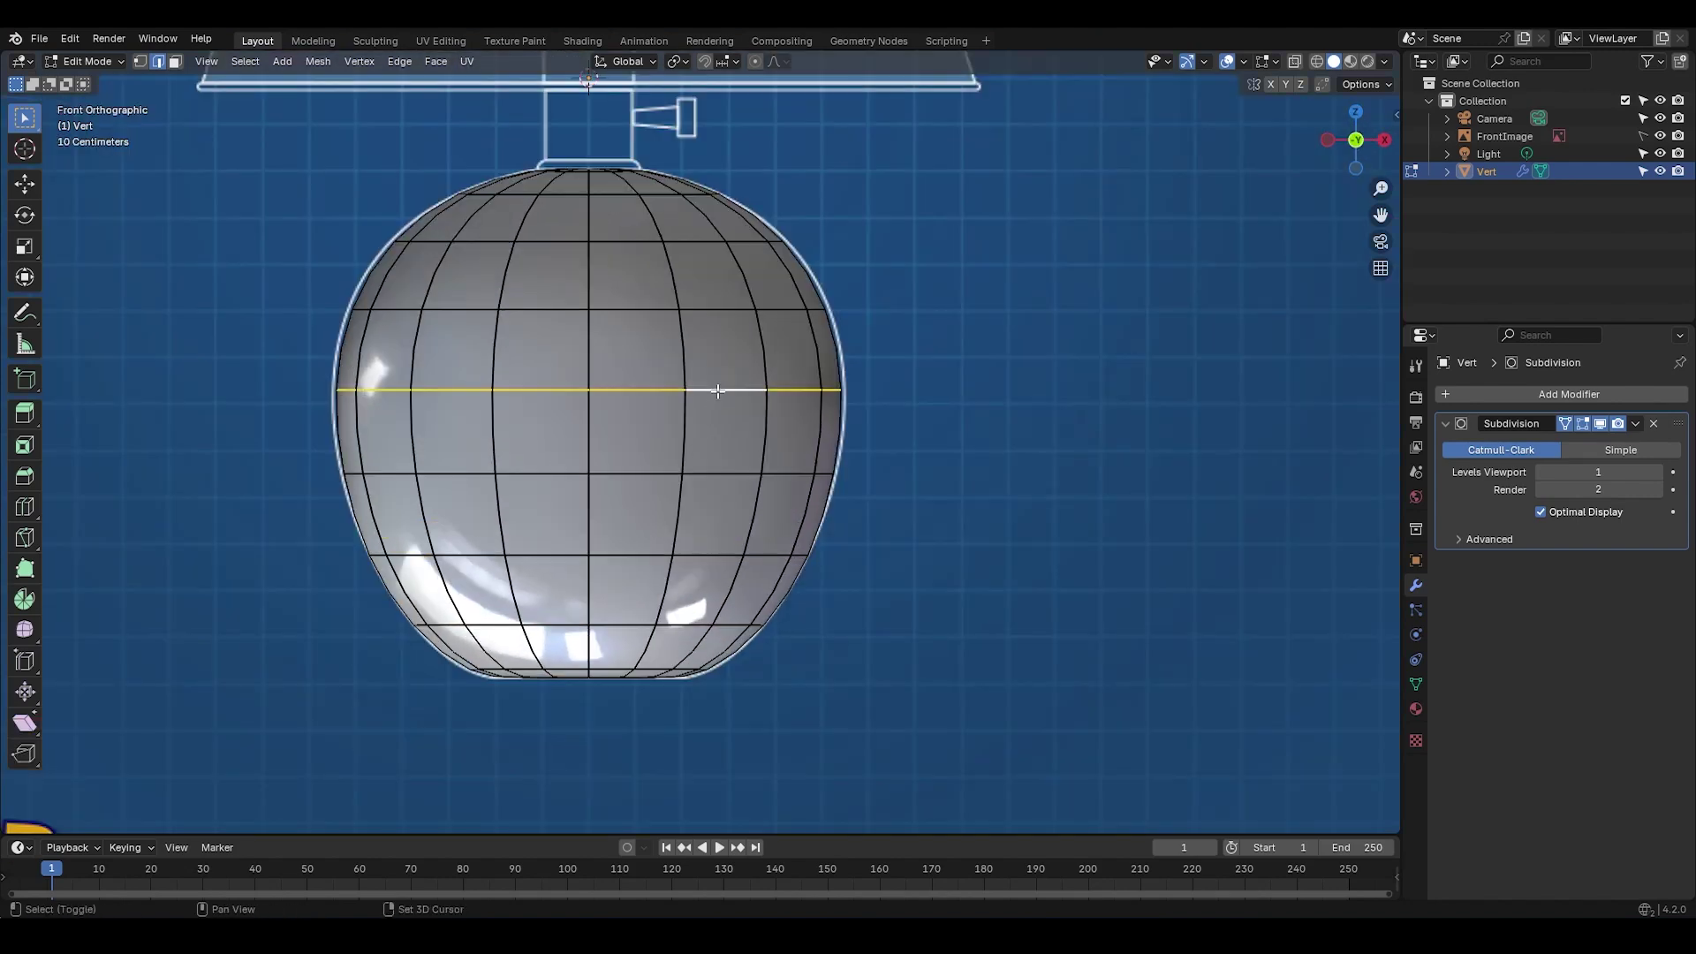
pyautogui.hotkey('shift', 'r')
pyautogui.moveTo(678, 369); pyautogui.dragTo(681, 422, button='middle')
# Step: In object mode, set the Subdivision modifier's viewport level to 2
pyautogui.press('Tab')
pyautogui.click(877, 416)
pyautogui.click(1648, 471)
pyautogui.moveTo(891, 474); pyautogui.dragTo(740, 477, button='middle')
# Step: Delete the ring of faces at the sphere's top pole to open a hole
pyautogui.scroll(4, 738, 470)
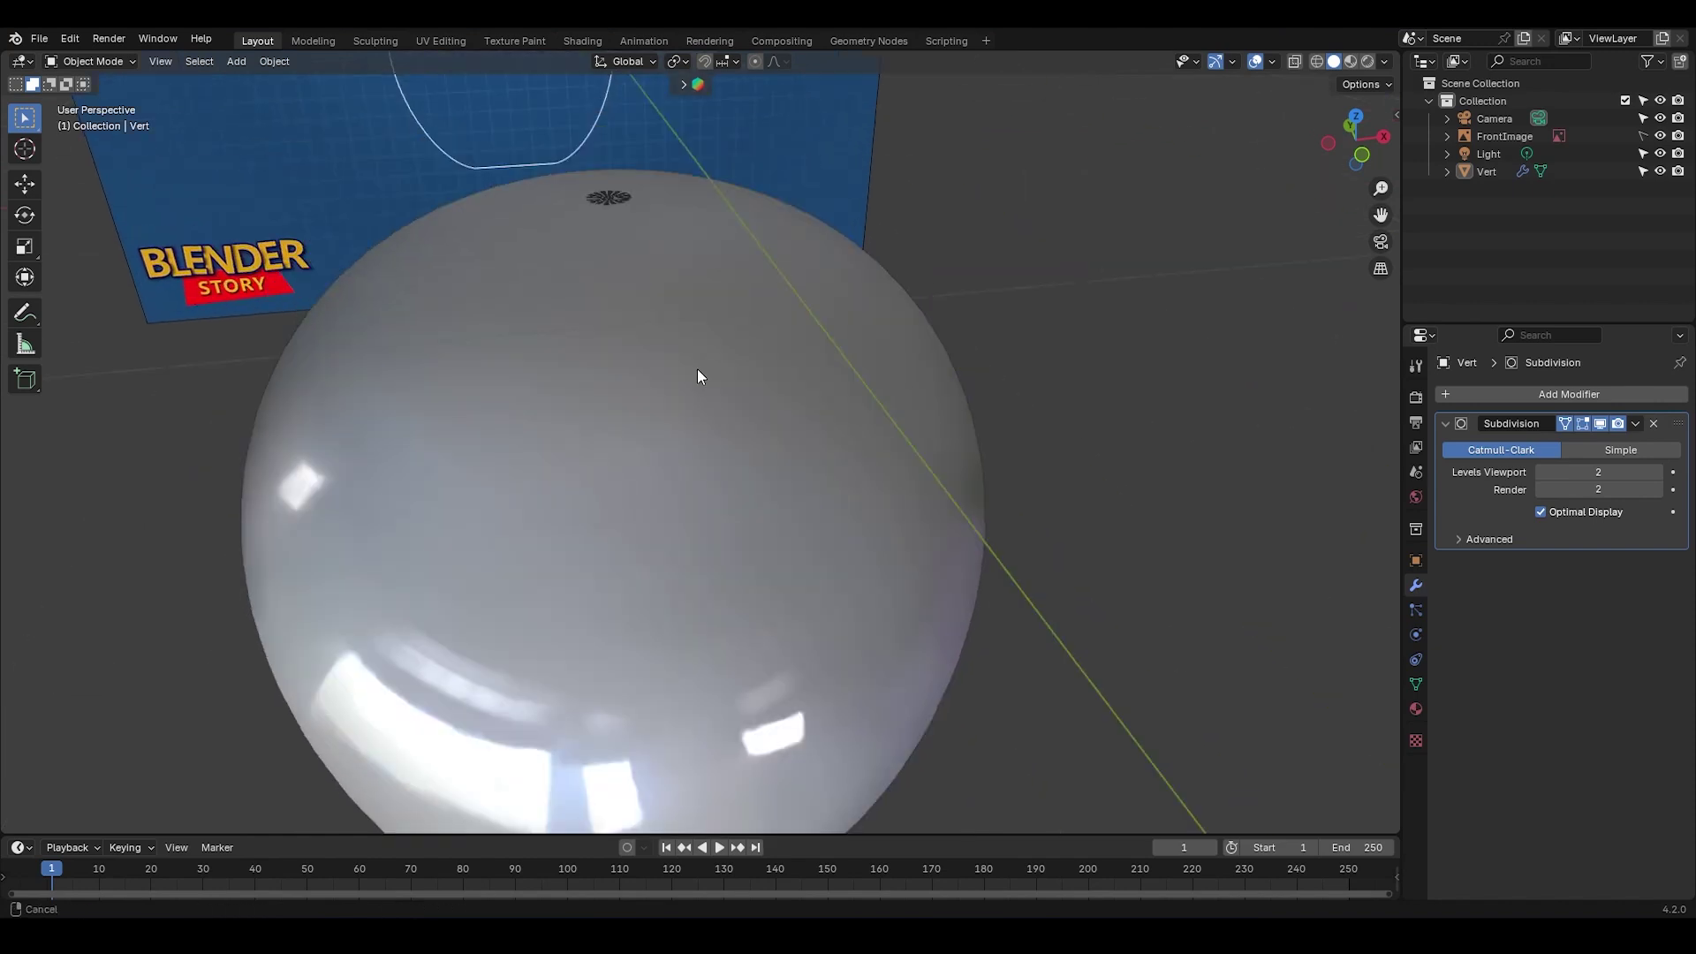
pyautogui.press('Tab')
pyautogui.press('3')
pyautogui.press('c')
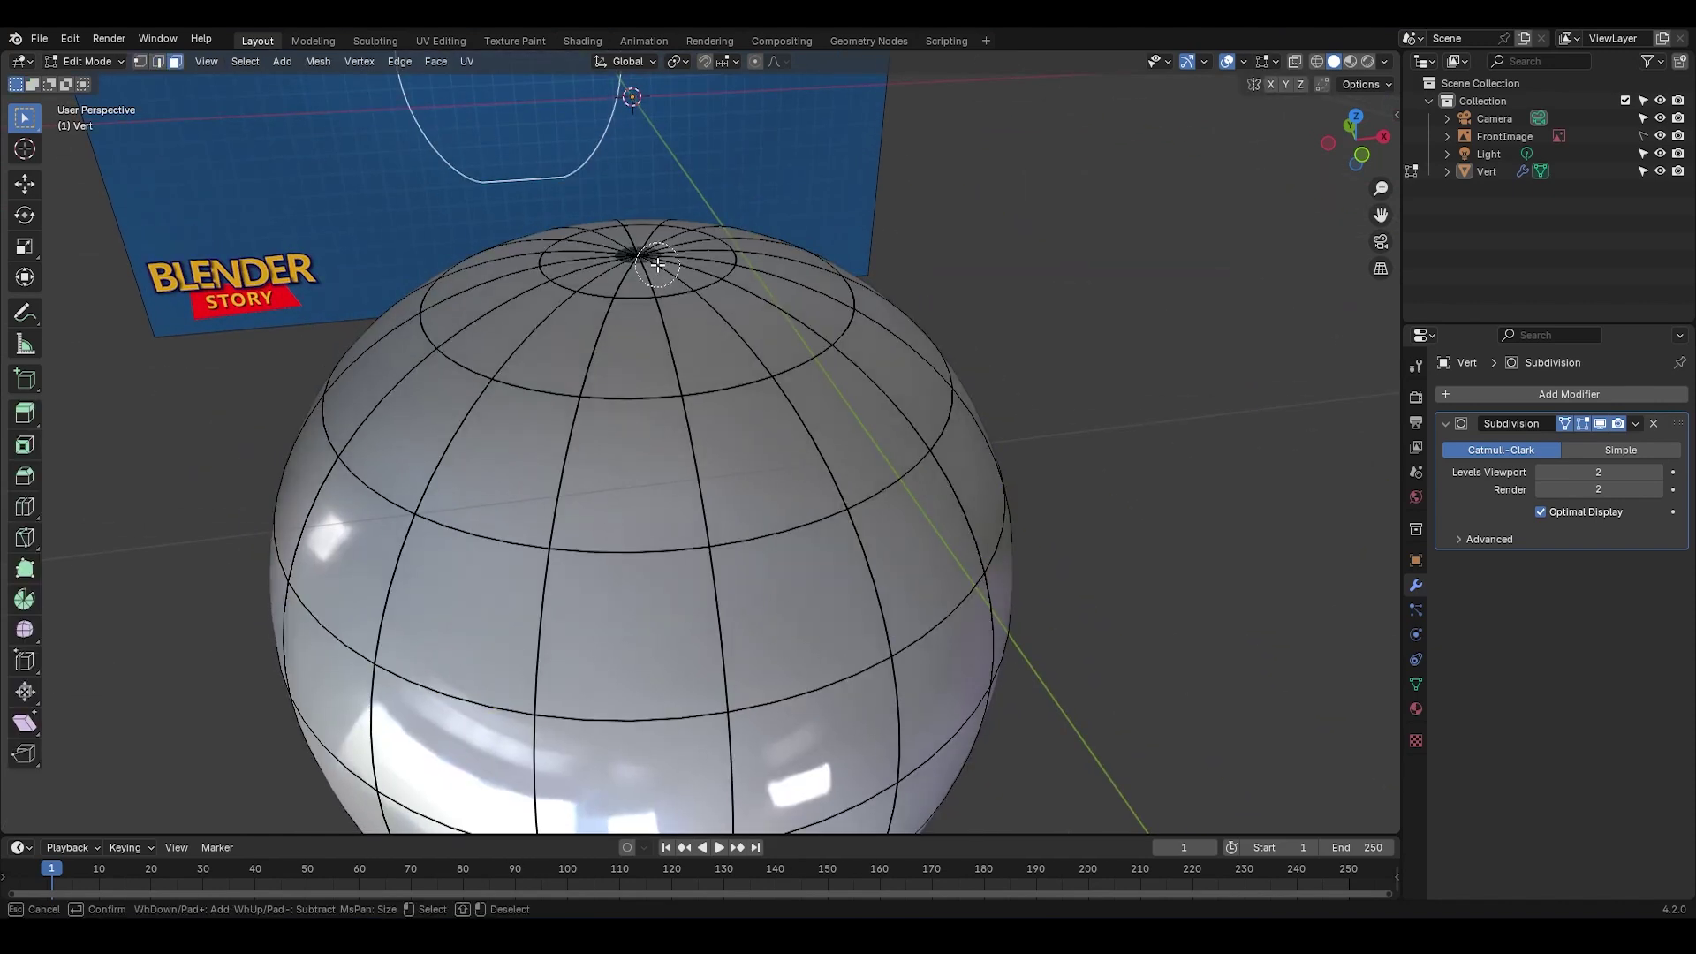
pyautogui.moveTo(658, 263); pyautogui.dragTo(642, 260)
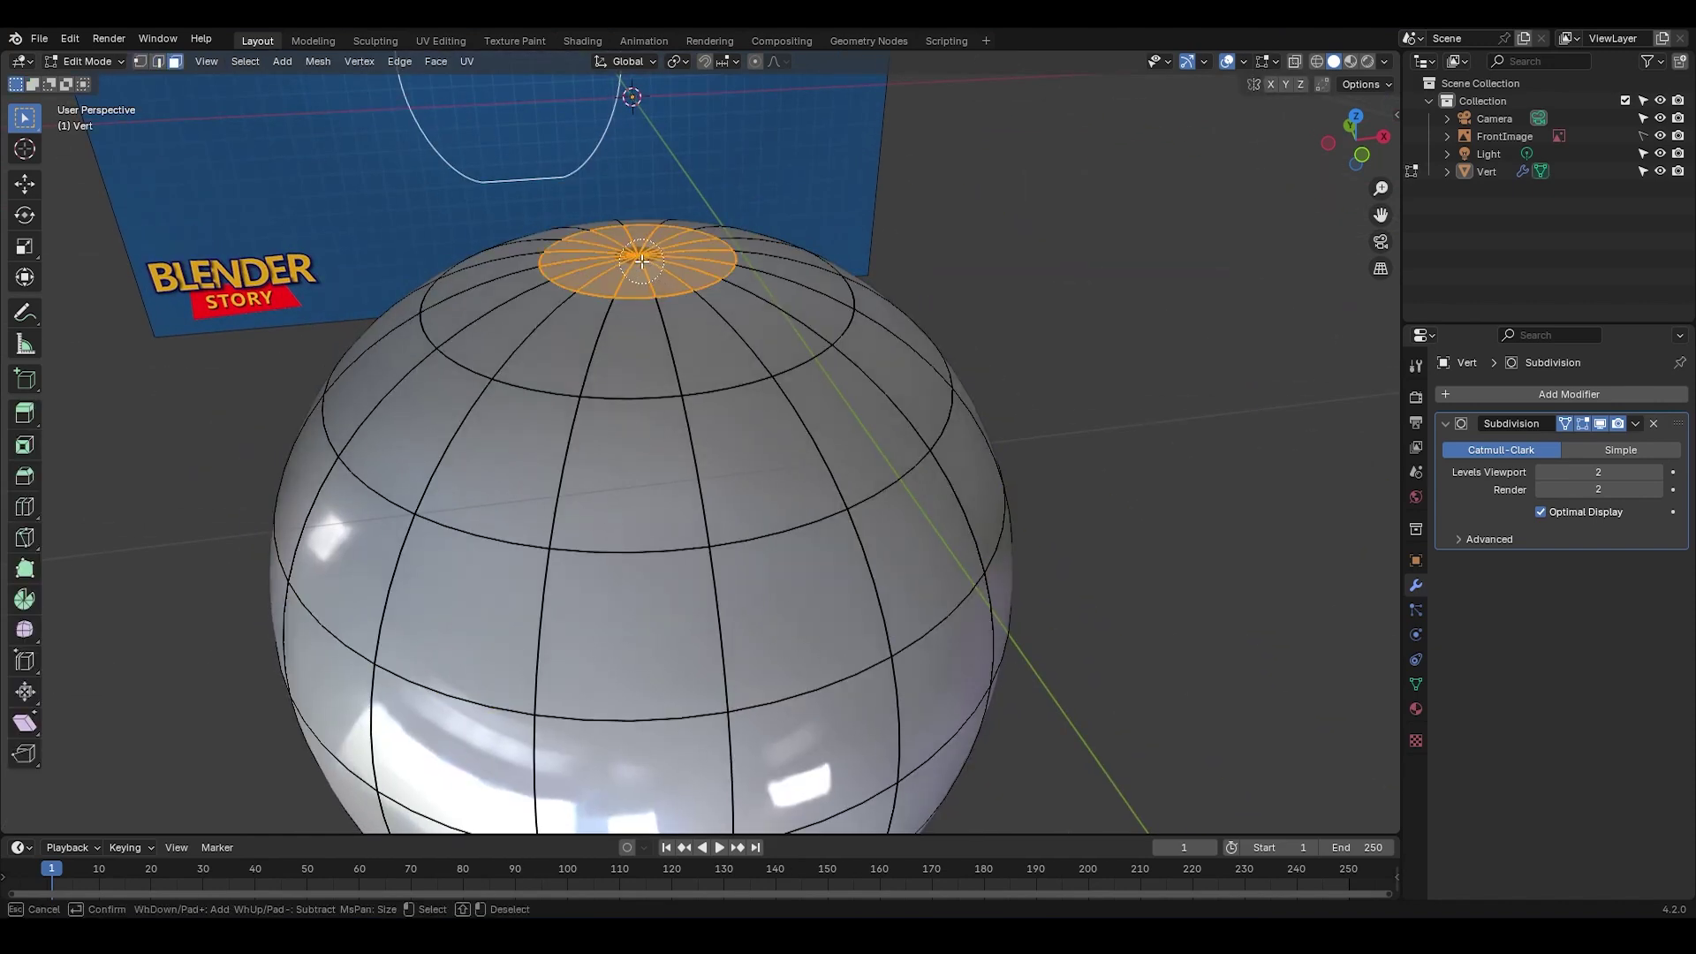
pyautogui.rightClick(641, 261)
pyautogui.press('x')
pyautogui.click(641, 261)
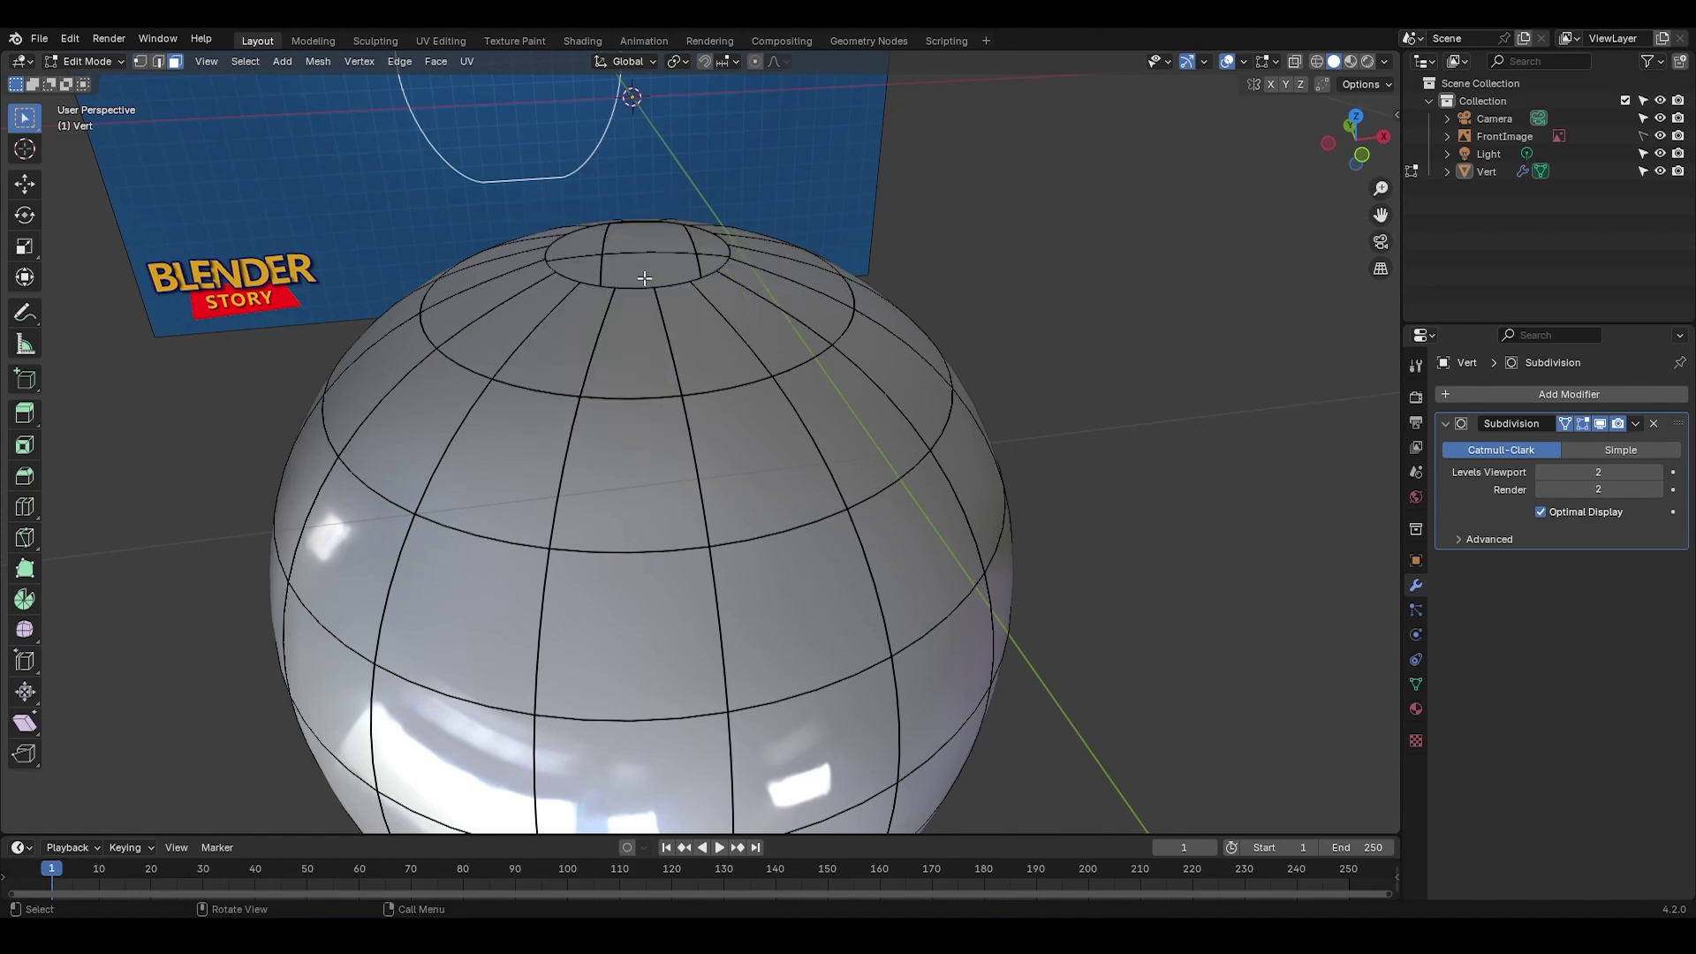
# Step: Select the top hole's rim loop and resize it slightly
pyautogui.press('2')
pyautogui.keyDown('alt'); pyautogui.click(644, 284); pyautogui.keyUp('alt')
pyautogui.press('KP_1')
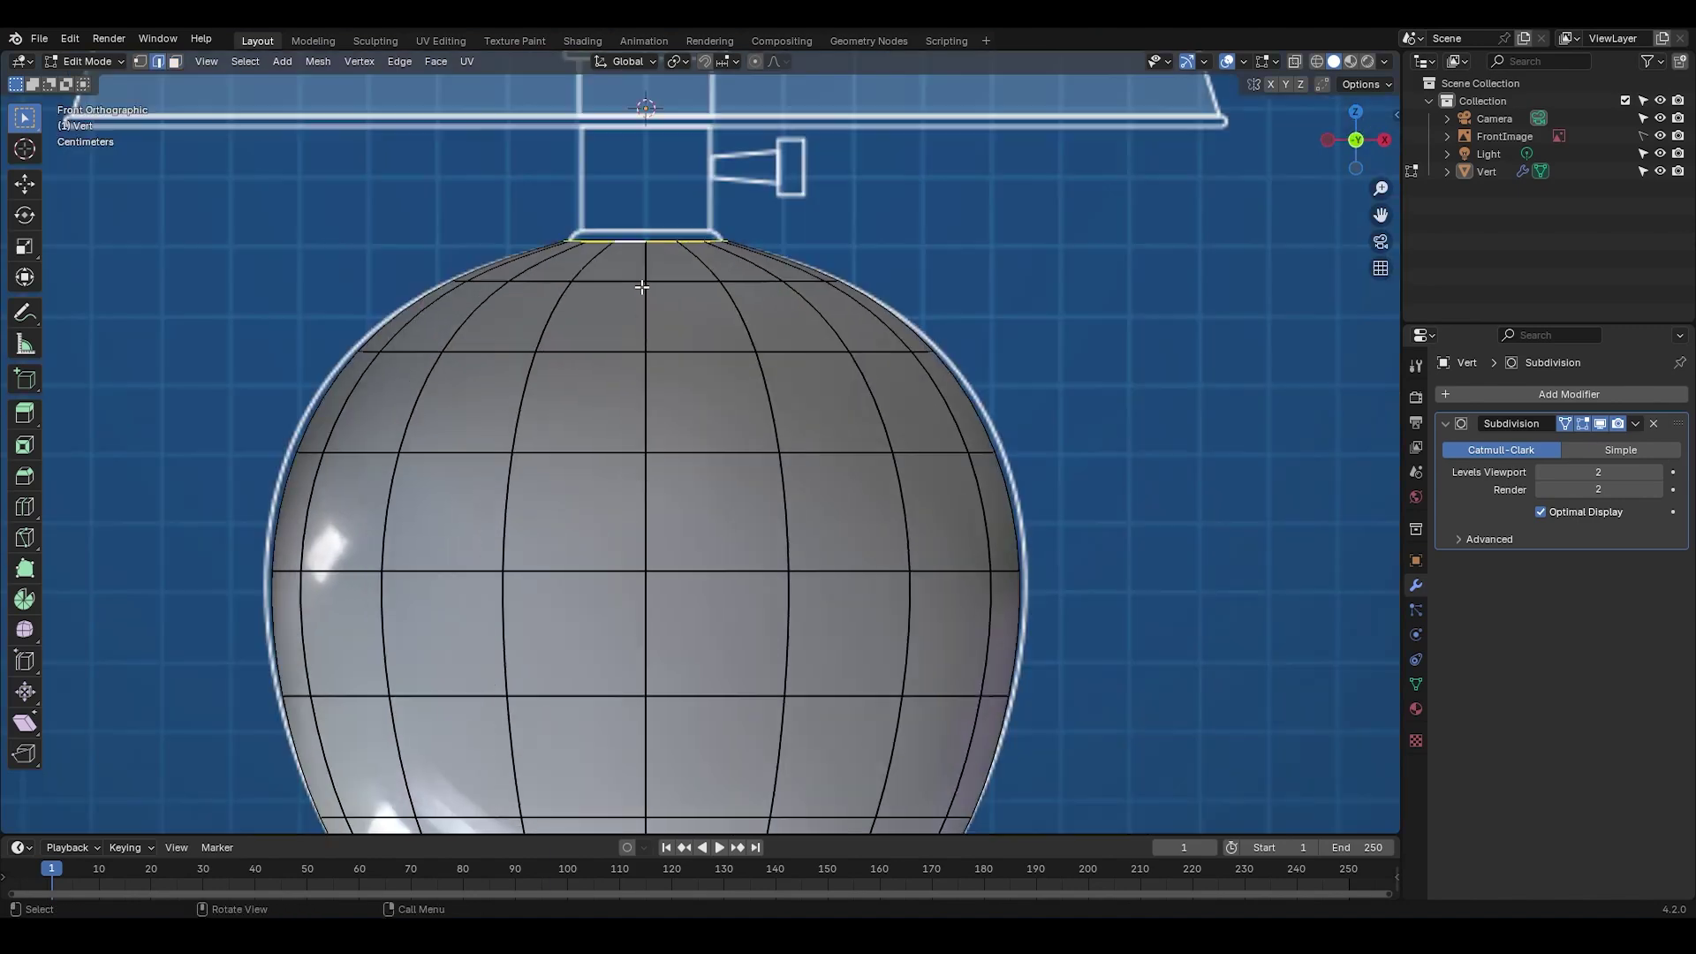
pyautogui.press('s')
pyautogui.click(745, 249)
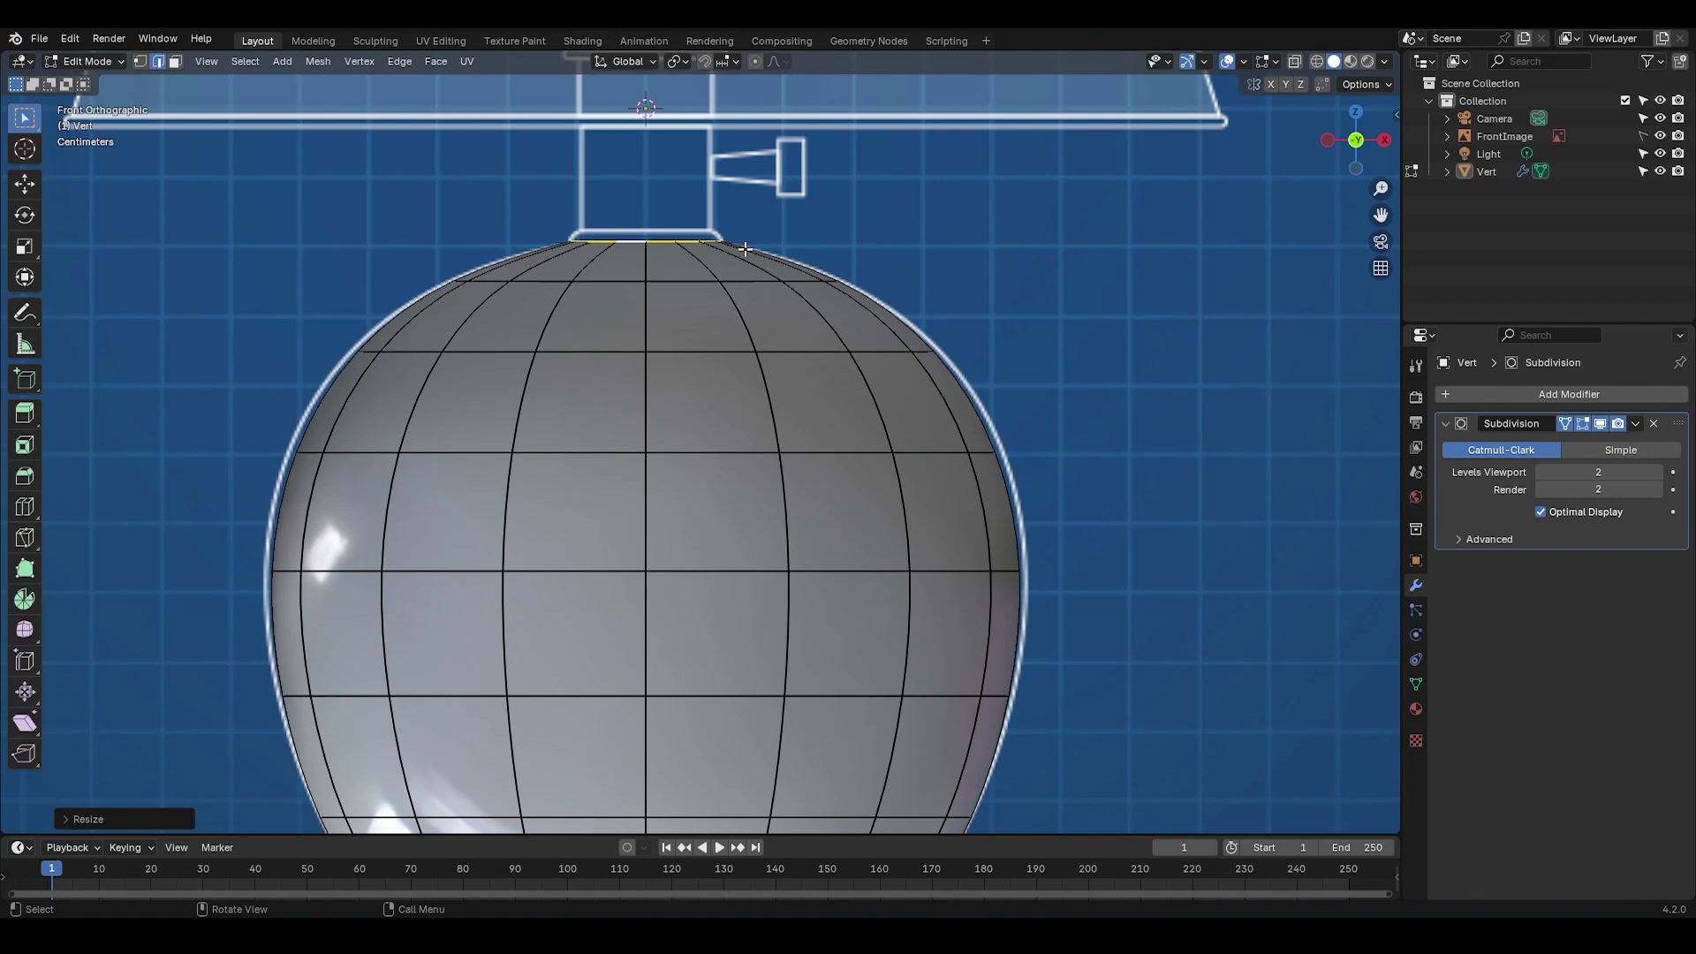
# Step: Extrude the rim straight up into a narrow neck reaching the shade's collar
pyautogui.press('e')
pyautogui.press('z')
pyautogui.click(748, 237)
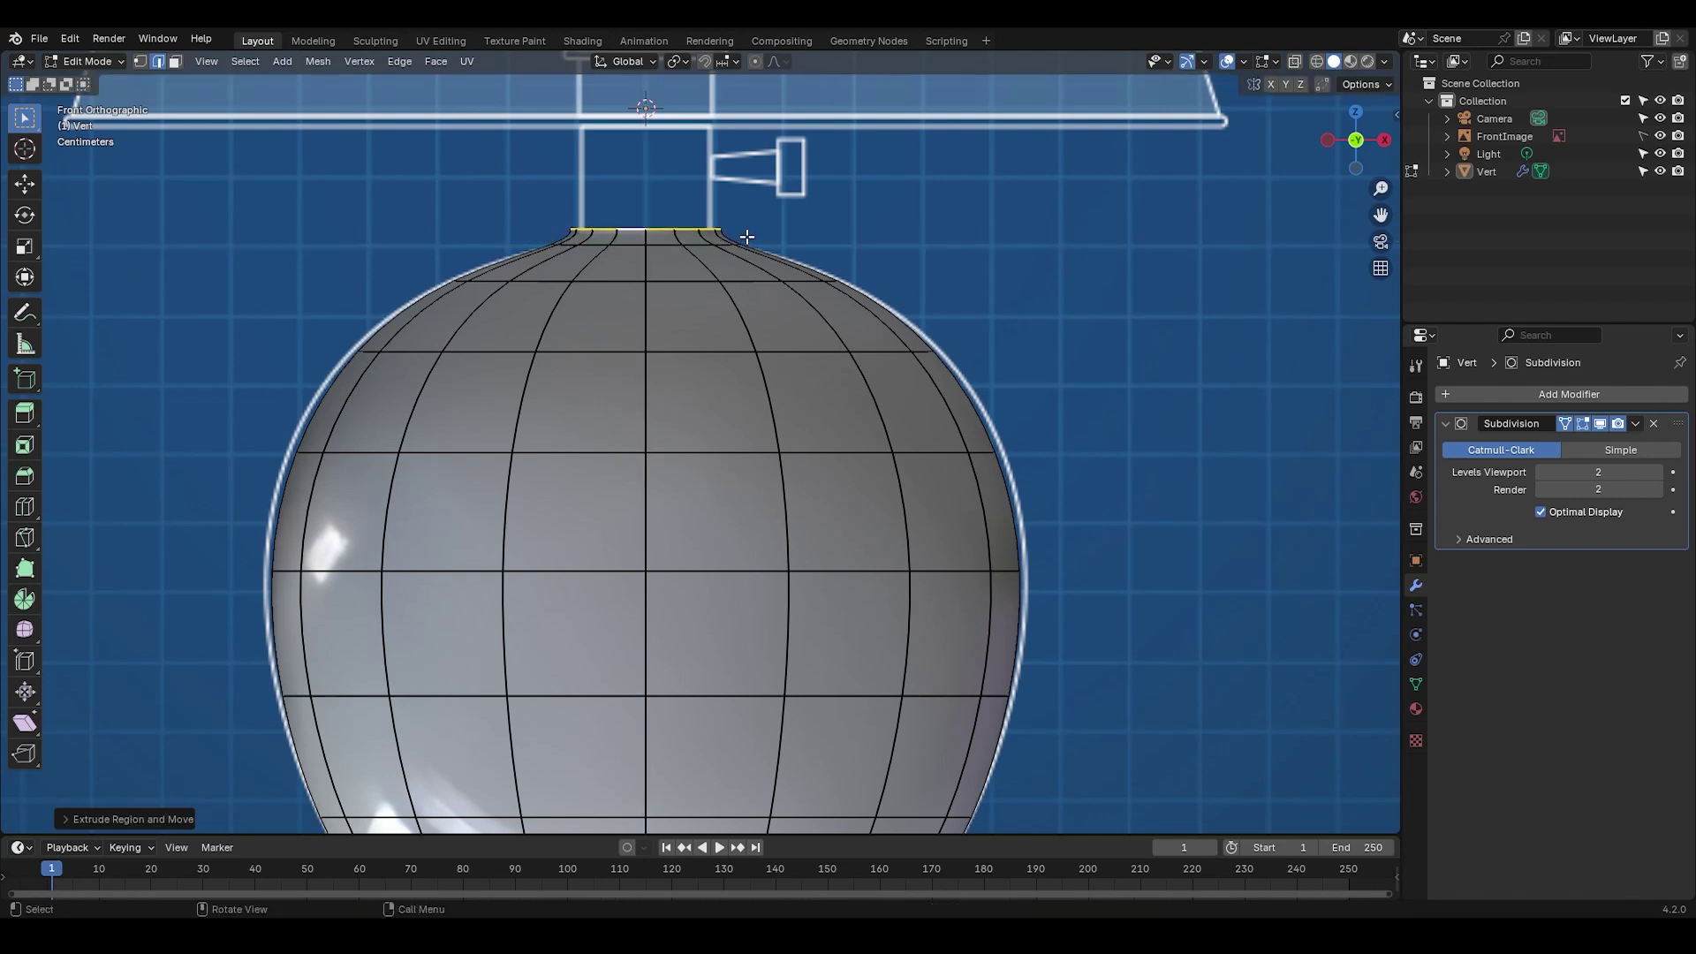
pyautogui.hotkey('alt', 'z')
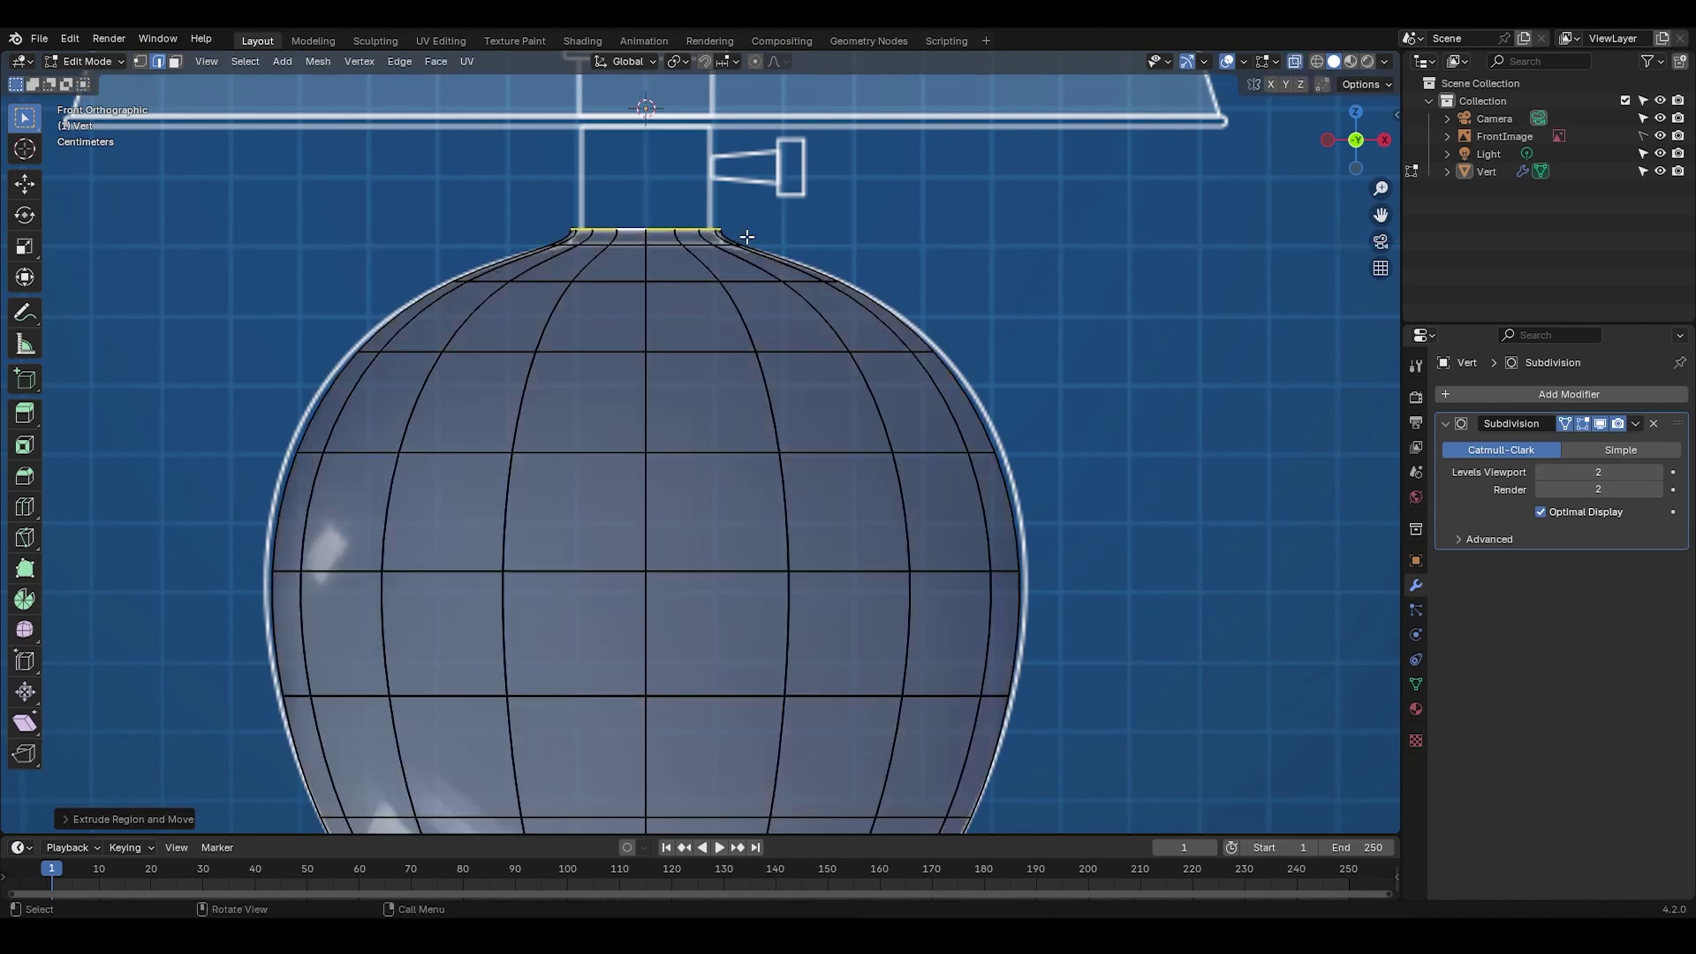
pyautogui.press('e')
pyautogui.press('s')
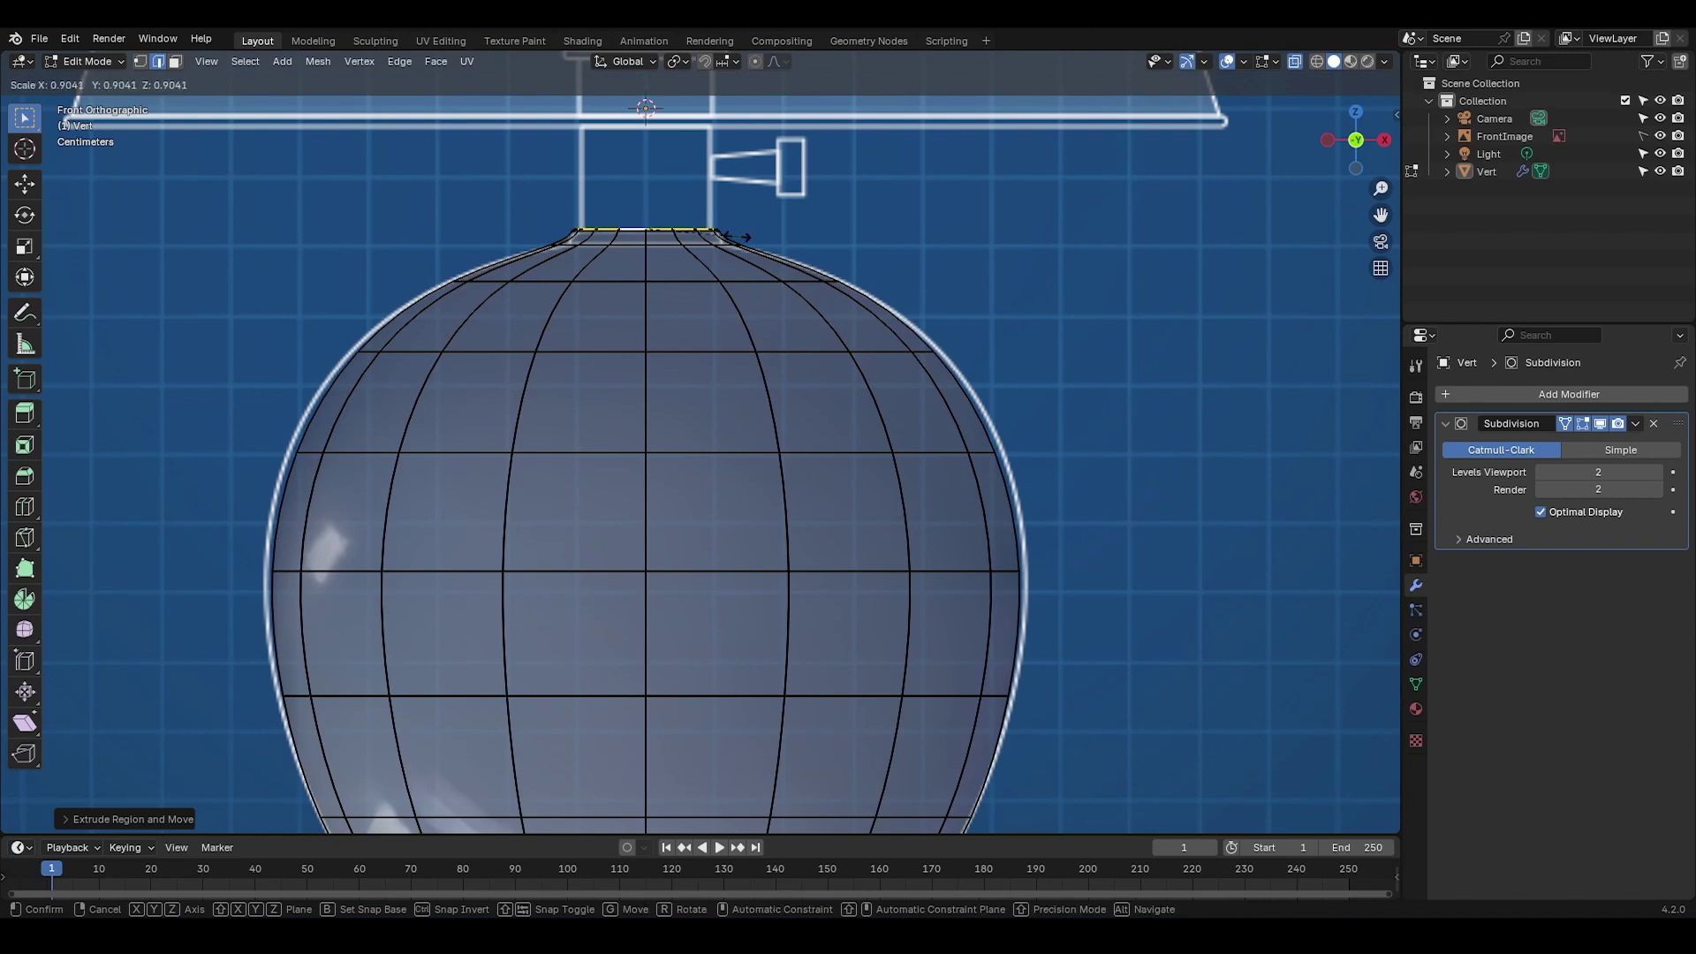
pyautogui.press('g')
pyautogui.press('z')
pyautogui.keyDown('alt'); pyautogui.keyDown('shift'); pyautogui.moveTo(742, 236); pyautogui.dragTo(750, 414, button='middle'); pyautogui.keyUp('shift'); pyautogui.keyUp('alt')
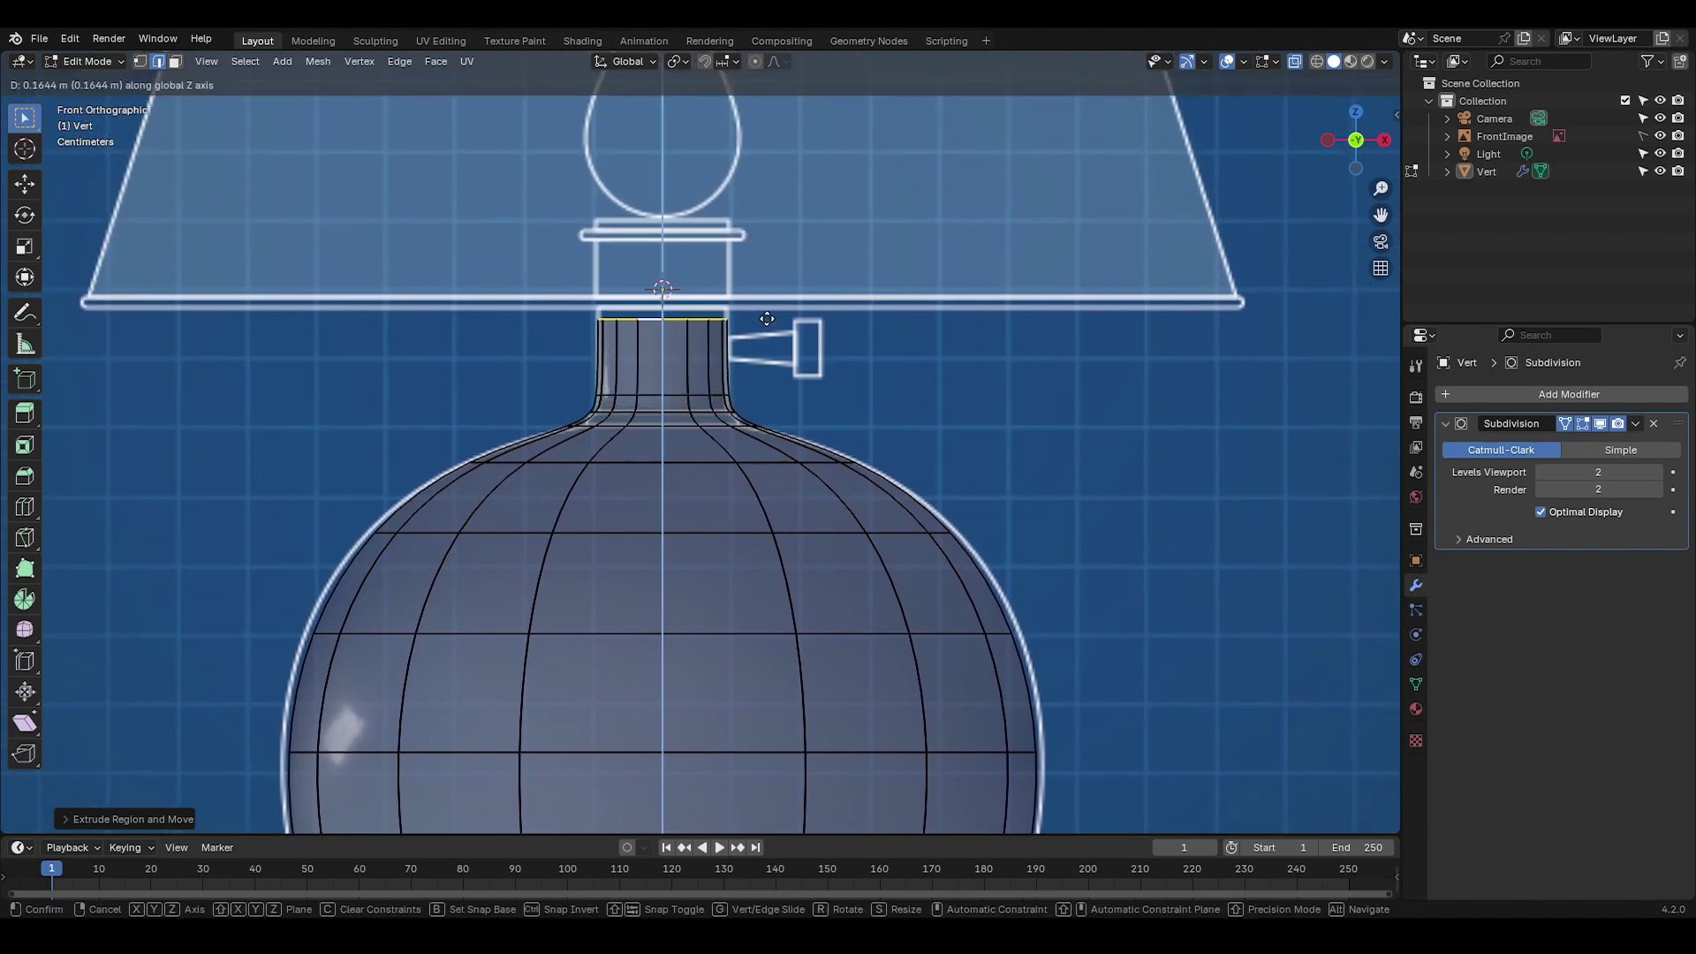
pyautogui.click(729, 219)
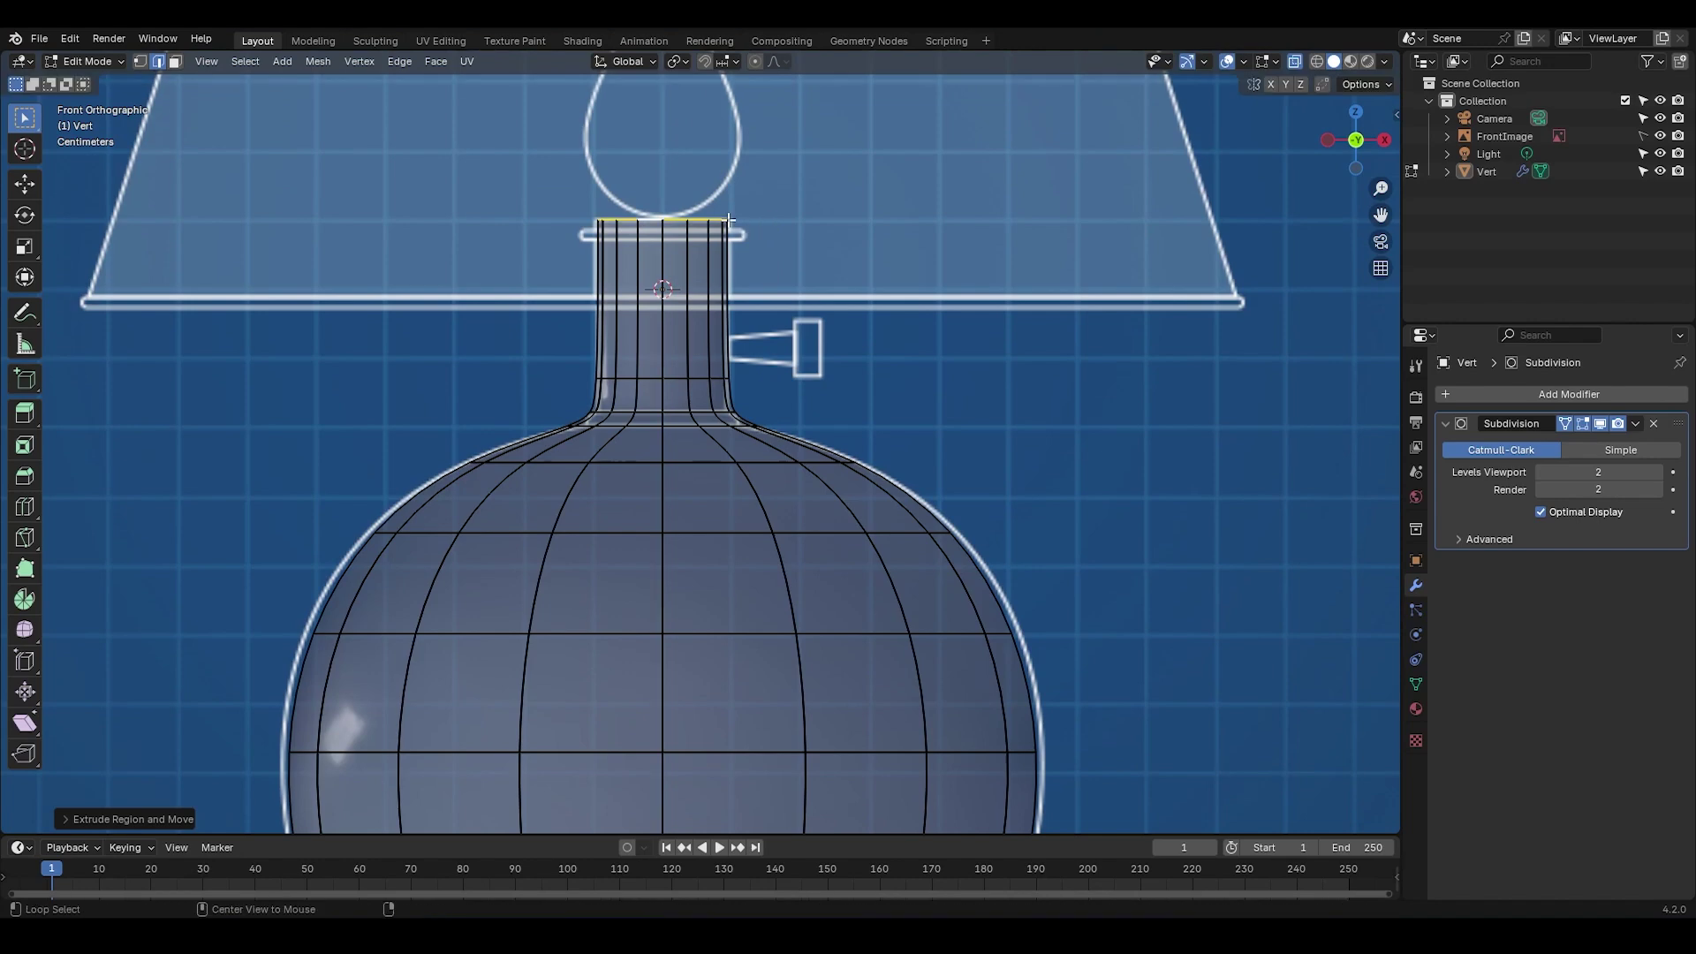
pyautogui.moveTo(728, 219); pyautogui.dragTo(757, 265, button='middle')
# Step: Hide edit-mode smoothing and bevel the neck-base loop with 3 segments
pyautogui.click(1581, 424)
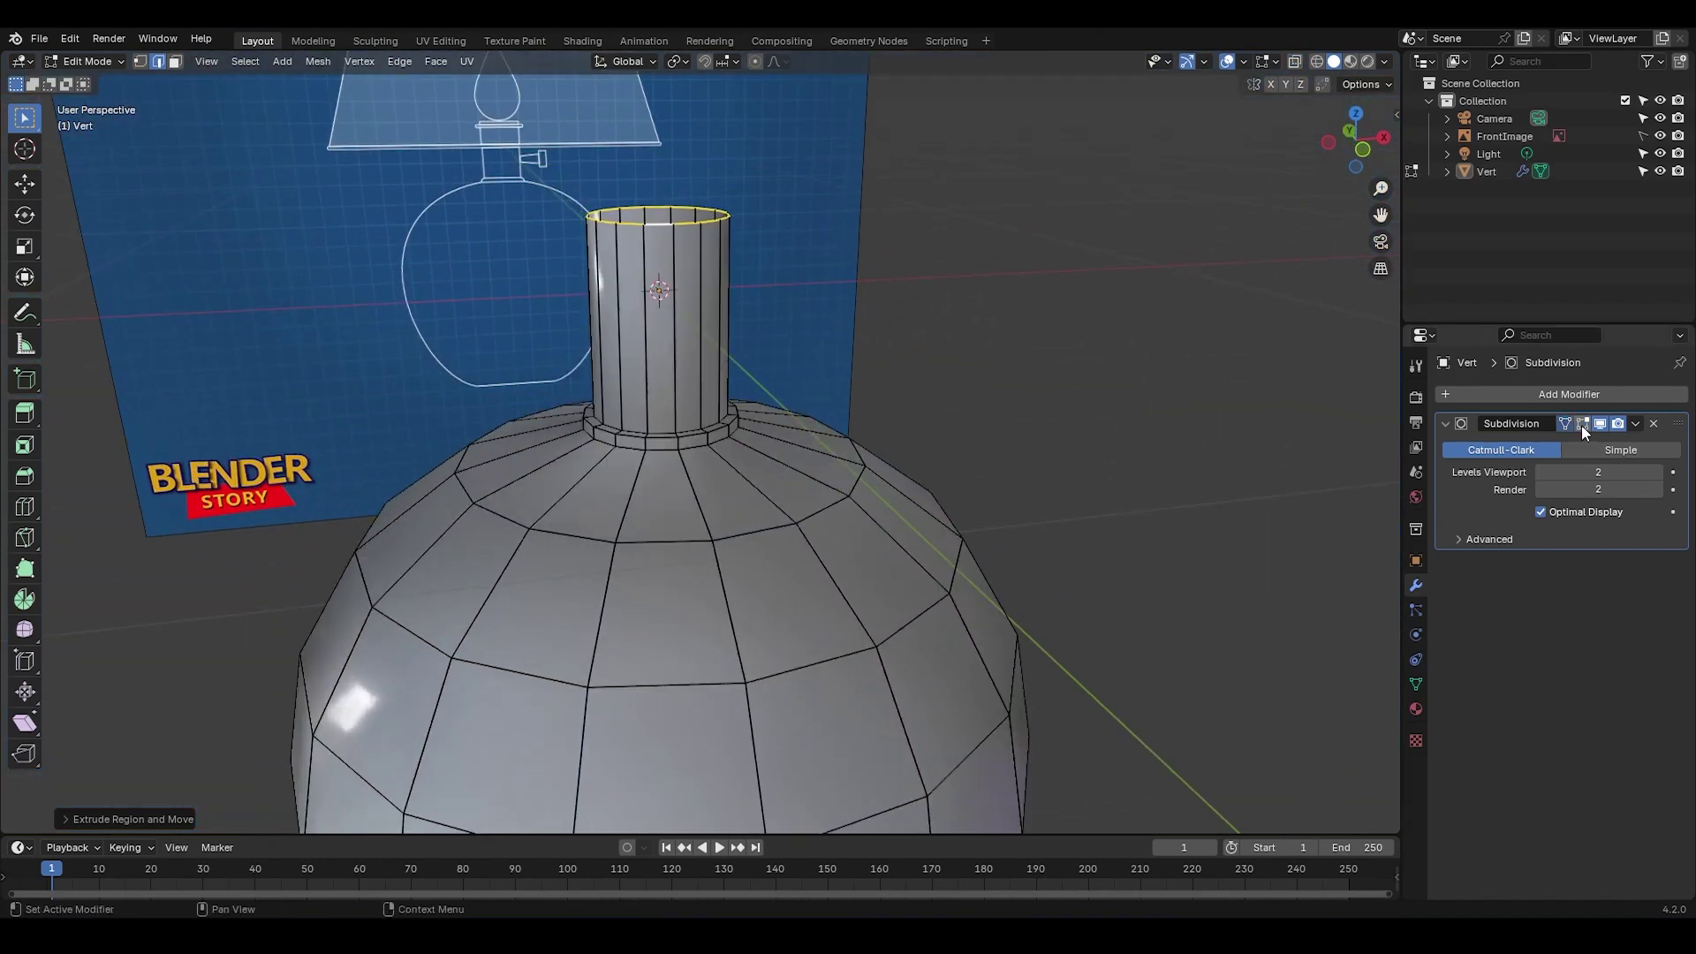
pyautogui.keyDown('alt'); pyautogui.click(662, 434); pyautogui.keyUp('alt')
pyautogui.scroll(5, 661, 434)
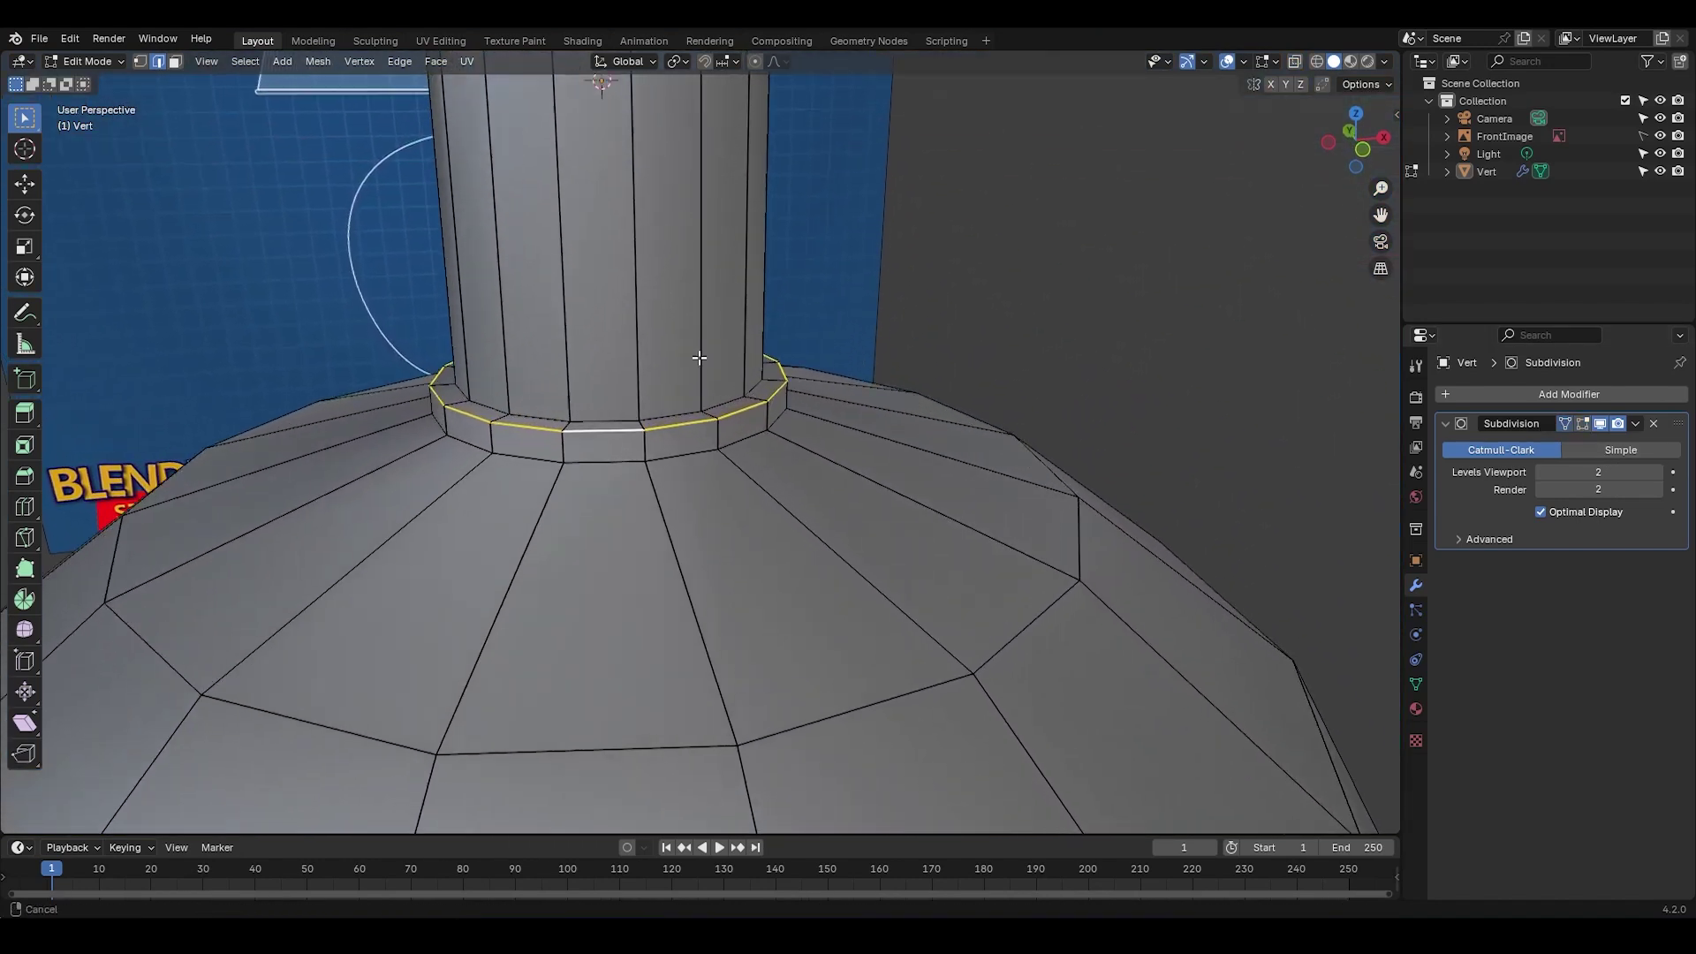
pyautogui.hotkey('ctrl', 'b')
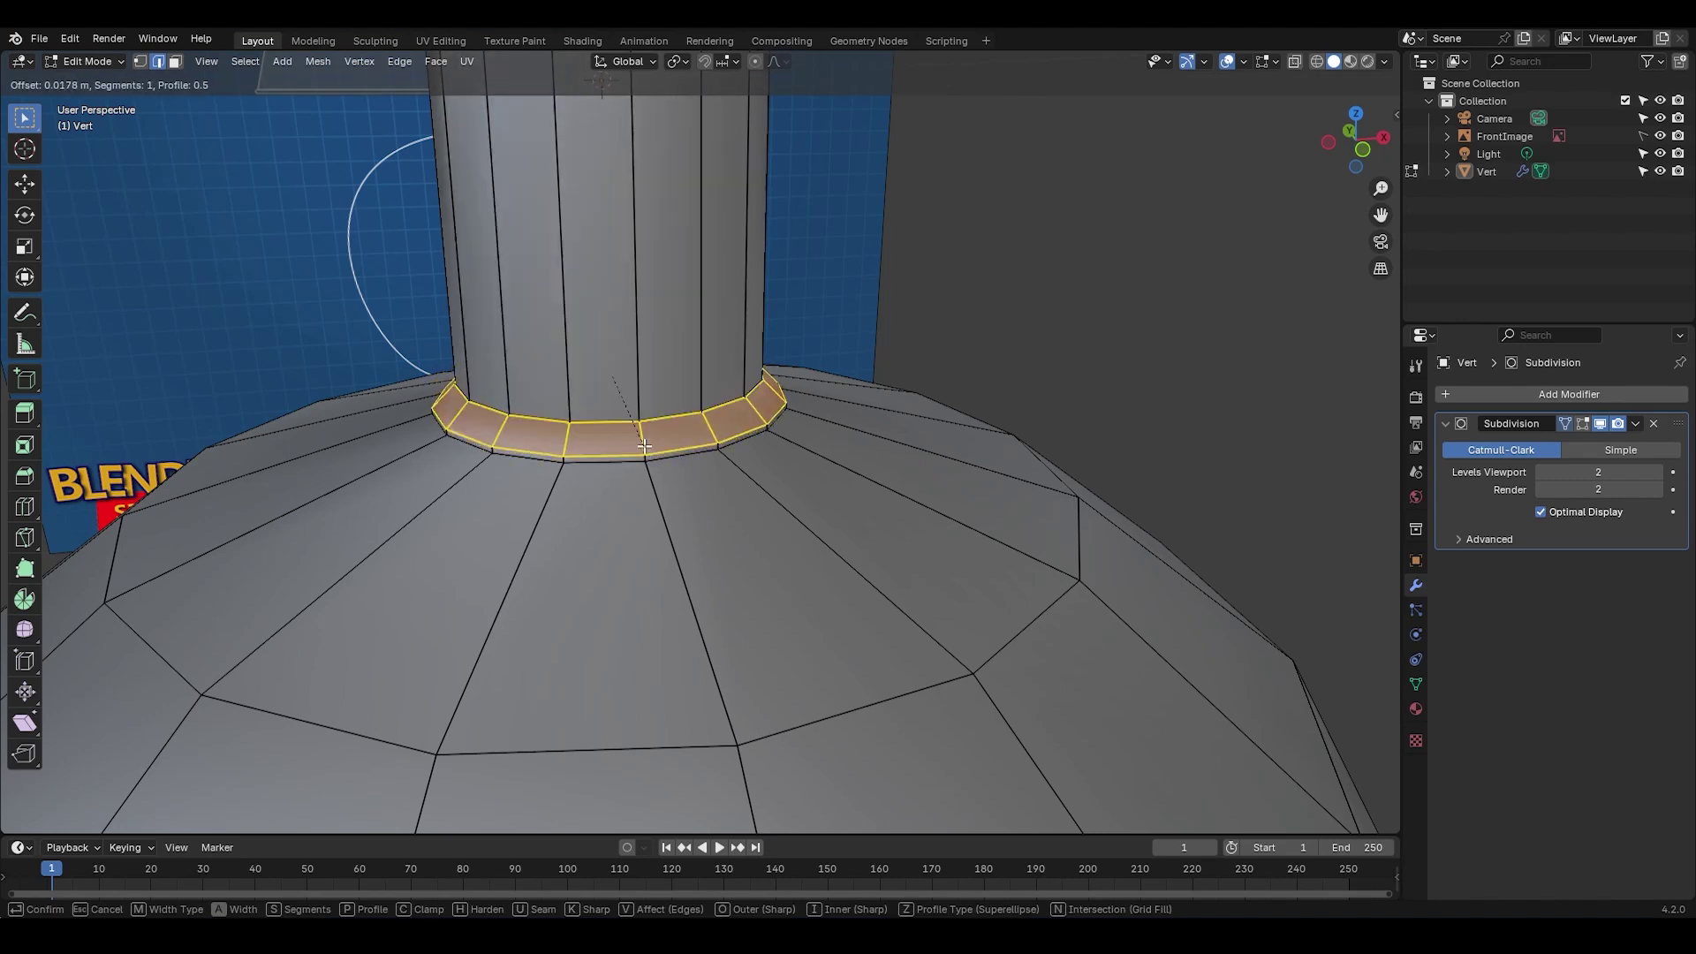
pyautogui.scroll(2, 648, 447)
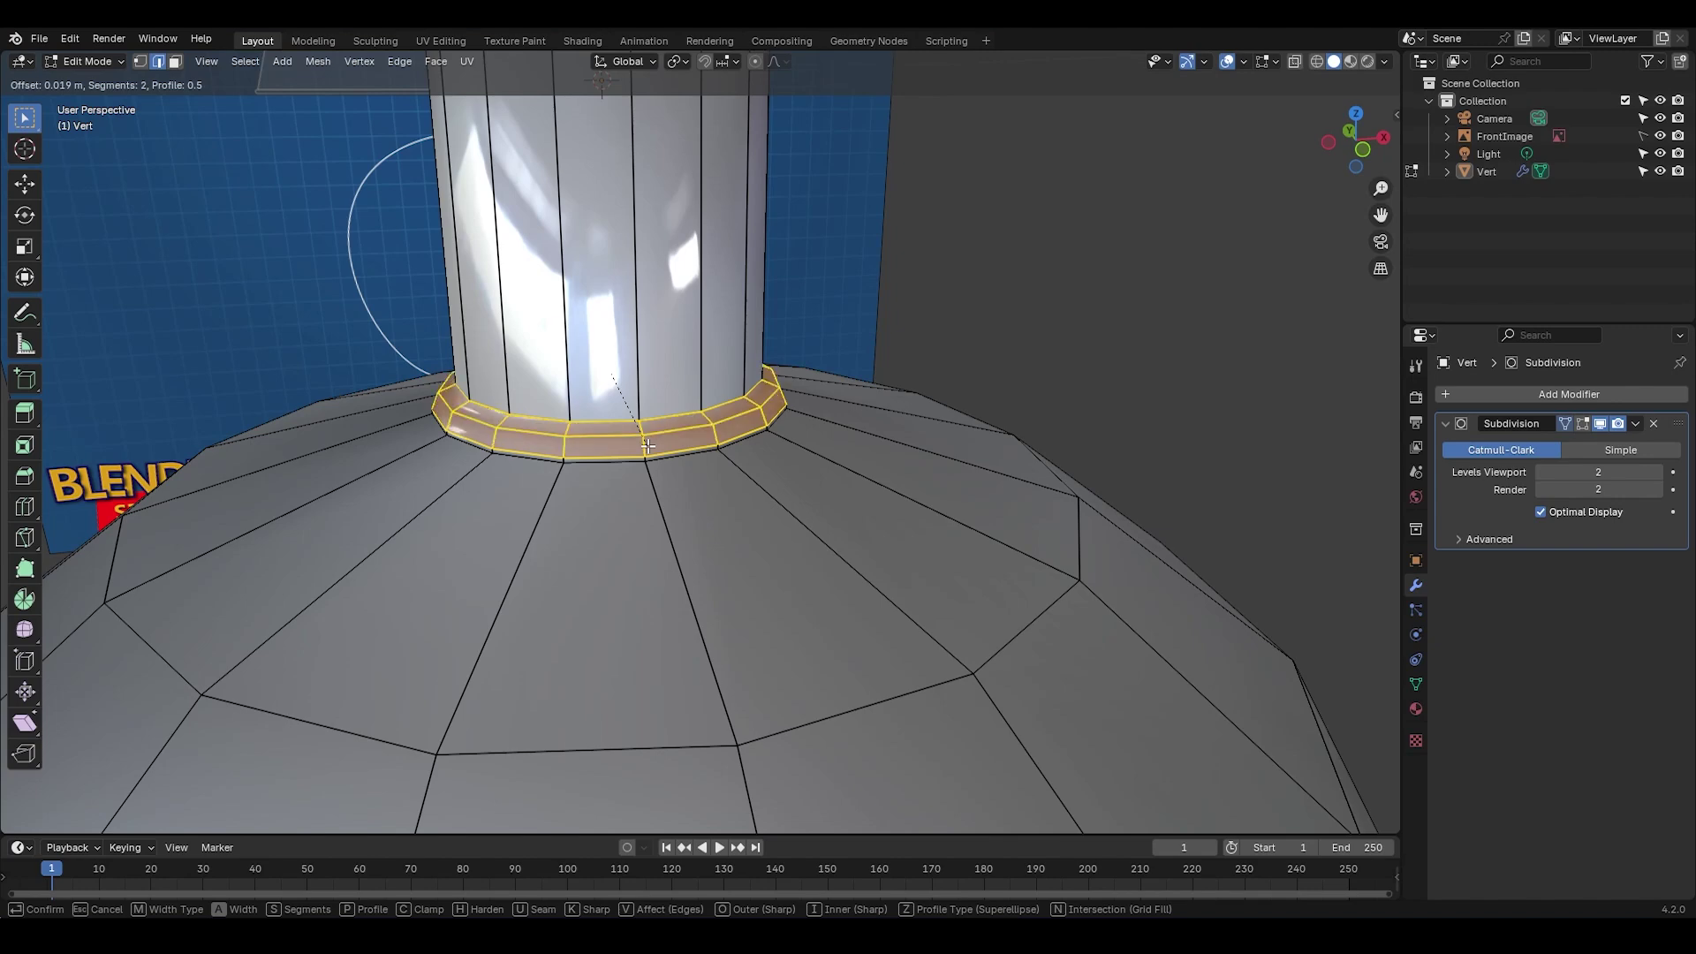
pyautogui.click(647, 447)
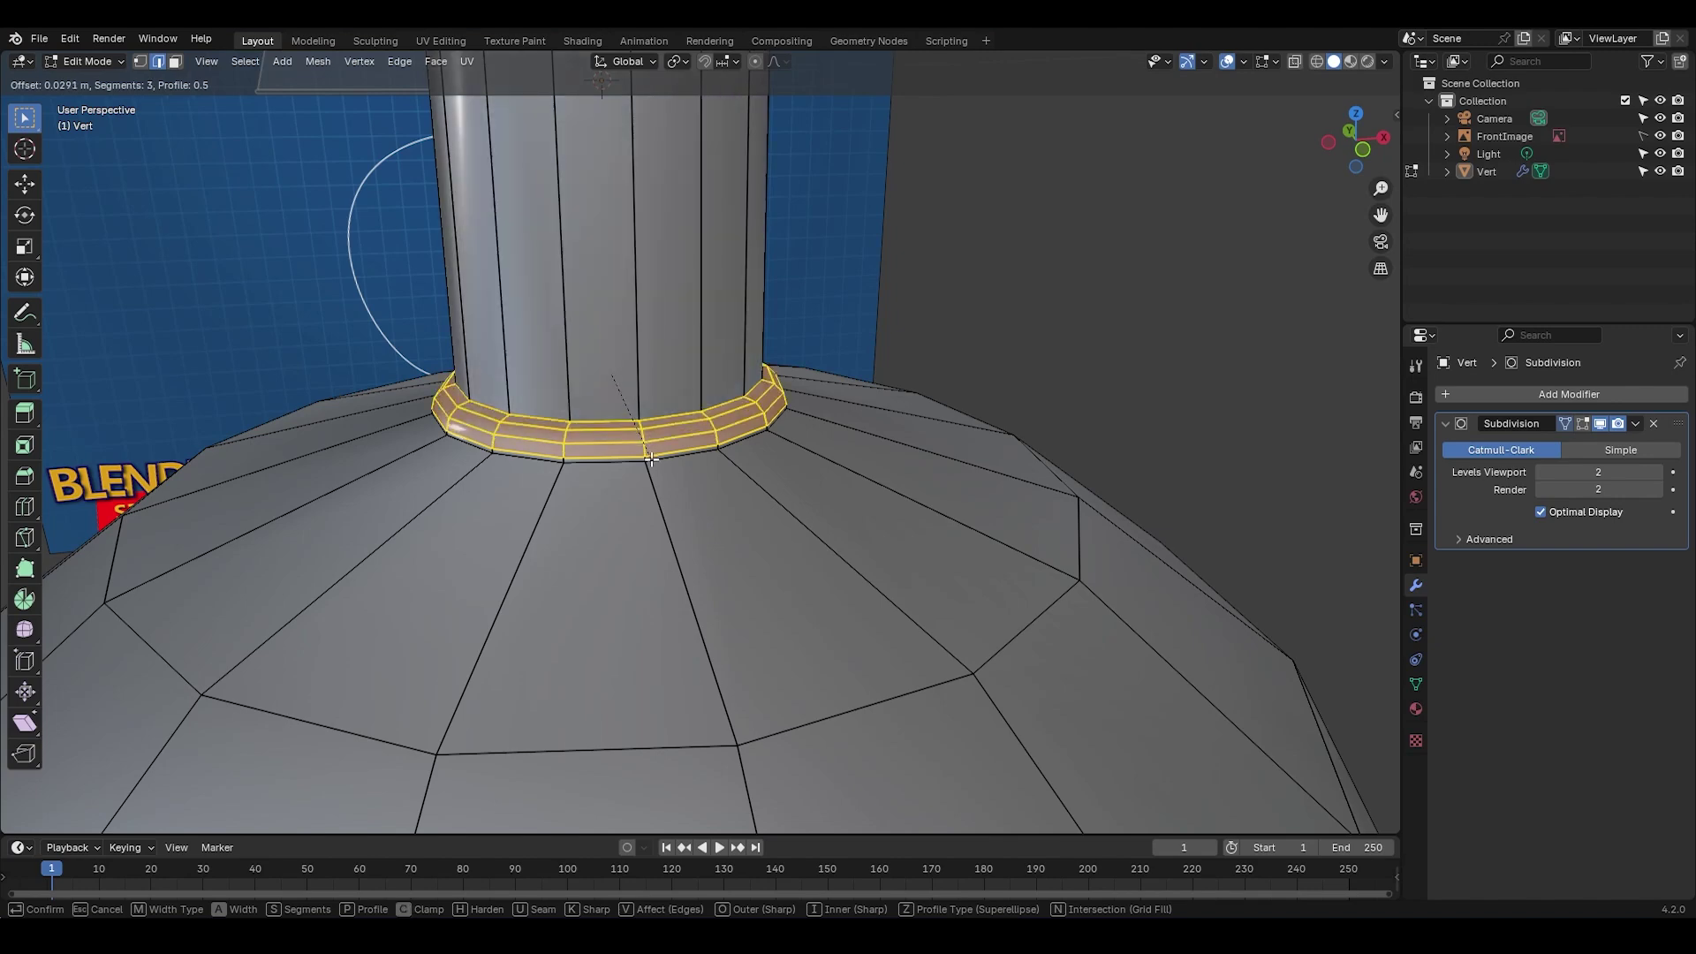
pyautogui.moveTo(647, 447)
pyautogui.mouseDown(button='middle')
pyautogui.moveTo(692, 426)
pyautogui.moveTo(627, 433)
pyautogui.mouseUp(button='middle')
# Step: Select the whole mesh and merge the 16 duplicate vertices by distance
pyautogui.press('1')
pyautogui.scroll(3, 673, 428)
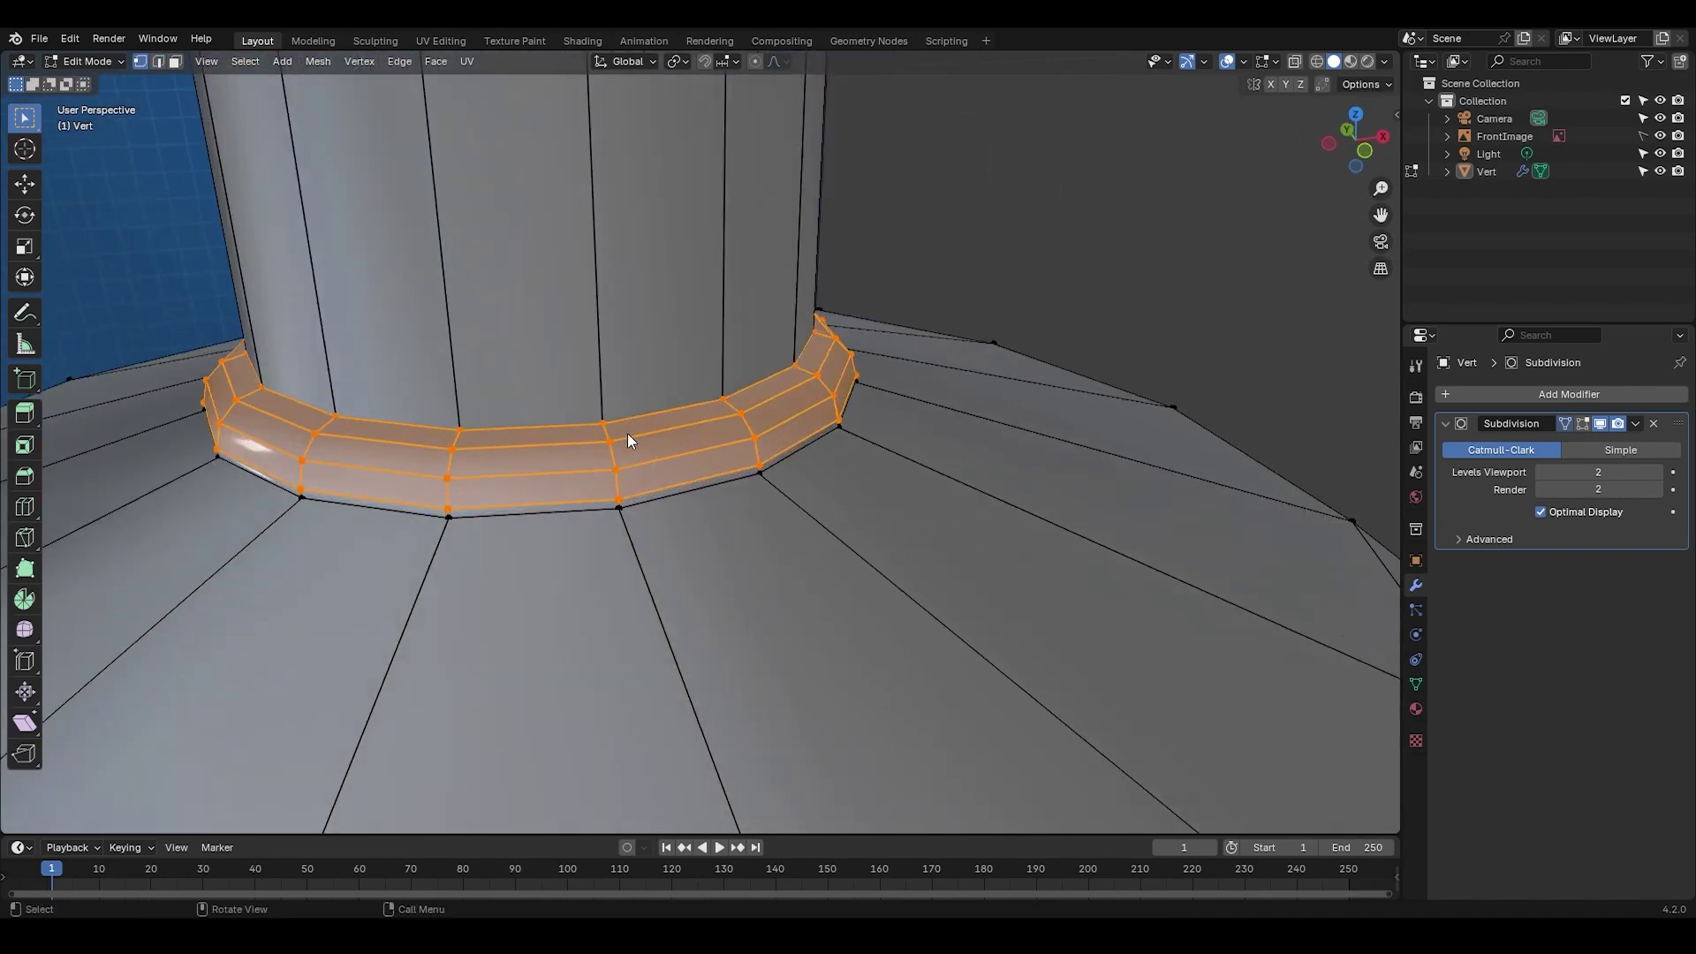
pyautogui.click(607, 426)
pyautogui.press('g')
pyautogui.rightClick(645, 444)
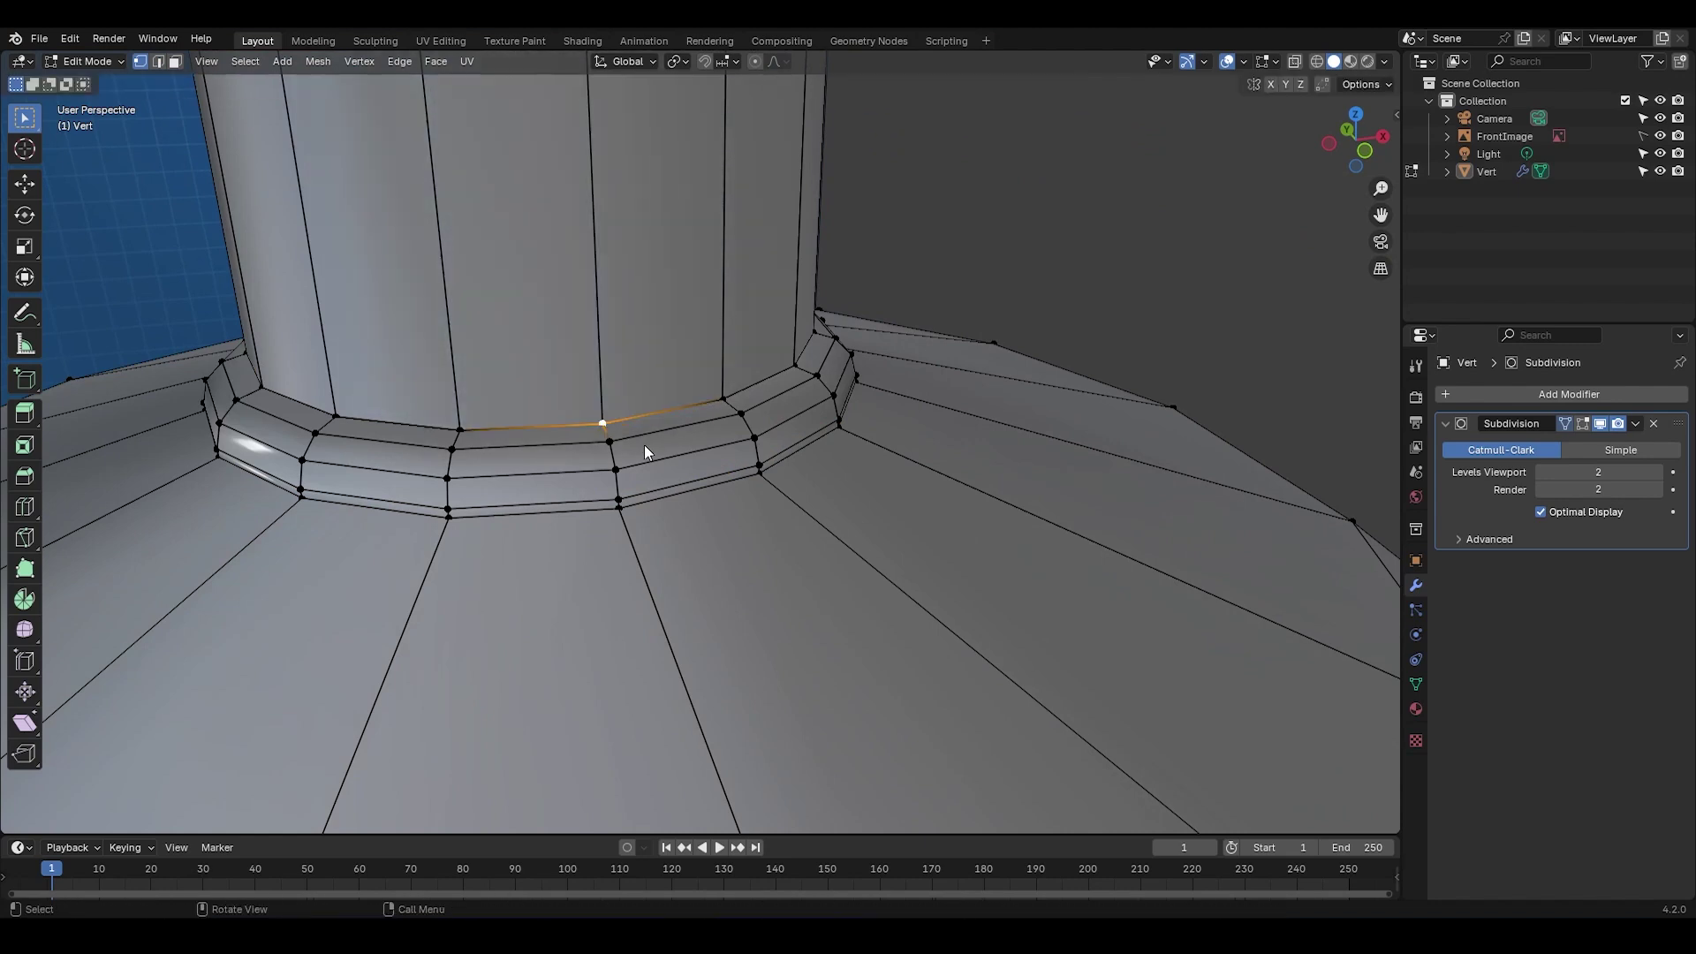
pyautogui.press('a')
pyautogui.press('m')
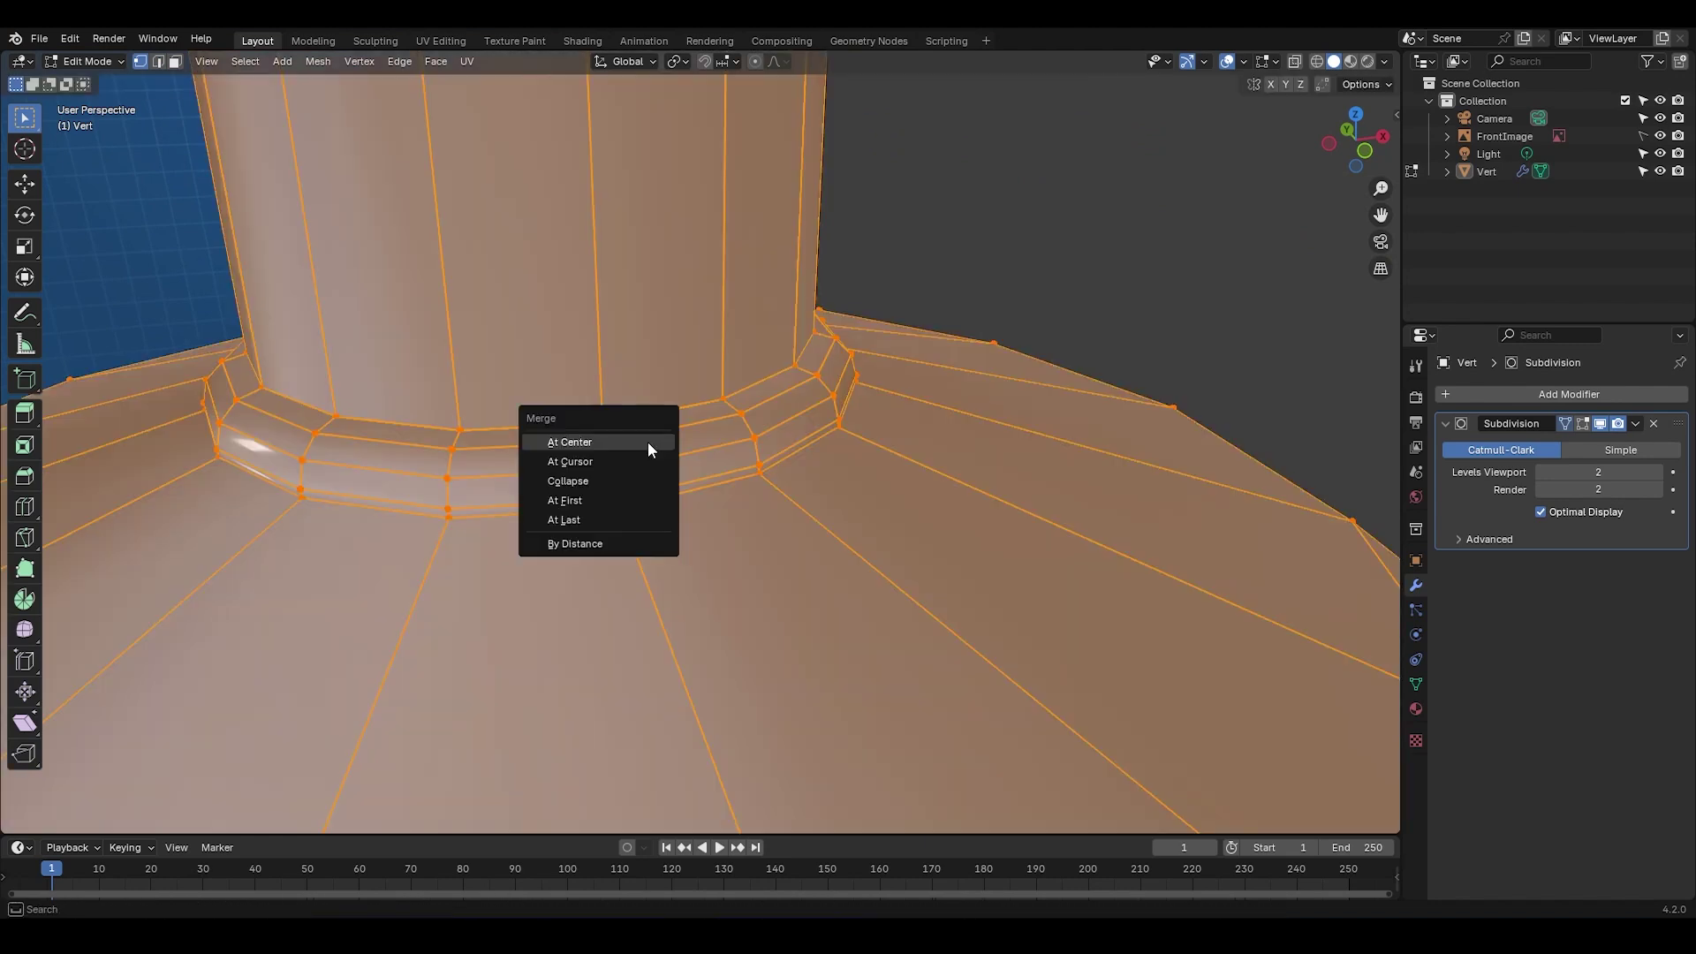
pyautogui.click(646, 543)
pyautogui.moveTo(652, 522); pyautogui.dragTo(630, 385, button='middle')
pyautogui.scroll(-2, 658, 516)
pyautogui.press('Tab')
pyautogui.press('Tab')
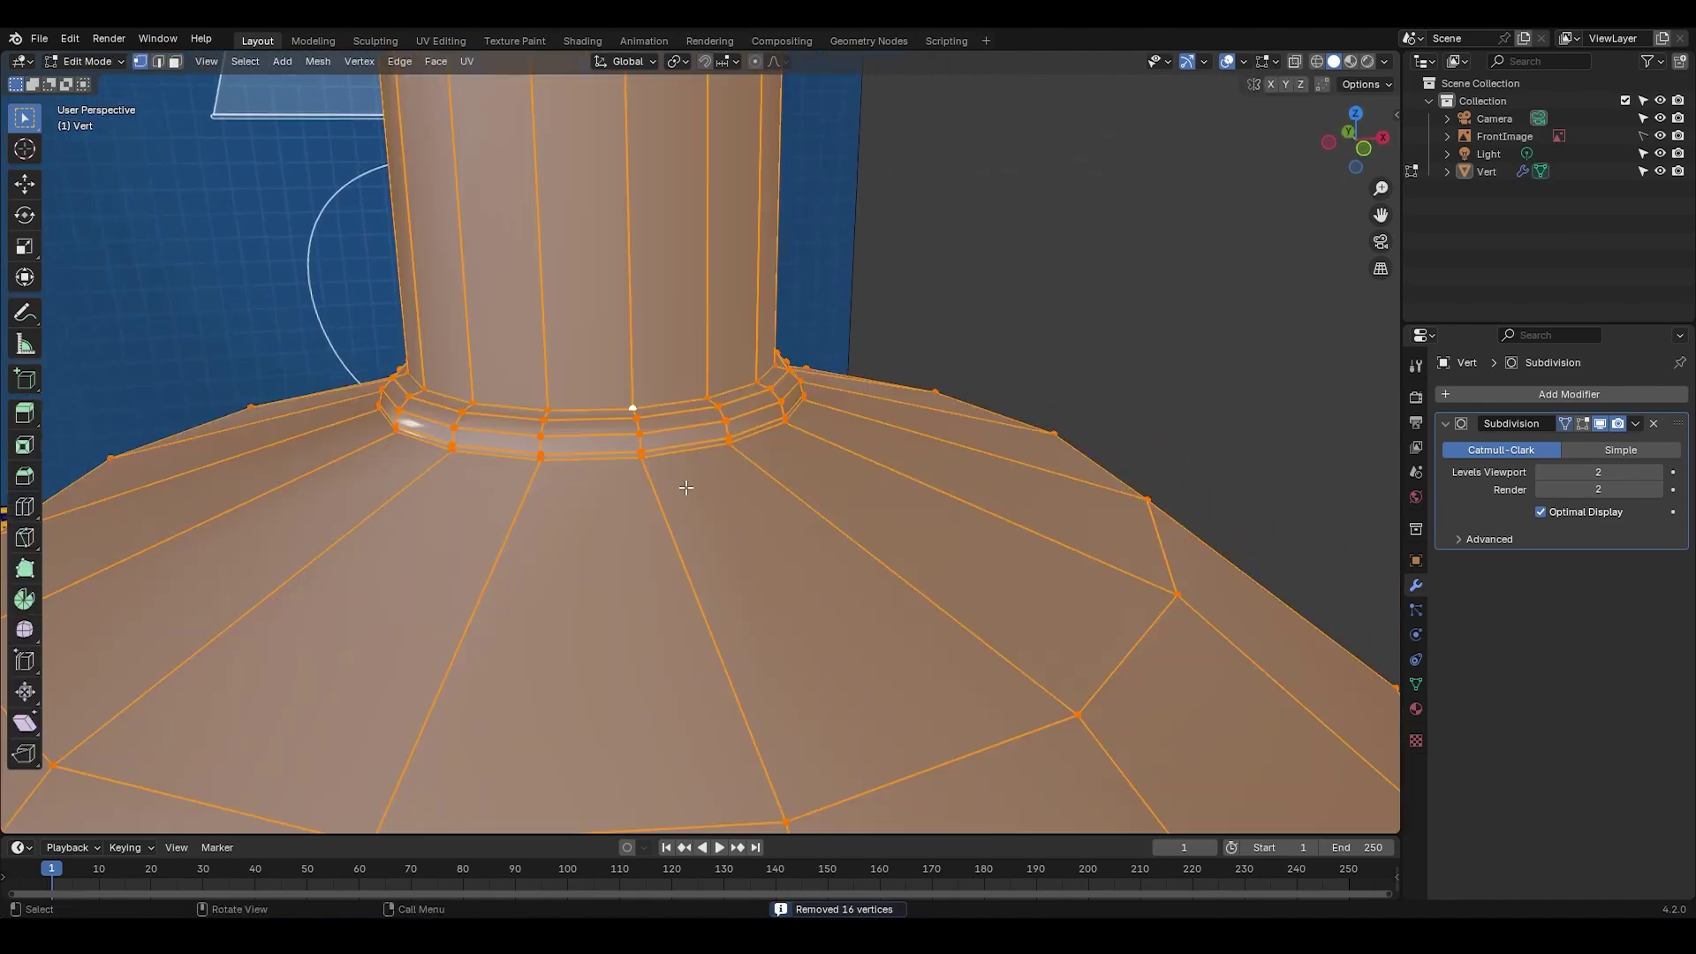
pyautogui.hotkey('ctrl', 'r')
# Step: Slide a supporting edge loop close to the neck's base and check the smoothing
pyautogui.click(623, 332)
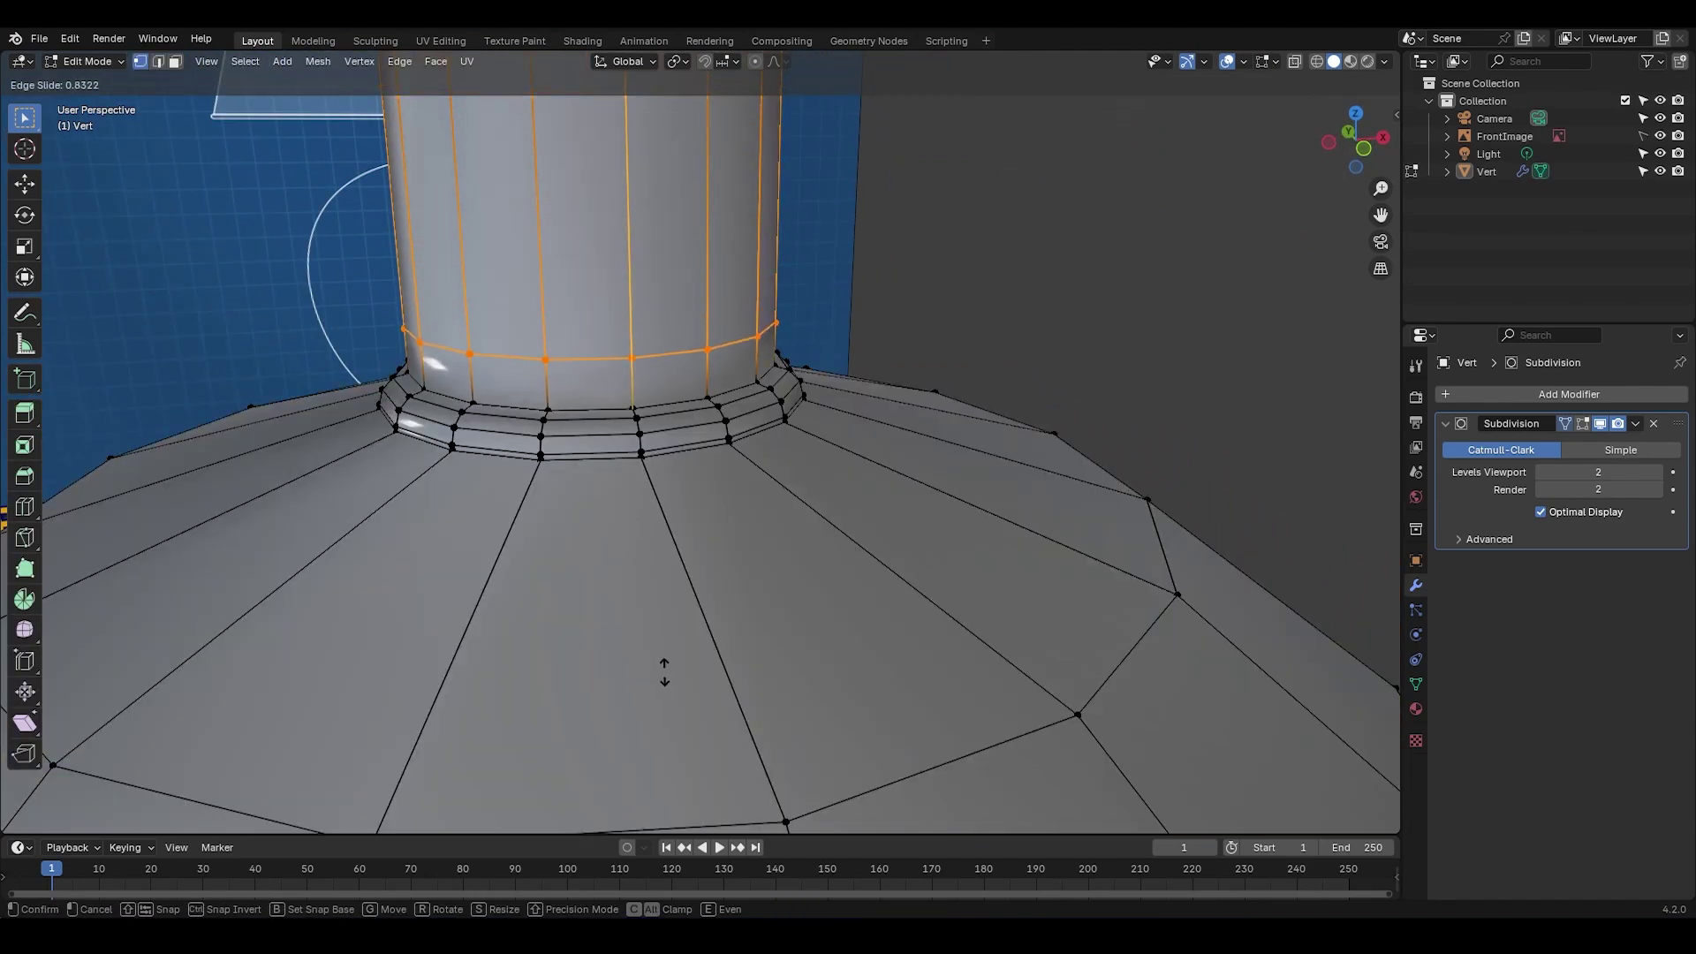
pyautogui.click(675, 720)
pyautogui.press('Tab')
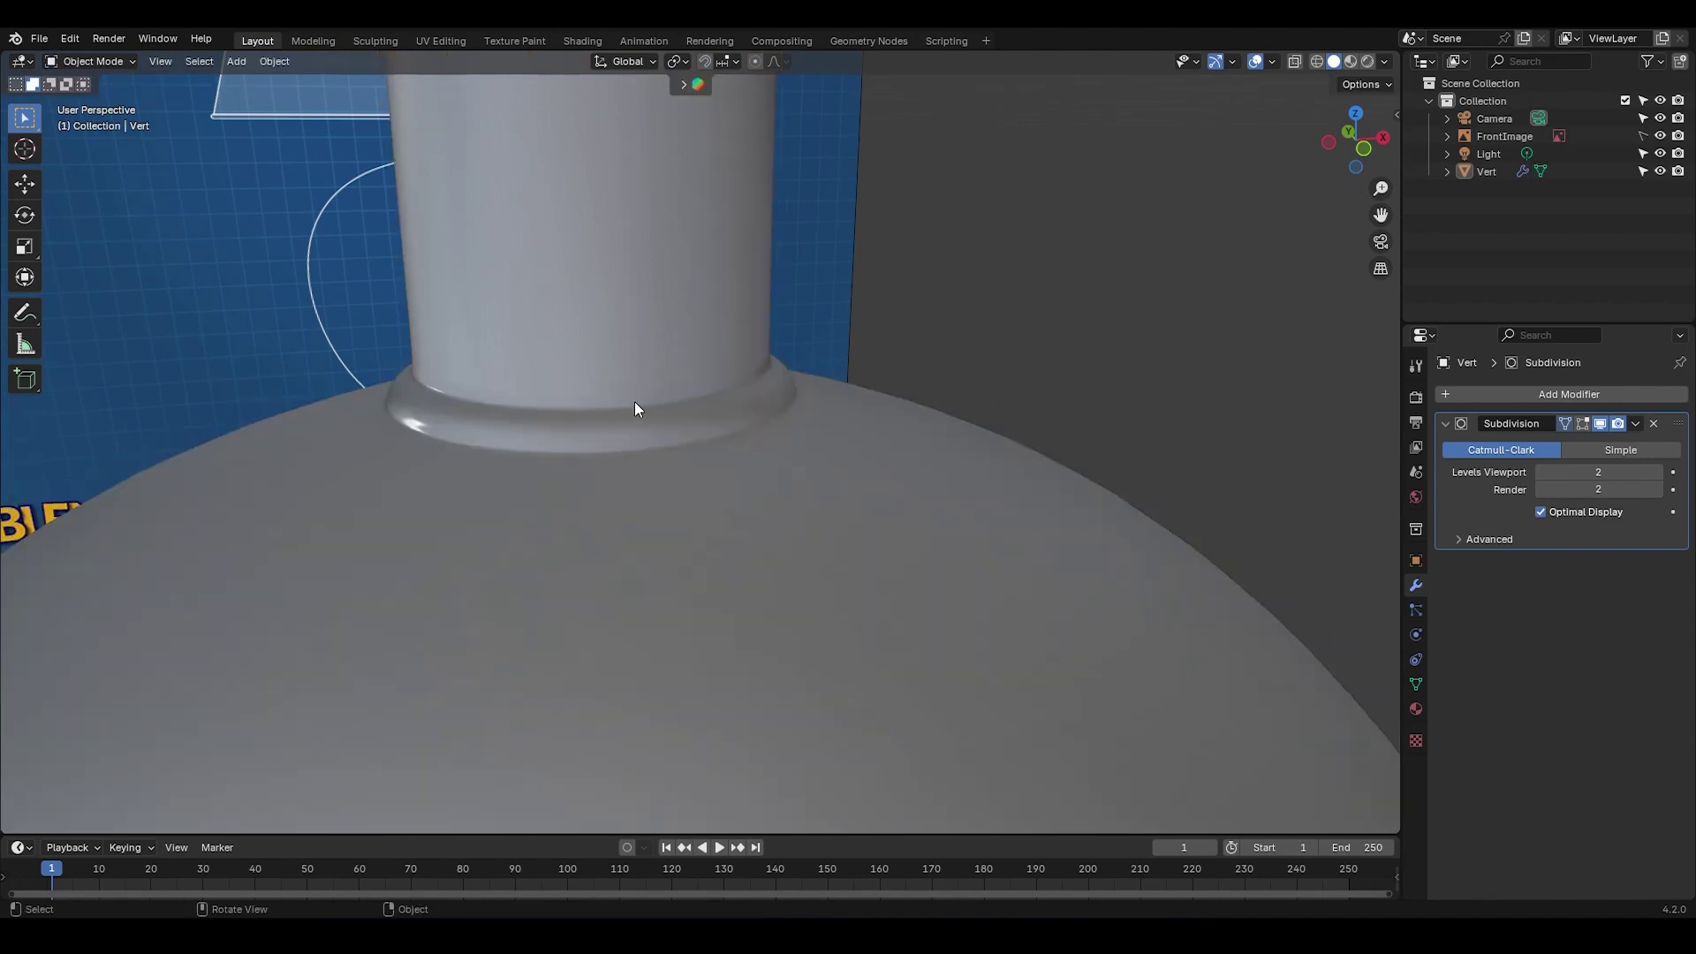
pyautogui.press('Tab')
pyautogui.scroll(-3, 634, 401)
# Step: Add three evenly spaced loop cuts along the neck and preview the smoothed shape
pyautogui.hotkey('ctrl', 'r')
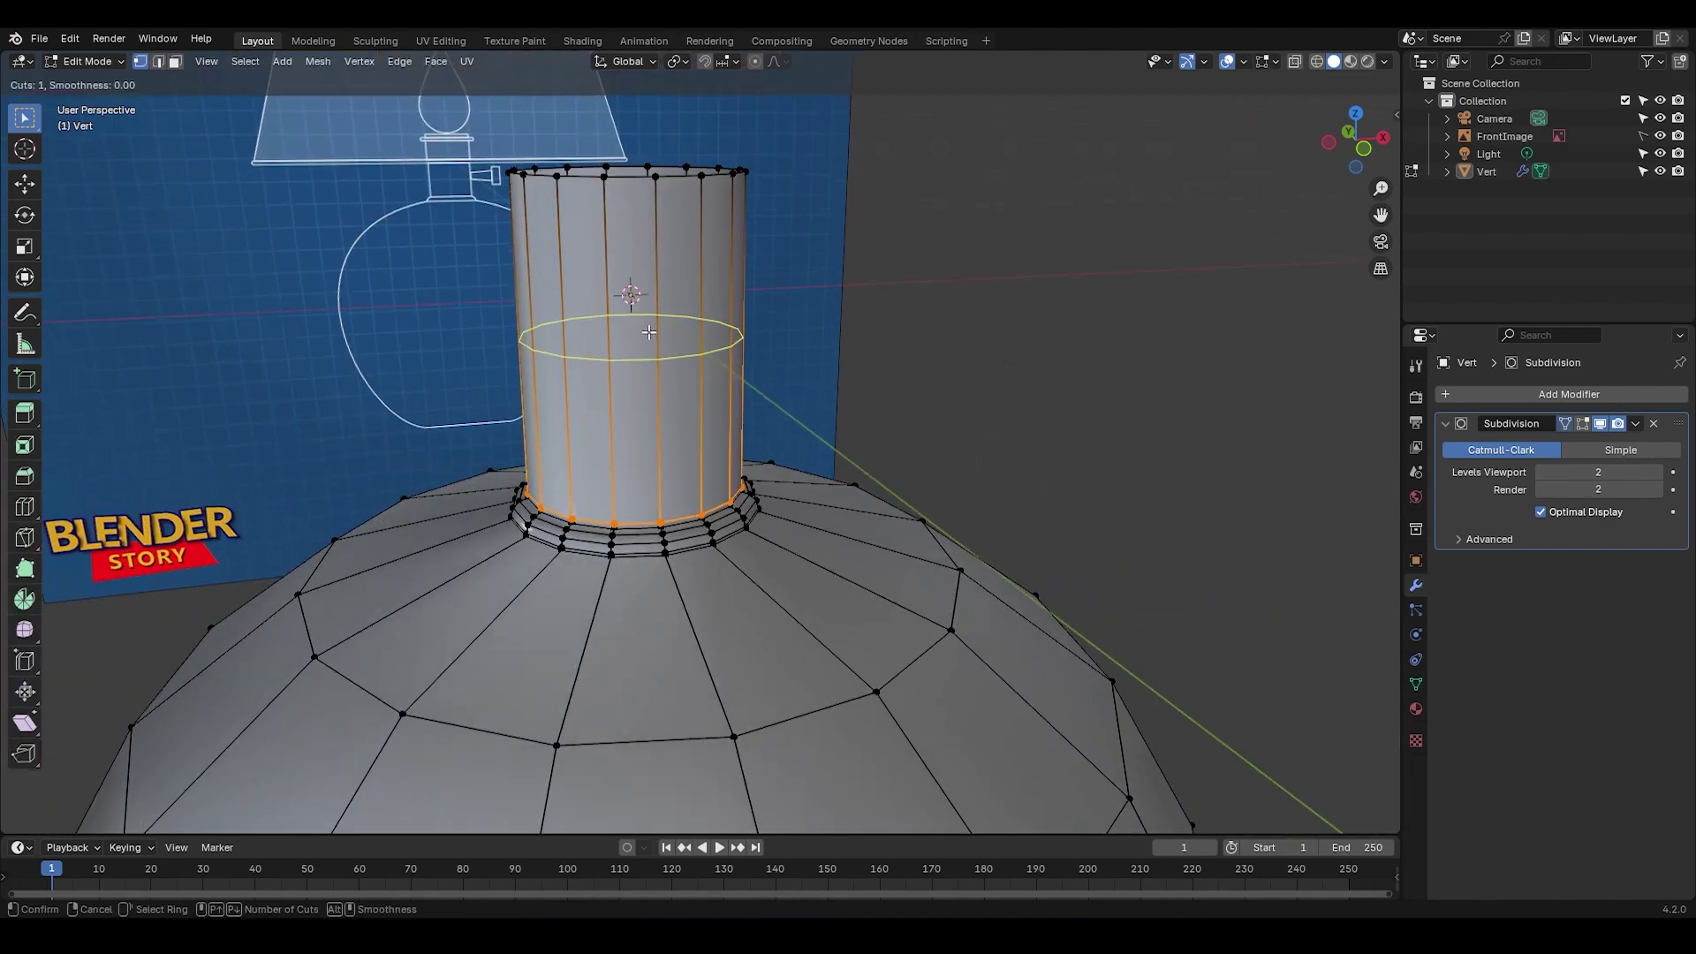
pyautogui.scroll(2, 653, 318)
pyautogui.click(658, 342)
pyautogui.rightClick(657, 342)
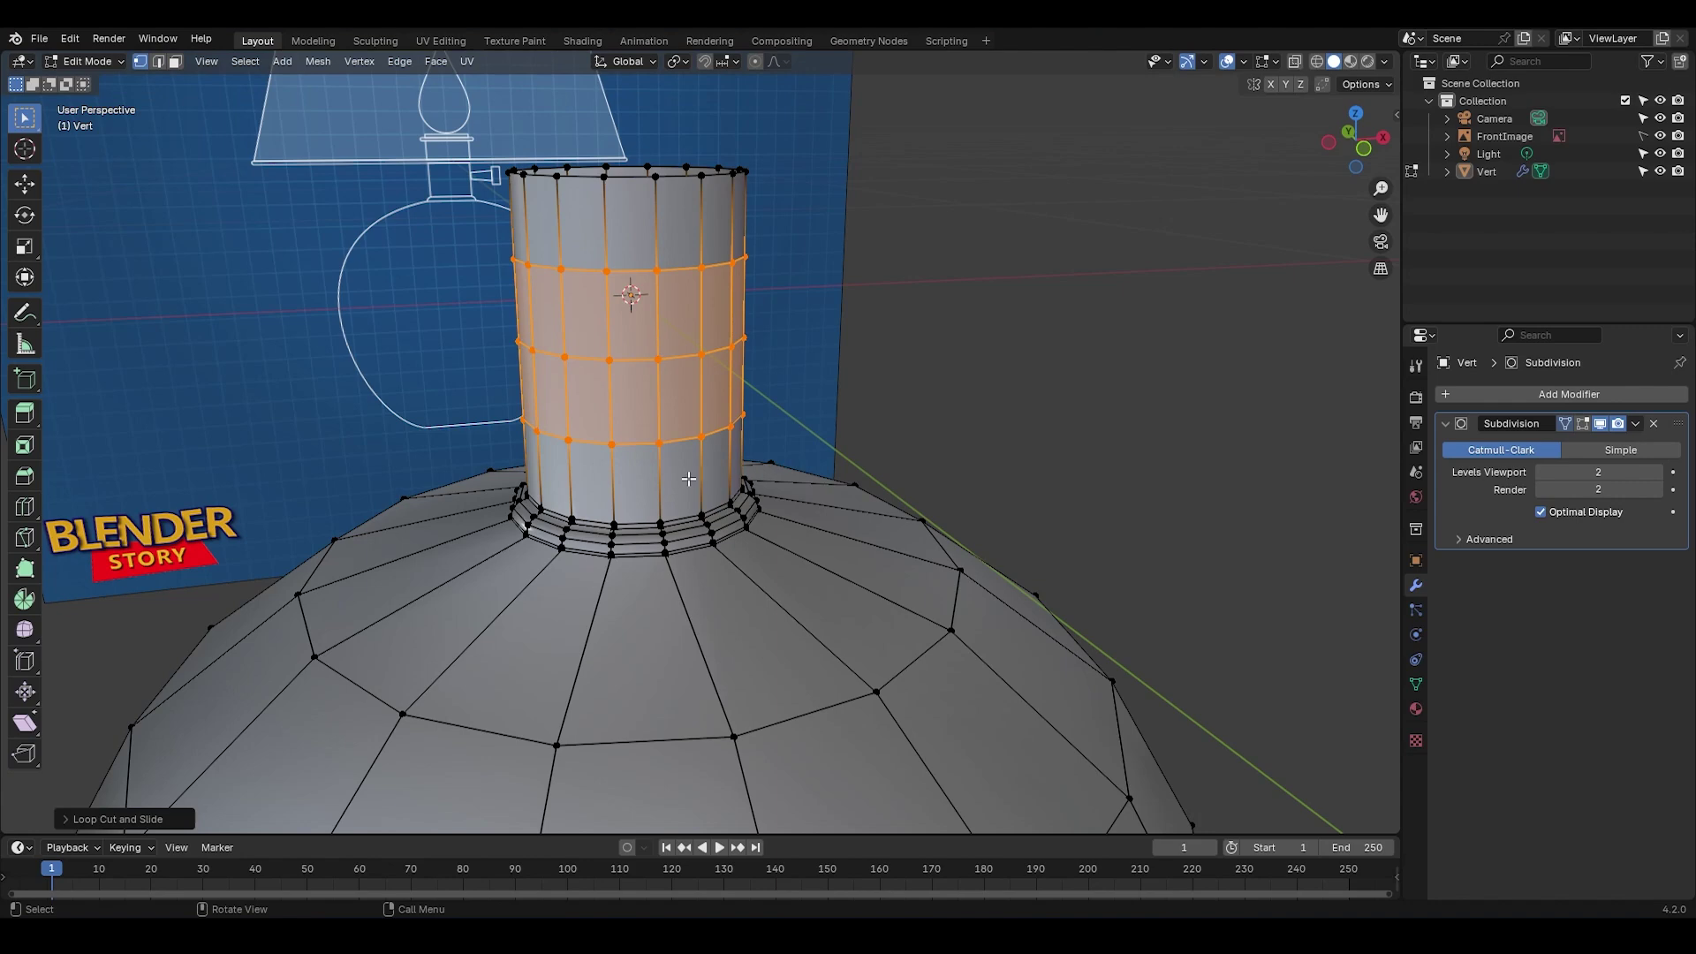
pyautogui.press('Tab')
pyautogui.press('Tab')
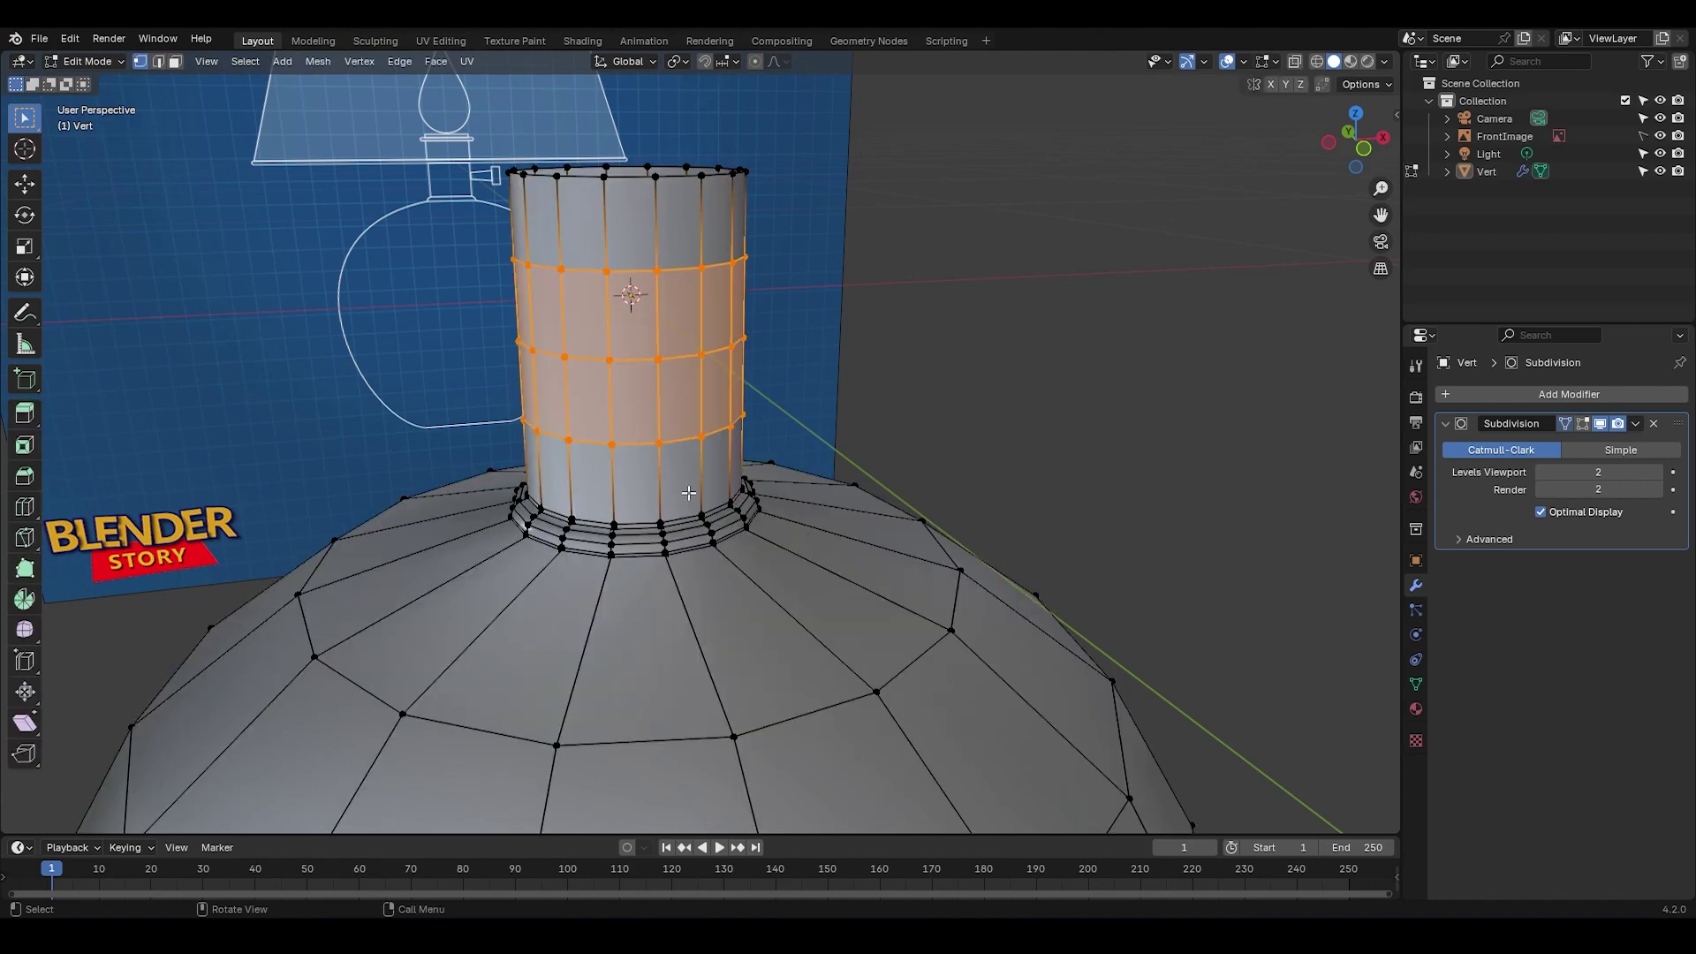
pyautogui.keyDown('alt'); pyautogui.click(675, 563); pyautogui.keyUp('alt')
pyautogui.press('Tab')
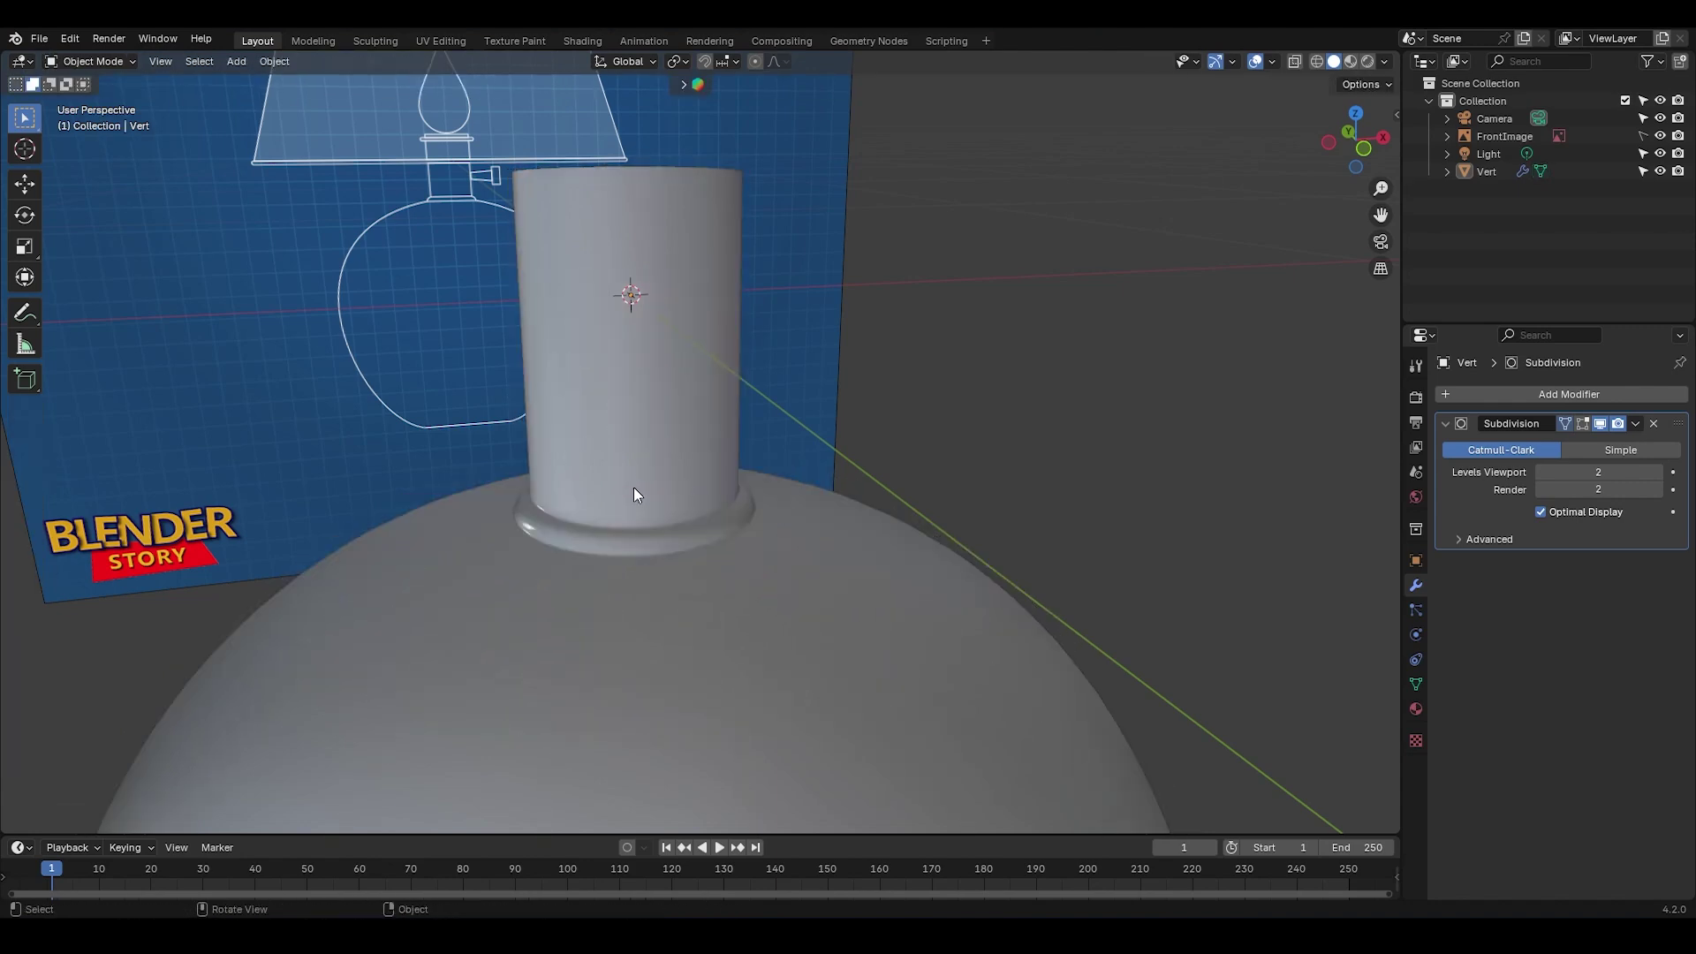
pyautogui.press('KP_1')
pyautogui.press('Tab')
pyautogui.scroll(5, 629, 523)
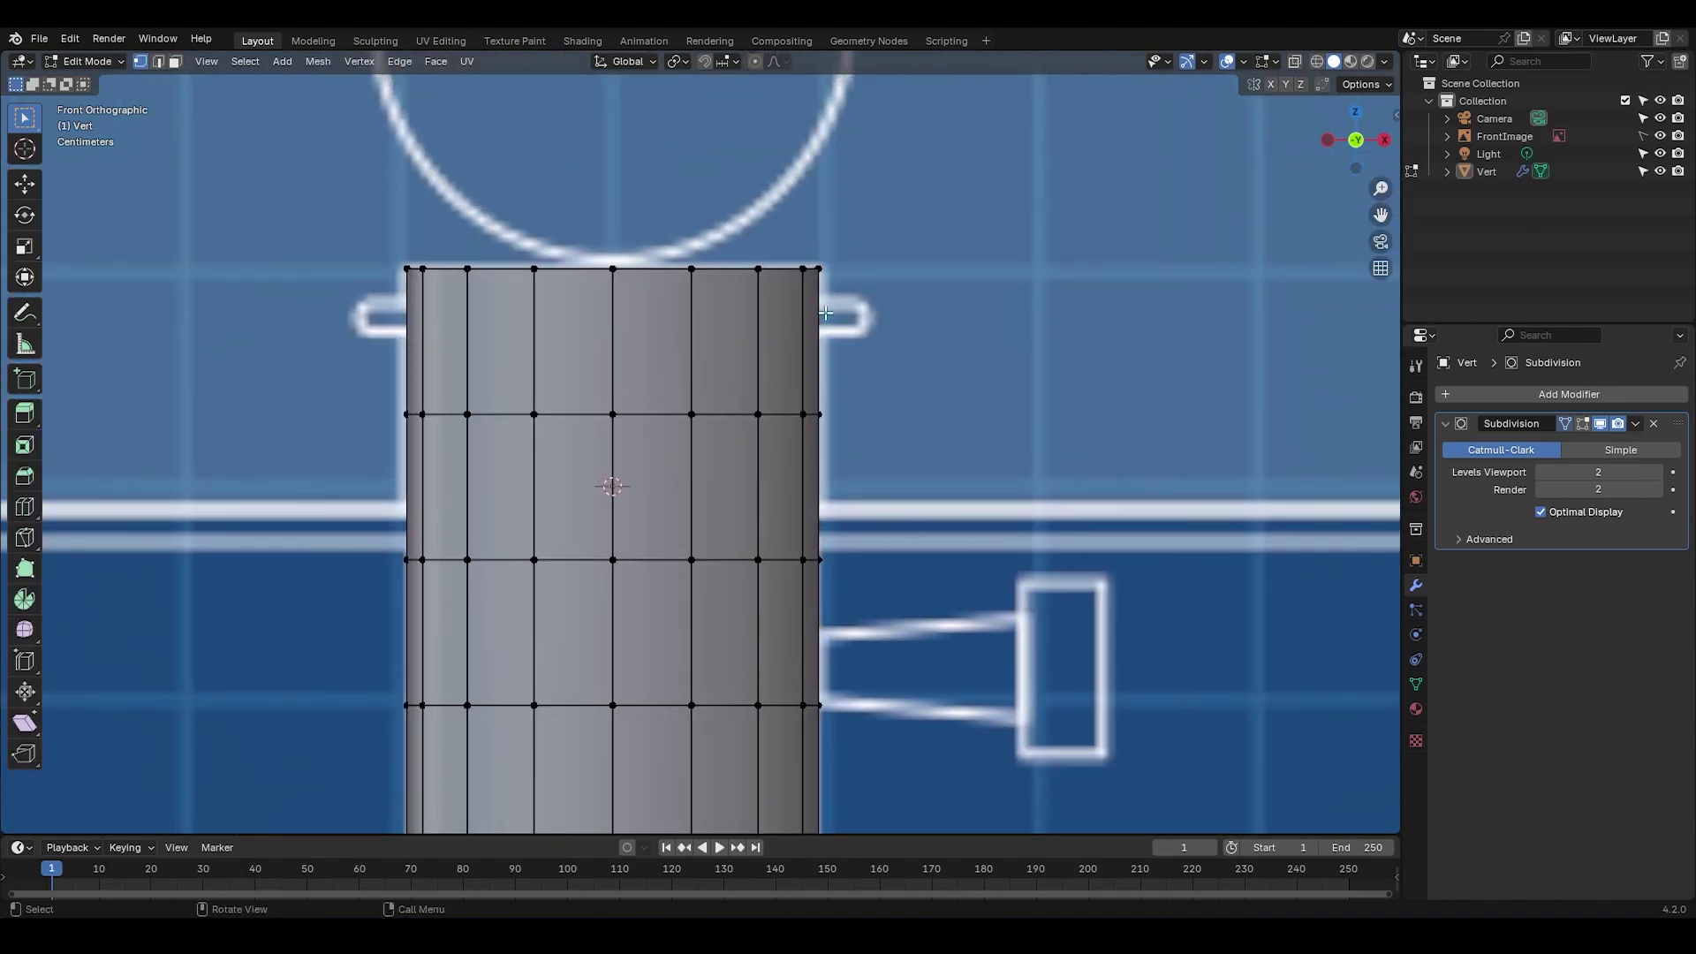
# Step: Cut a loop near the neck's top, bevel it into a band, and extrude it outward along normals
pyautogui.hotkey('ctrl', 'r')
pyautogui.click(812, 317)
pyautogui.click(742, 327)
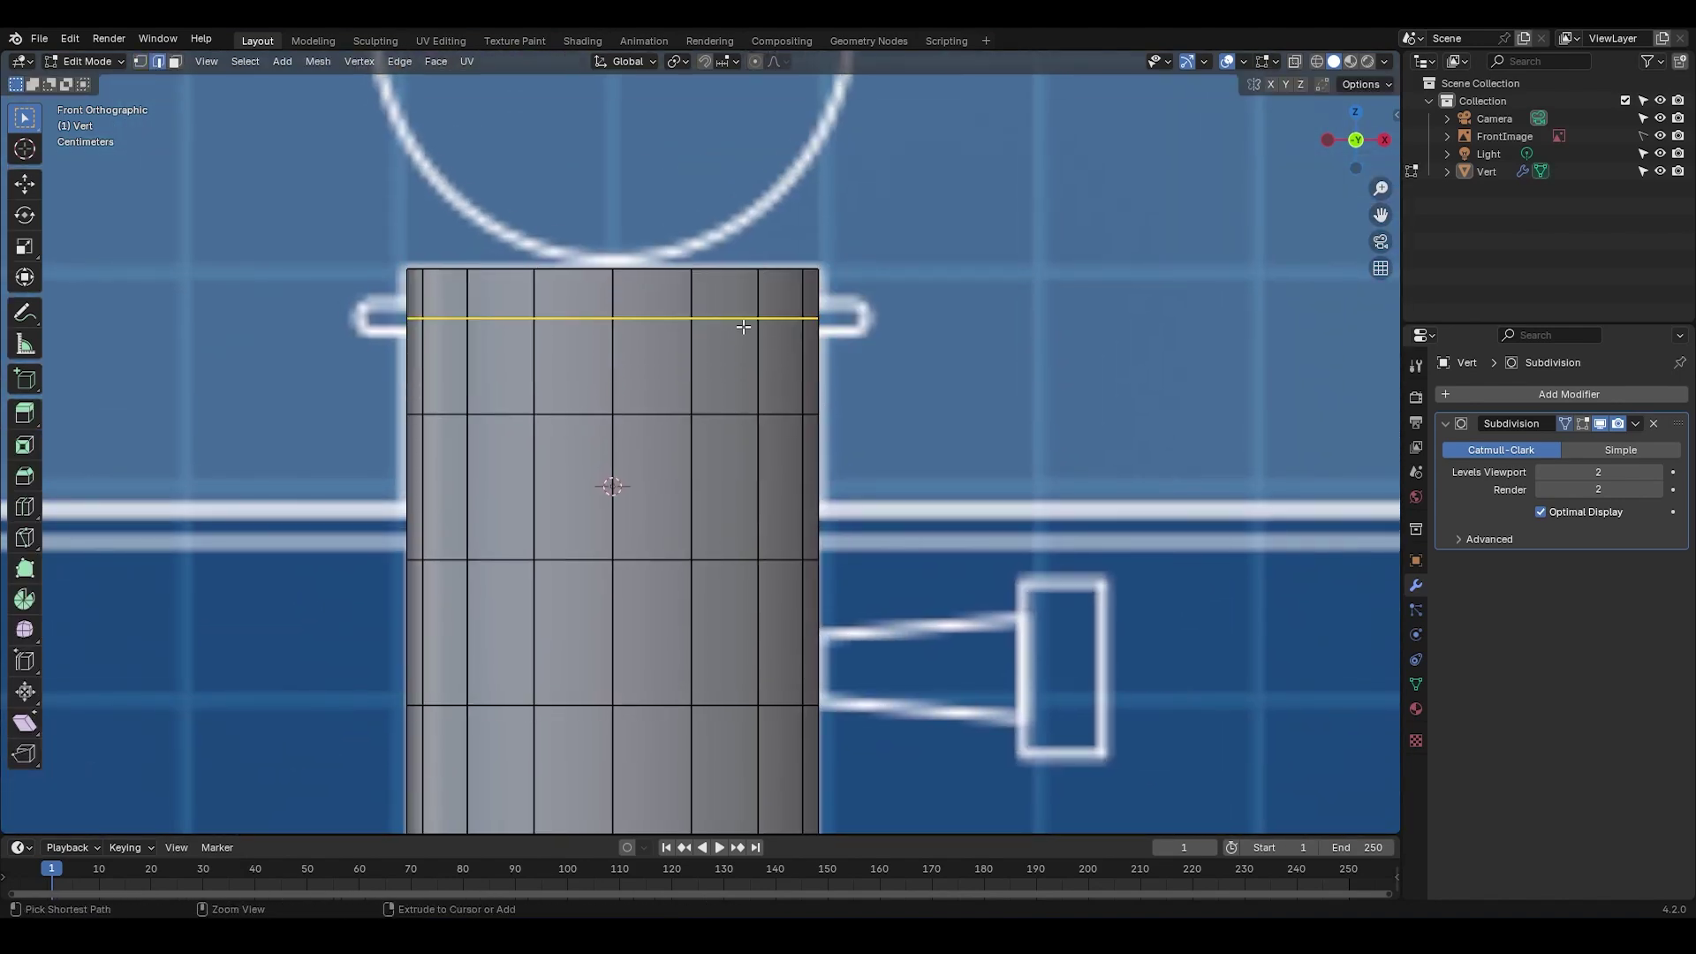
pyautogui.hotkey('ctrl', 'b')
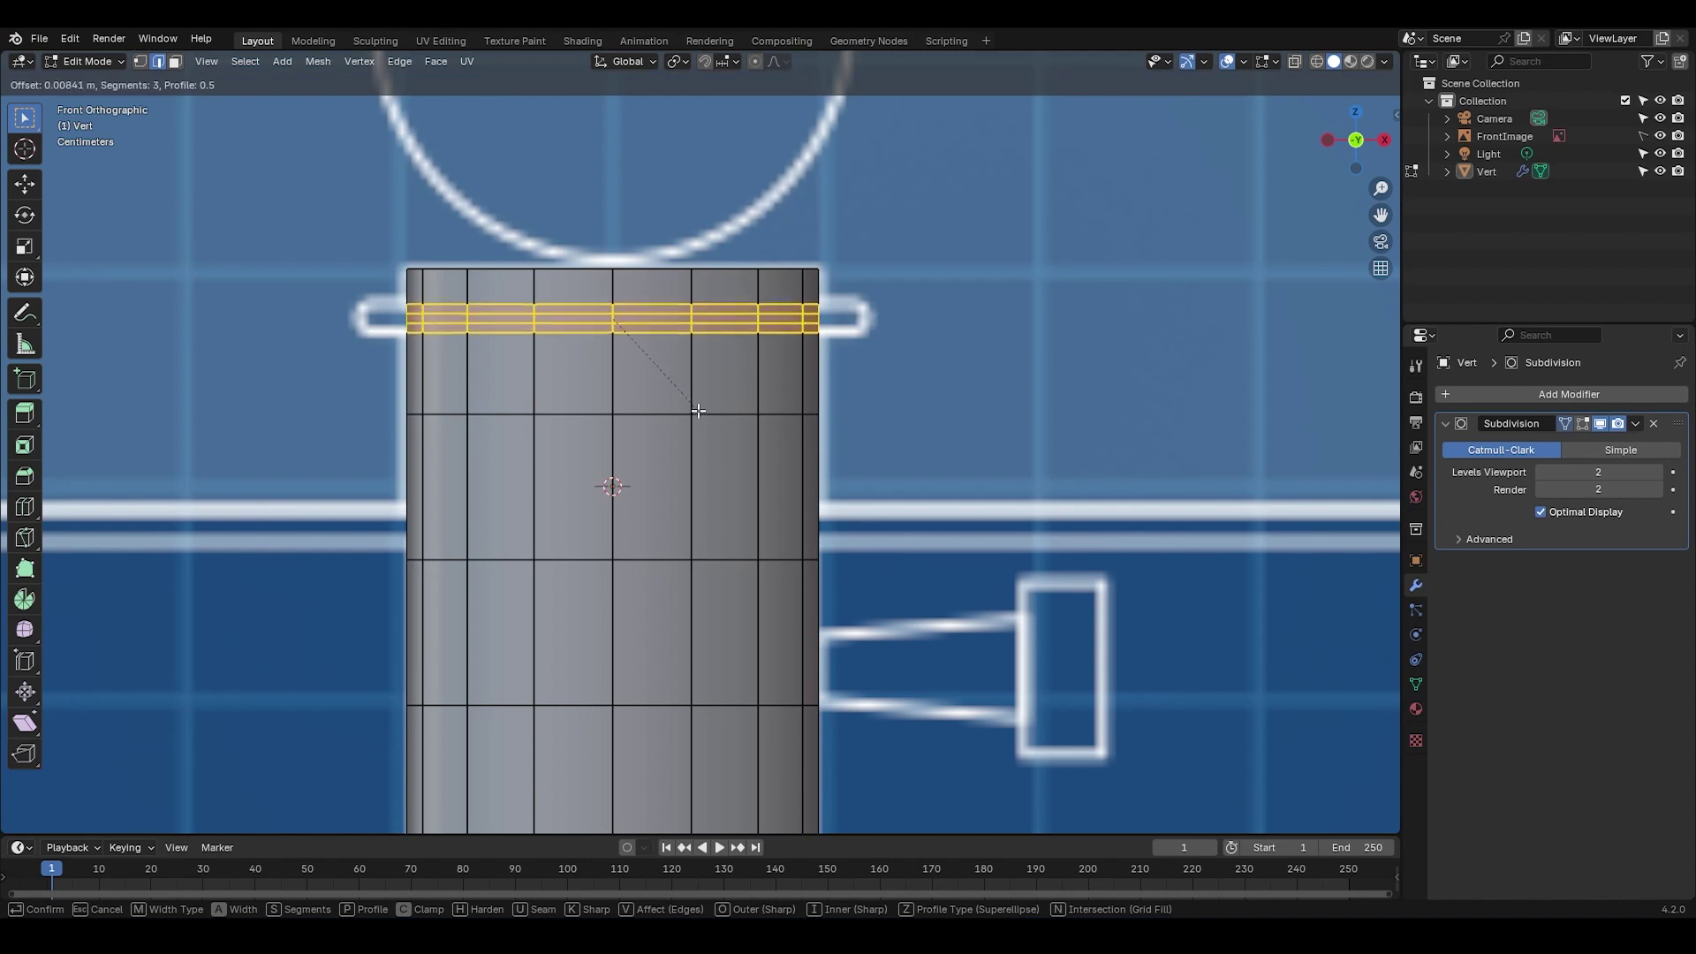
pyautogui.scroll(-1, 698, 413)
pyautogui.scroll(-1, 699, 413)
pyautogui.click(701, 412)
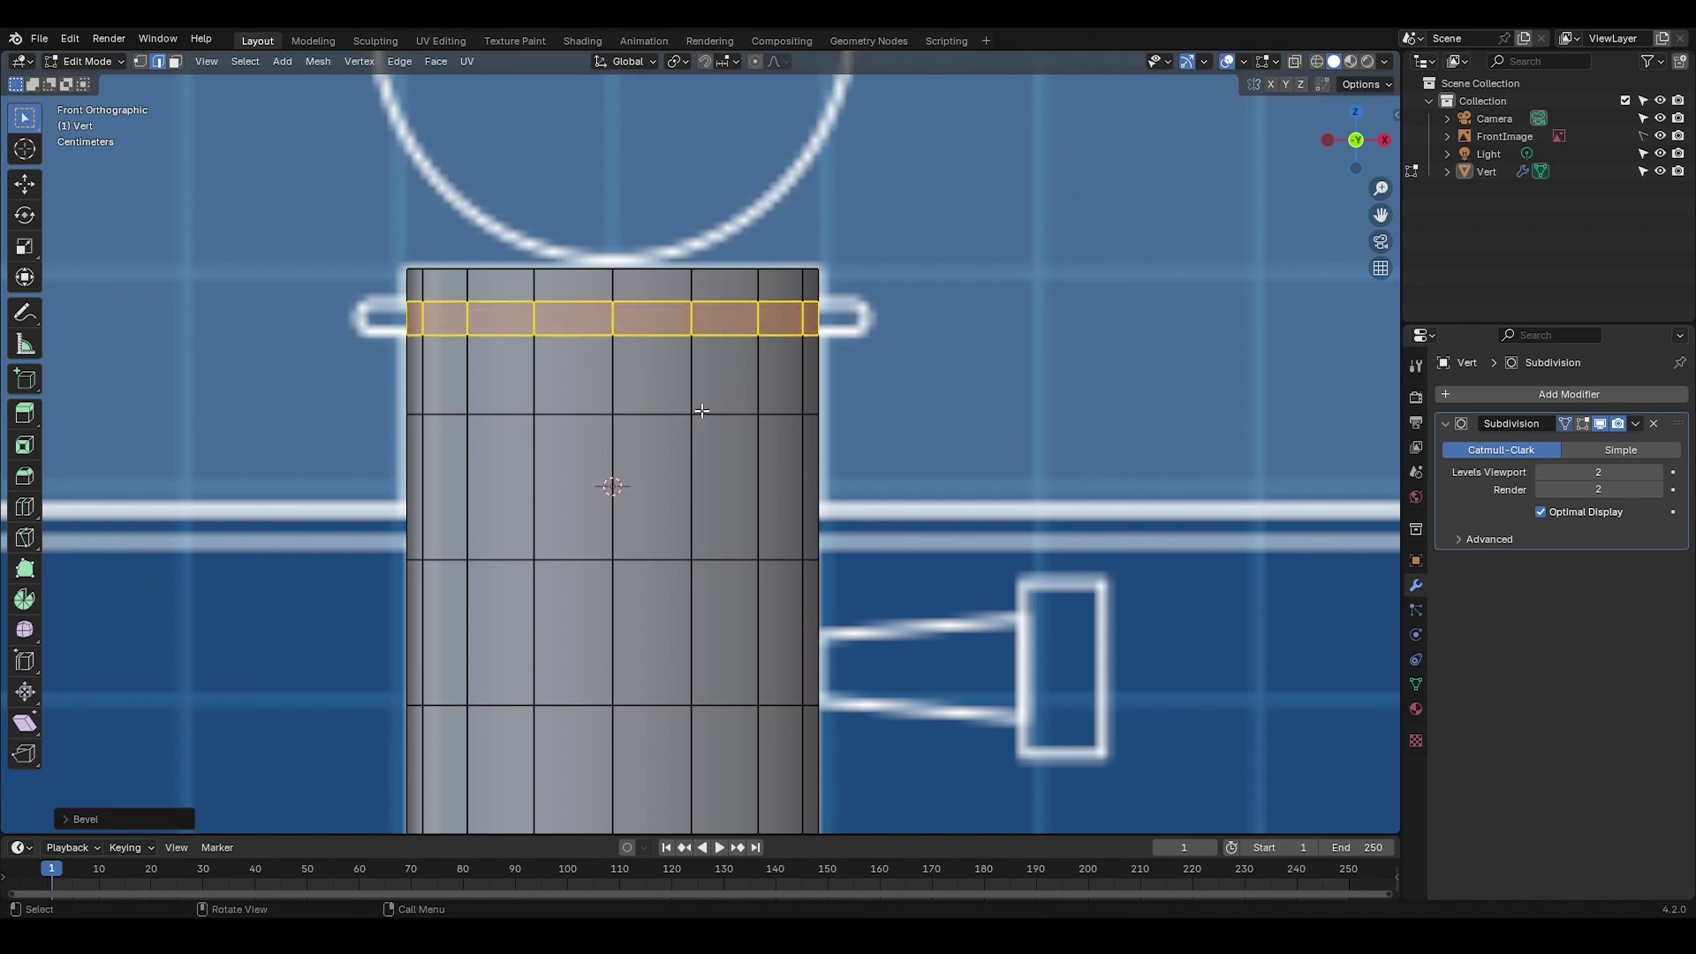
pyautogui.hotkey('alt', 'e')
pyautogui.click(692, 431)
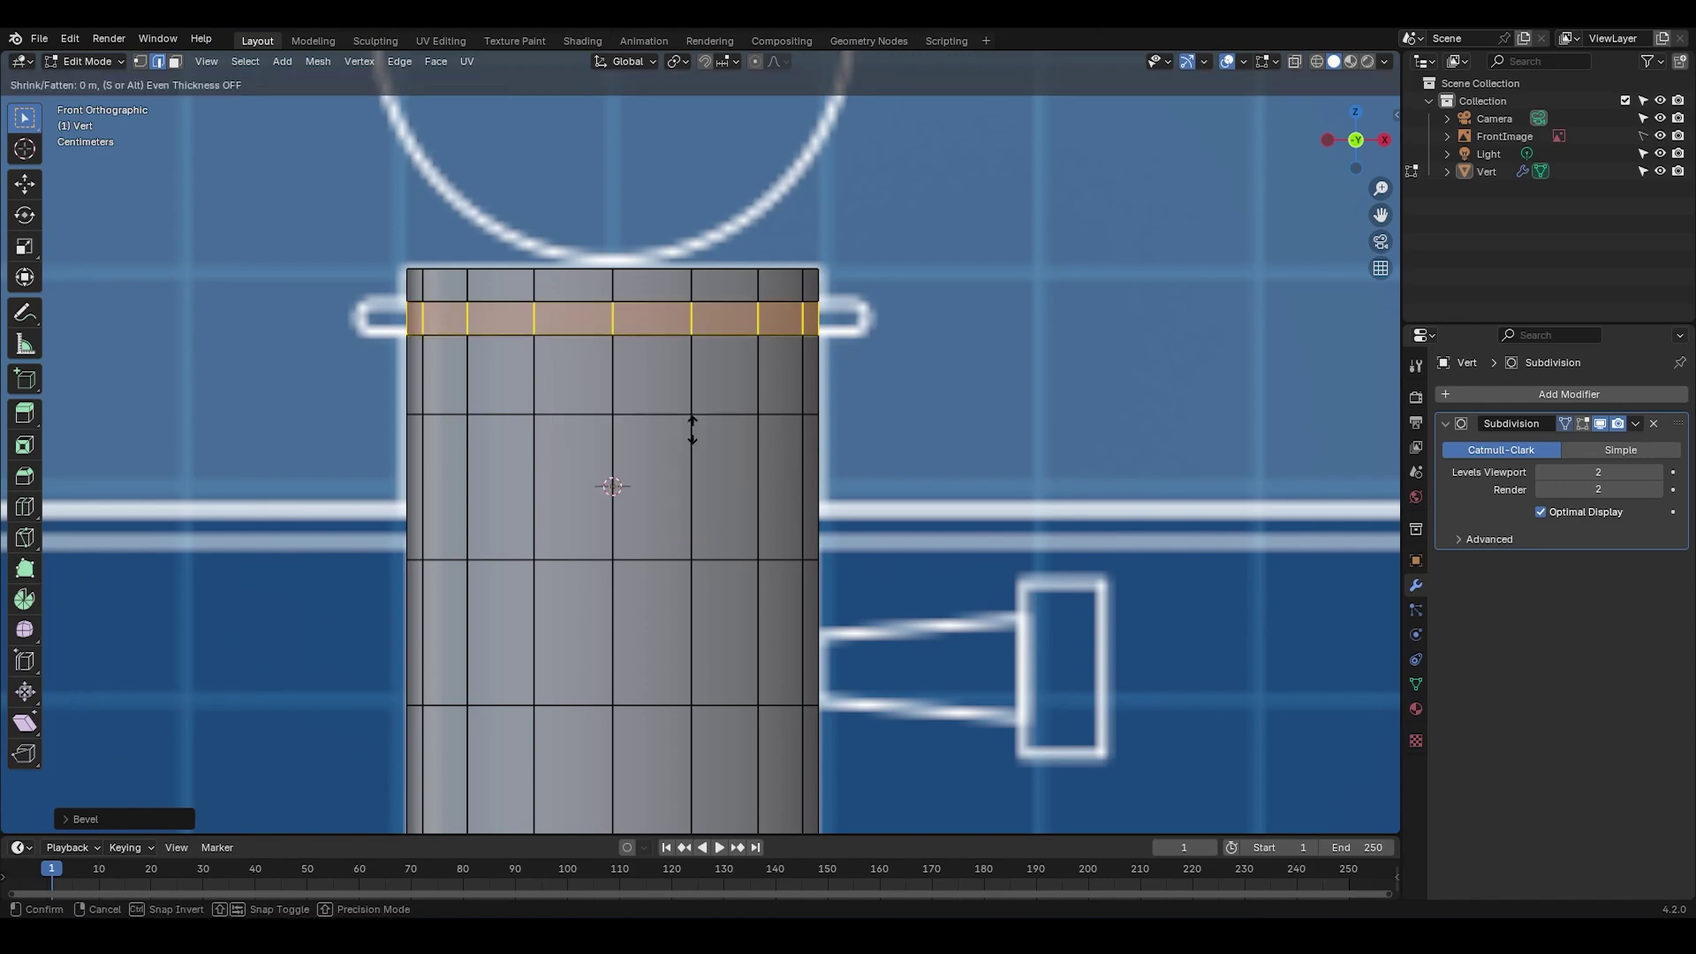
pyautogui.click(732, 451)
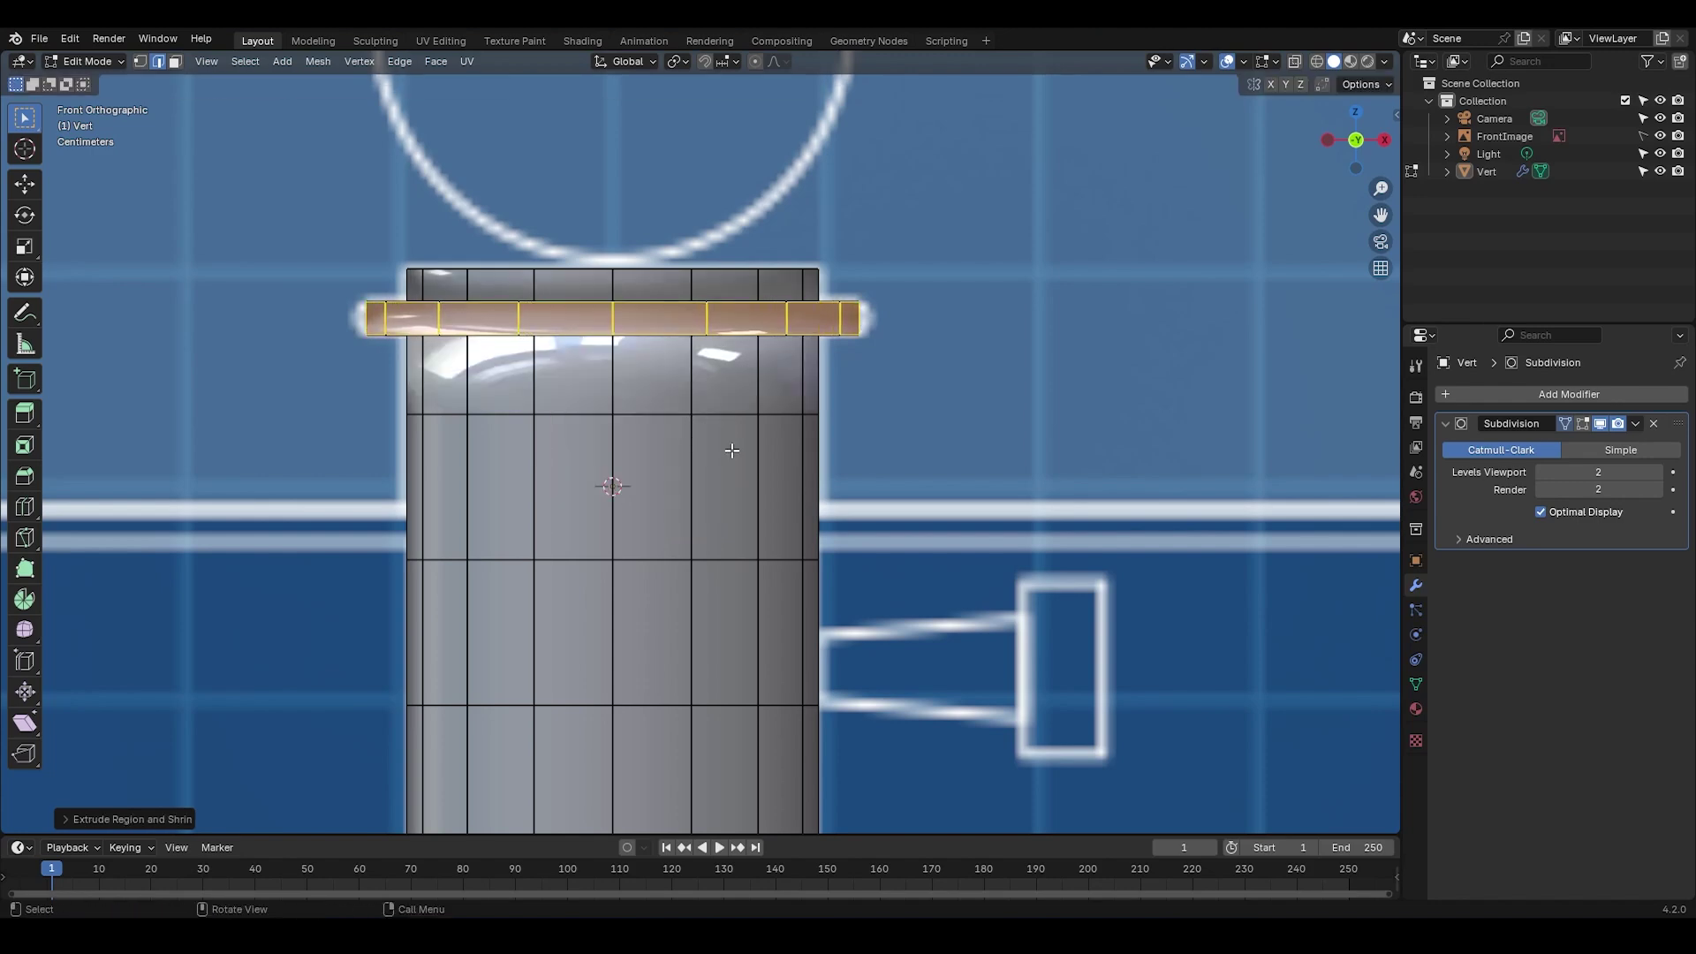
pyautogui.moveTo(725, 444); pyautogui.dragTo(723, 402, button='middle')
# Step: Bevel the rim's upper and lower edges with 3 segments and shrink them slightly
pyautogui.keyDown('alt'); pyautogui.click(723, 399); pyautogui.keyUp('alt')
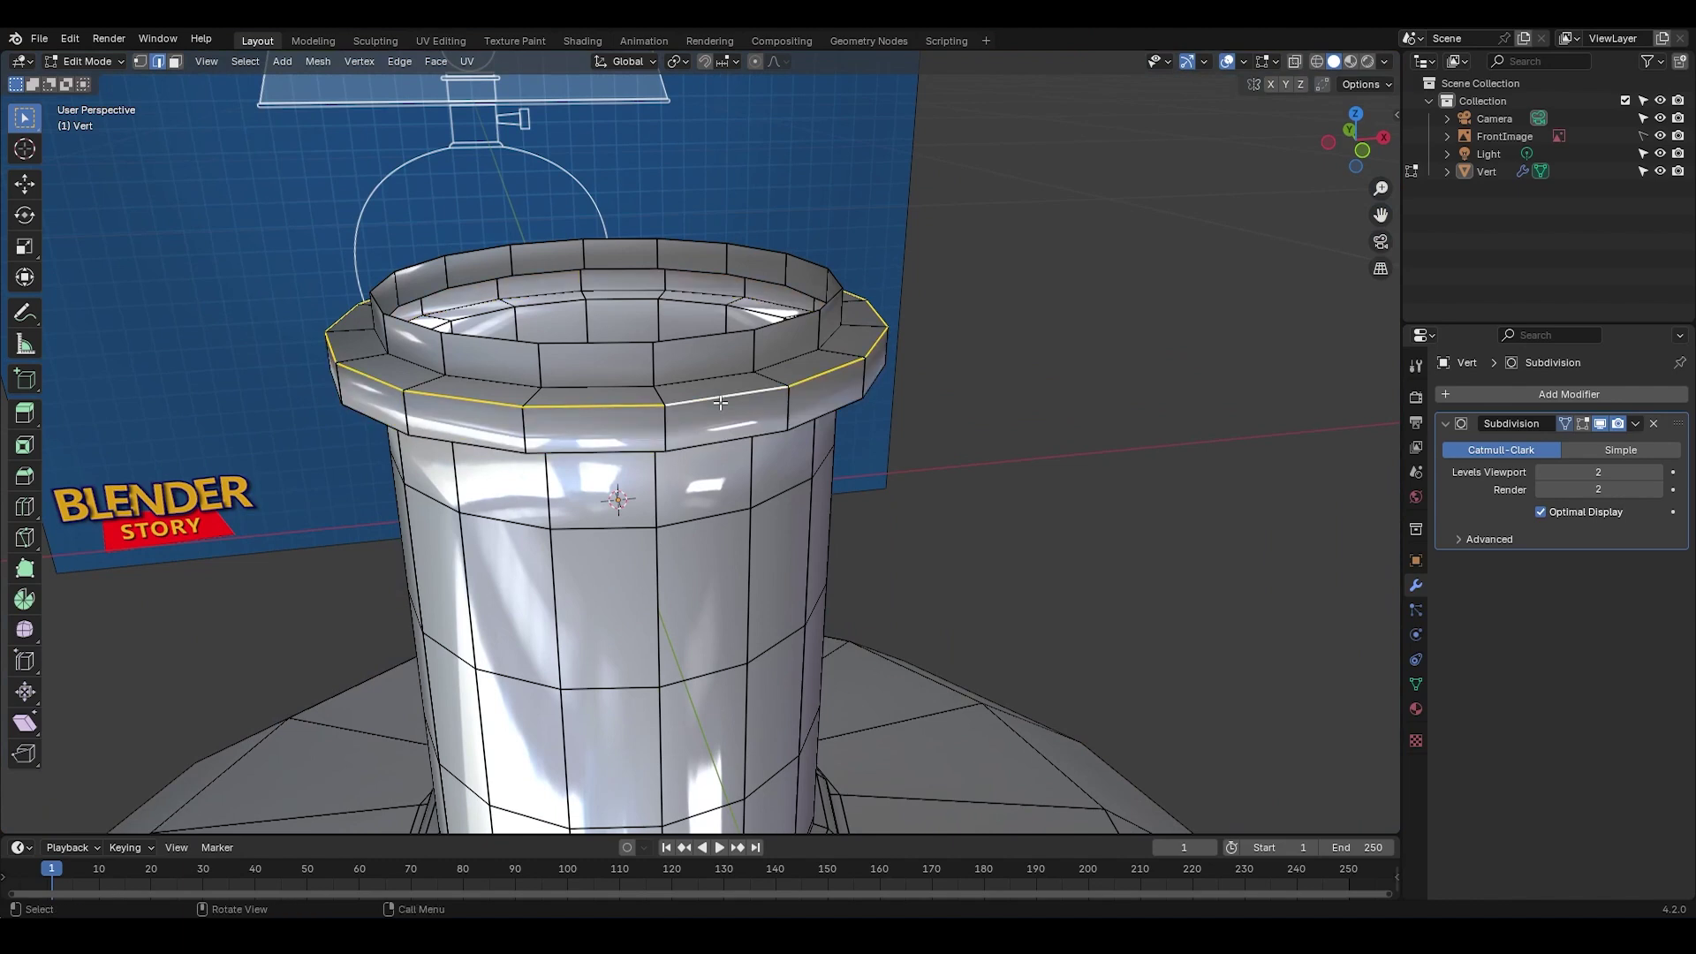
pyautogui.keyDown('alt'); pyautogui.keyDown('shift'); pyautogui.click(722, 438); pyautogui.keyUp('shift'); pyautogui.keyUp('alt')
pyautogui.hotkey('ctrl', 'b')
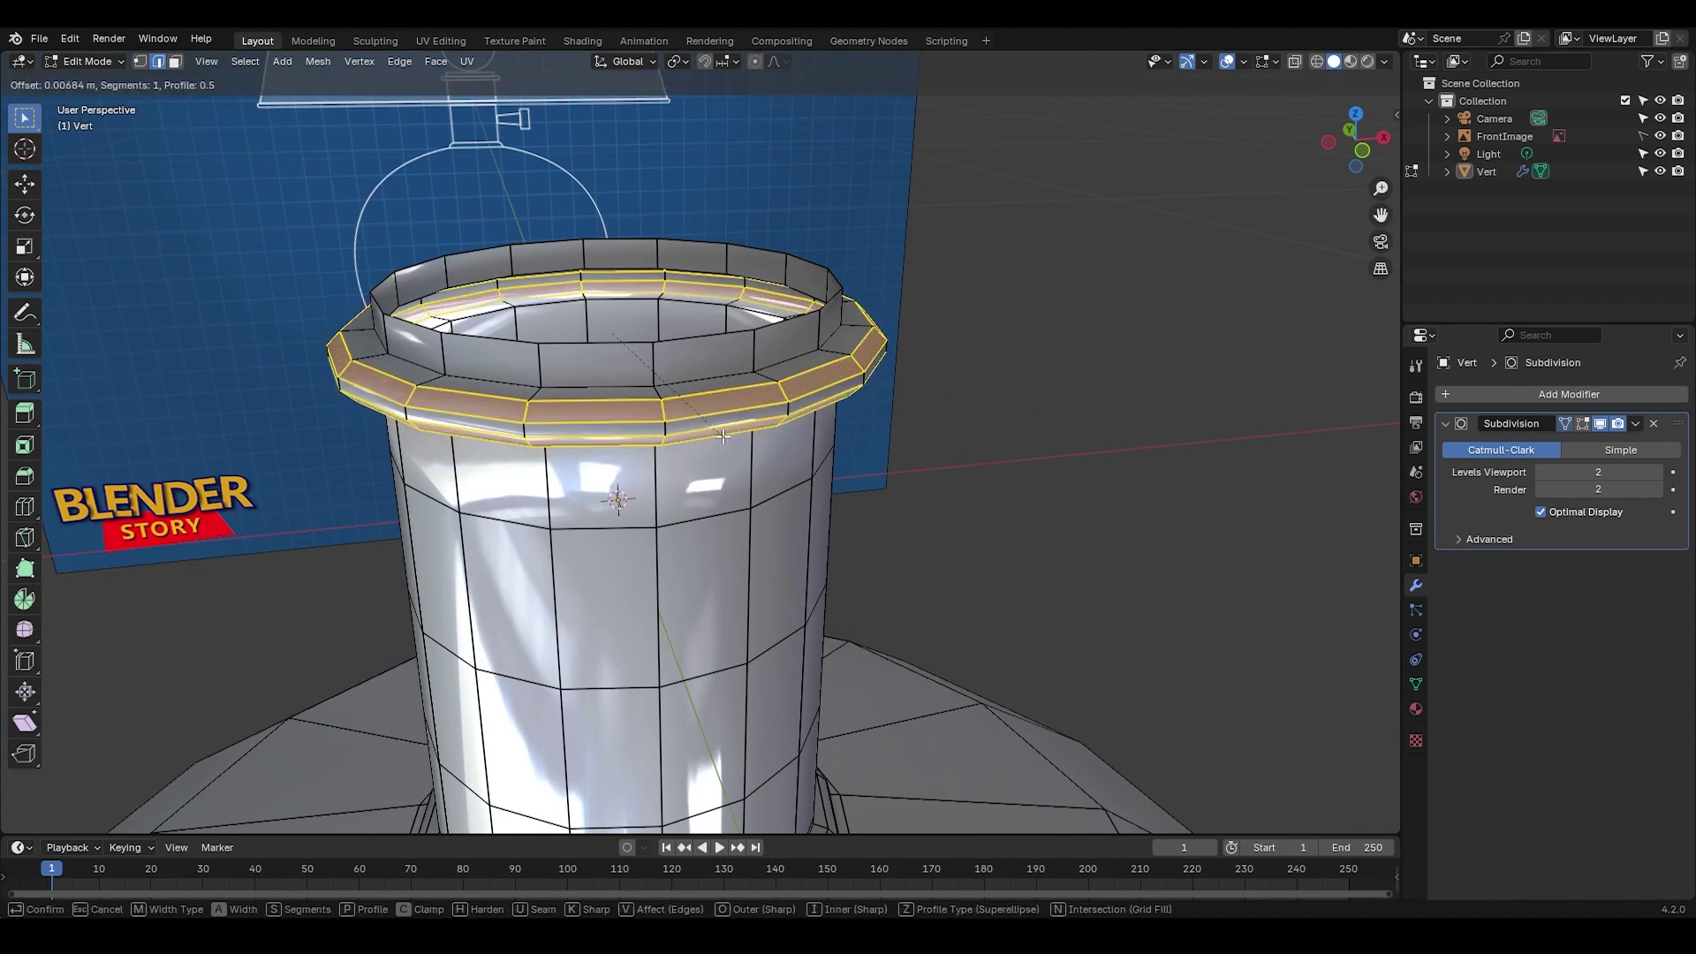
pyautogui.scroll(2, 726, 449)
pyautogui.click(726, 452)
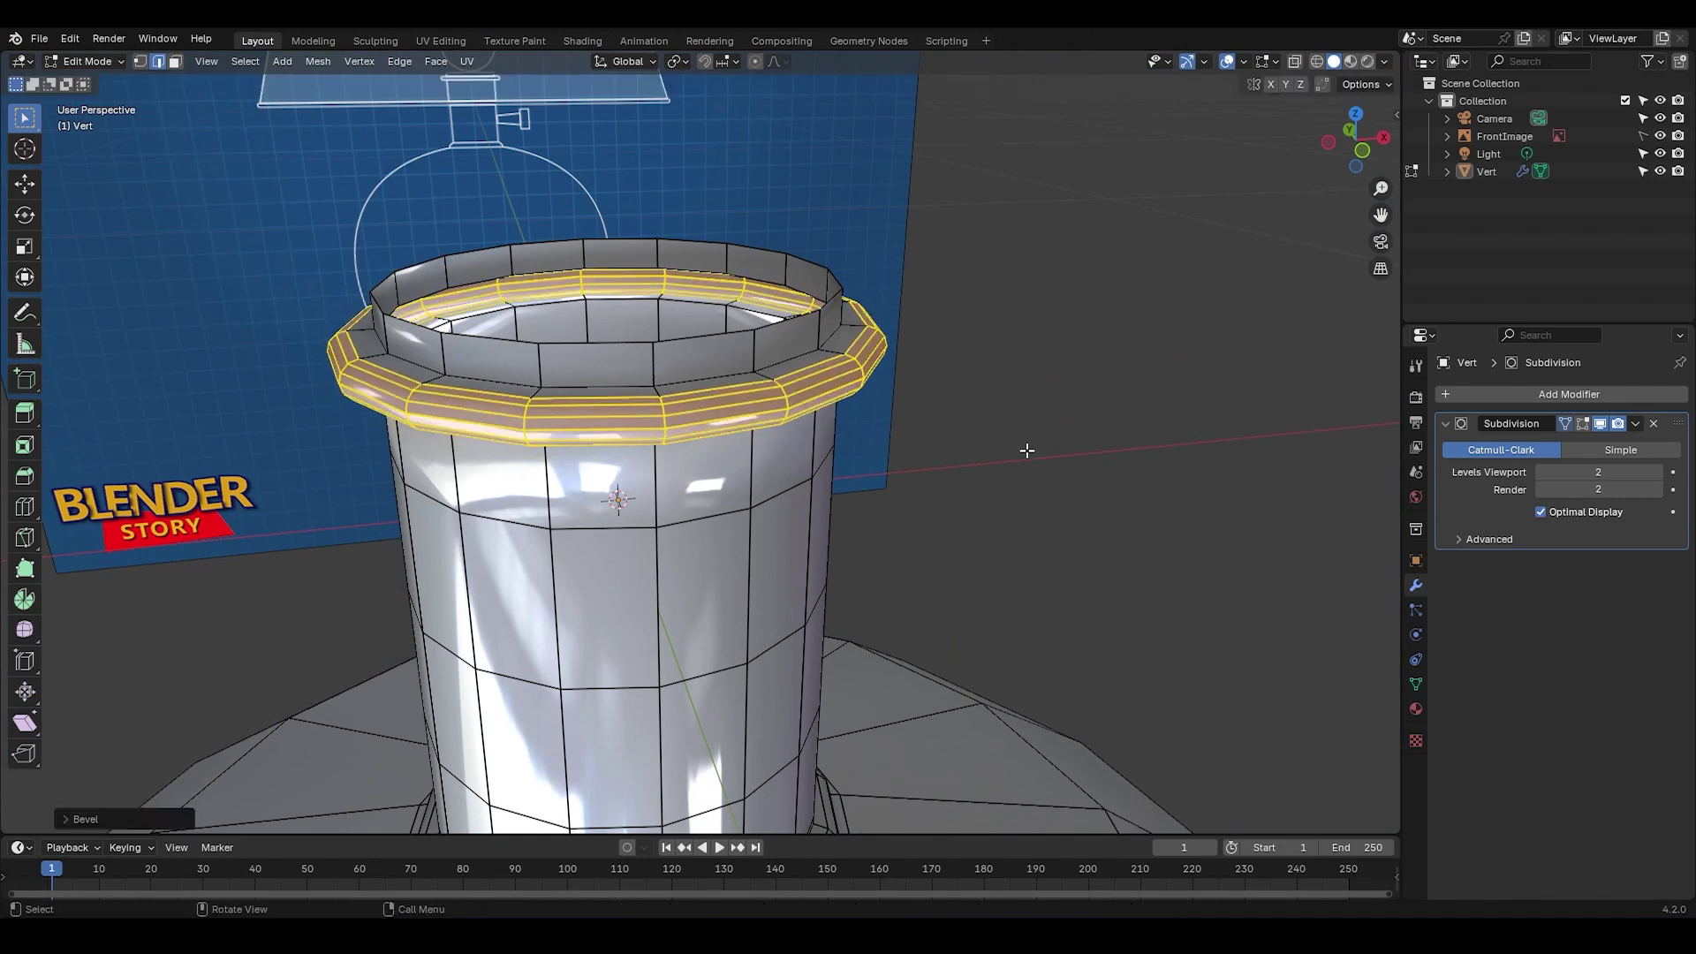
pyautogui.press('s')
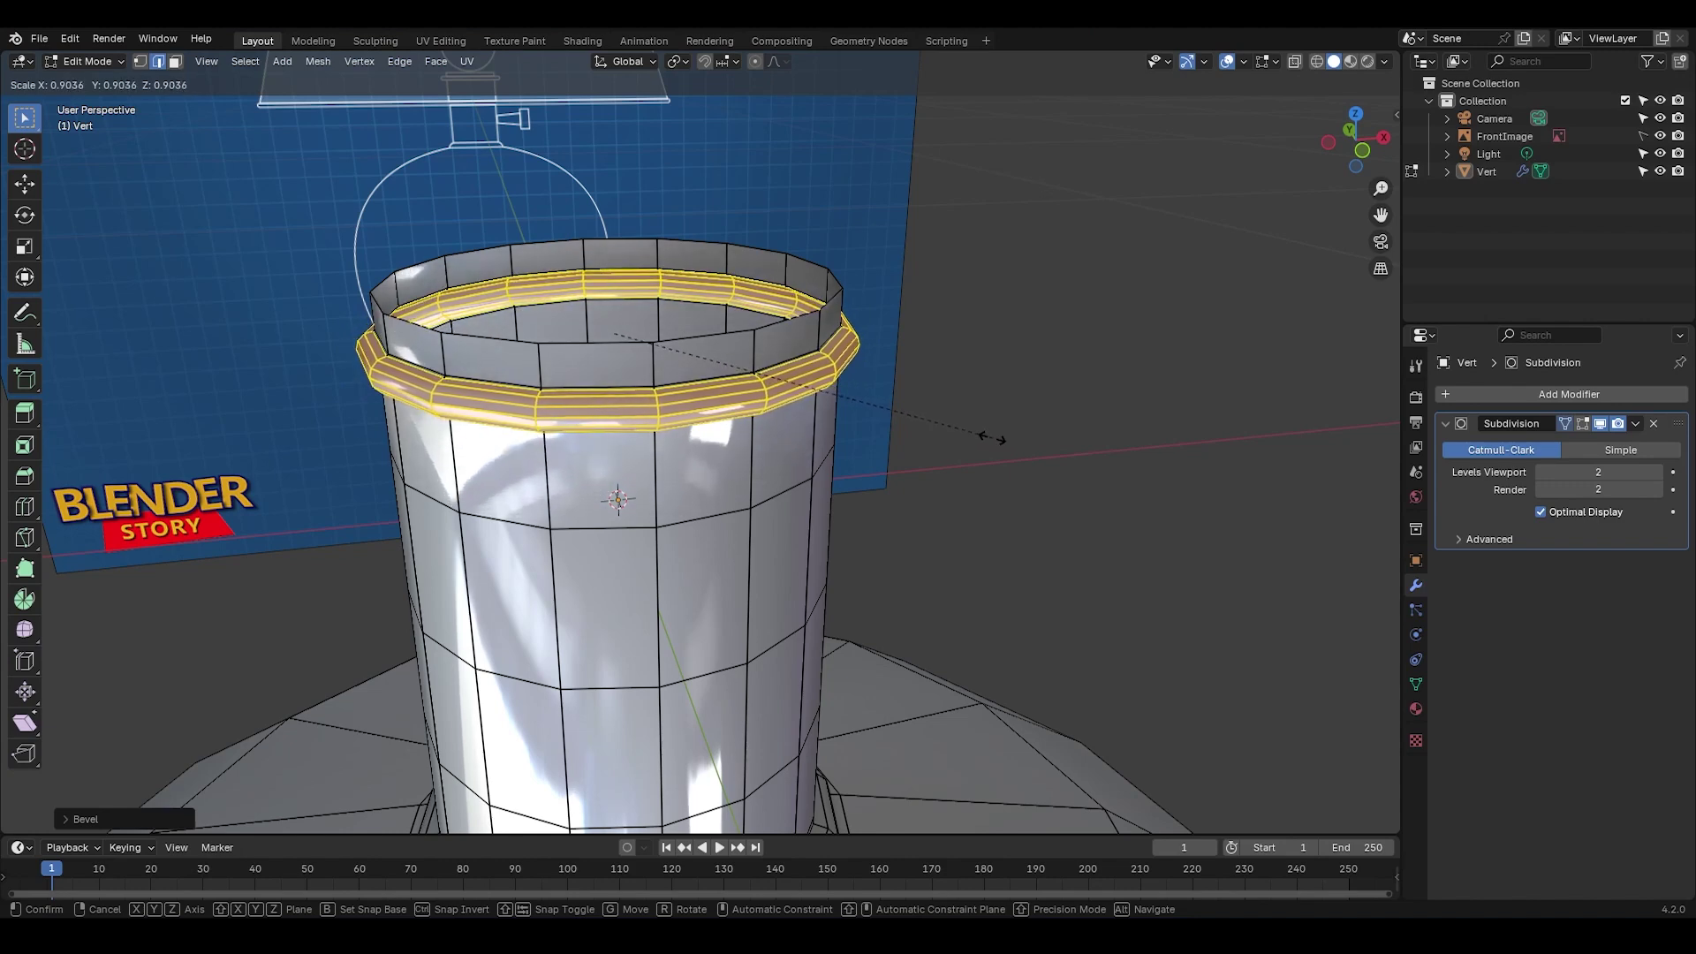
pyautogui.click(990, 437)
# Step: Merge the 16 duplicate vertices by distance and view the smoothed lip
pyautogui.press('1')
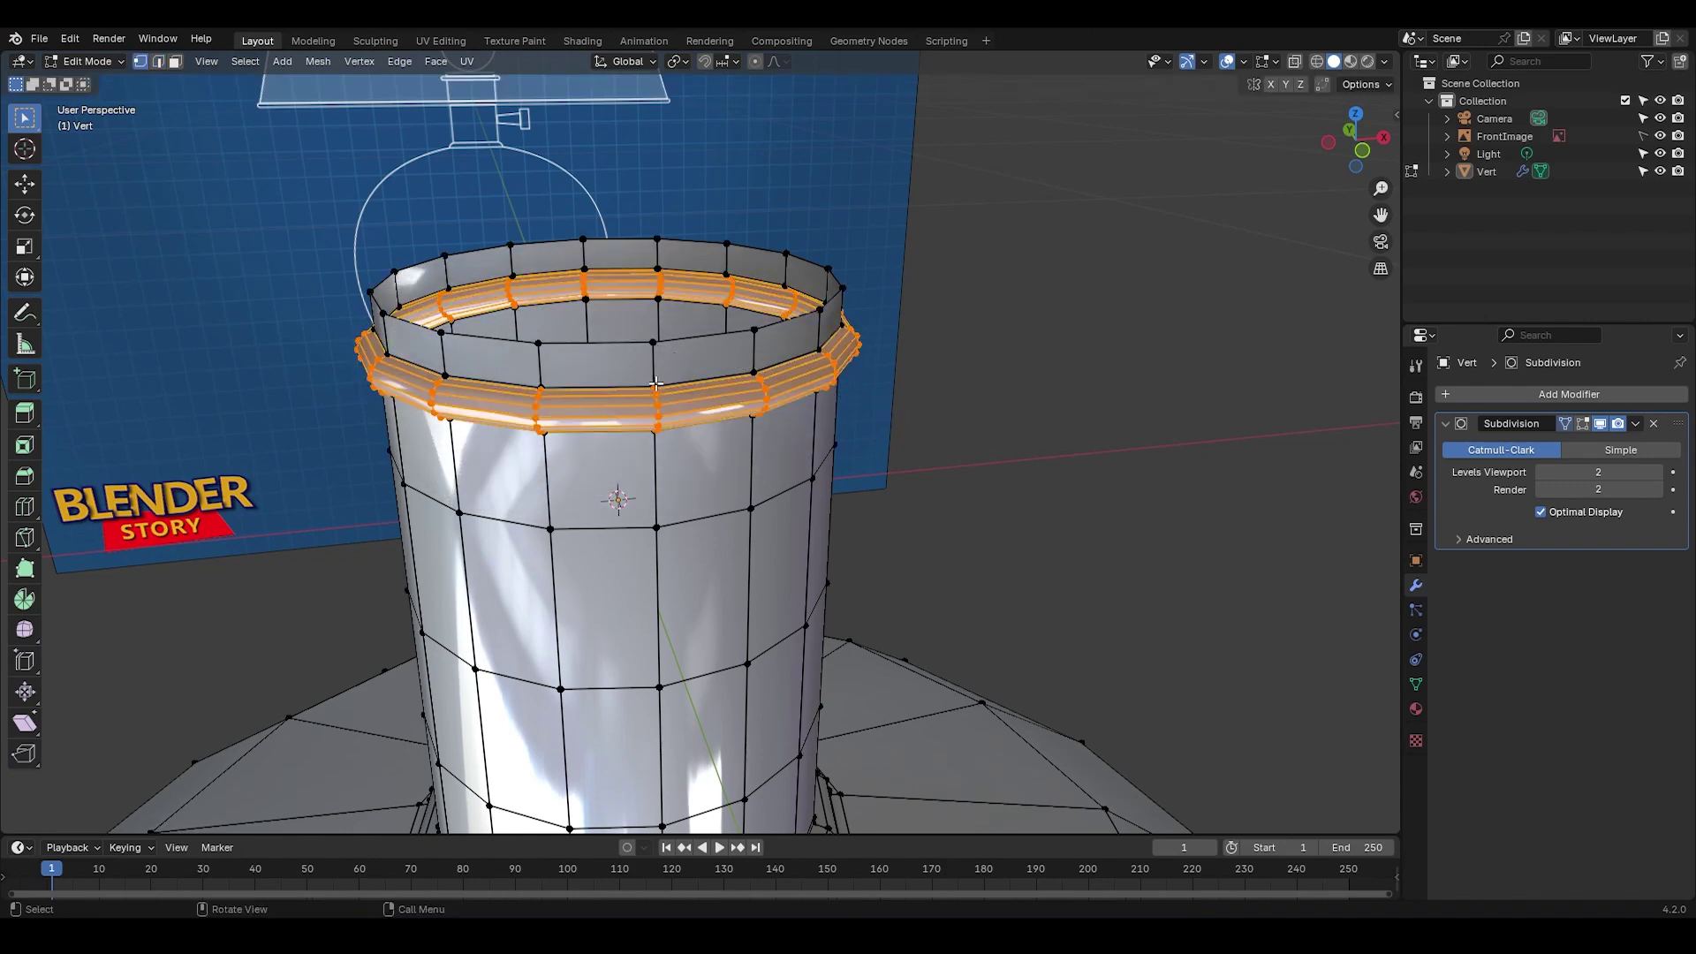
pyautogui.click(657, 382)
pyautogui.moveTo(688, 398); pyautogui.dragTo(690, 378, button='middle')
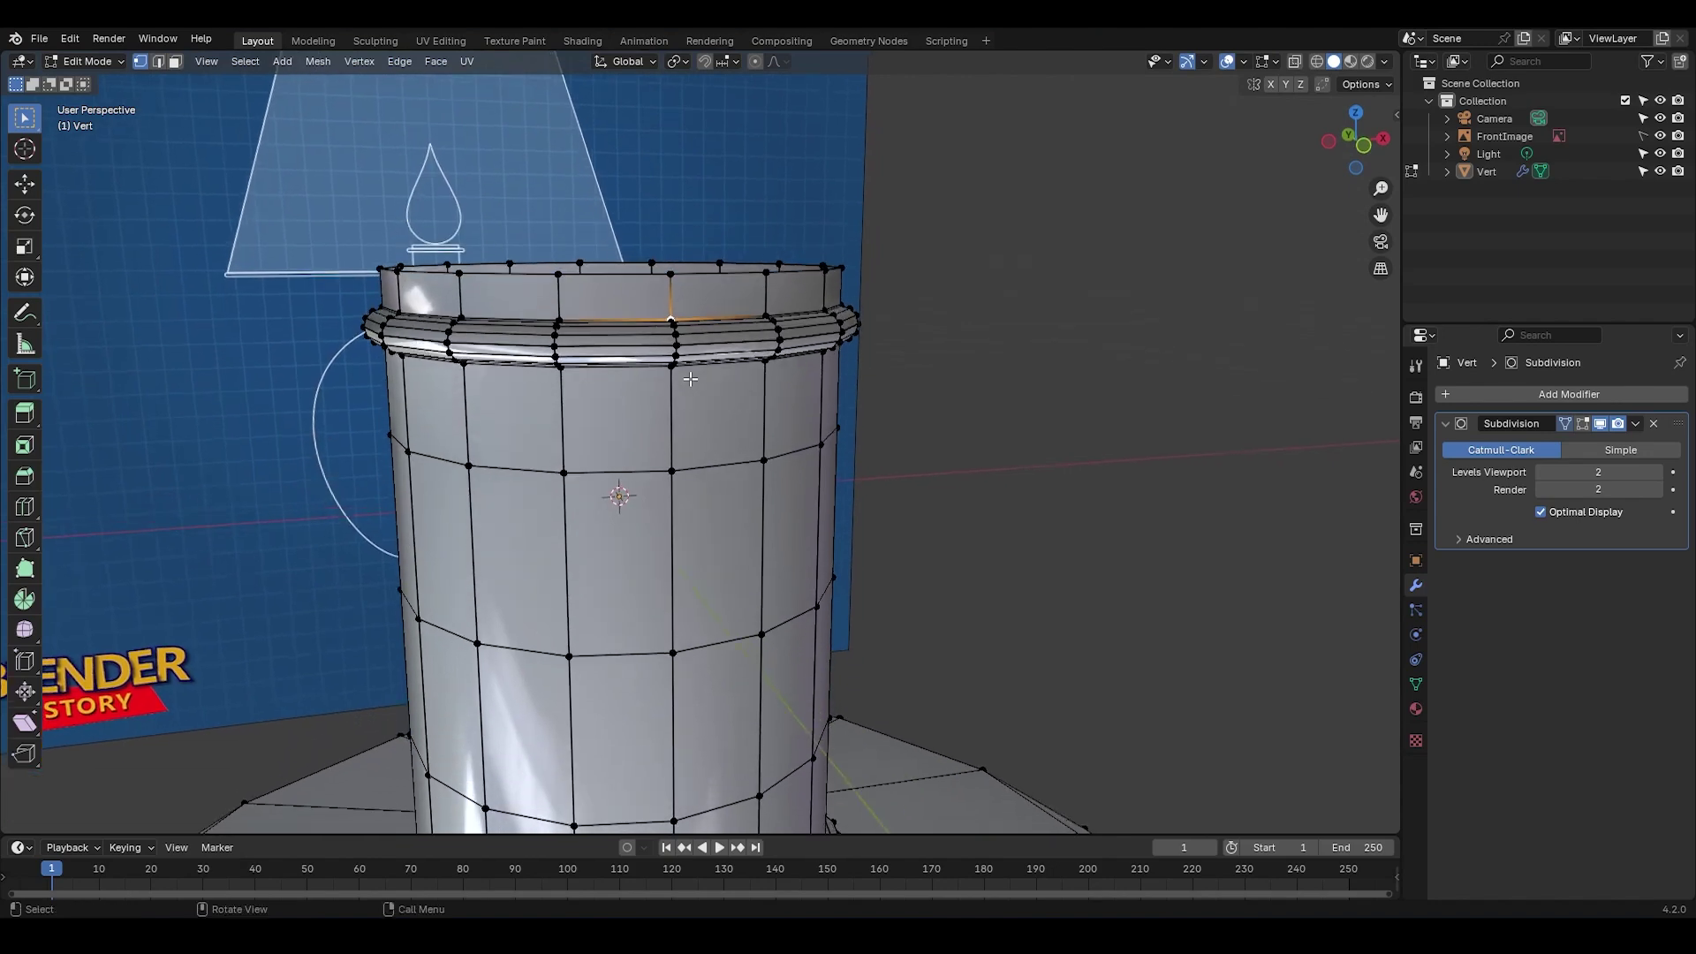
pyautogui.press('a')
pyautogui.press('m')
pyautogui.click(691, 378)
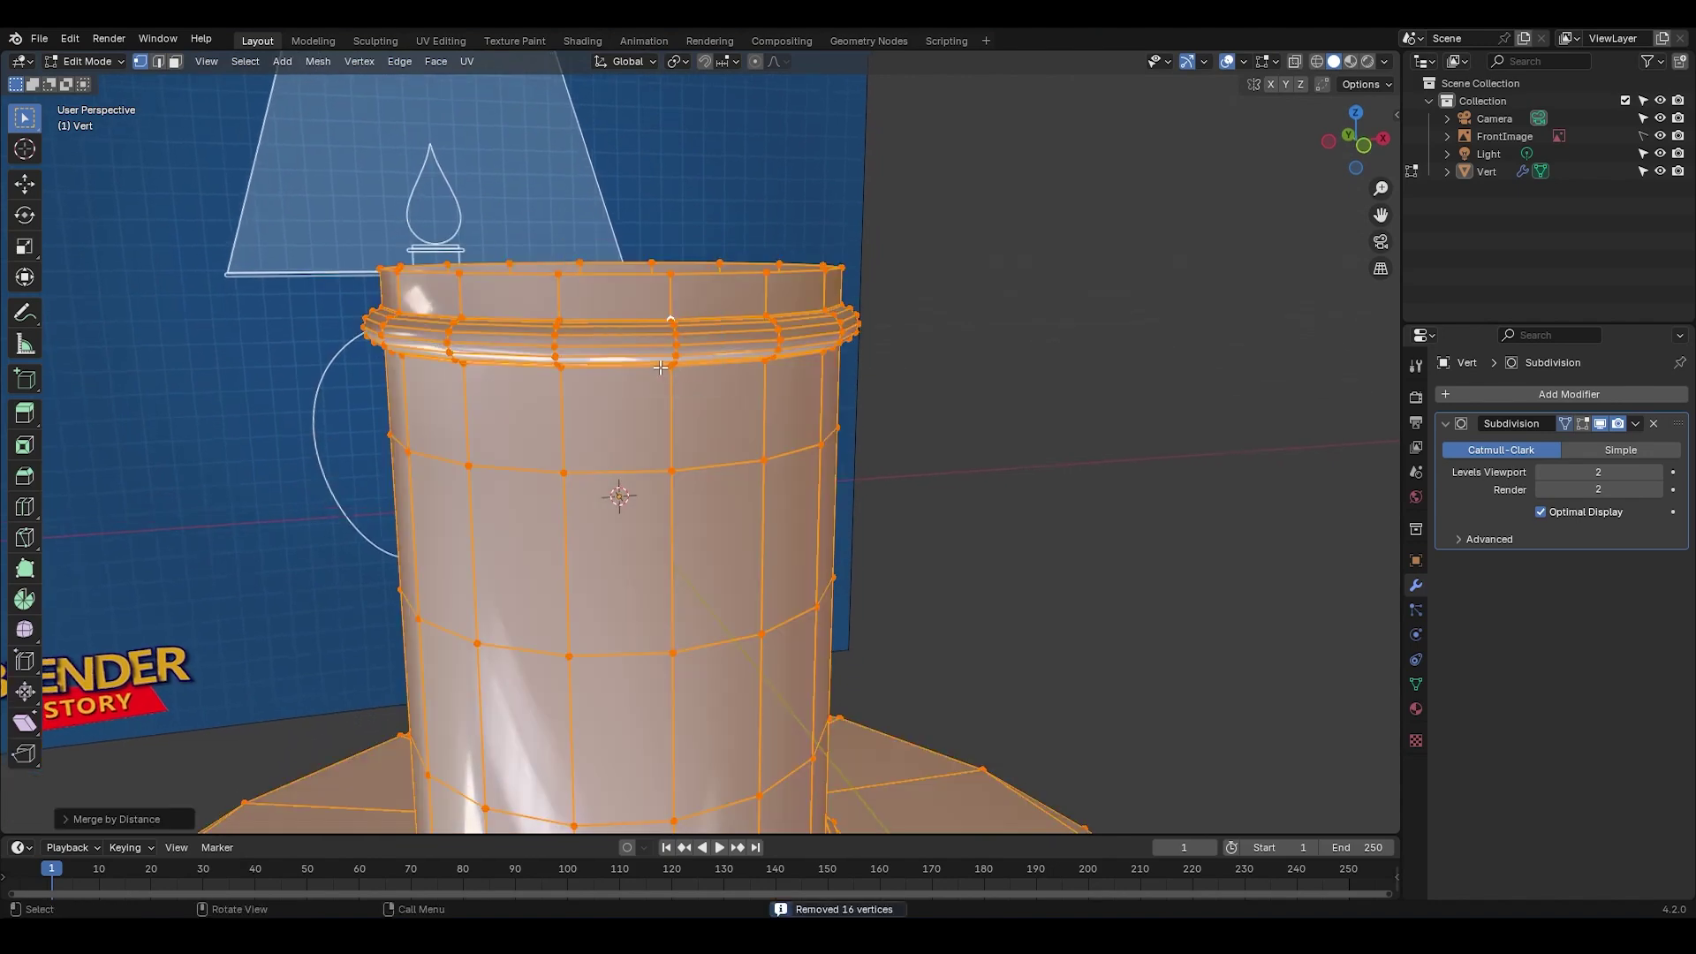
pyautogui.moveTo(661, 367); pyautogui.dragTo(685, 401, button='middle')
pyautogui.press('Tab')
pyautogui.press('KP_1')
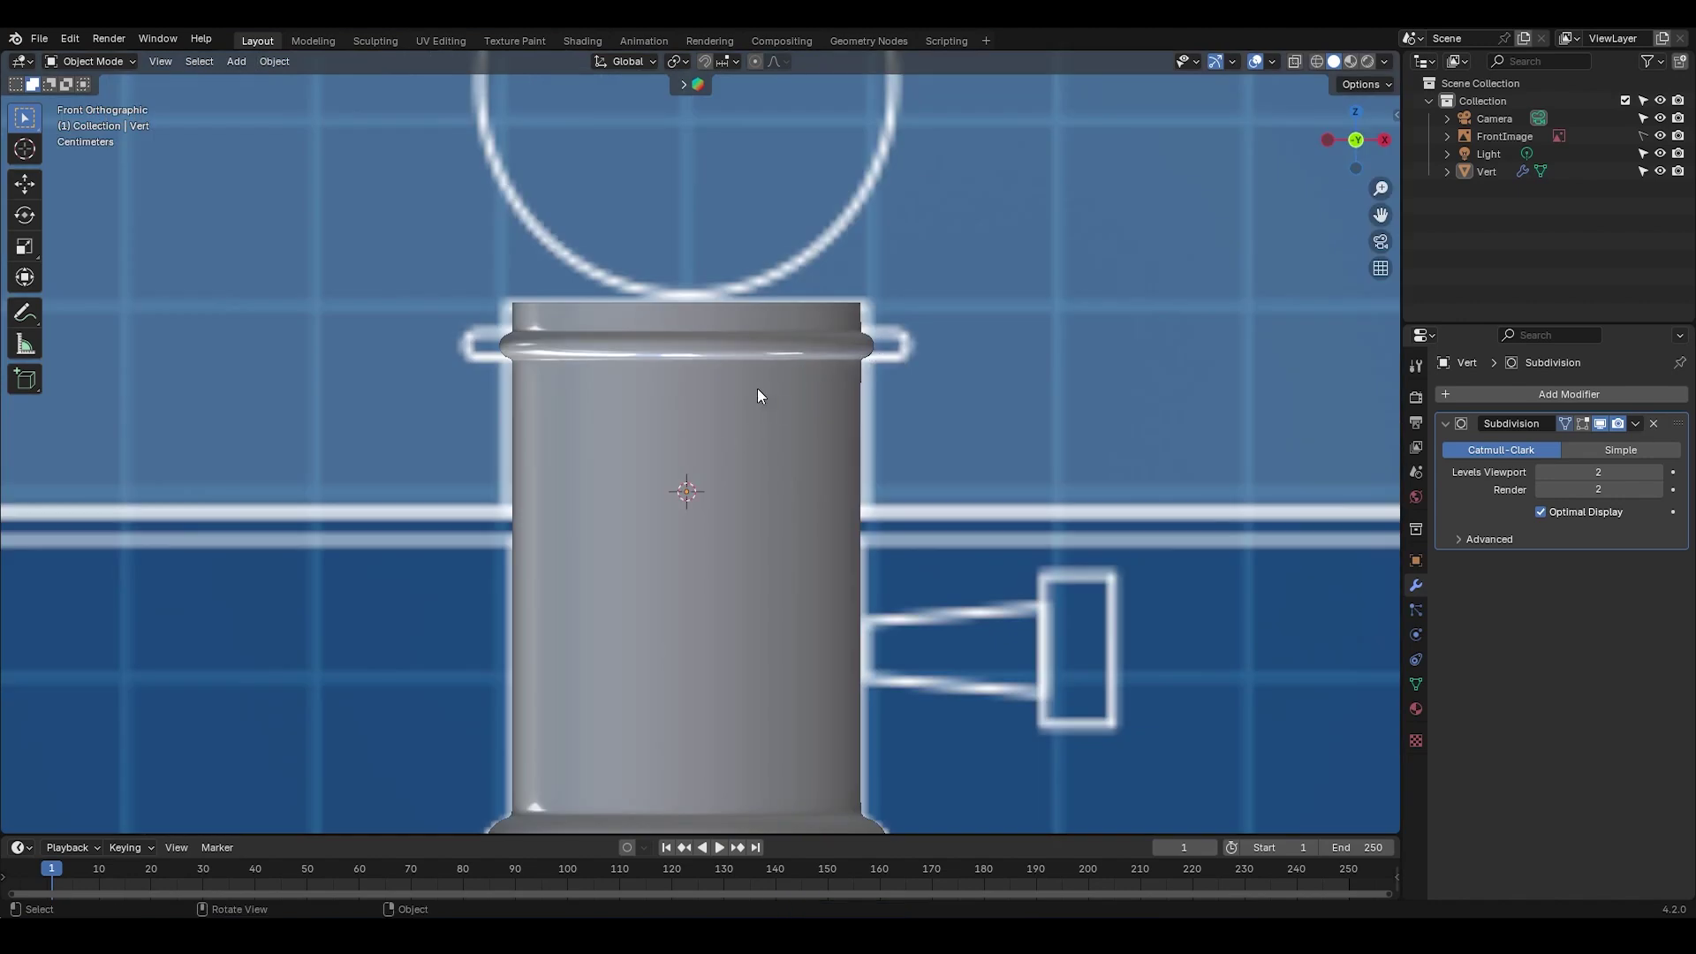
pyautogui.moveTo(756, 389); pyautogui.dragTo(696, 454, button='middle')
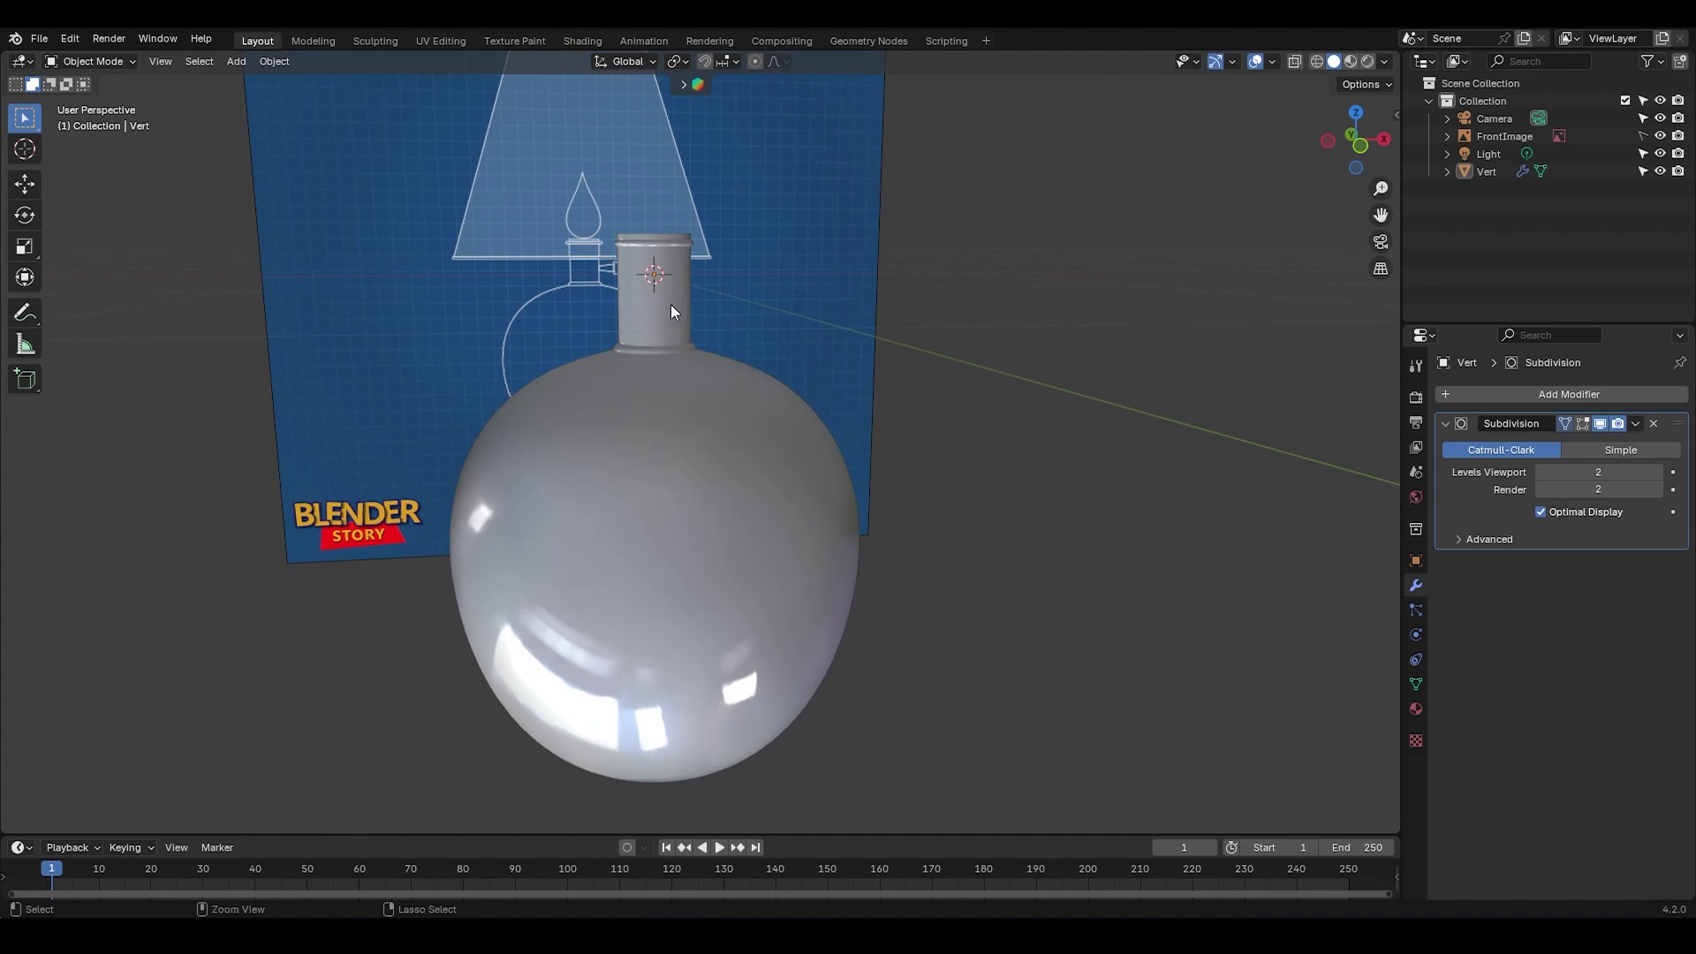
pyautogui.keyDown('ctrl'); pyautogui.moveTo(670, 304); pyautogui.dragTo(655, 221, button='middle'); pyautogui.keyUp('ctrl')
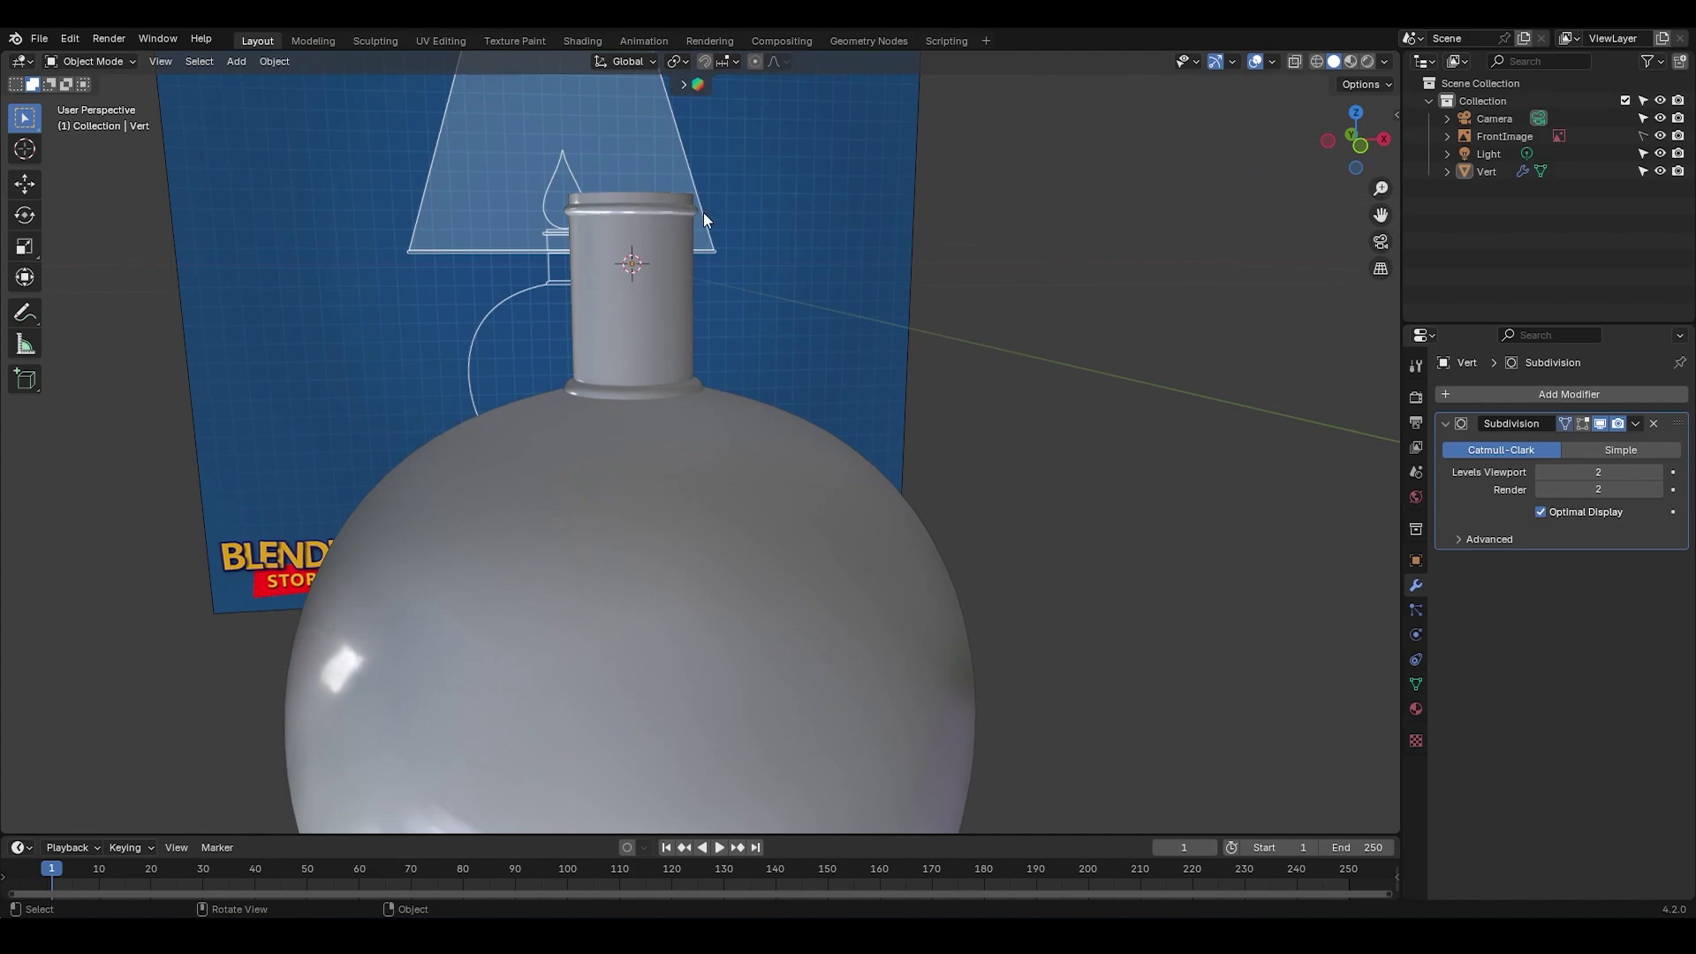
# Step: Extrude the neck's top rim inward and merge it at the centre to close the cap
pyautogui.press('Tab')
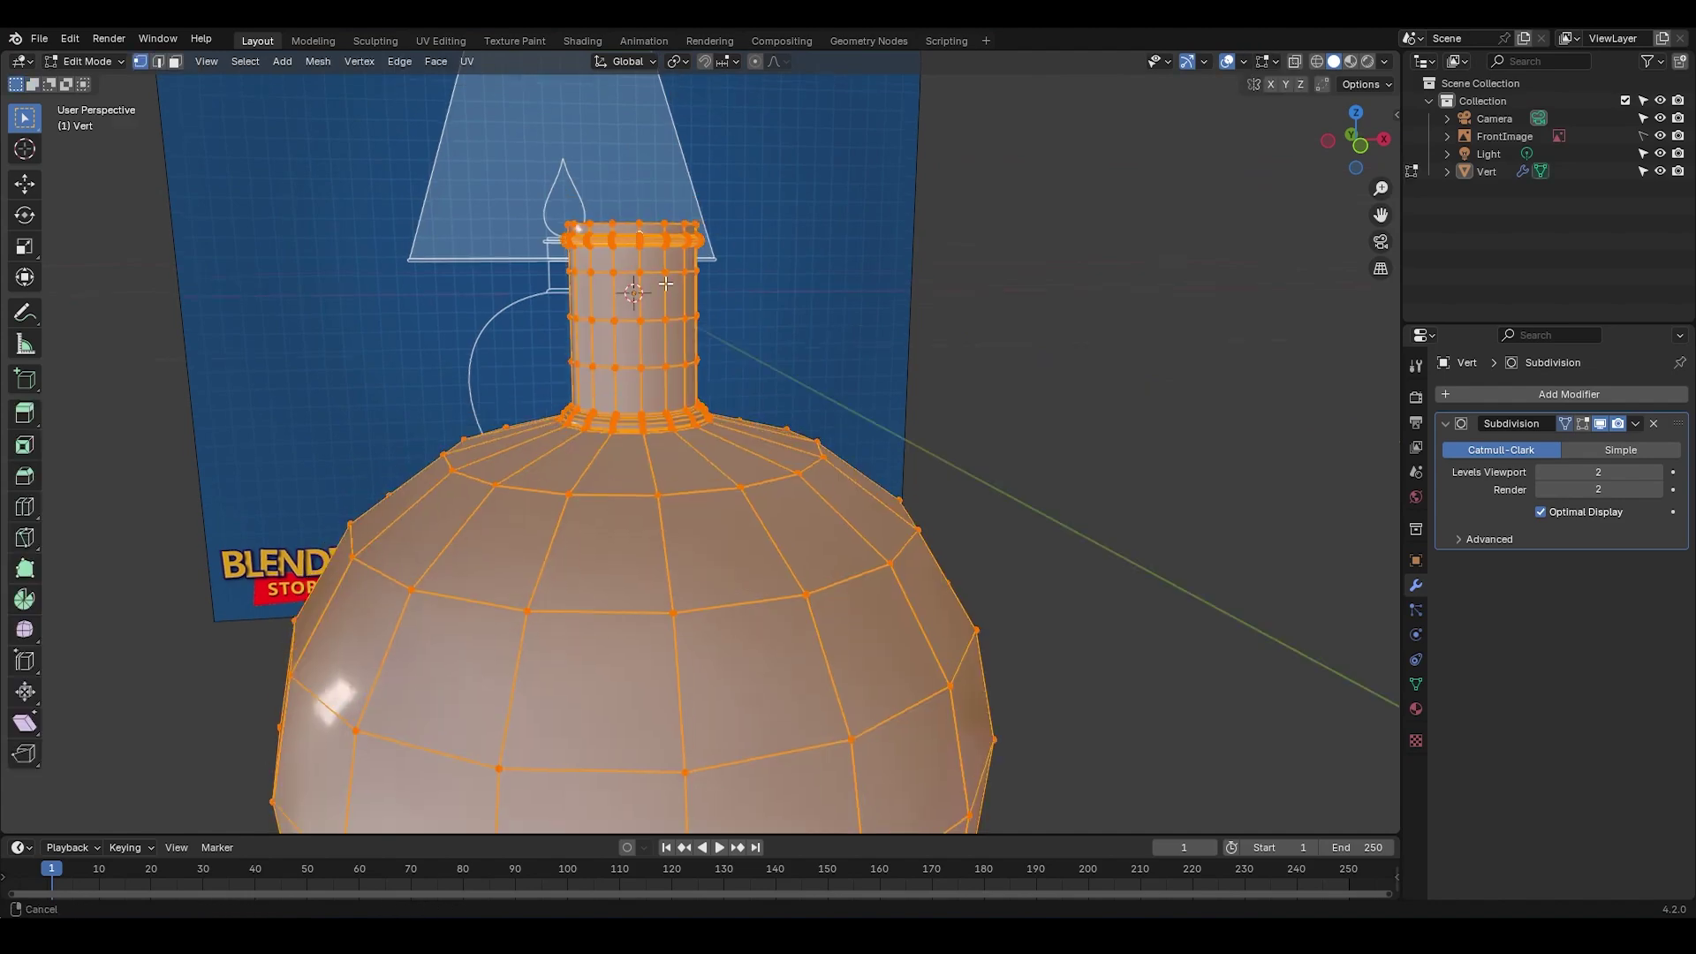
pyautogui.moveTo(673, 274); pyautogui.dragTo(670, 287, button='middle')
pyautogui.scroll(4, 669, 287)
pyautogui.press('2')
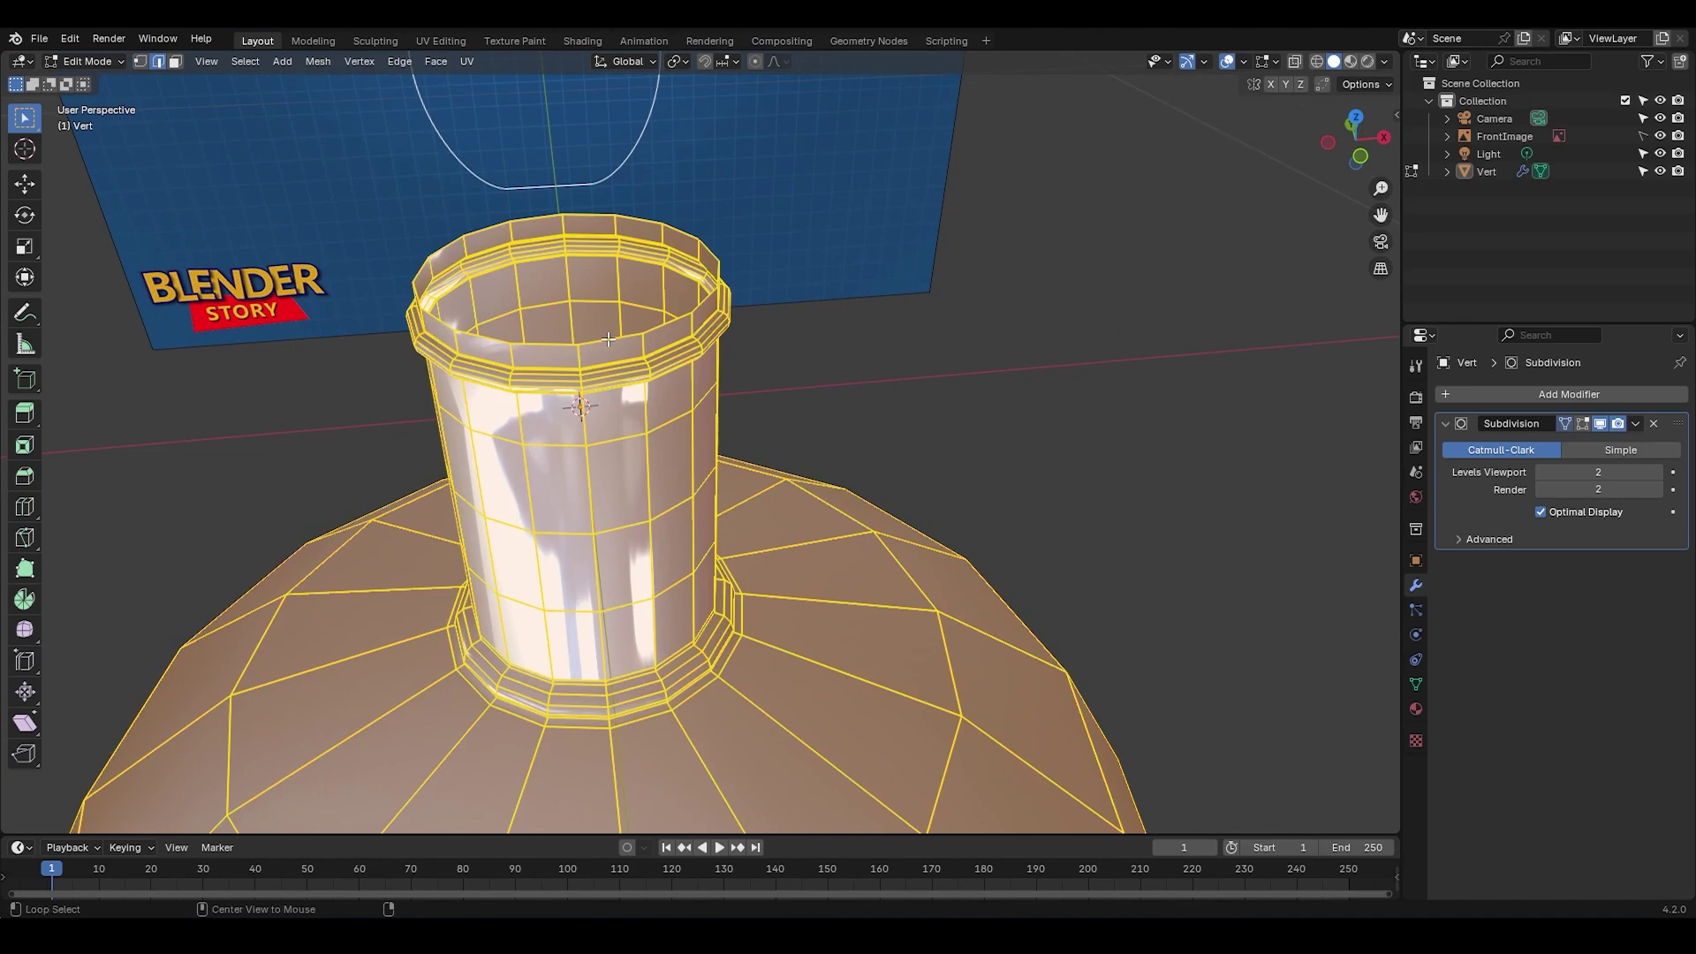
pyautogui.keyDown('alt'); pyautogui.click(641, 335); pyautogui.keyUp('alt')
pyautogui.press('e')
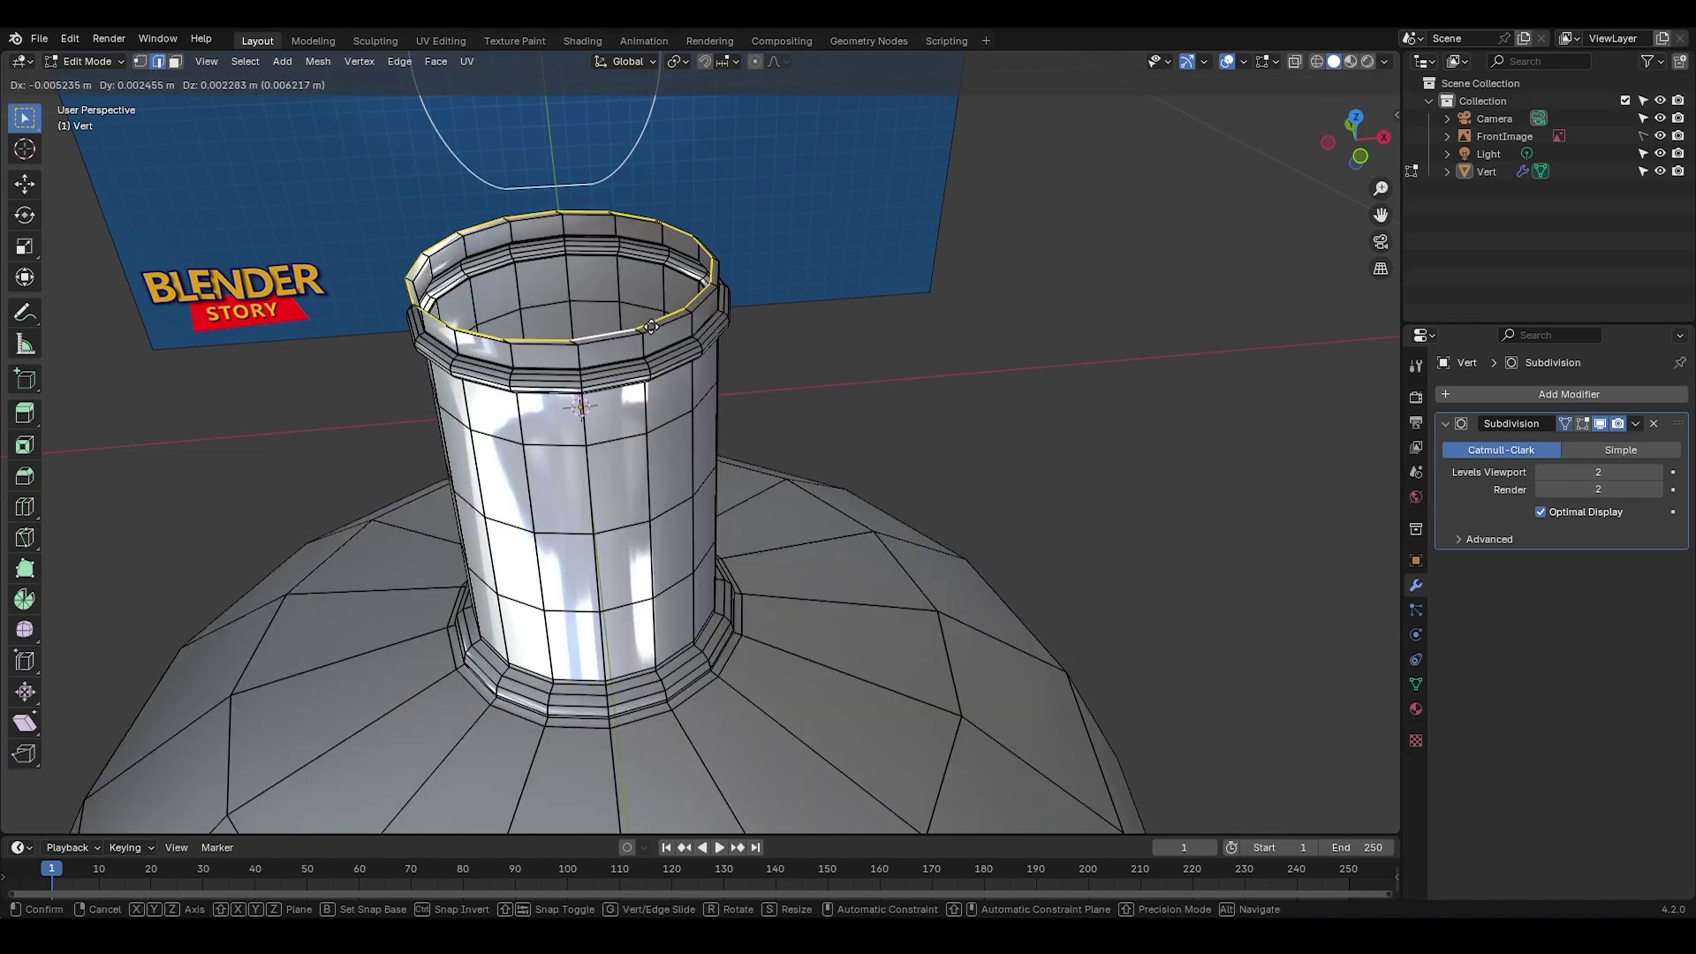
pyautogui.press('s')
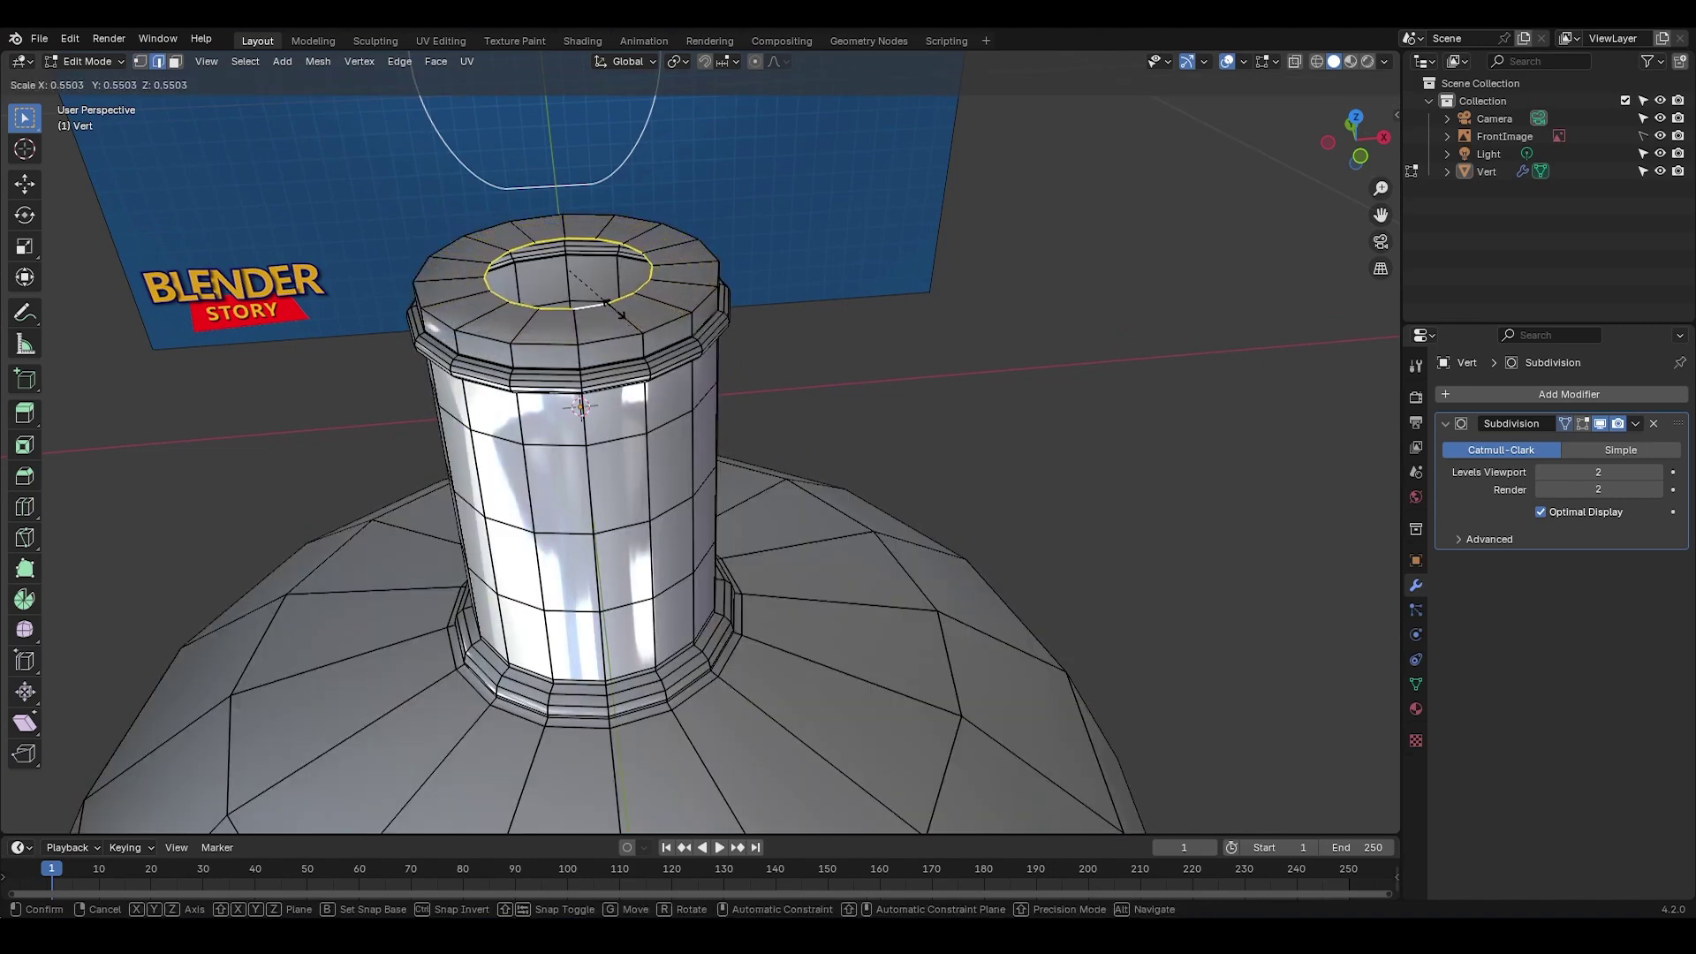
pyautogui.click(610, 305)
pyautogui.press('m')
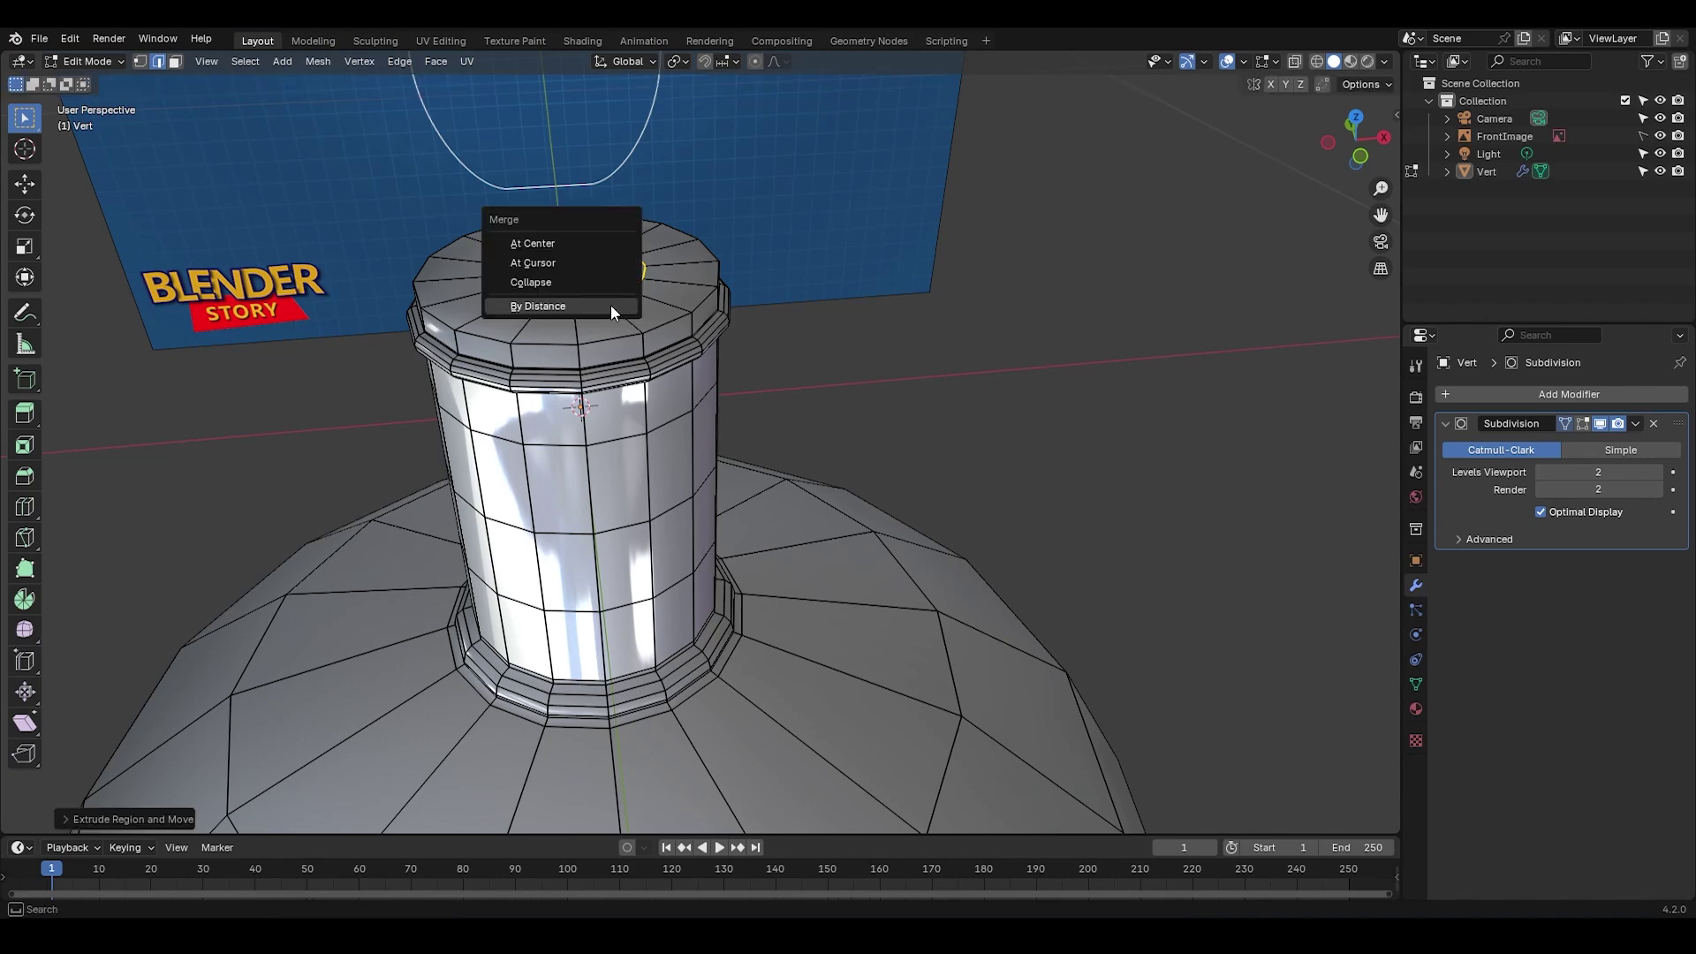
pyautogui.click(596, 246)
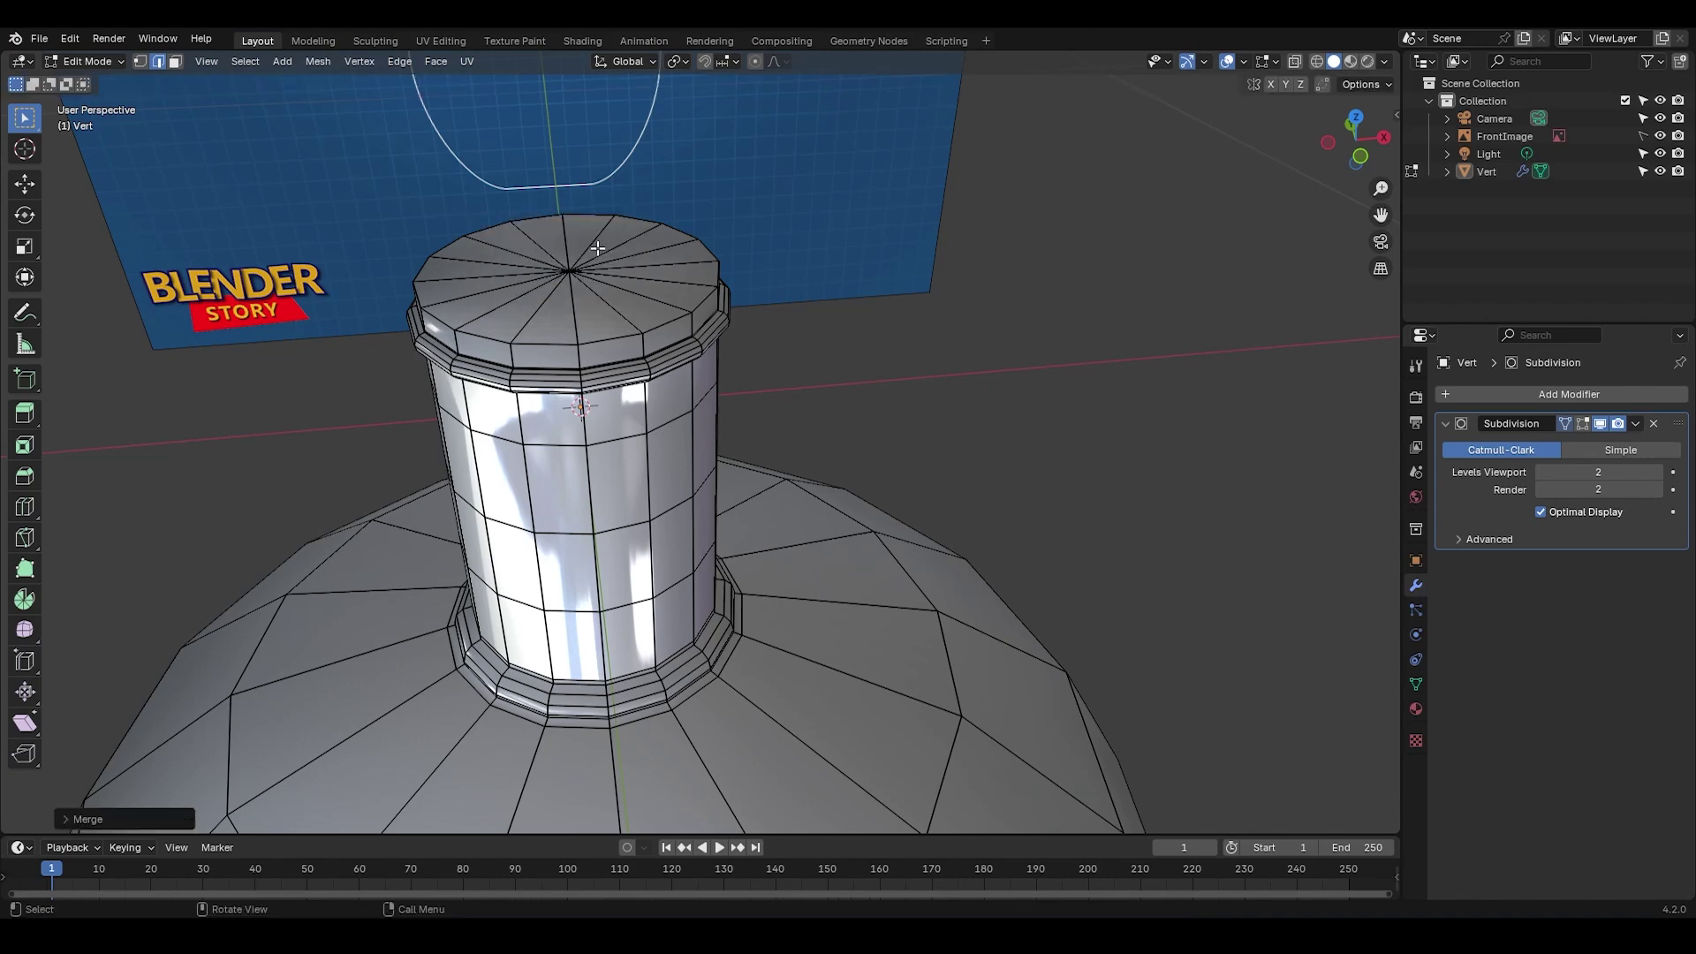
pyautogui.moveTo(556, 304)
pyautogui.mouseDown(button='middle')
pyautogui.moveTo(542, 357)
pyautogui.moveTo(560, 289)
pyautogui.mouseUp(button='middle')
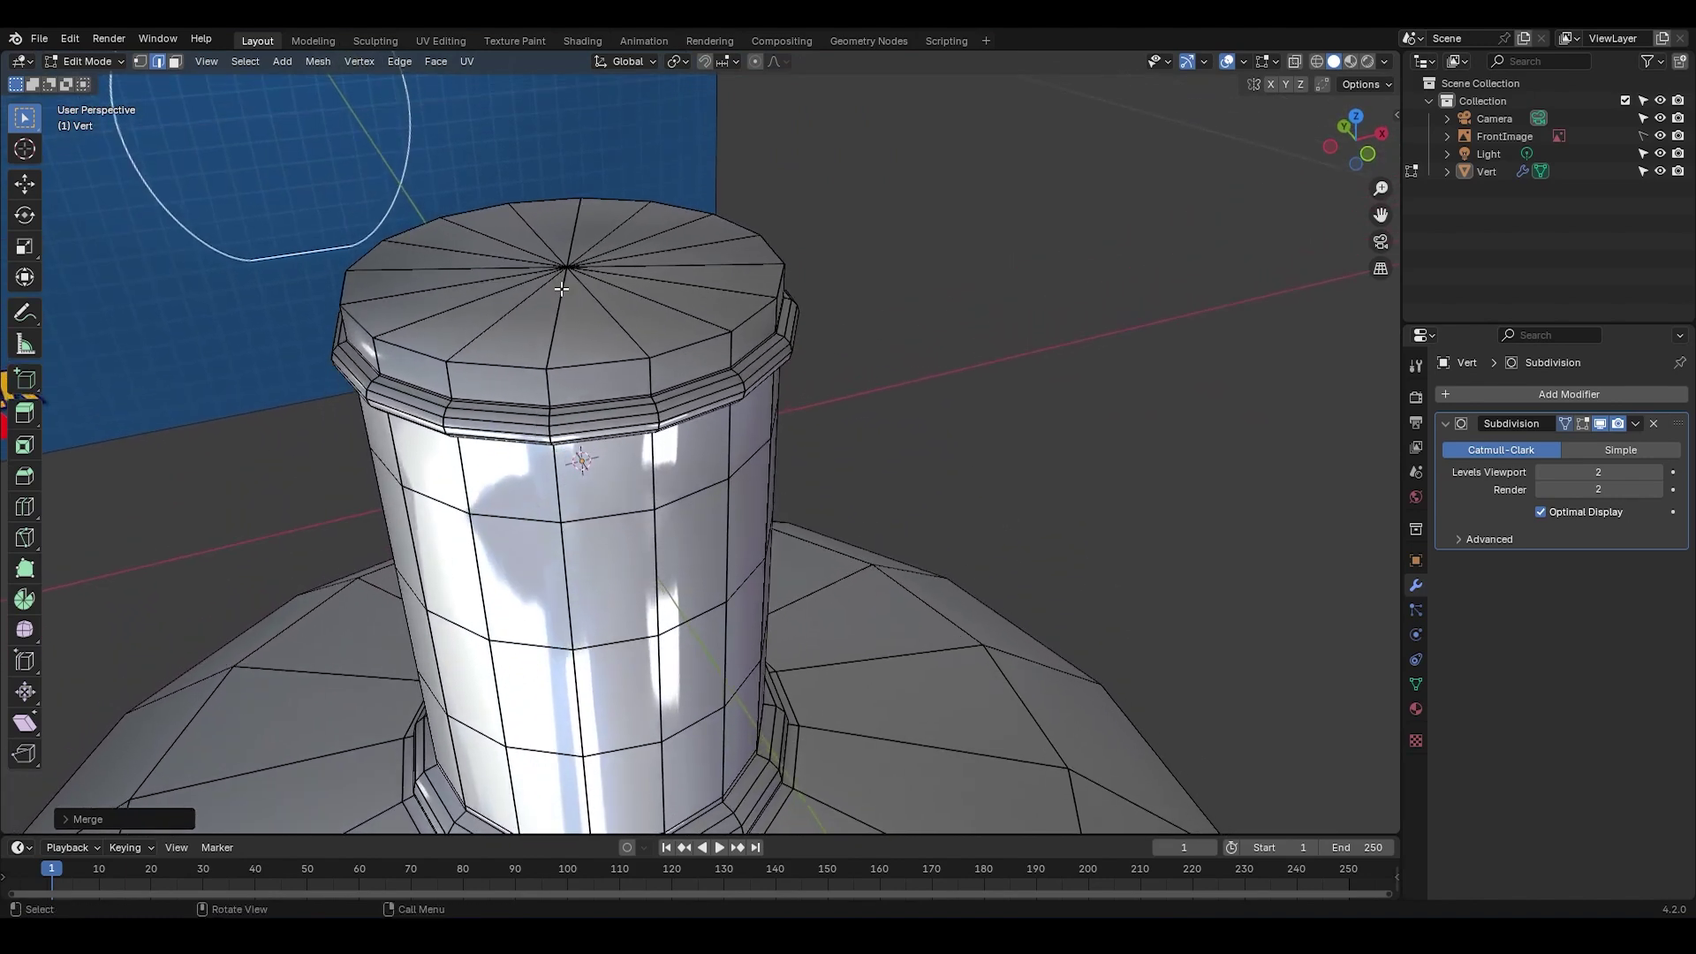
# Step: Bevel the cap's outer edge square (Profile 1), 2 segments at 0.005 m offset
pyautogui.press('Tab')
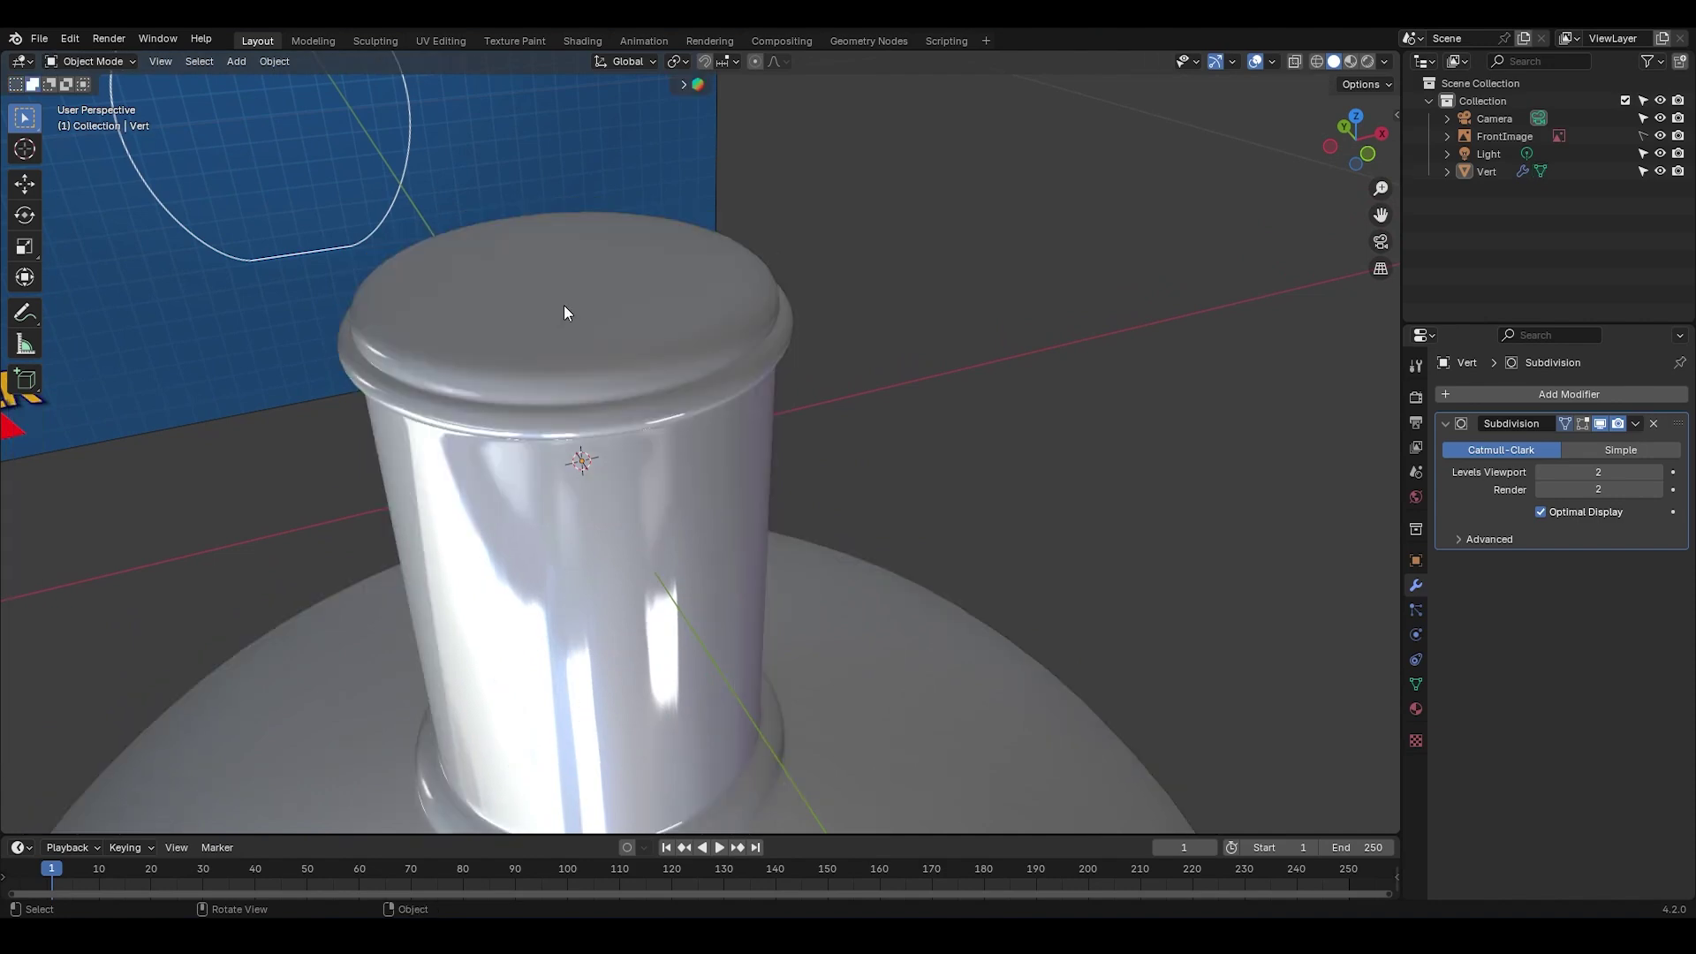
pyautogui.press('Tab')
pyautogui.keyDown('alt'); pyautogui.click(566, 363); pyautogui.keyUp('alt')
pyautogui.hotkey('ctrl', 'b')
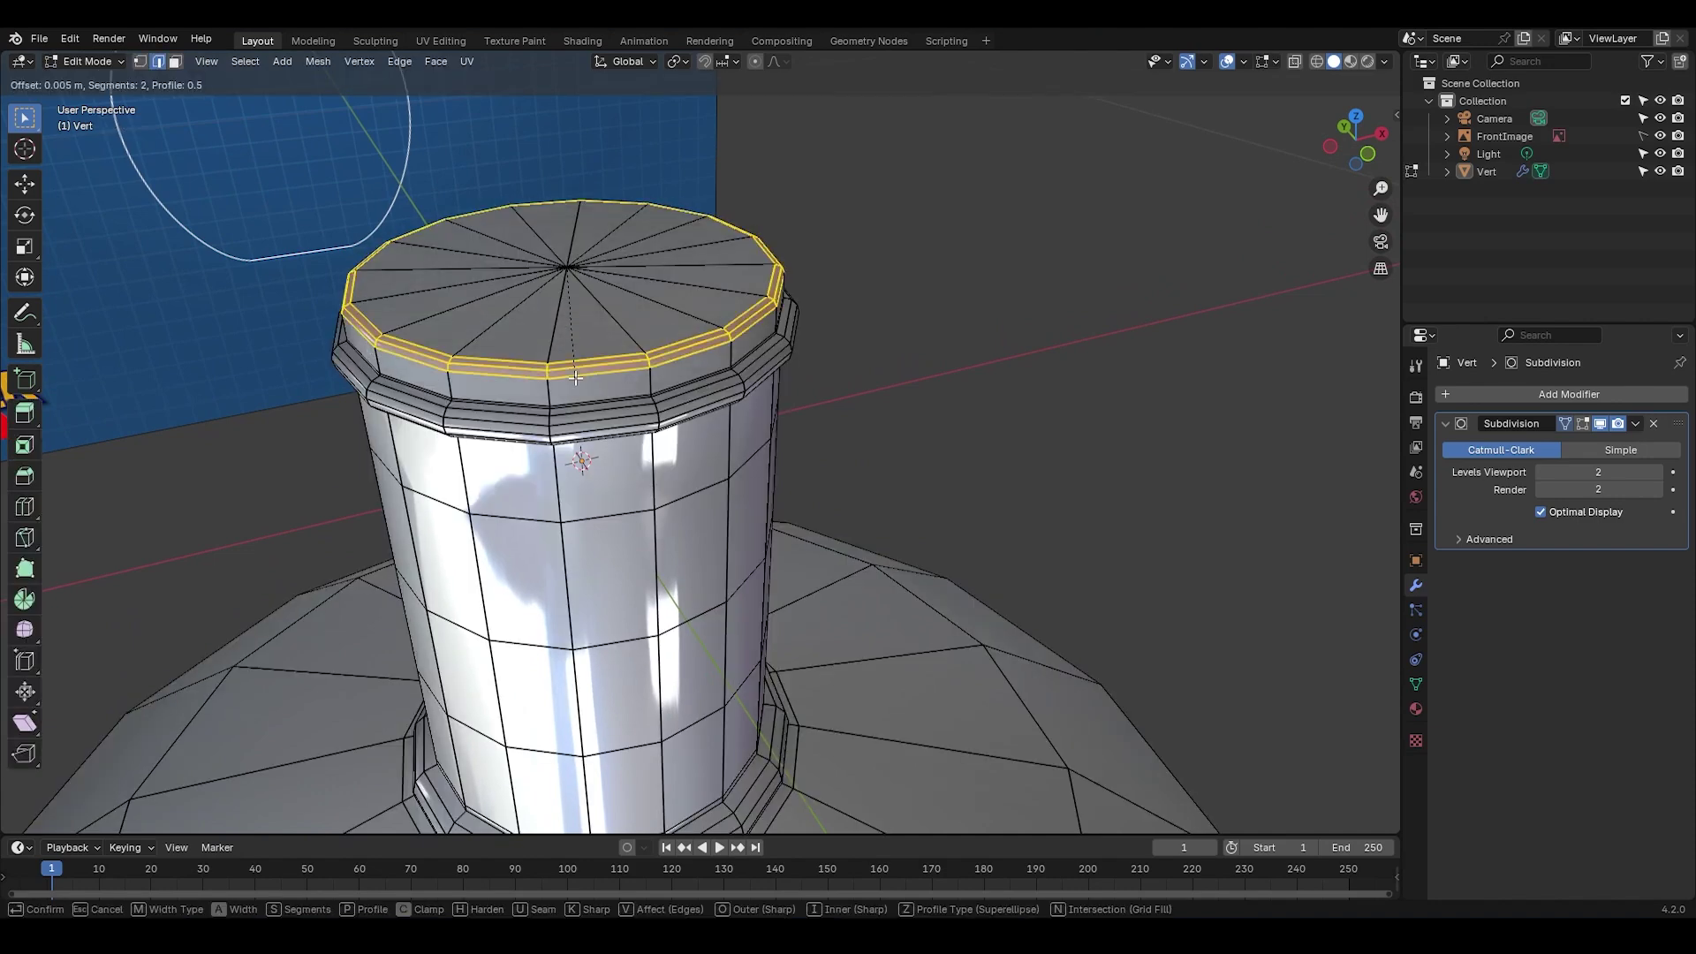
pyautogui.press('p')
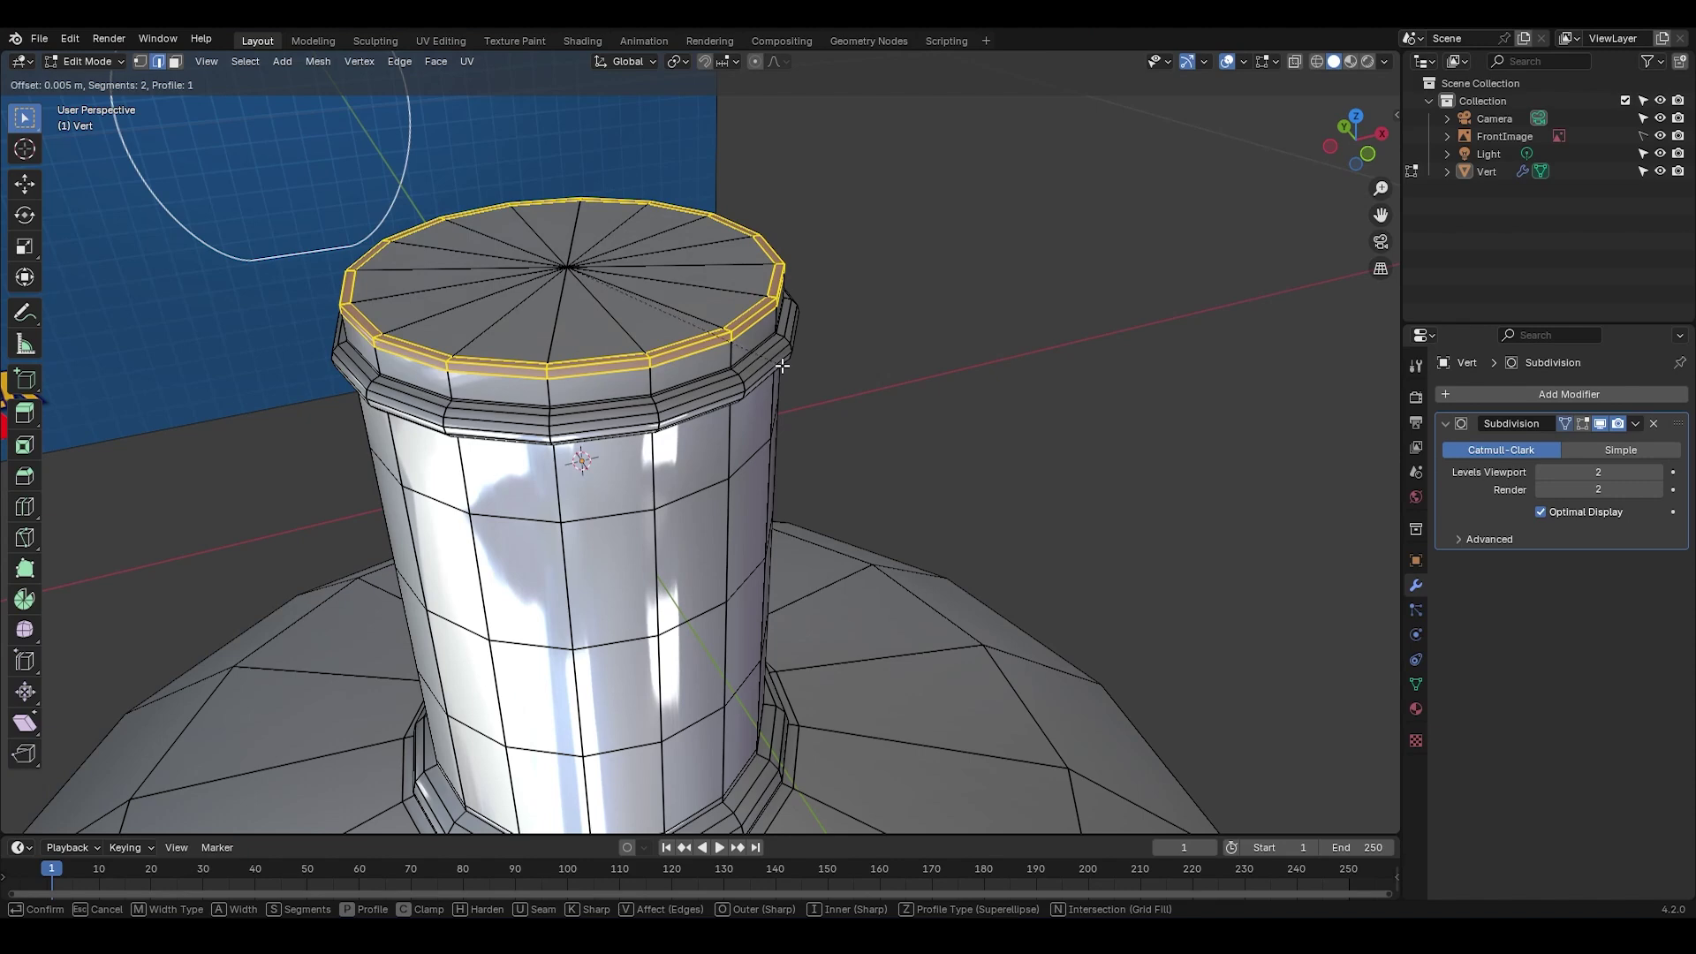
pyautogui.click(782, 366)
pyautogui.press('Tab')
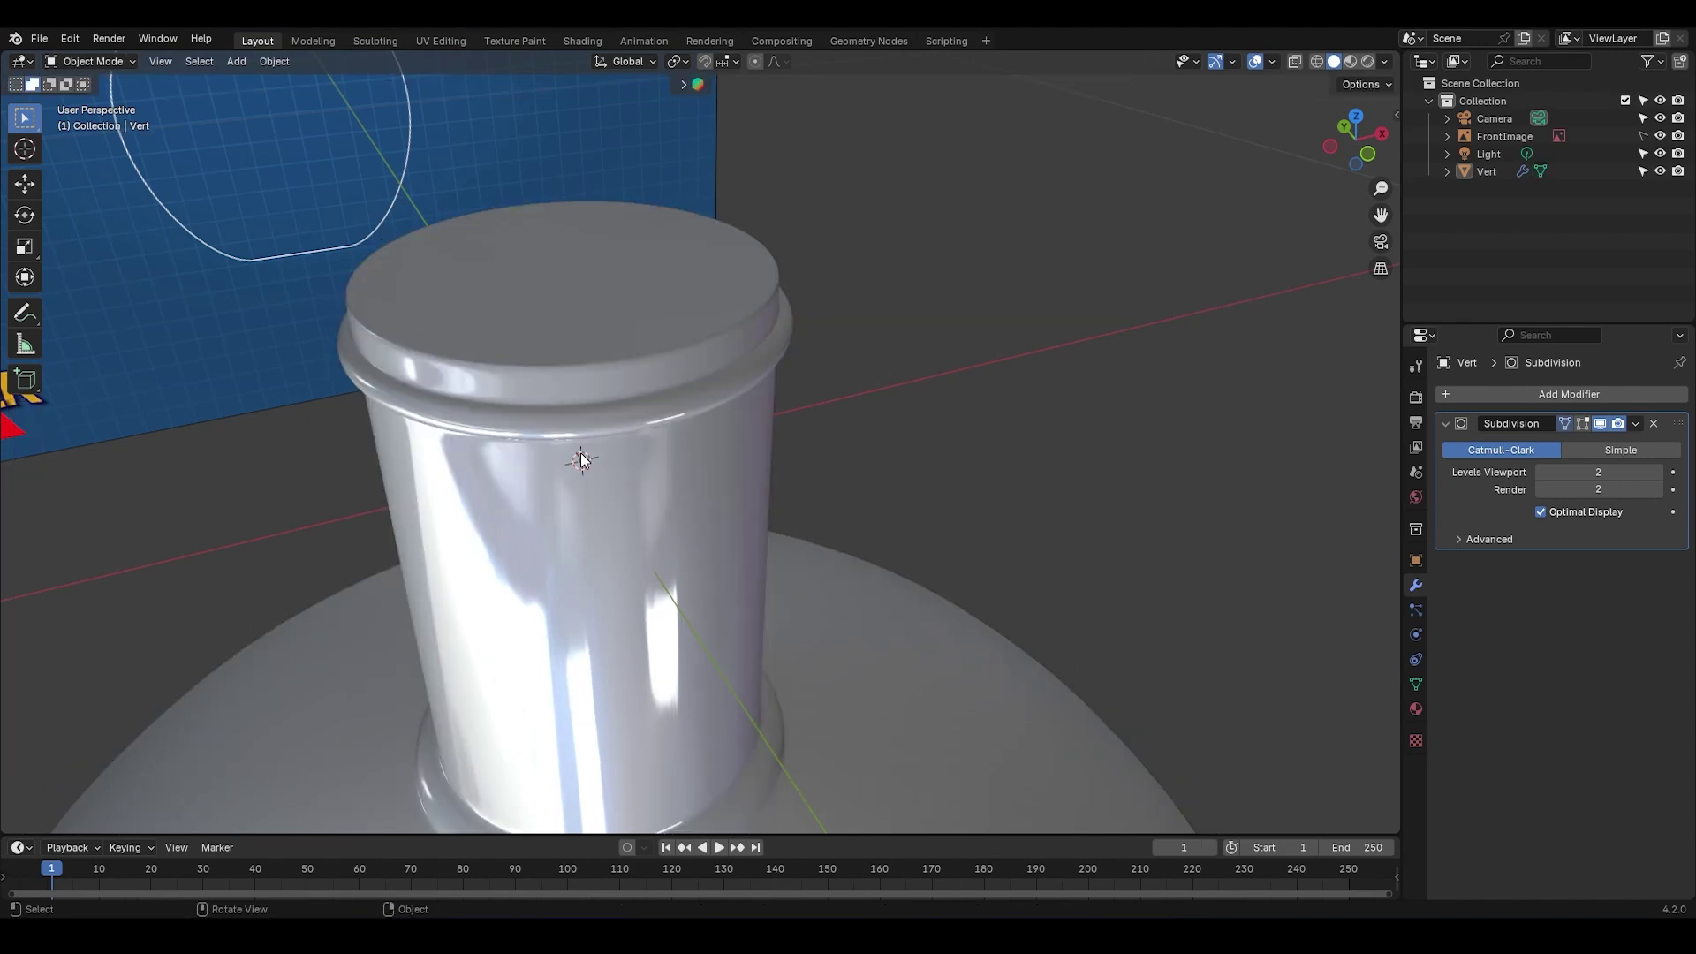
pyautogui.moveTo(580, 452); pyautogui.dragTo(823, 454, button='middle')
# Step: From below, delete the bulb's bottom cap faces and merge the hole rim at centre
pyautogui.scroll(-3, 830, 677)
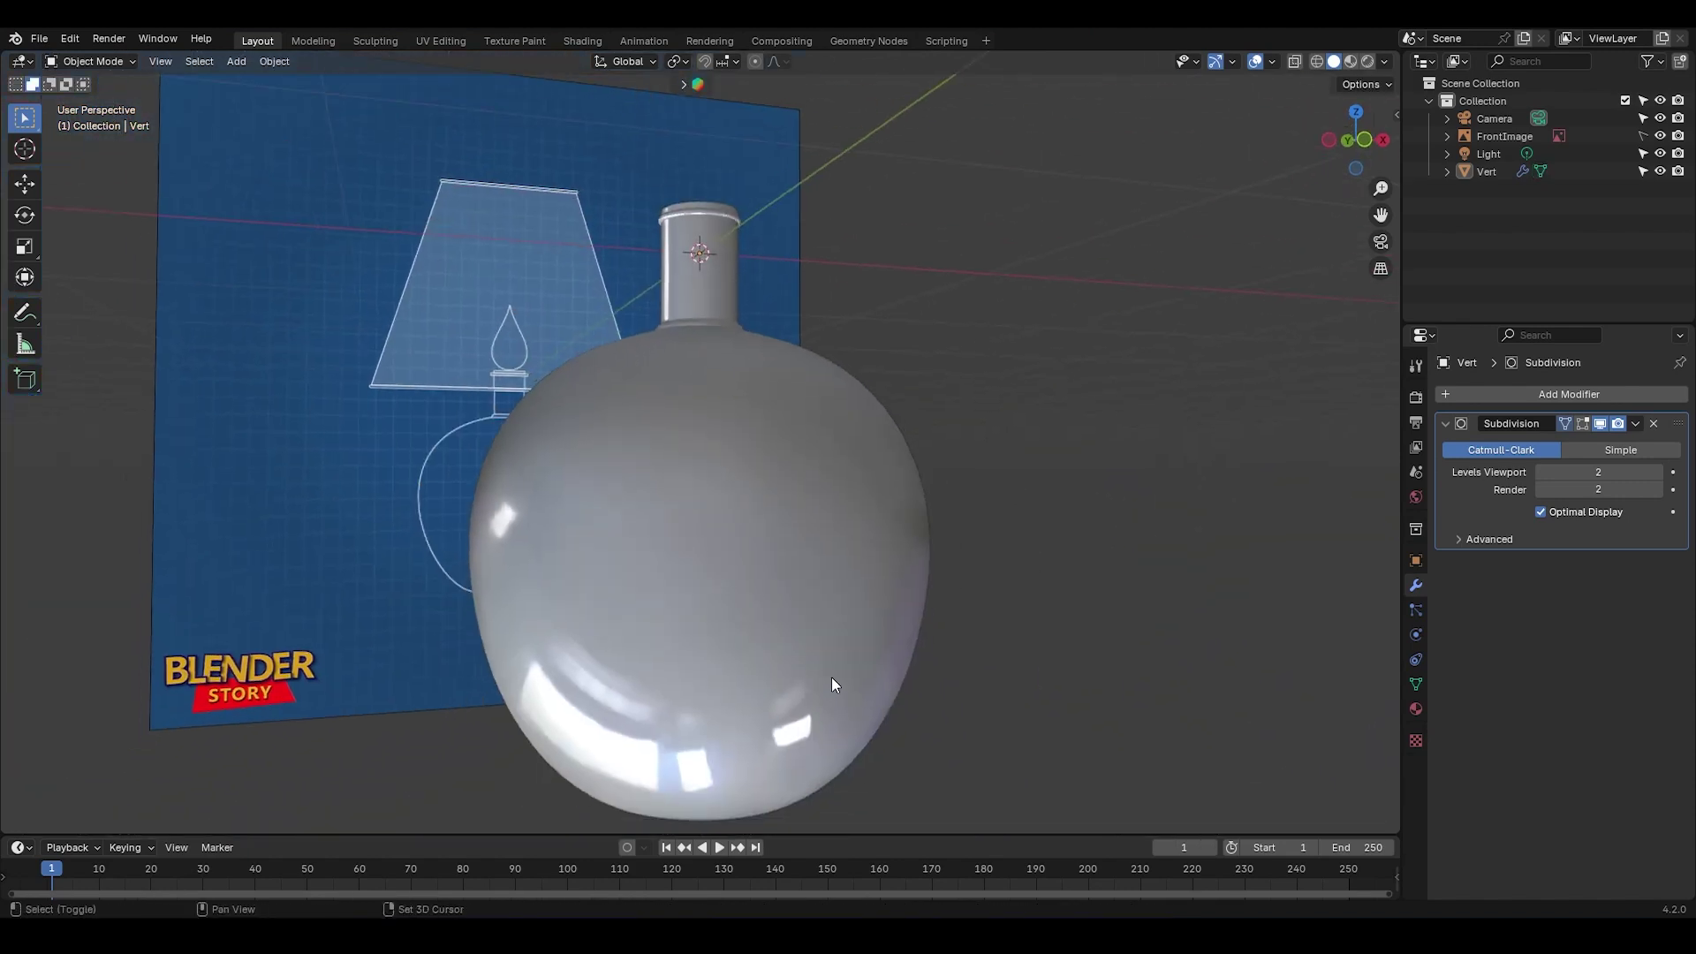
pyautogui.moveTo(830, 685); pyautogui.dragTo(795, 538, button='middle')
pyautogui.press('Tab')
pyautogui.scroll(2, 796, 538)
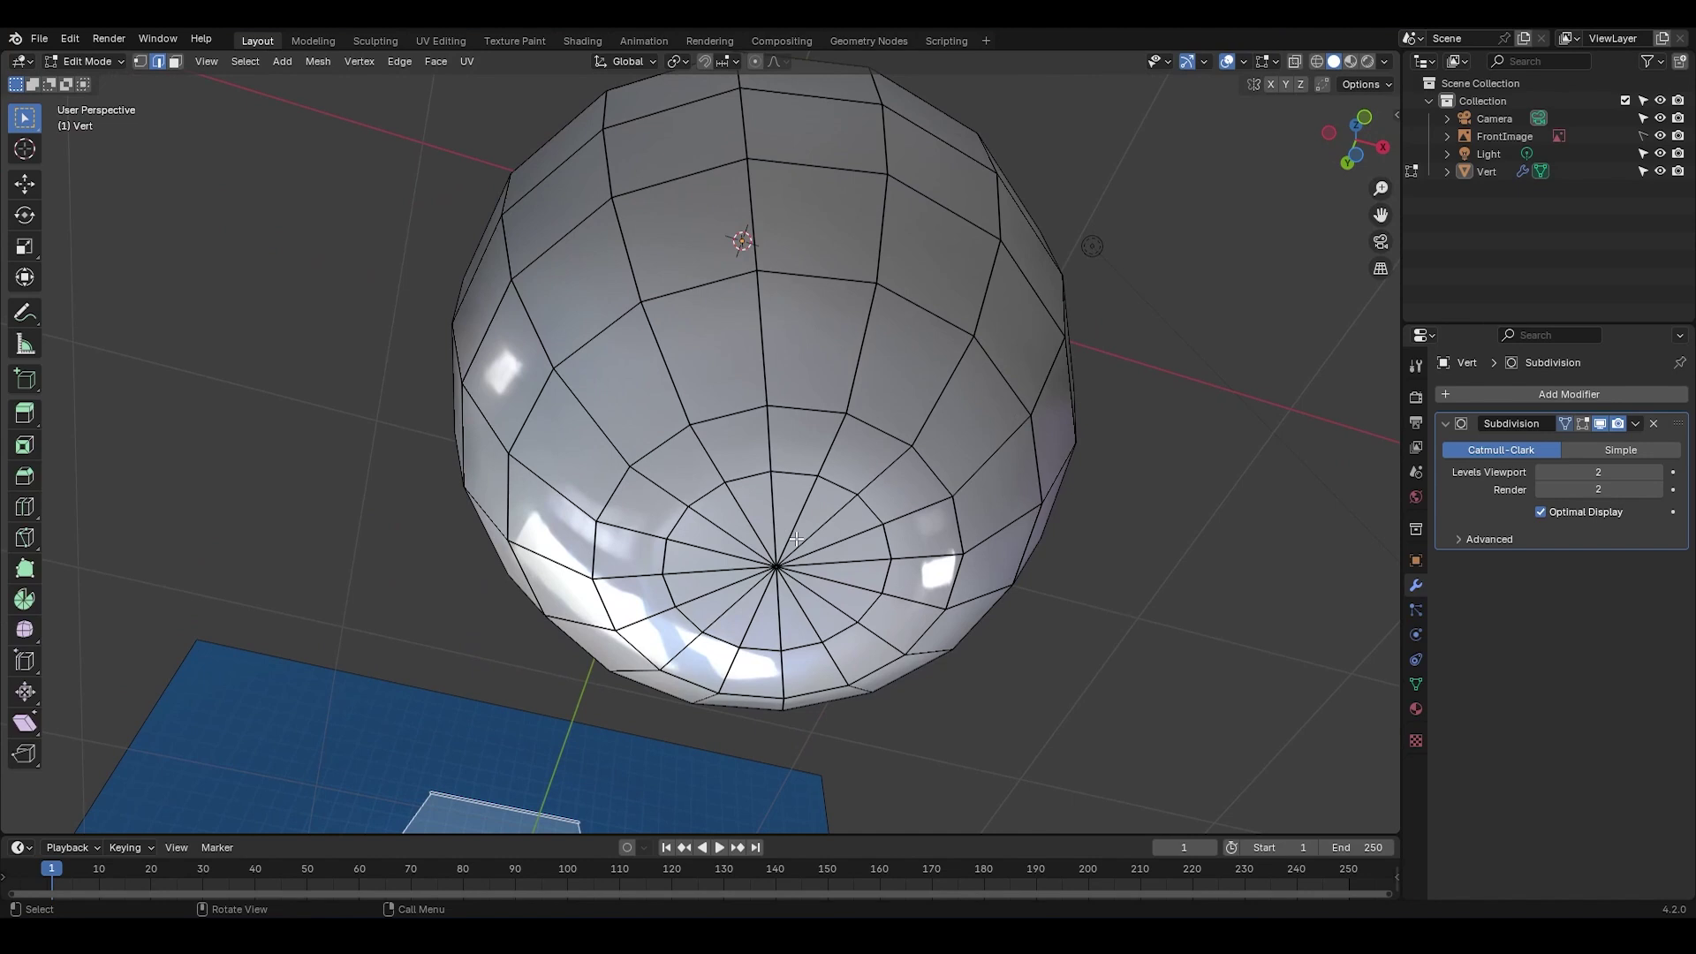
pyautogui.press('c')
pyautogui.moveTo(796, 538); pyautogui.dragTo(783, 568)
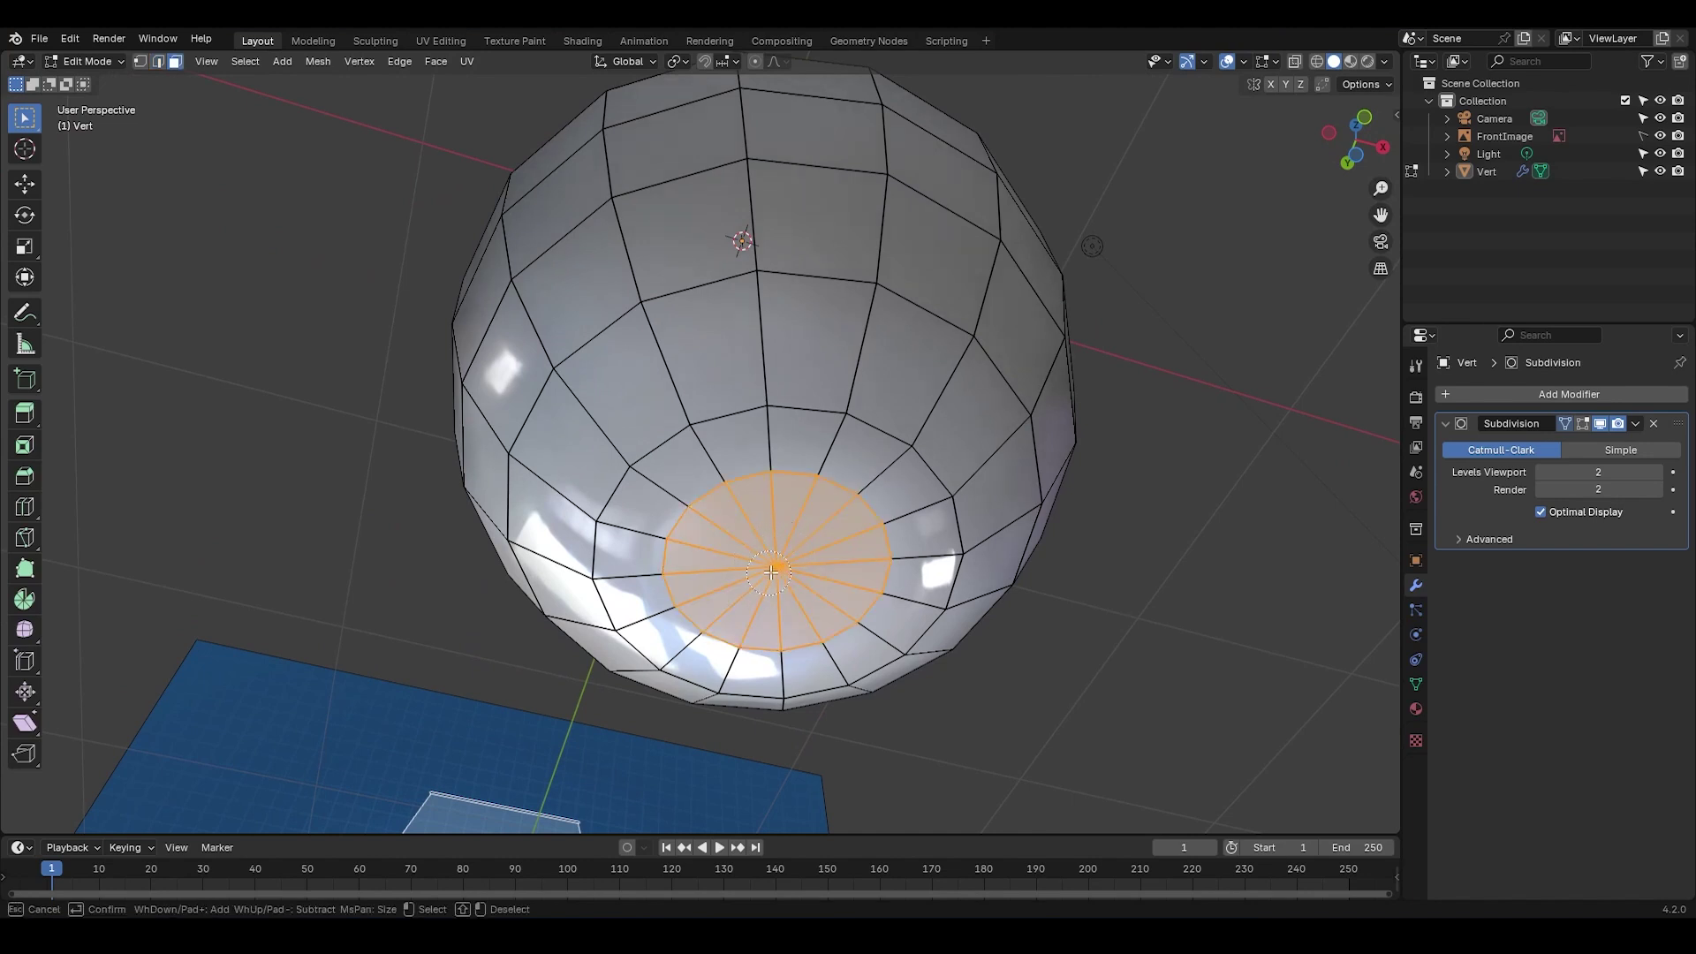
pyautogui.press('Escape')
pyautogui.press('x')
pyautogui.click(784, 566)
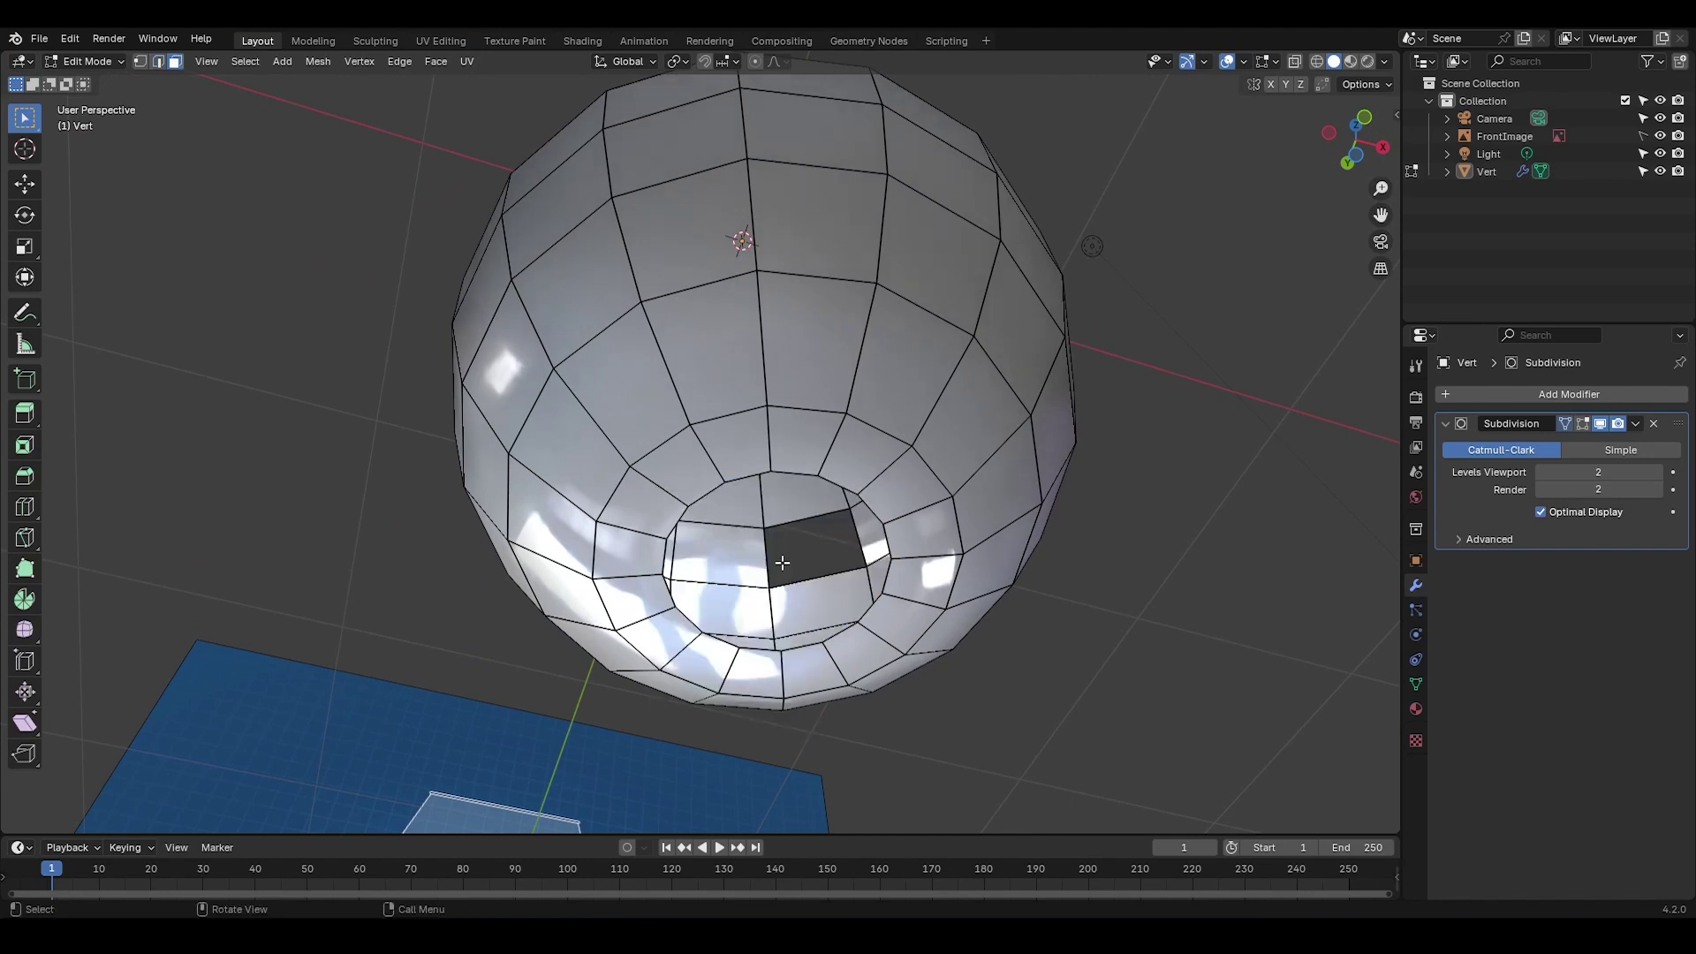
pyautogui.keyDown('alt'); pyautogui.click(751, 477); pyautogui.keyUp('alt')
pyautogui.press('m')
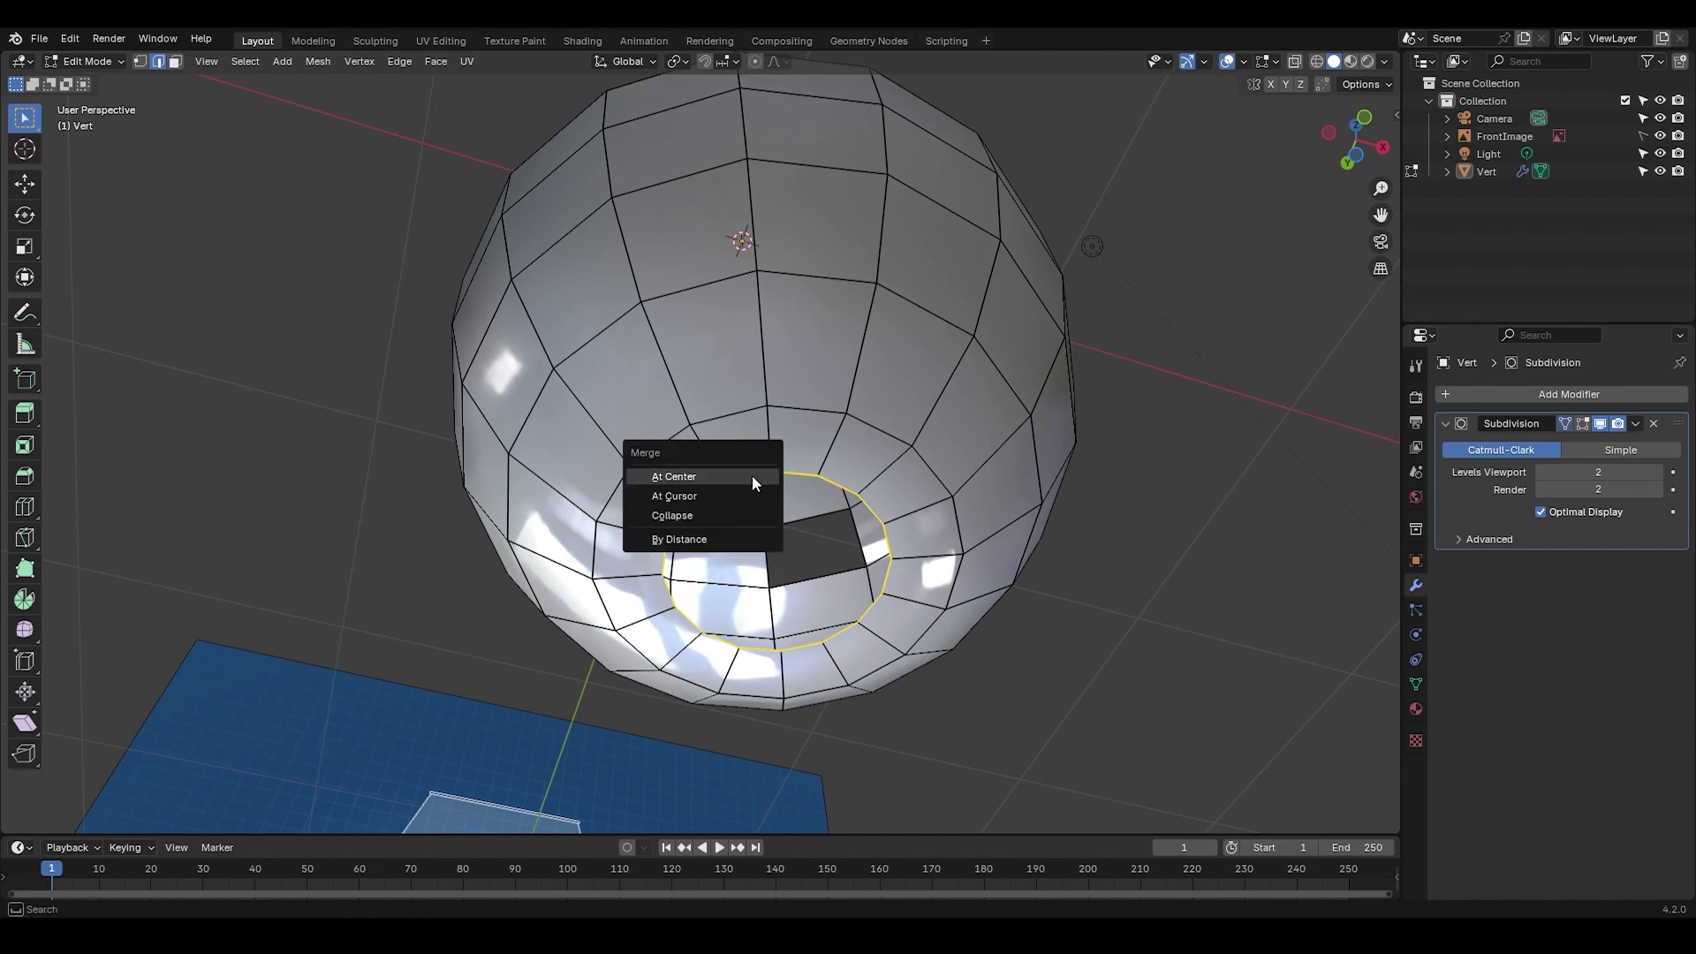
pyautogui.click(751, 475)
# Step: Bevel the edge loop next to the new pole into a narrow ring, then leave Edit Mode
pyautogui.moveTo(751, 475); pyautogui.dragTo(785, 608, button='middle')
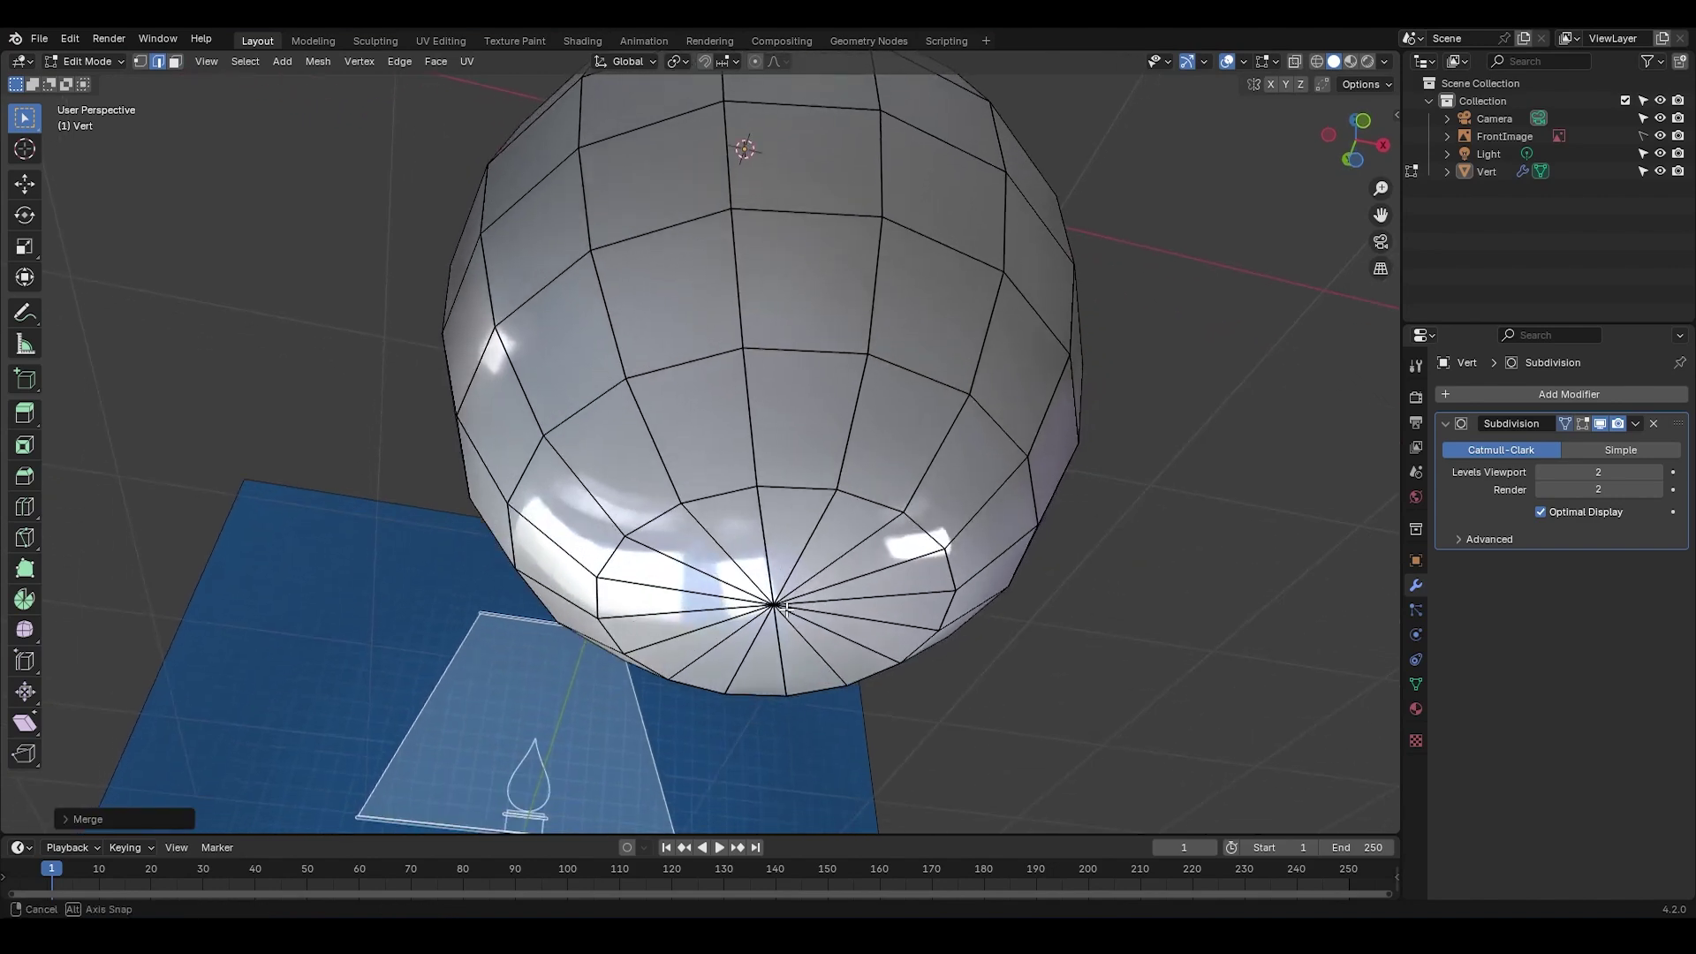
pyautogui.keyDown('alt'); pyautogui.click(789, 487); pyautogui.keyUp('alt')
pyautogui.hotkey('ctrl', 'b')
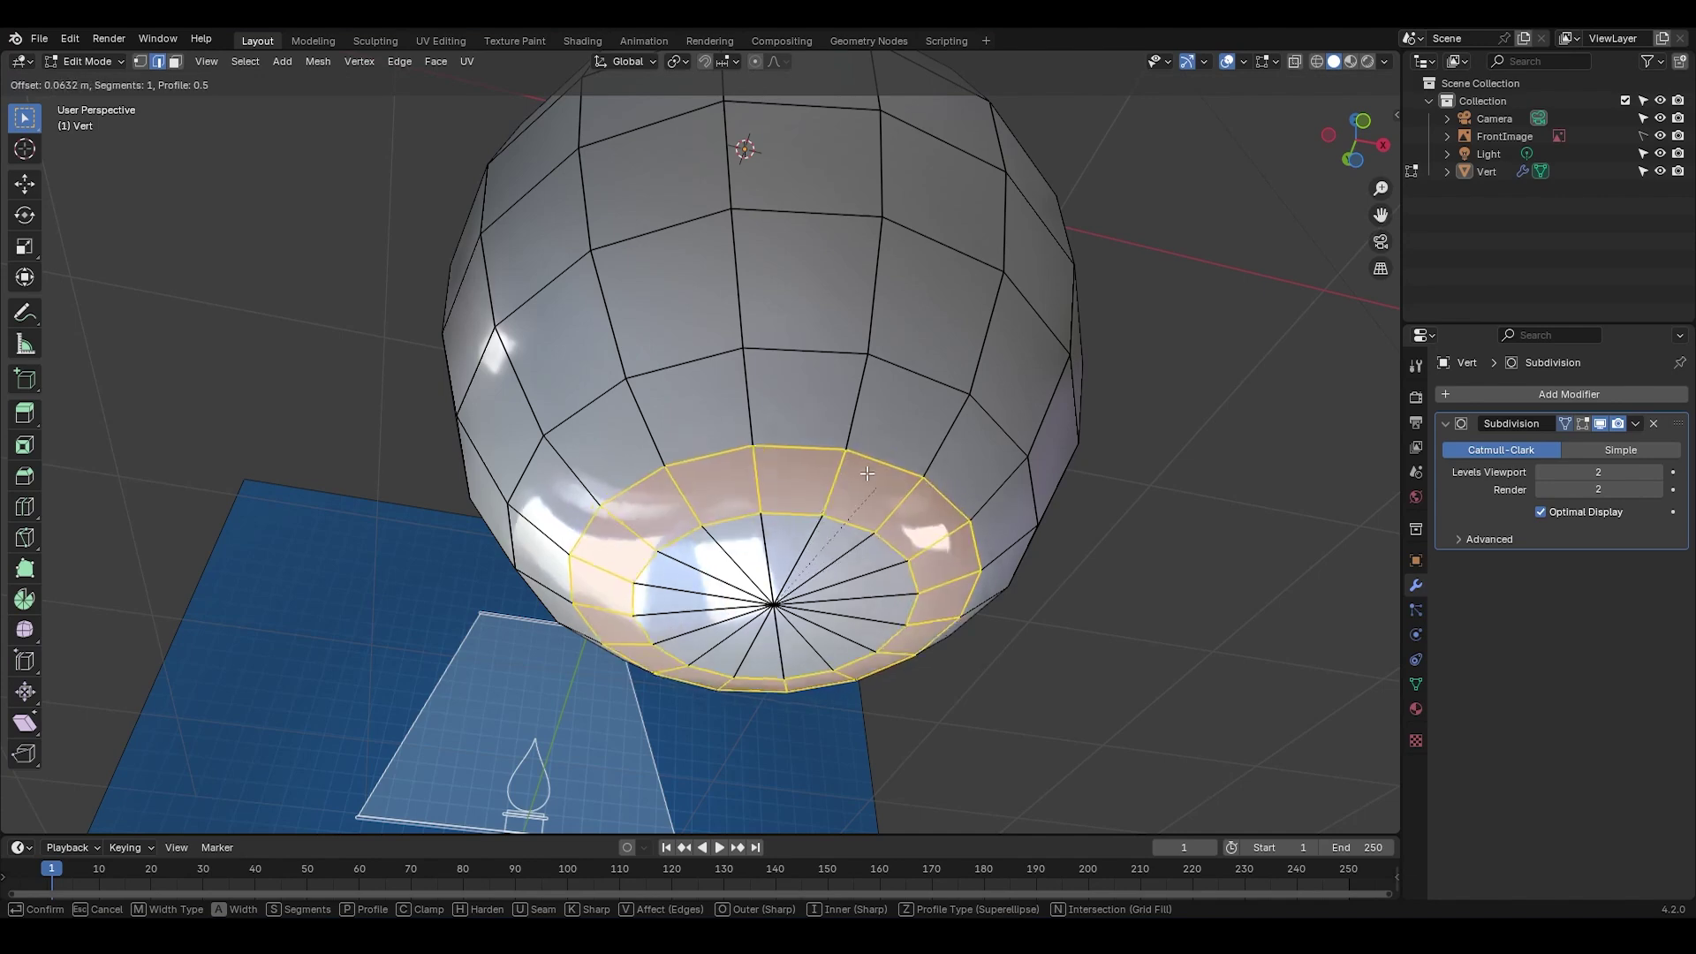
pyautogui.click(808, 555)
pyautogui.press('Tab')
pyautogui.moveTo(808, 530); pyautogui.dragTo(850, 358, button='middle')
pyautogui.scroll(-4, 793, 522)
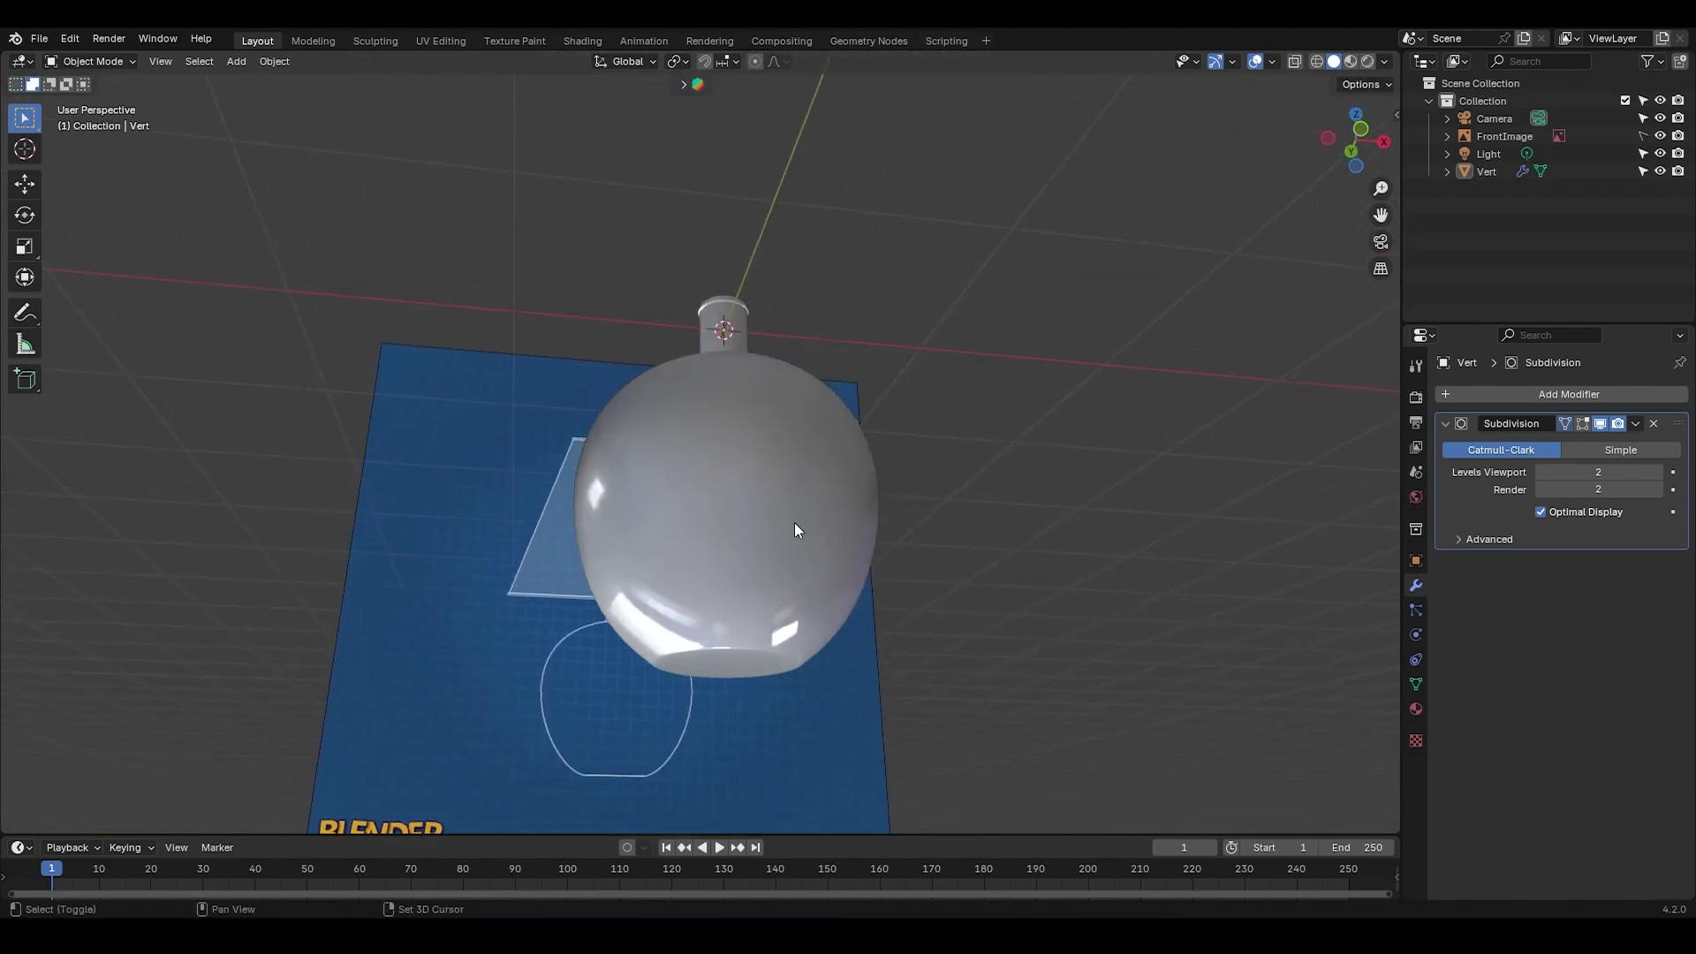
pyautogui.moveTo(795, 530); pyautogui.dragTo(812, 570, button='middle')
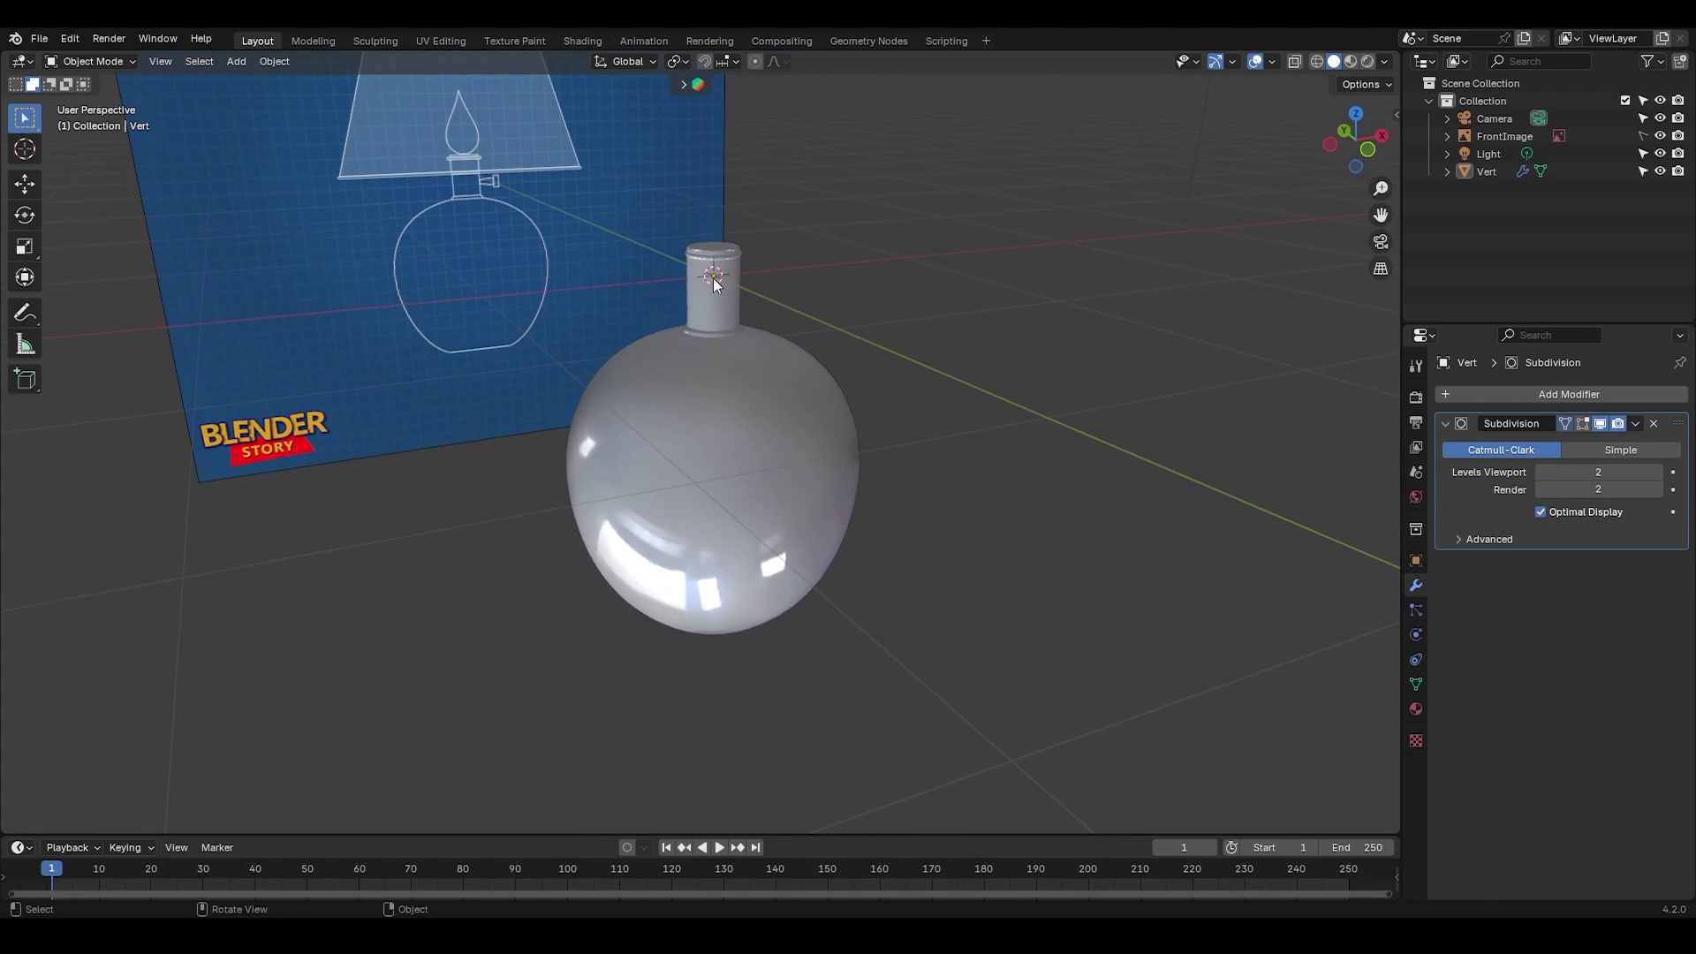
# Step: In front view, add a Single Vert object and move it up along Z to the flame tip
pyautogui.scroll(2, 714, 282)
pyautogui.moveTo(733, 268); pyautogui.dragTo(374, 183, button='middle')
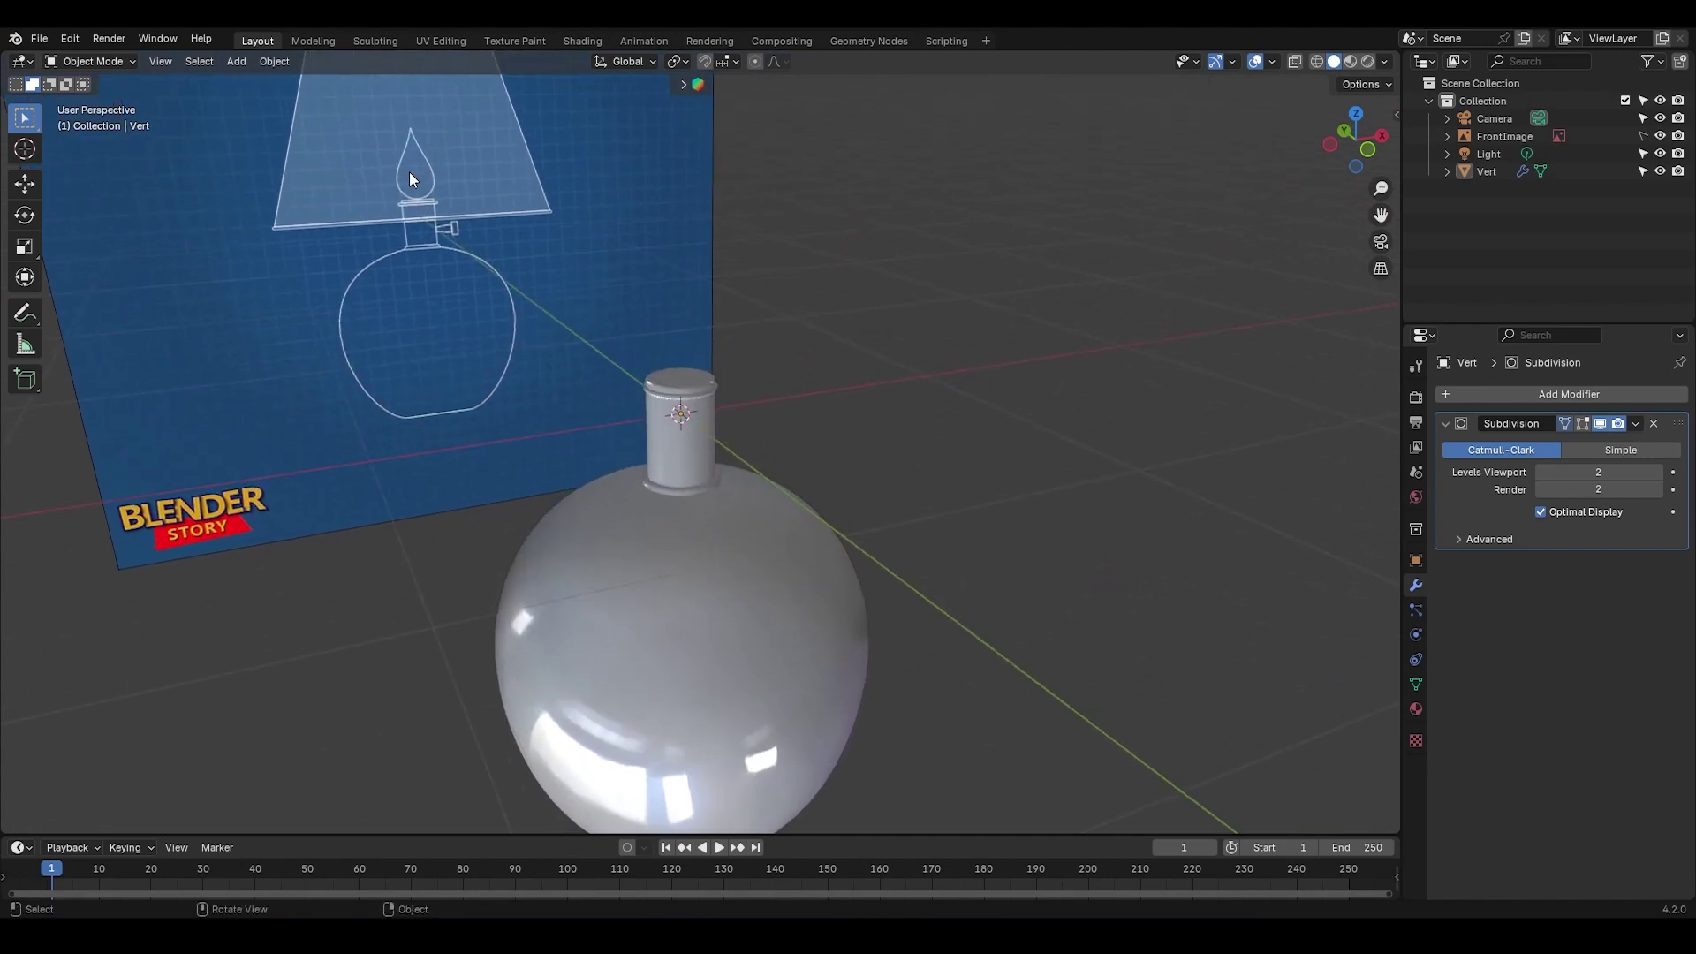
pyautogui.press('KP_1')
pyautogui.hotkey('shift', 'a')
pyautogui.moveTo(728, 282)
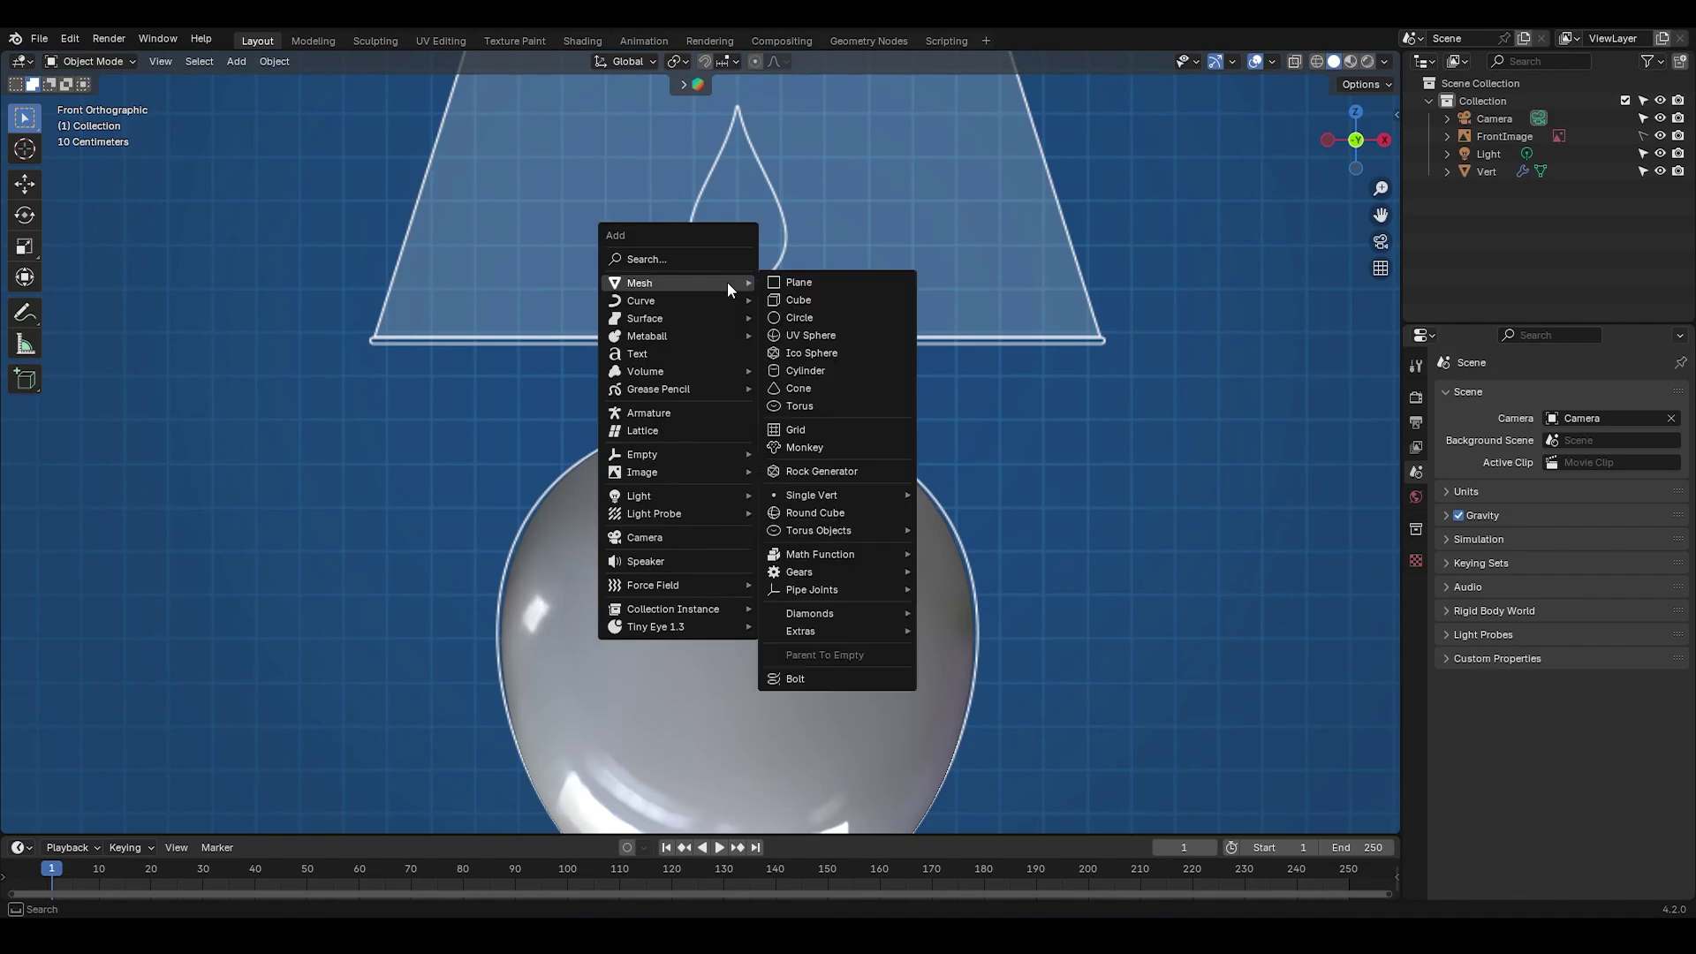
pyautogui.moveTo(876, 495)
pyautogui.click(963, 493)
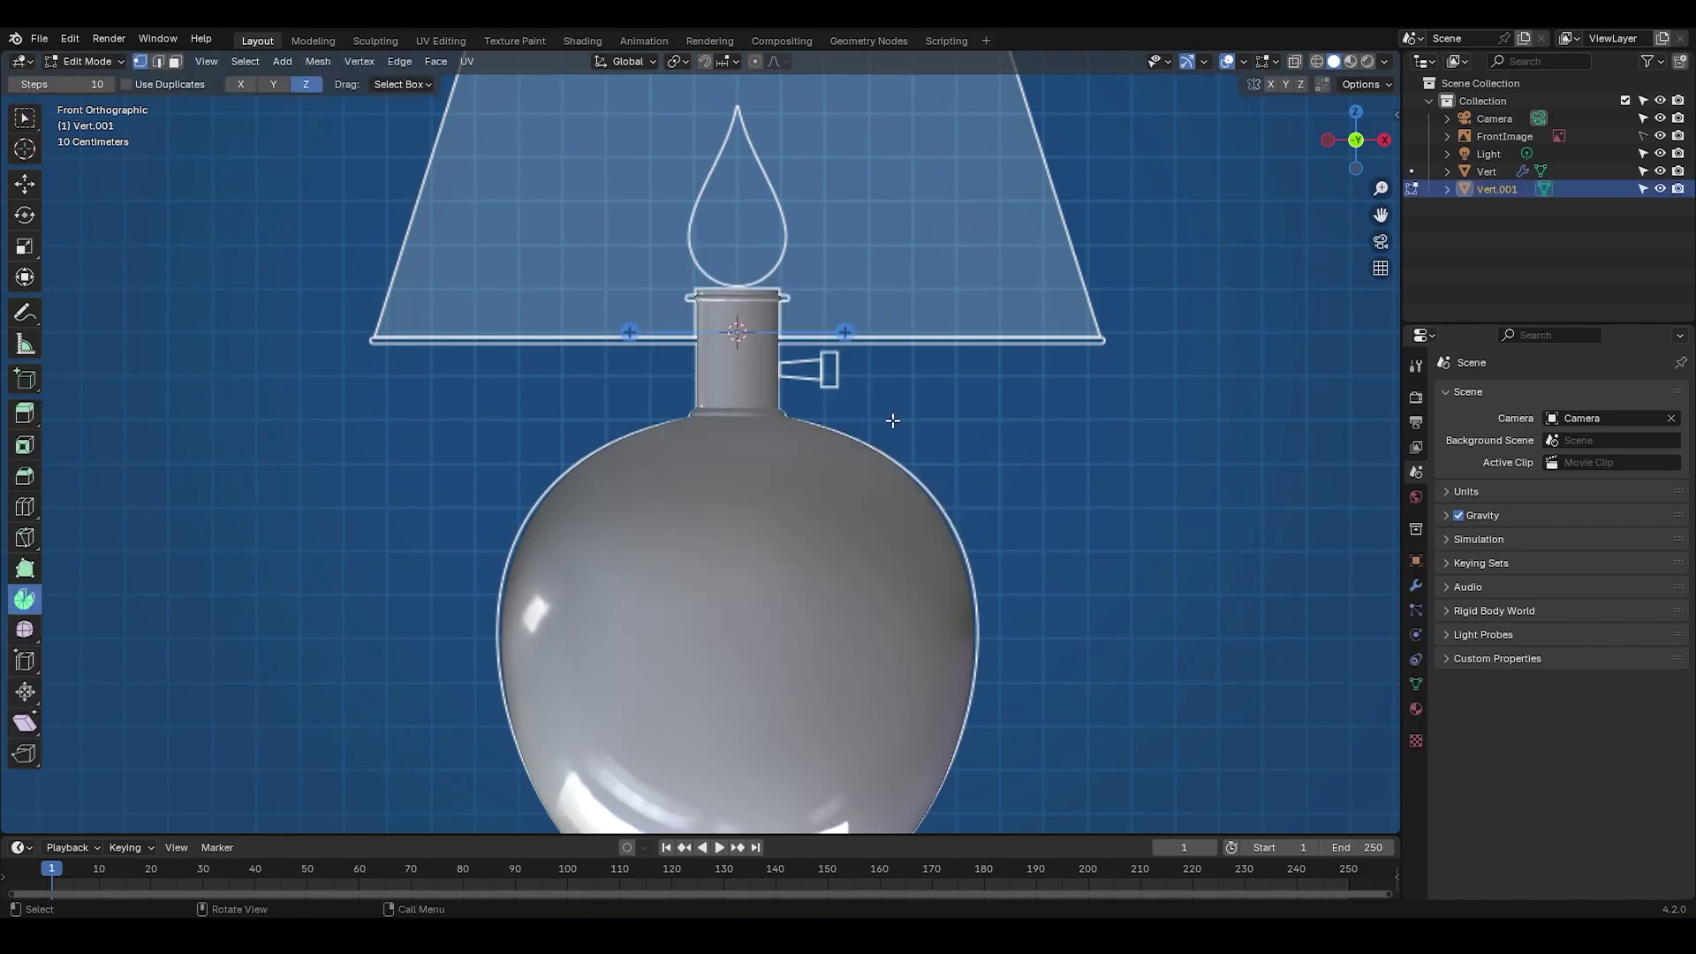
pyautogui.press('g')
pyautogui.press('z')
pyautogui.click(799, 161)
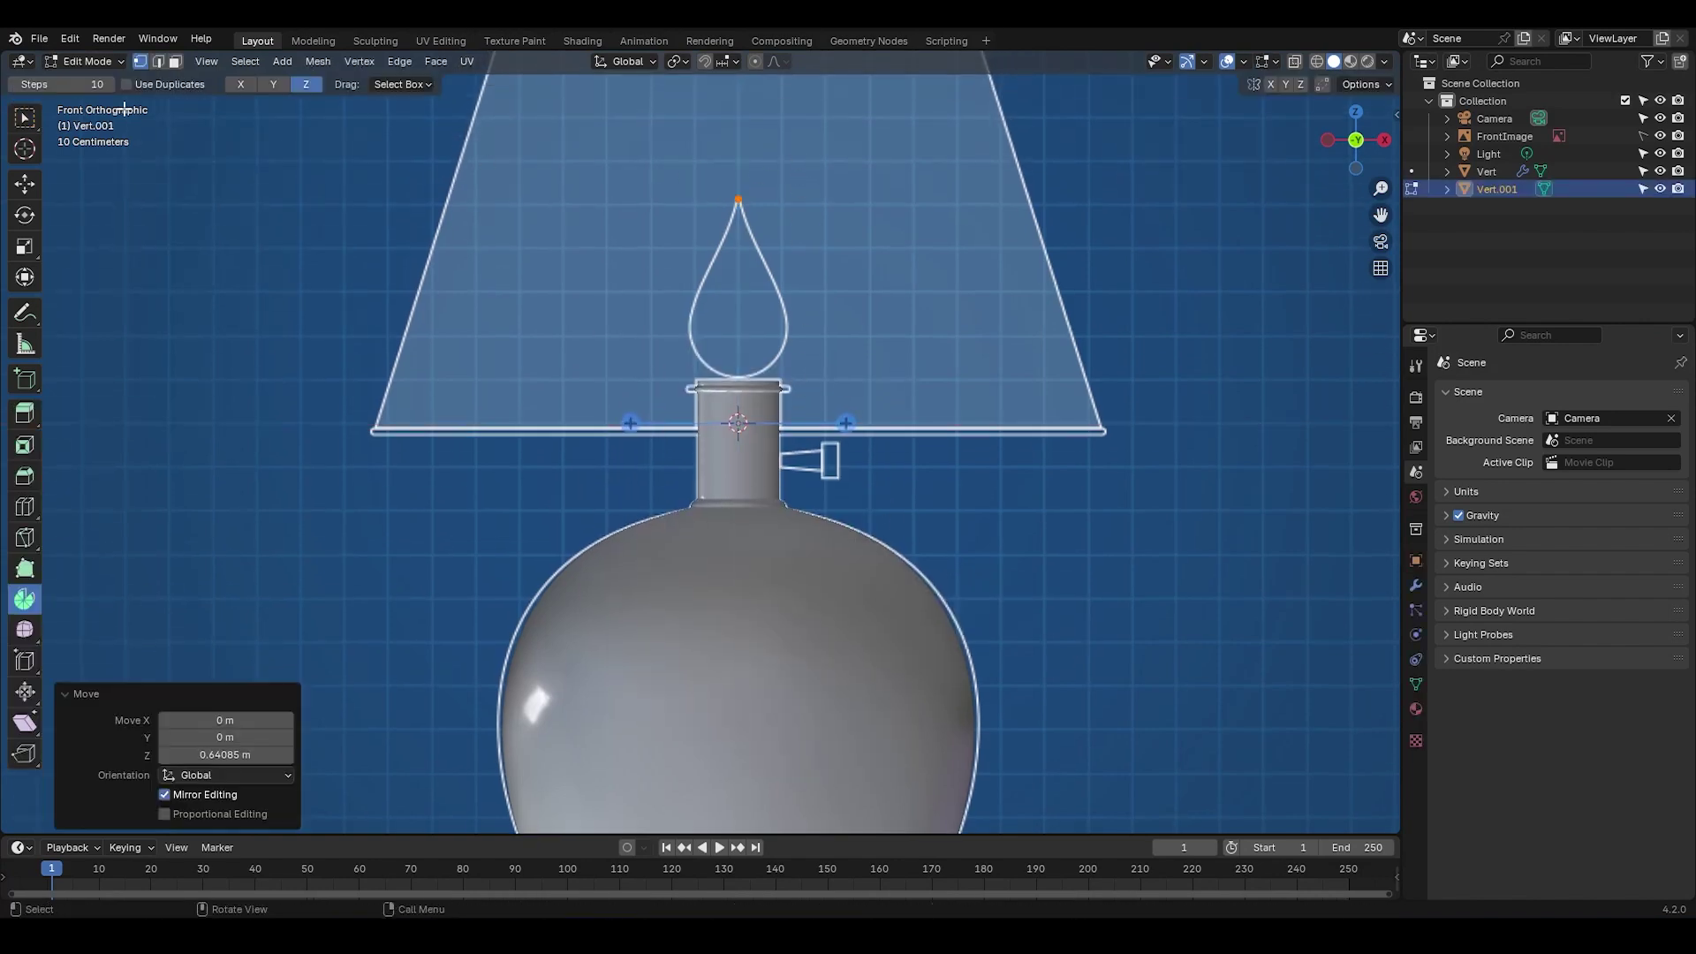
# Step: Extend a second vertex straight down to the neck top and select the flame-tip vertex
pyautogui.press('g')
pyautogui.press('z')
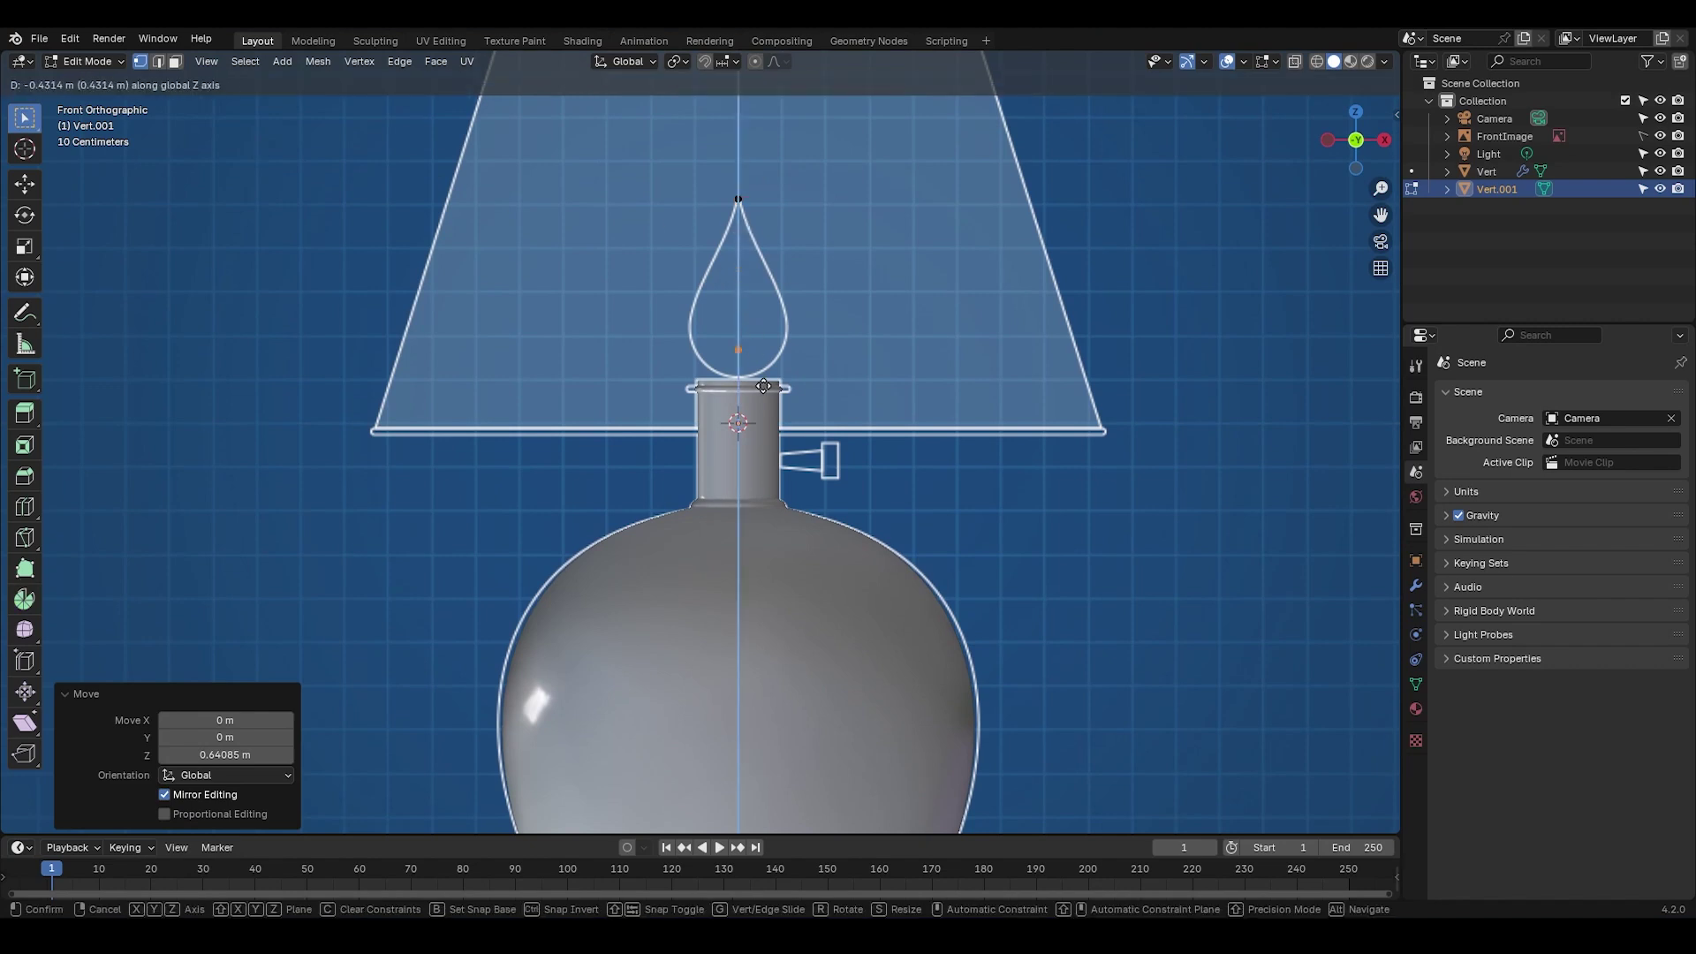
pyautogui.click(775, 411)
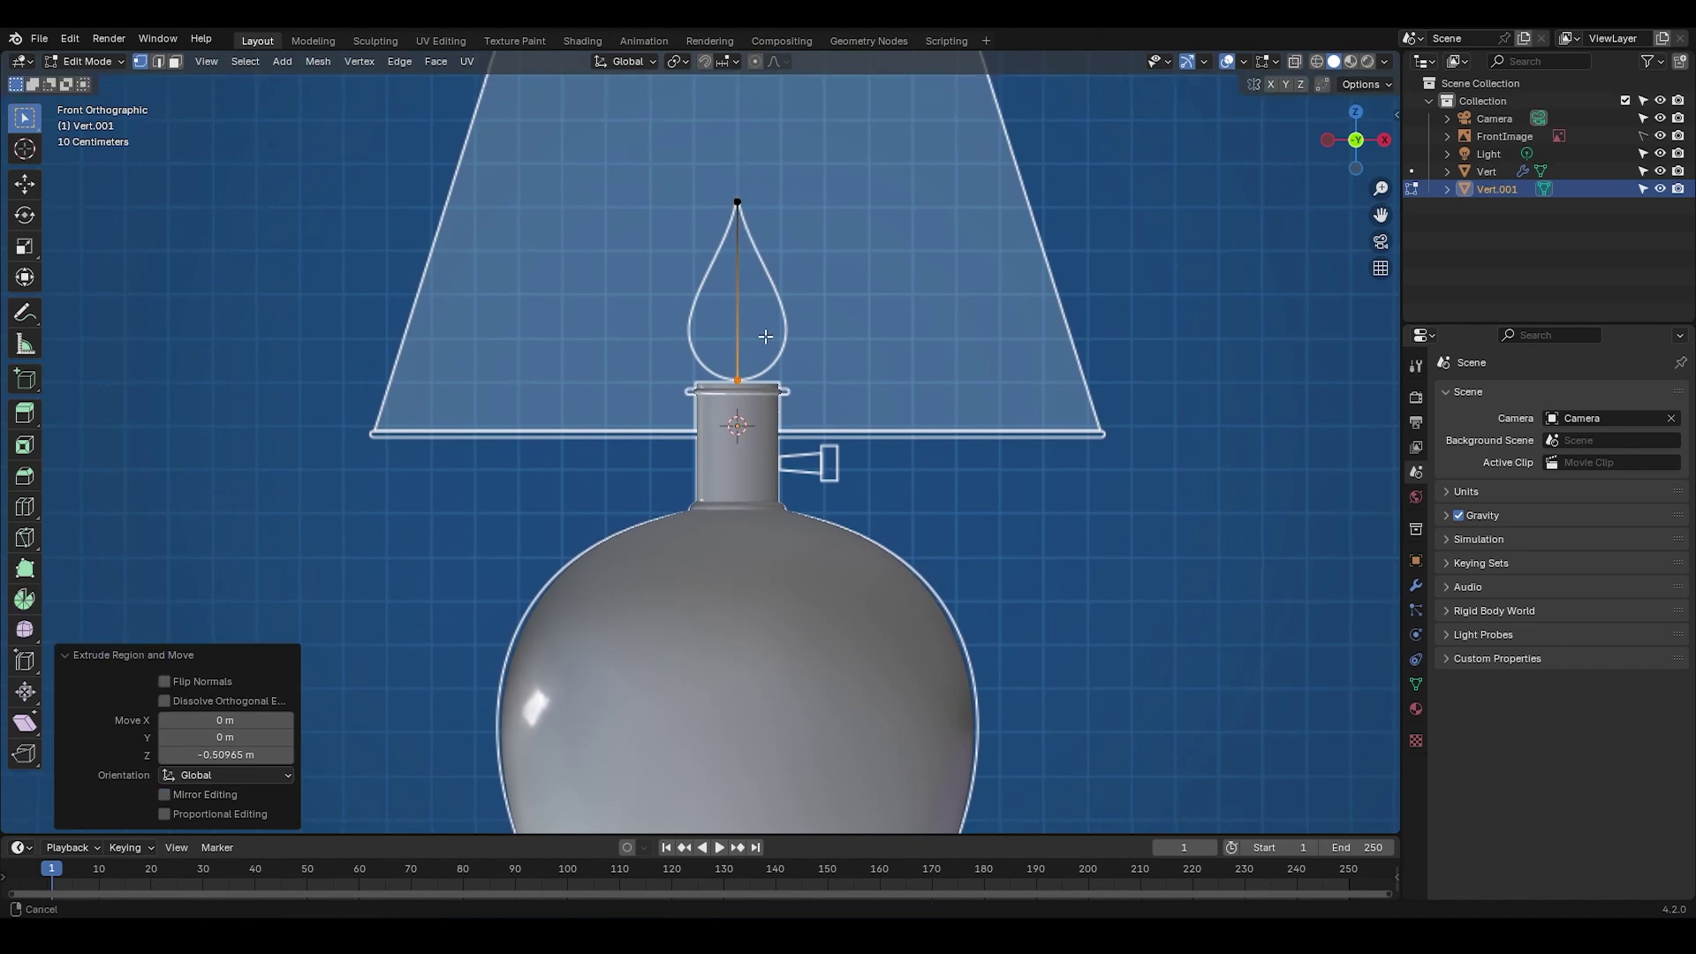
pyautogui.scroll(3, 777, 301)
pyautogui.keyDown('shift'); pyautogui.moveTo(799, 132); pyautogui.dragTo(694, 185); pyautogui.keyUp('shift')
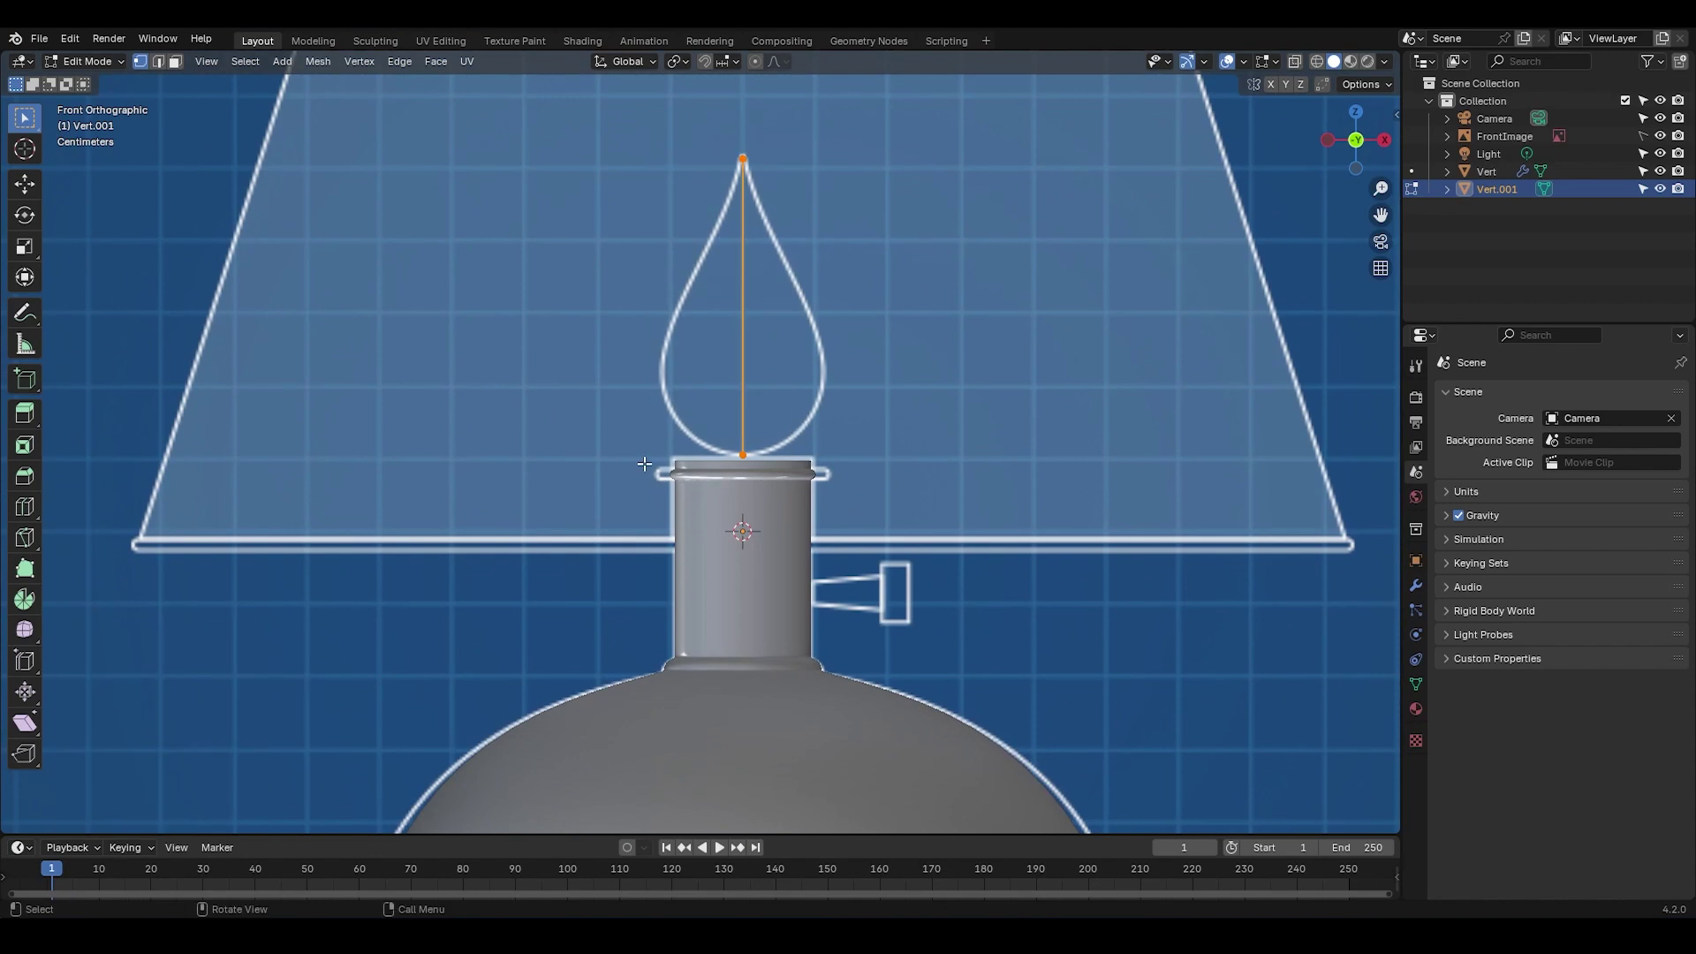
# Step: Subdivide the flame's centre edge with 7 cuts
pyautogui.rightClick(536, 240)
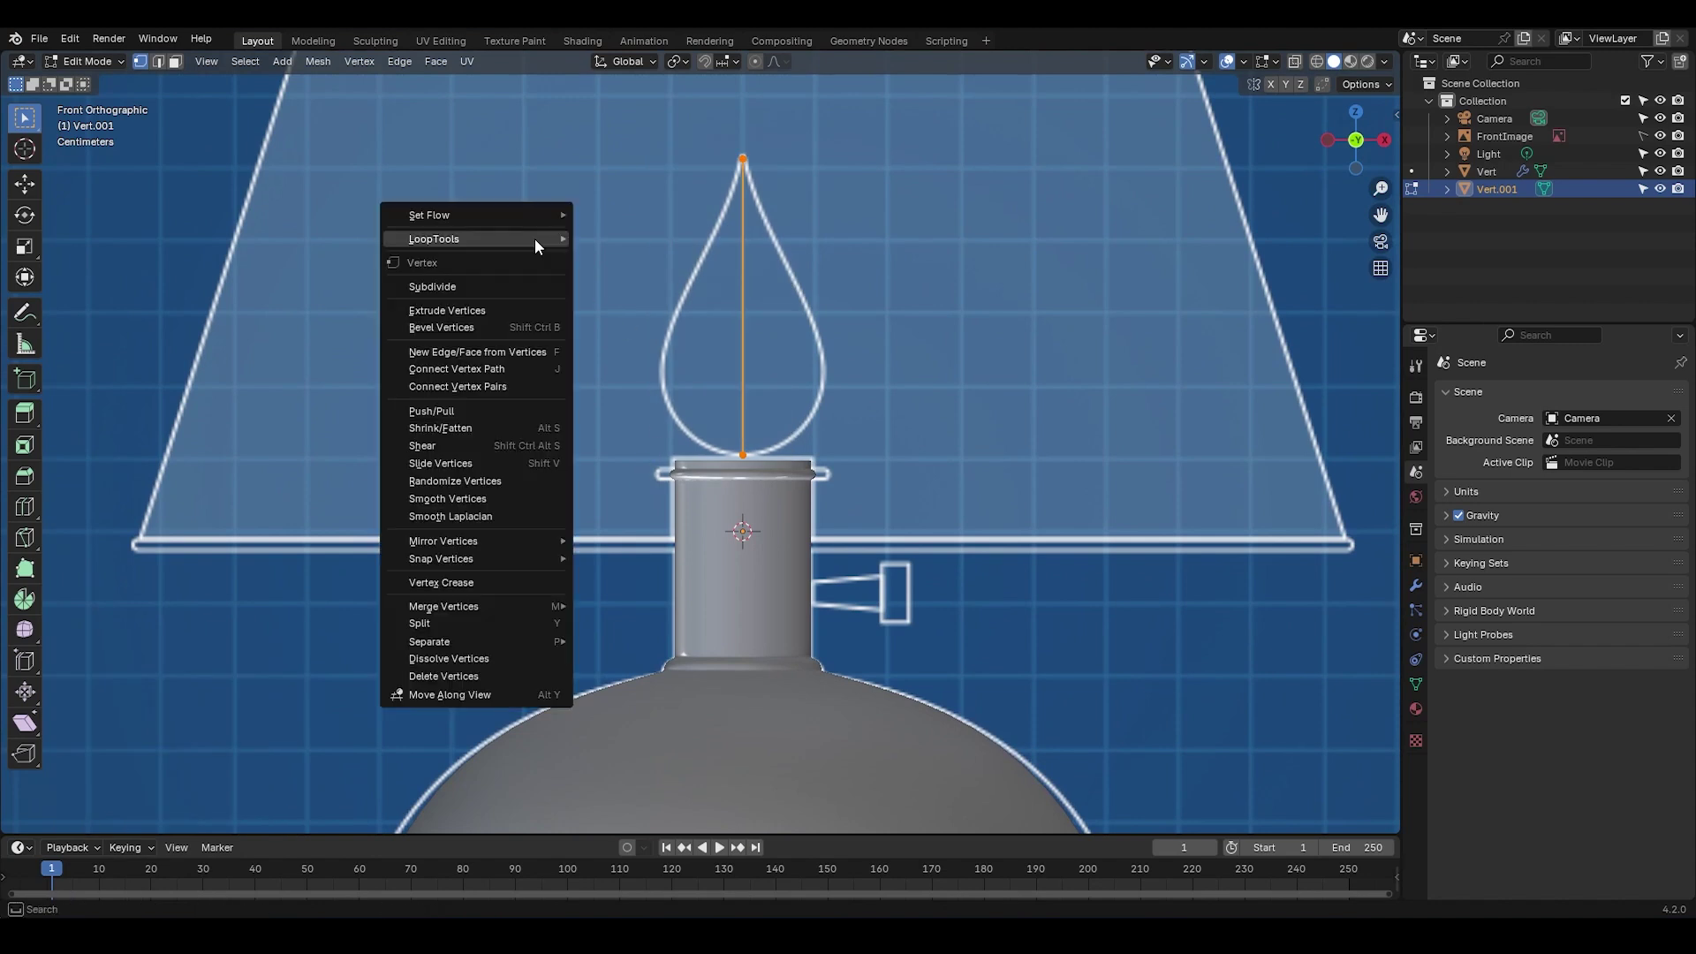
pyautogui.click(491, 282)
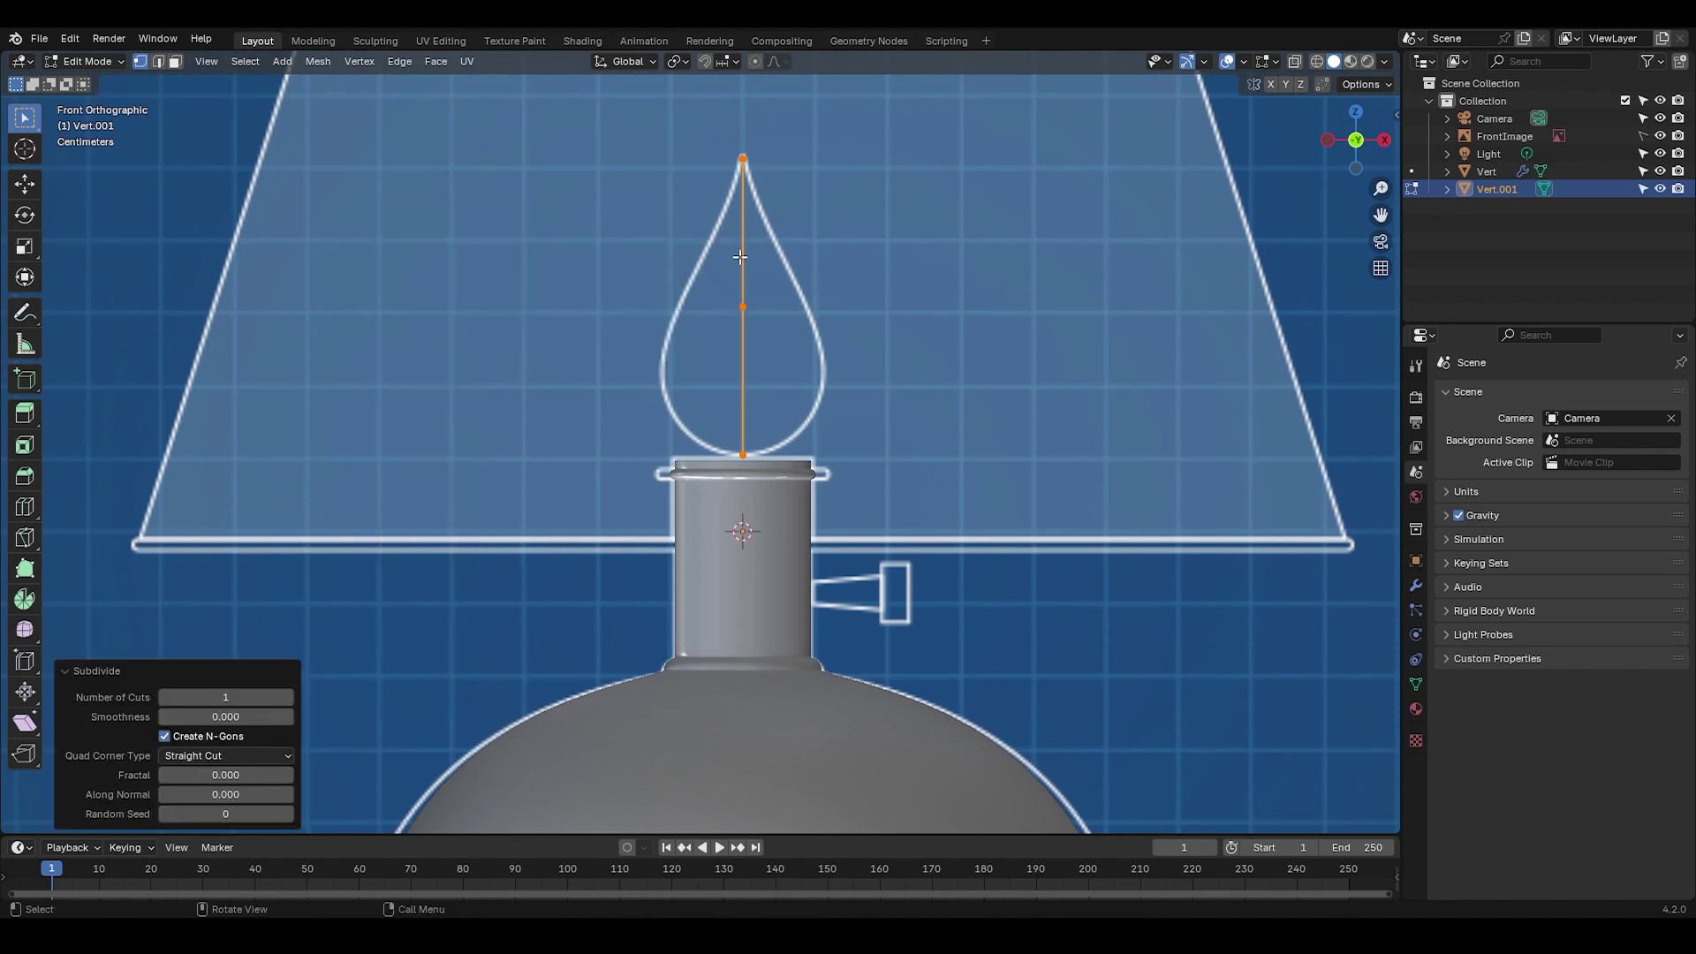
pyautogui.click(260, 695)
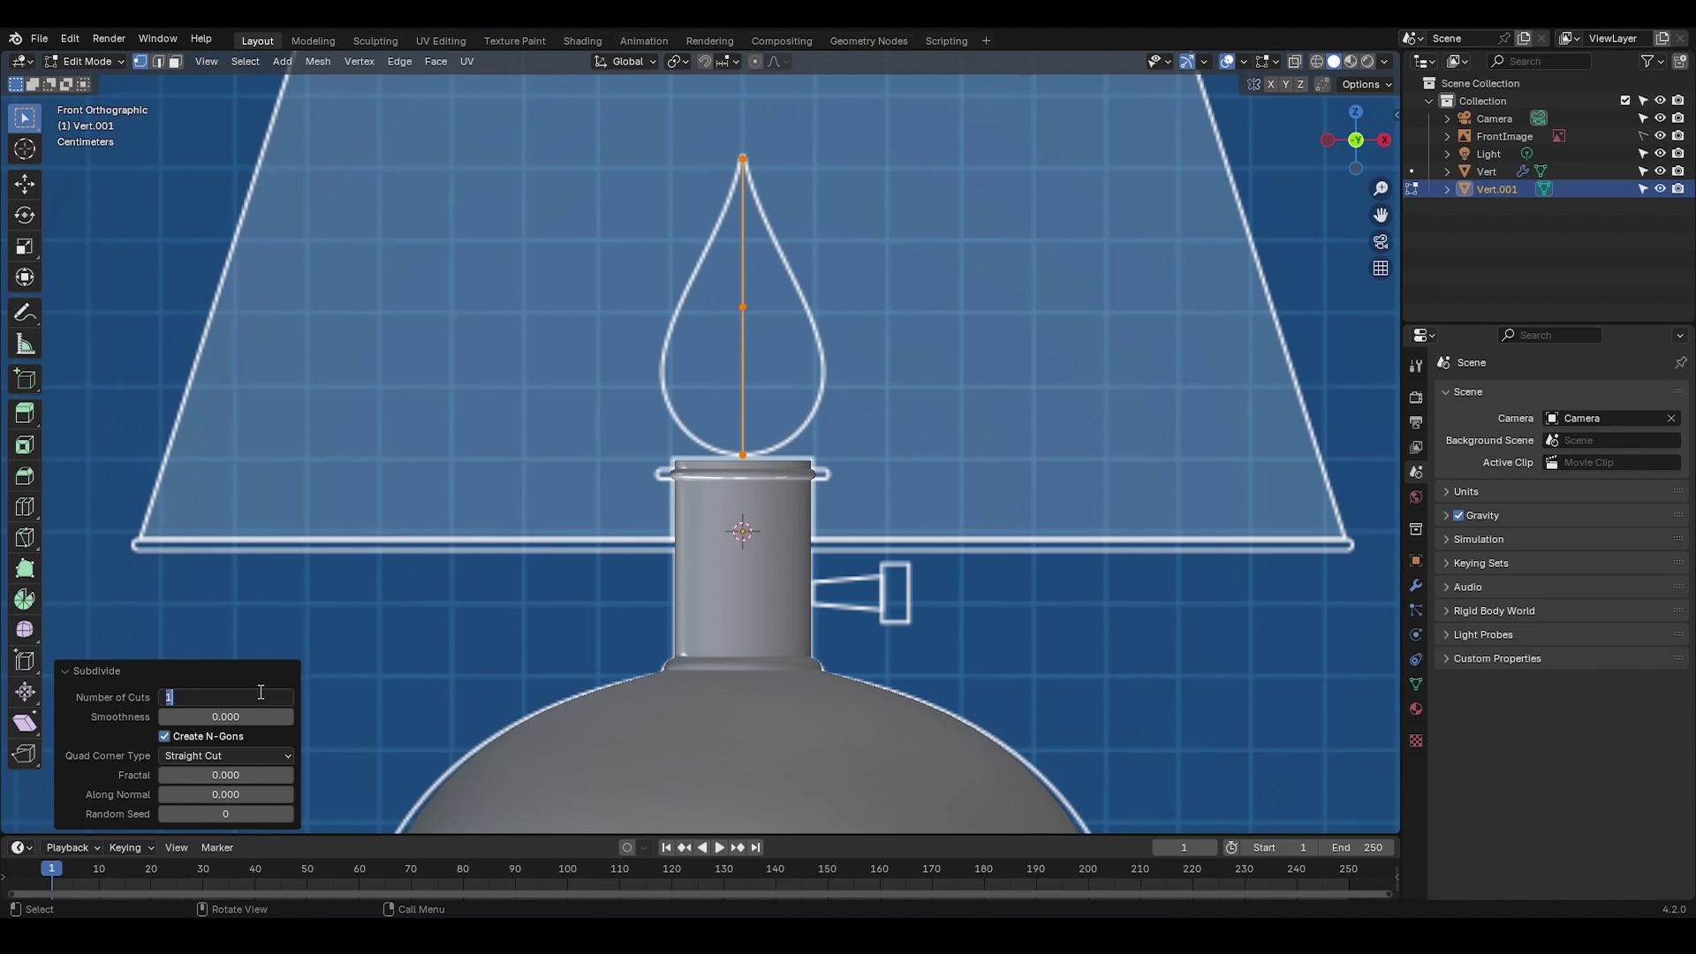
pyautogui.press('Return')
pyautogui.scroll(3, 782, 228)
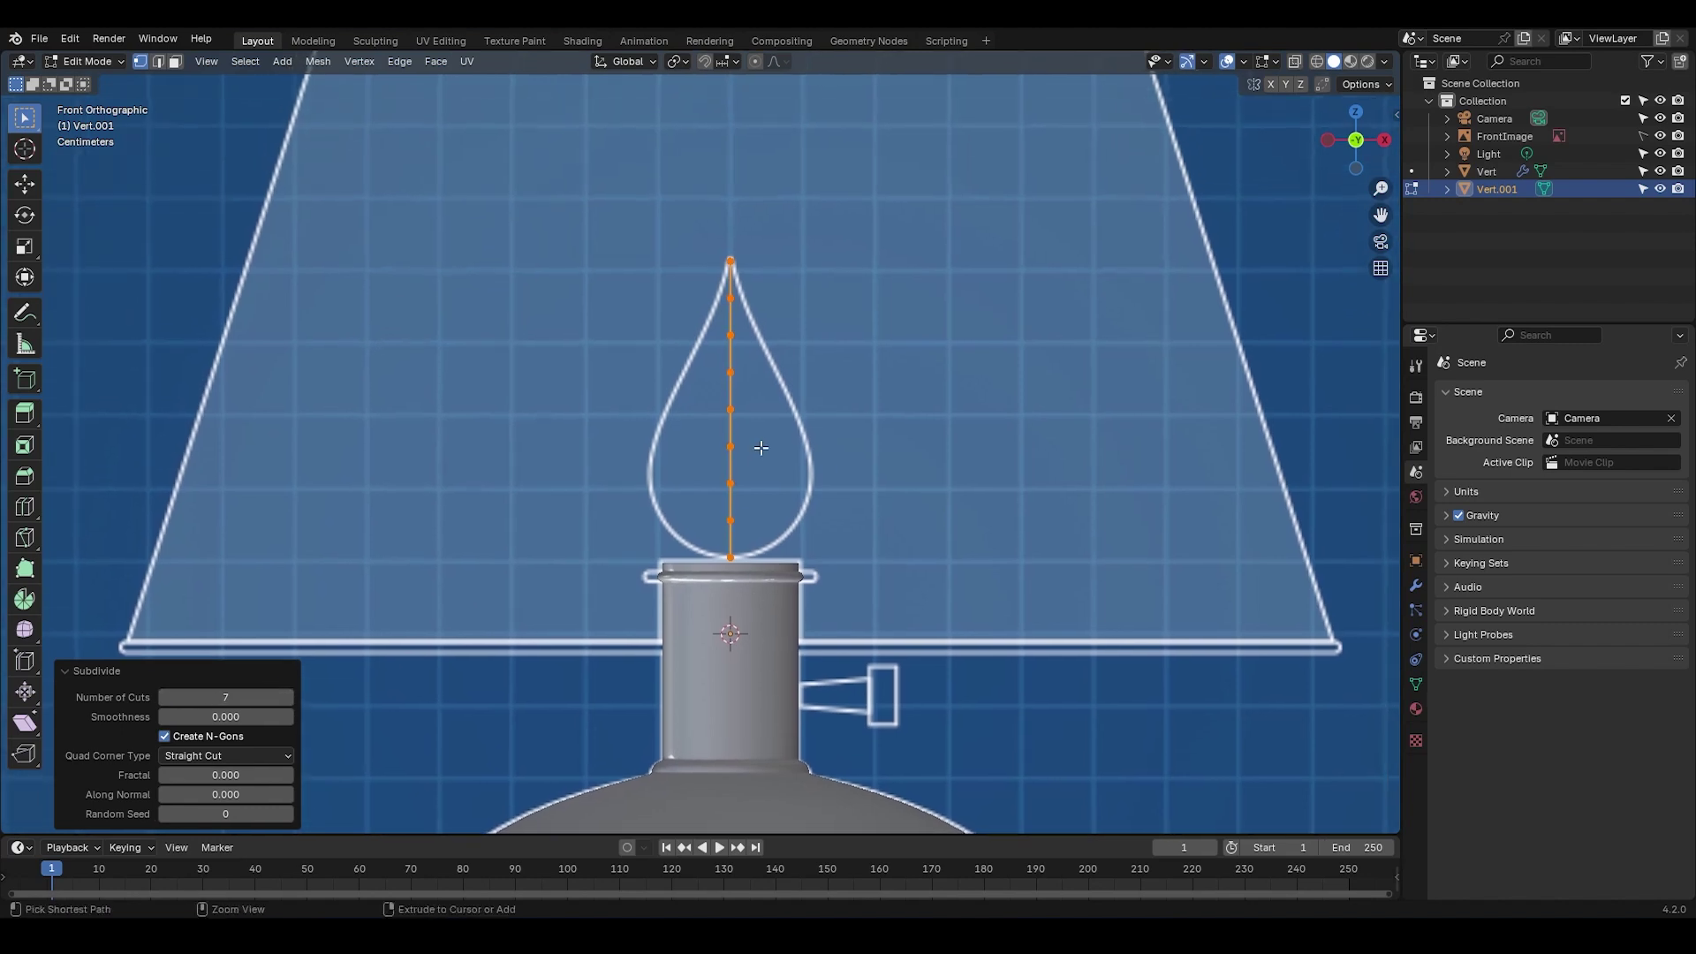
# Step: Move the upper four points left along X onto the flame outline's left edge
pyautogui.click(747, 216)
pyautogui.press('g')
pyautogui.press('x')
pyautogui.click(725, 219)
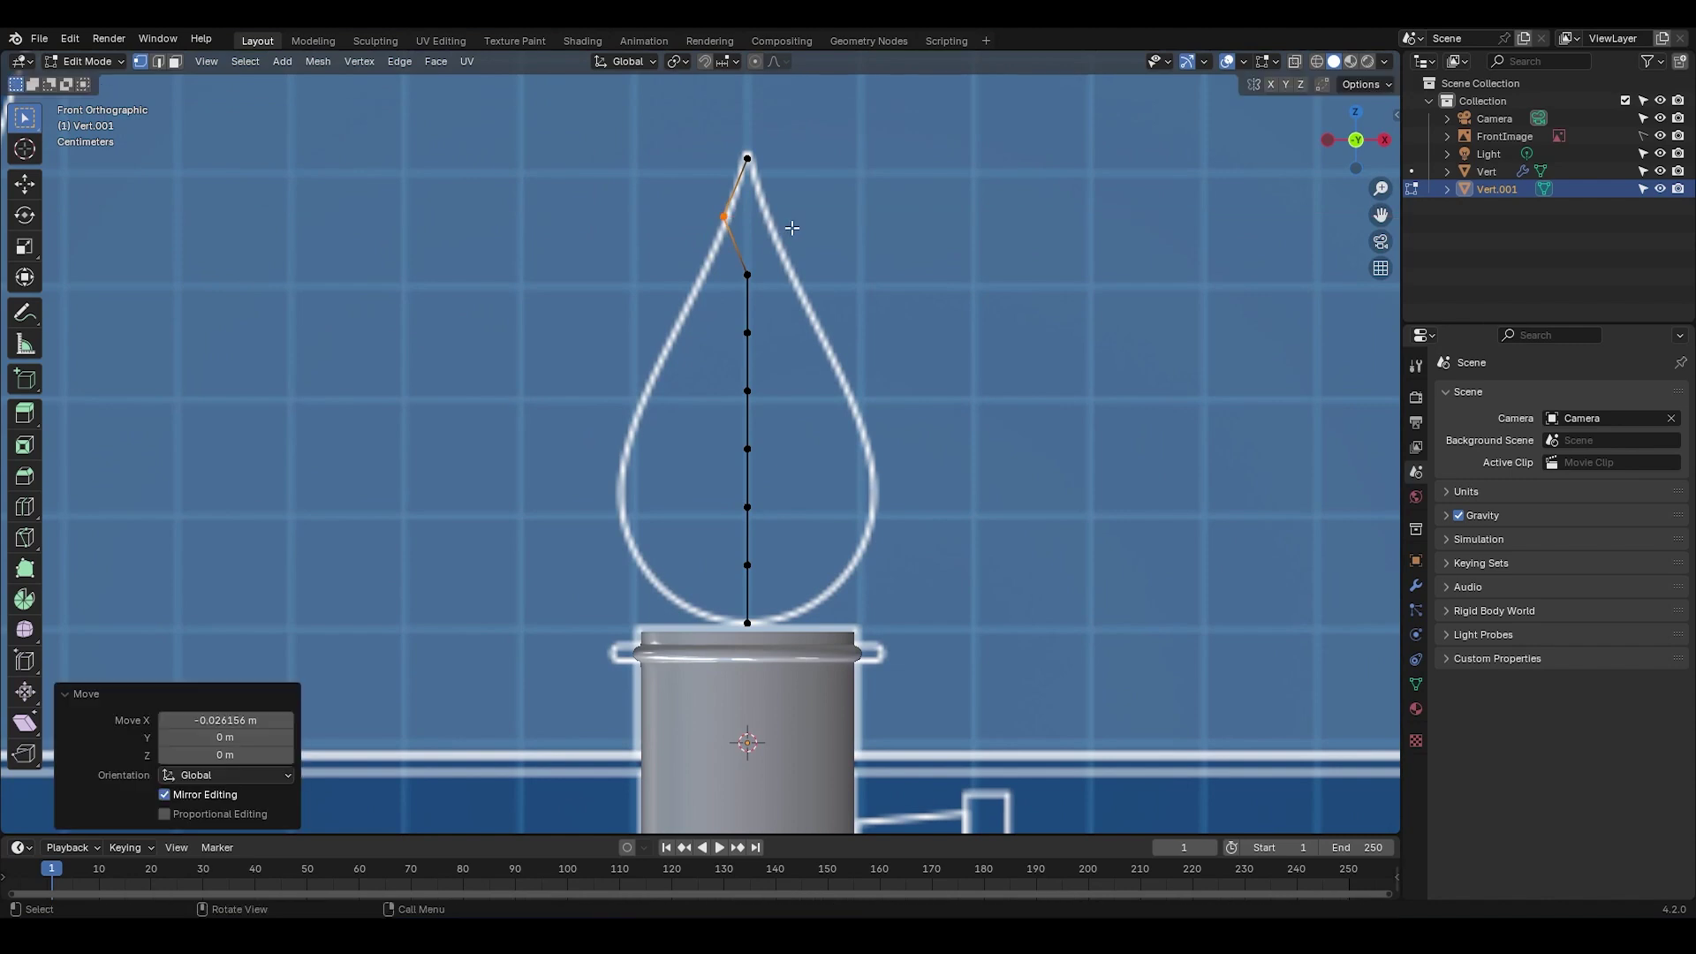
pyautogui.click(747, 275)
pyautogui.press('g')
pyautogui.press('x')
pyautogui.click(662, 288)
pyautogui.click(747, 332)
pyautogui.press('g')
pyautogui.press('x')
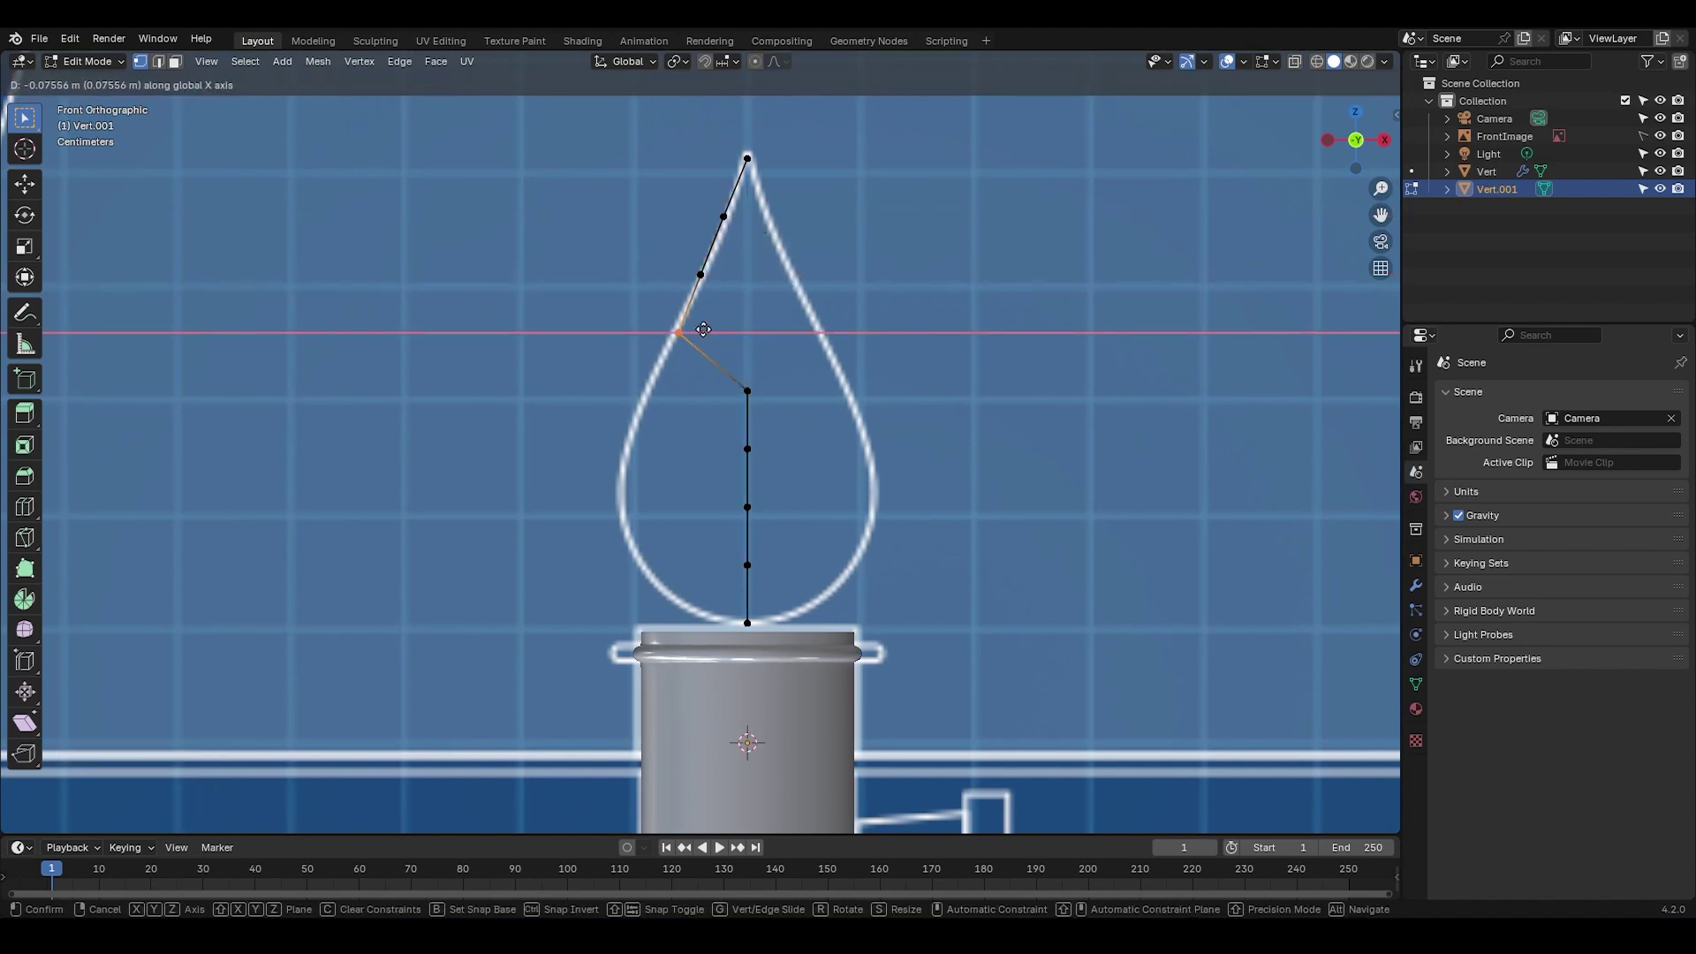
pyautogui.click(690, 365)
pyautogui.click(747, 390)
pyautogui.press('g')
pyautogui.press('x')
pyautogui.click(671, 402)
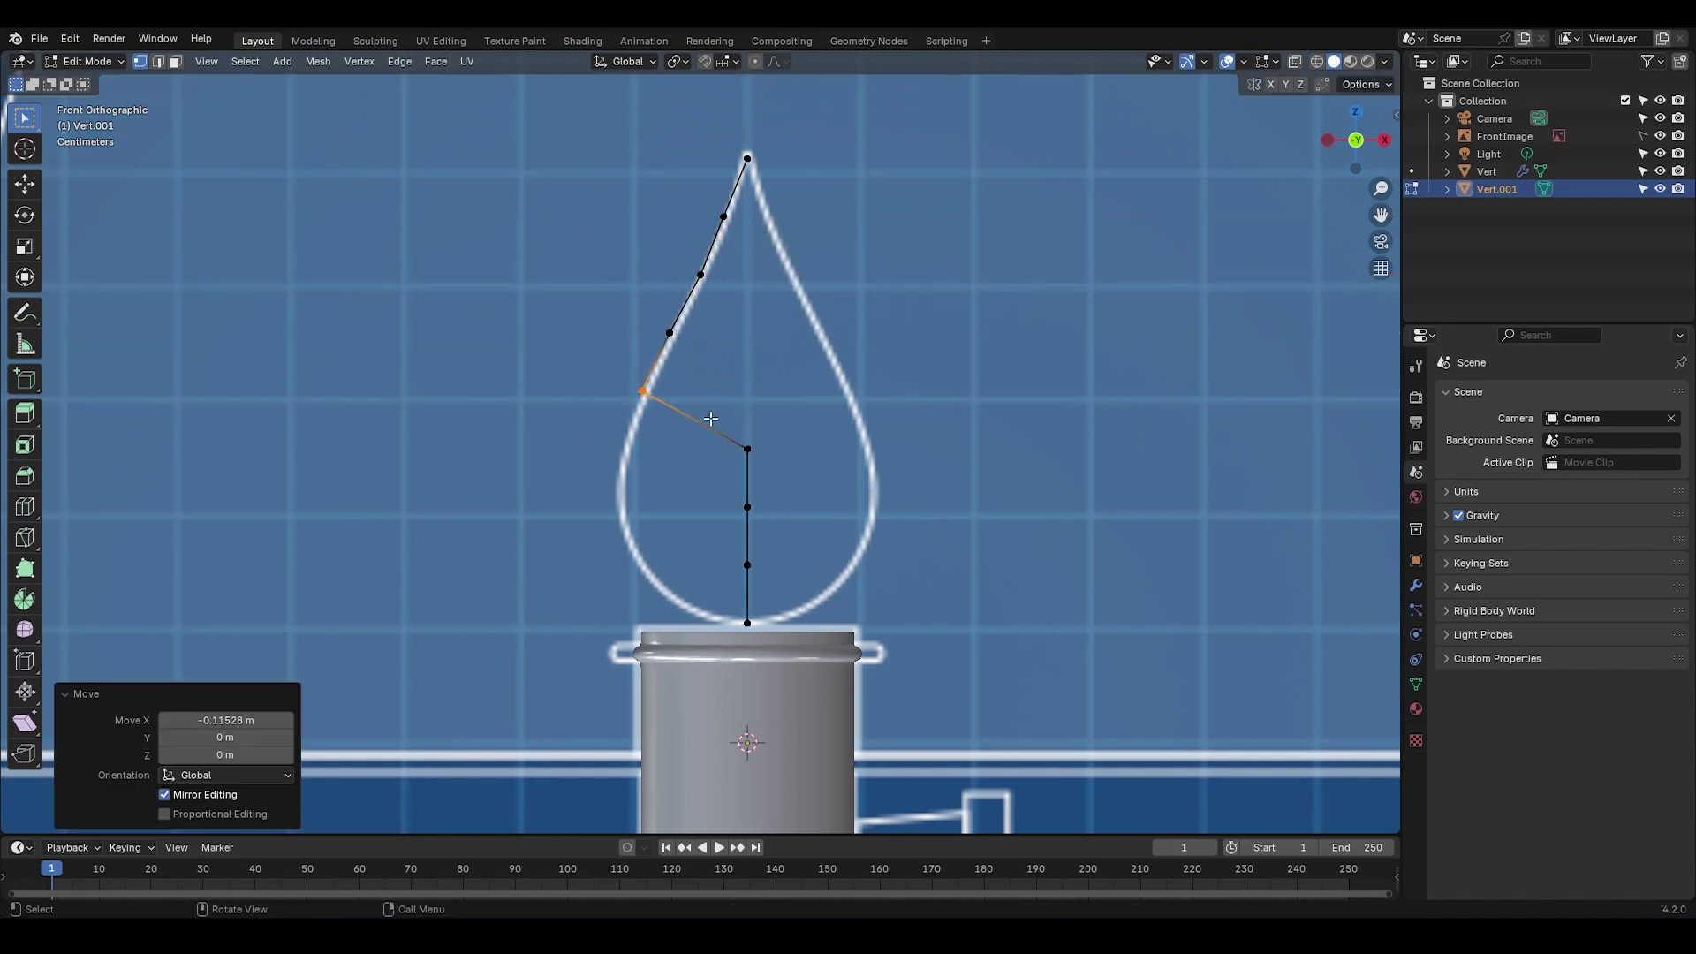
# Step: Move the lower three points left along X, placing the last on the flame's rounded base
pyautogui.click(777, 451)
pyautogui.click(747, 449)
pyautogui.press('g')
pyautogui.press('x')
pyautogui.click(649, 454)
pyautogui.click(747, 507)
pyautogui.press('g')
pyautogui.press('x')
pyautogui.click(658, 508)
pyautogui.click(747, 566)
pyautogui.press('g')
pyautogui.press('x')
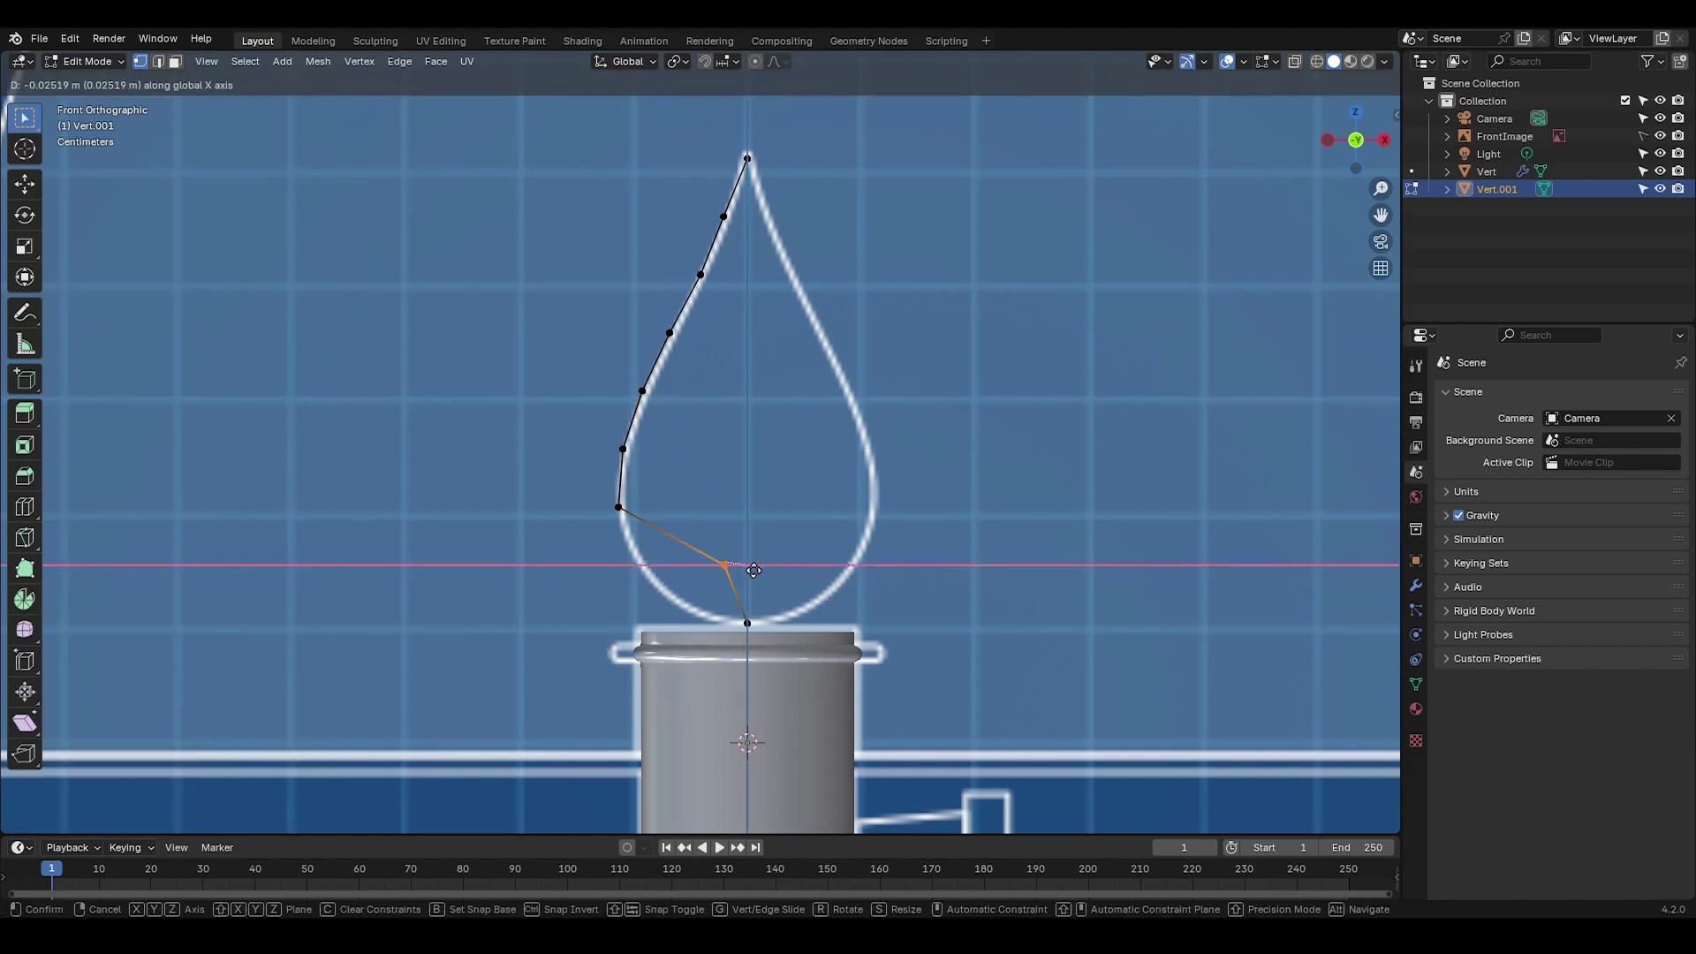
pyautogui.click(672, 576)
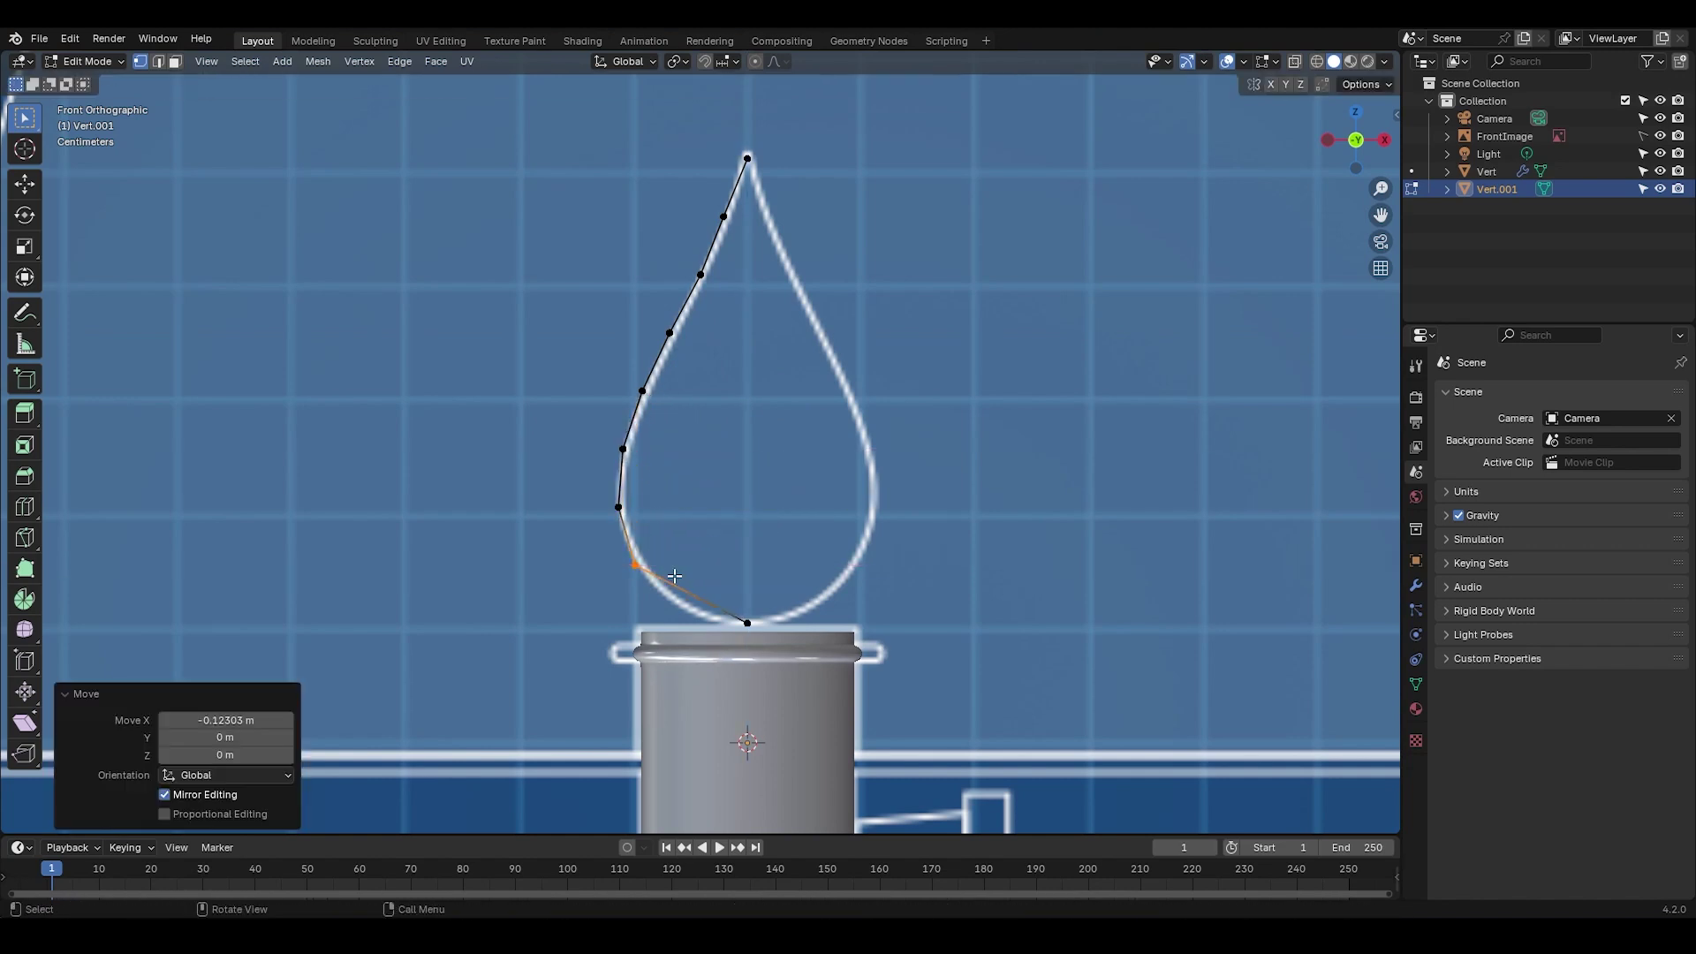
# Step: Add a Subdivision Surface modifier to the flame profile with On Cage enabled
pyautogui.click(1416, 585)
pyautogui.click(1502, 394)
pyautogui.moveTo(1483, 390)
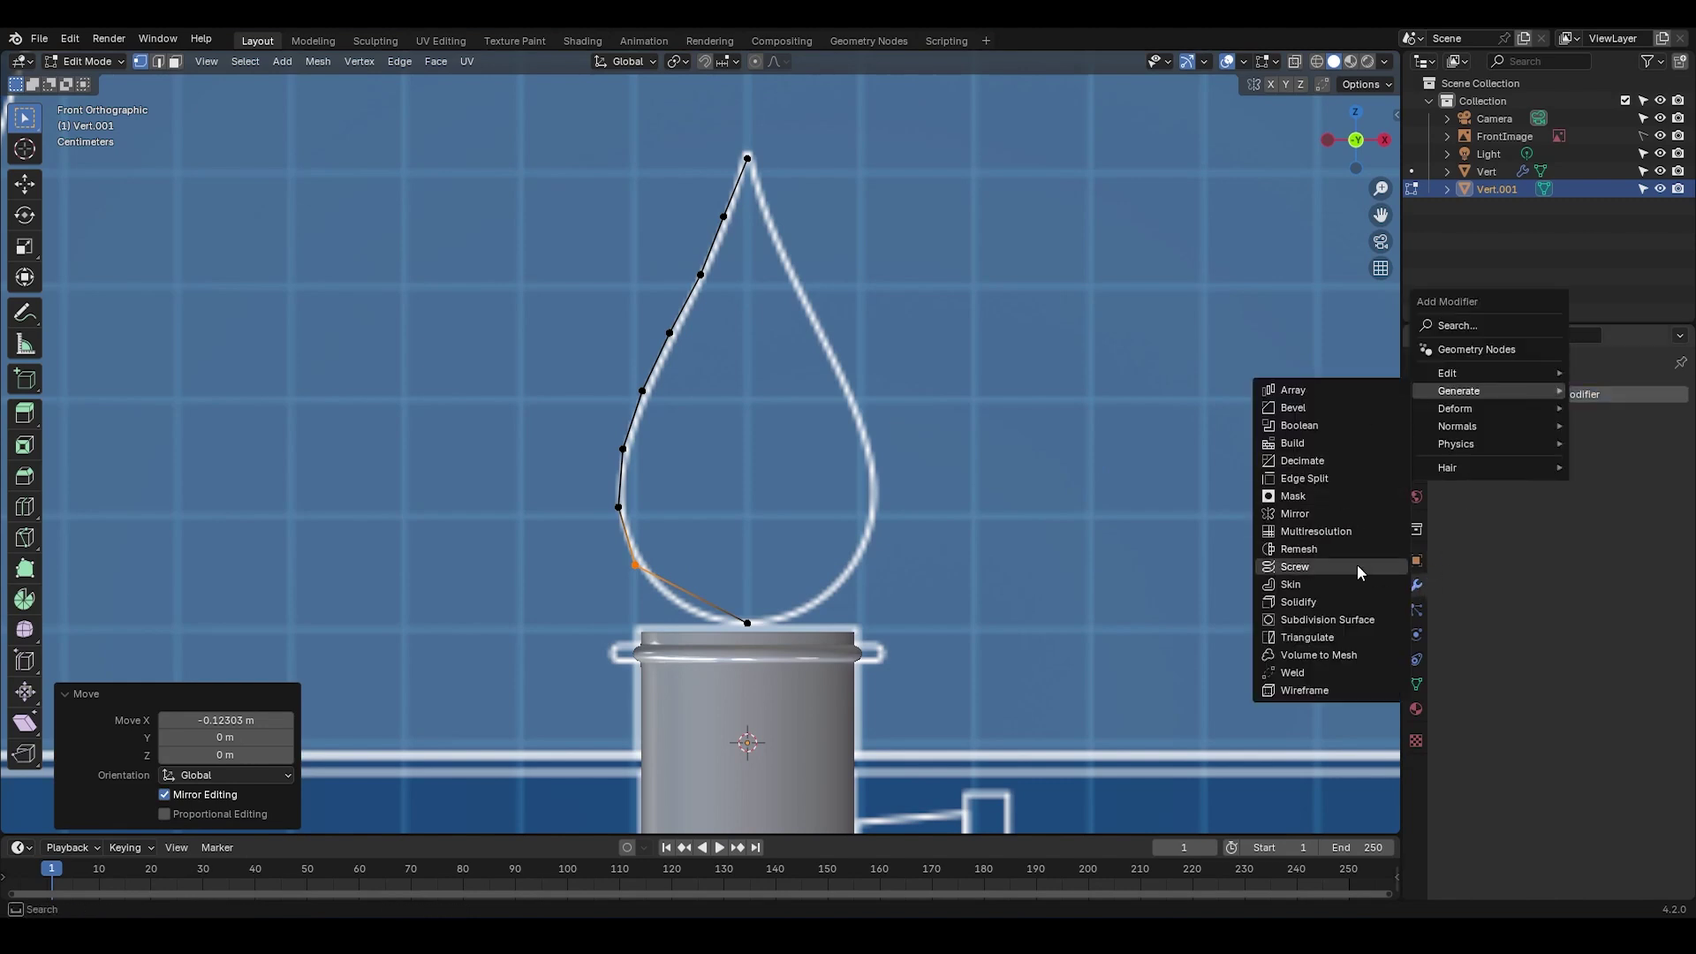
pyautogui.click(1365, 620)
pyautogui.click(1565, 423)
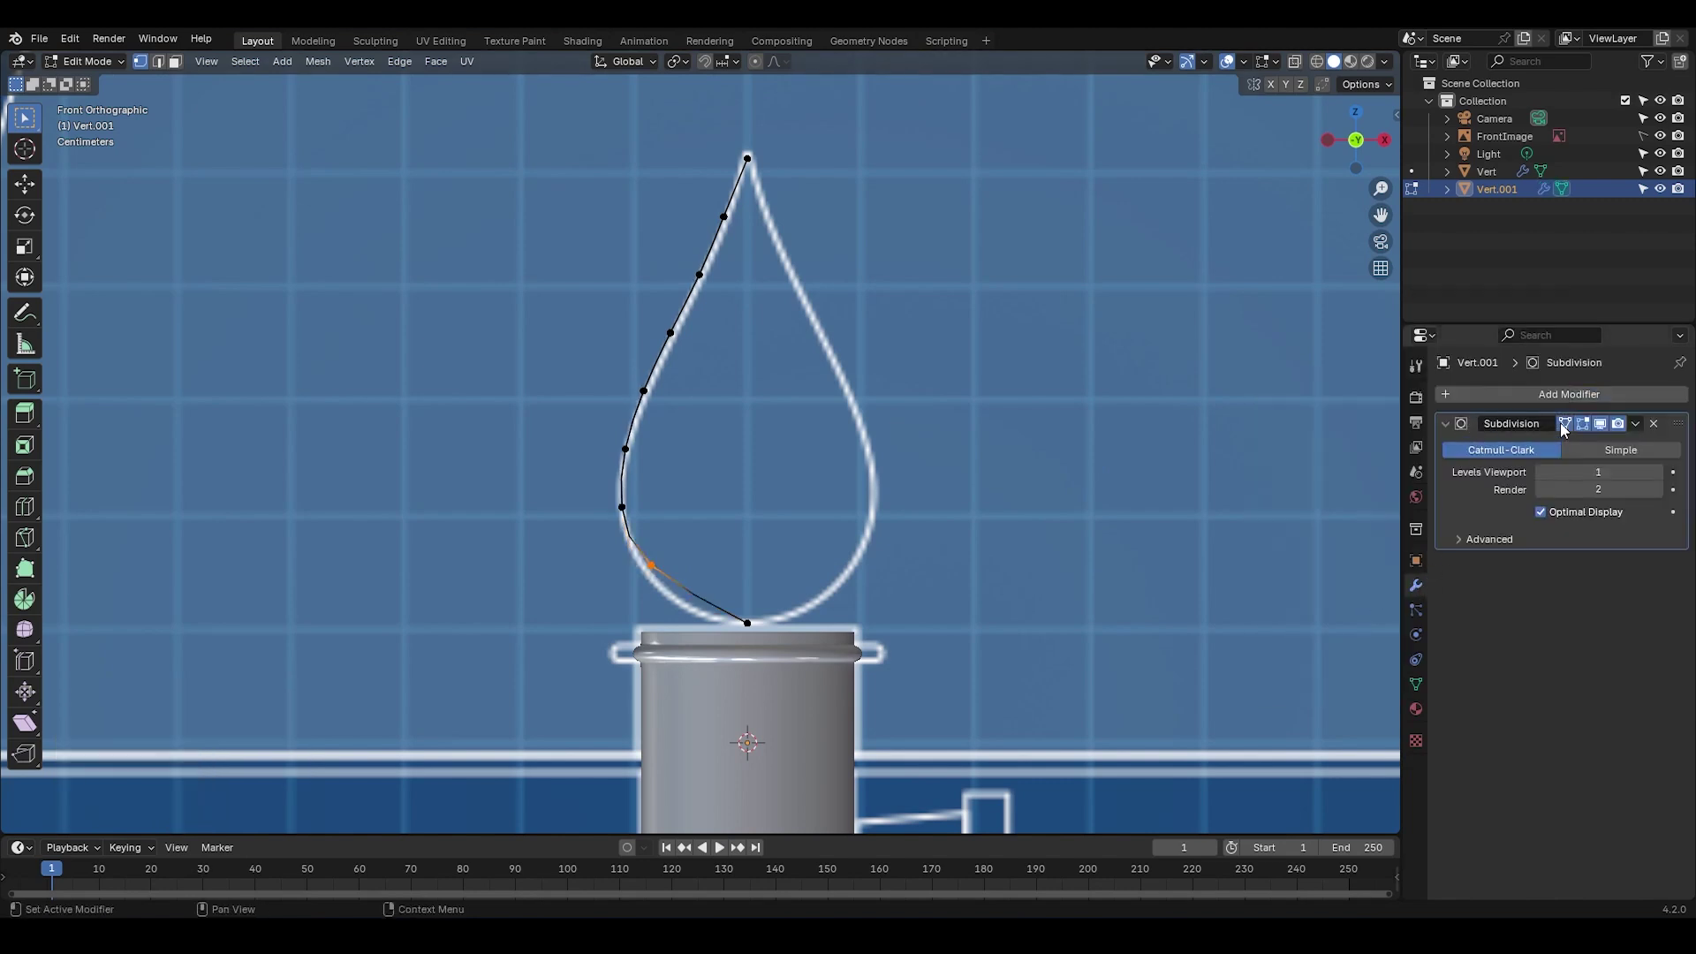
# Step: Subdivide the bottom edge and move the new point onto the flame's rounded base
pyautogui.moveTo(805, 559); pyautogui.dragTo(640, 629)
pyautogui.rightClick(439, 475)
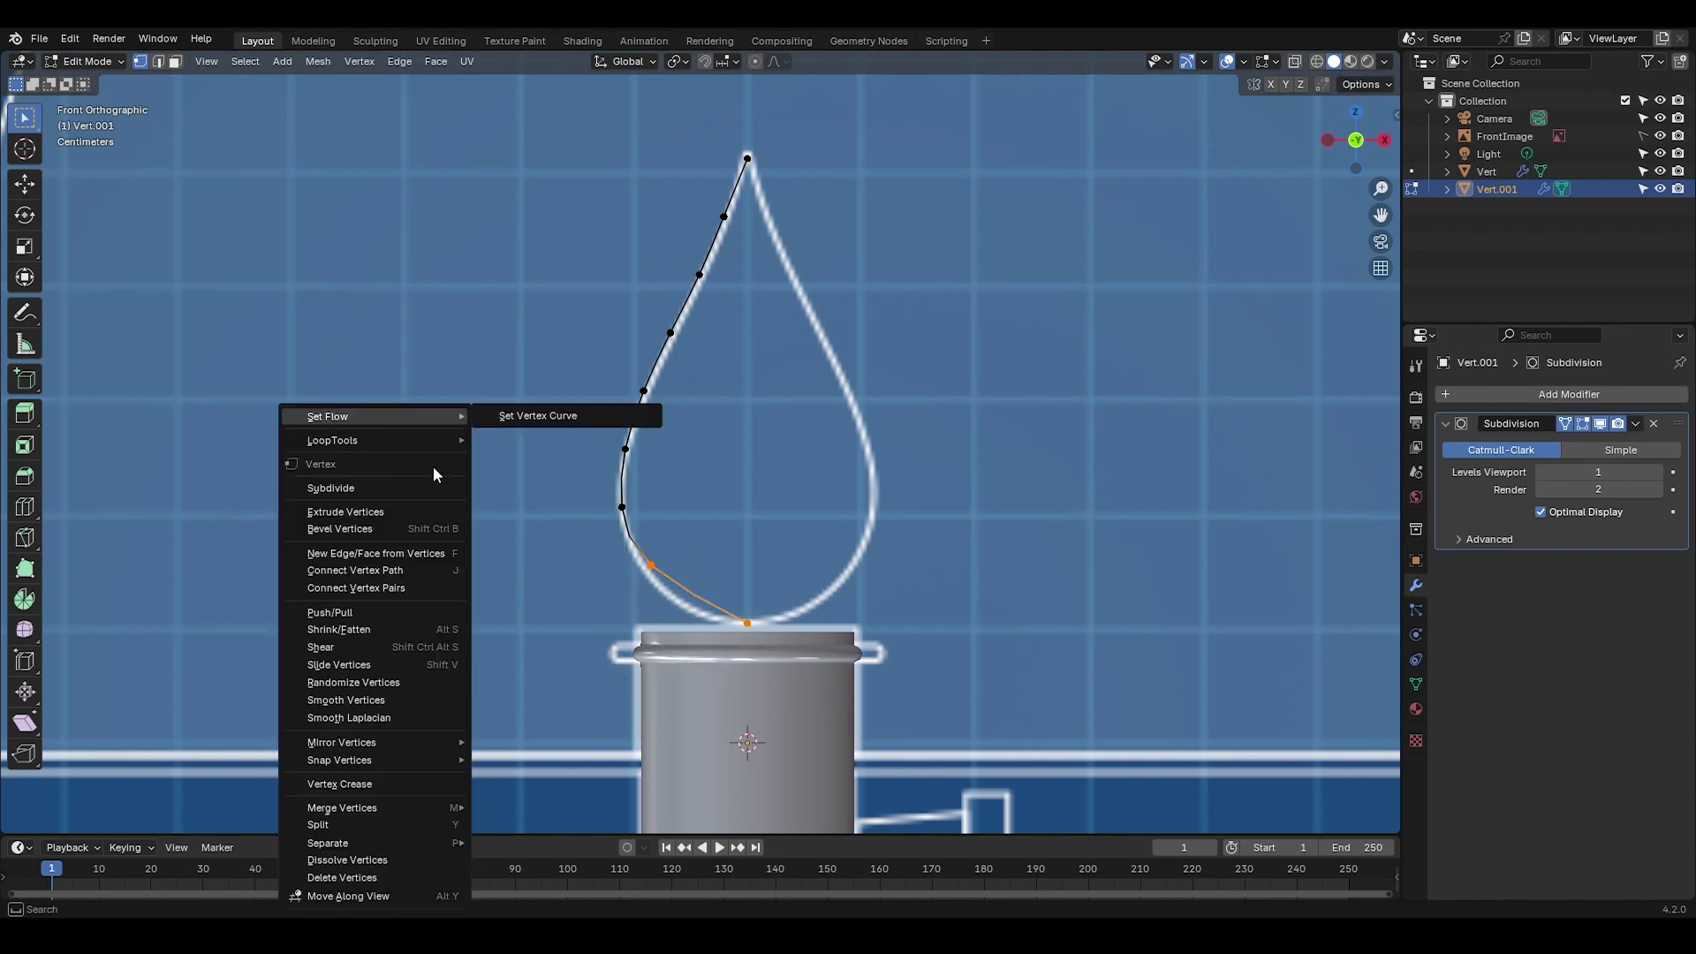
pyautogui.click(360, 495)
pyautogui.click(691, 593)
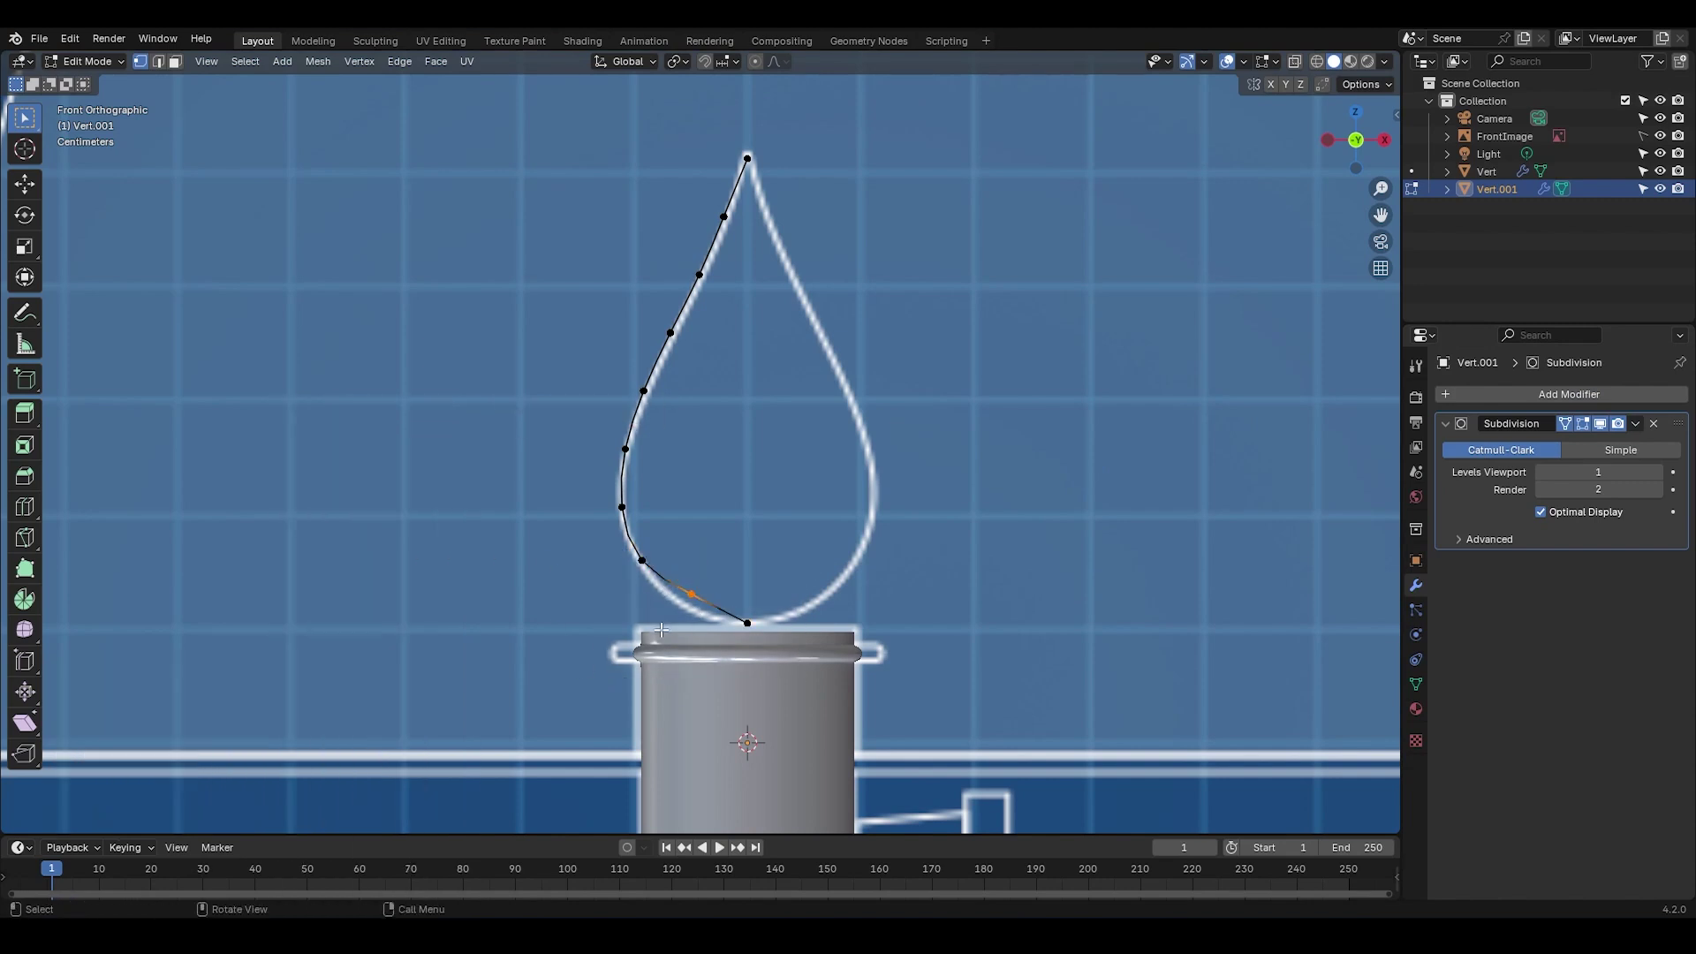
pyautogui.press('g')
pyautogui.click(654, 651)
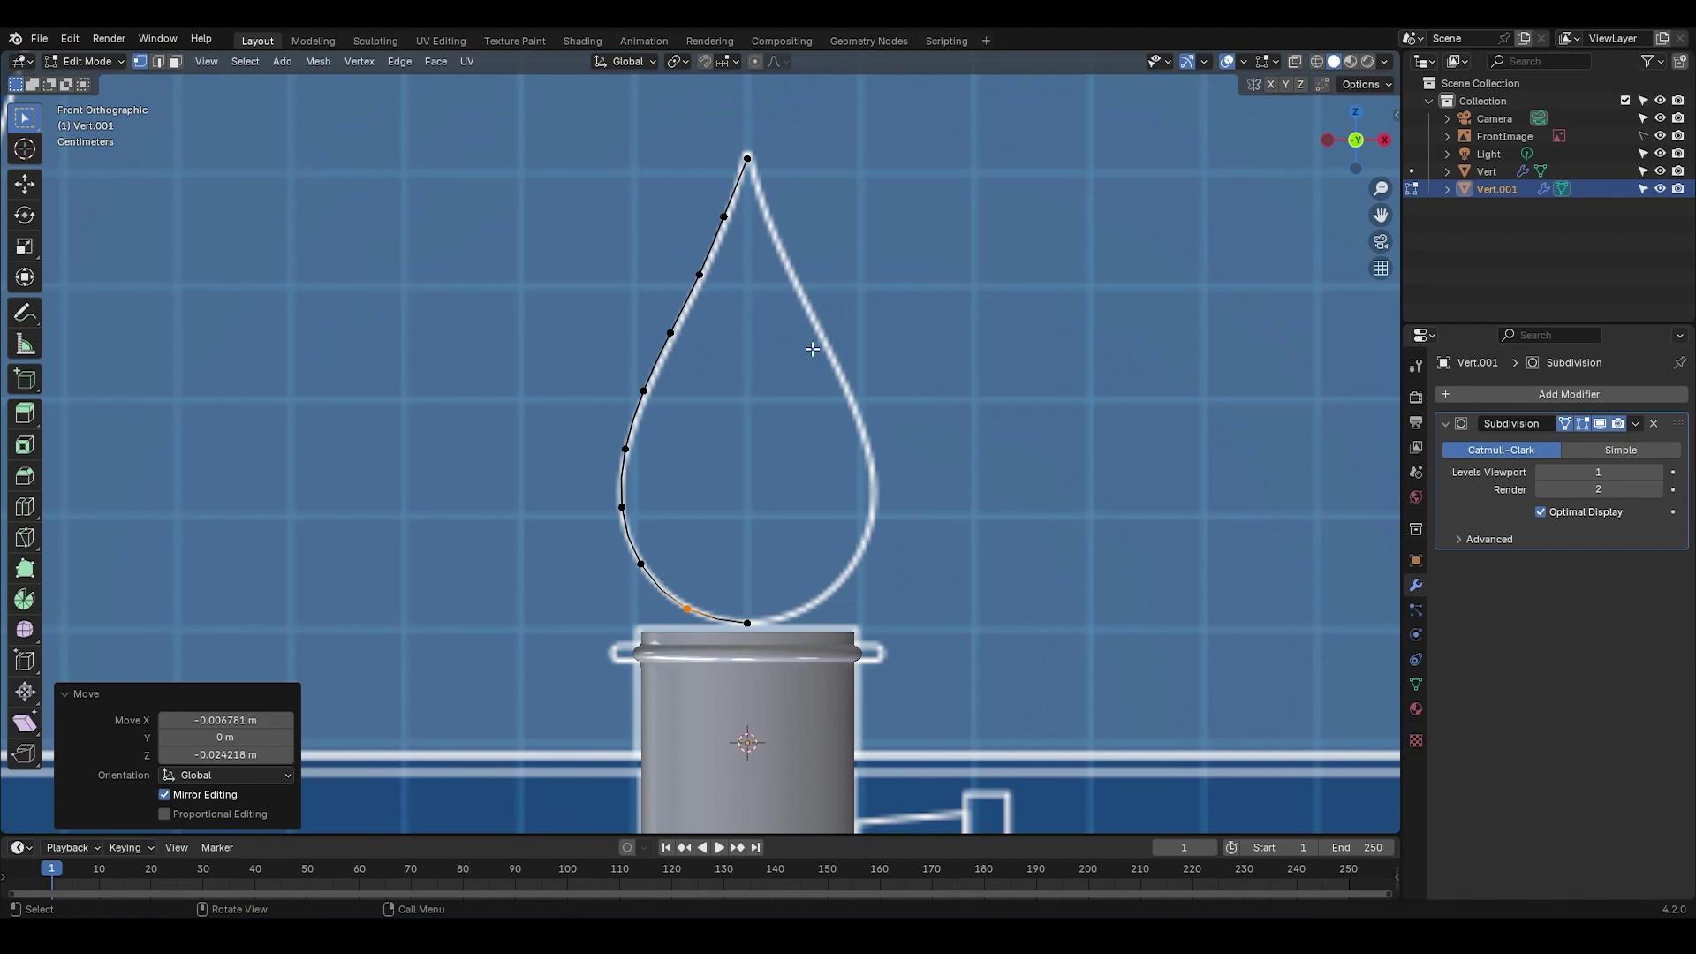
# Step: Space all profile points evenly with LoopTools Space and reselect the profile curve
pyautogui.press('a')
pyautogui.rightClick(362, 246)
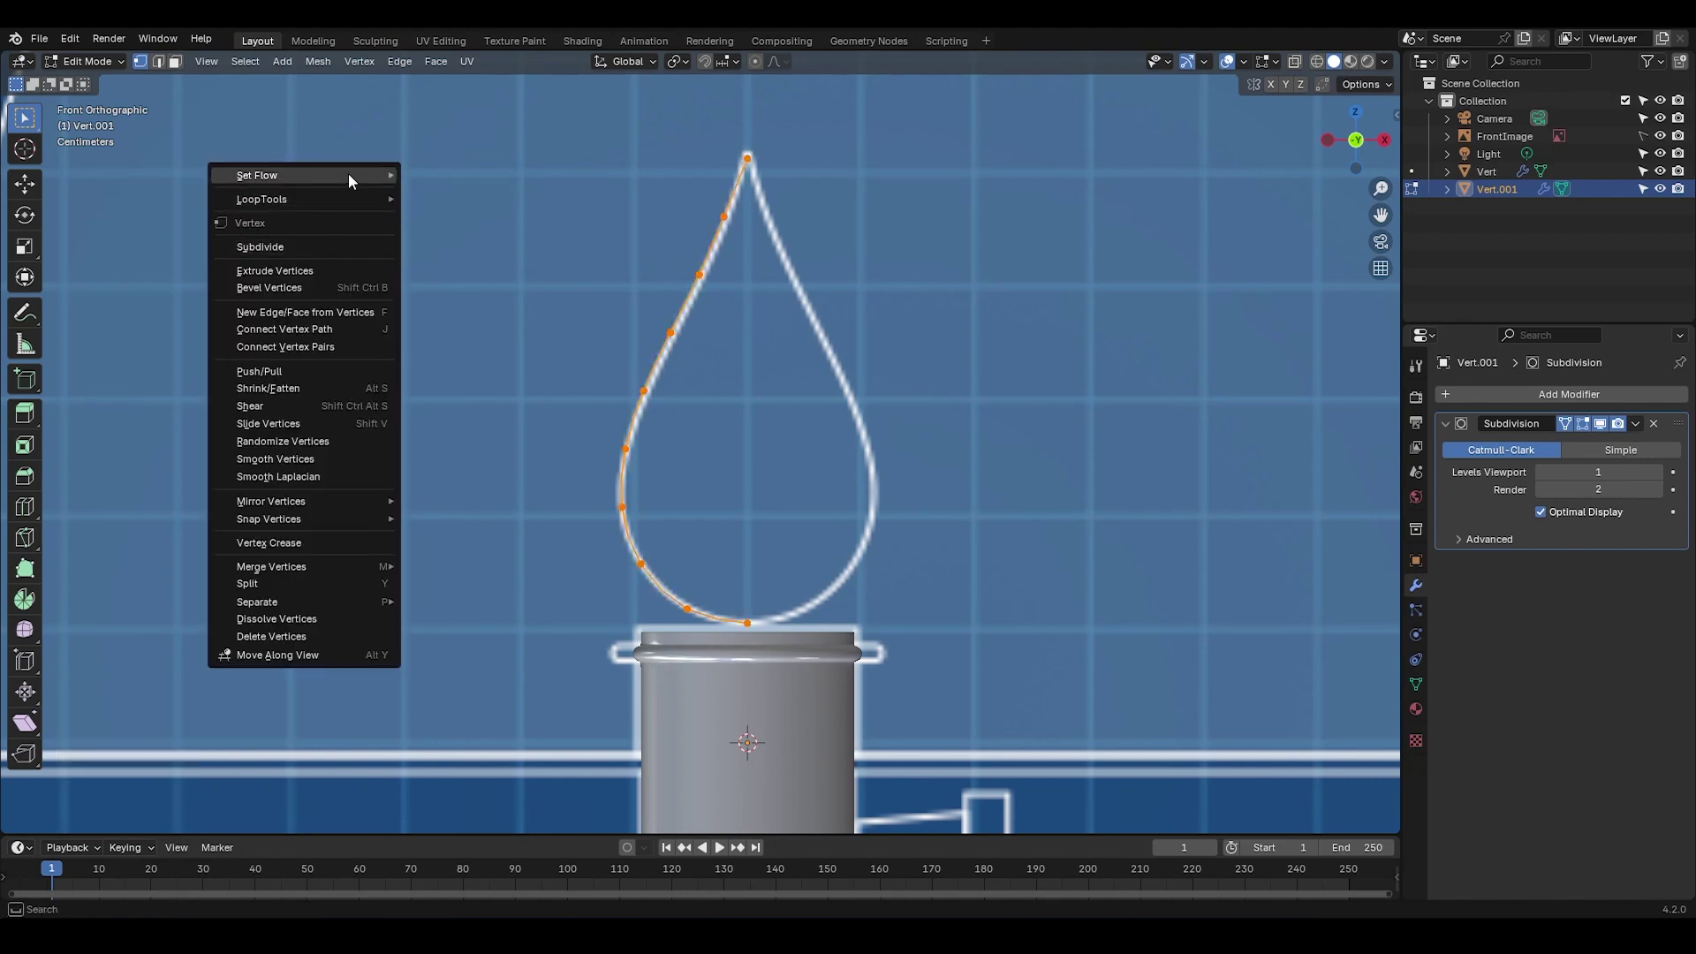
pyautogui.moveTo(346, 199)
pyautogui.click(479, 323)
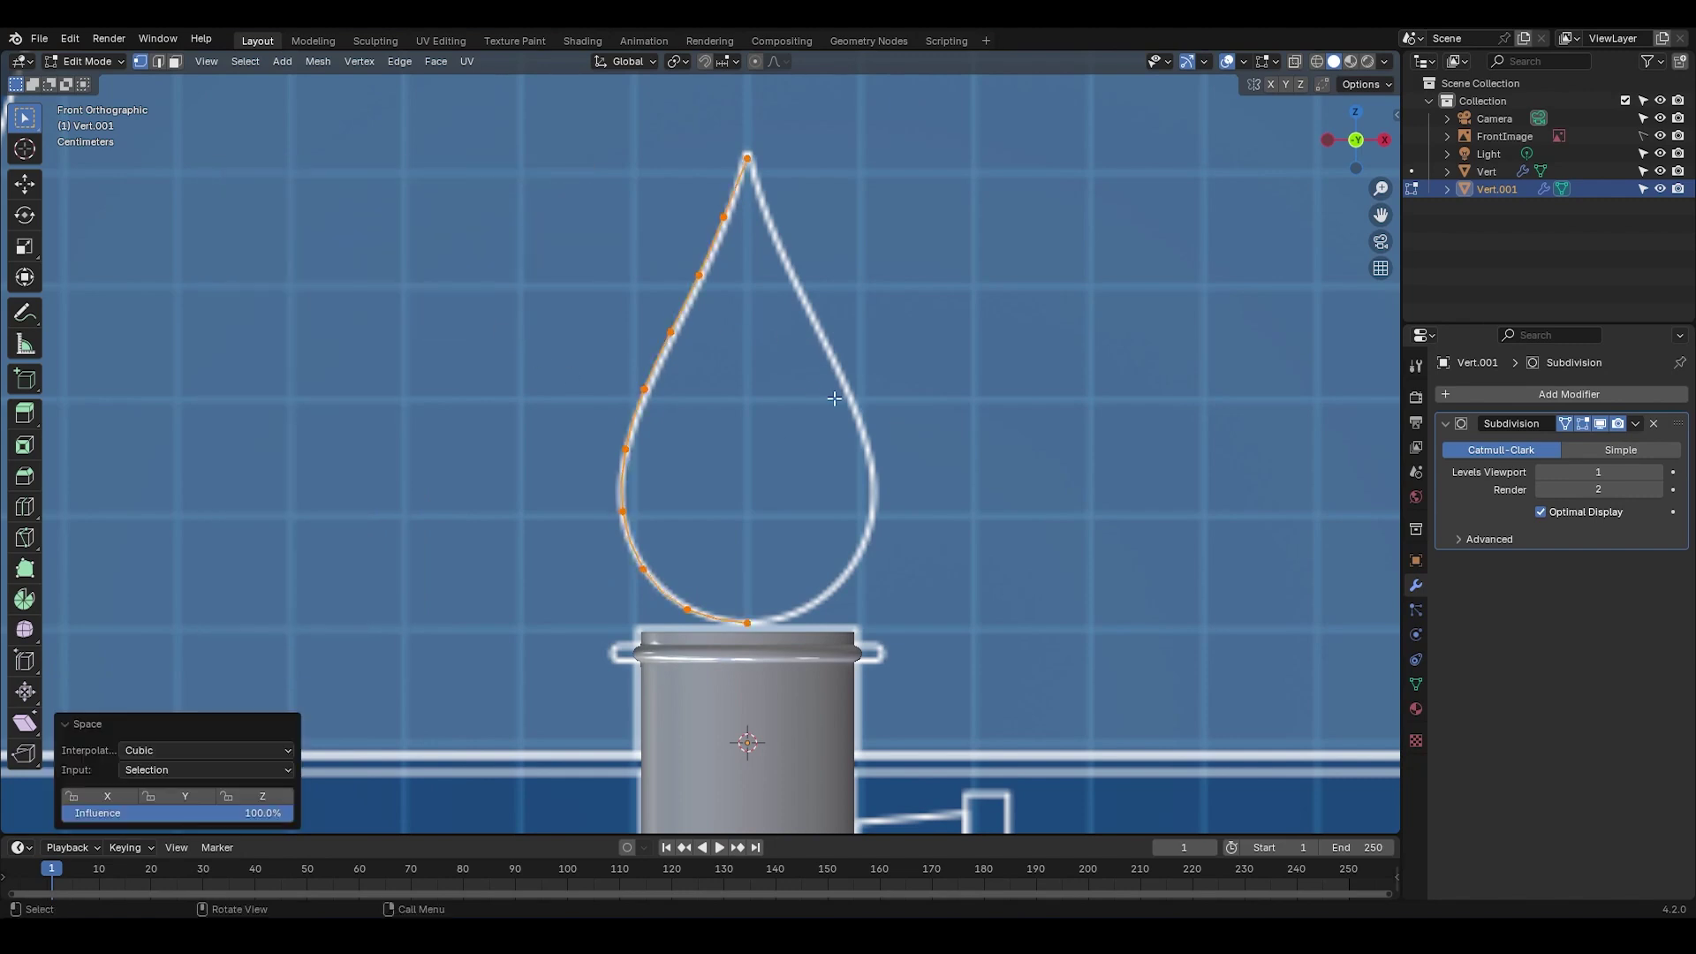
pyautogui.moveTo(870, 151); pyautogui.dragTo(530, 738)
# Step: Spin the profile a full 360° with 16 steps into a teardrop mesh
pyautogui.moveTo(529, 738); pyautogui.dragTo(178, 668, button='middle')
pyautogui.click(24, 600)
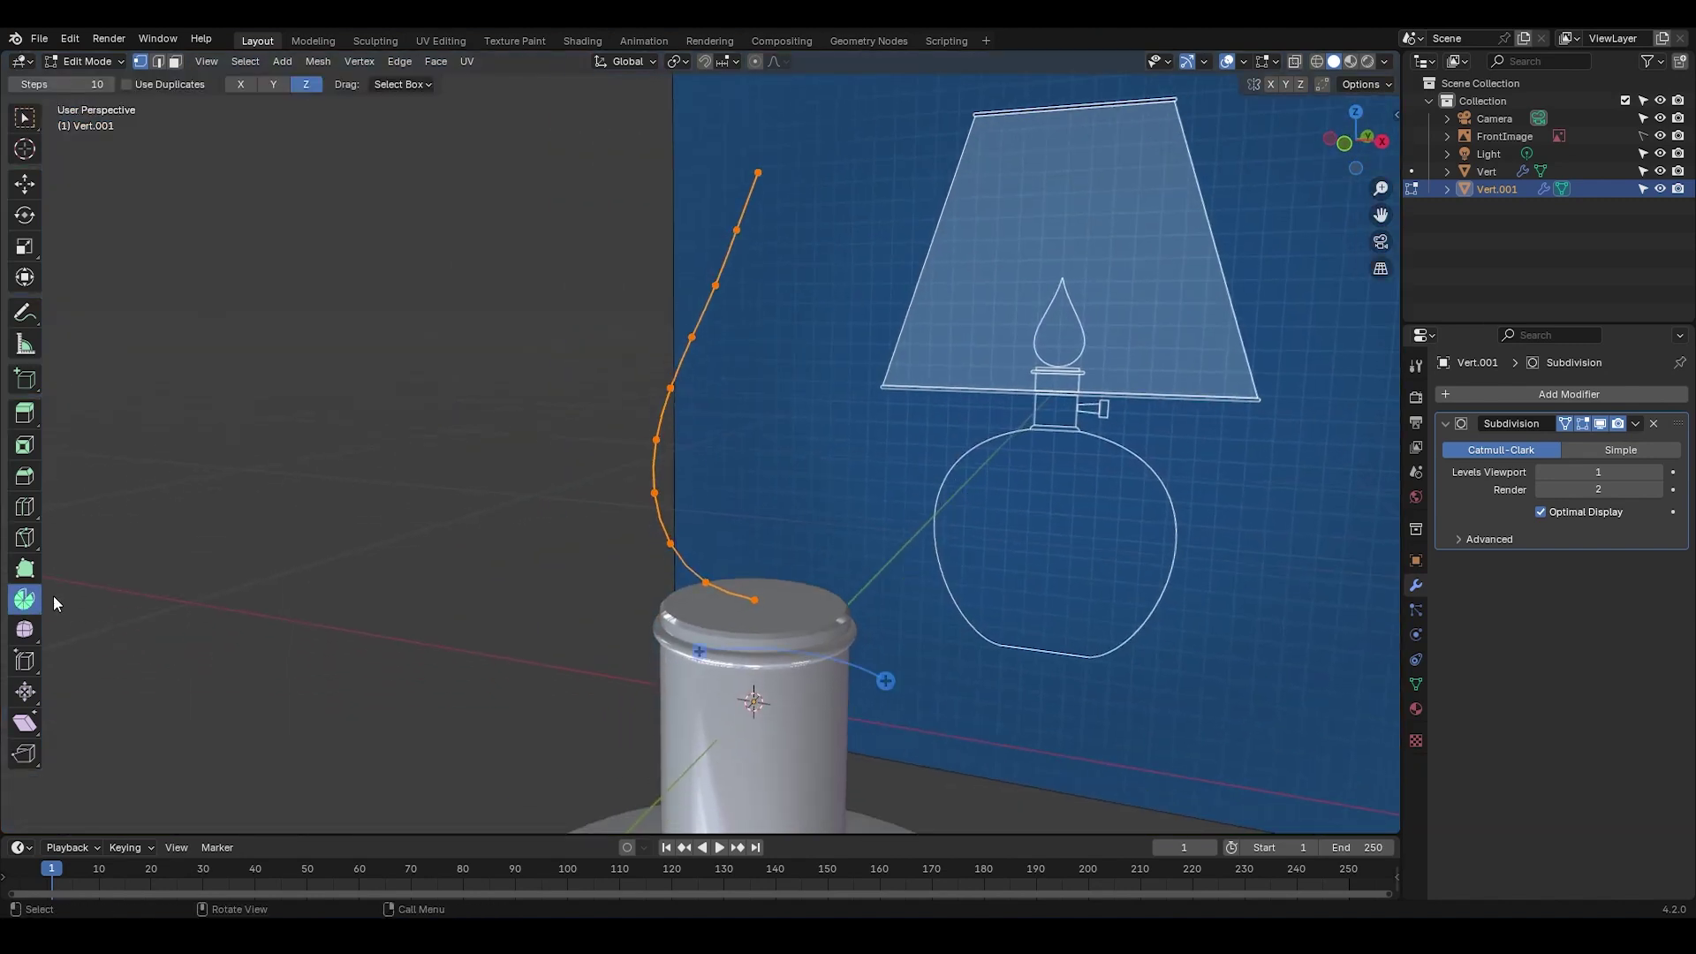
pyautogui.moveTo(885, 680); pyautogui.dragTo(451, 633)
pyautogui.click(242, 630)
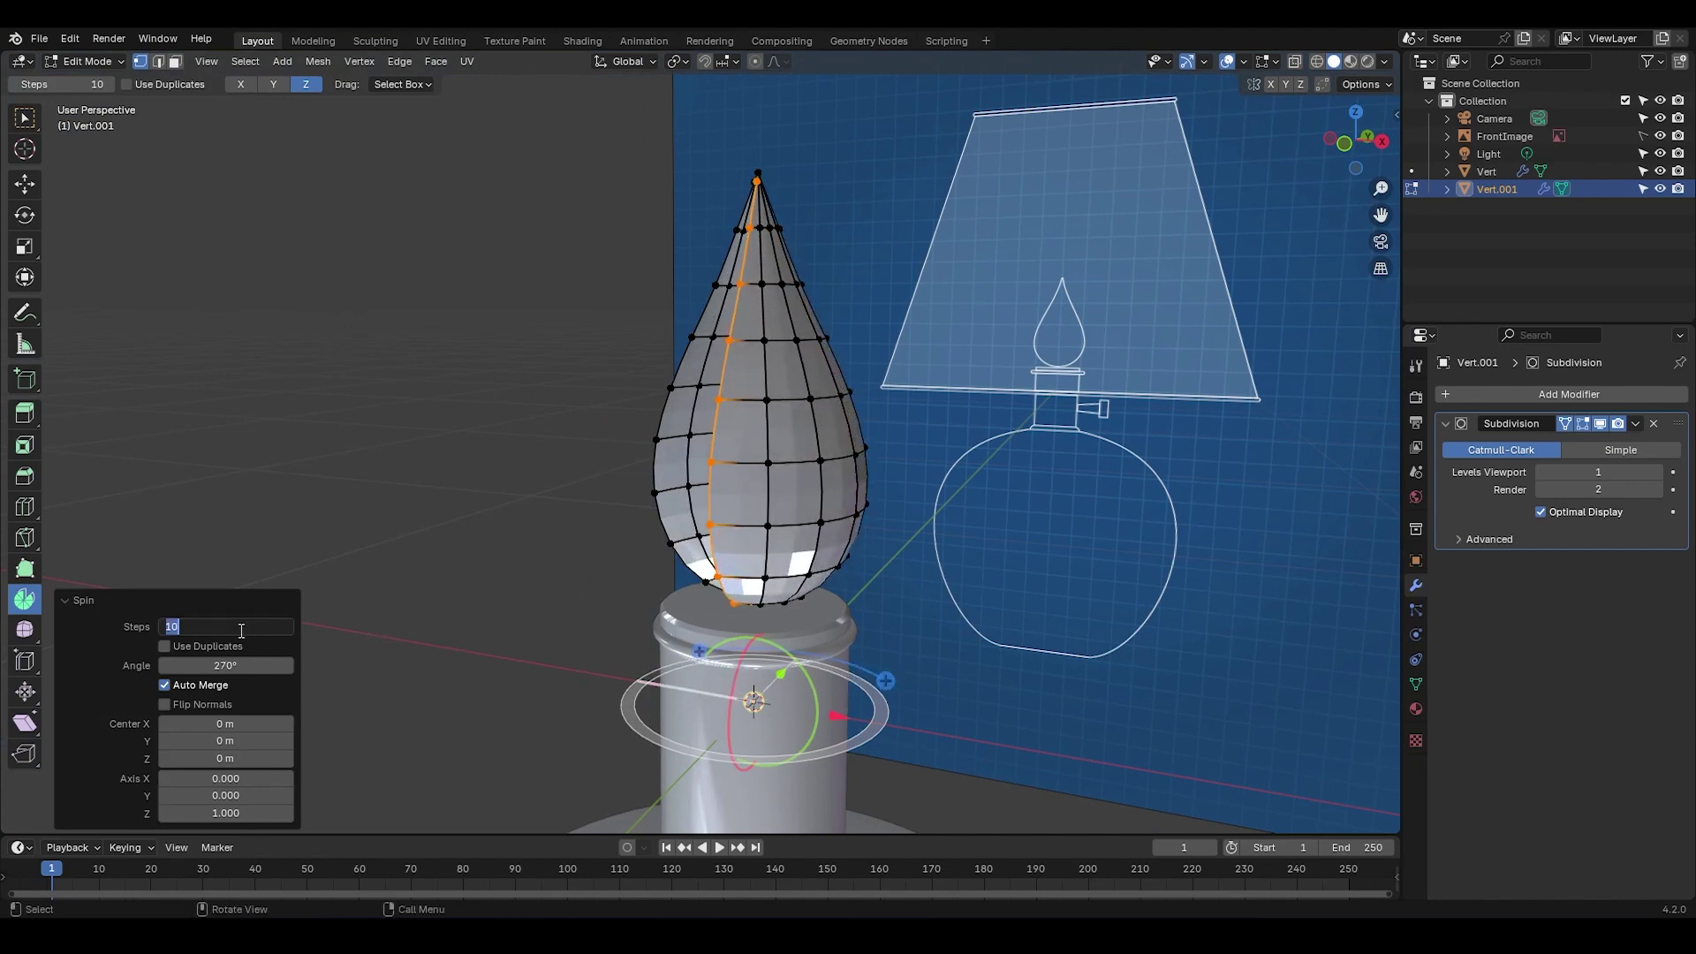
pyautogui.write('16')
pyautogui.press('Return')
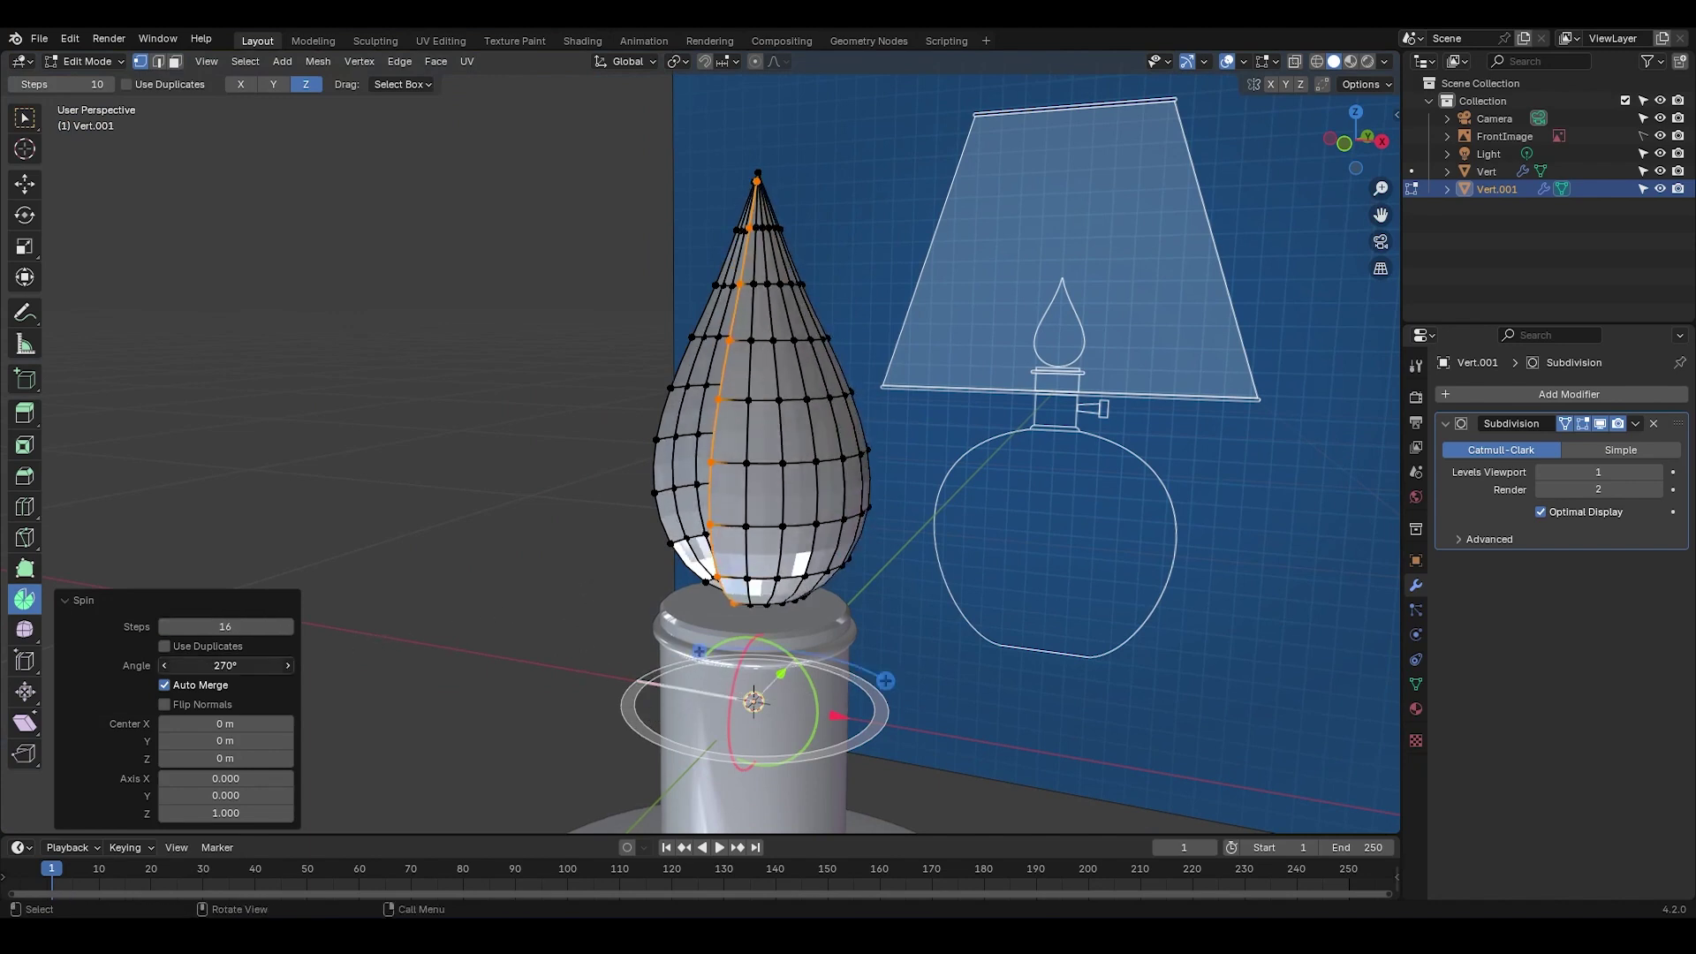
pyautogui.press('Return')
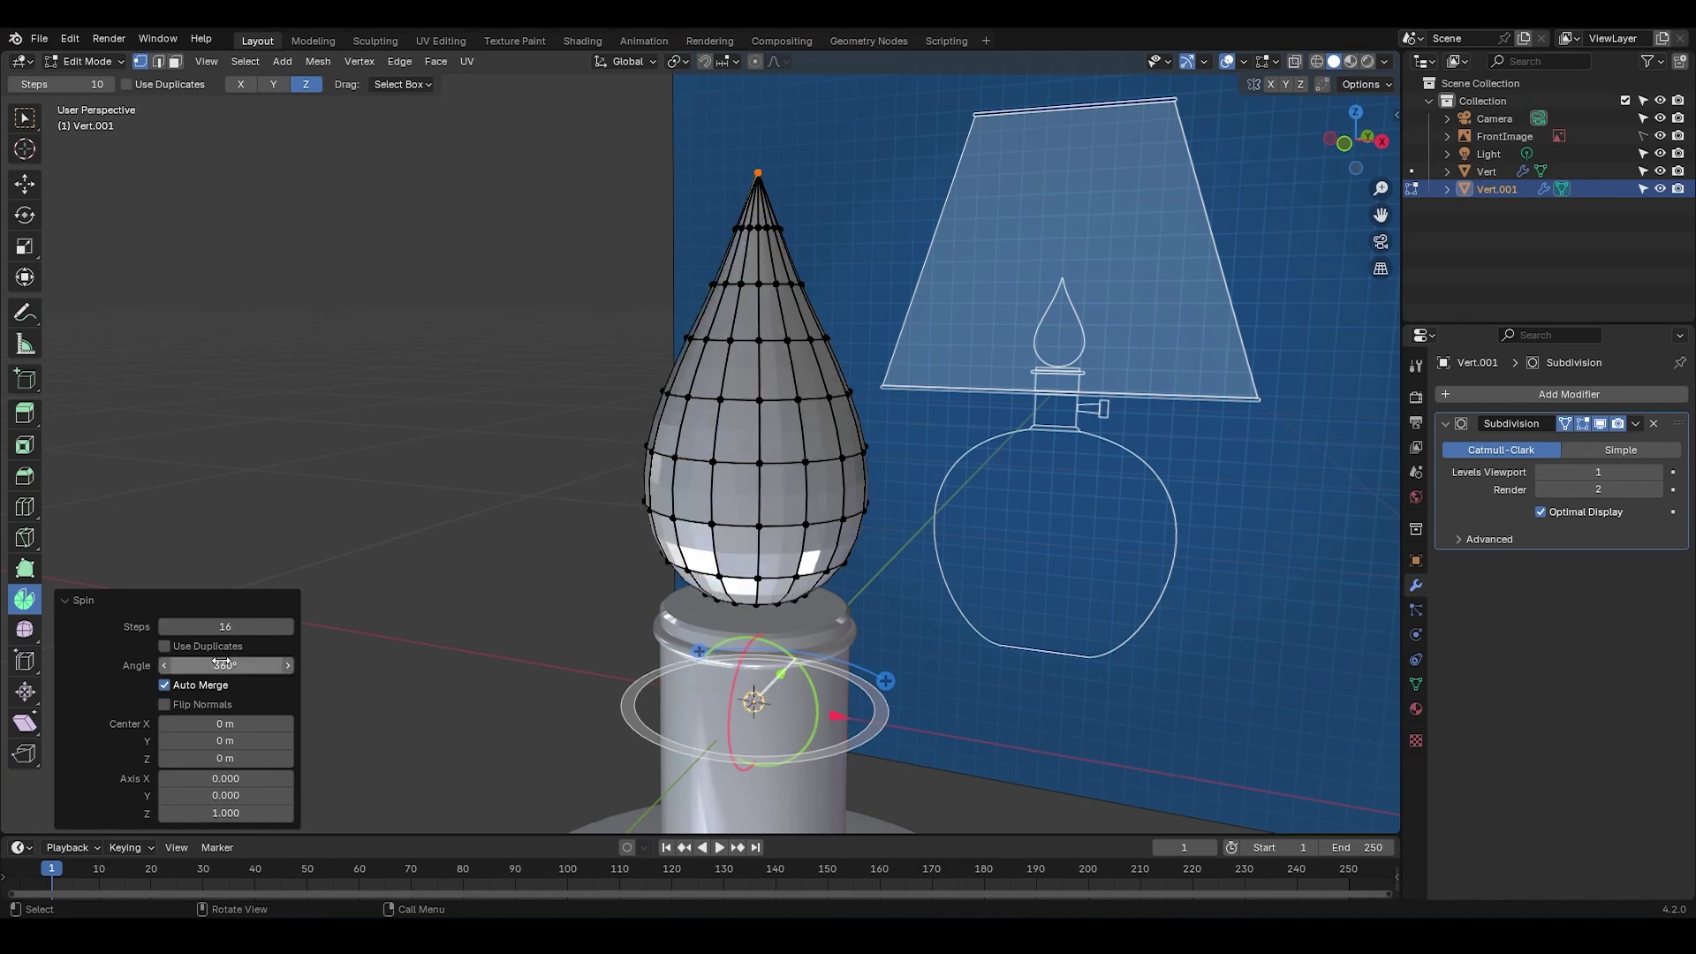
# Step: Shade the teardrop smooth and isolate it in local view
pyautogui.press('Tab')
pyautogui.moveTo(607, 508); pyautogui.dragTo(740, 375, button='middle')
pyautogui.rightClick(740, 357)
pyautogui.click(740, 357)
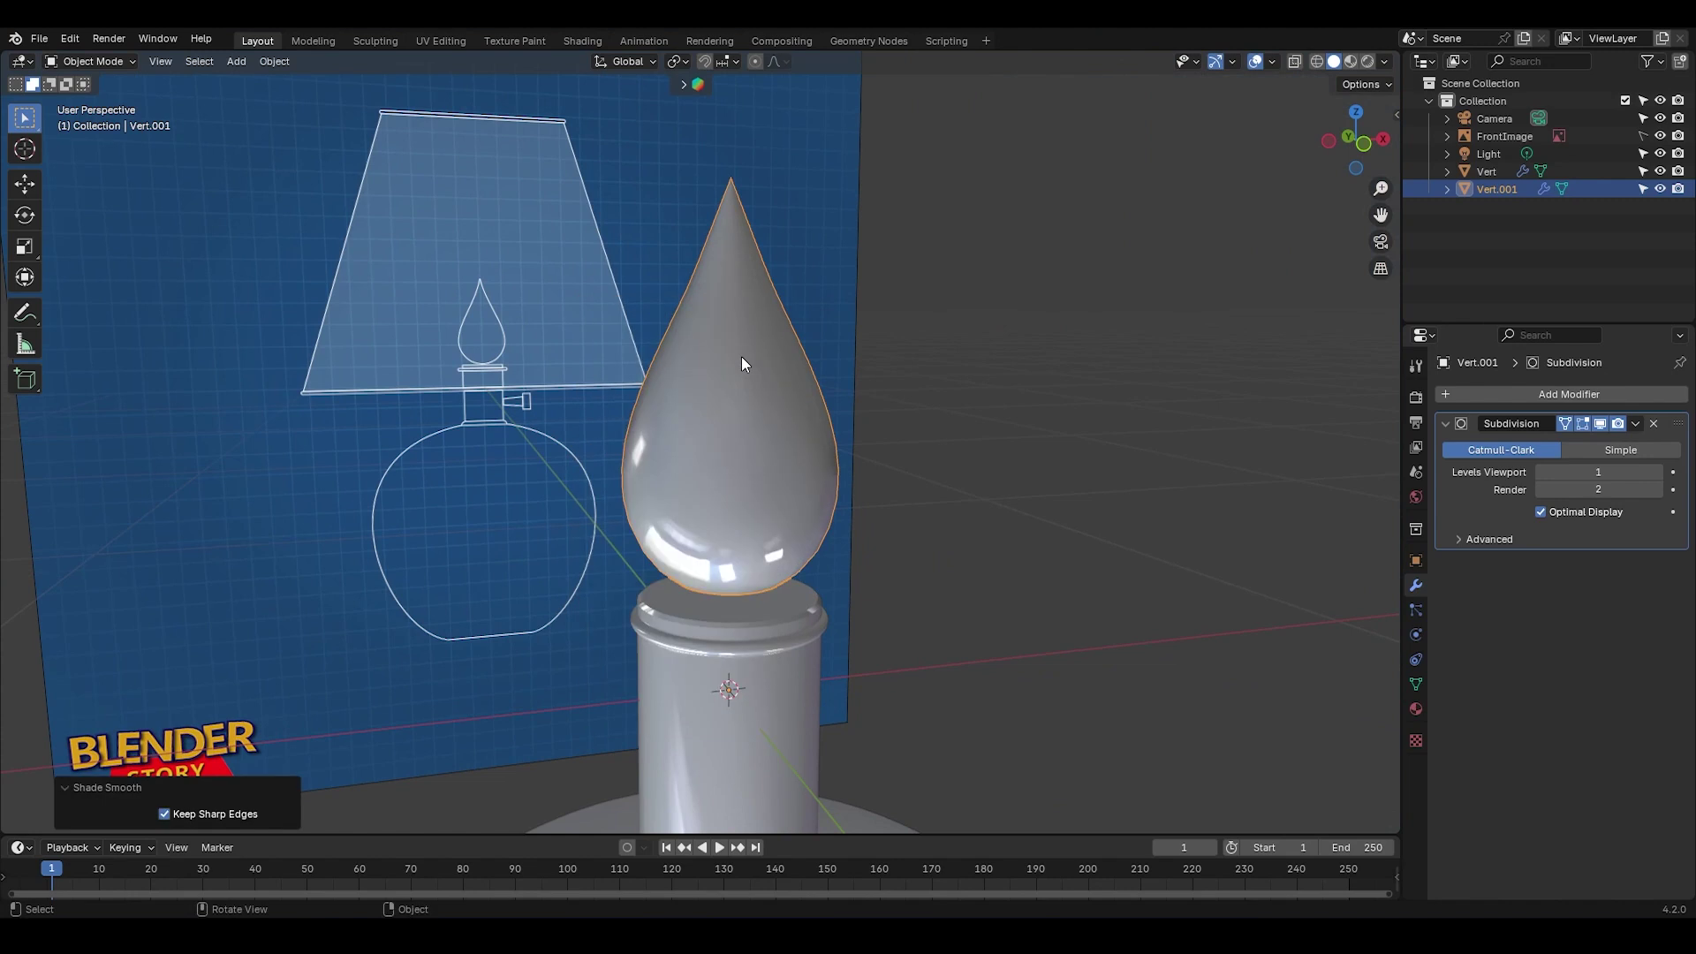
pyautogui.press('KP_Divide')
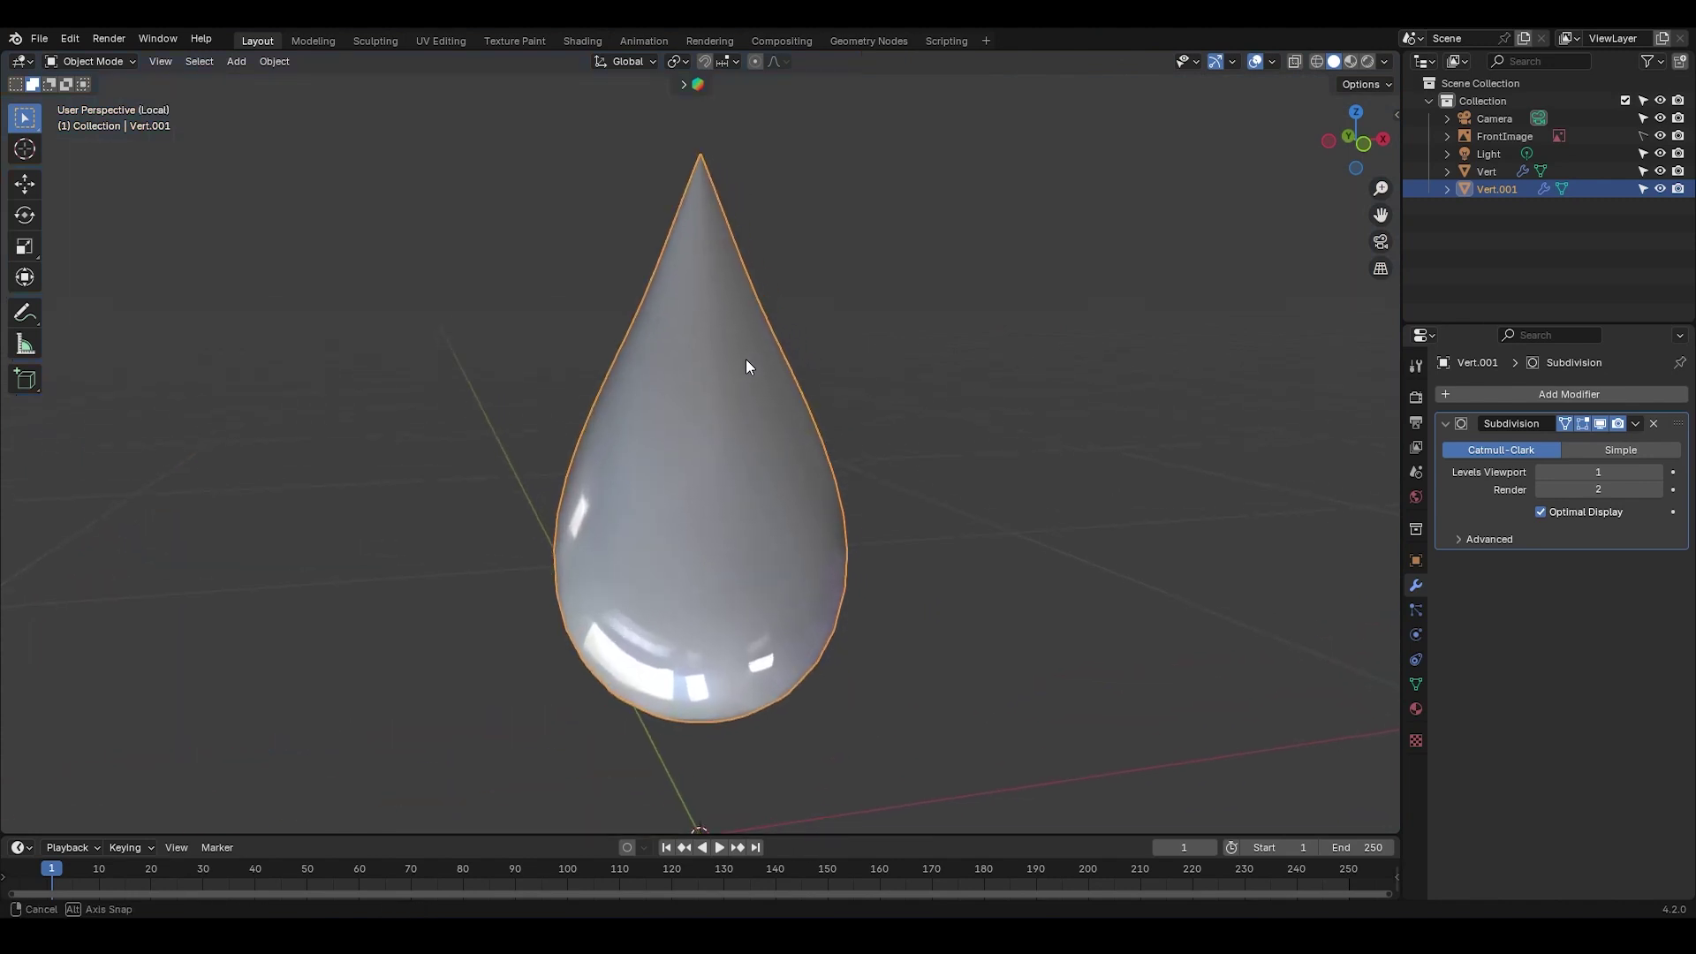
pyautogui.moveTo(746, 359); pyautogui.dragTo(750, 376, button='middle')
# Step: Merge duplicate vertices by distance across the whole teardrop mesh
pyautogui.press('Tab')
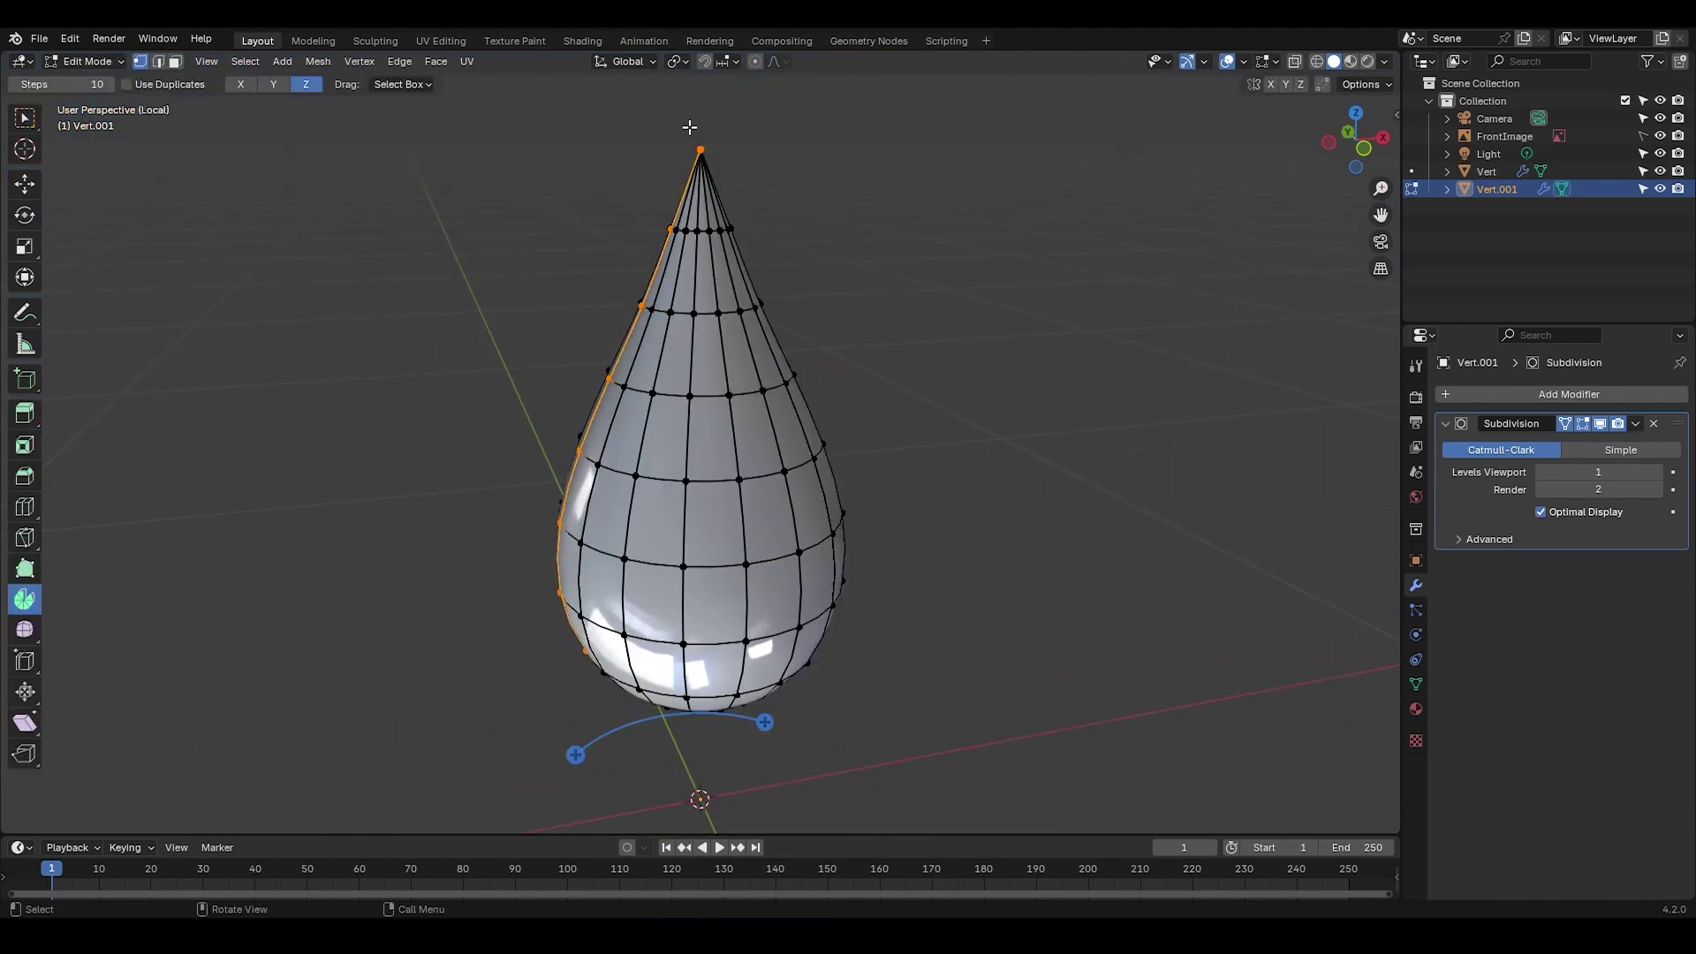
pyautogui.click(714, 166)
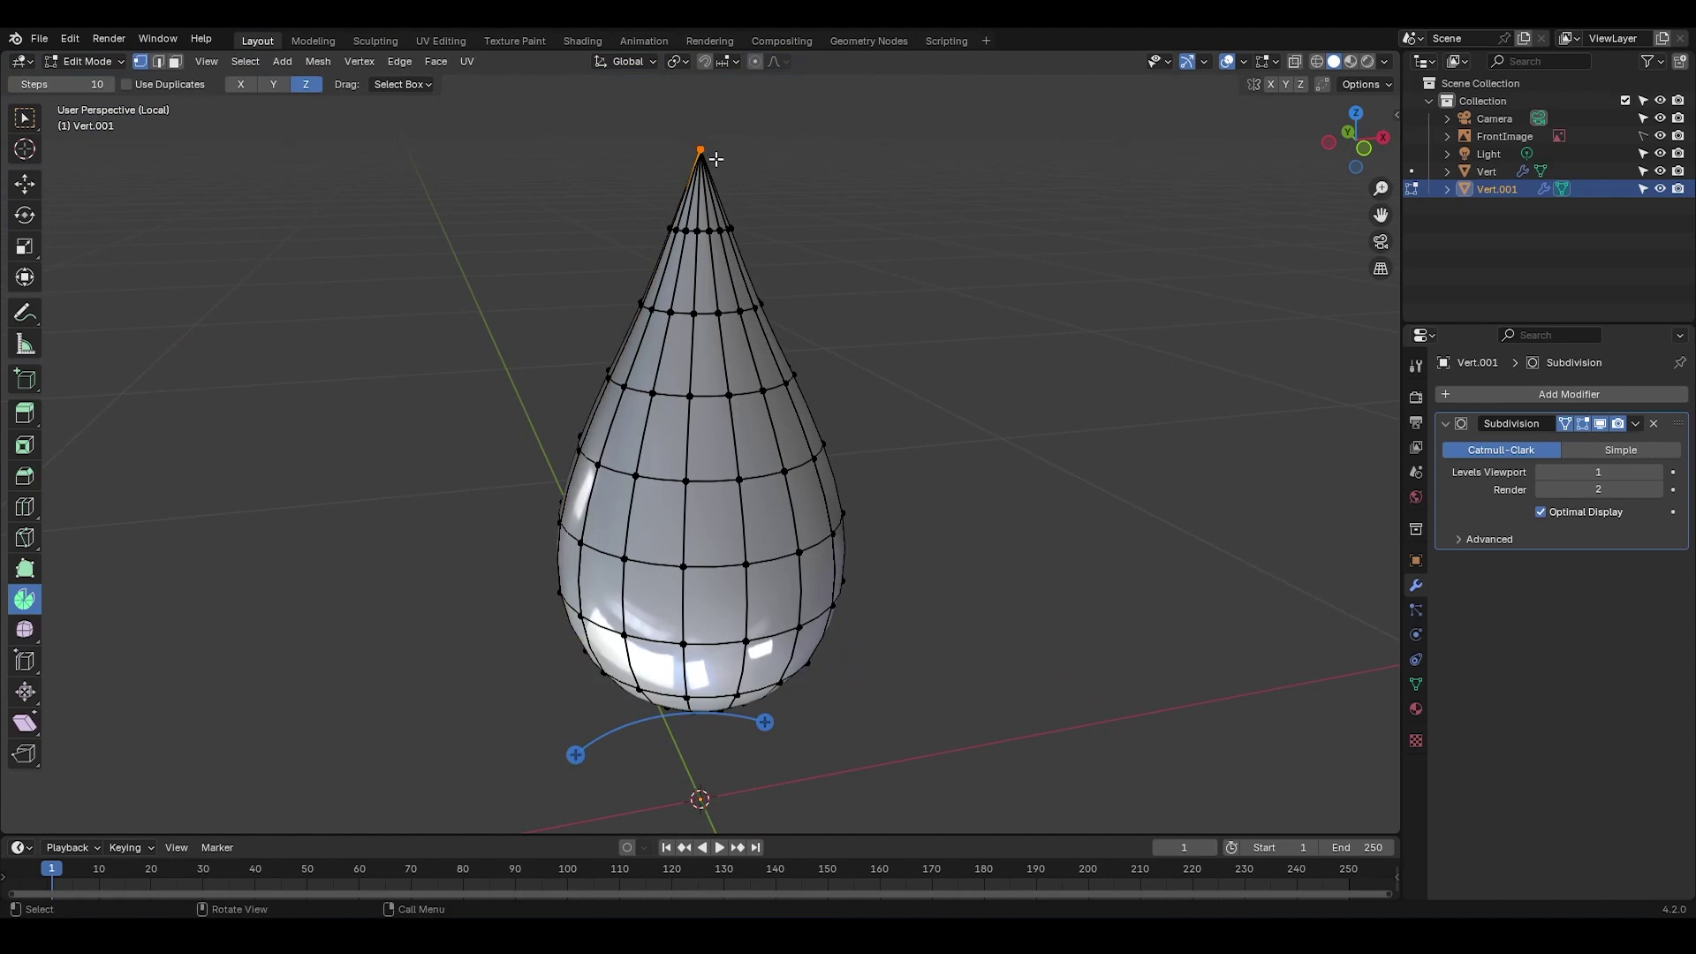
pyautogui.hotkey('alt', 'z')
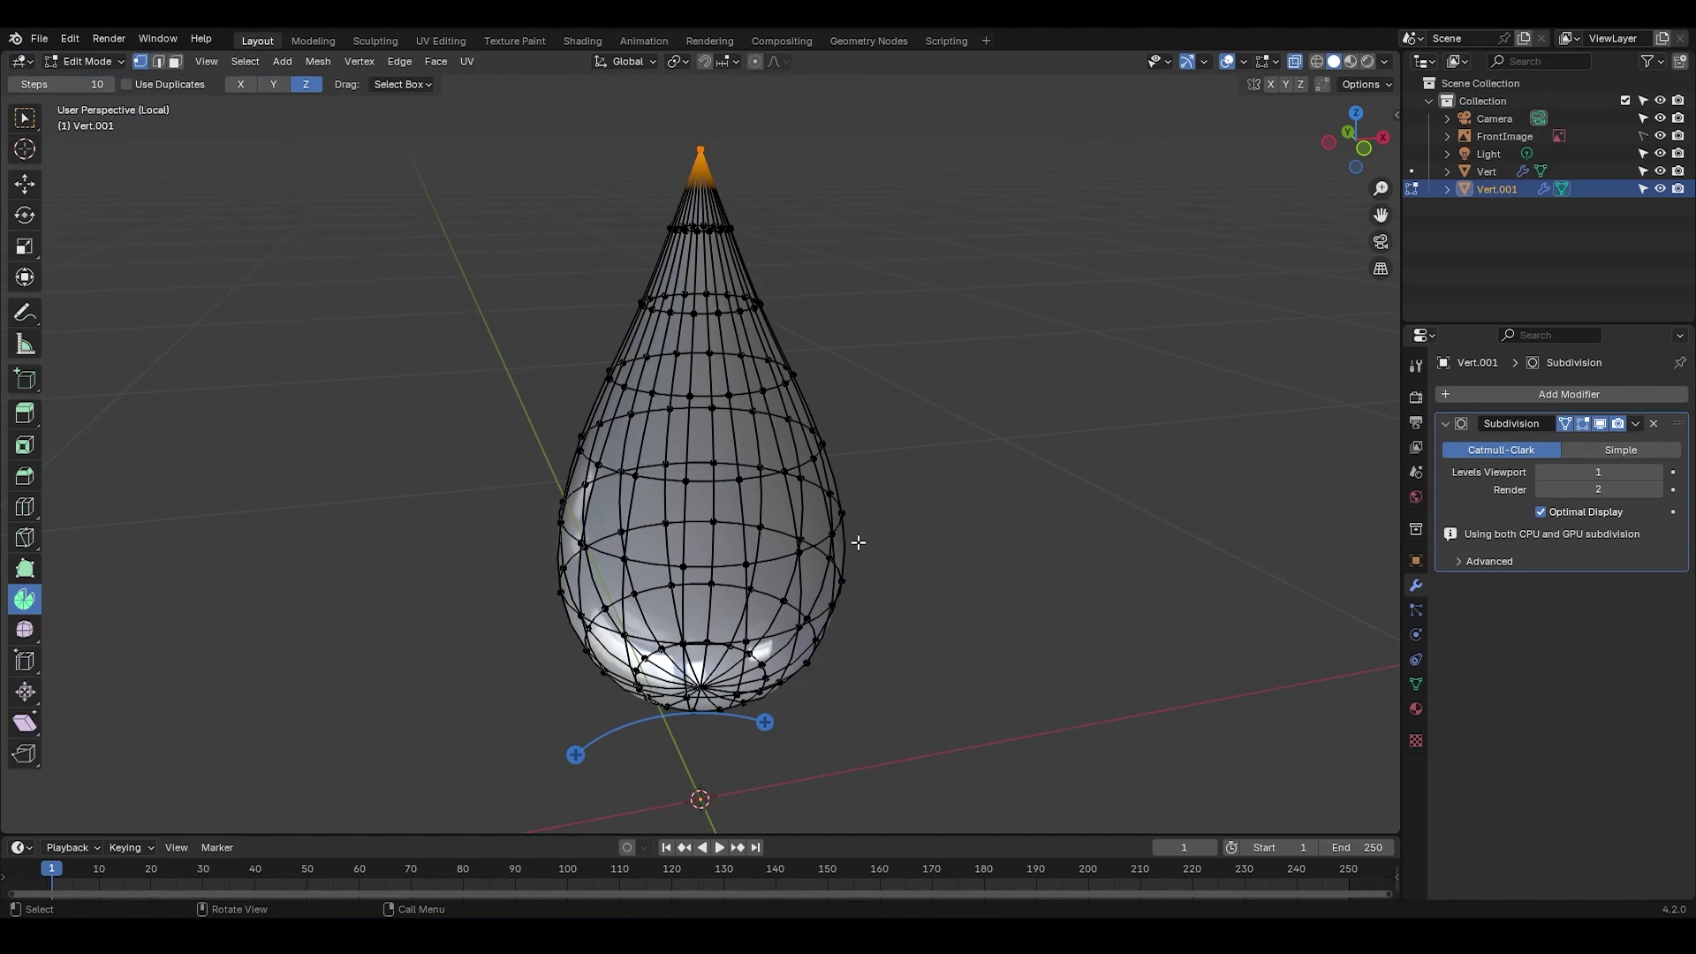
pyautogui.moveTo(859, 543); pyautogui.dragTo(689, 362, button='middle')
pyautogui.click(702, 700)
pyautogui.hotkey('alt', 'z')
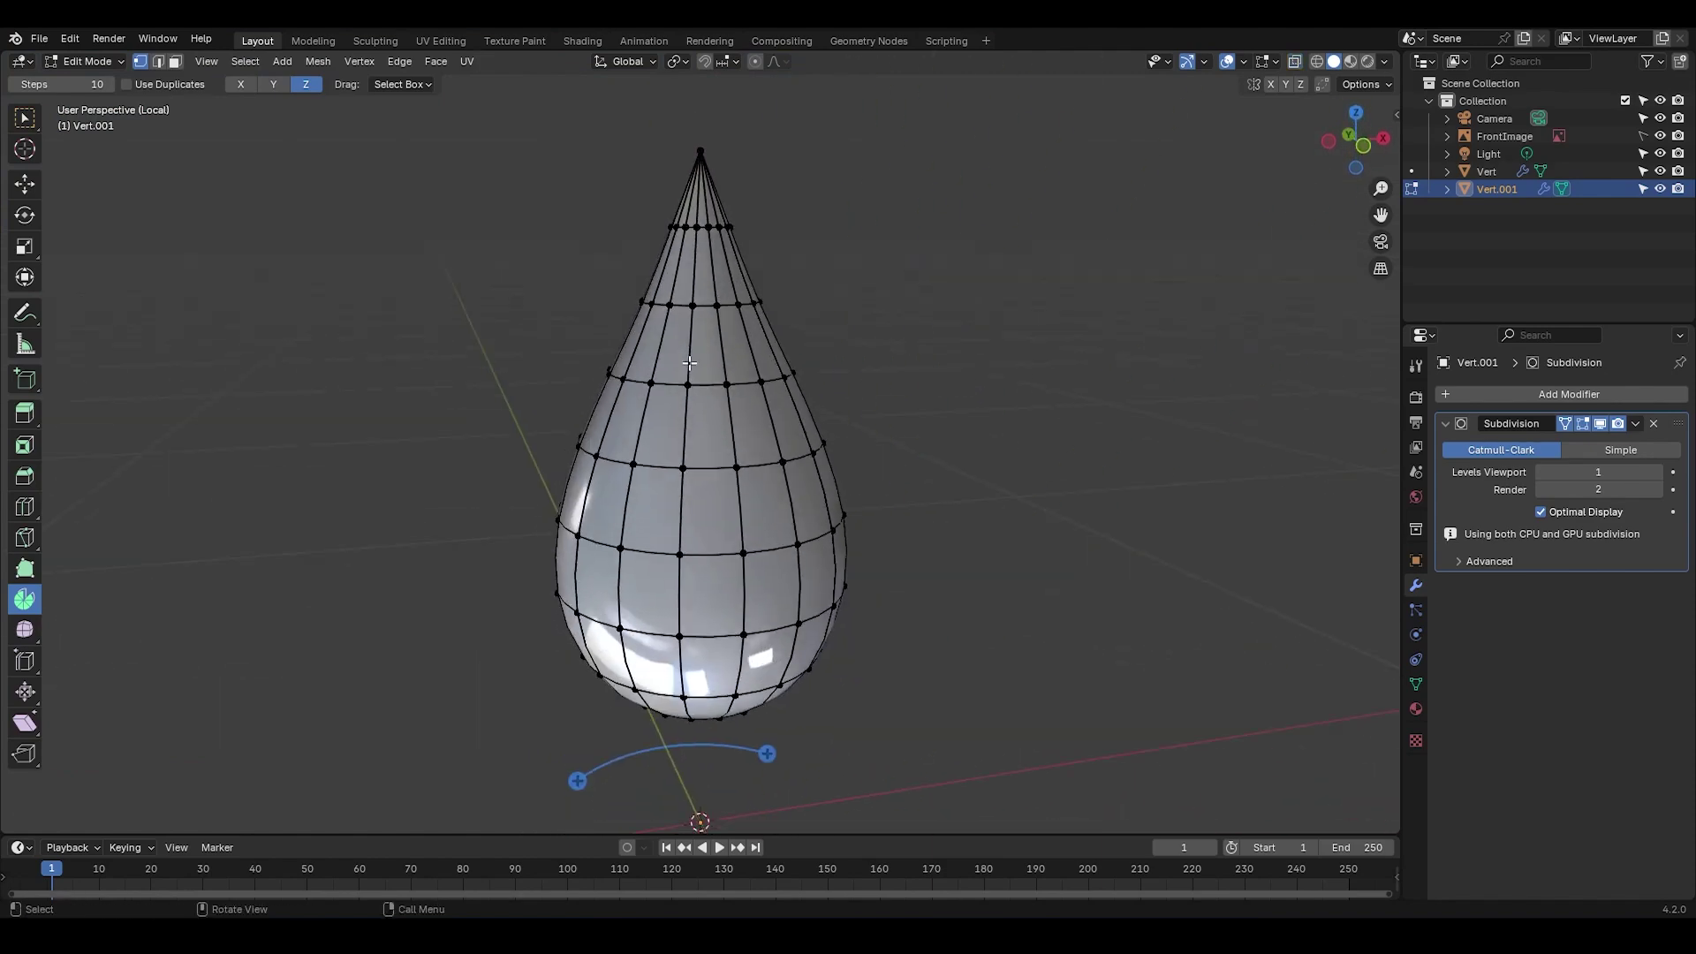
pyautogui.press('a')
pyautogui.press('m')
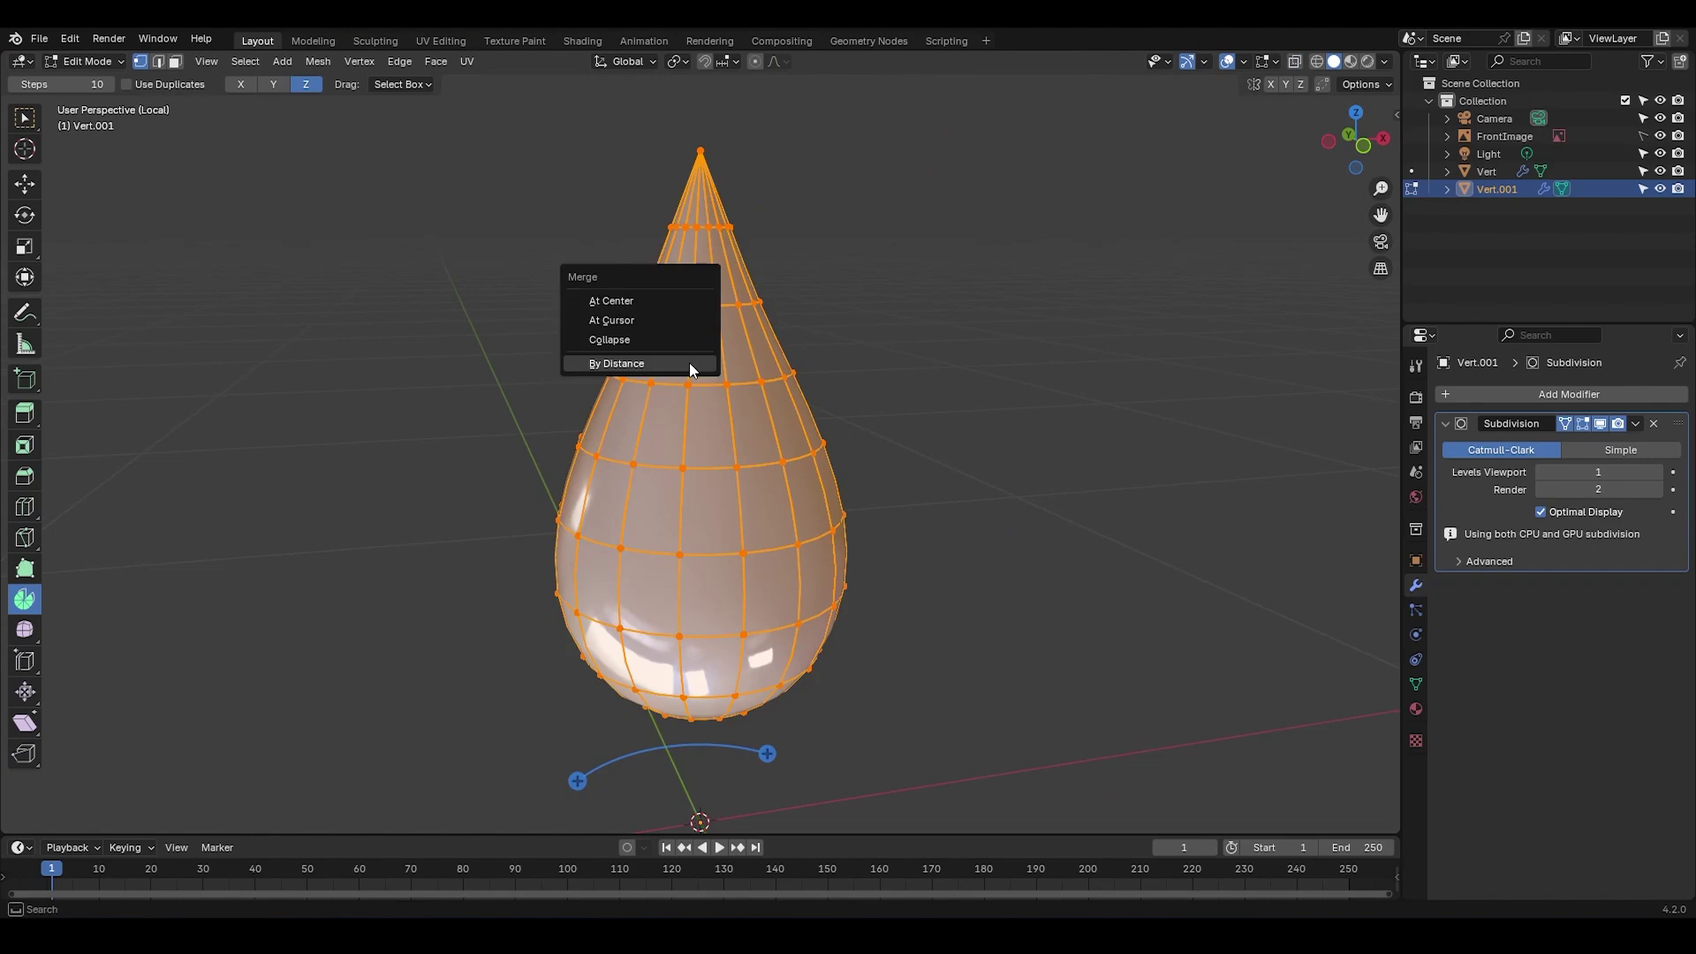
pyautogui.click(690, 362)
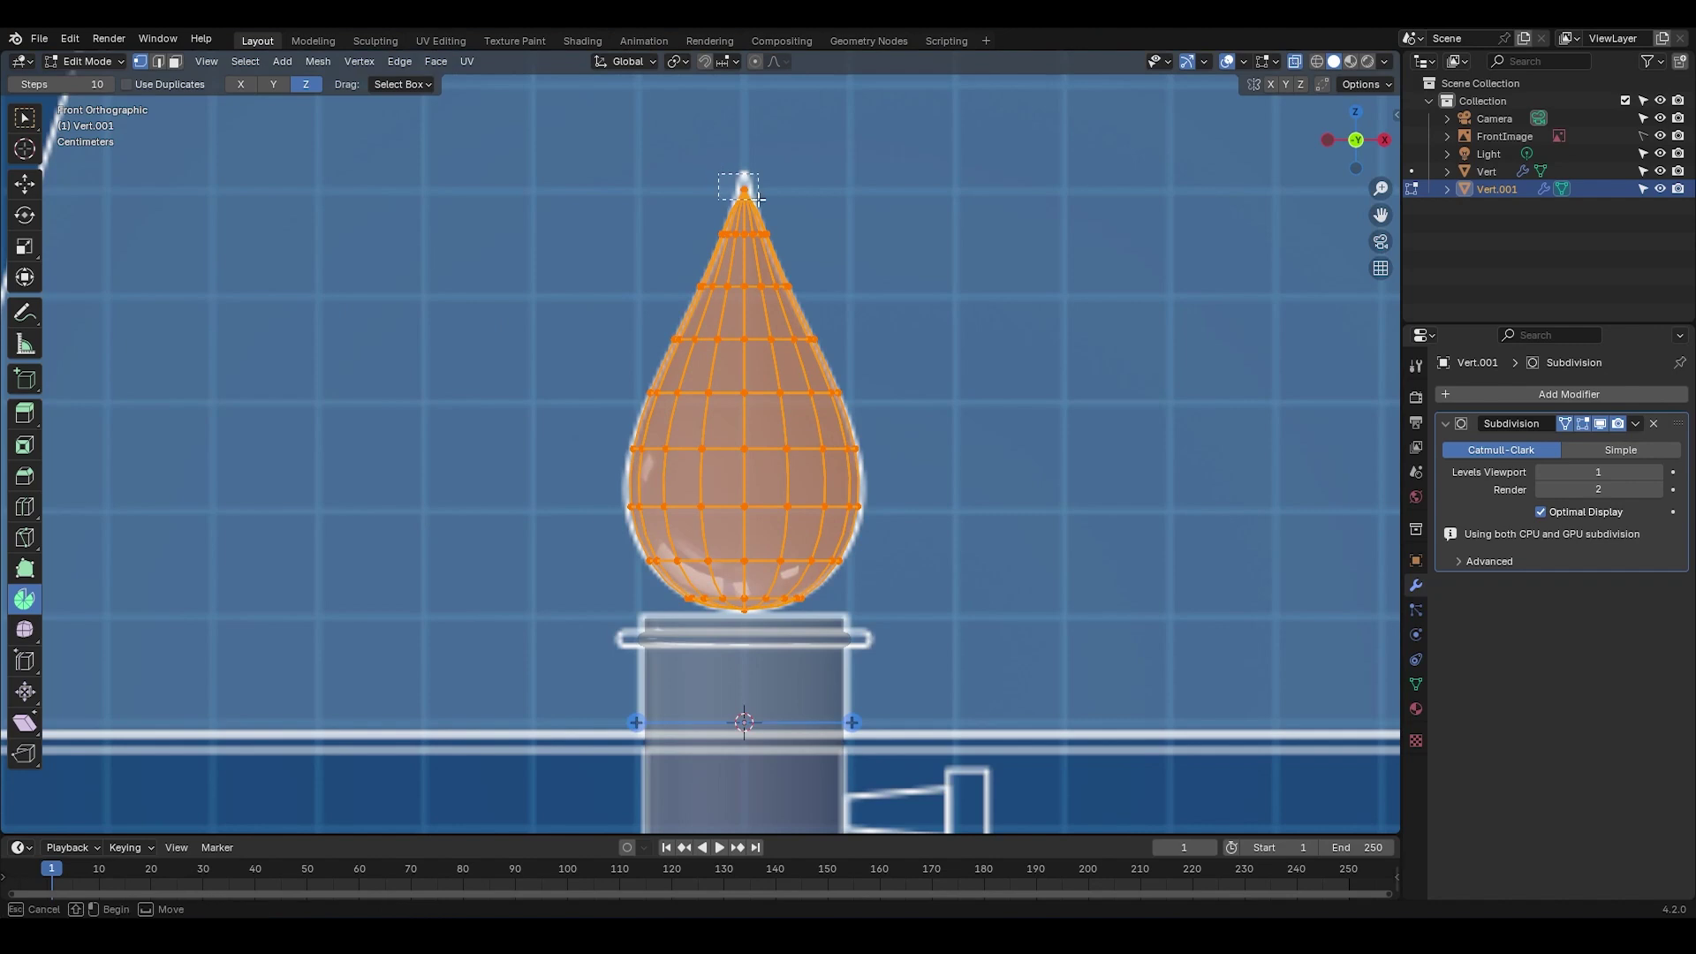
# Step: Raise the tip vertex and lower the base vertex slightly along Z, then leave Edit Mode
pyautogui.click(735, 176)
pyautogui.press('g')
pyautogui.press('z')
pyautogui.click(786, 186)
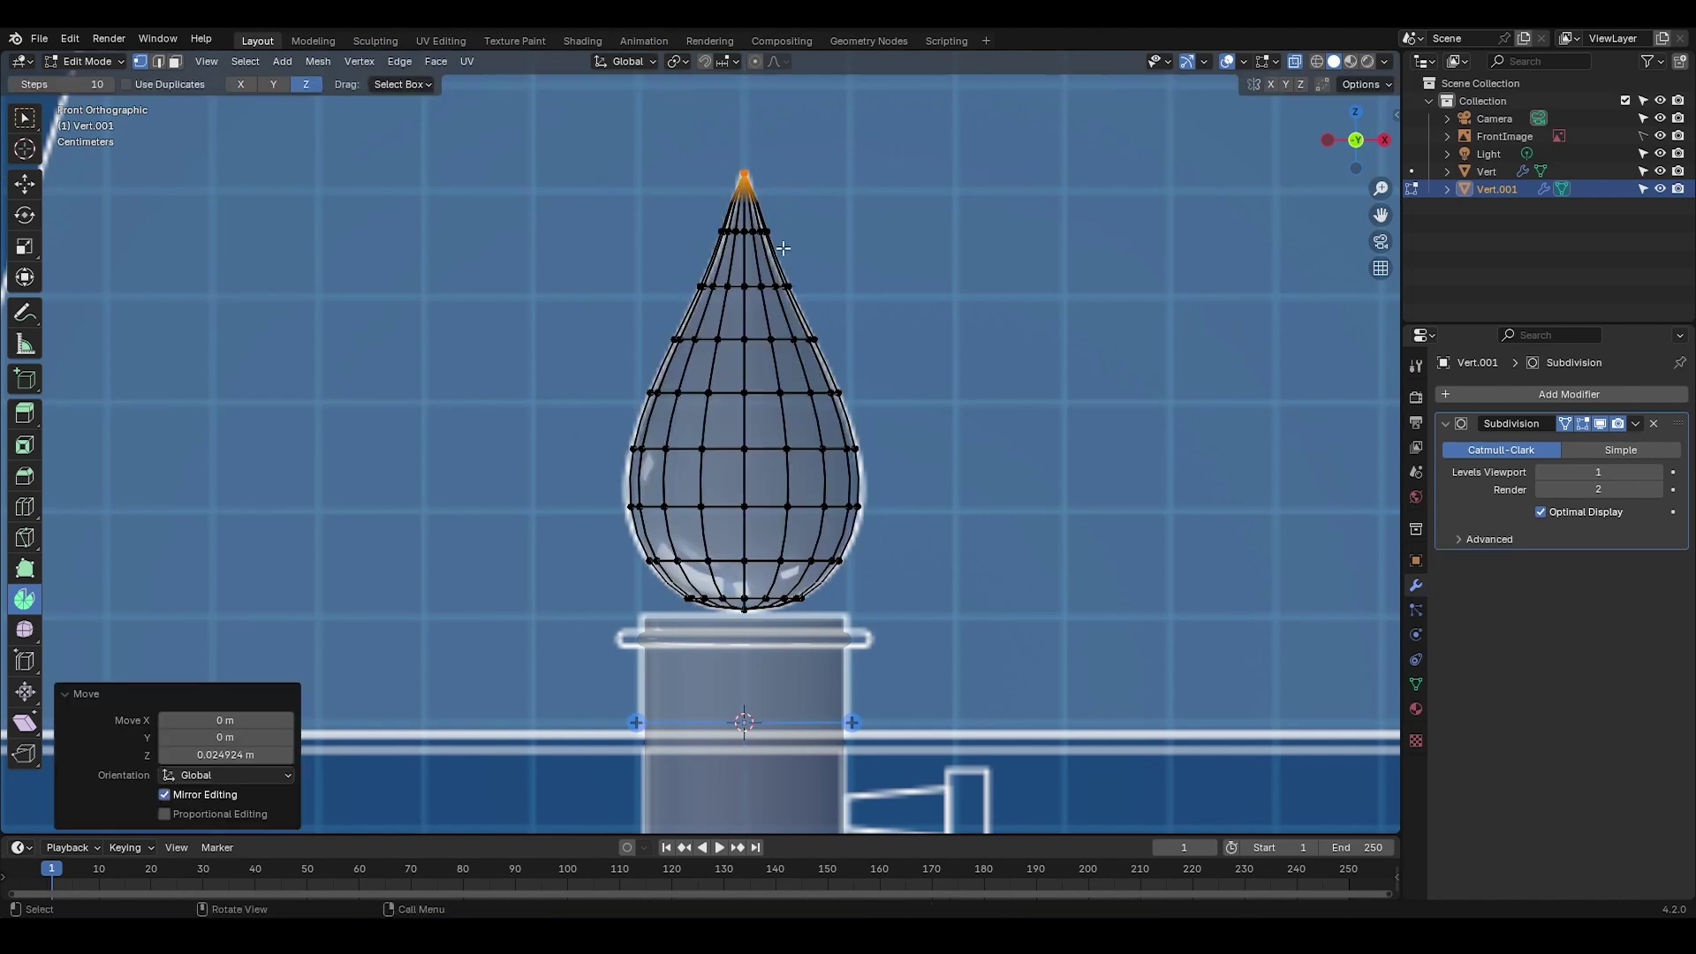
pyautogui.click(740, 619)
pyautogui.press('g')
pyautogui.press('z')
pyautogui.click(761, 627)
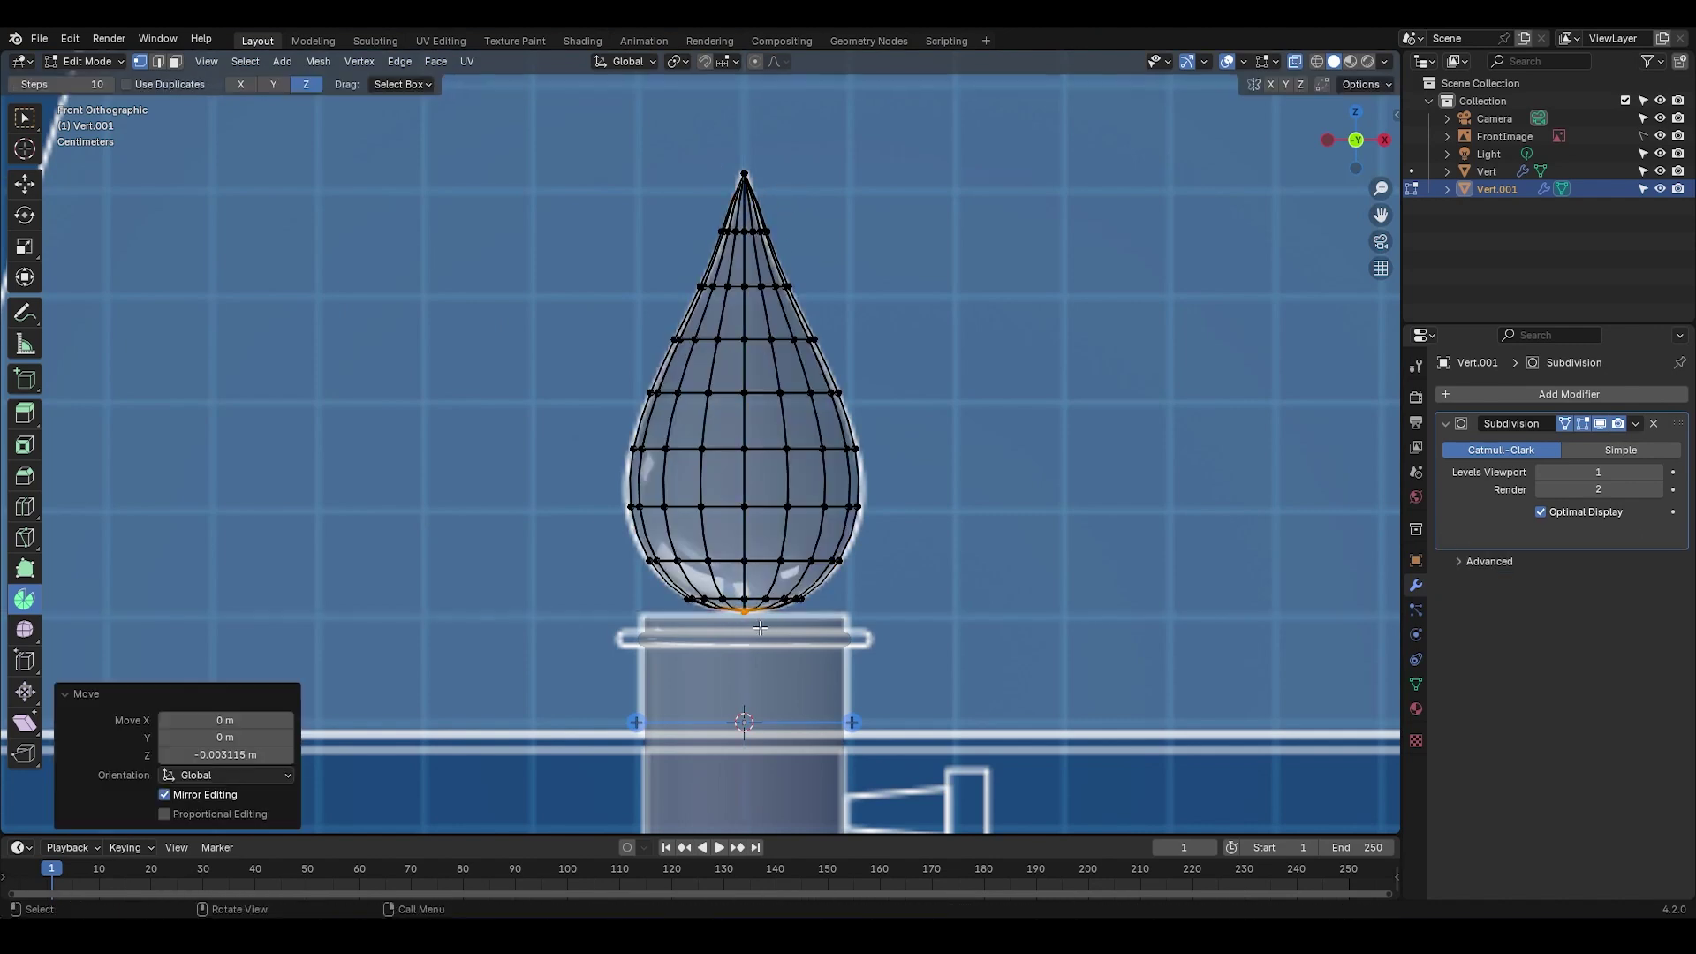
pyautogui.press('Tab')
# Step: Inspect the drop in local view, then return to the full lamp scene
pyautogui.press('KP_Divide')
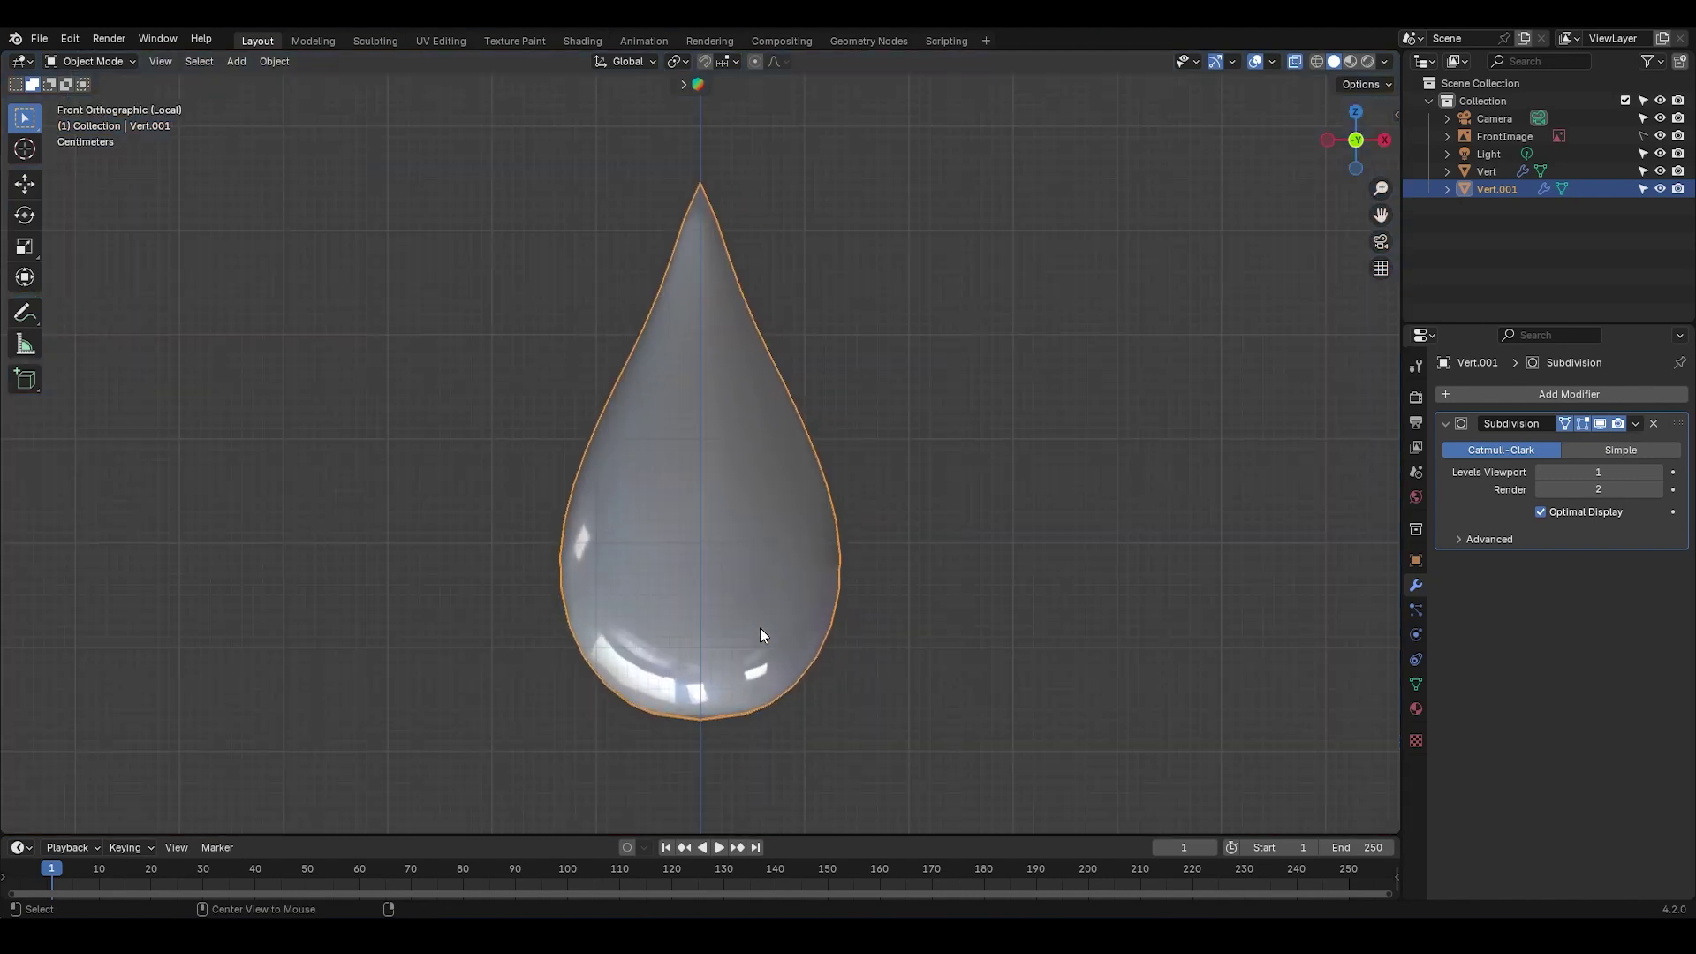
pyautogui.moveTo(759, 627); pyautogui.dragTo(734, 512, button='middle')
pyautogui.moveTo(697, 192); pyautogui.dragTo(715, 649, button='middle')
pyautogui.moveTo(765, 557); pyautogui.dragTo(739, 471, button='middle')
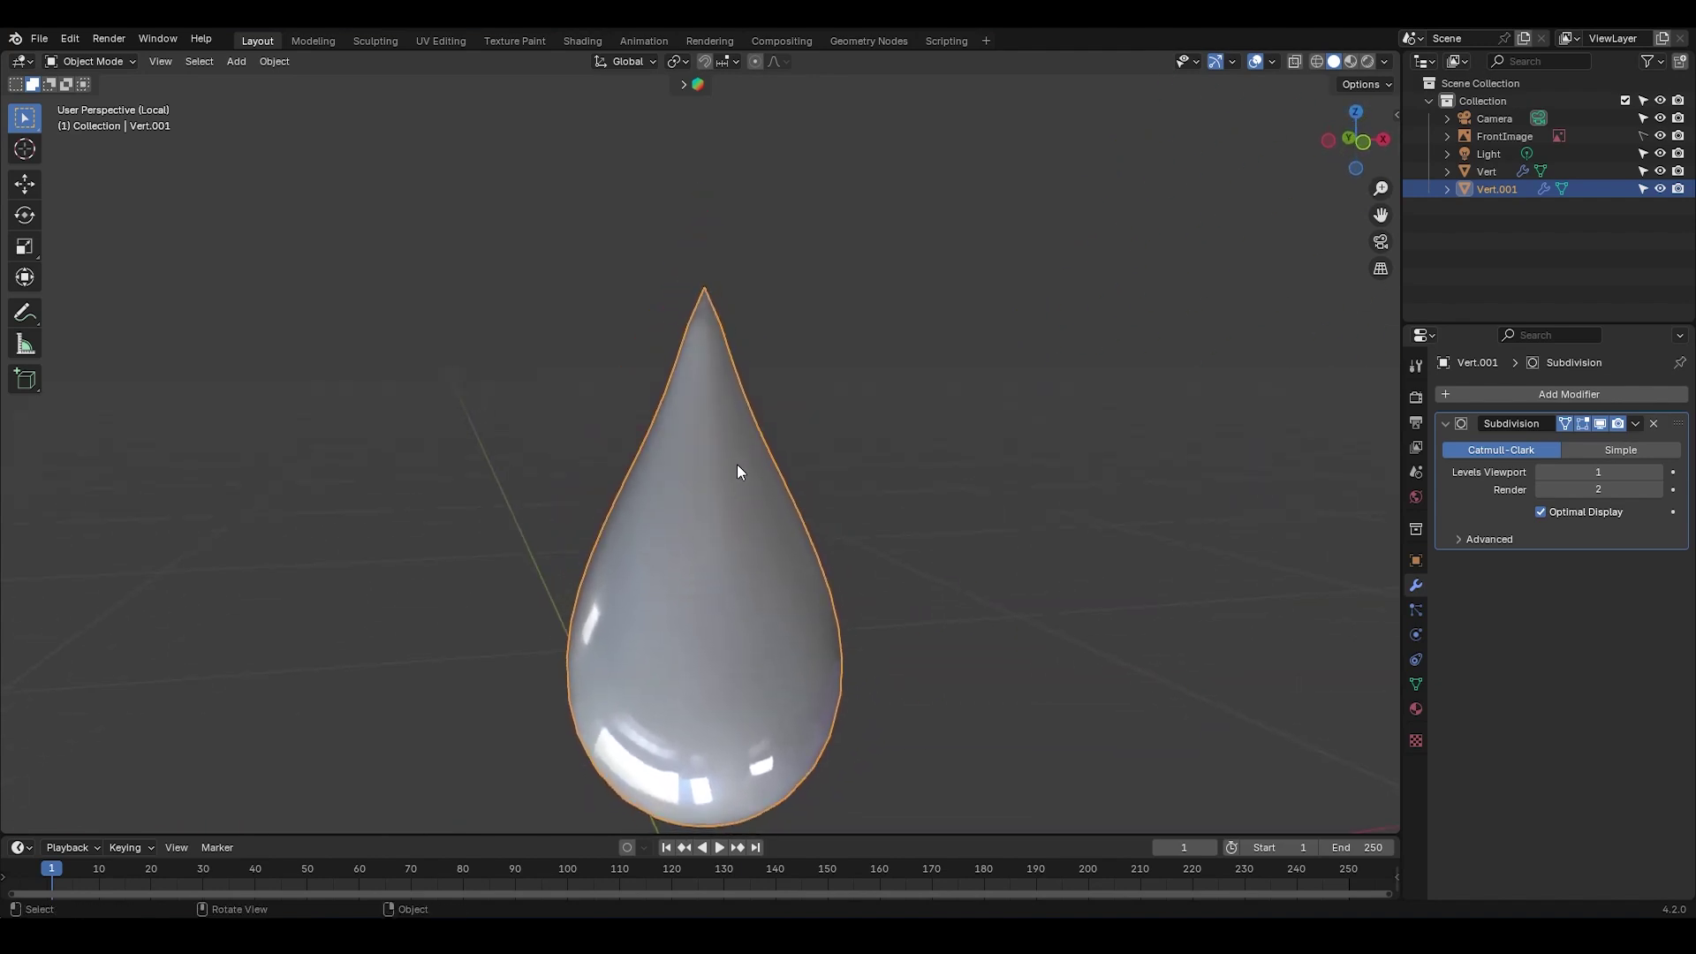
pyautogui.press('KP_Divide')
pyautogui.moveTo(738, 334); pyautogui.dragTo(747, 409, button='middle')
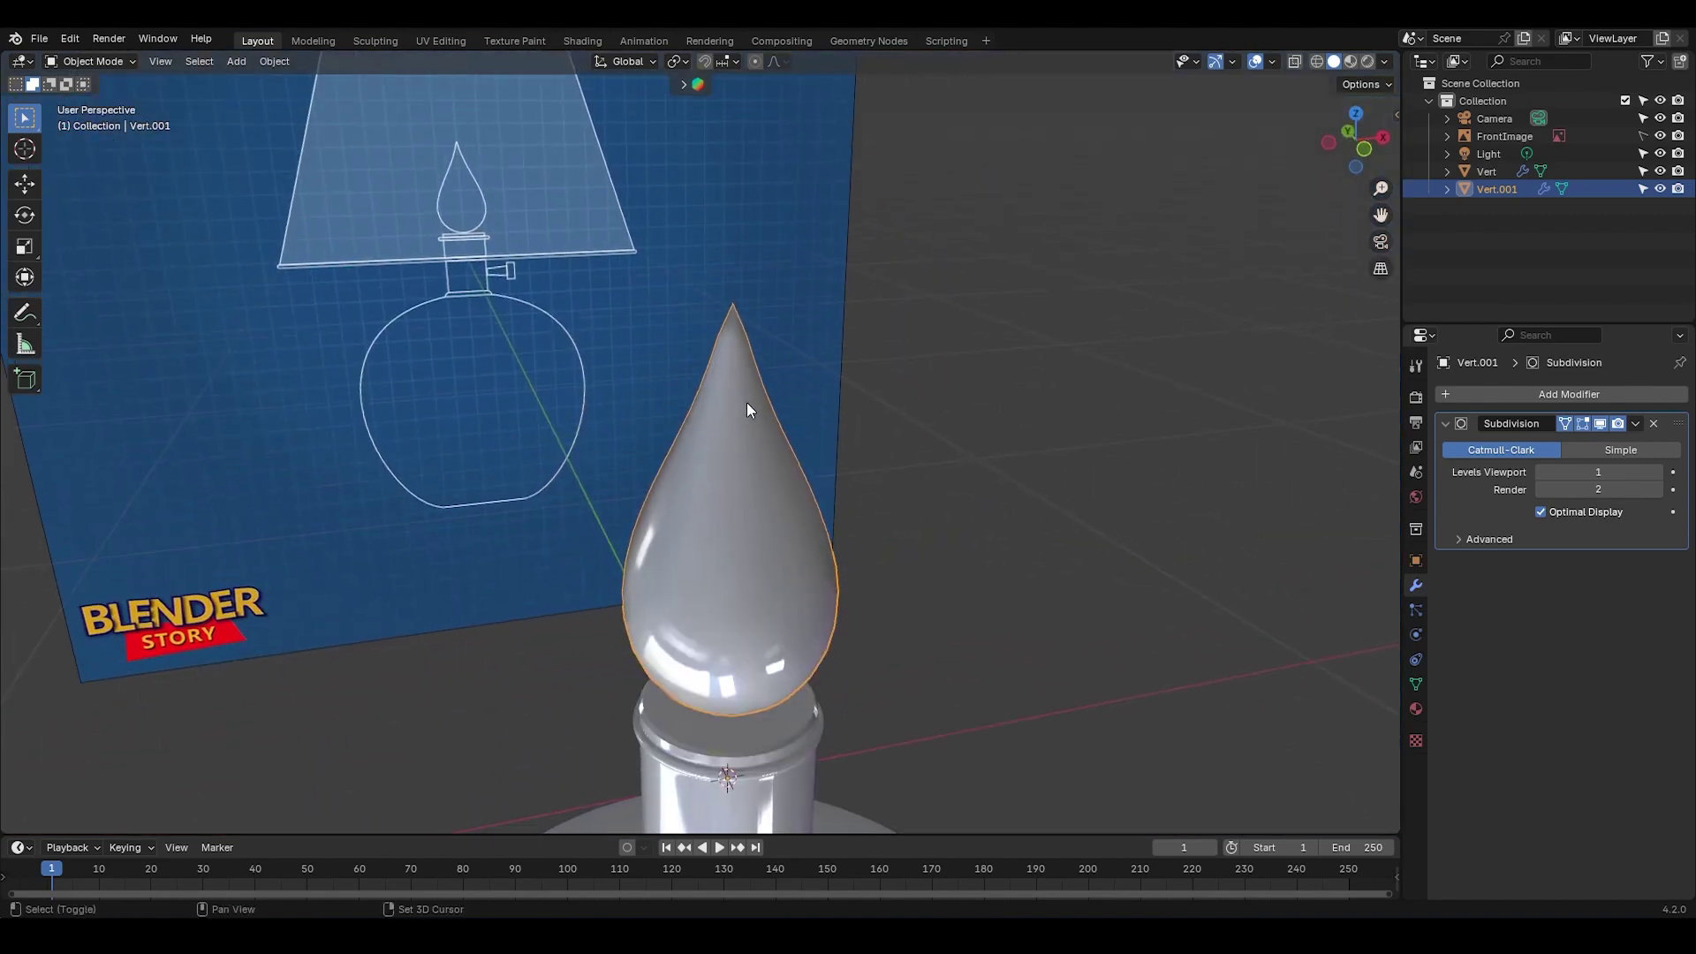
# Step: Select the drop's topmost vertex and vertex-bevel it into a small ring
pyautogui.press('Tab')
pyautogui.hotkey('alt', 'z')
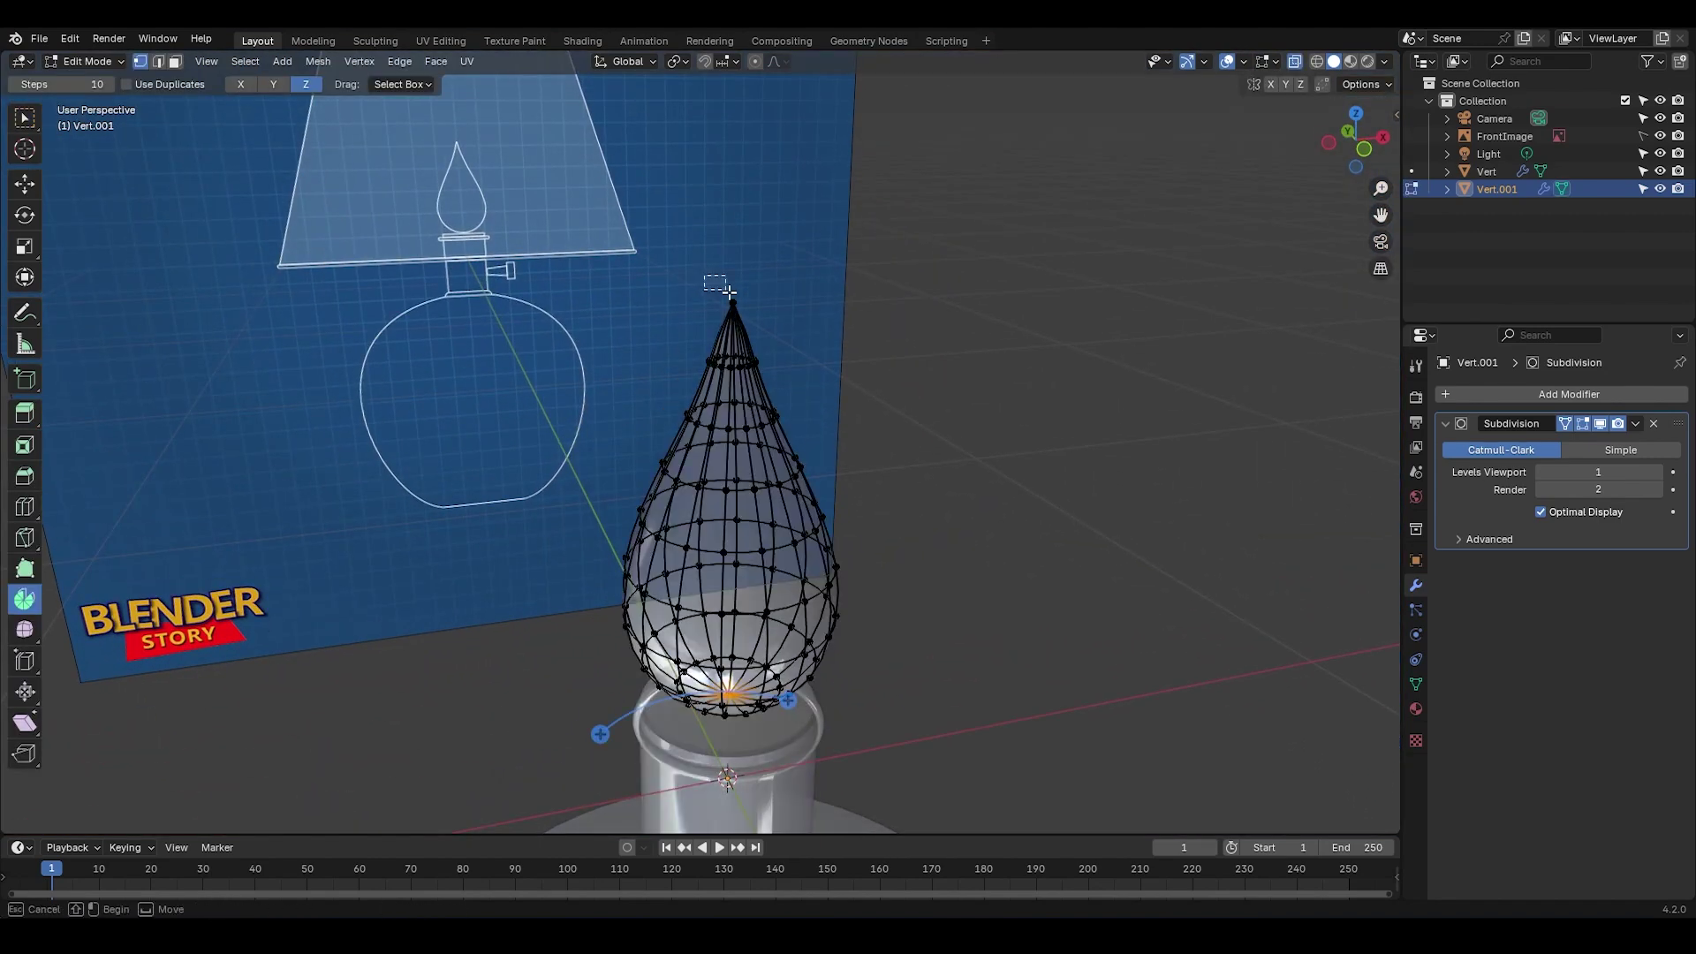
pyautogui.click(731, 300)
pyautogui.hotkey('alt', 'z')
pyautogui.moveTo(730, 301)
pyautogui.keyDown('ctrl'); pyautogui.mouseDown(button='middle')
pyautogui.moveTo(756, 237)
pyautogui.moveTo(746, 281)
pyautogui.mouseUp(button='middle'); pyautogui.keyUp('ctrl')
pyautogui.hotkey('ctrl', 'shift', 'b')
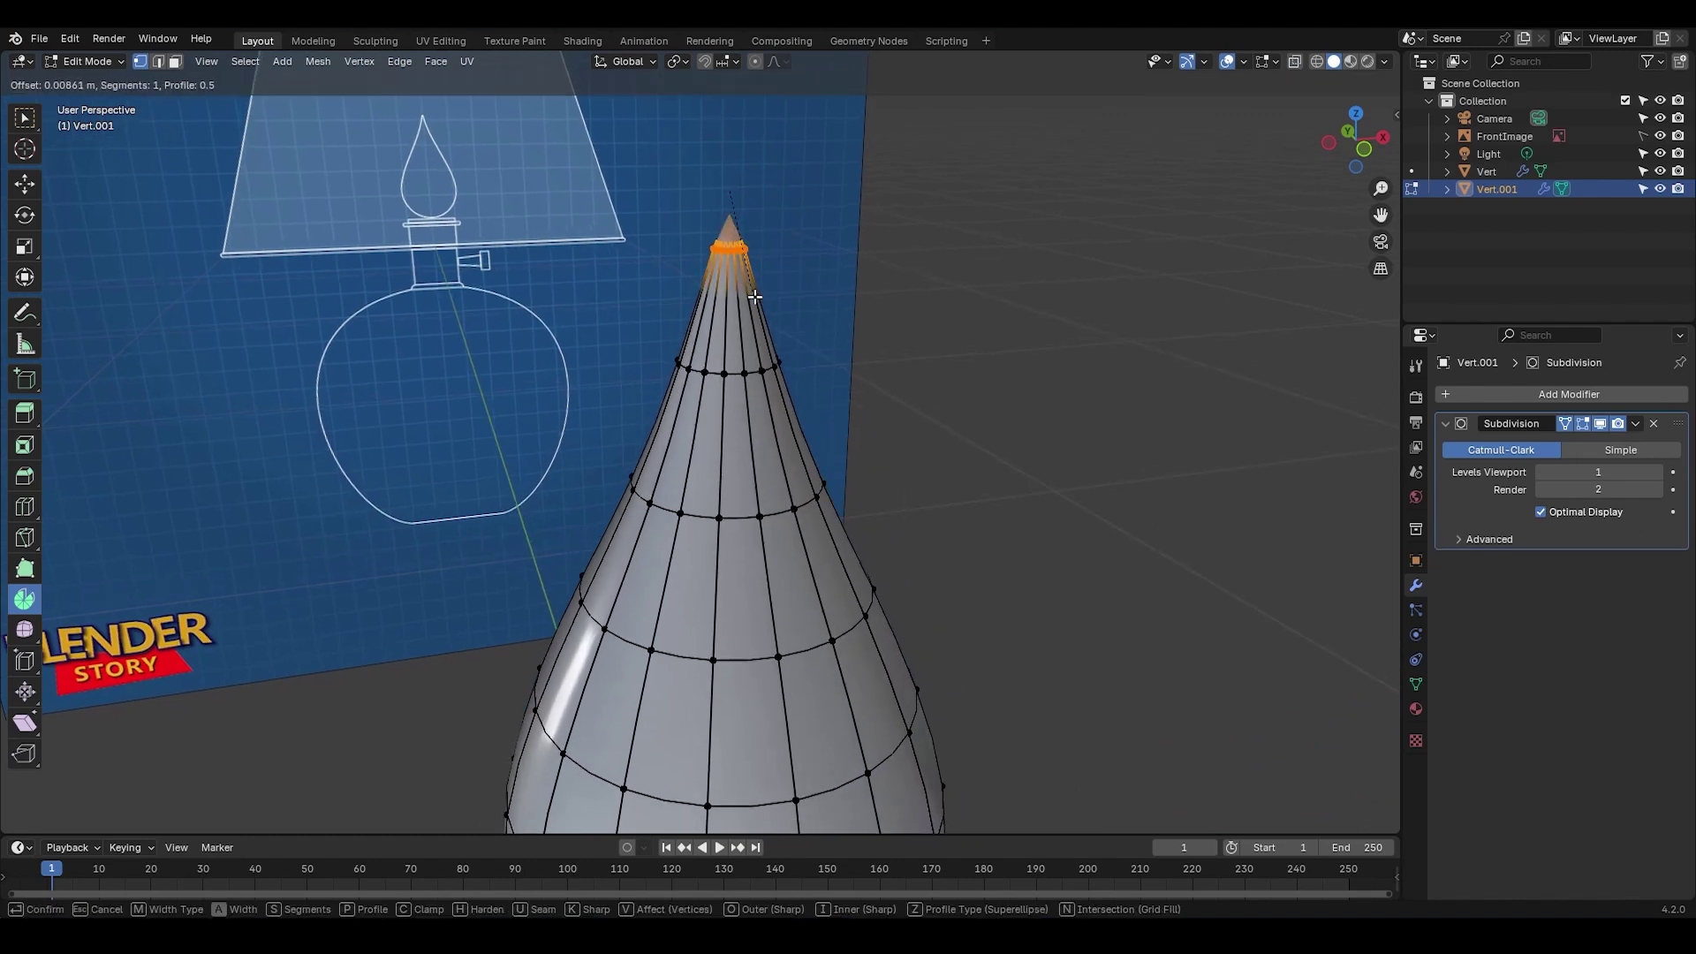
pyautogui.click(760, 301)
# Step: Delete the bevelled tip to open the top, and select the open edge ring
pyautogui.press('m')
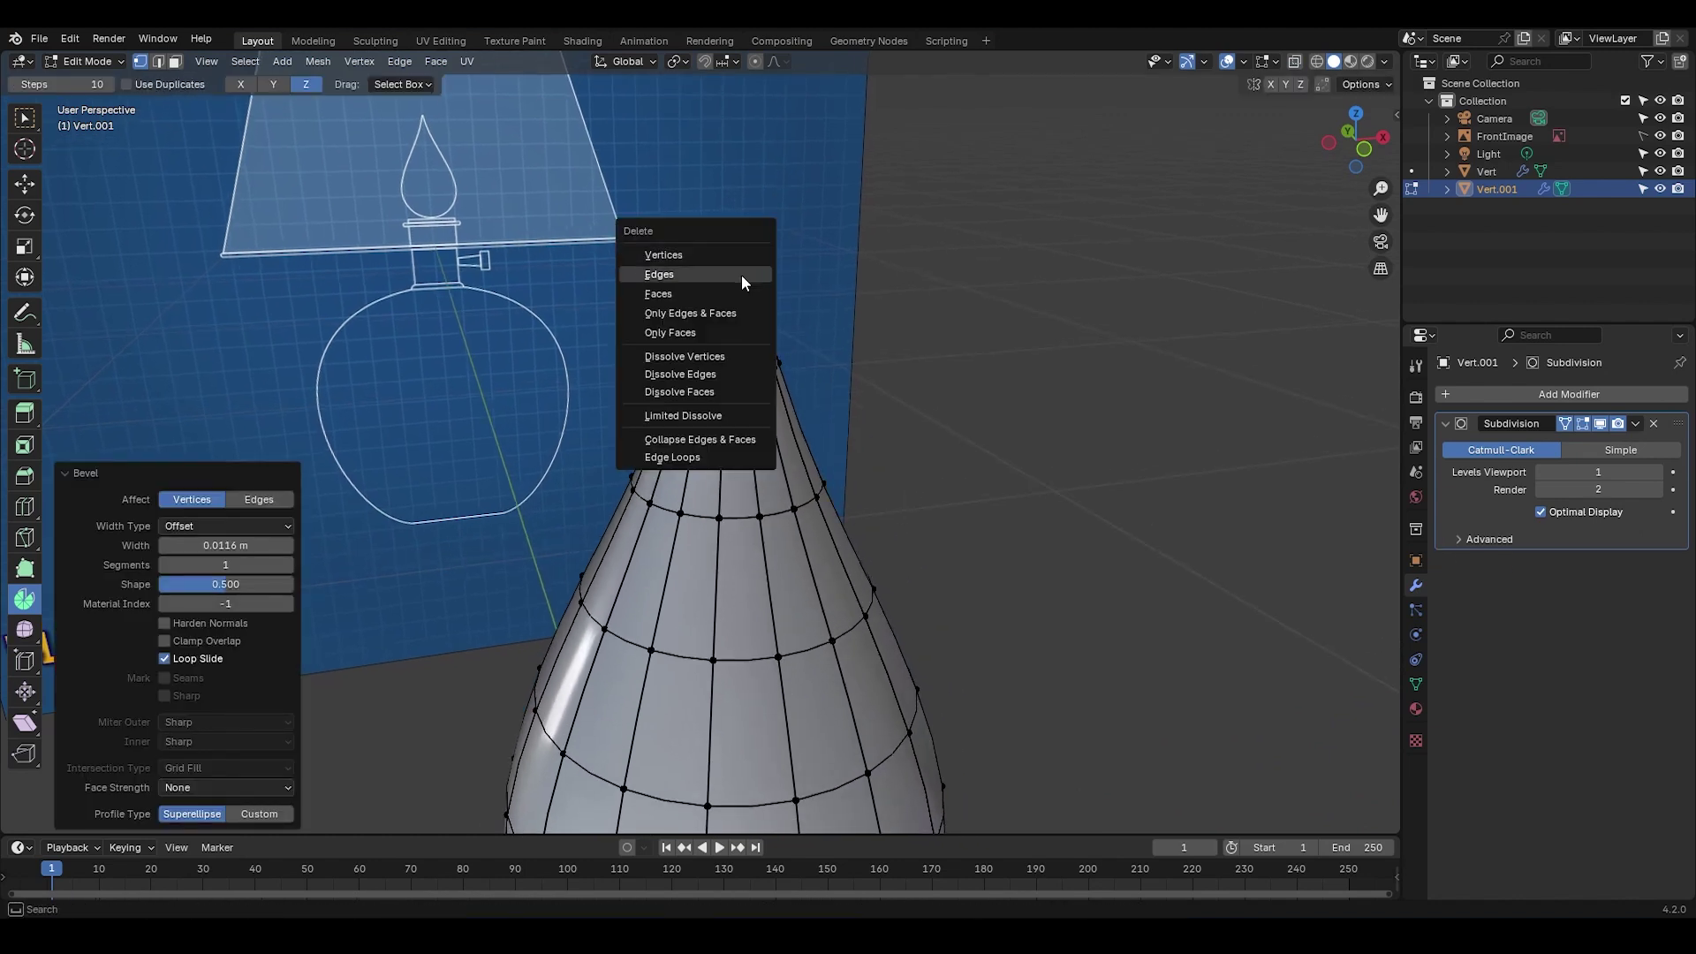
pyautogui.click(740, 274)
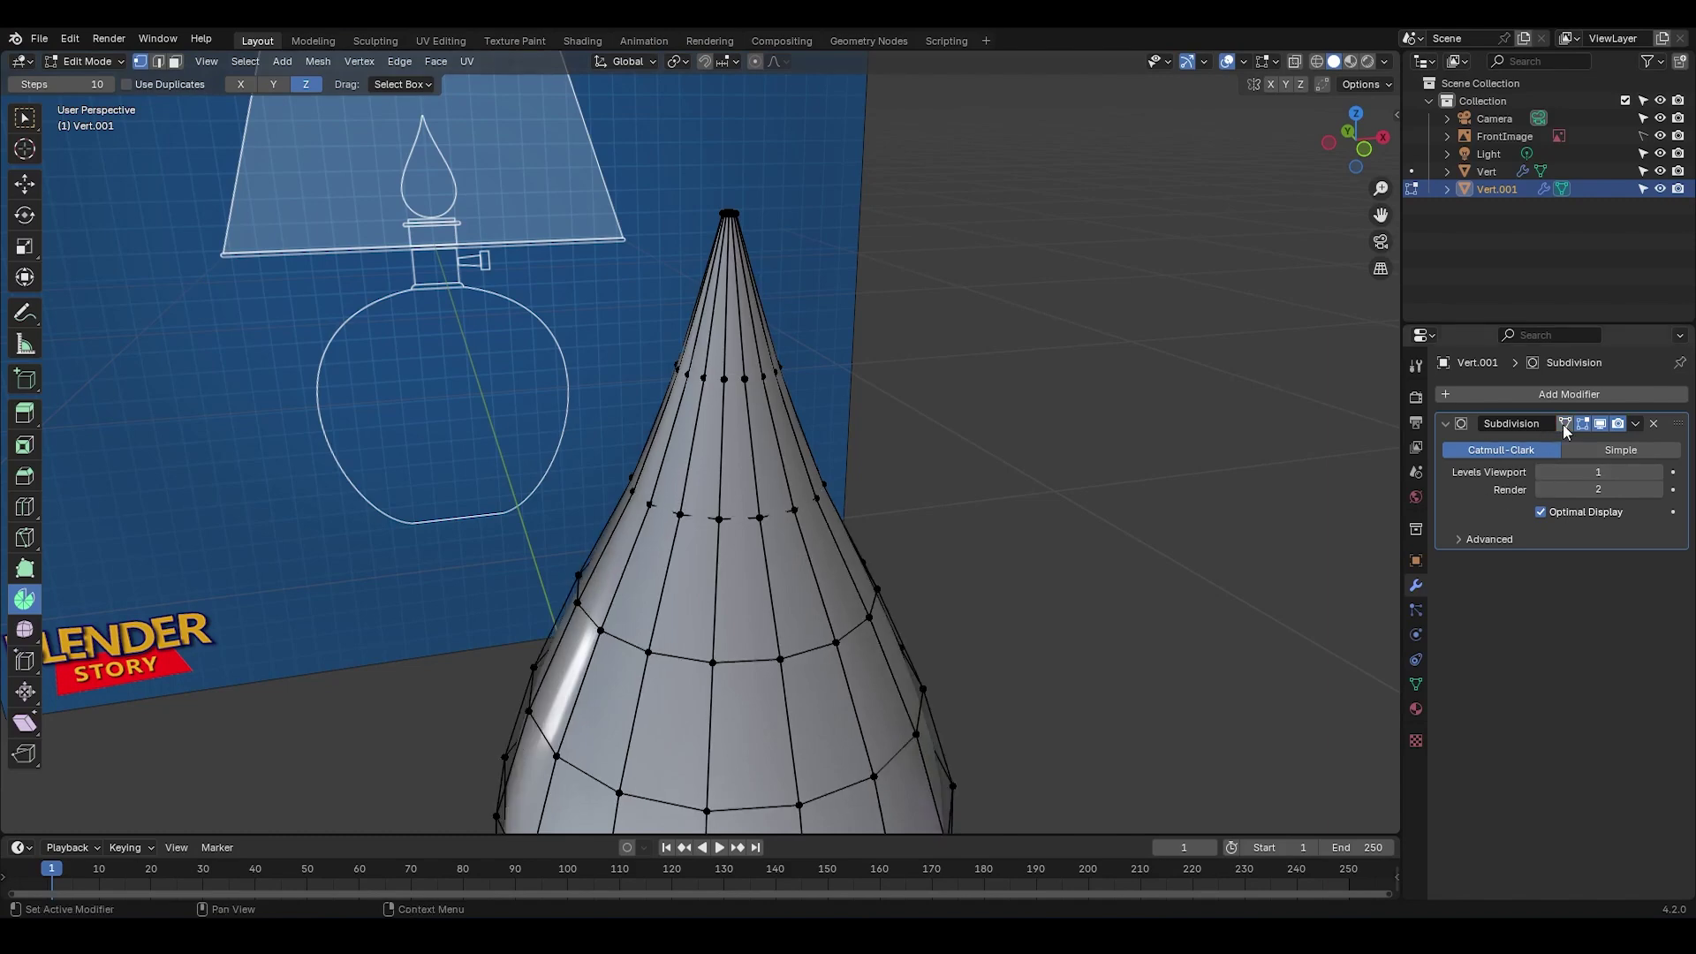
pyautogui.moveTo(745, 209); pyautogui.dragTo(739, 460, button='middle')
pyautogui.keyDown('alt'); pyautogui.click(614, 289); pyautogui.keyUp('alt')
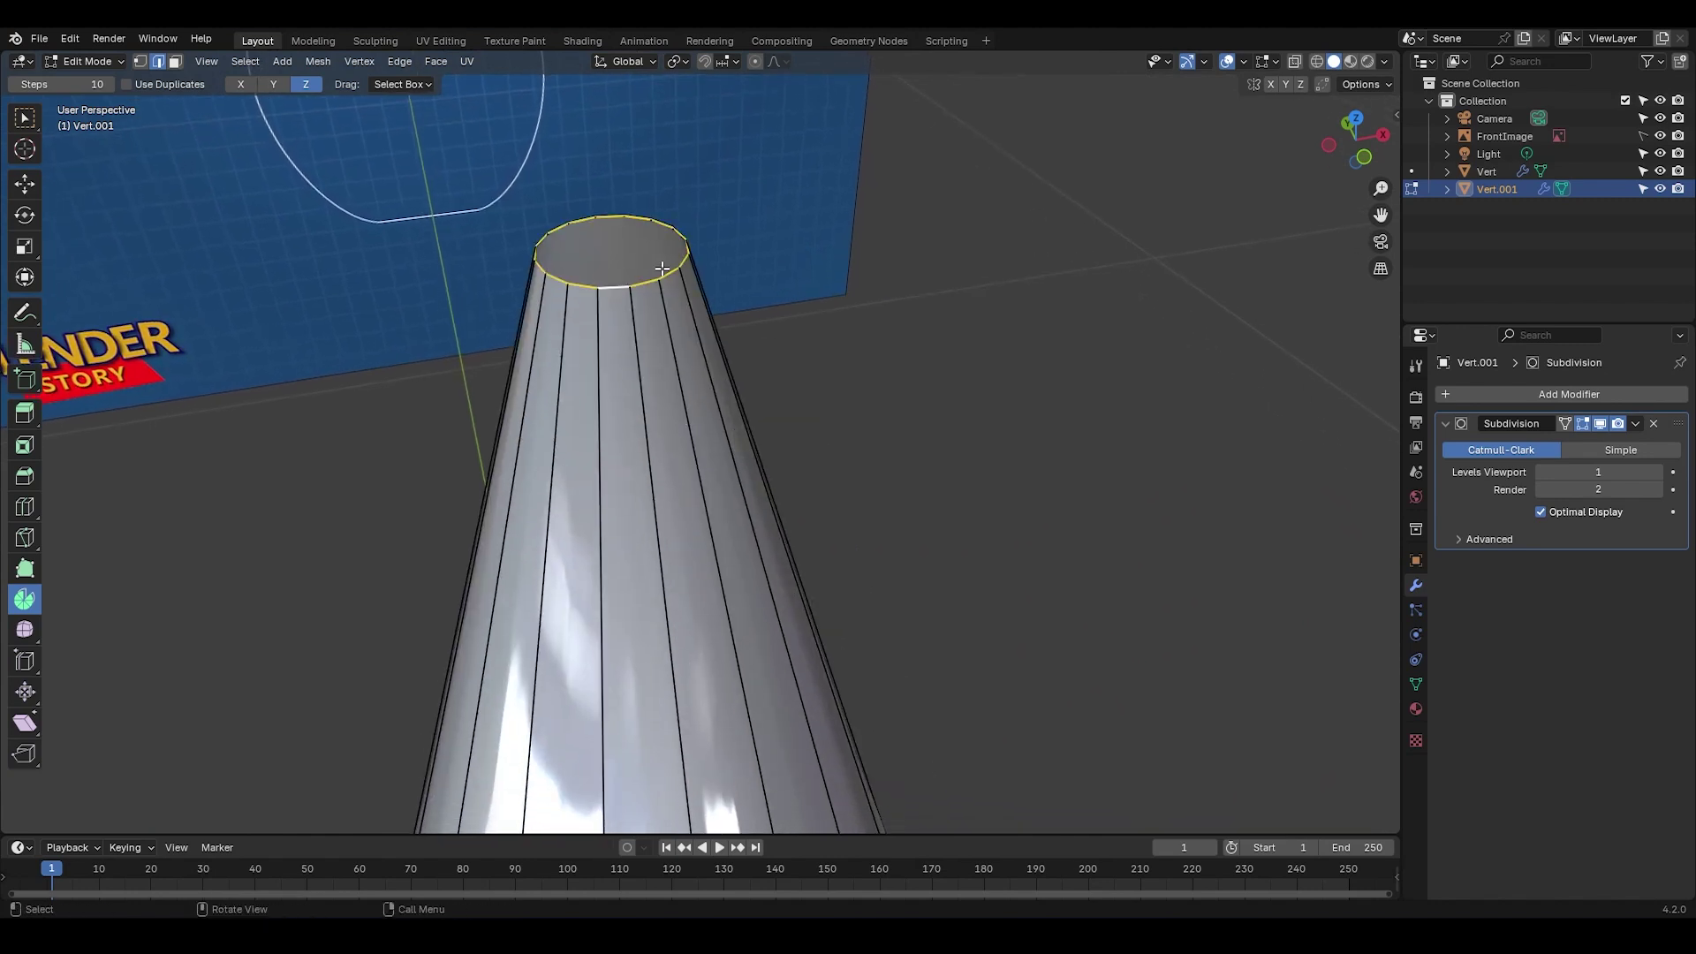
# Step: Extrude the flame's top edge ring, scale it inward and grid-fill the opening
pyautogui.press('e')
pyautogui.press('s')
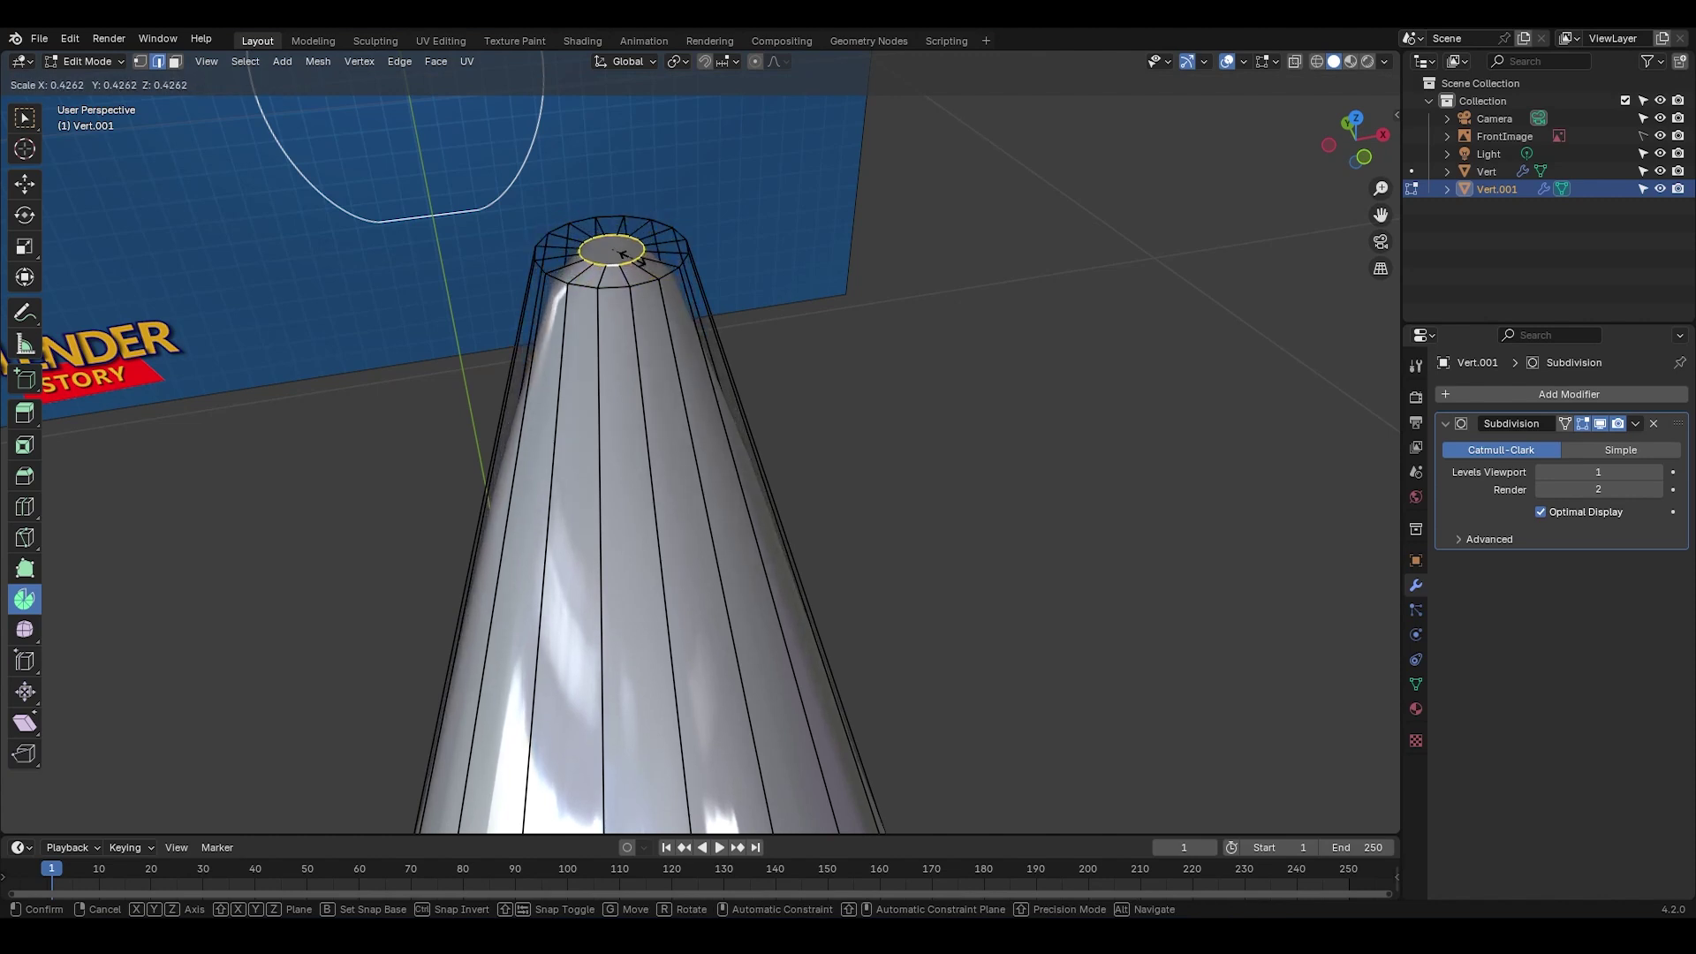
pyautogui.click(628, 256)
pyautogui.click(437, 62)
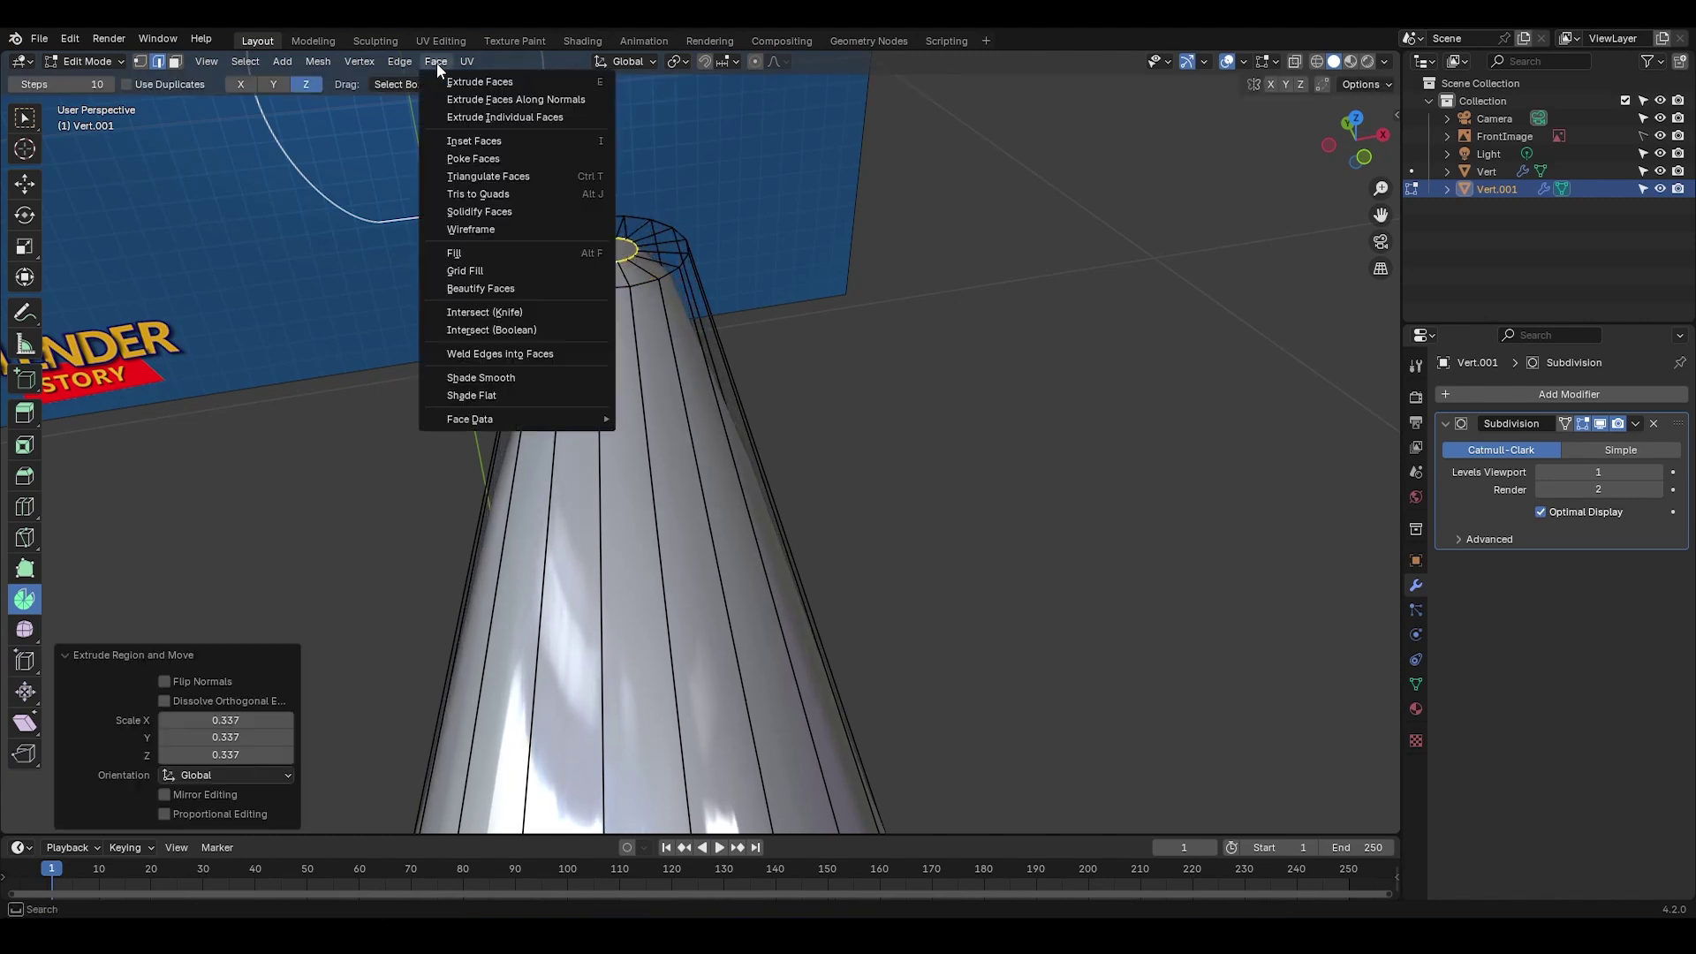
pyautogui.click(466, 271)
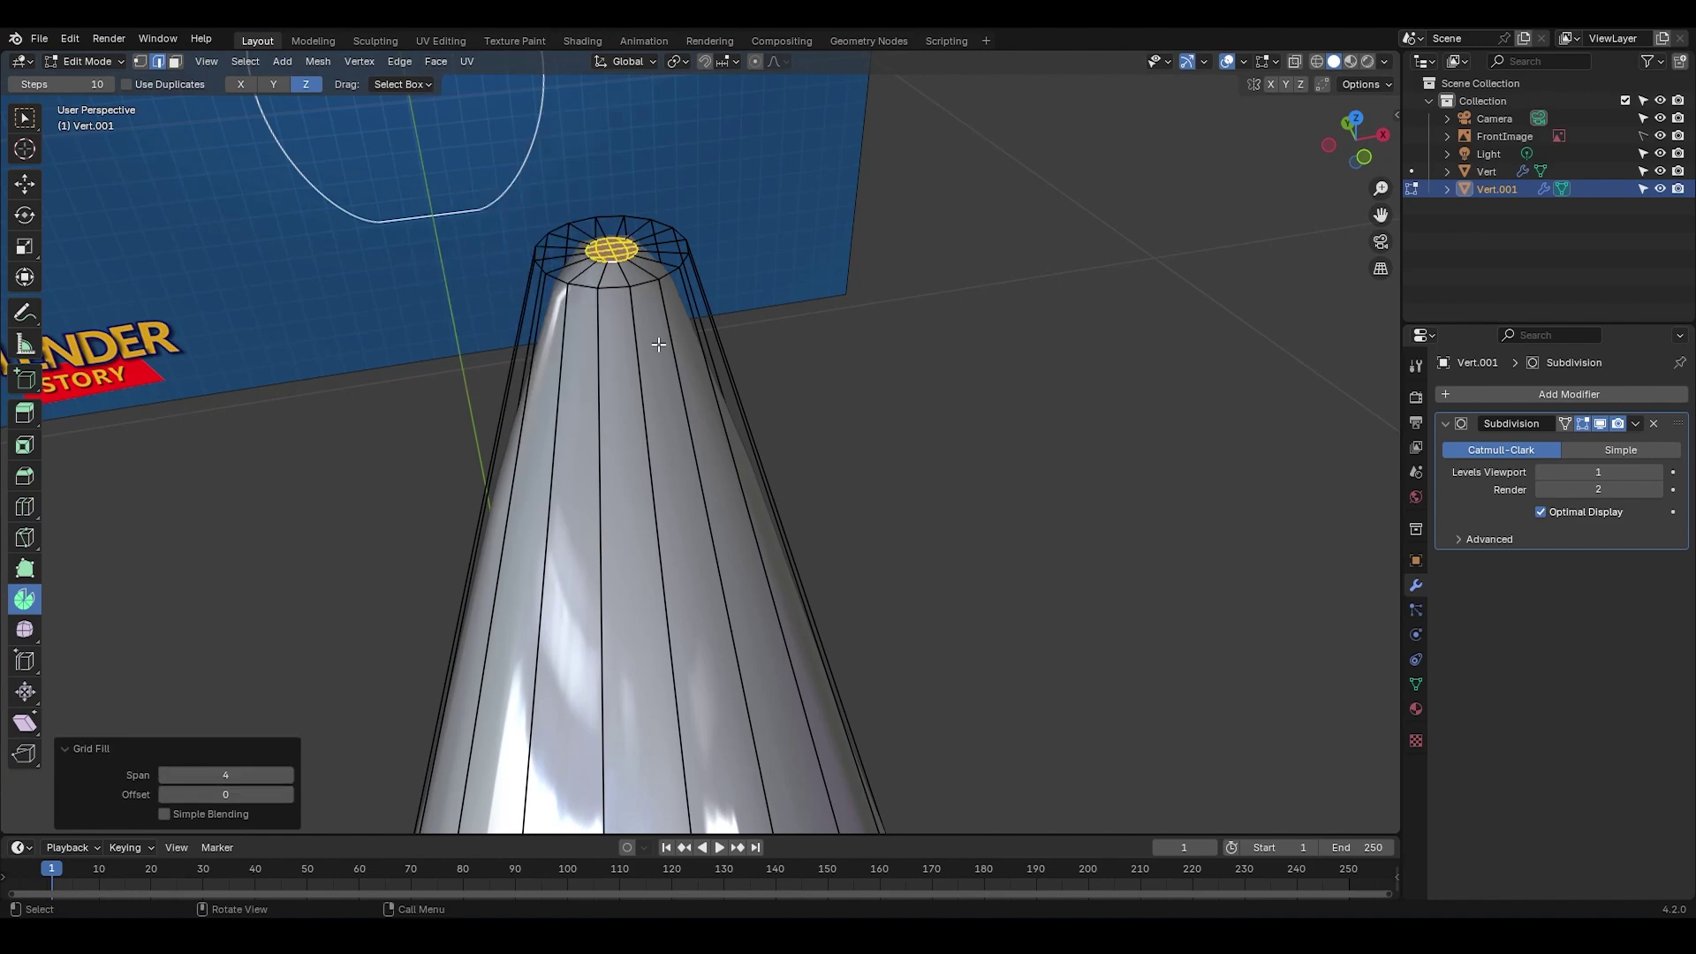
# Step: Bevel the ring of faces below the new cap with 3 segments
pyautogui.press('KP_7')
pyautogui.press('KP_Decimal')
pyautogui.scroll(-3, 773, 597)
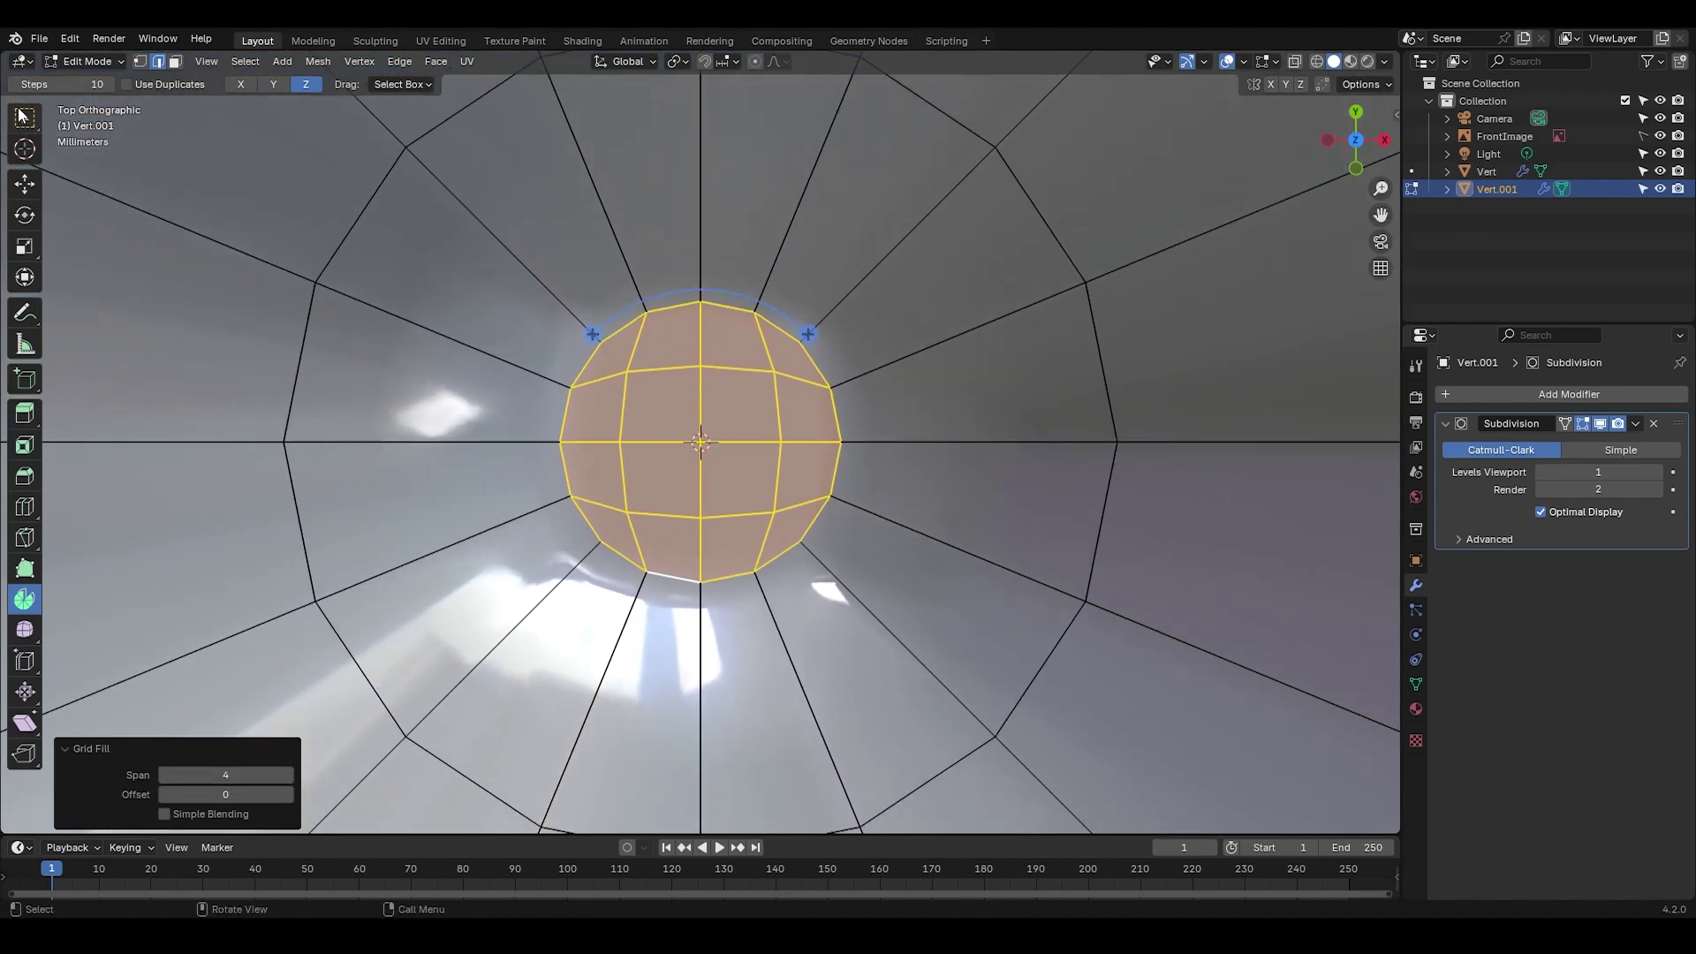
pyautogui.press('w')
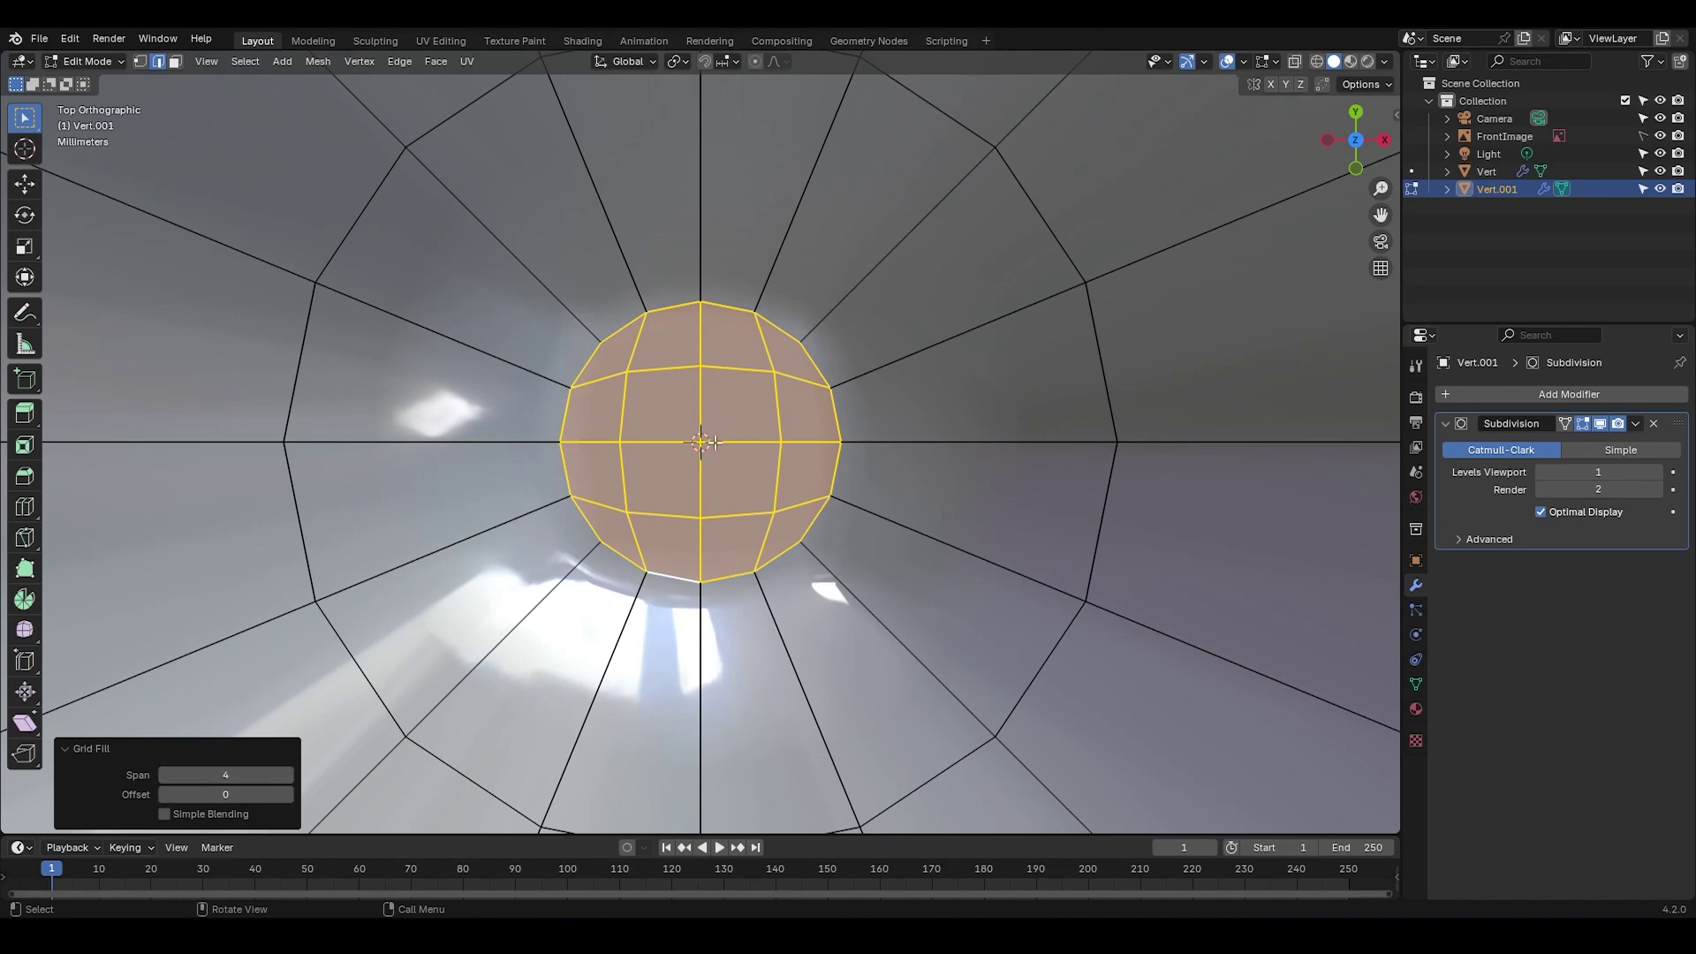
pyautogui.scroll(-4, 714, 442)
pyautogui.moveTo(714, 441); pyautogui.dragTo(774, 486, button='middle')
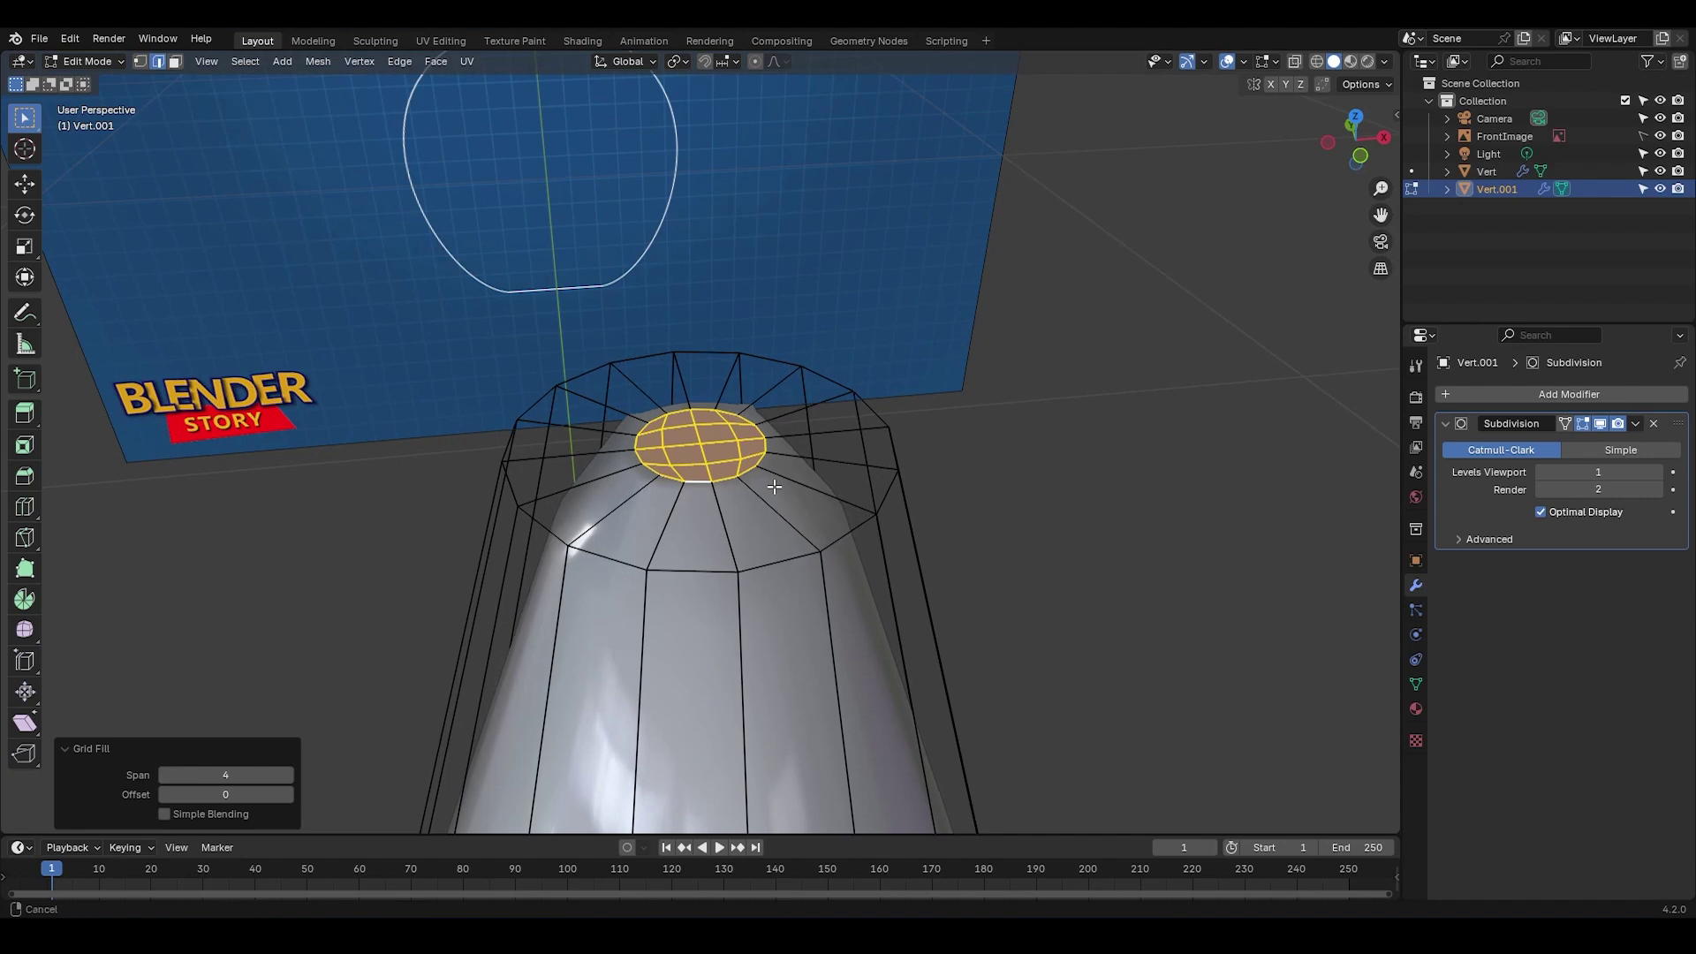
pyautogui.keyDown('alt'); pyautogui.click(744, 468); pyautogui.keyUp('alt')
pyautogui.hotkey('ctrl', 'b')
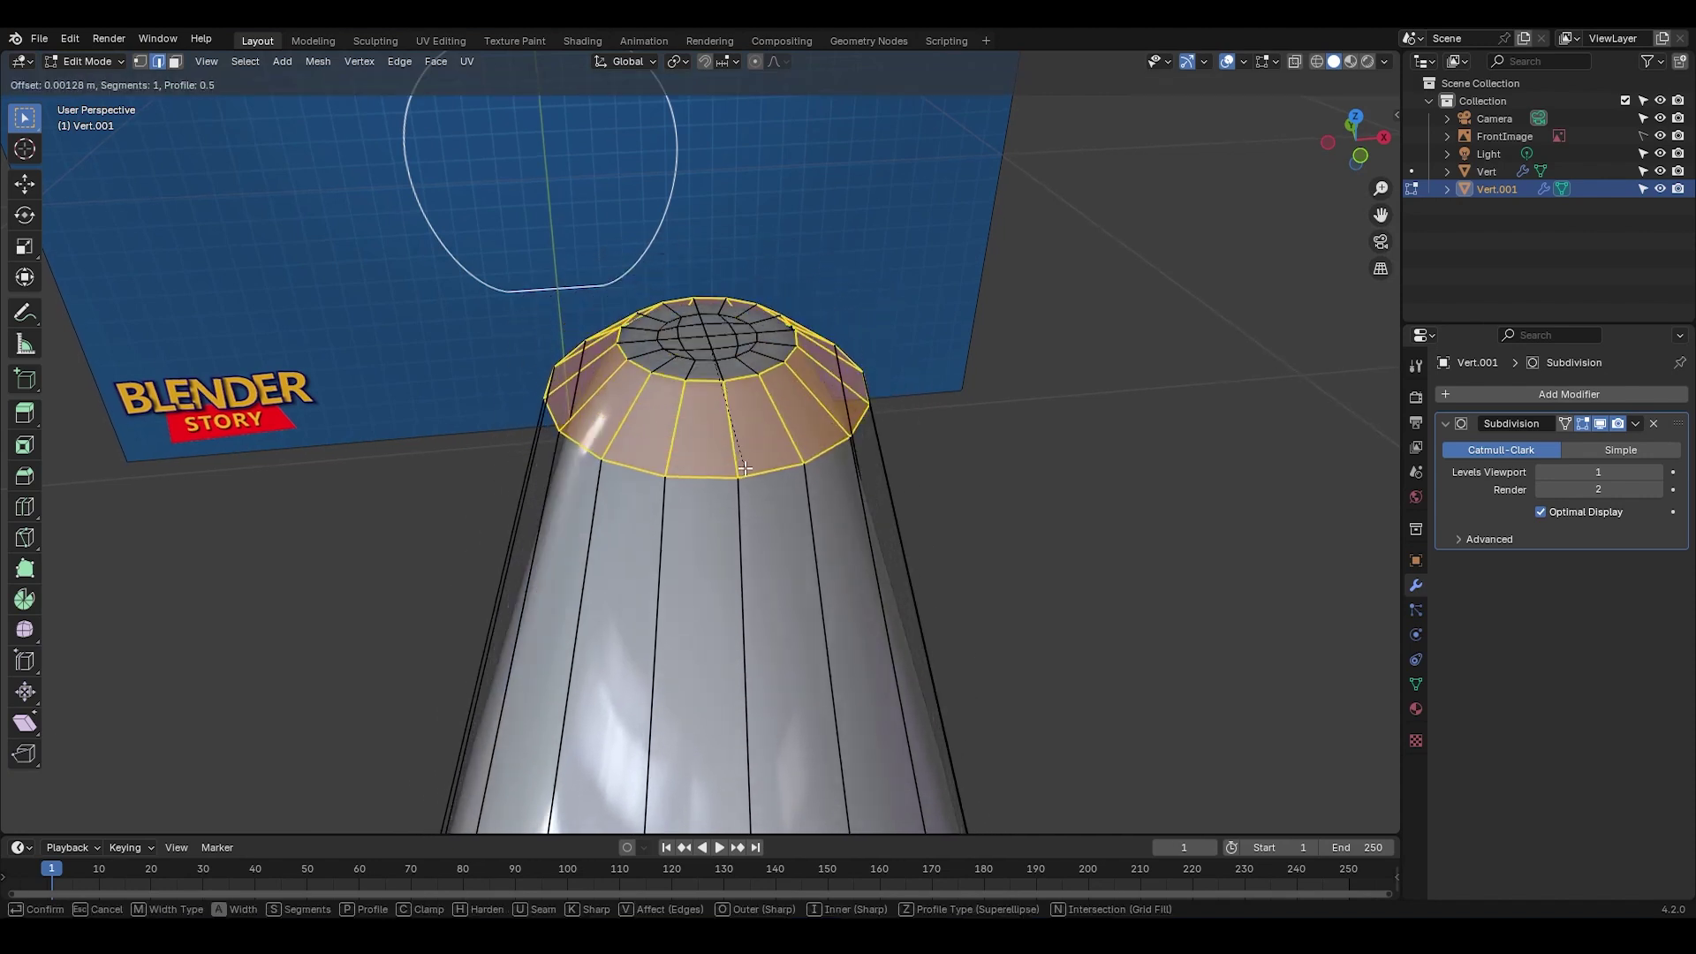
pyautogui.scroll(2, 750, 490)
pyautogui.click(740, 518)
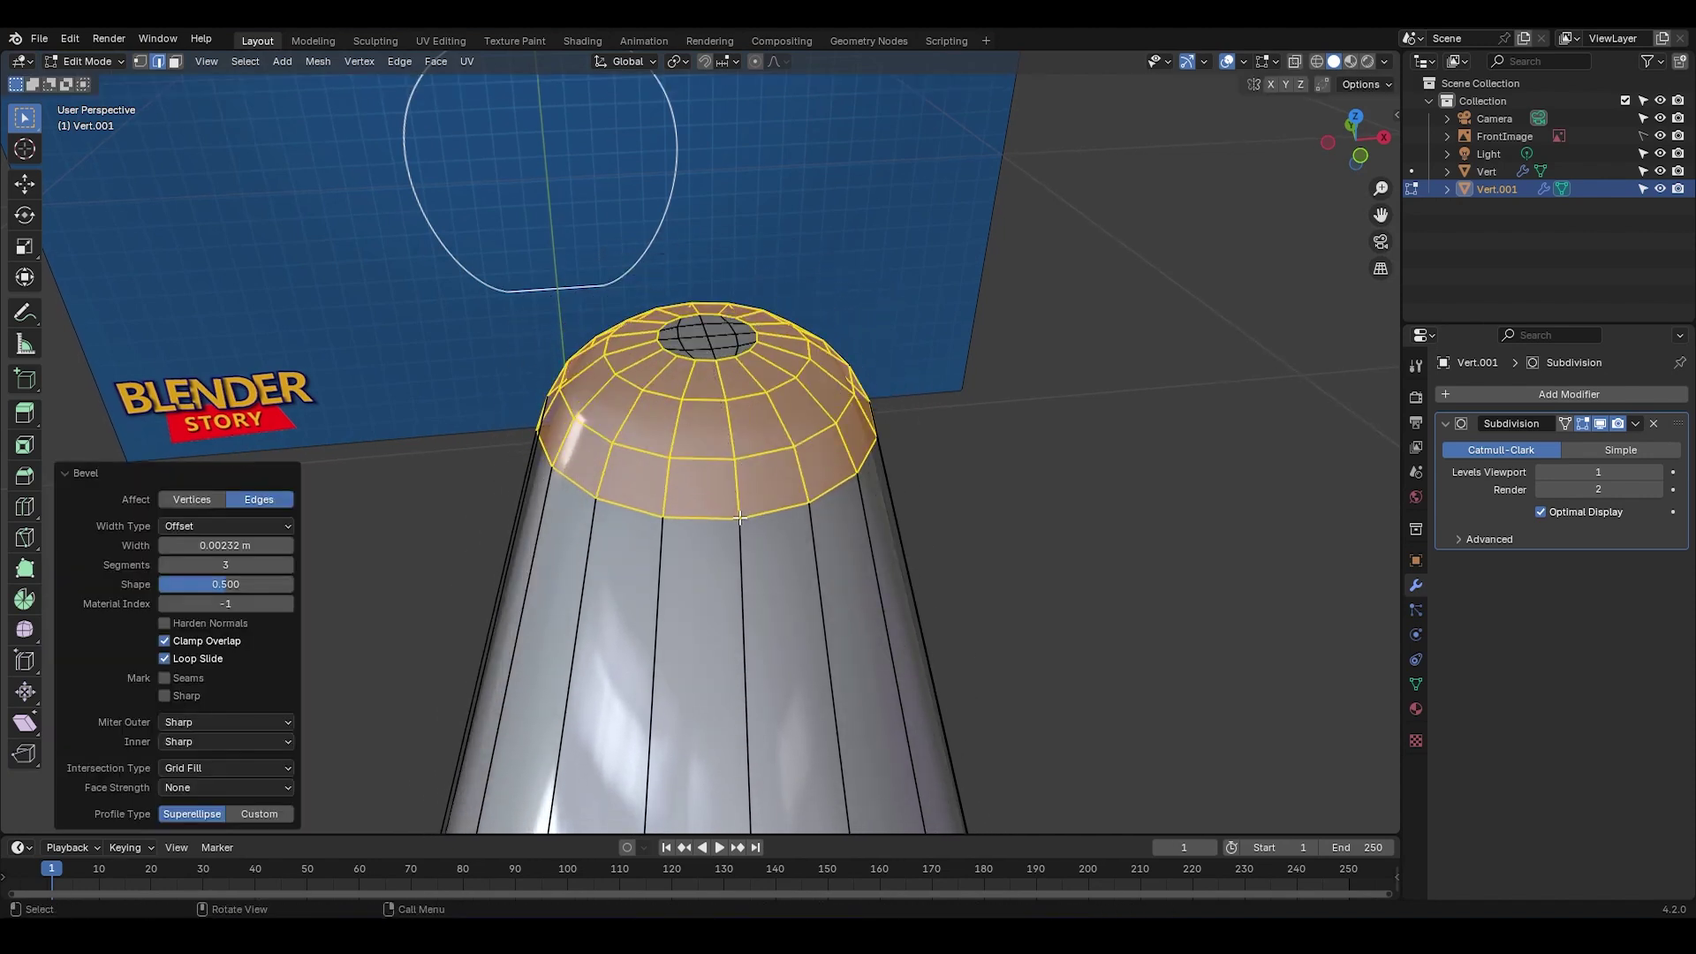
# Step: Merge the whole mesh's vertices by distance to round the tip
pyautogui.press('a')
pyautogui.press('1')
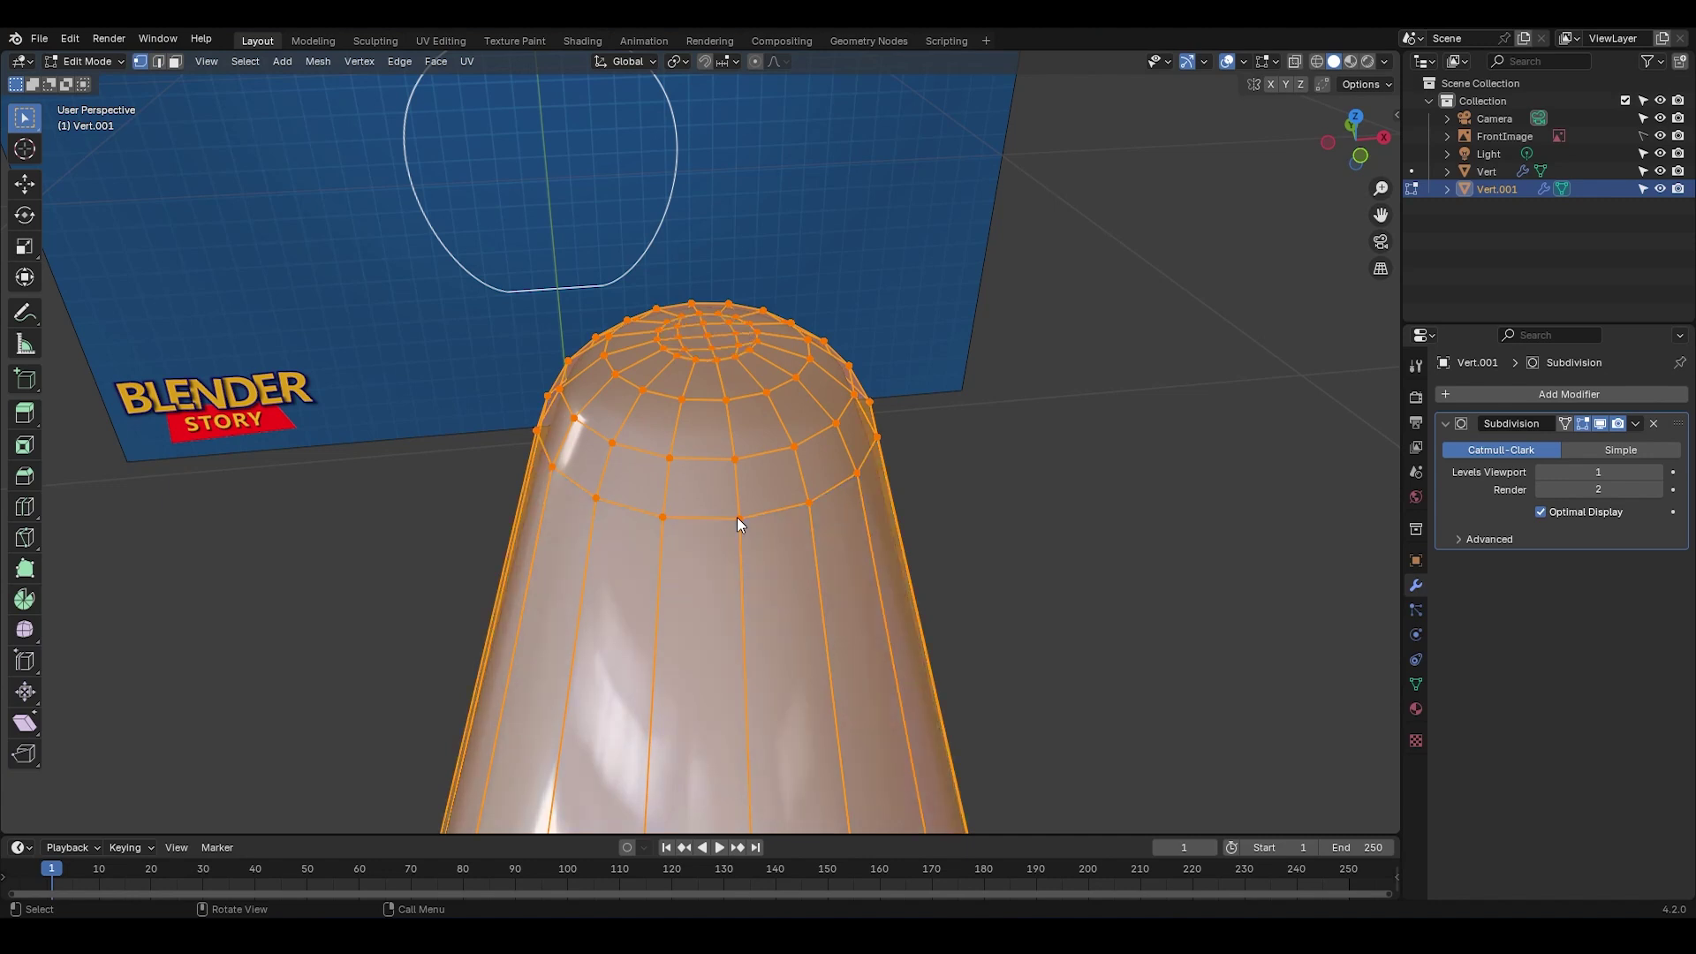
pyautogui.press('m')
pyautogui.click(687, 515)
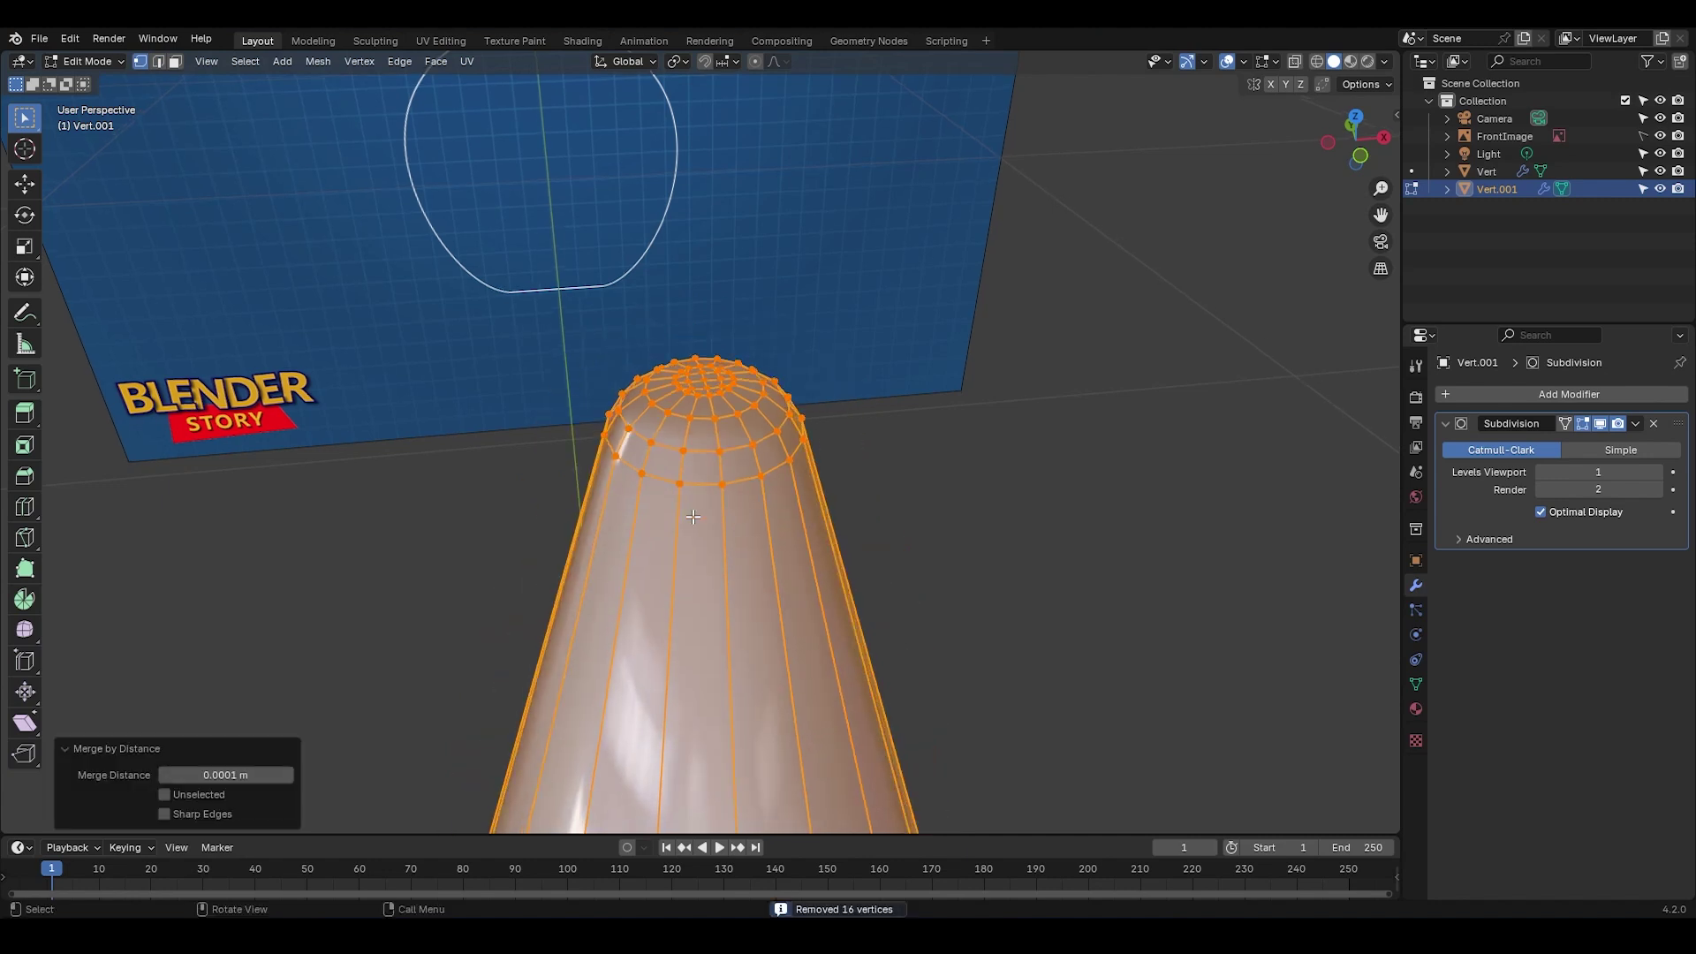
pyautogui.moveTo(746, 499); pyautogui.dragTo(776, 519, button='middle')
pyautogui.hotkey('alt', 'a')
pyautogui.hotkey('ctrl', 'z')
# Step: Raise the flame's tip vertex and preview it outside Edit Mode
pyautogui.press('Tab')
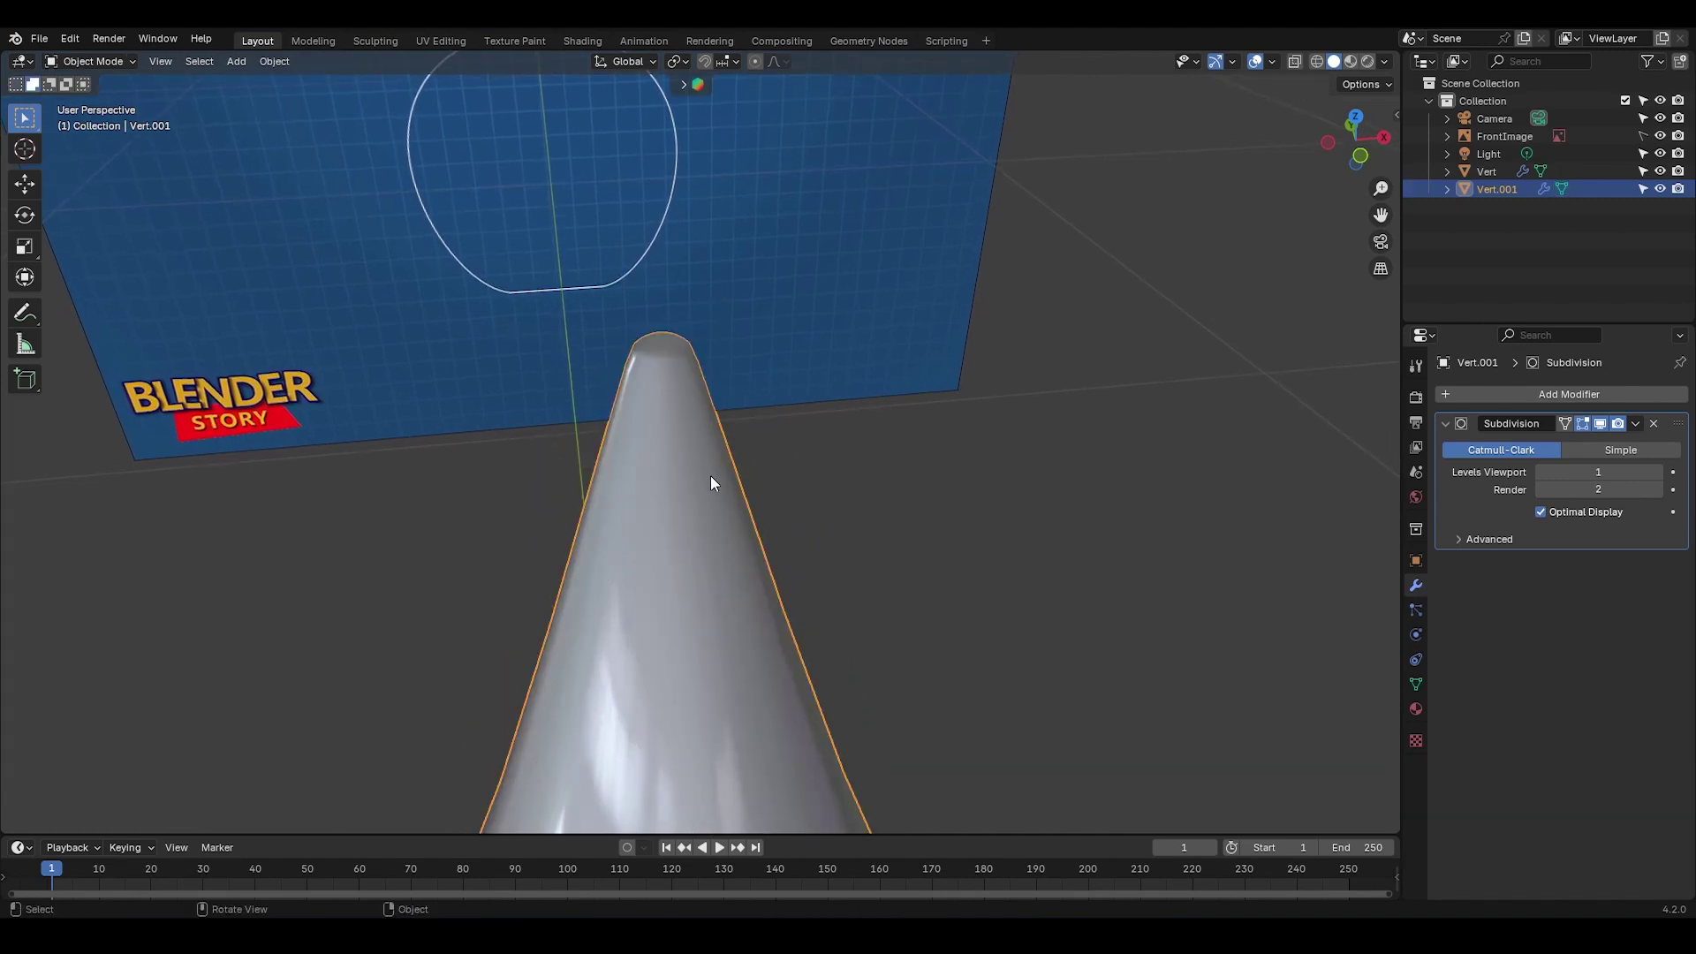
pyautogui.press('Tab')
pyautogui.press('g')
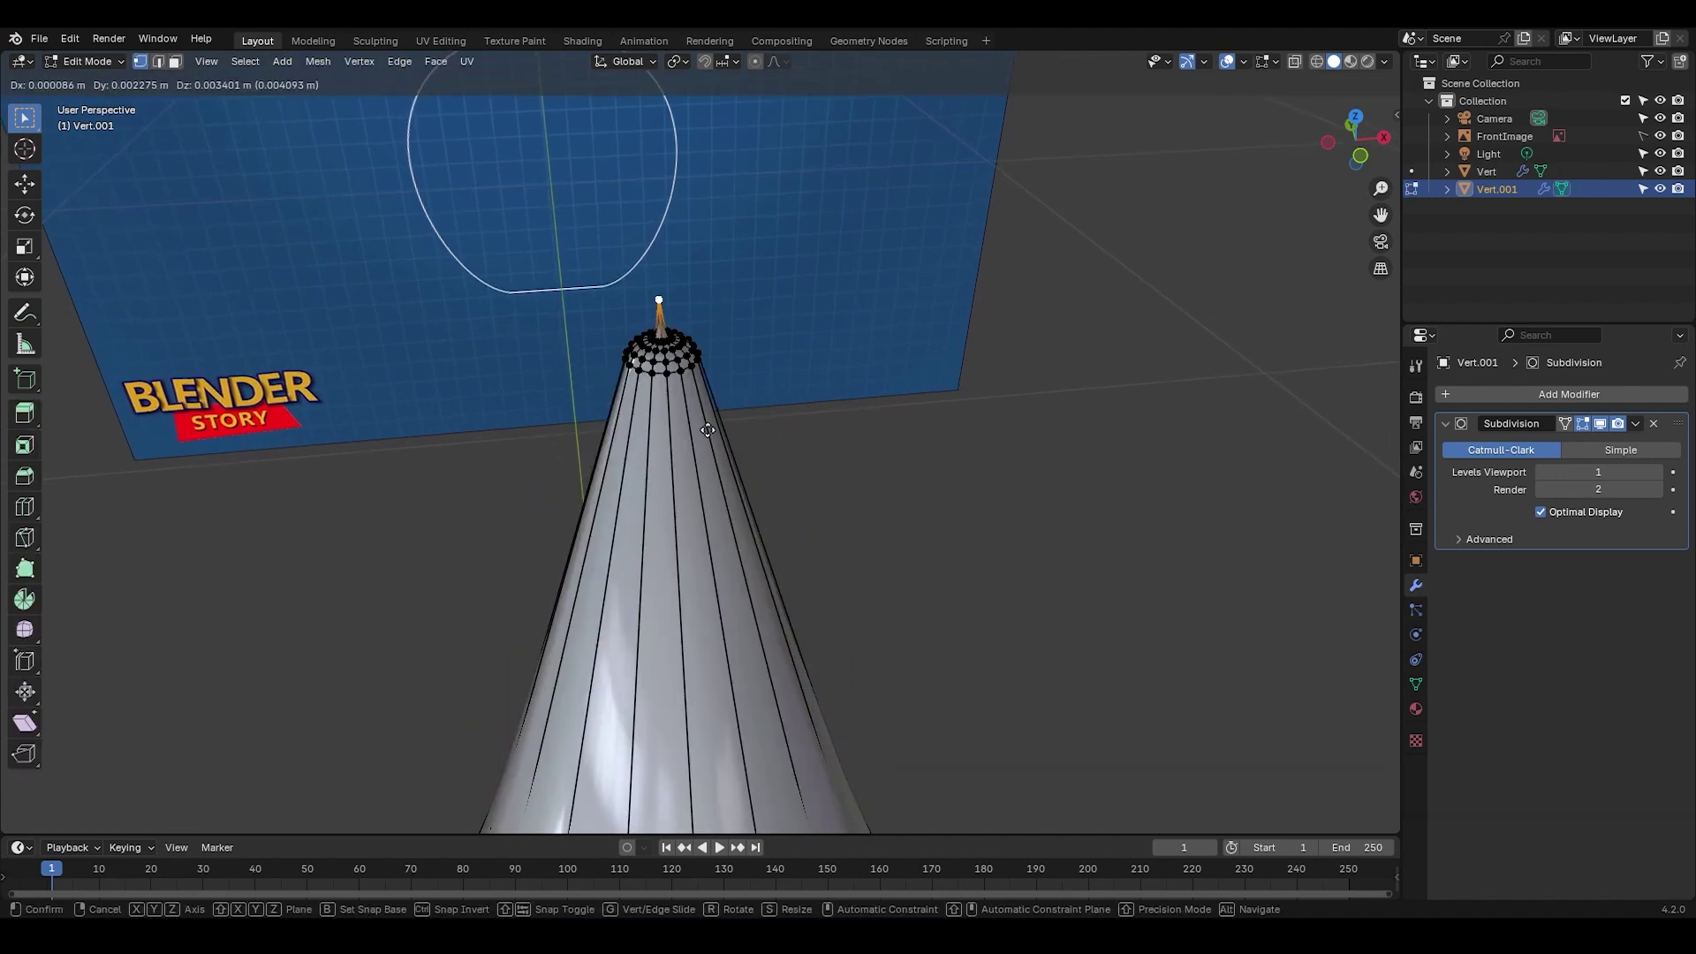
pyautogui.click(707, 349)
pyautogui.press('Tab')
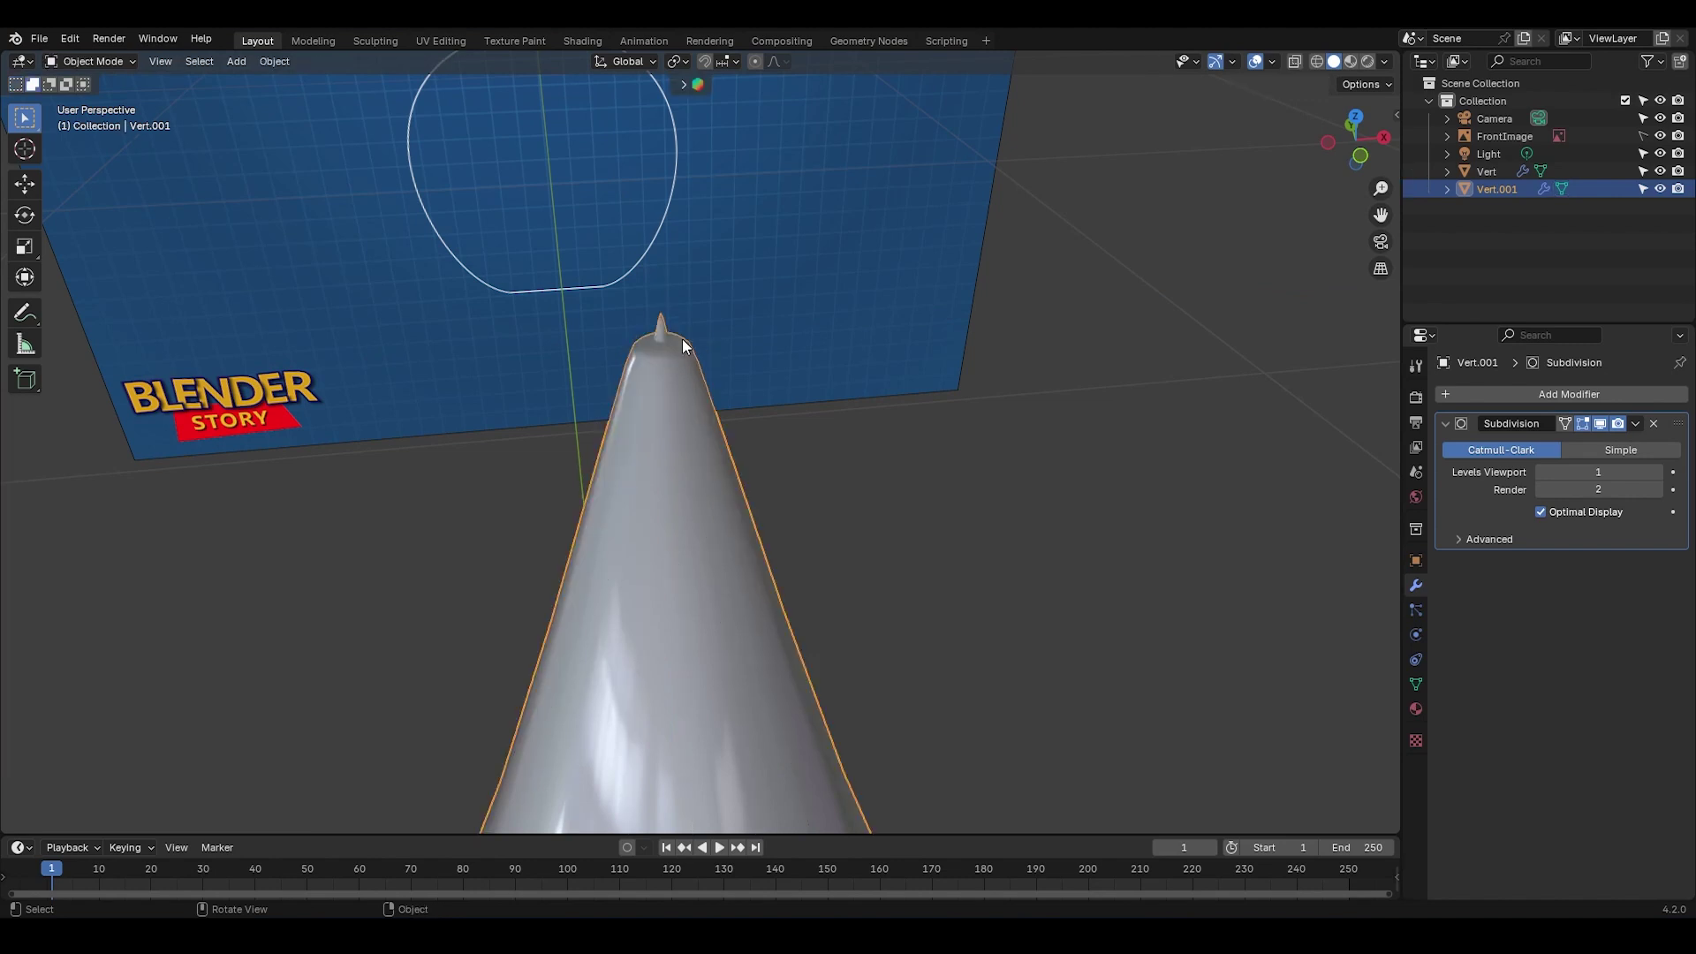
pyautogui.press('Tab')
pyautogui.press('Tab')
pyautogui.press('Tab')
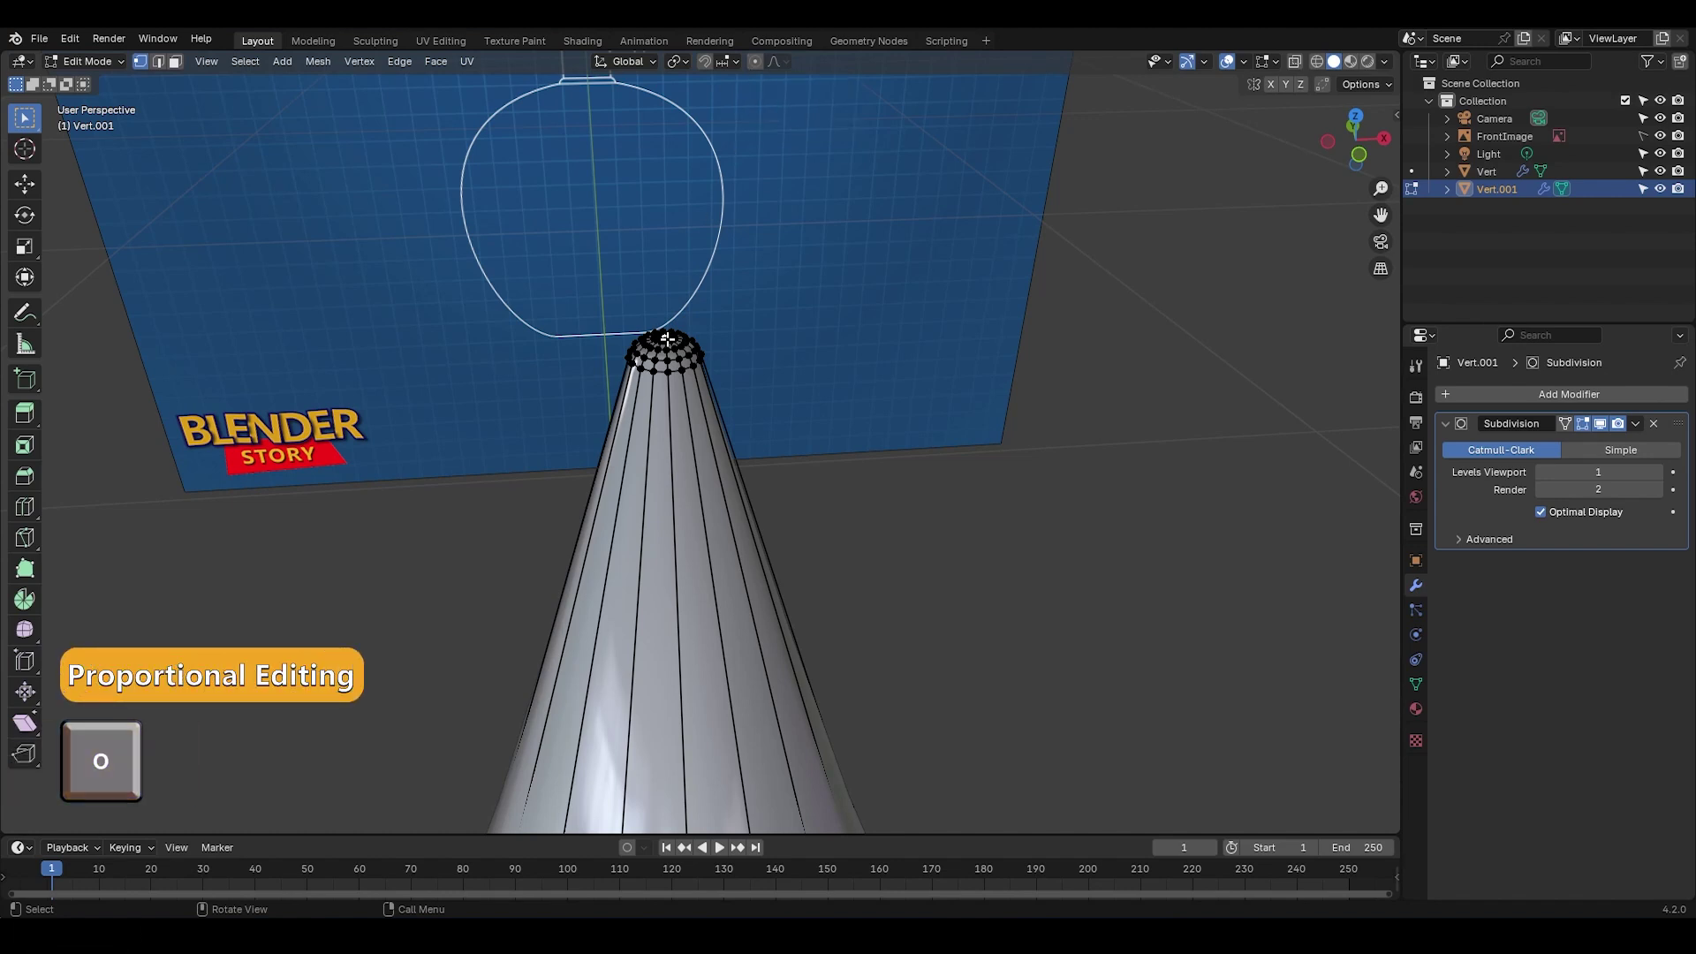
# Step: With smooth proportional editing, pull the tip up along Z into a soft point
pyautogui.press('o')
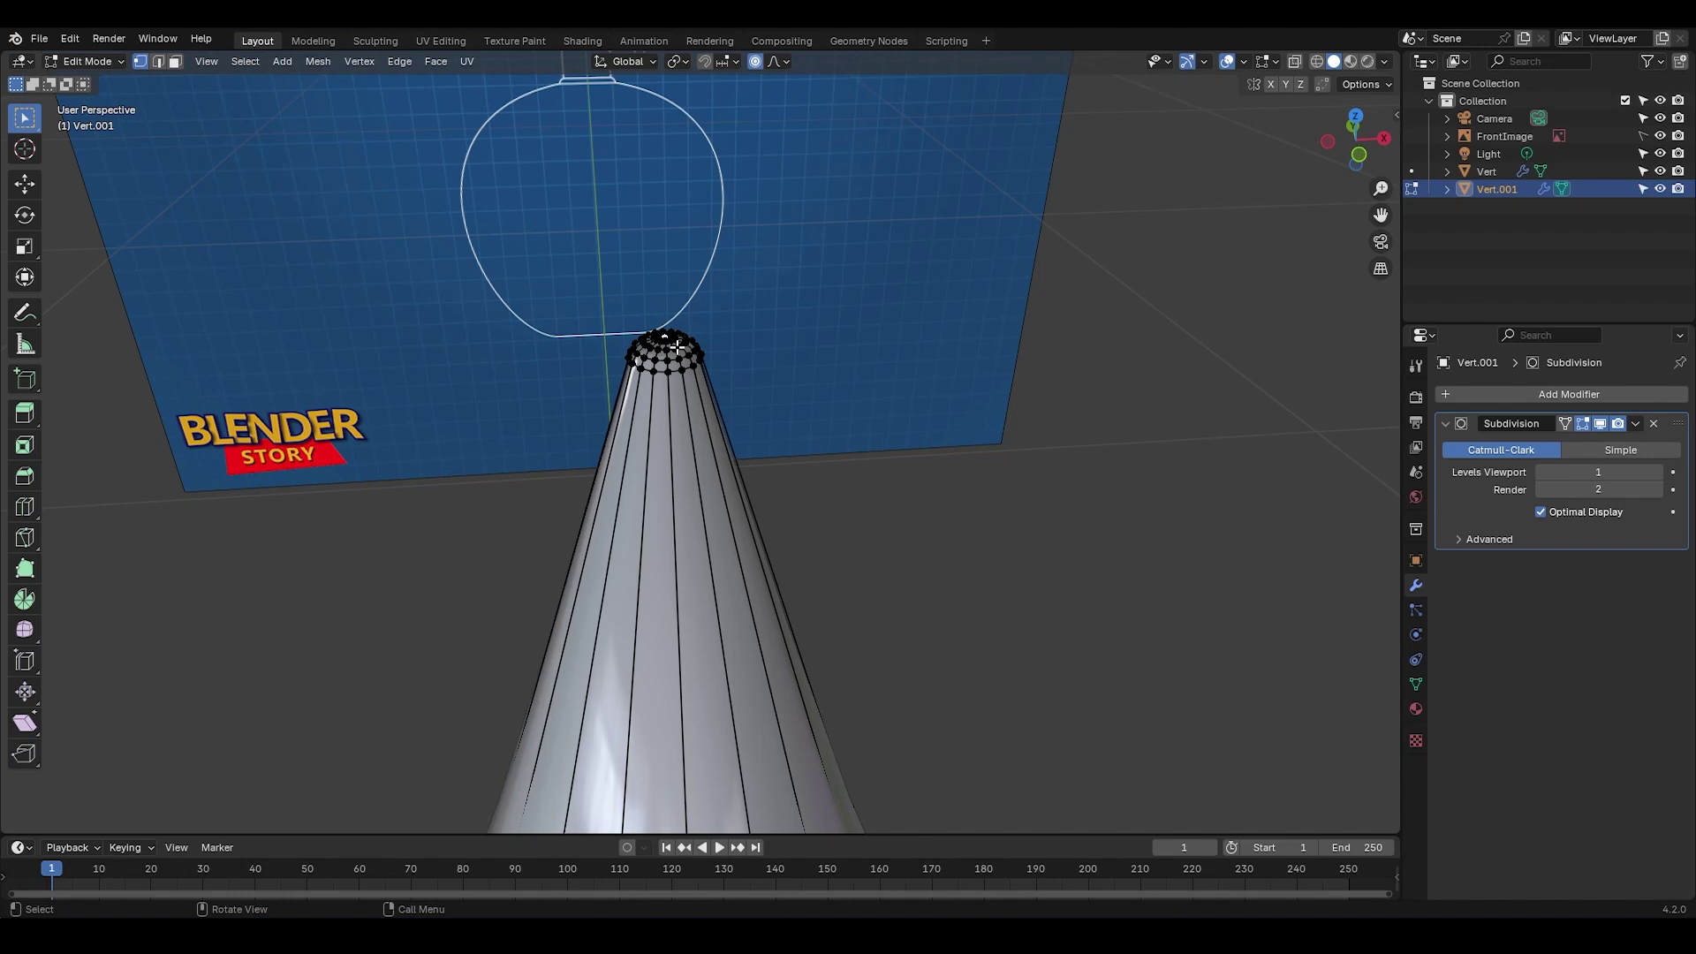
pyautogui.press('g')
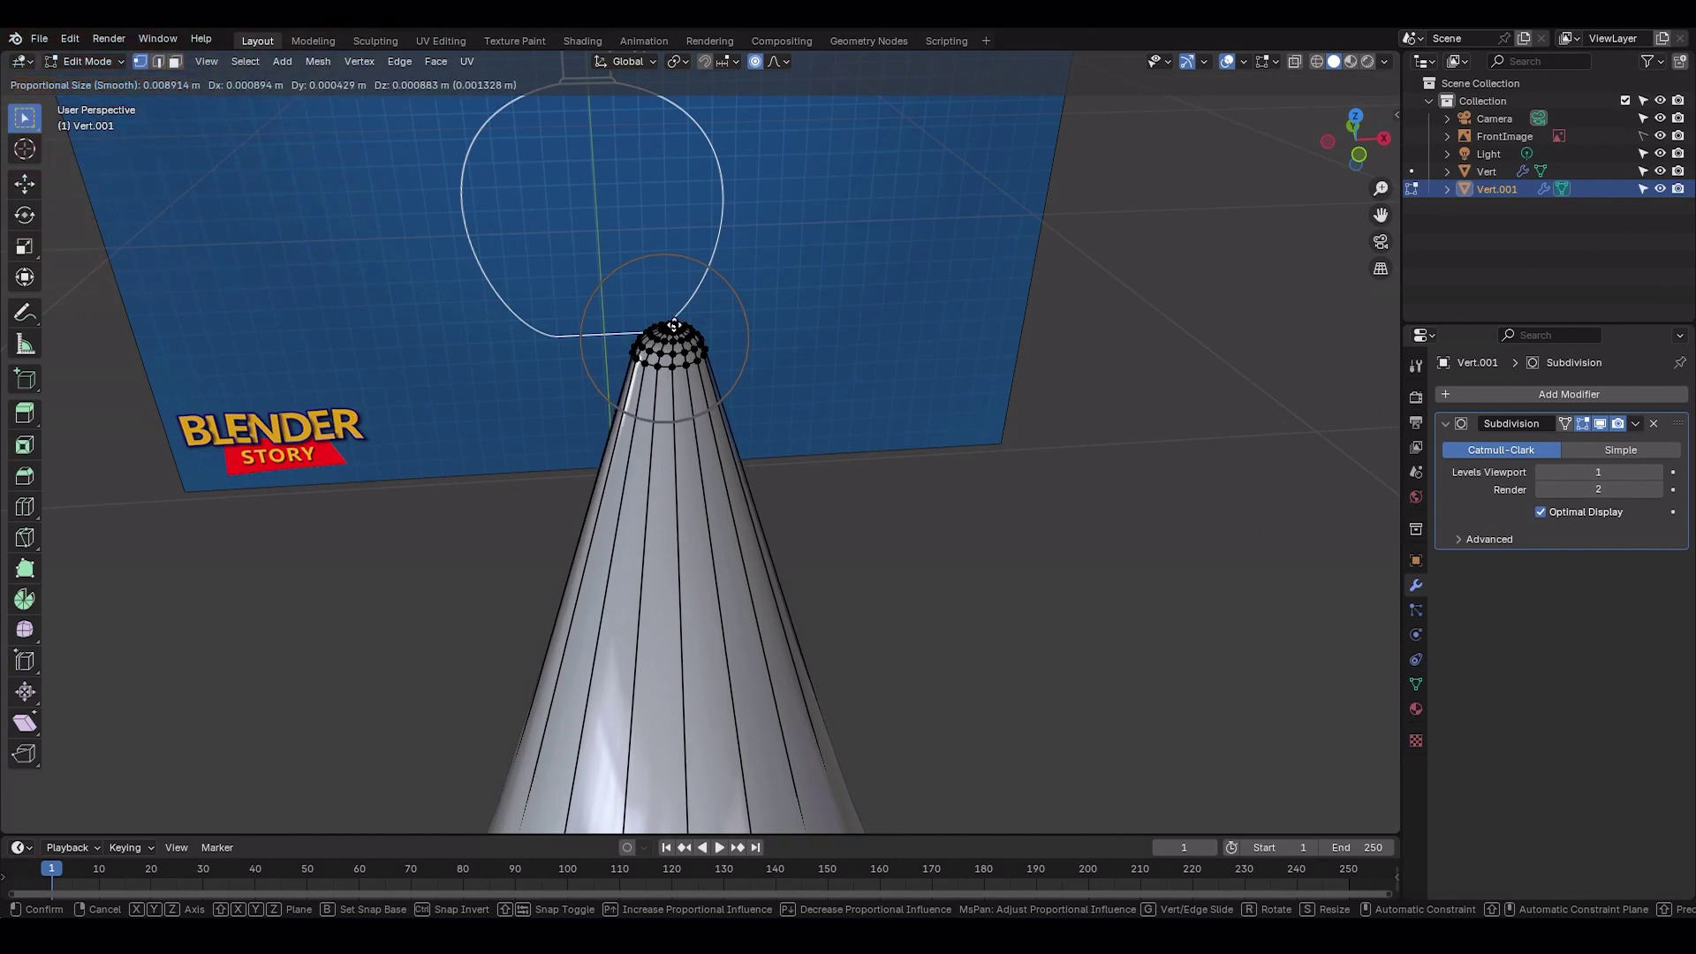
pyautogui.scroll(1, 669, 329)
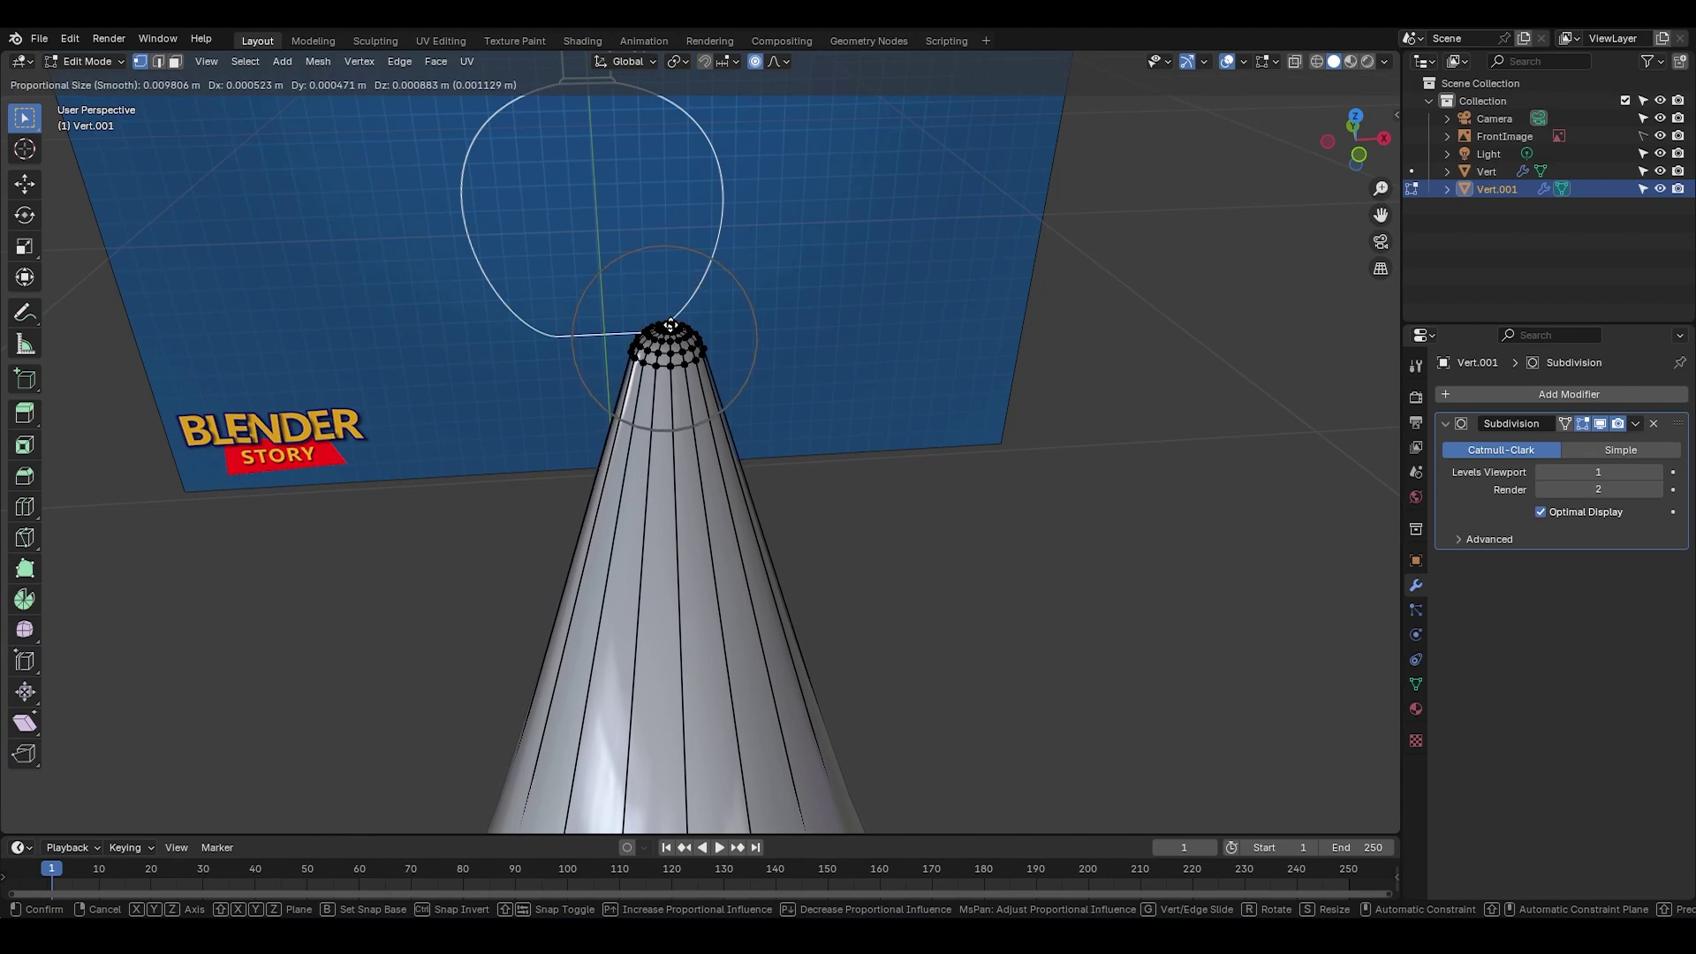
pyautogui.scroll(5, 670, 326)
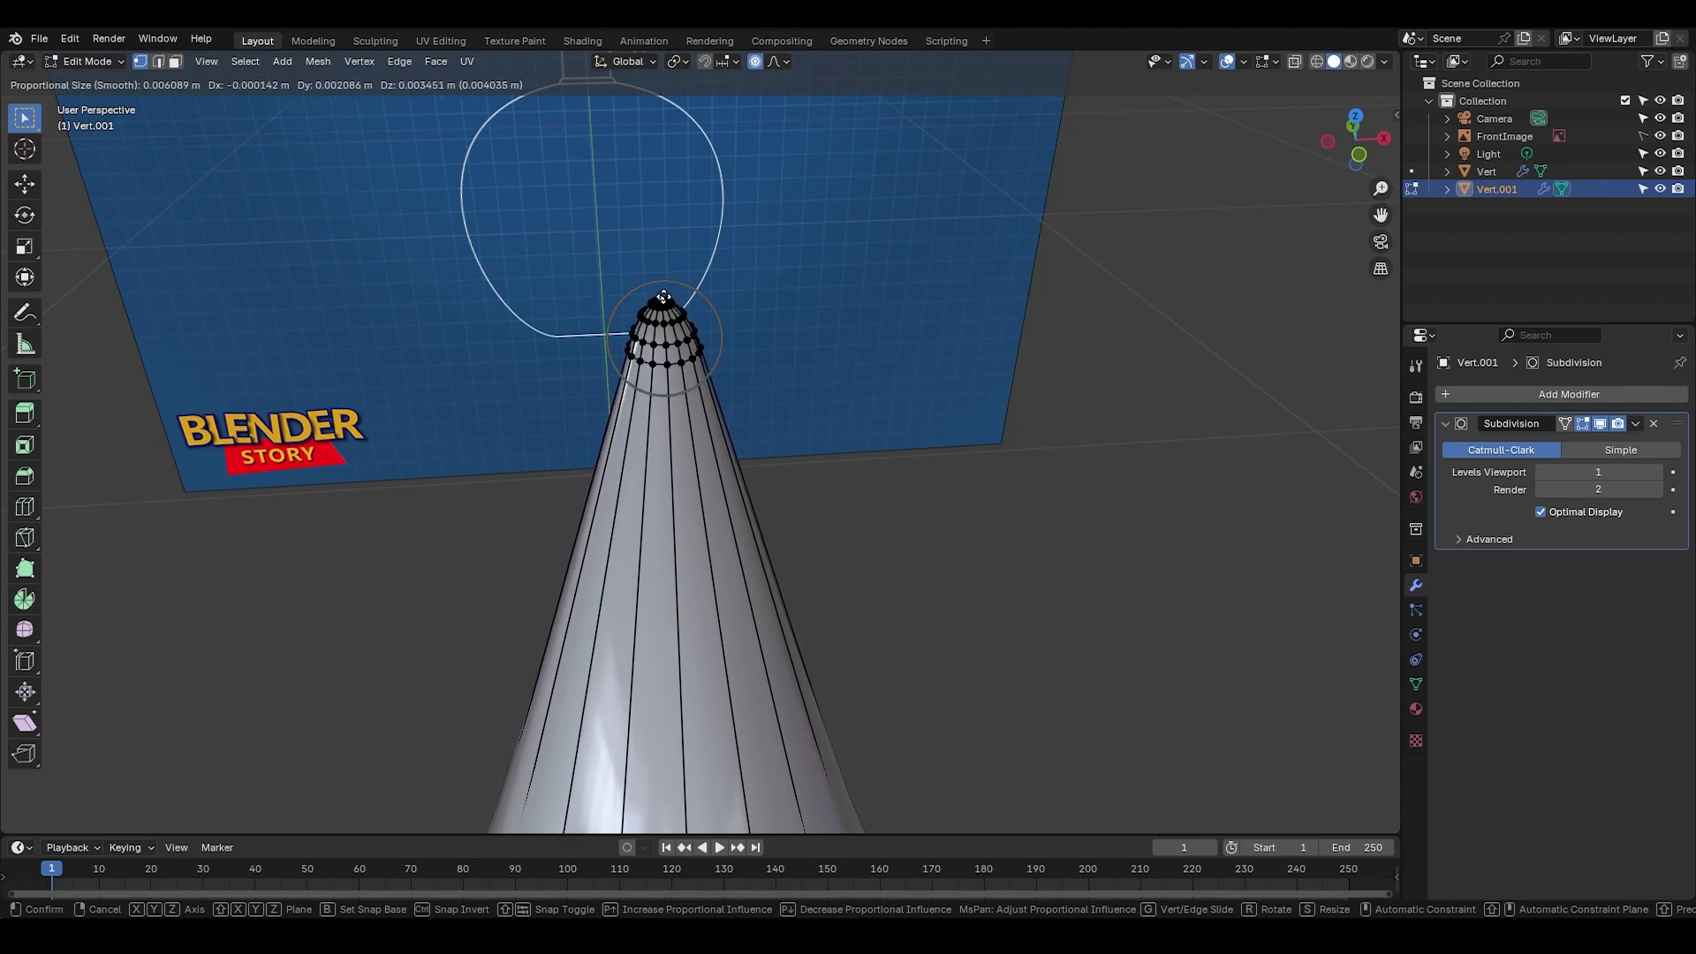
pyautogui.press('z')
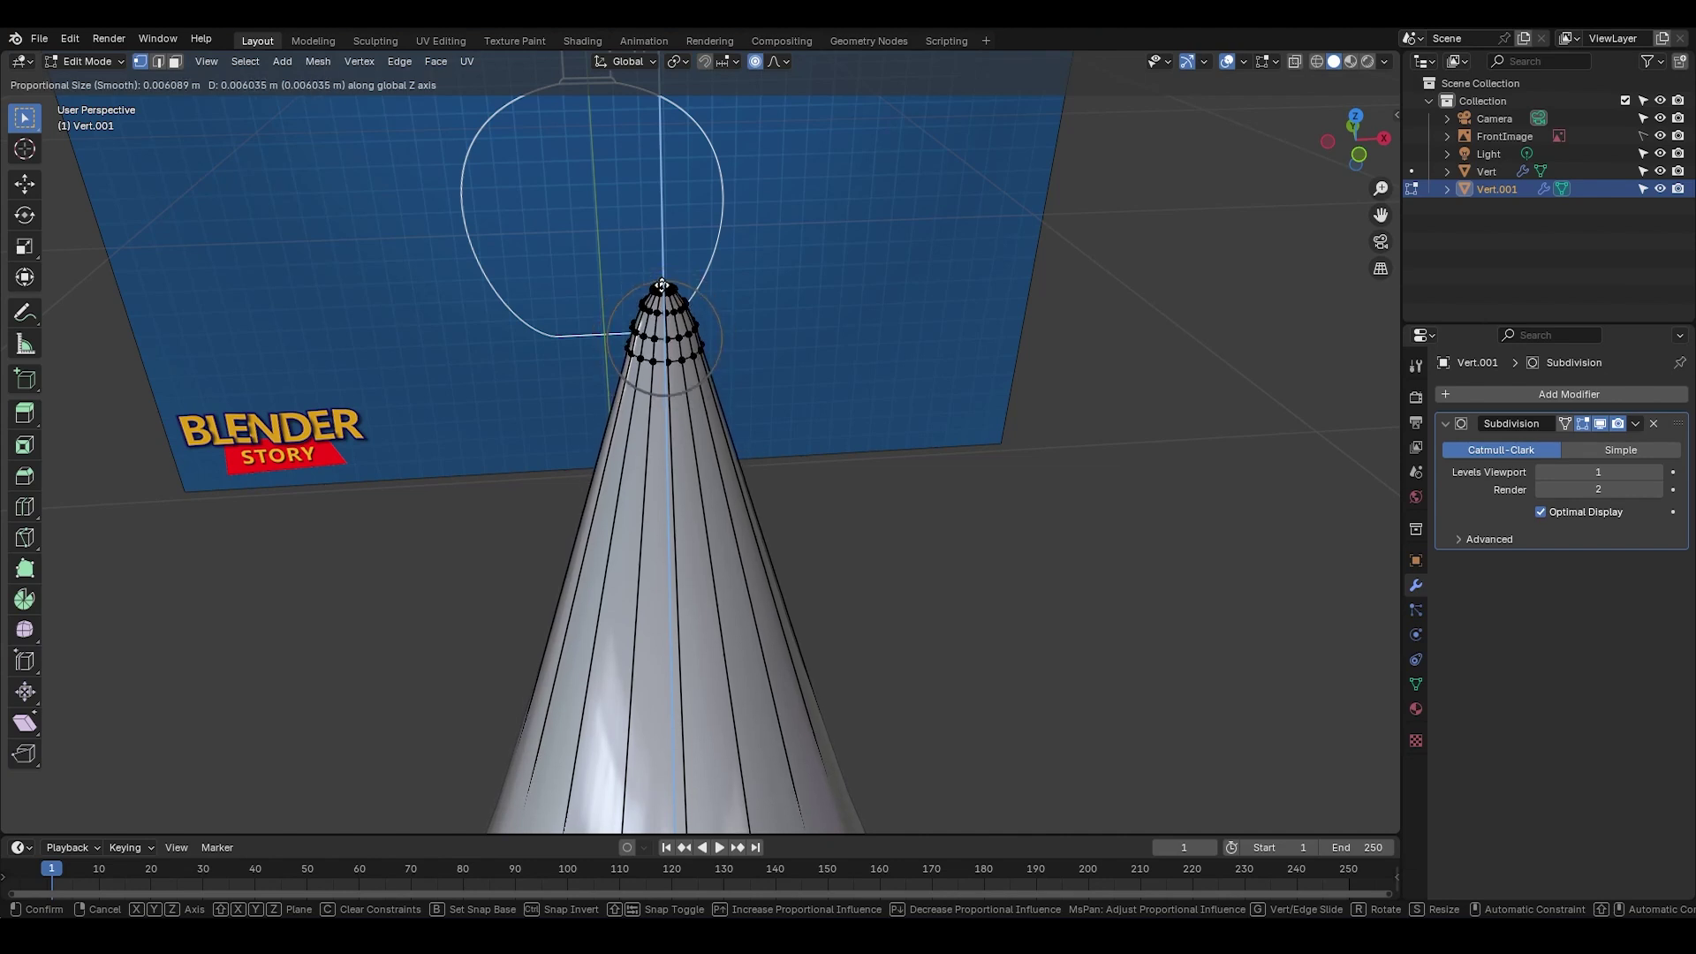
pyautogui.click(661, 285)
pyautogui.press('Tab')
pyautogui.moveTo(685, 327); pyautogui.dragTo(671, 361, button='middle')
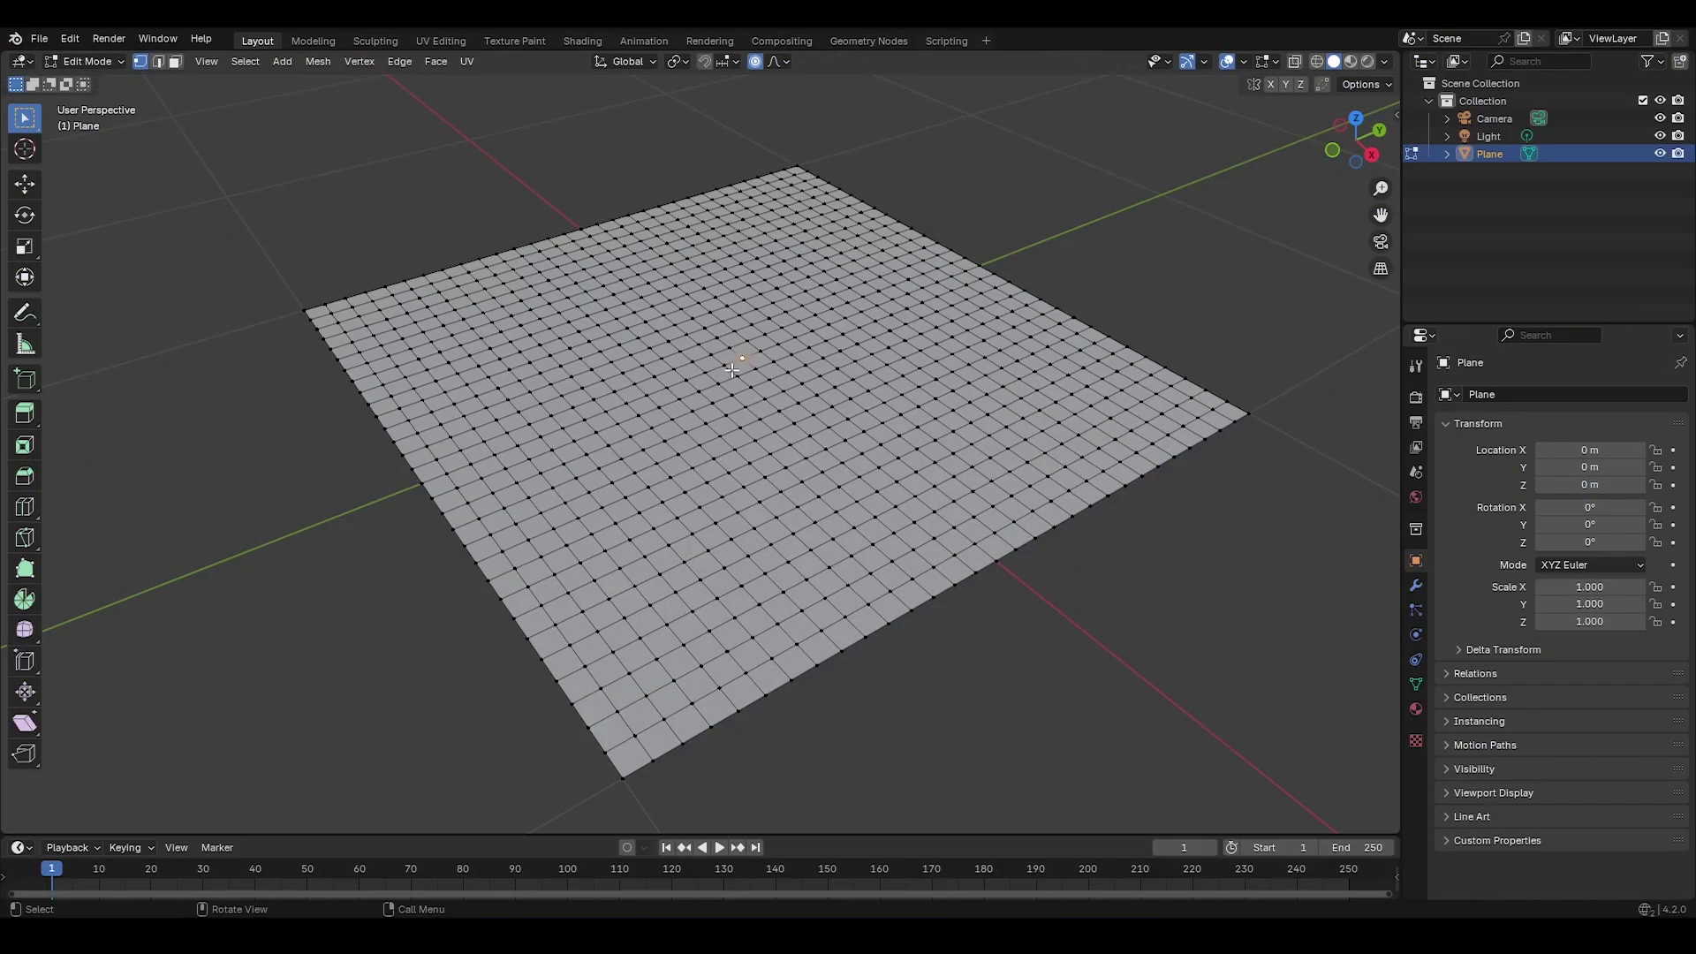
# Step: Test-lift the plane's centre vertex on Z at 0.564 m radius, cancel it, then show falloff shapes
pyautogui.press('g')
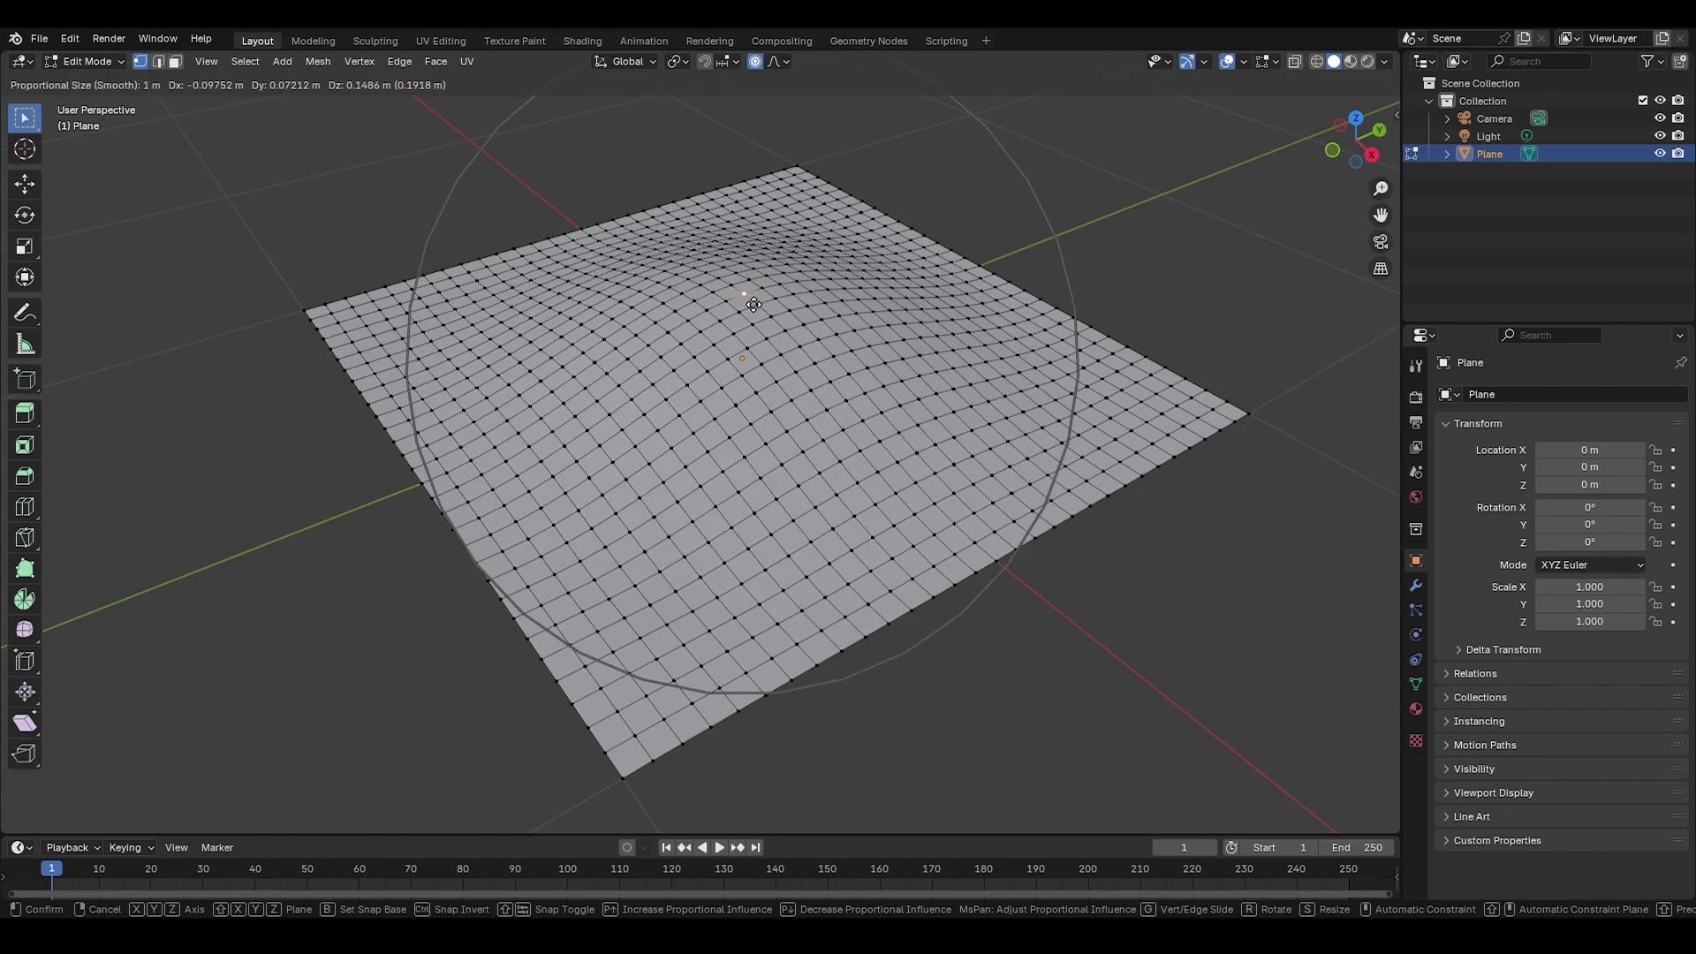
pyautogui.press('z')
pyautogui.scroll(-3, 754, 283)
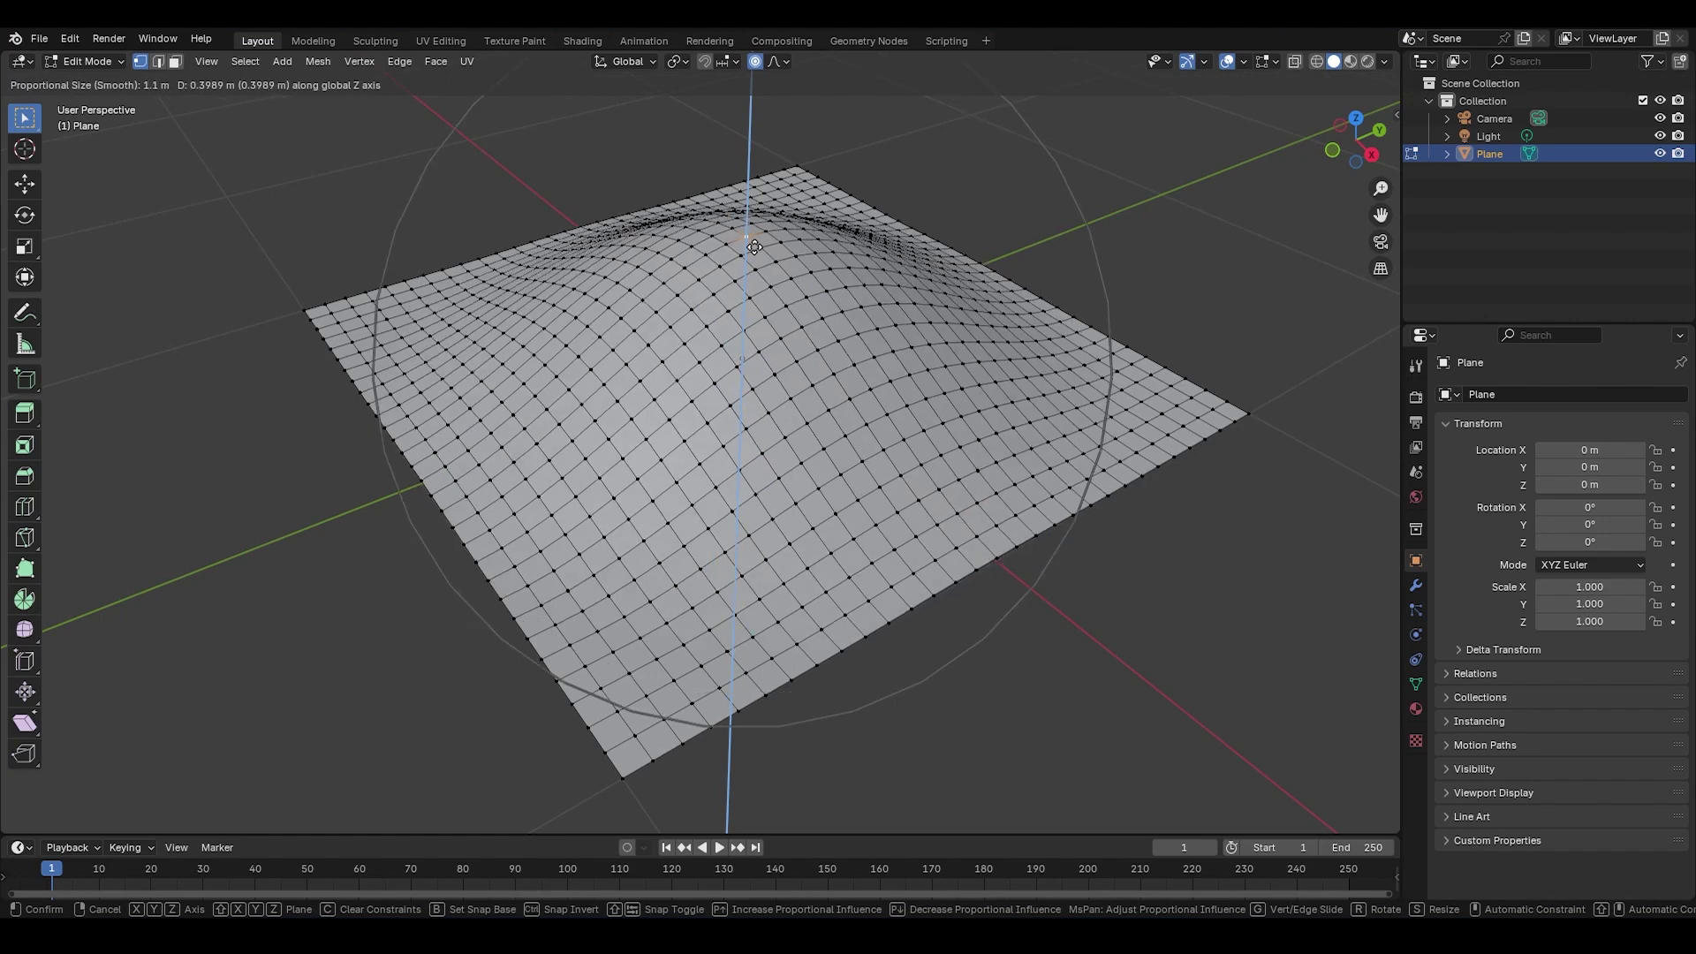
pyautogui.scroll(13, 754, 248)
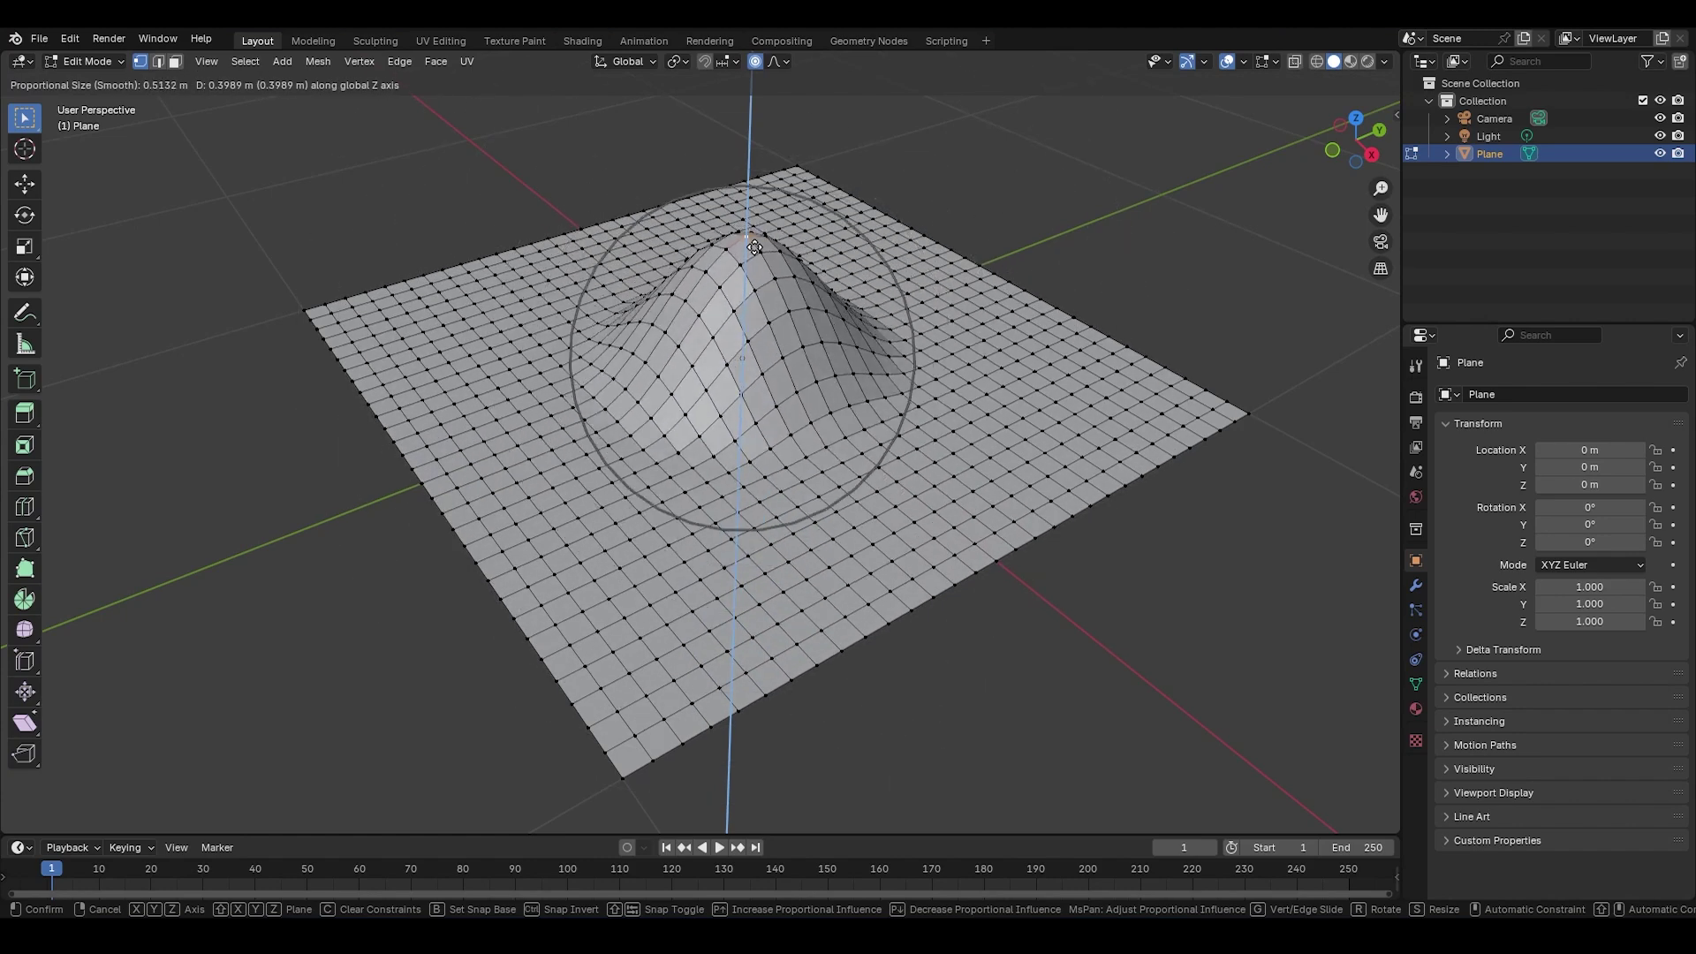
pyautogui.scroll(-9, 755, 248)
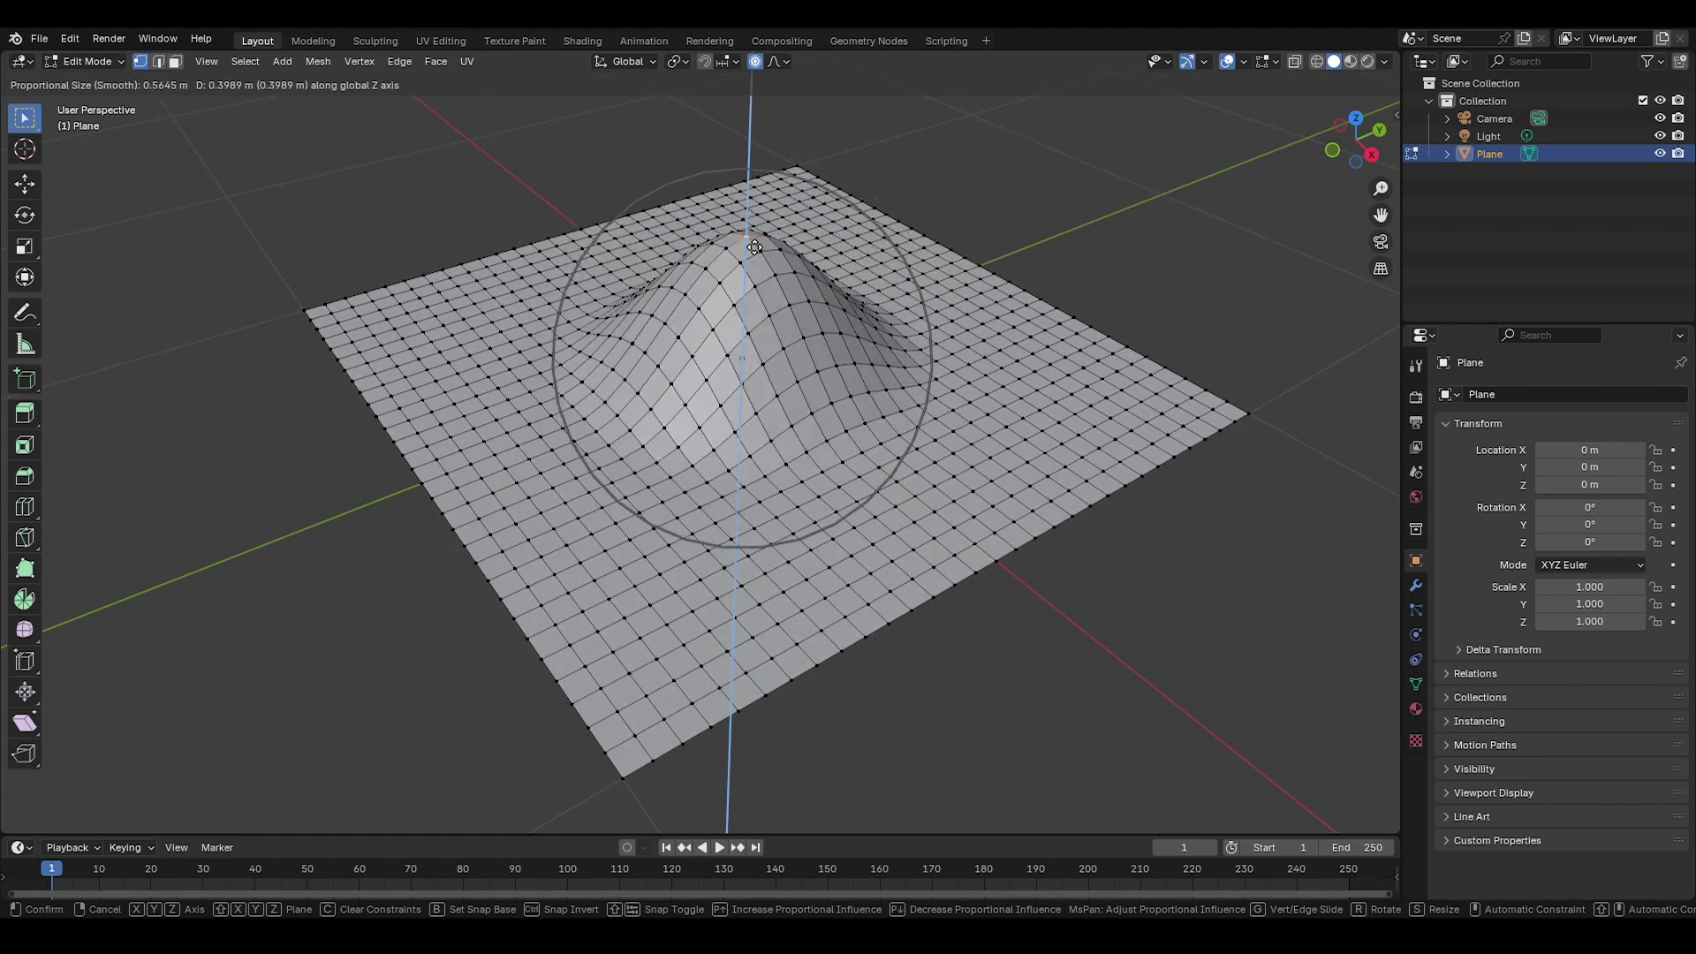
pyautogui.scroll(5, 754, 248)
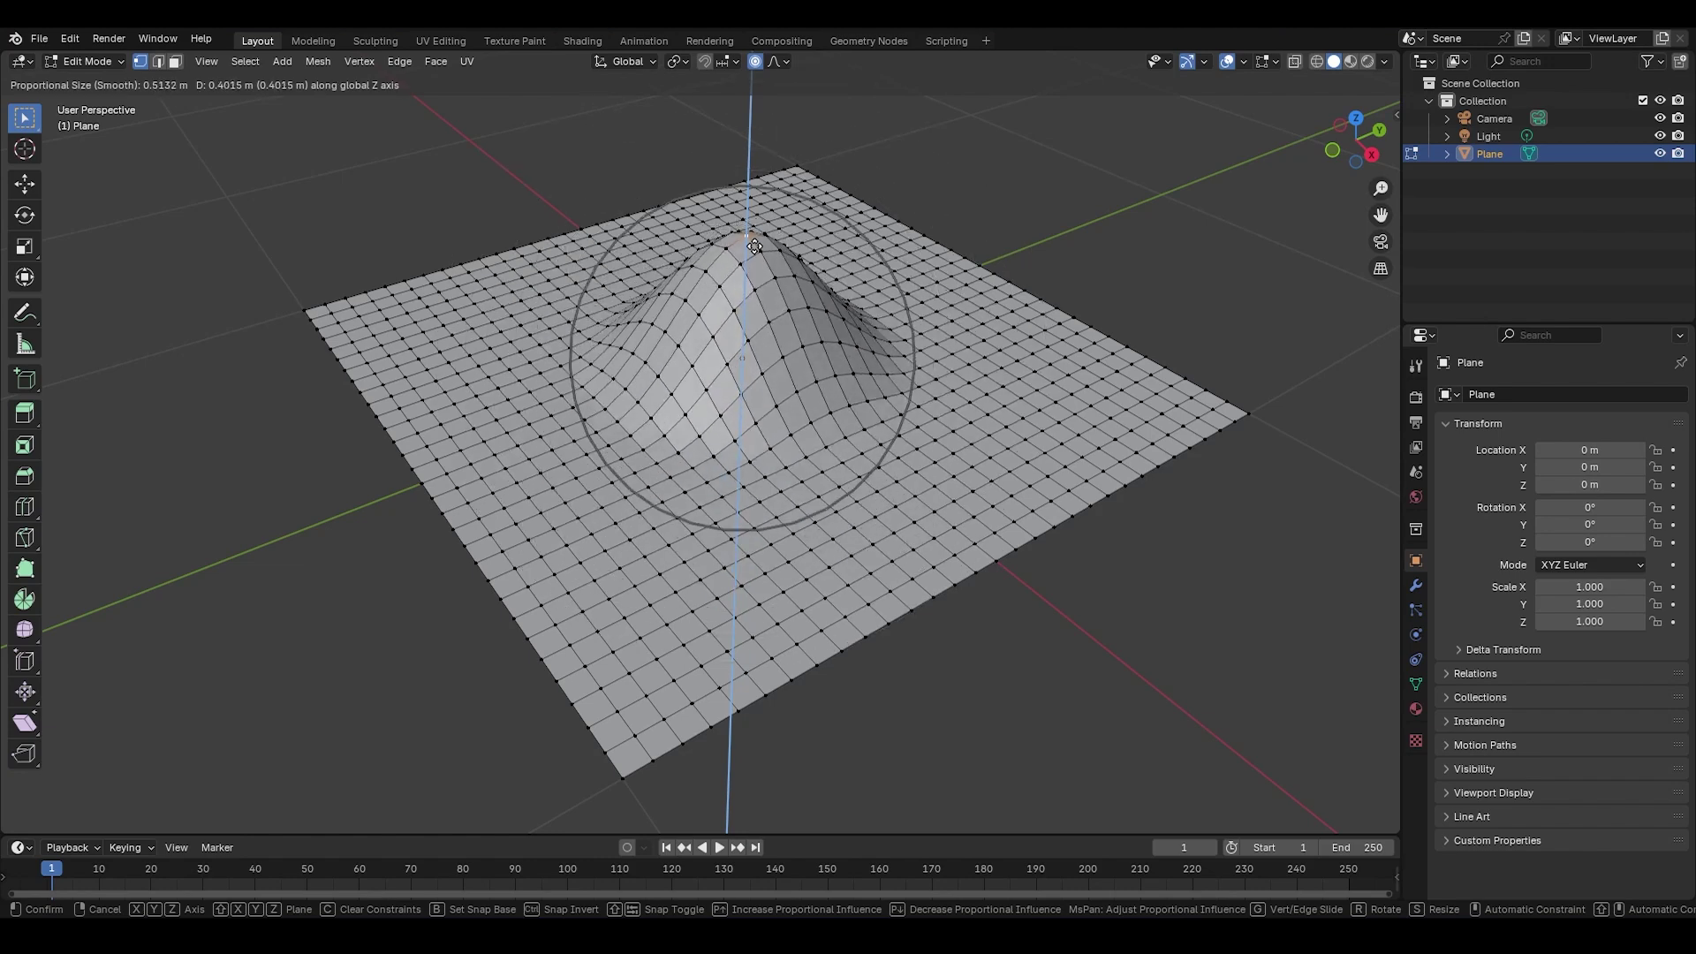
pyautogui.rightClick(754, 247)
pyautogui.click(777, 61)
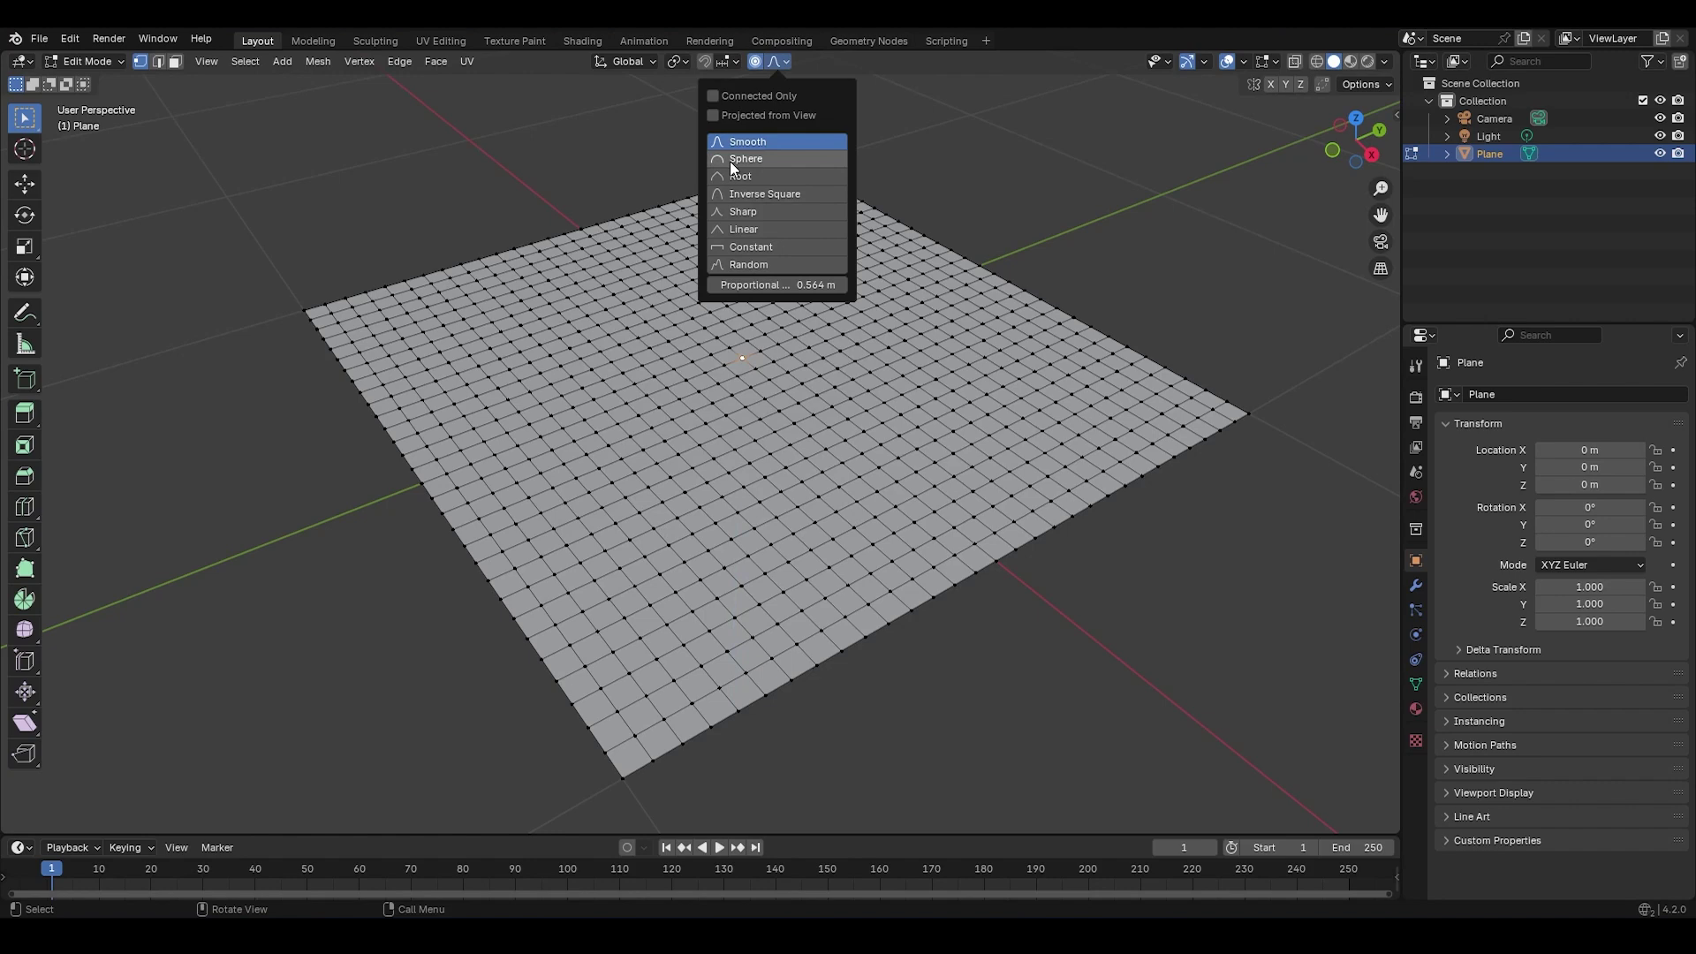
# Step: Raise the centre vertex on Z in side view, cycling falloff through Root, Sharp, Constant, Random
pyautogui.press('KP_3')
pyautogui.press('g')
pyautogui.press('z')
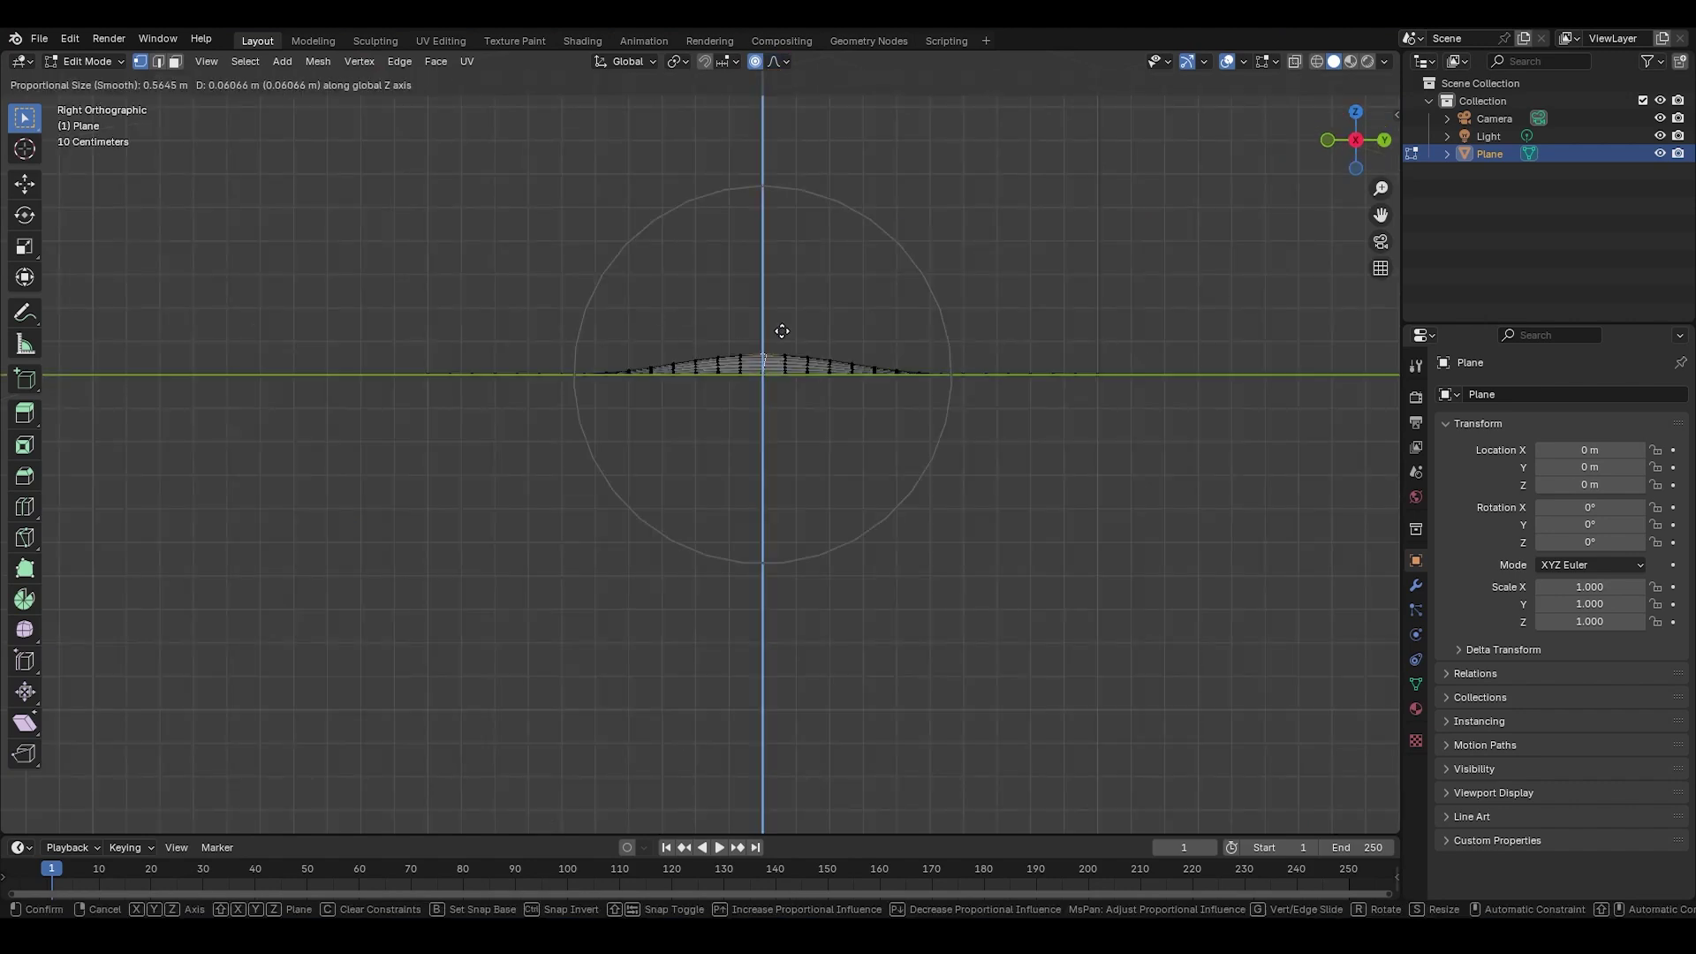
pyautogui.hotkey('shift', 'o')
pyautogui.hotkey('shift', 'o')
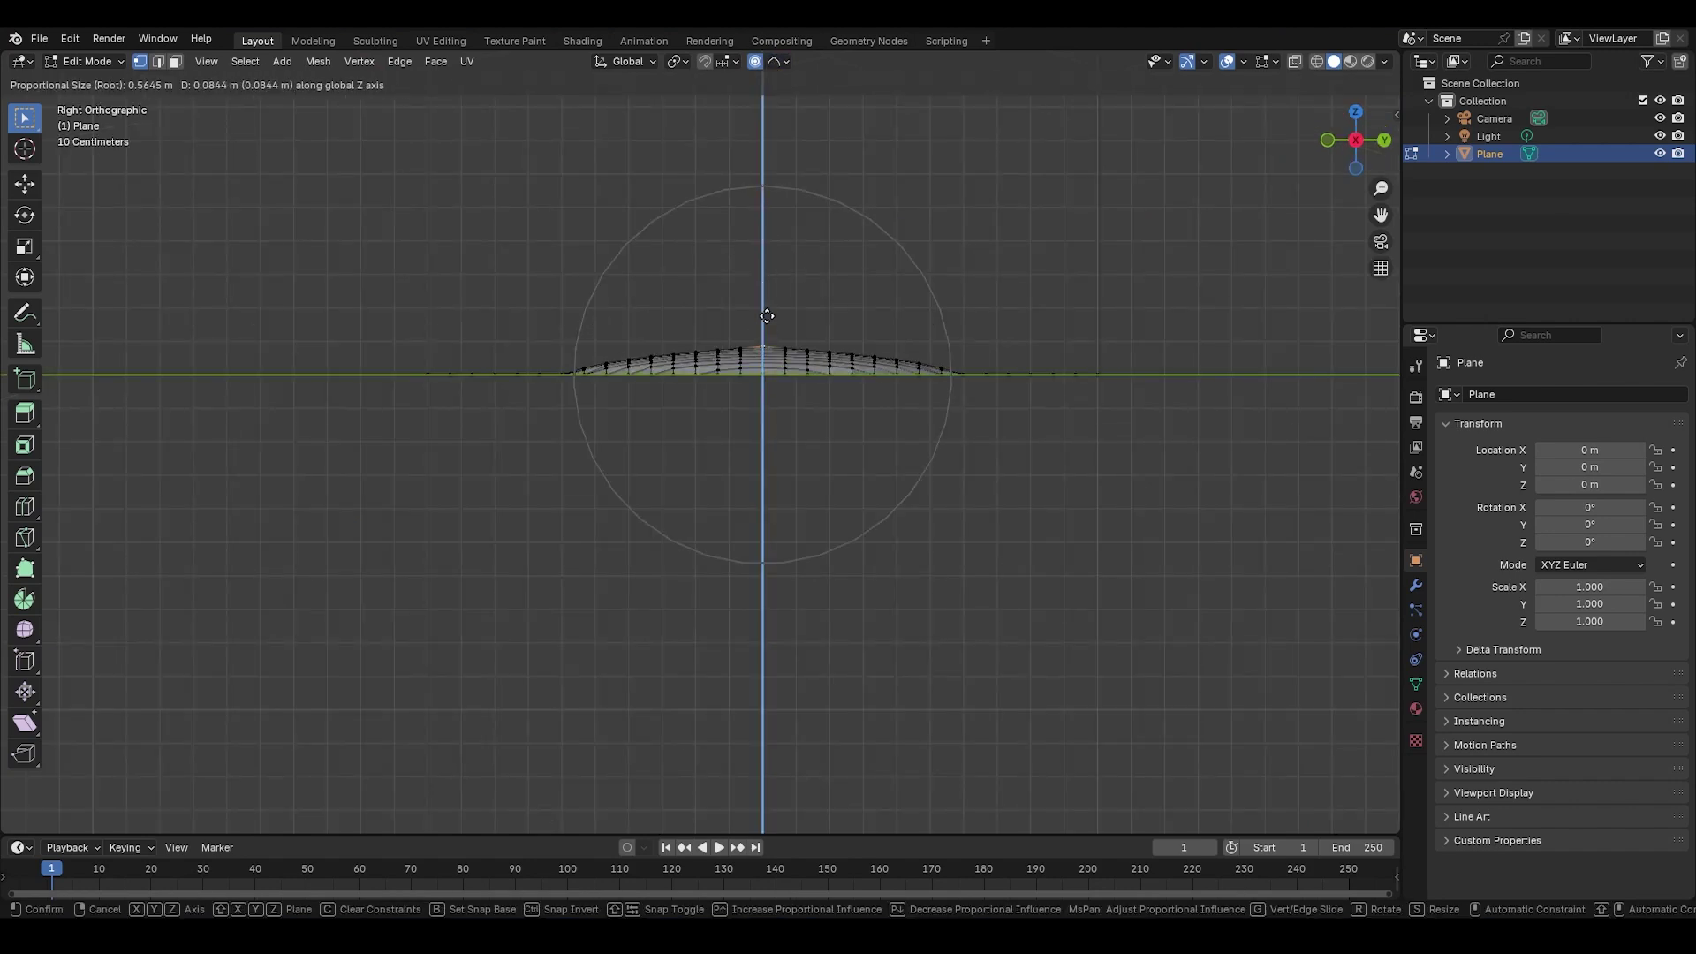
pyautogui.hotkey('shift', 'o')
pyautogui.hotkey('shift', 'o')
pyautogui.hotkey('shift', 'o')
pyautogui.hotkey('shift', 'o')
pyautogui.hotkey('shift', 'o')
pyautogui.hotkey('shift', 'o')
pyautogui.hotkey('shift', 'o')
pyautogui.hotkey('shift', 'o')
pyautogui.hotkey('shift', 'o')
pyautogui.hotkey('shift', 'o')
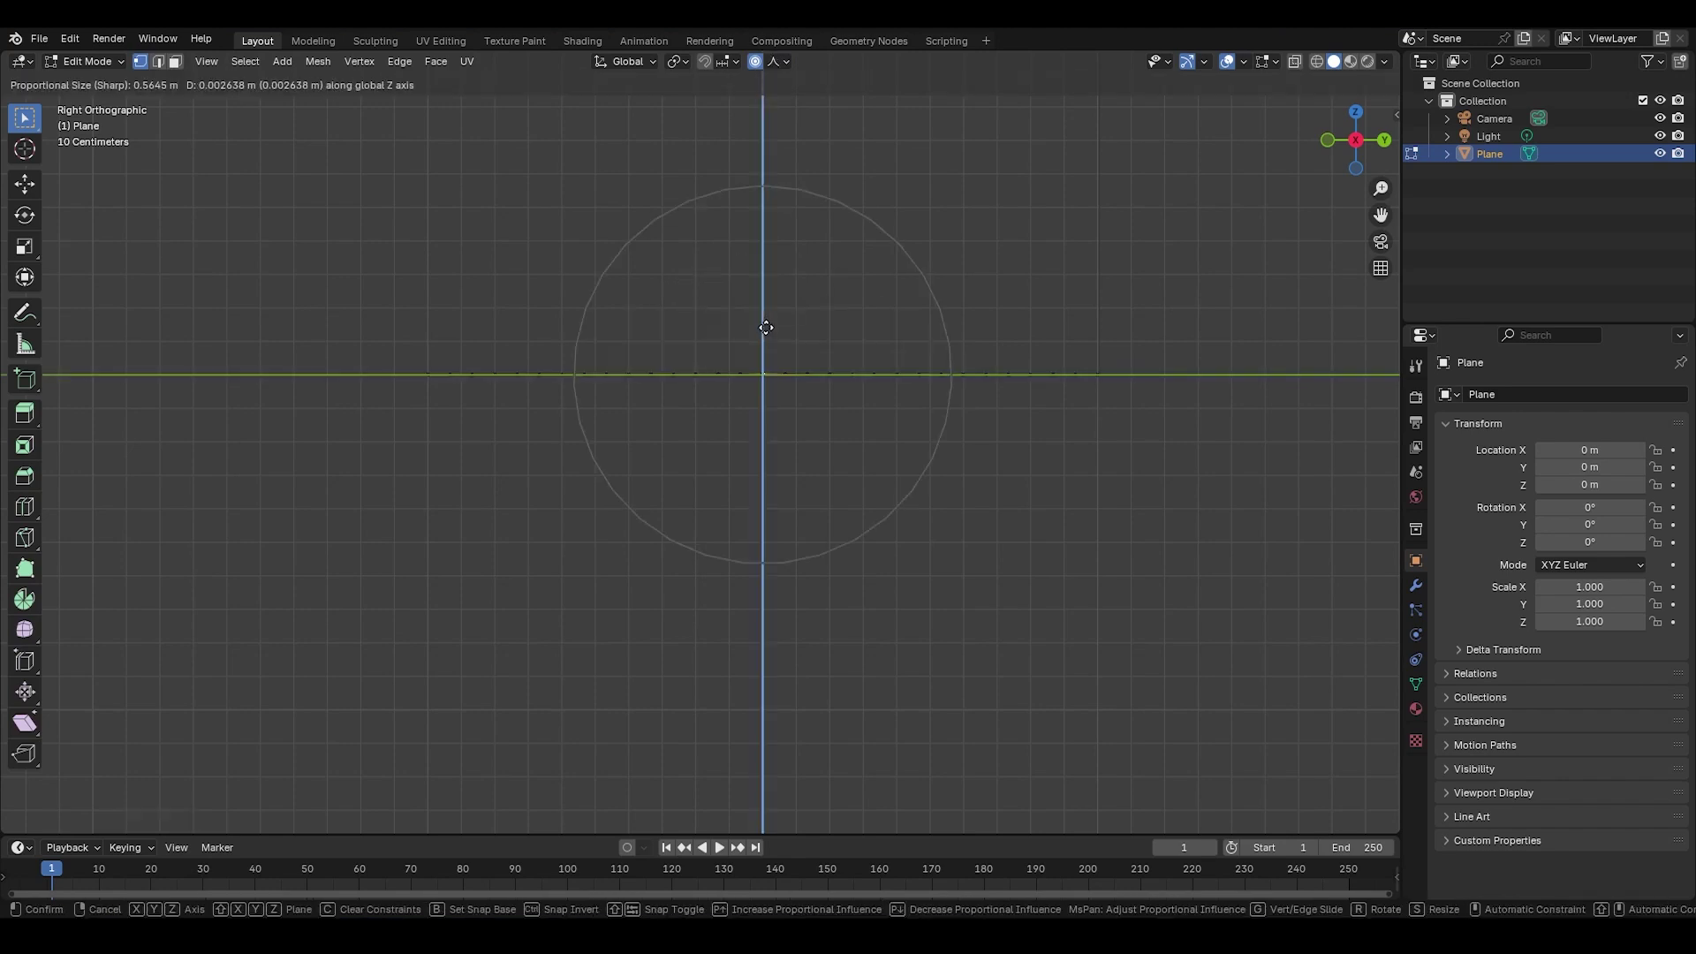
pyautogui.hotkey('shift', 'o')
pyautogui.hotkey('shift', 'o')
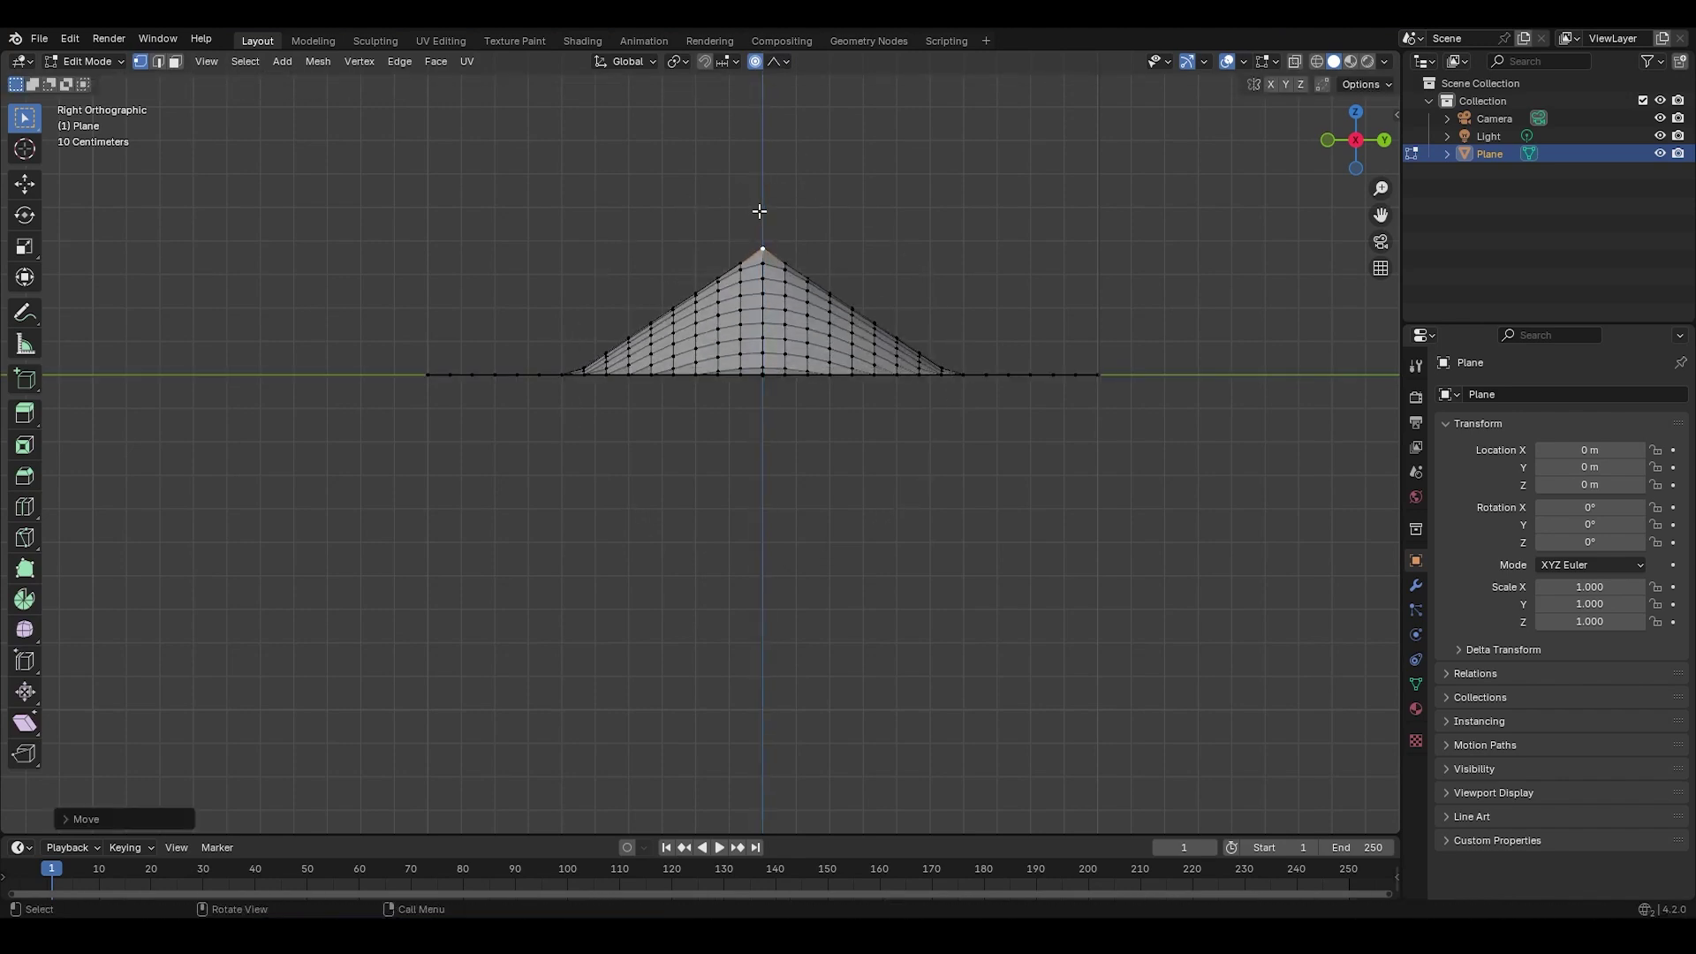
pyautogui.hotkey('shift', 'o')
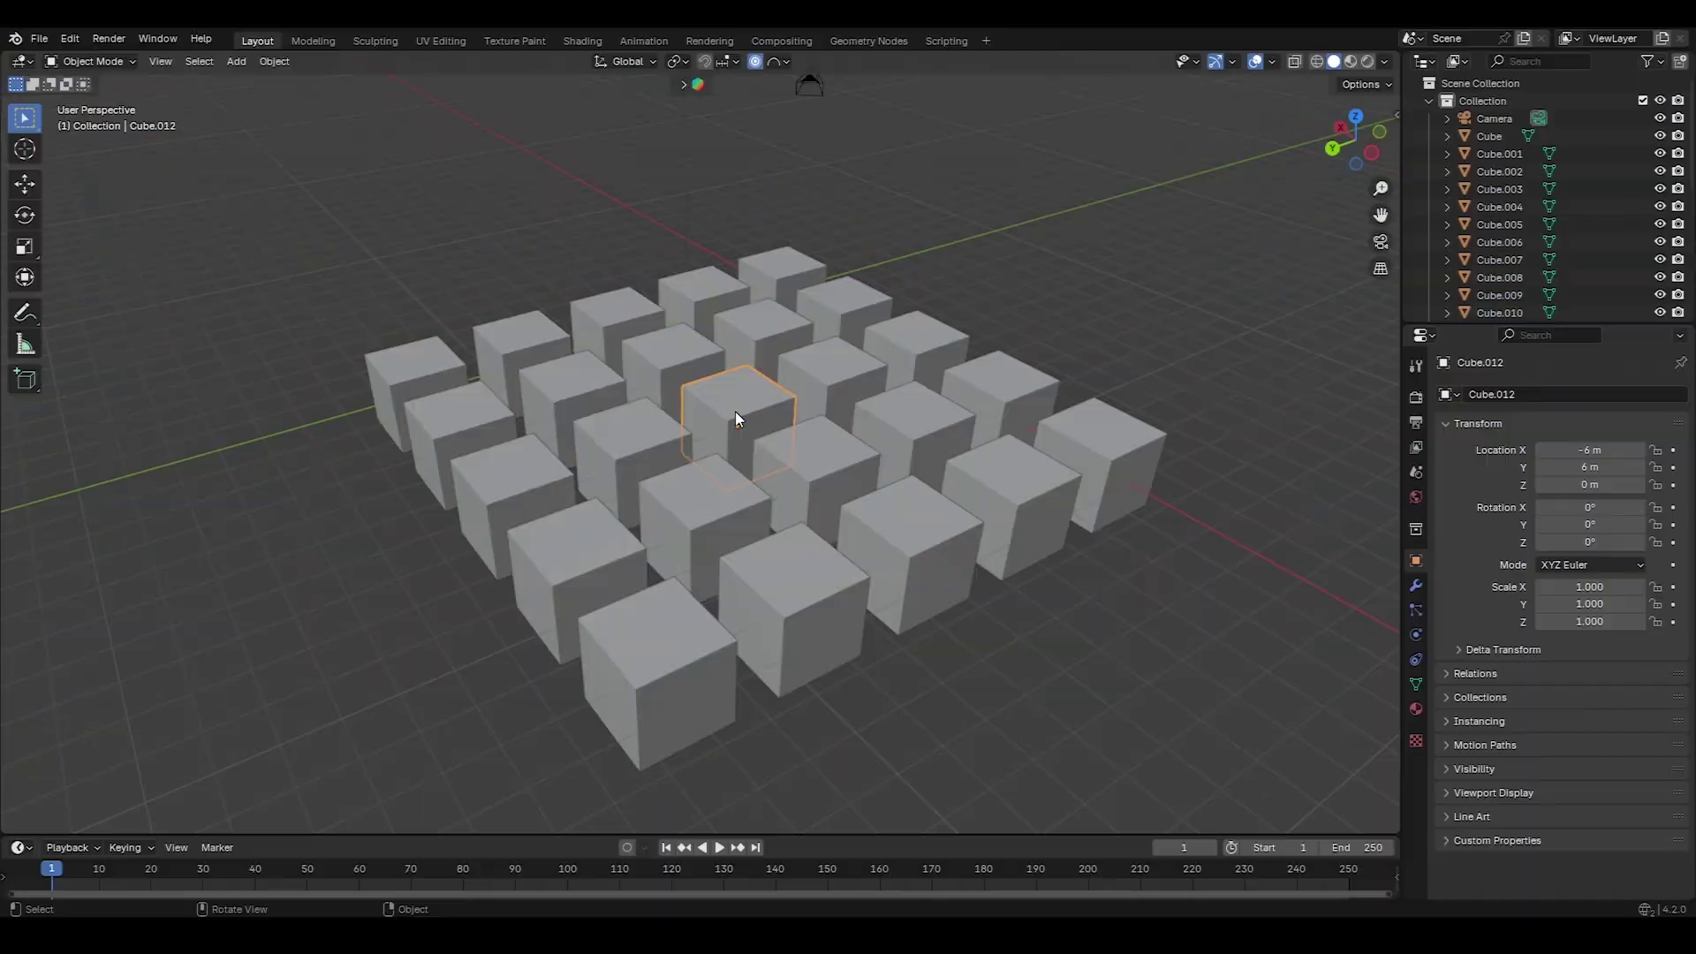
pyautogui.scroll(-1, 737, 424)
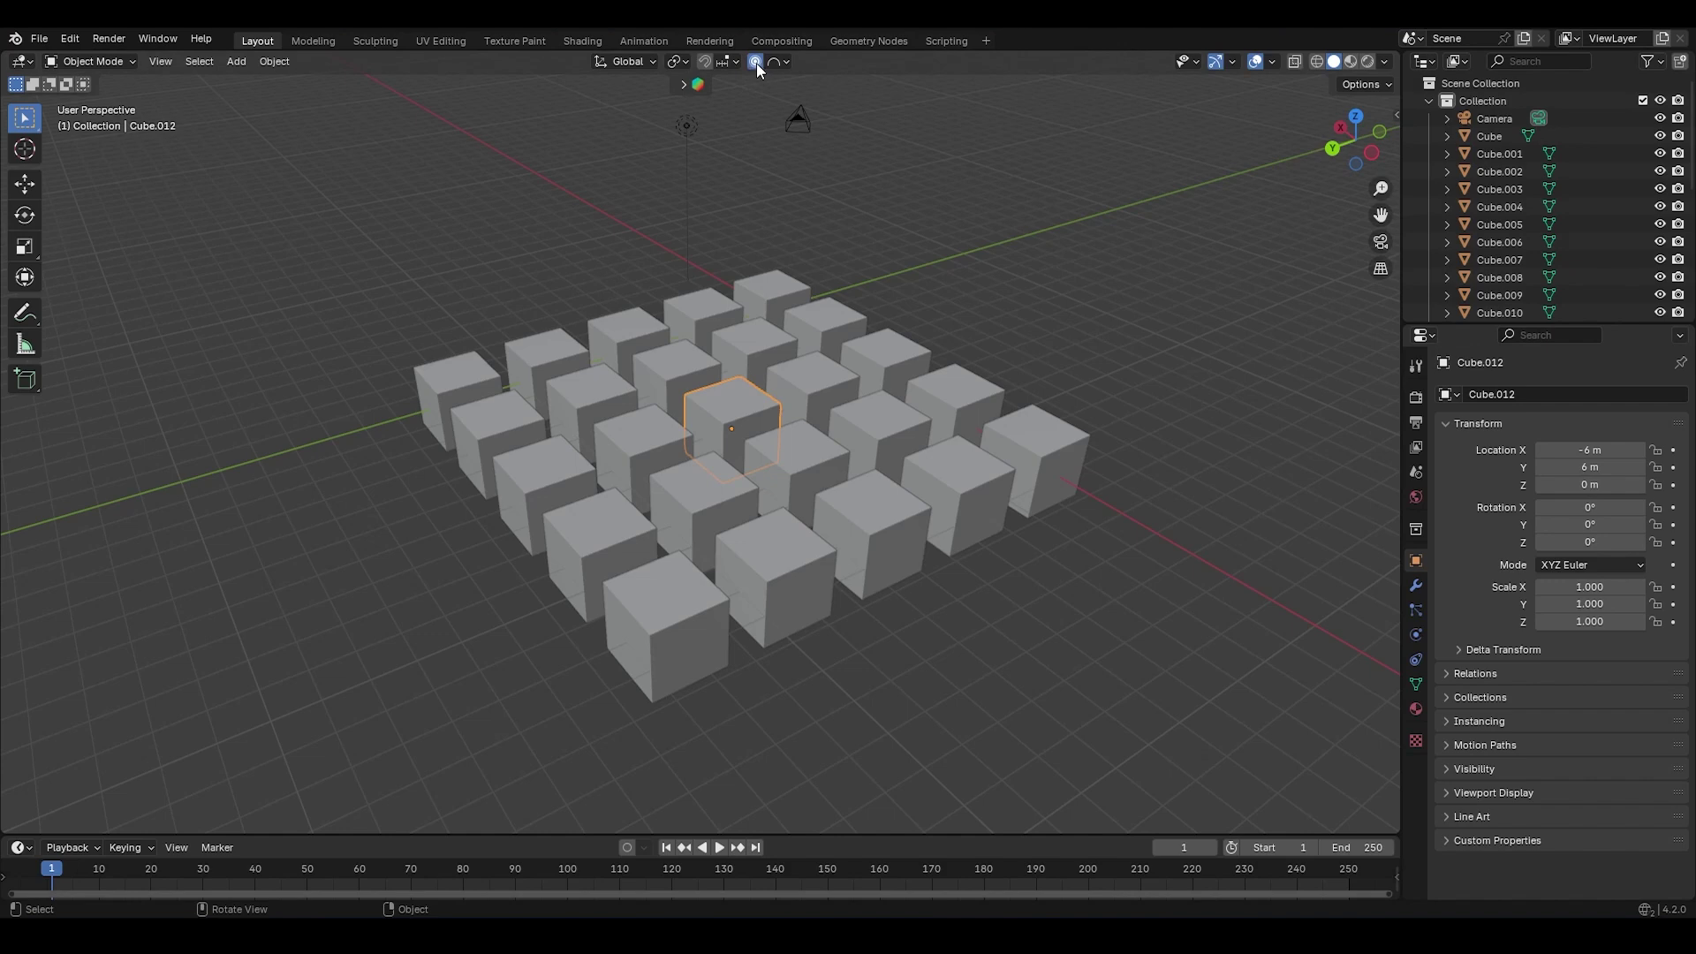
# Step: Lift Cube.012 to about 3.77 m in Z, sizing the influence so neighbouring cubes rise
pyautogui.press('g')
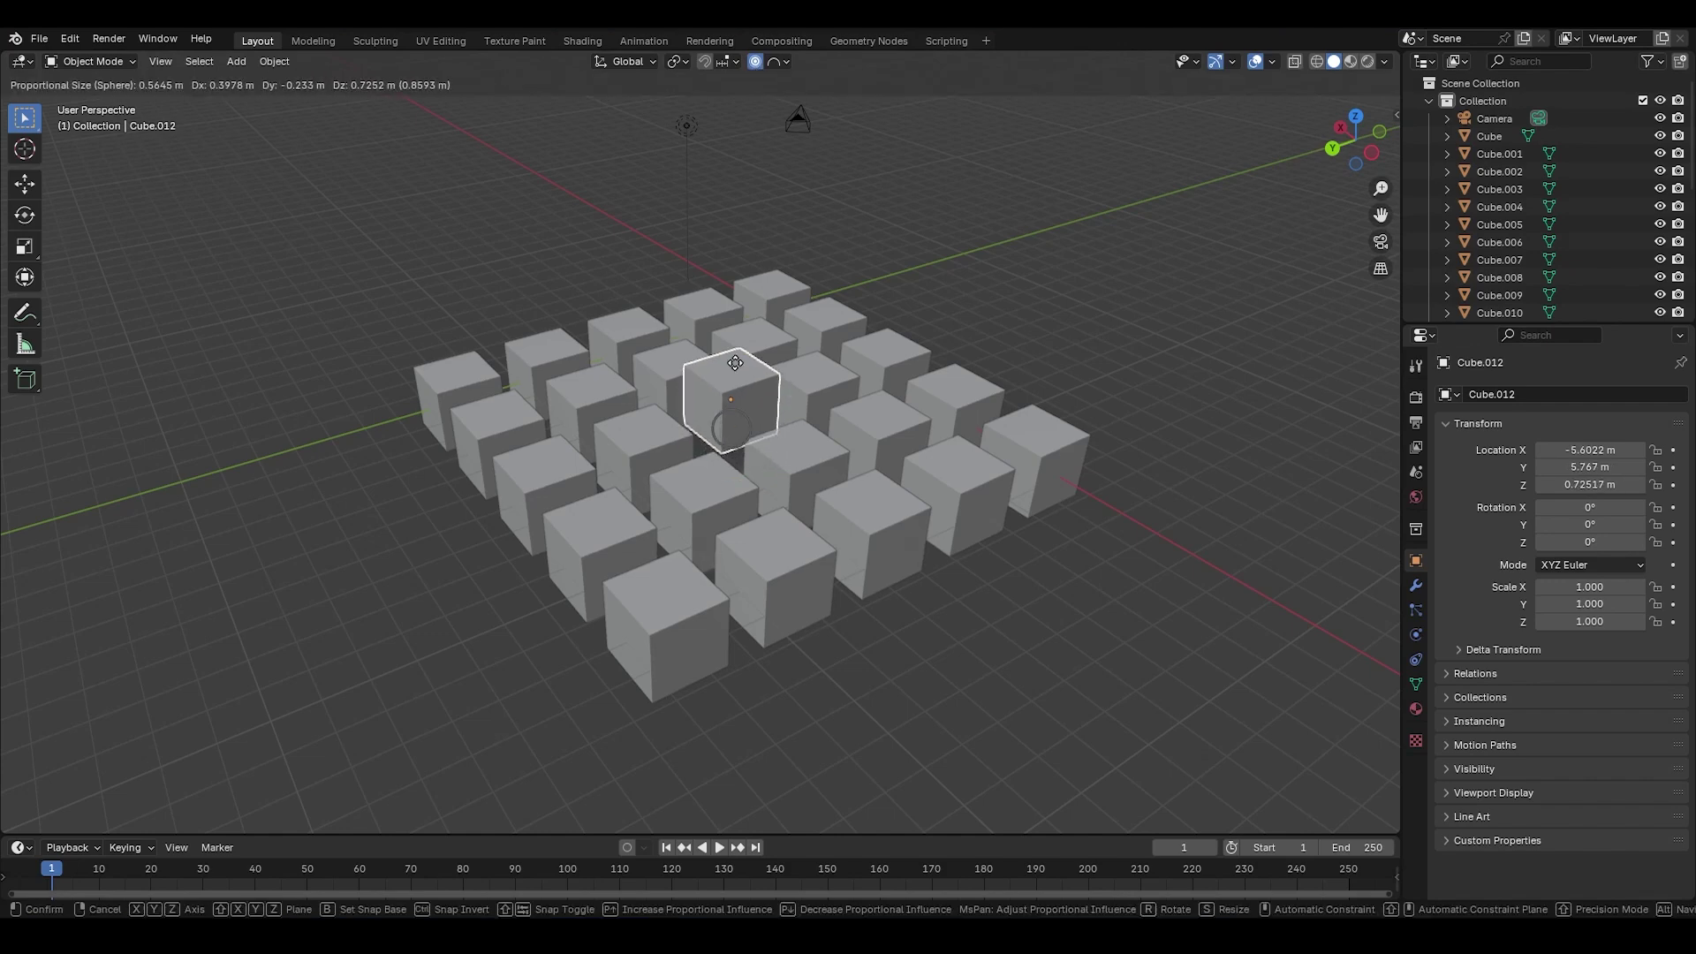
pyautogui.scroll(-17, 738, 358)
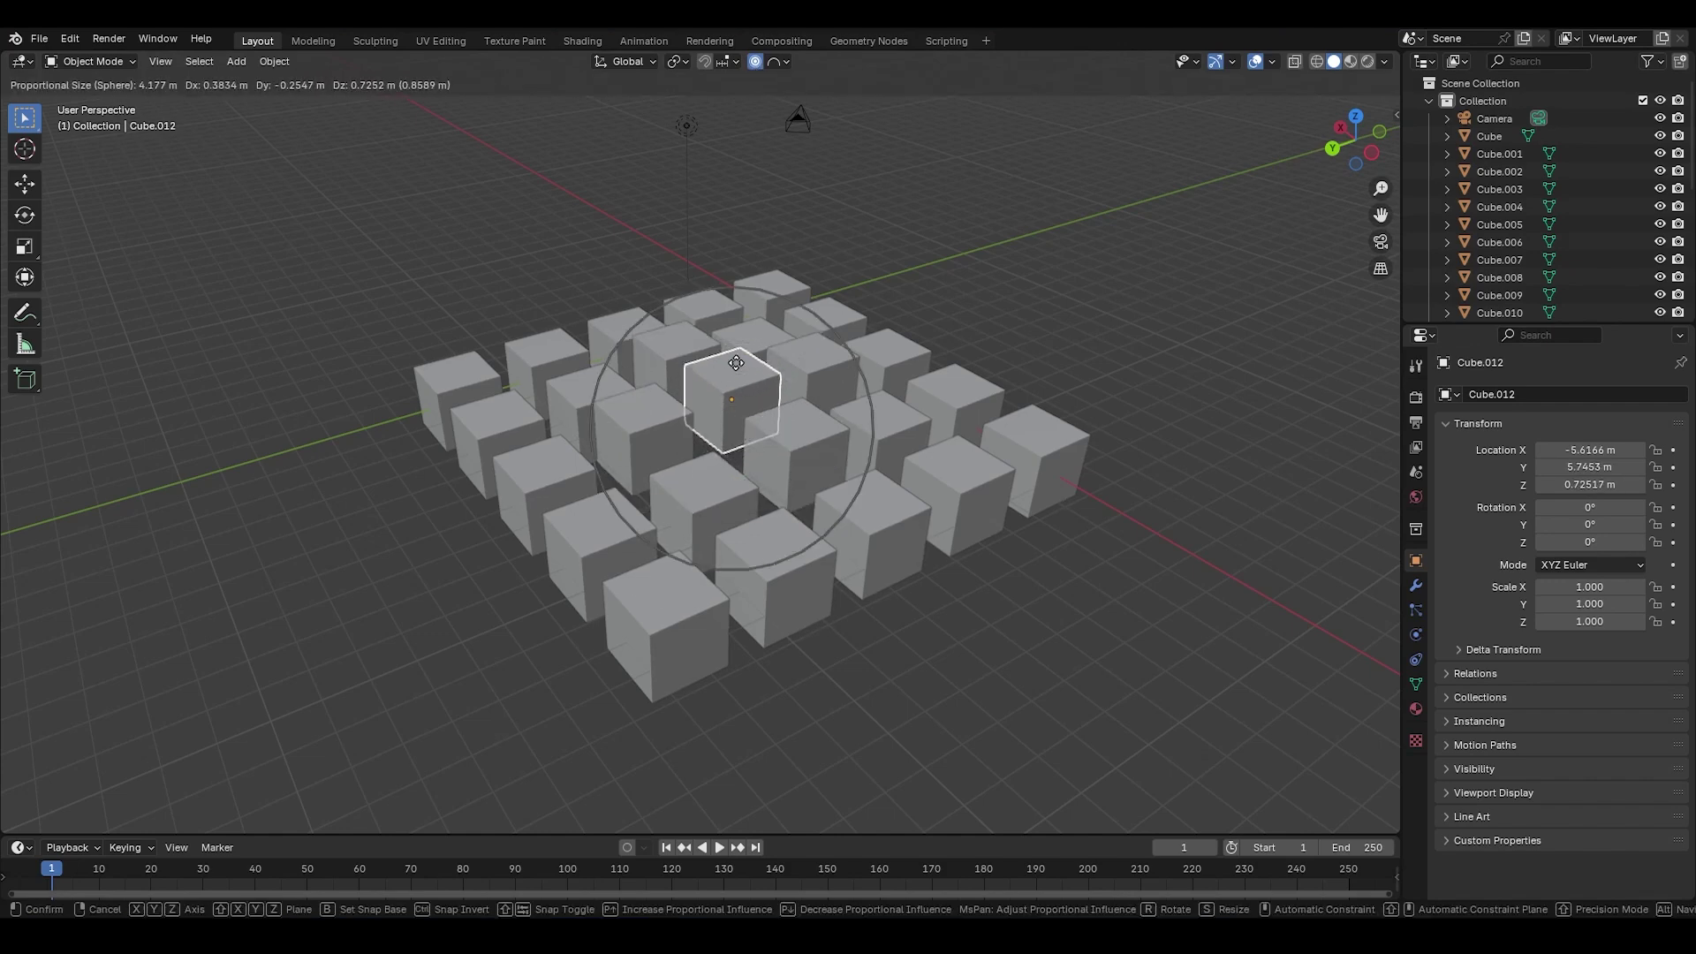
pyautogui.scroll(1, 739, 336)
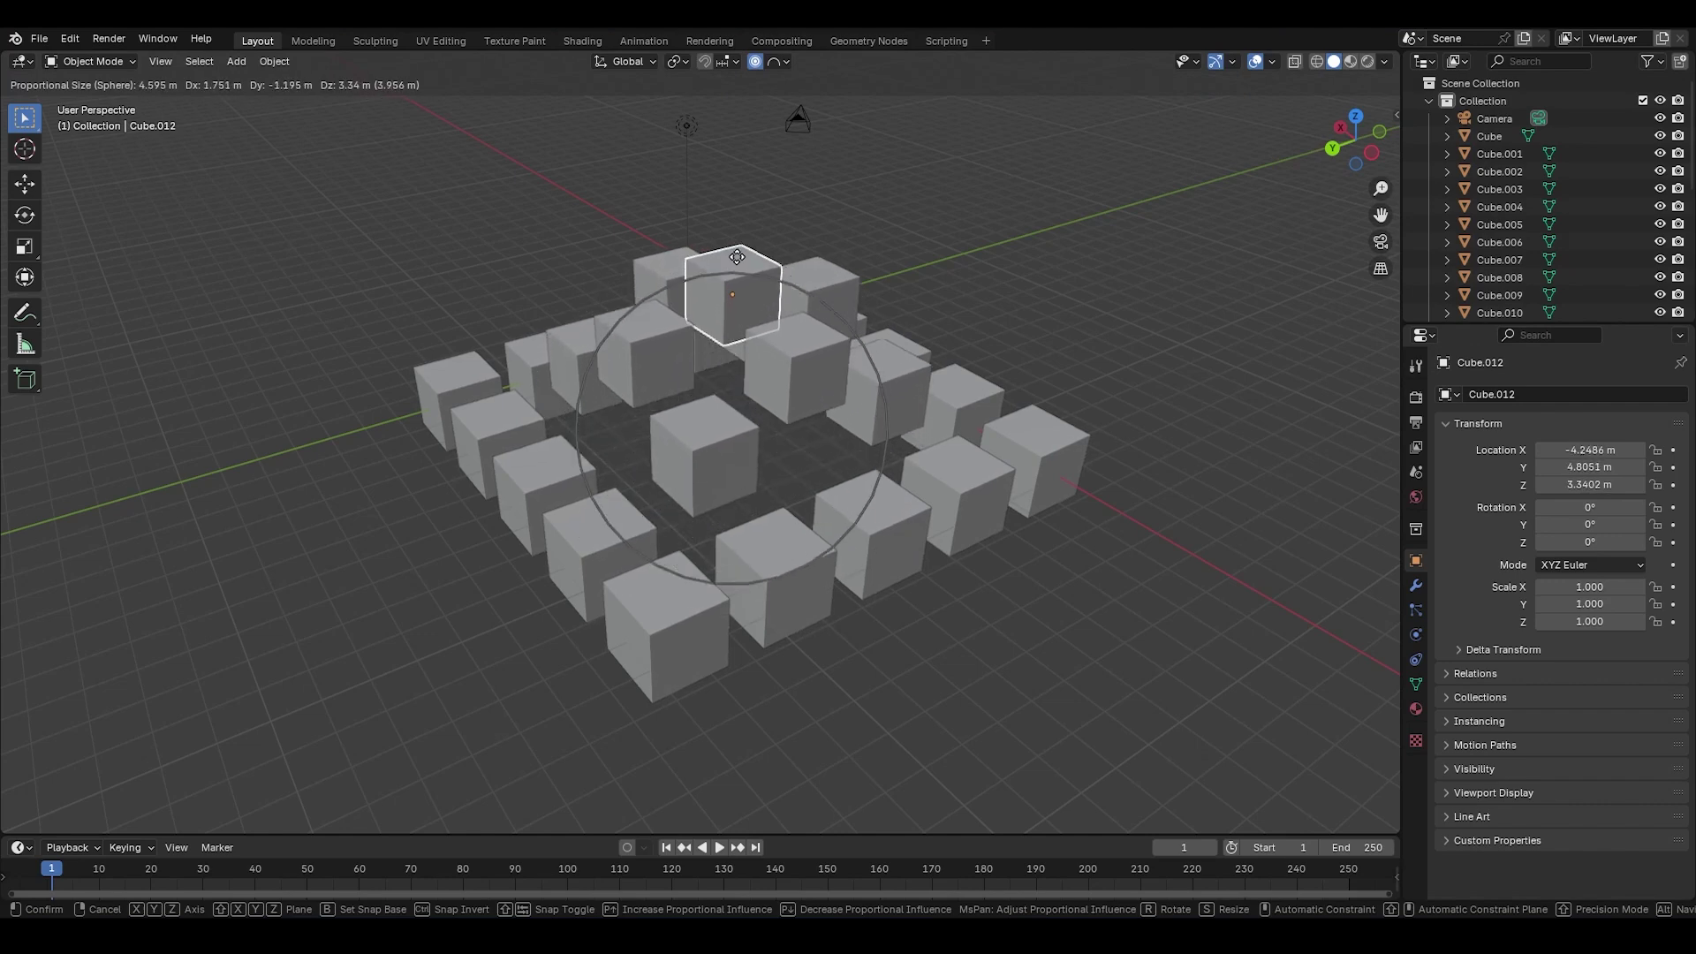
pyautogui.press('z')
pyautogui.scroll(-3, 734, 220)
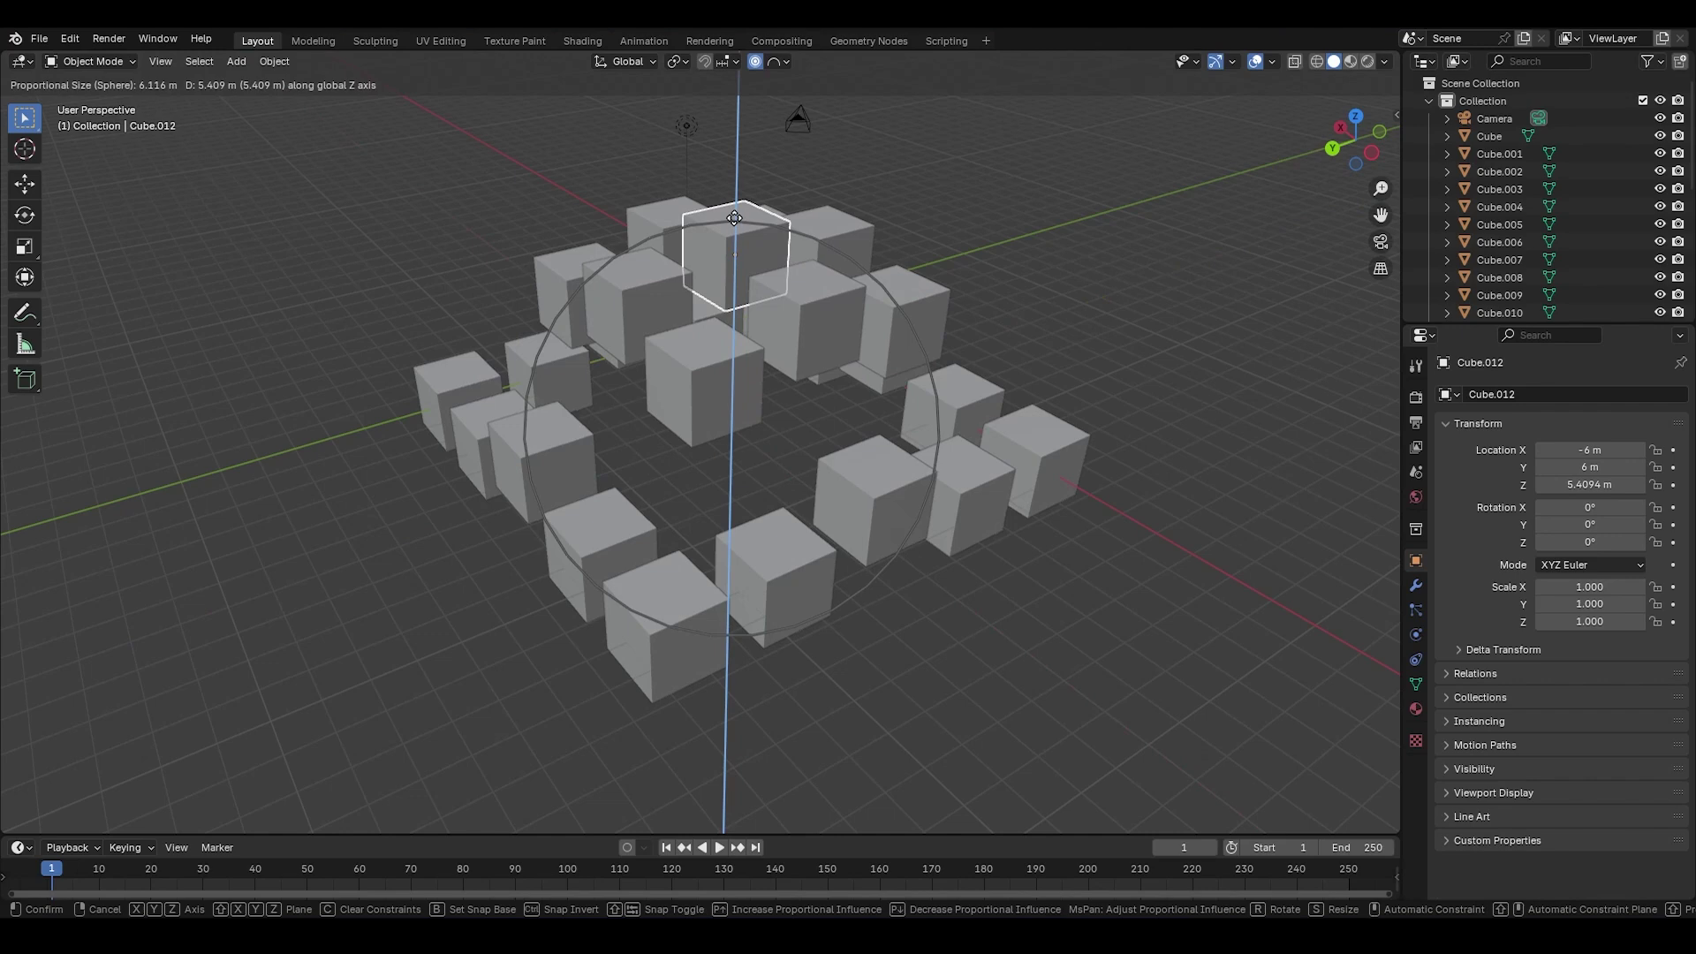
pyautogui.scroll(2, 734, 222)
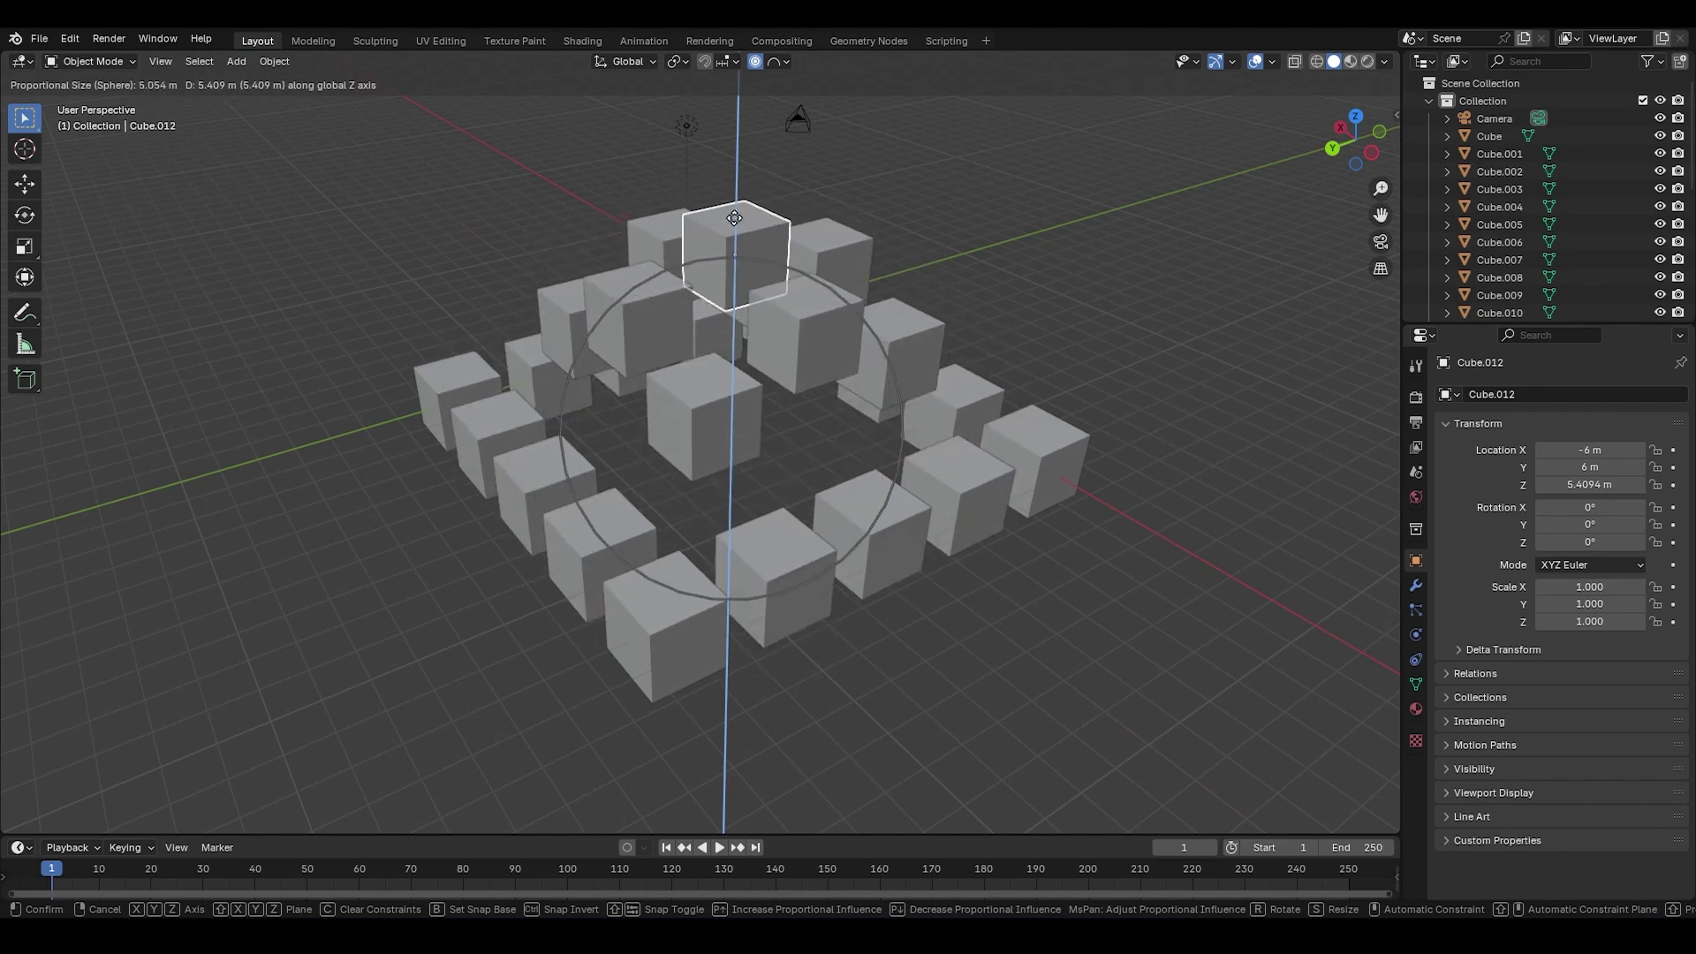
pyautogui.scroll(-3, 732, 274)
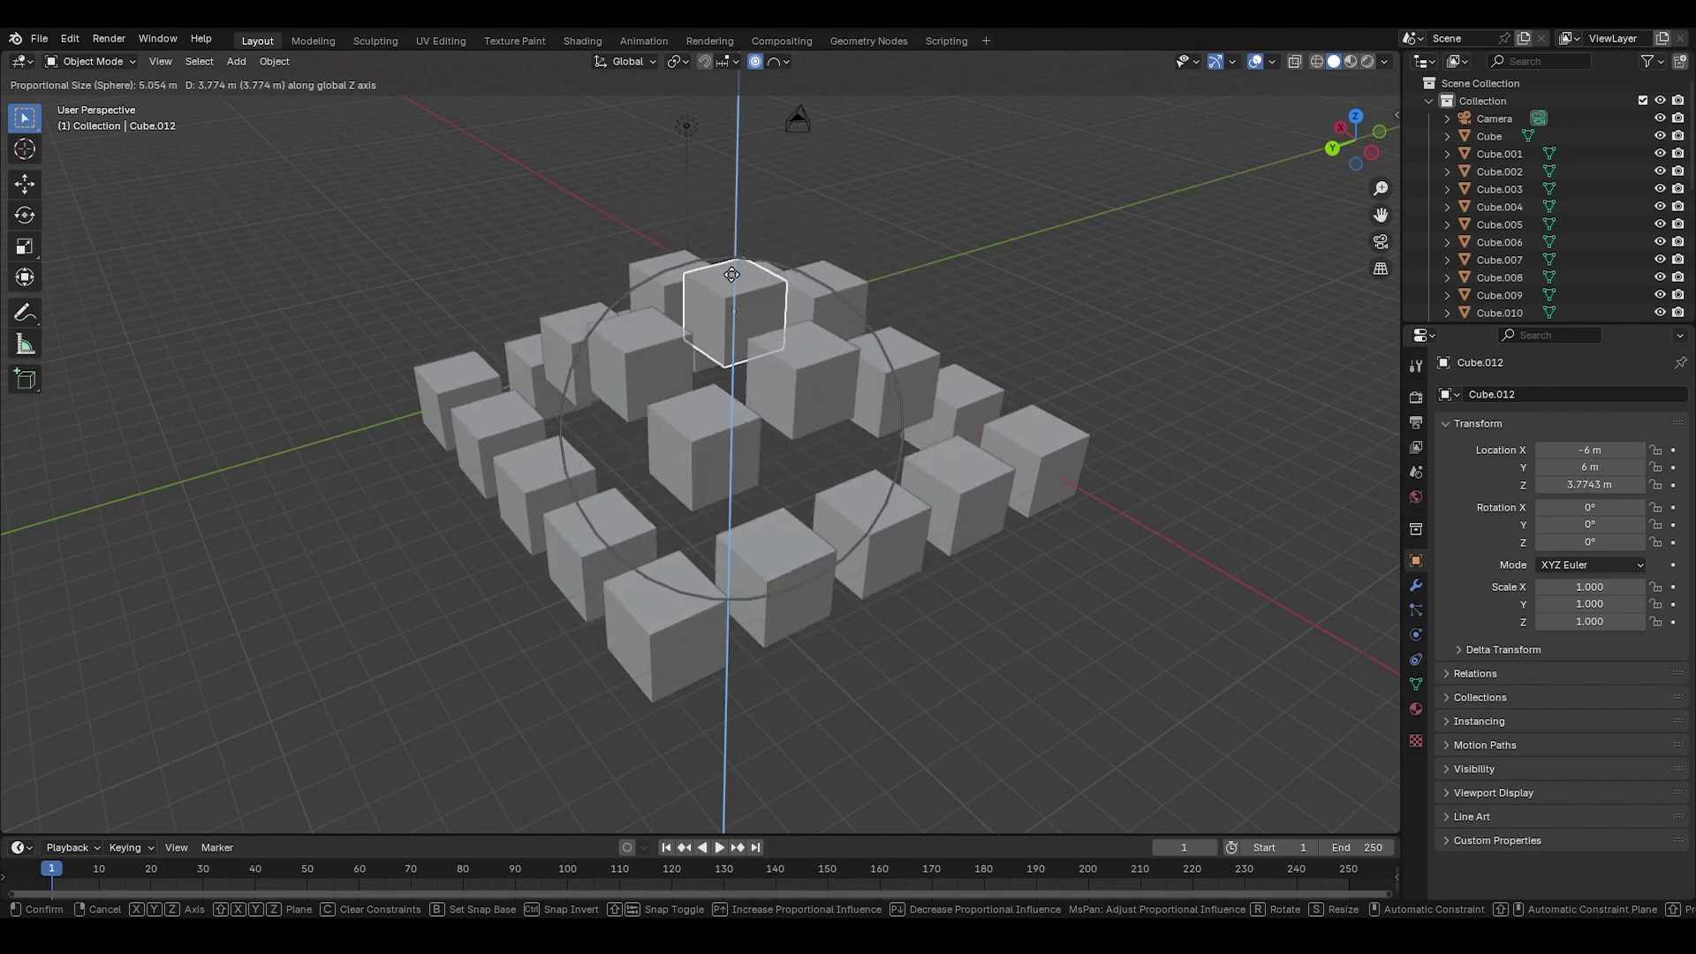
pyautogui.click(732, 274)
pyautogui.moveTo(914, 358); pyautogui.dragTo(899, 255, button='middle')
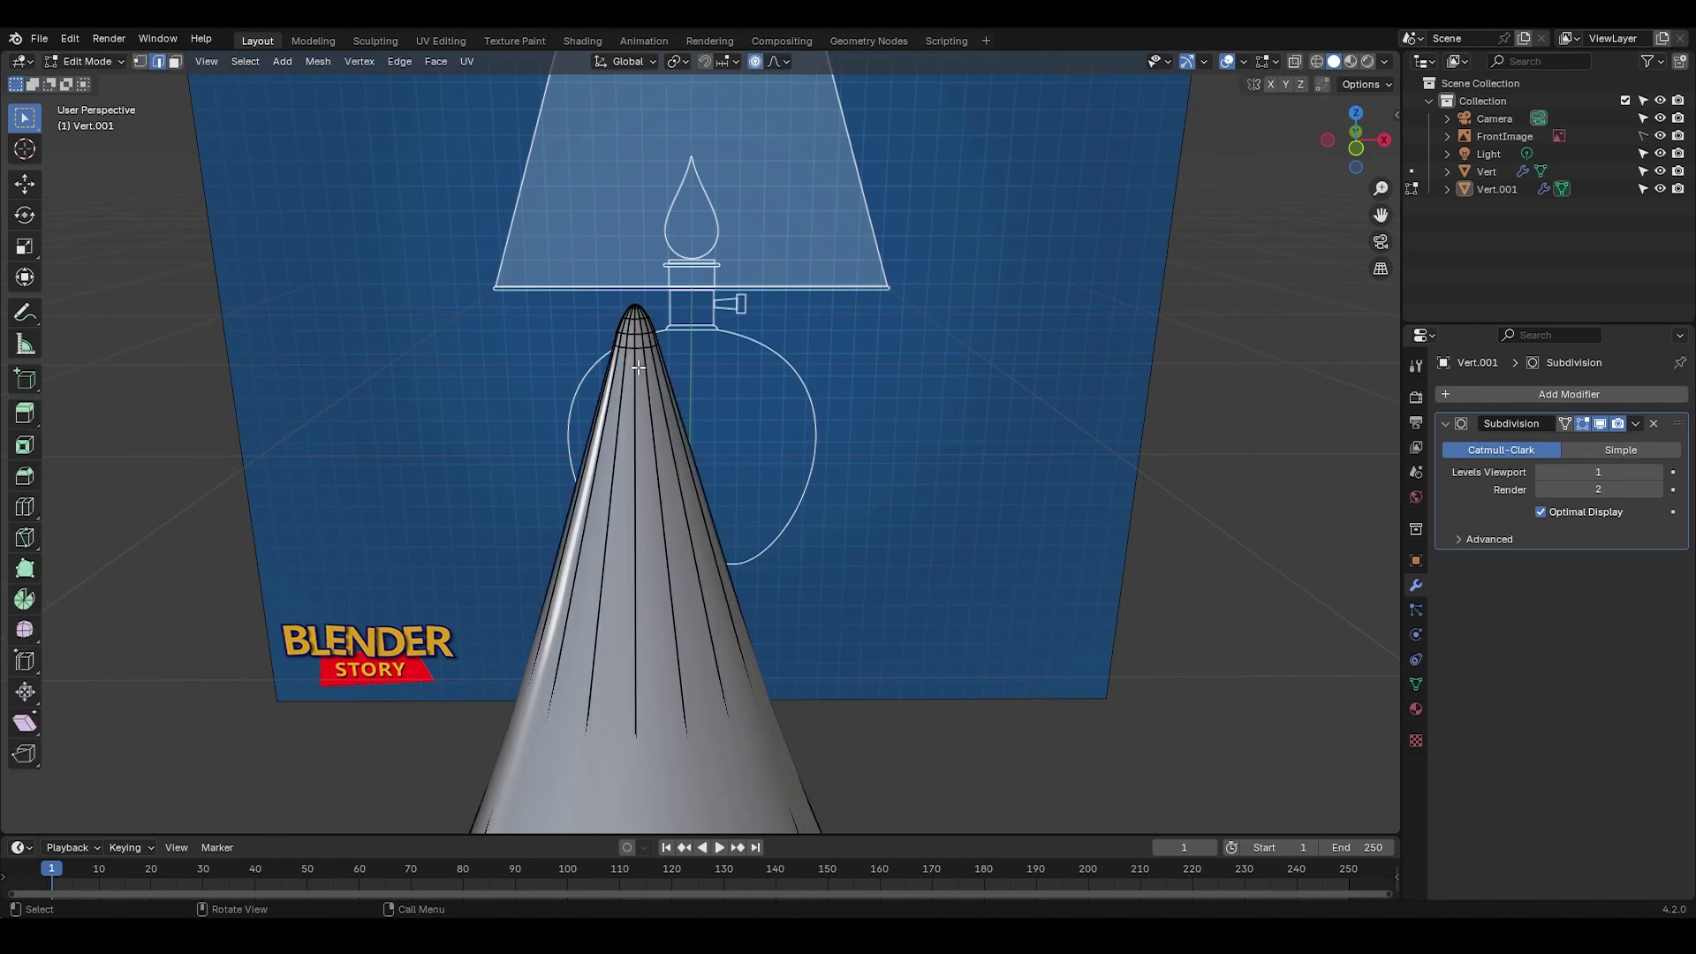
# Step: Apply Set Flow to the flame's selected edges and return to Object Mode
pyautogui.rightClick(636, 346)
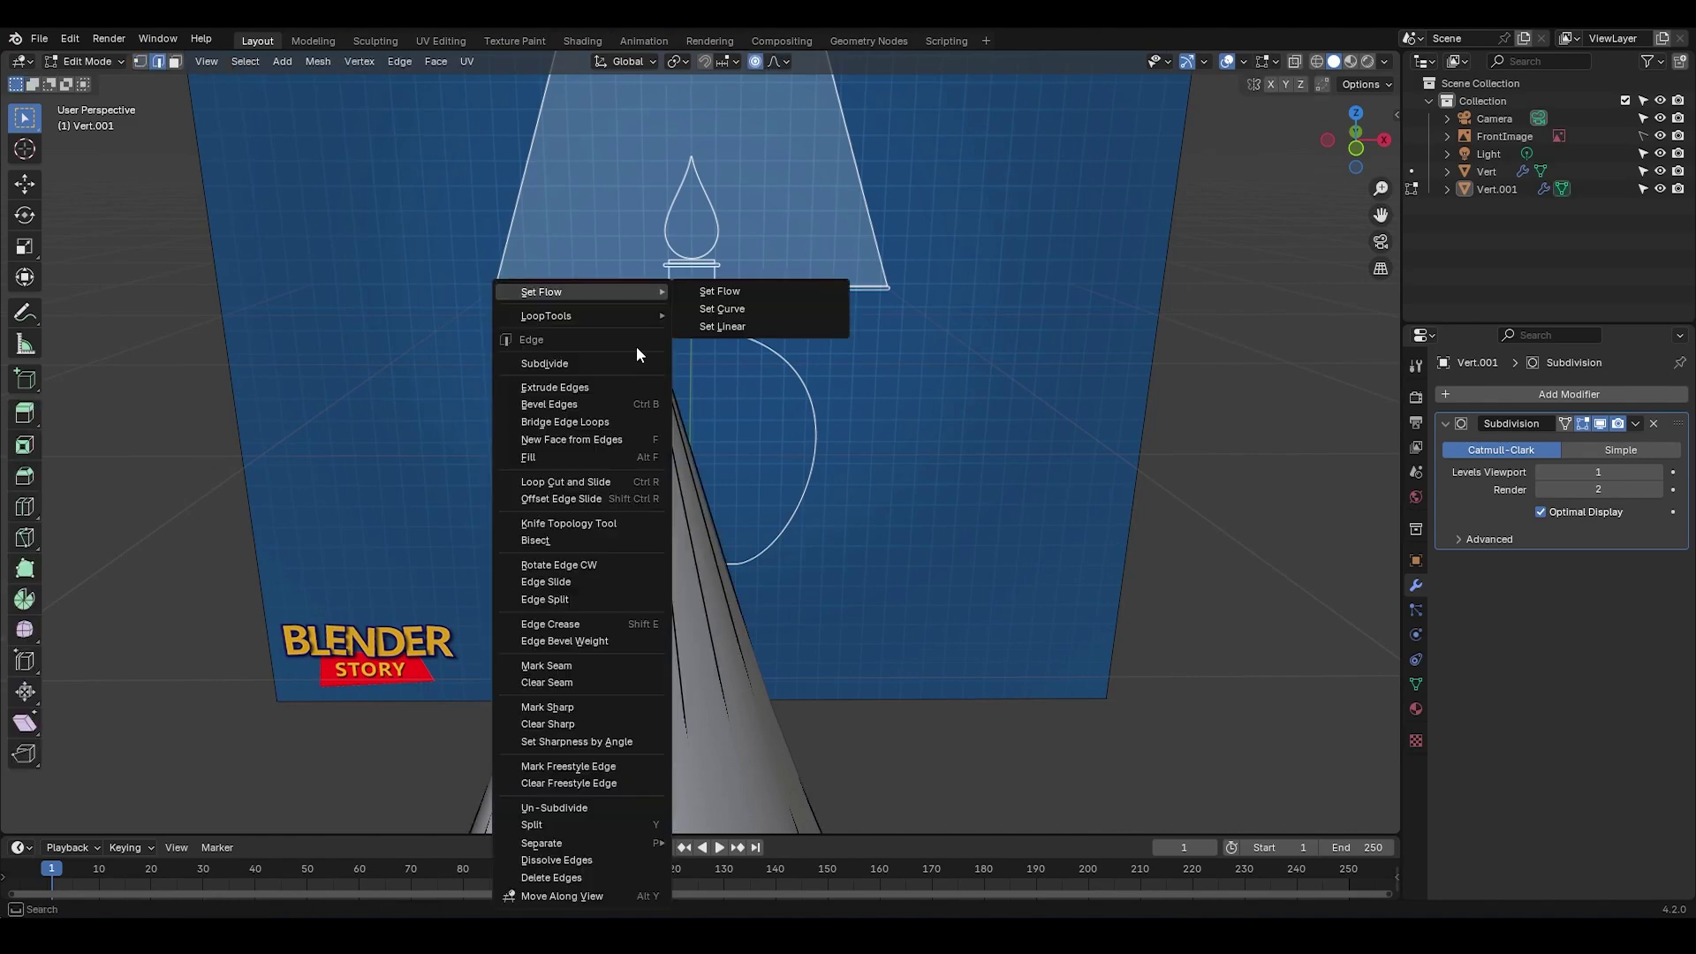
pyautogui.click(726, 279)
pyautogui.moveTo(668, 402); pyautogui.dragTo(710, 392, button='middle')
pyautogui.press('Tab')
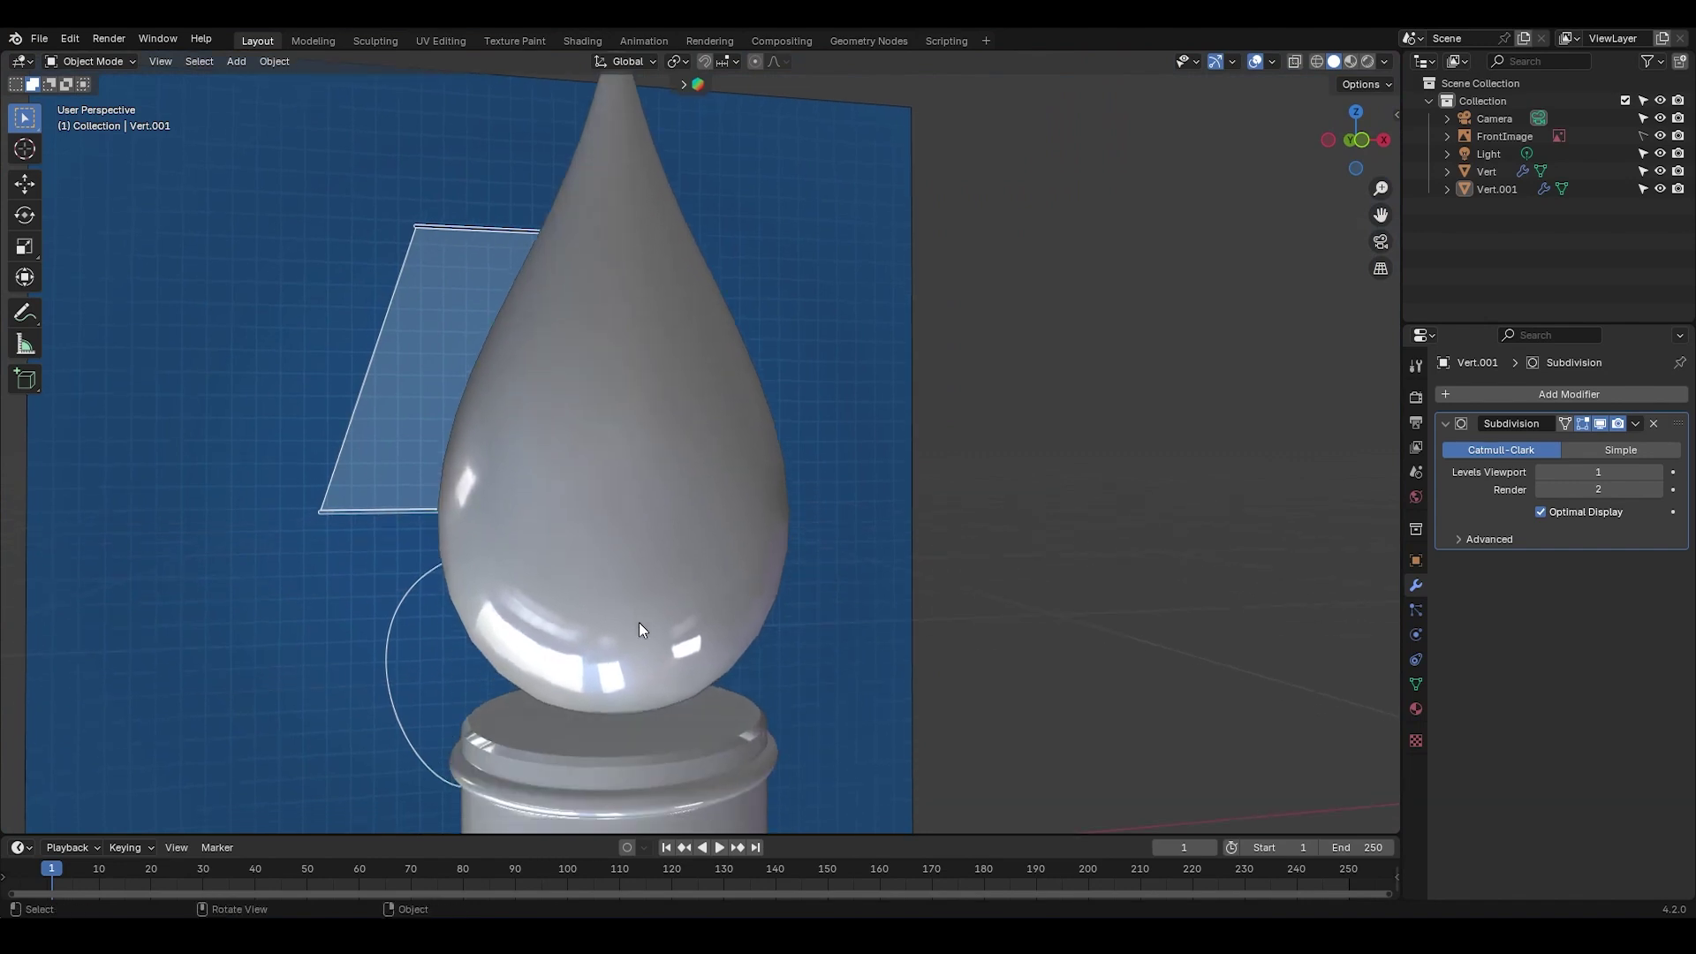
# Step: Select Vert.001 and lower it about 0.009 m along Z in front view
pyautogui.moveTo(638, 622); pyautogui.dragTo(643, 632, button='middle')
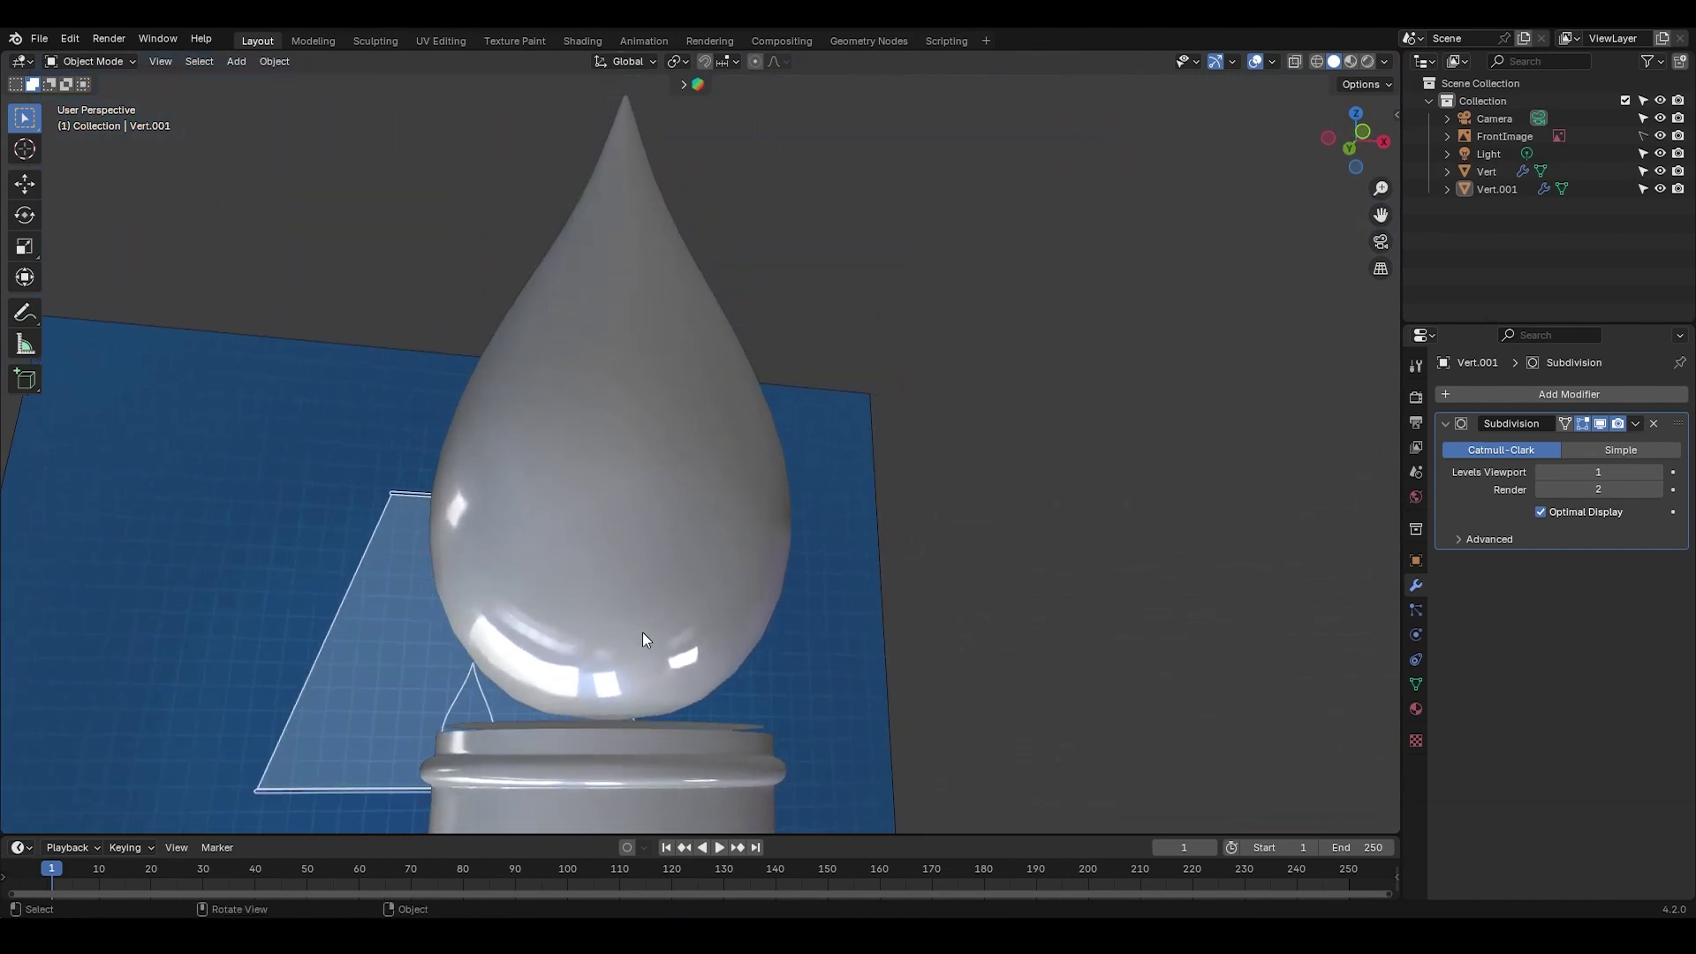
pyautogui.click(608, 697)
pyautogui.moveTo(607, 701)
pyautogui.mouseDown(button='middle')
pyautogui.moveTo(608, 685)
pyautogui.moveTo(606, 707)
pyautogui.mouseUp(button='middle')
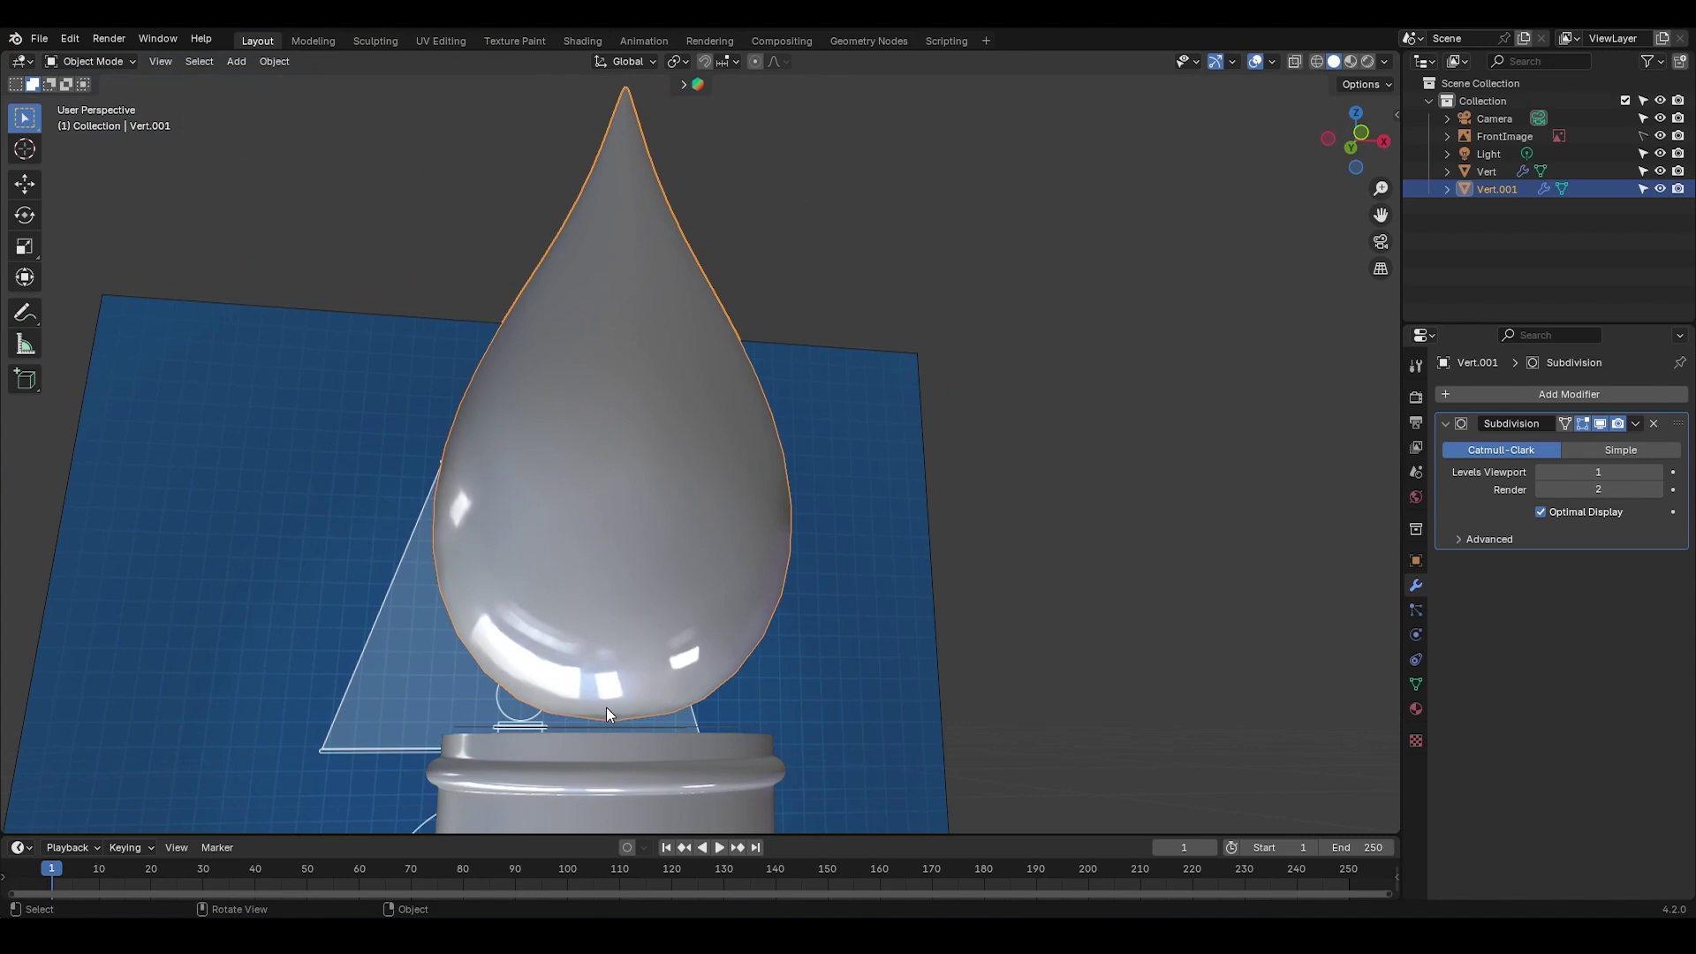
pyautogui.moveTo(743, 597)
pyautogui.mouseDown(button='middle')
pyautogui.moveTo(733, 625)
pyautogui.moveTo(723, 613)
pyautogui.mouseUp(button='middle')
pyautogui.press('KP_1')
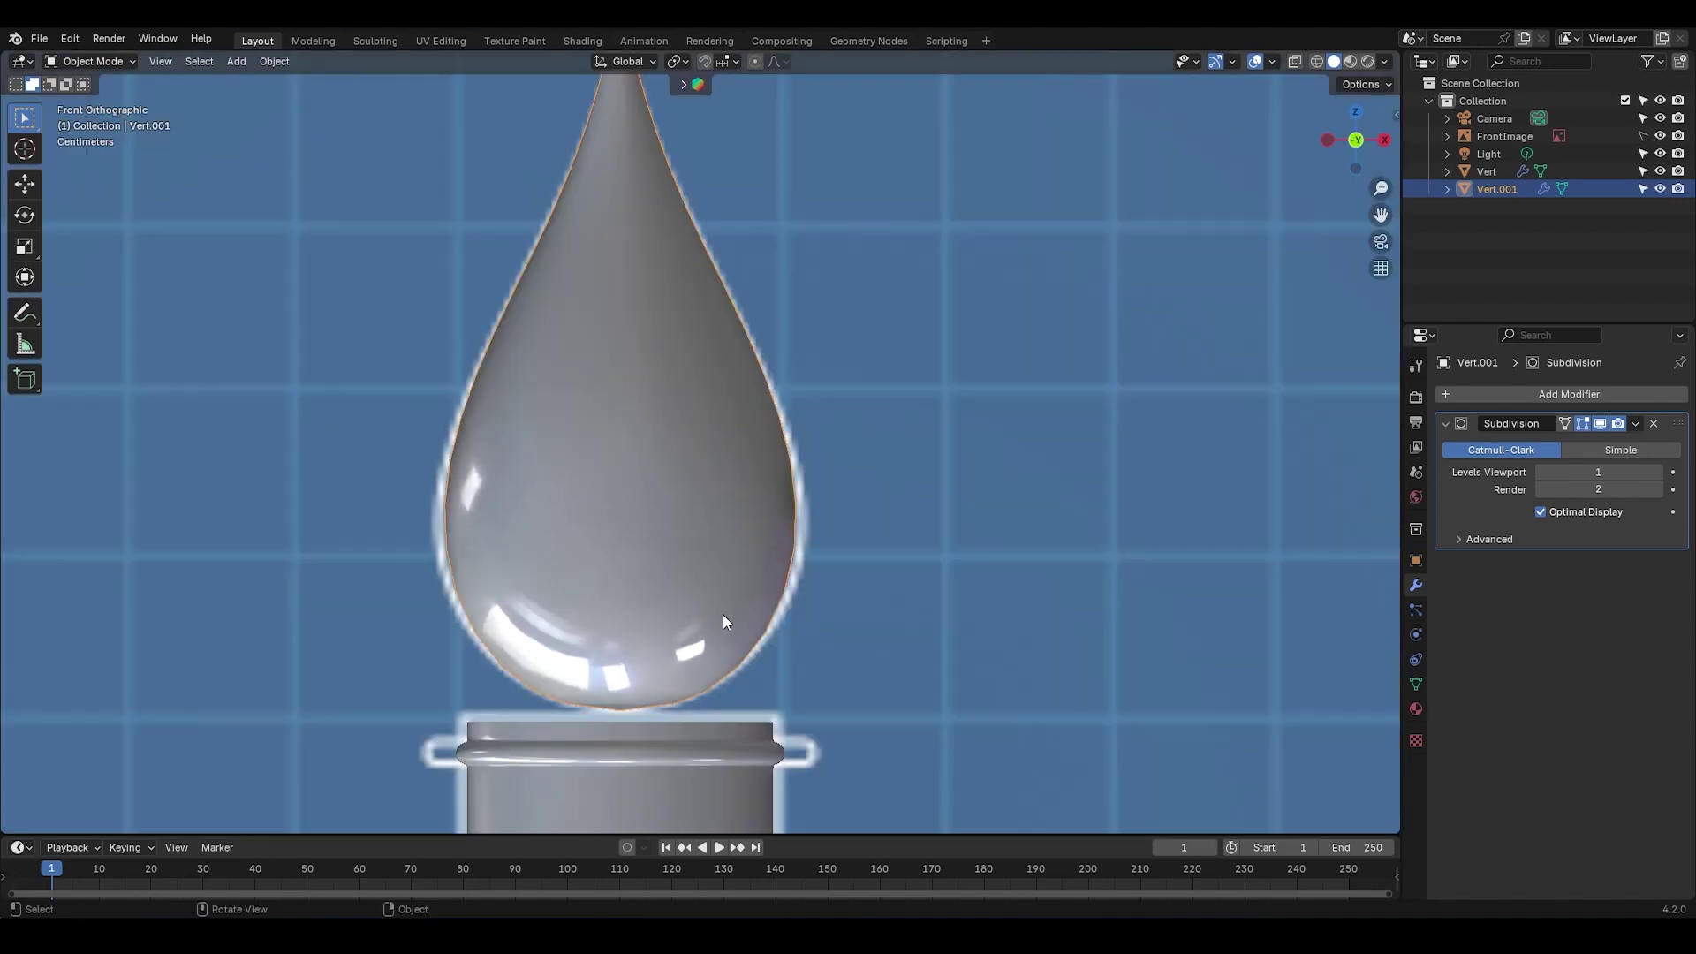
pyautogui.press('g')
pyautogui.press('z')
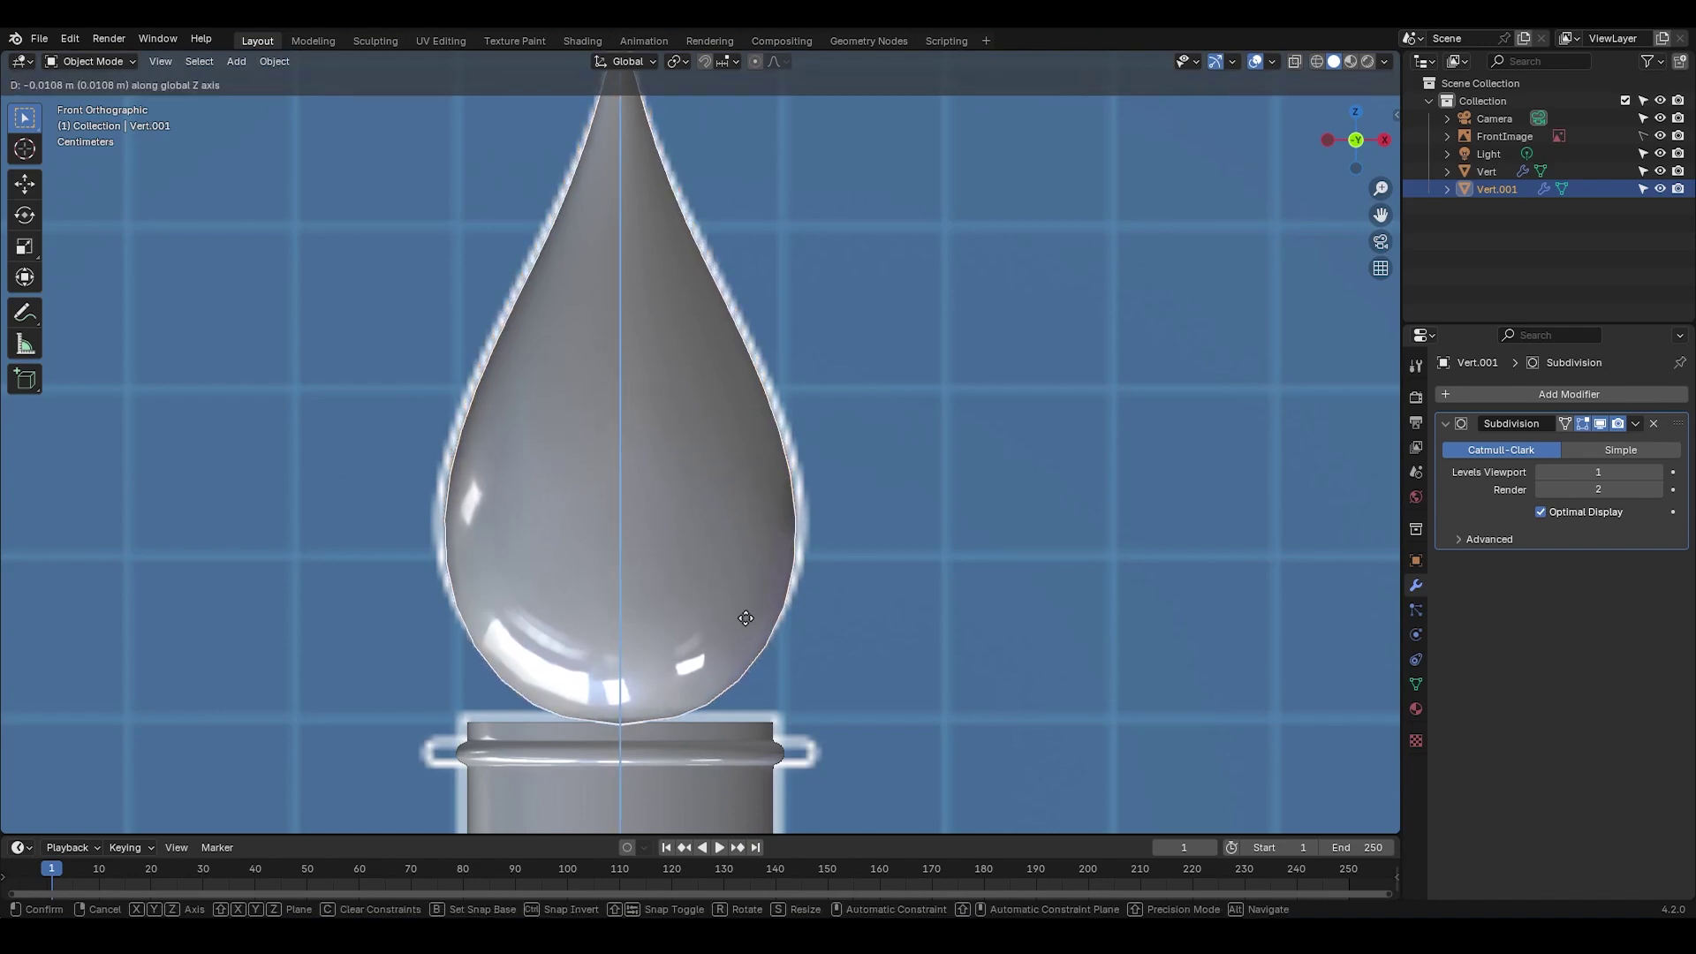
pyautogui.click(745, 616)
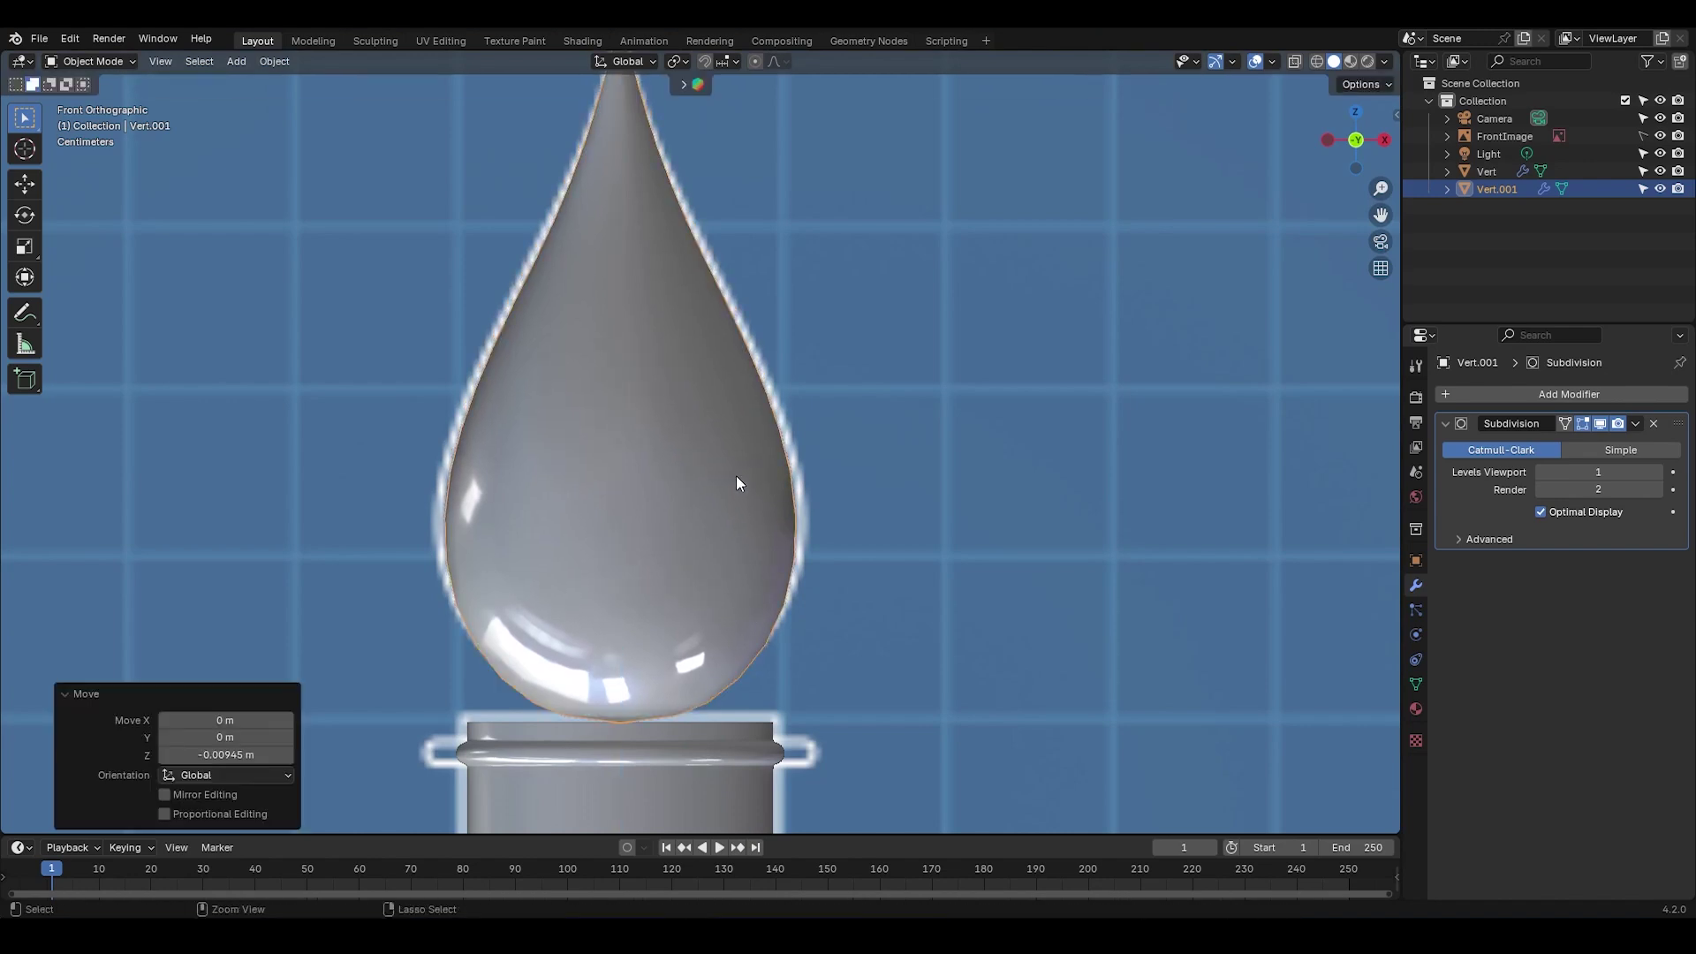
# Step: Deselect the flame and orbit around the whole lamp in perspective
pyautogui.scroll(-2, 697, 629)
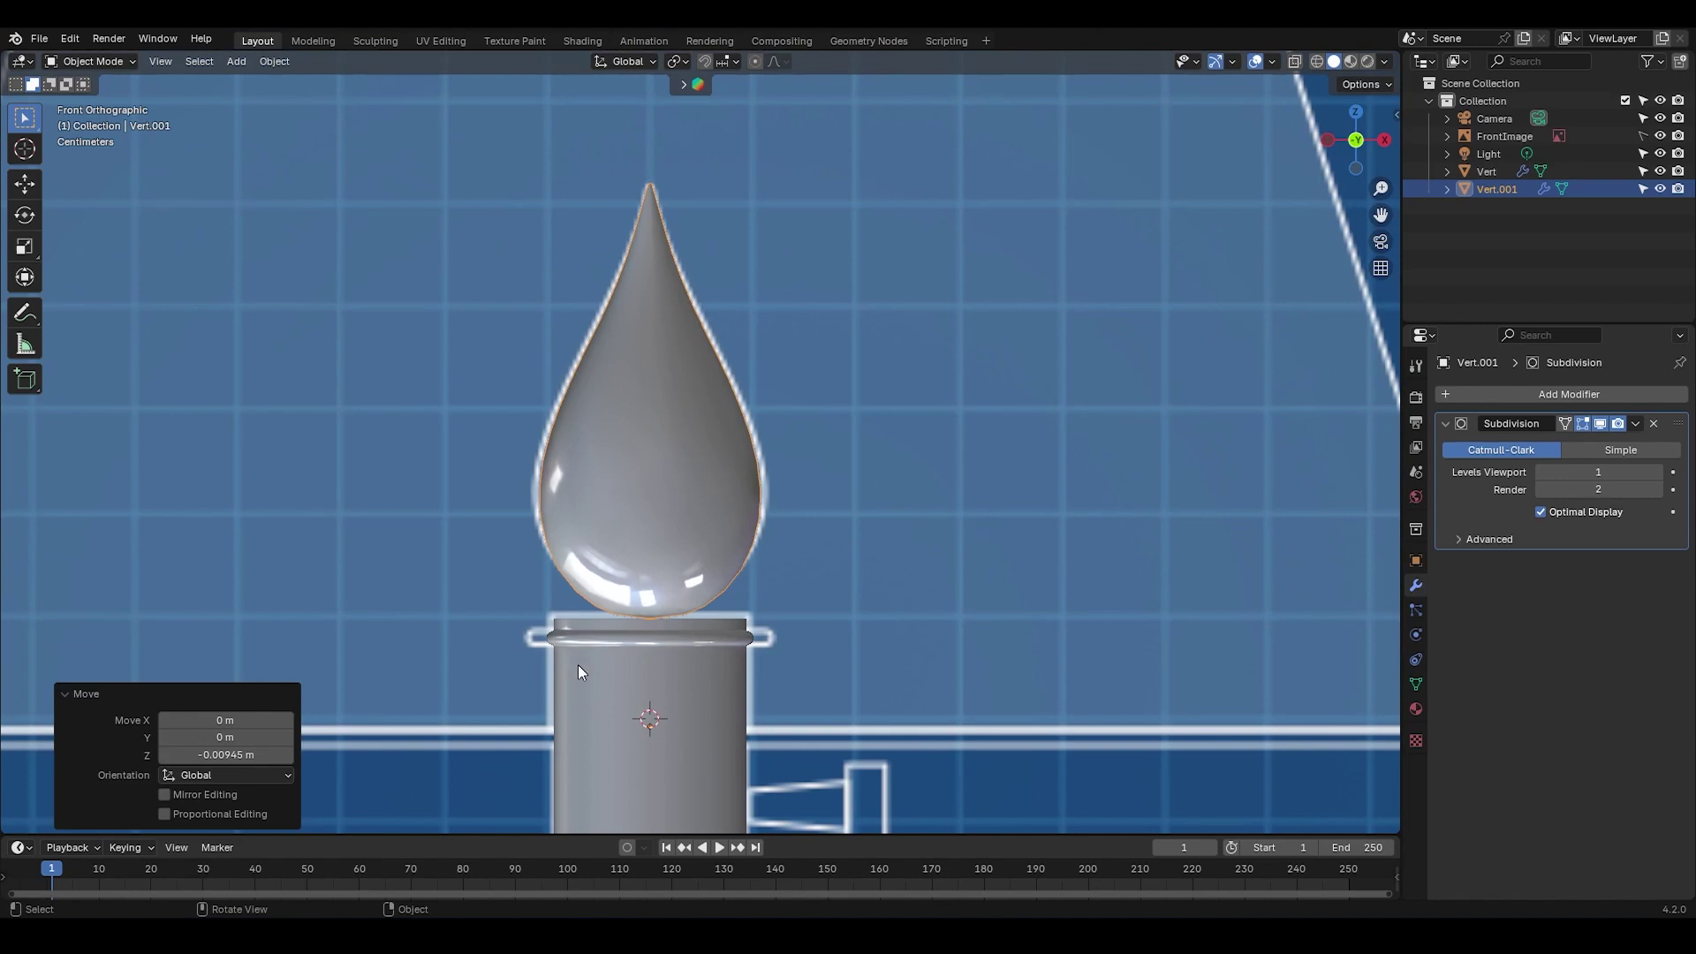
pyautogui.click(122, 695)
pyautogui.moveTo(529, 610); pyautogui.dragTo(675, 600, button='middle')
pyautogui.click(777, 547)
pyautogui.moveTo(830, 516); pyautogui.dragTo(769, 559, button='middle')
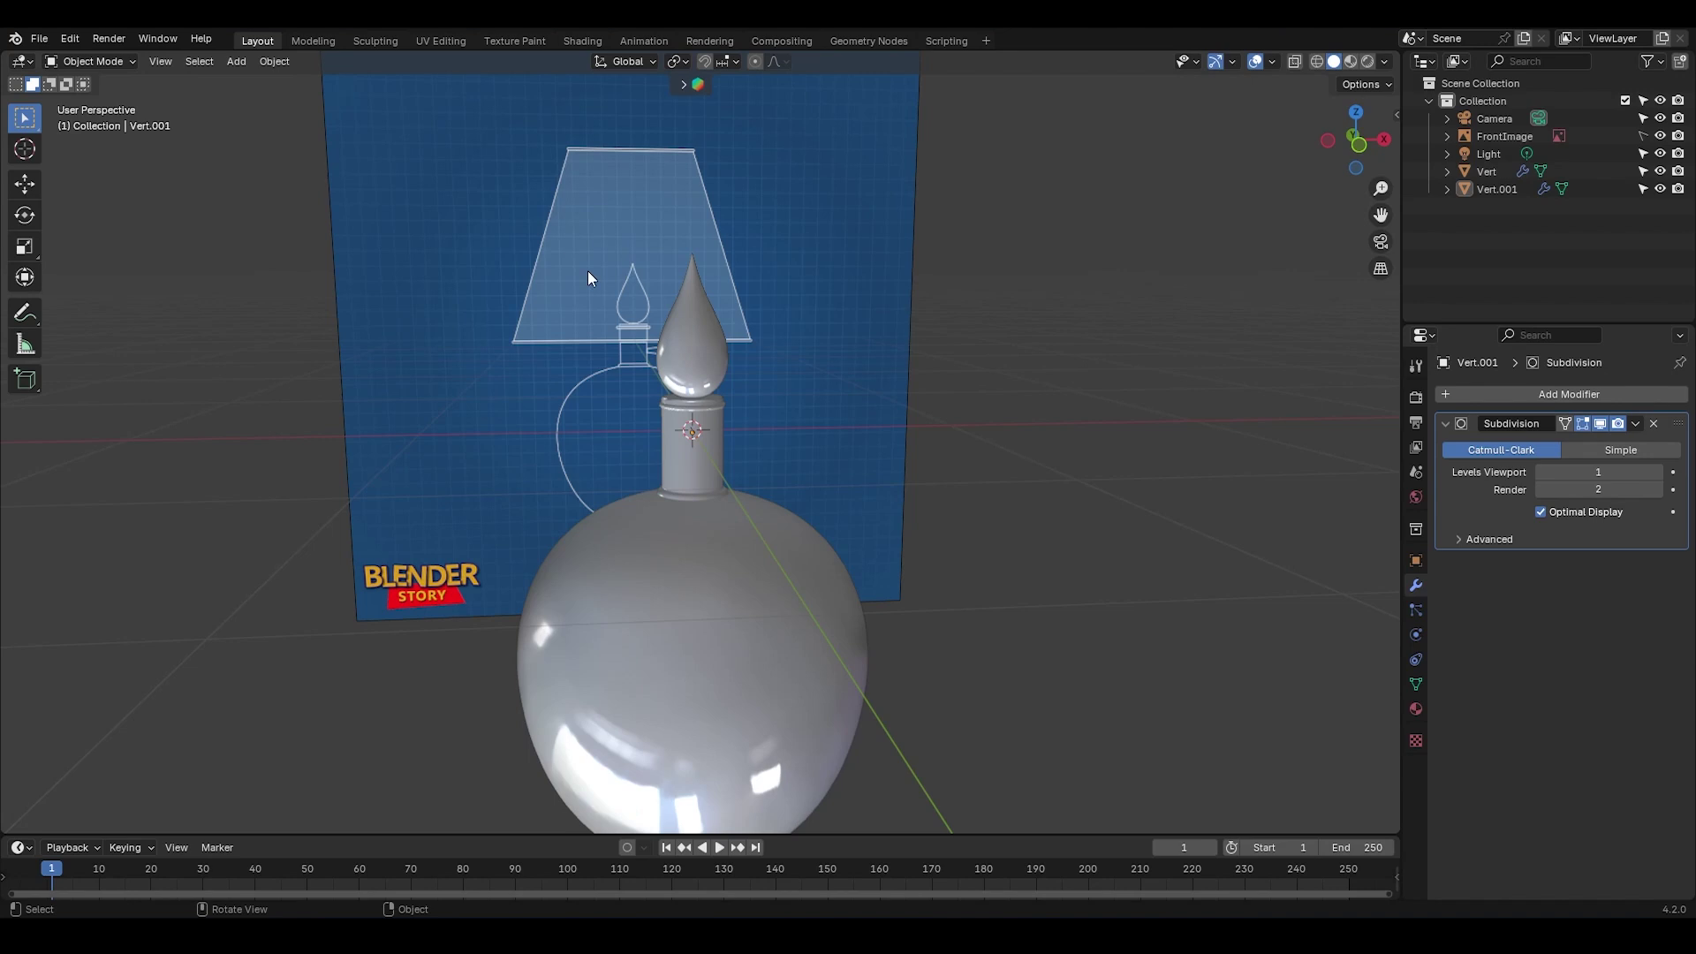
# Step: Add a 16-vertex cylinder, enable see-through display, and raise it along Z above the flame
pyautogui.press('KP_1')
pyautogui.hotkey('shift', 'a')
pyautogui.moveTo(690, 353)
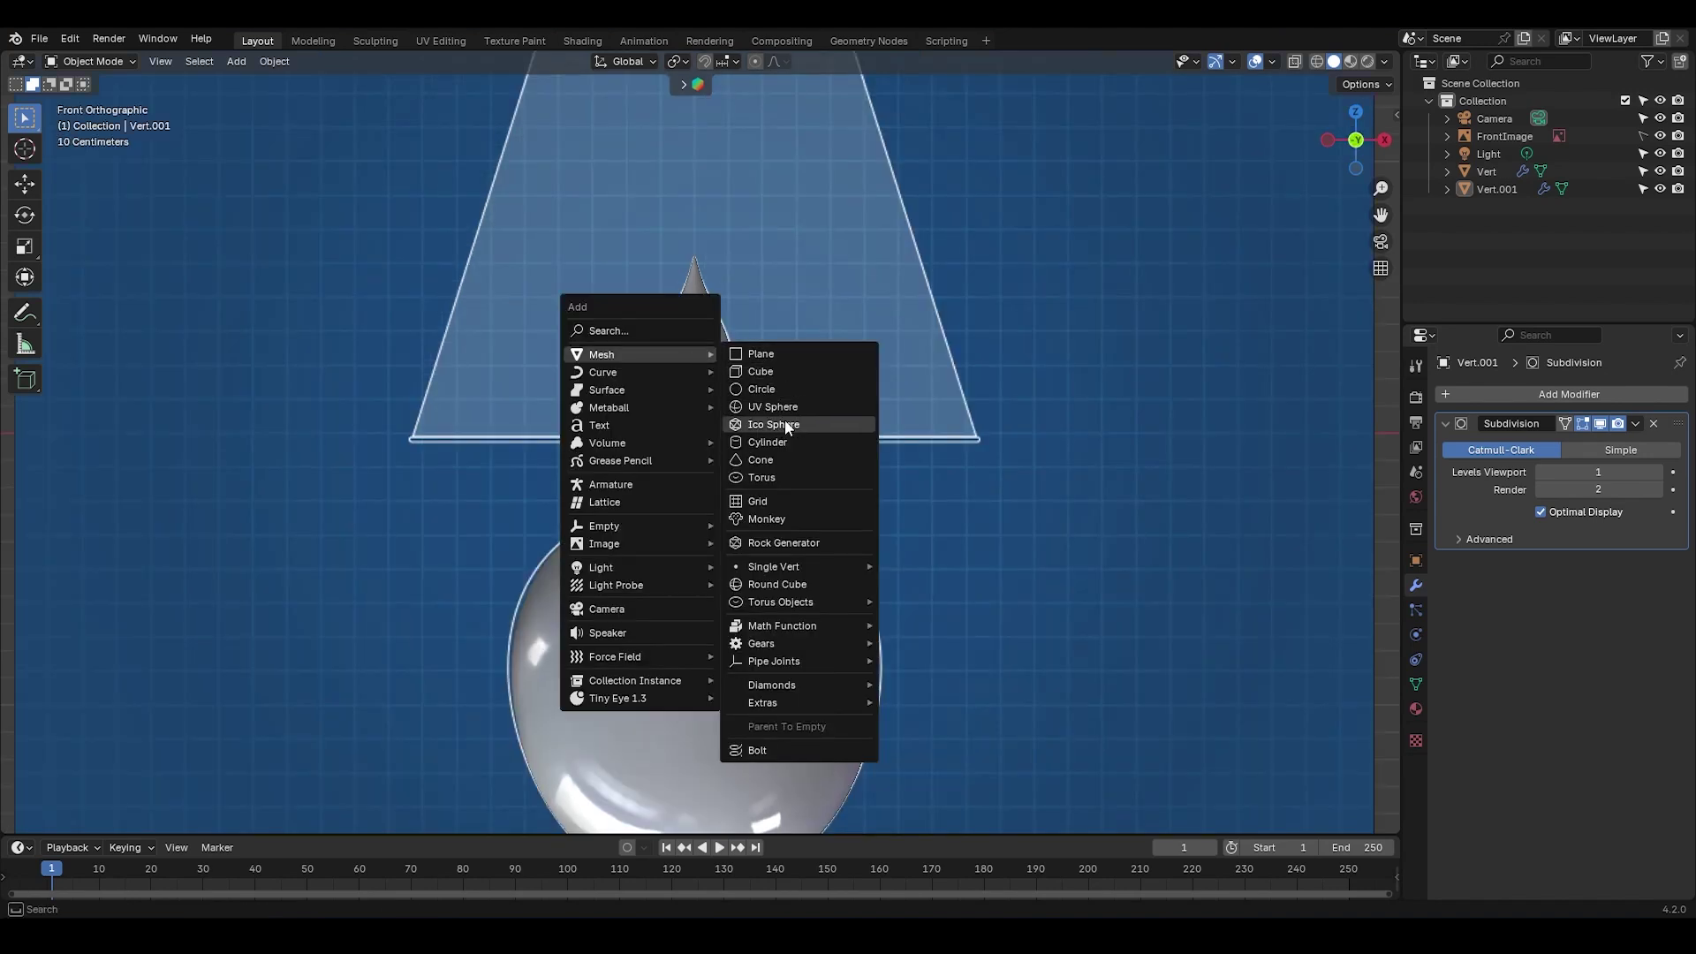
pyautogui.click(794, 442)
pyautogui.click(131, 813)
pyautogui.moveTo(222, 606); pyautogui.dragTo(203, 607)
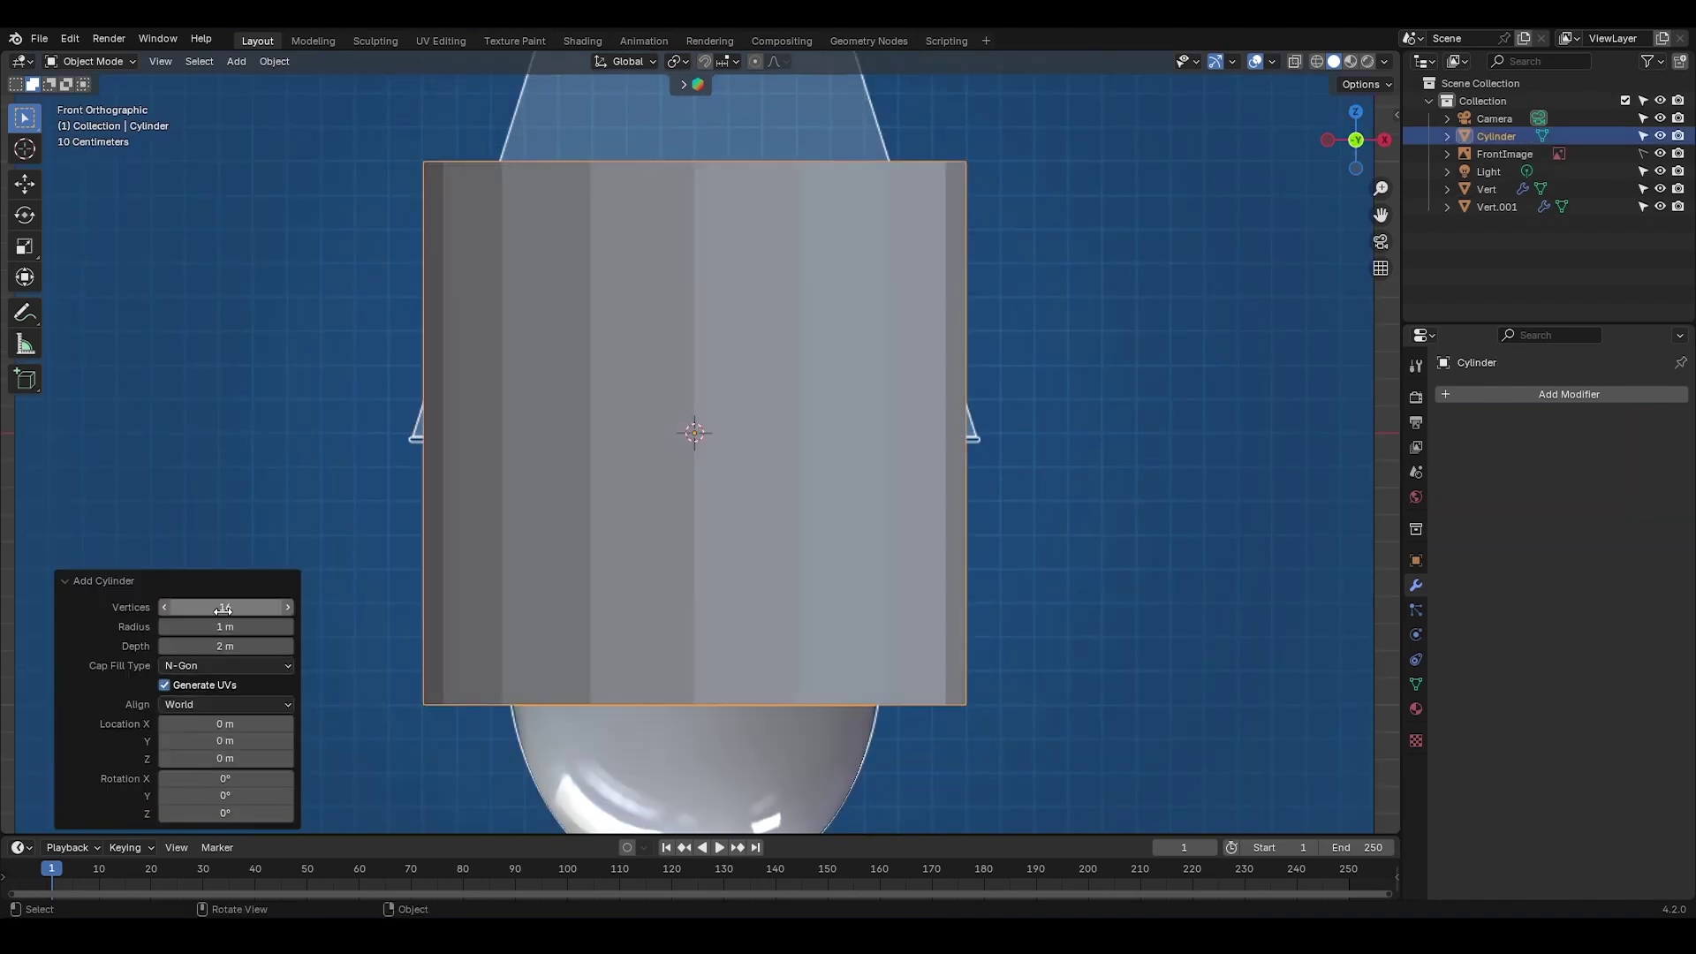
pyautogui.scroll(-1, 721, 380)
pyautogui.hotkey('alt', 'z')
pyautogui.press('g')
pyautogui.press('z')
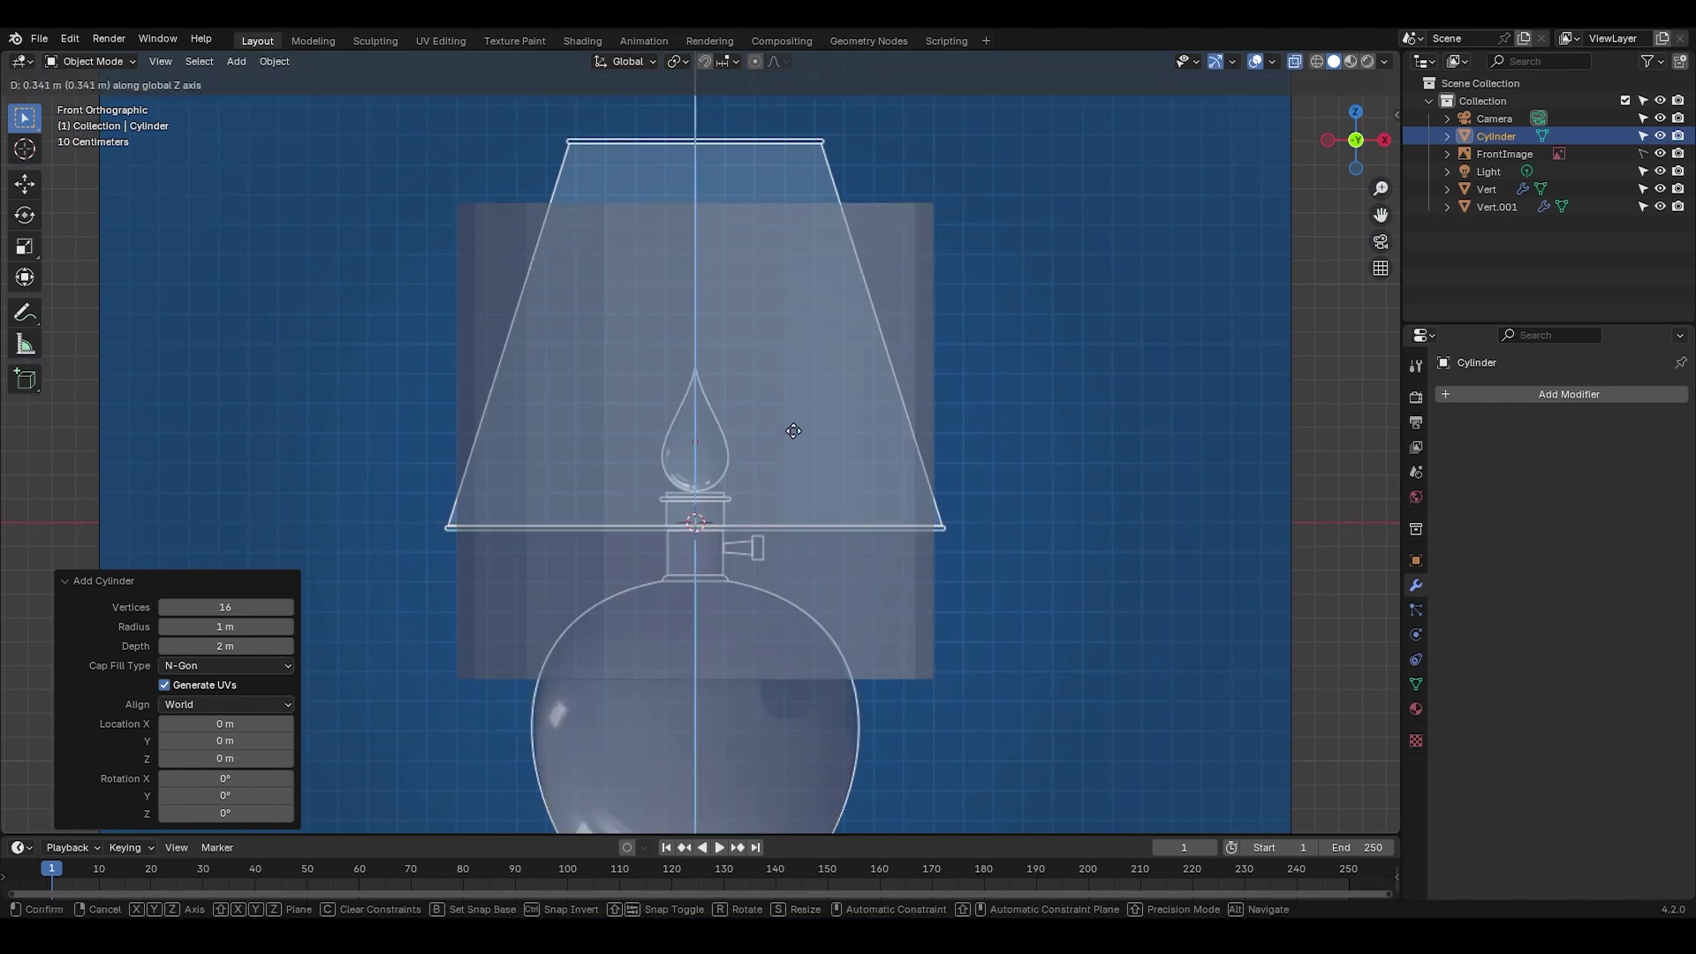
pyautogui.click(791, 417)
# Step: In Edit Mode, raise the cylinder's bottom ring along Z and widen it
pyautogui.press('Tab')
pyautogui.moveTo(371, 562); pyautogui.dragTo(993, 674)
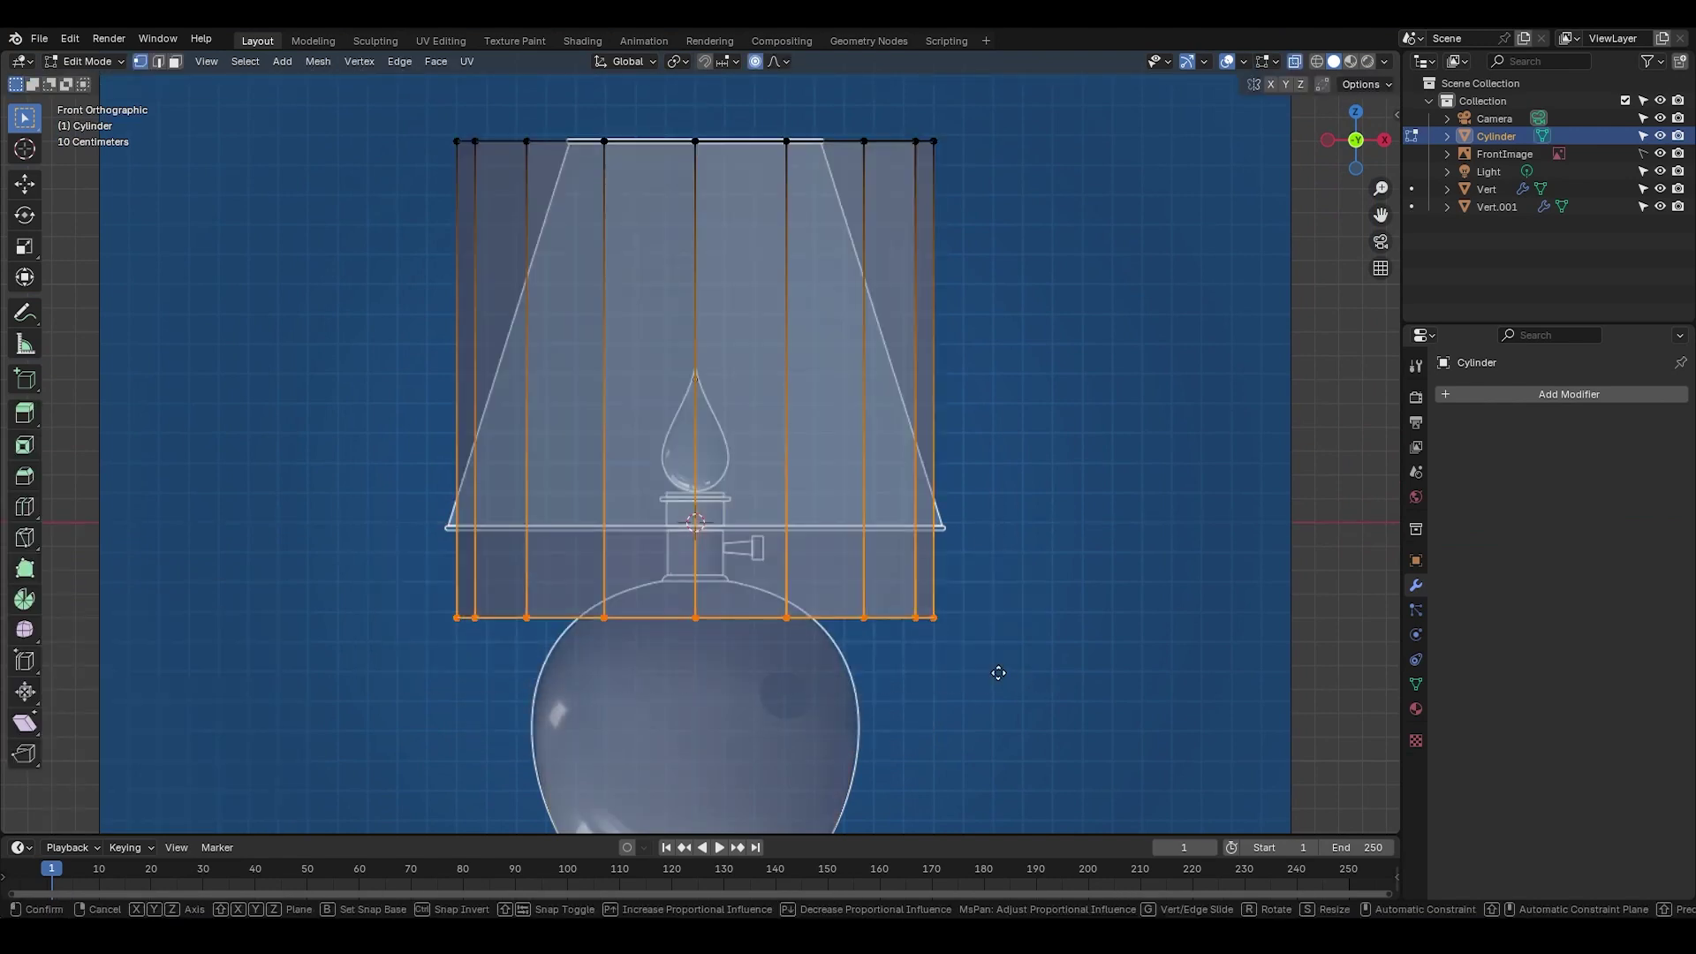
pyautogui.press('g')
pyautogui.press('z')
pyautogui.click(984, 586)
pyautogui.press('s')
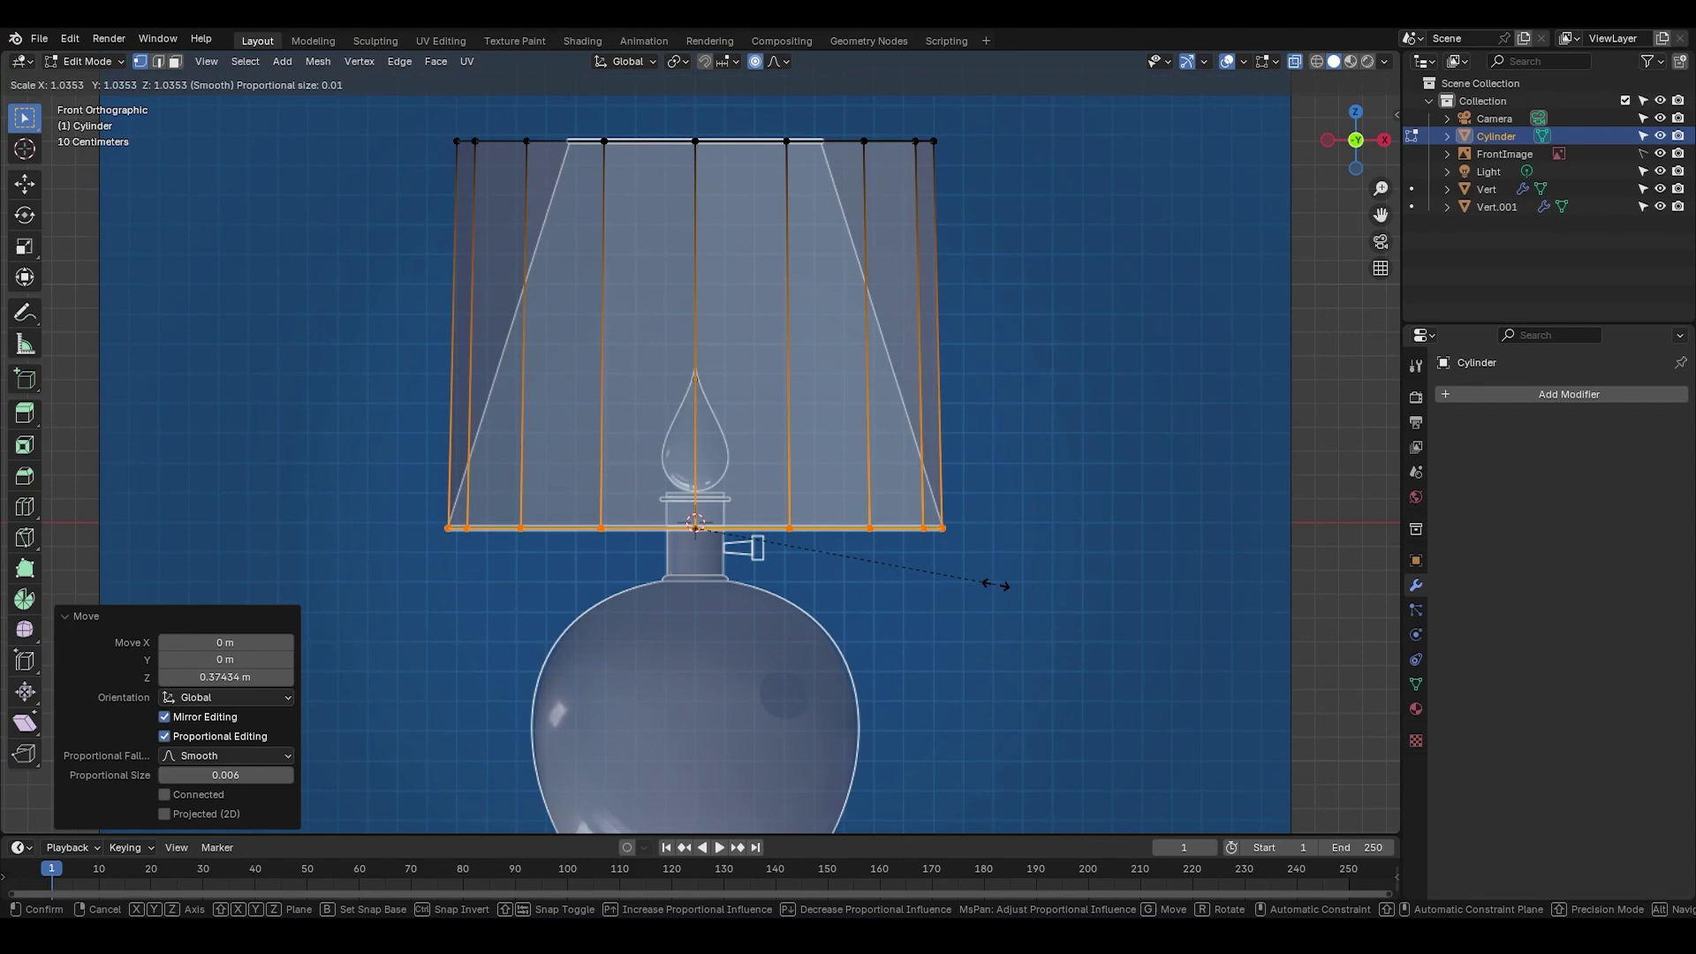
pyautogui.click(998, 584)
# Step: Scale the top ring to 0.527 and select both cap faces
pyautogui.moveTo(1048, 114); pyautogui.dragTo(448, 203)
pyautogui.press('s')
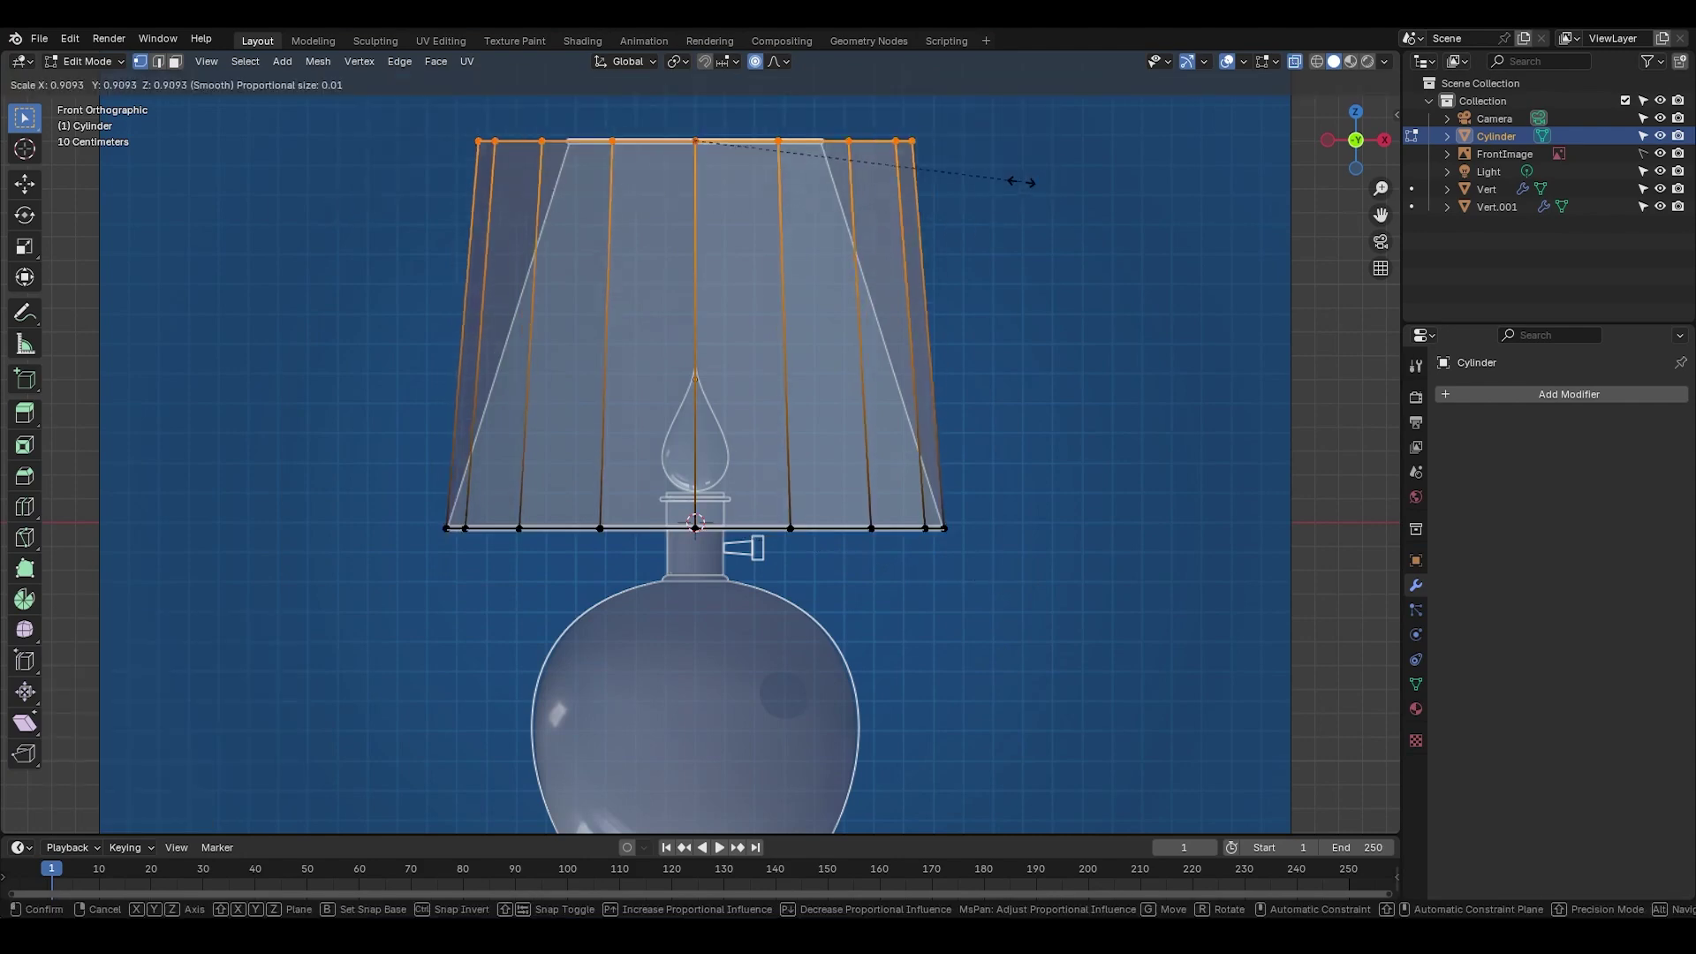
pyautogui.click(770, 148)
pyautogui.press('3')
pyautogui.moveTo(770, 149); pyautogui.dragTo(697, 353, button='middle')
pyautogui.keyDown('shift'); pyautogui.click(731, 526); pyautogui.keyUp('shift')
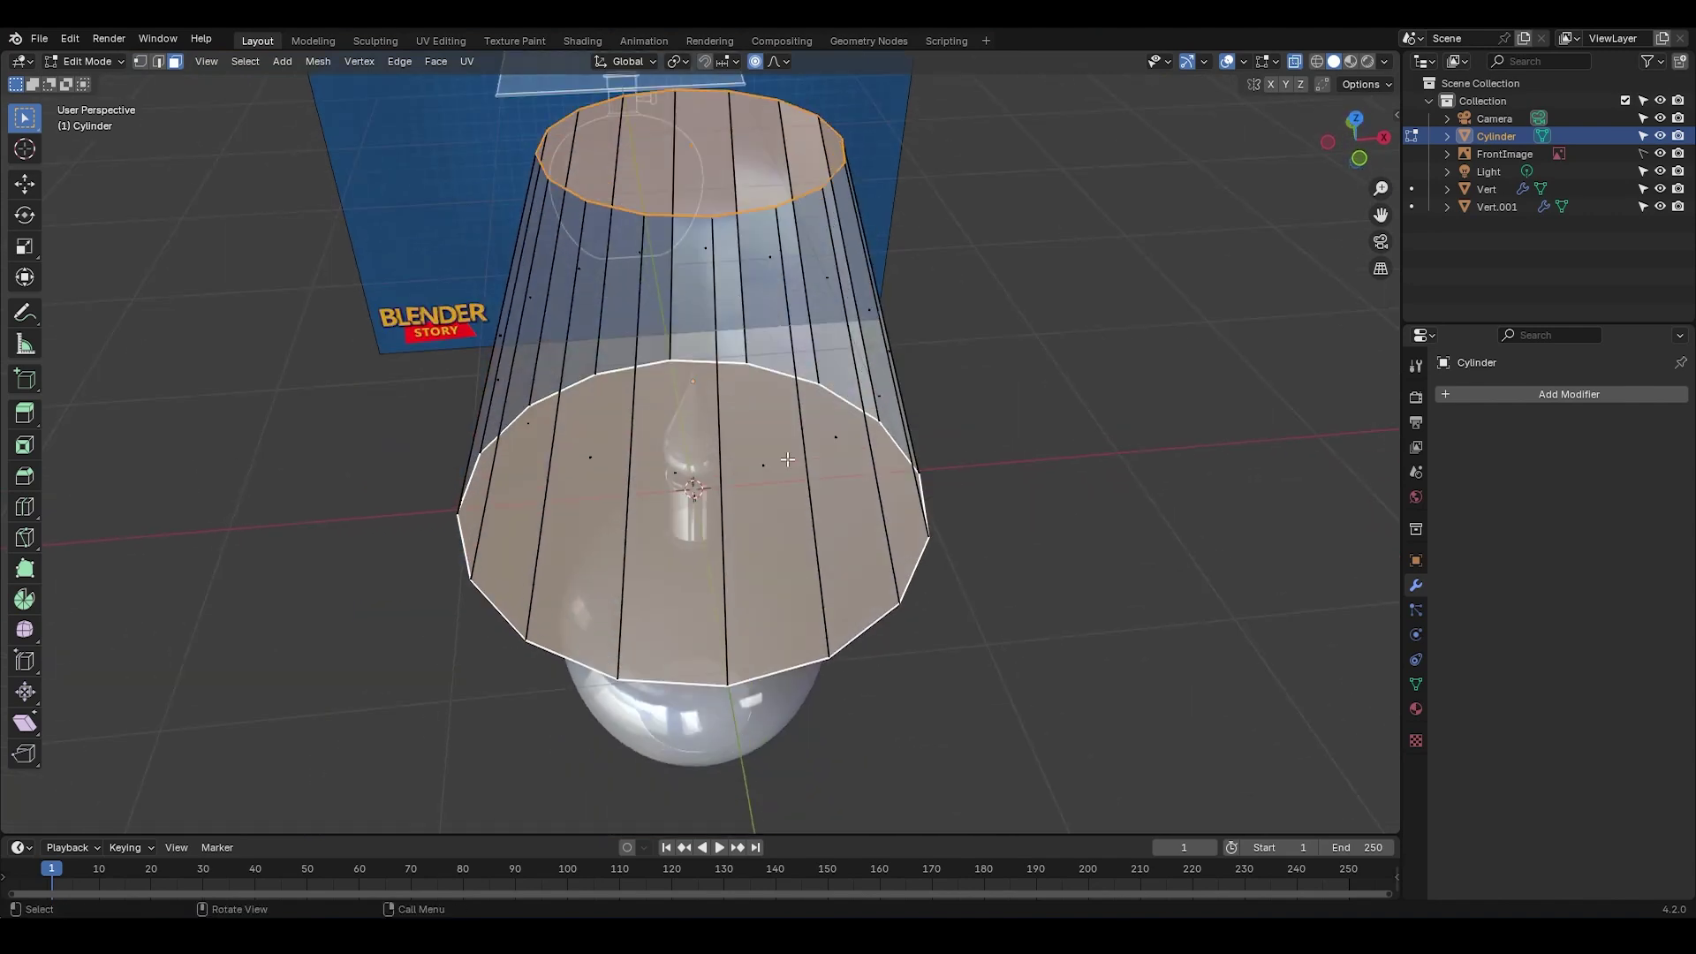
# Step: Delete the shade's two cap faces and add level 2 subdivision
pyautogui.press('x')
pyautogui.click(676, 156)
pyautogui.hotkey('alt', 'z')
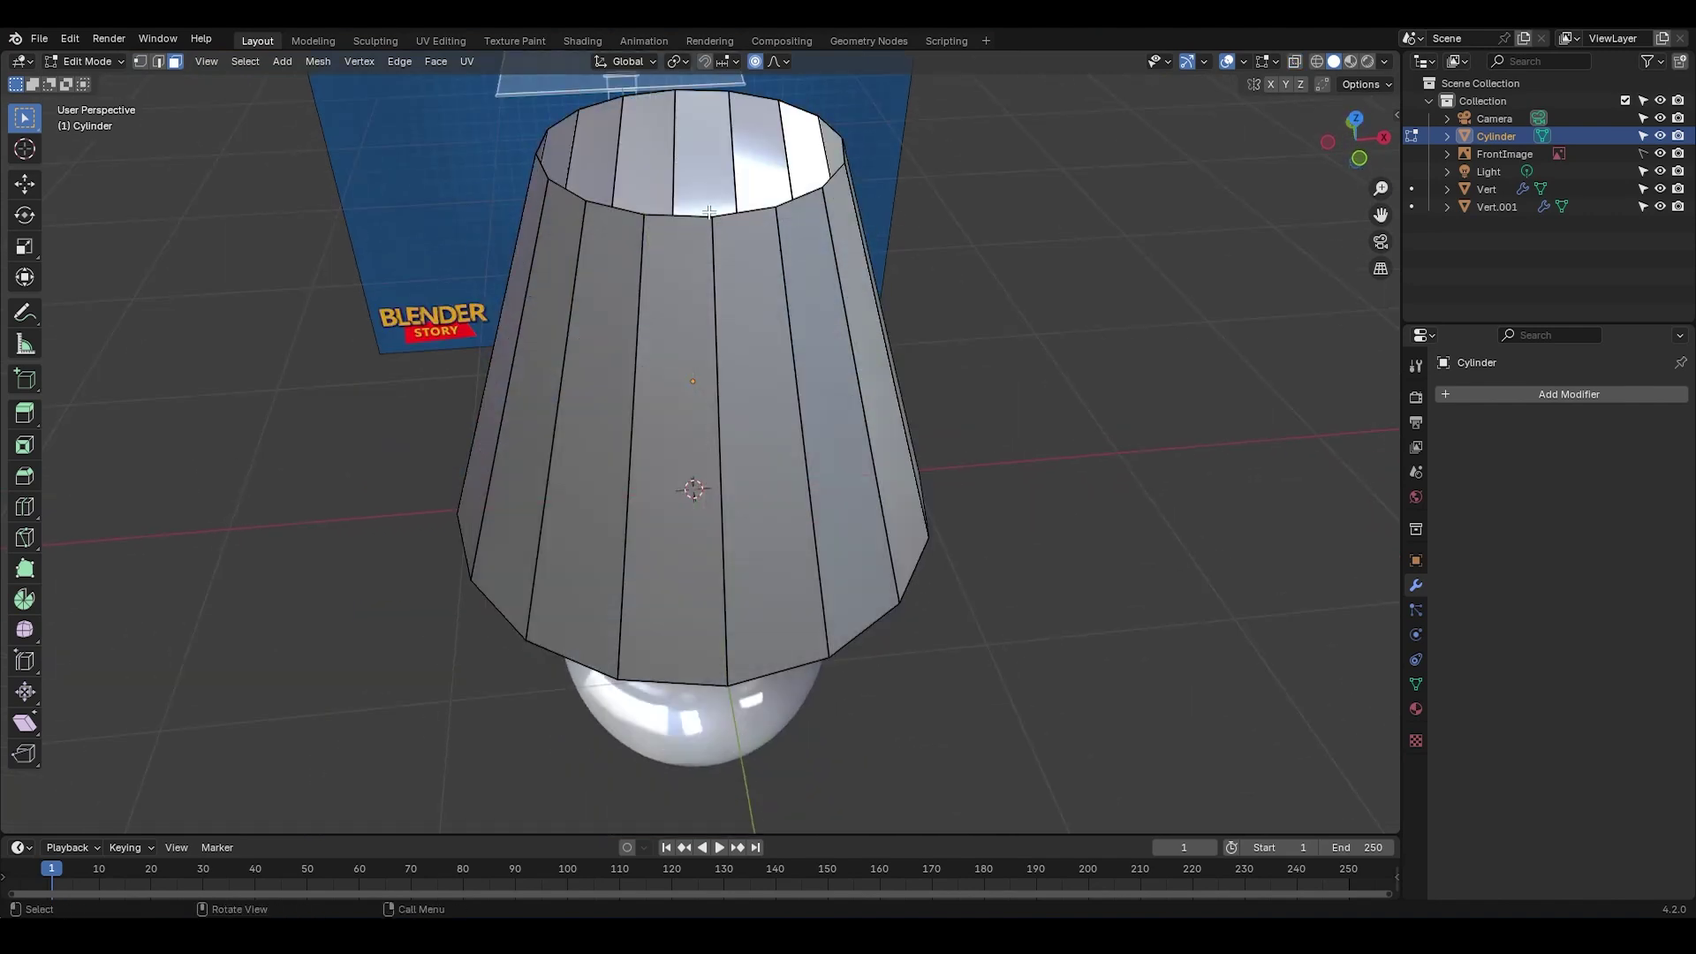
pyautogui.moveTo(708, 212); pyautogui.dragTo(720, 265, button='middle')
pyautogui.press('Tab')
pyautogui.hotkey('ctrl', '2')
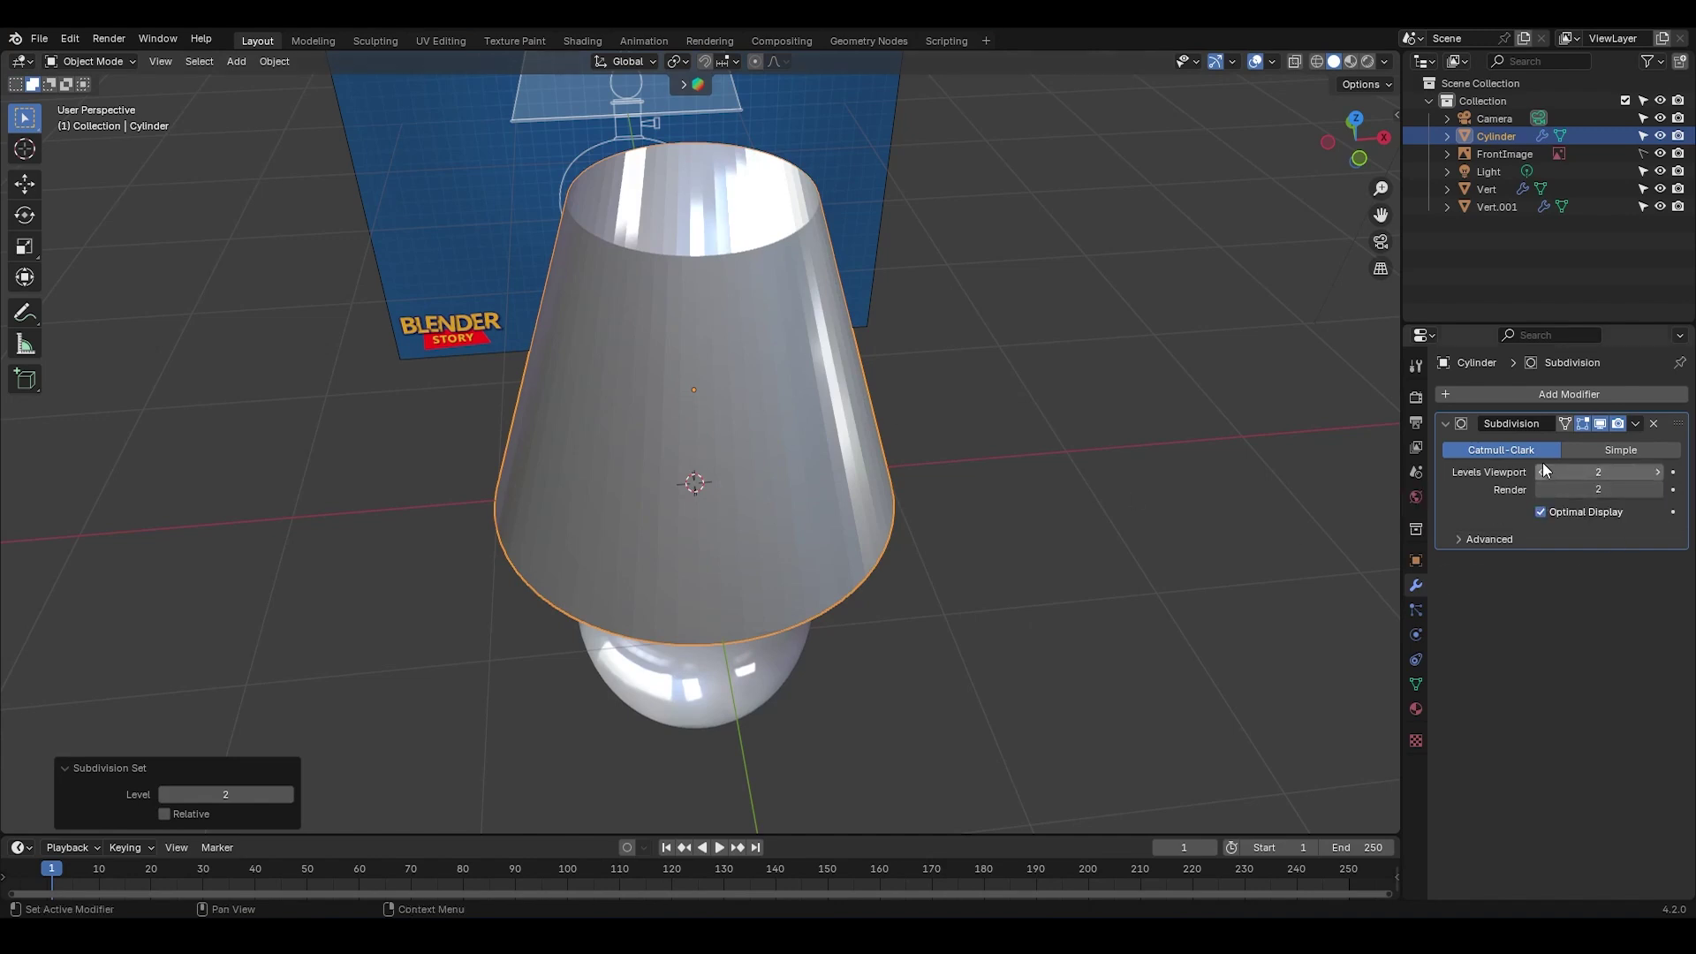
# Step: Add a Solidify modifier with -0.02 m thickness and apply 30° auto smooth shading
pyautogui.click(1560, 394)
pyautogui.click(1329, 600)
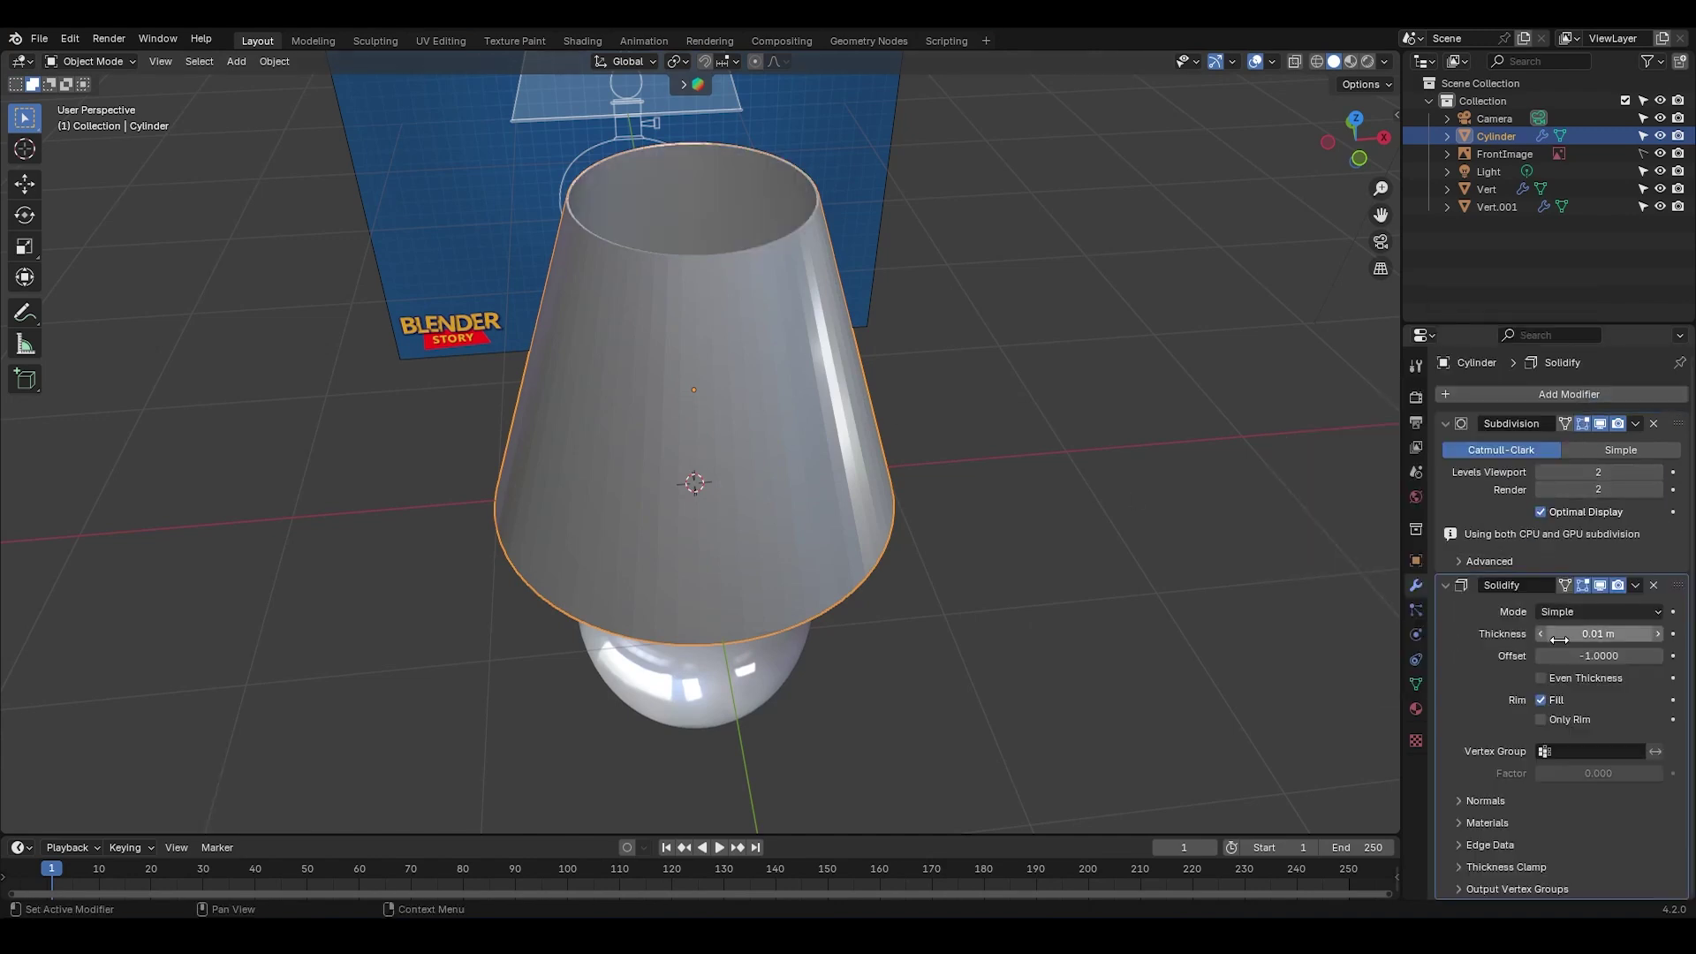
pyautogui.moveTo(1572, 627)
pyautogui.mouseDown()
pyautogui.moveTo(1616, 611)
pyautogui.moveTo(1574, 611)
pyautogui.mouseUp()
pyautogui.rightClick(729, 329)
pyautogui.click(724, 343)
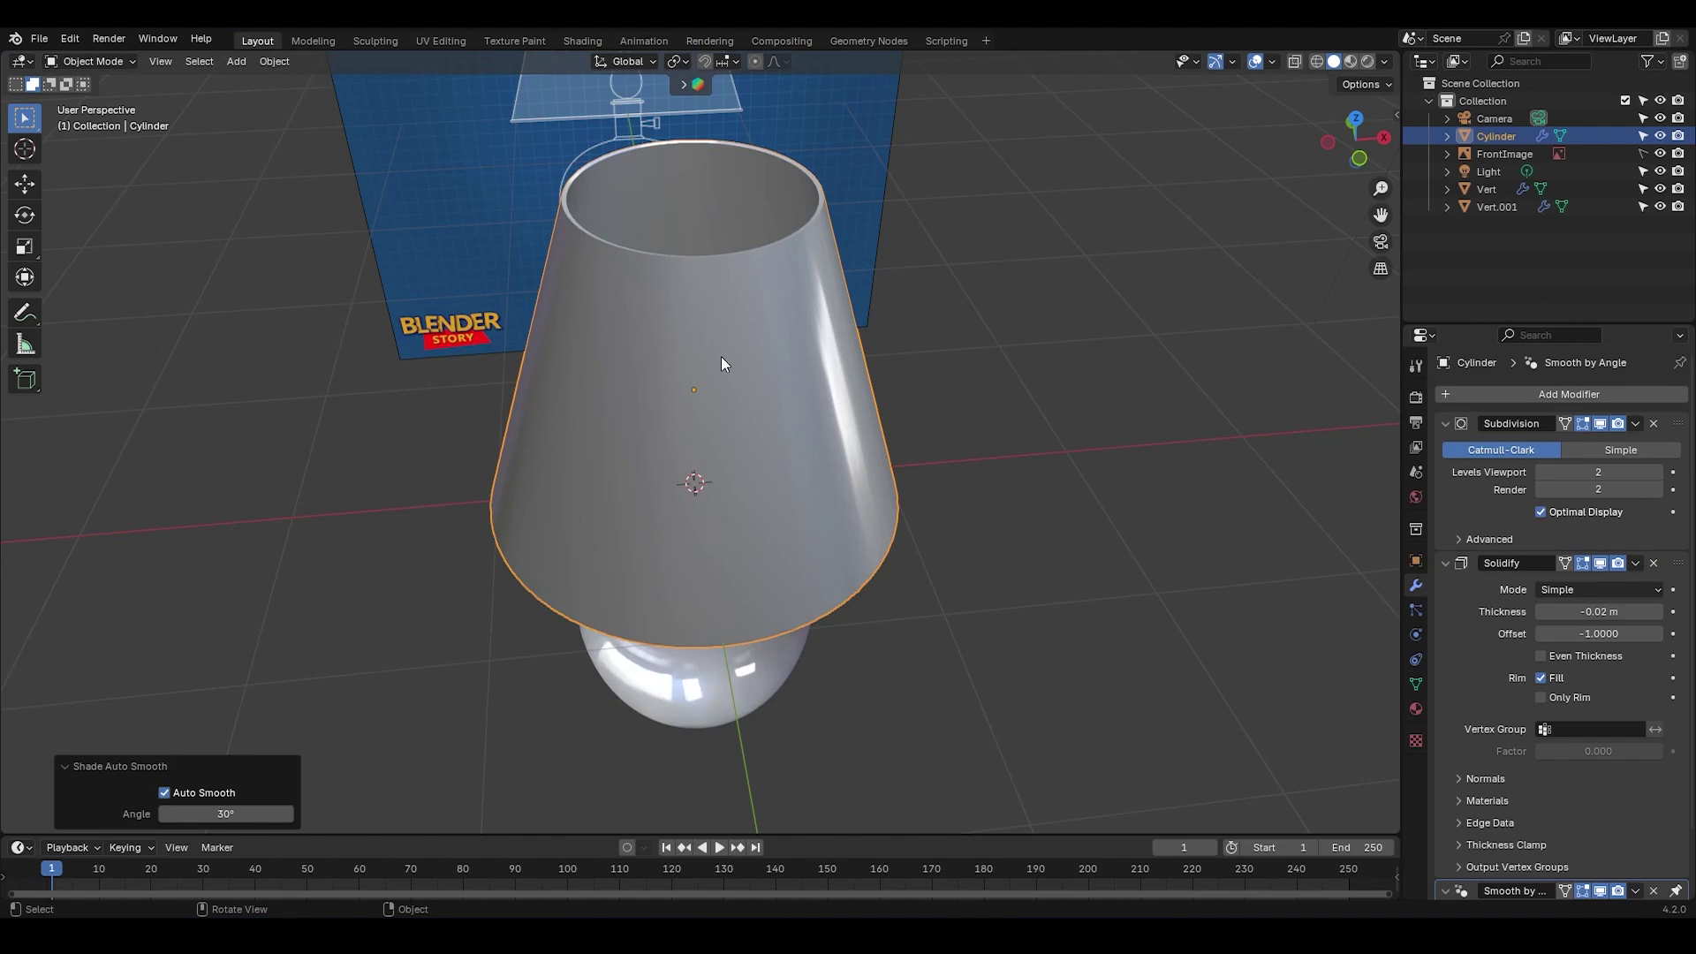
# Step: Duplicate the shade in place and strip all modifiers from the copy Cylinder.001
pyautogui.hotkey('shift', 'd')
pyautogui.rightClick(723, 342)
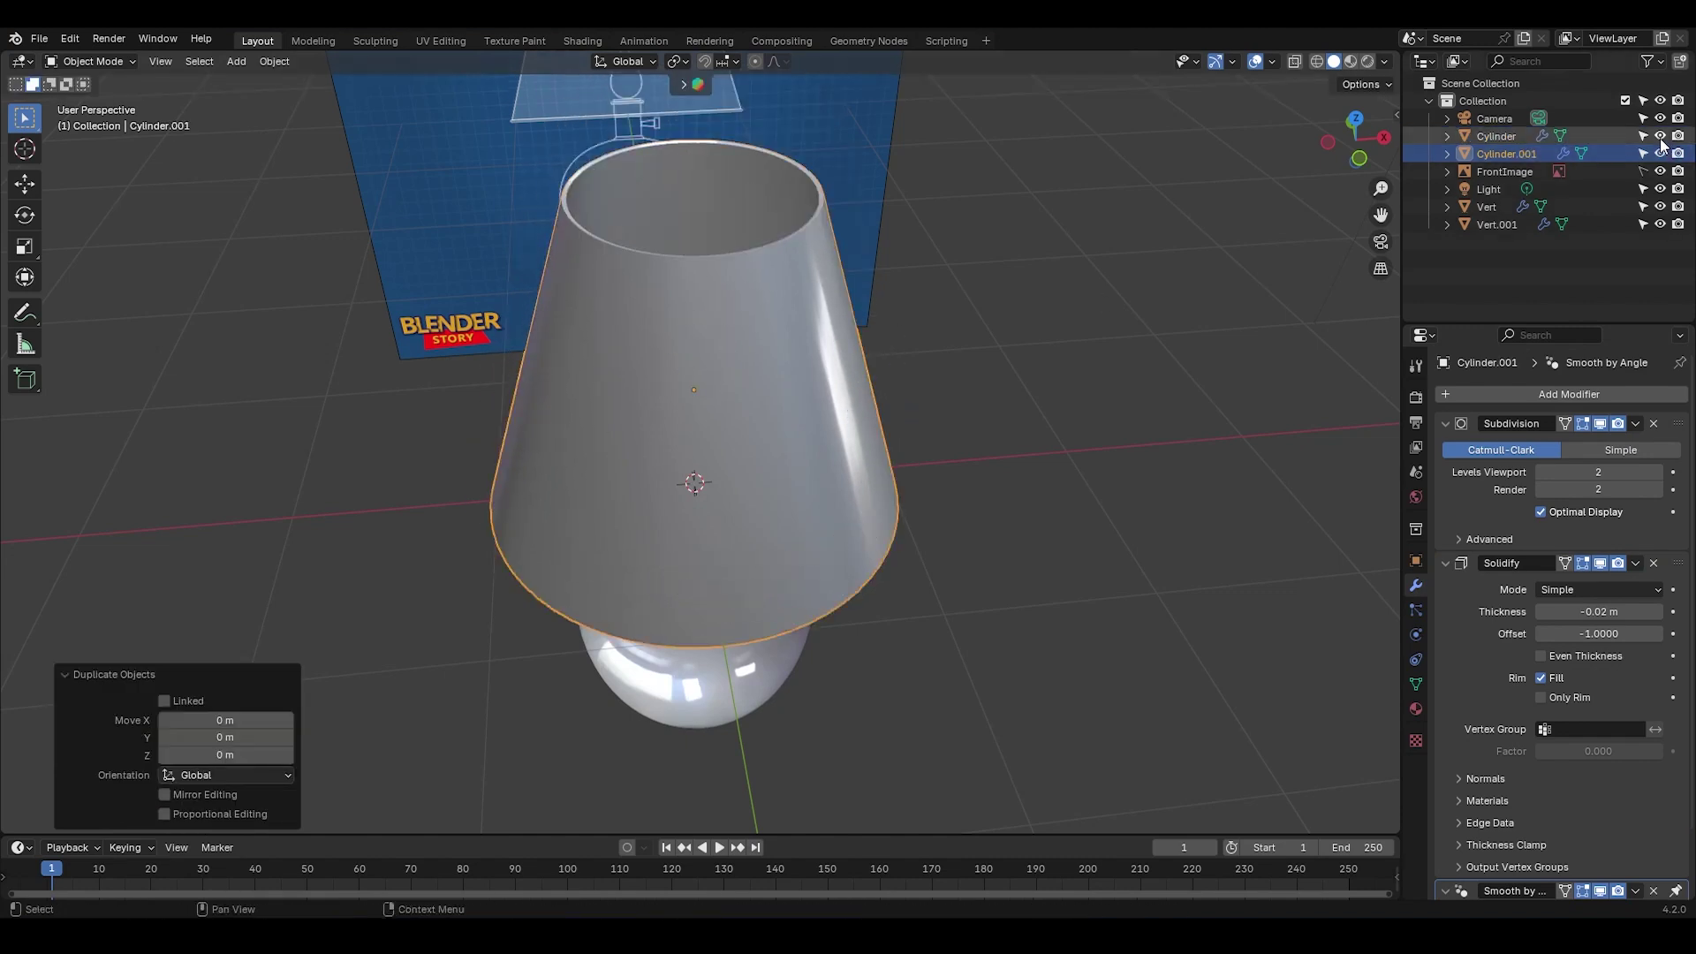
pyautogui.click(1653, 423)
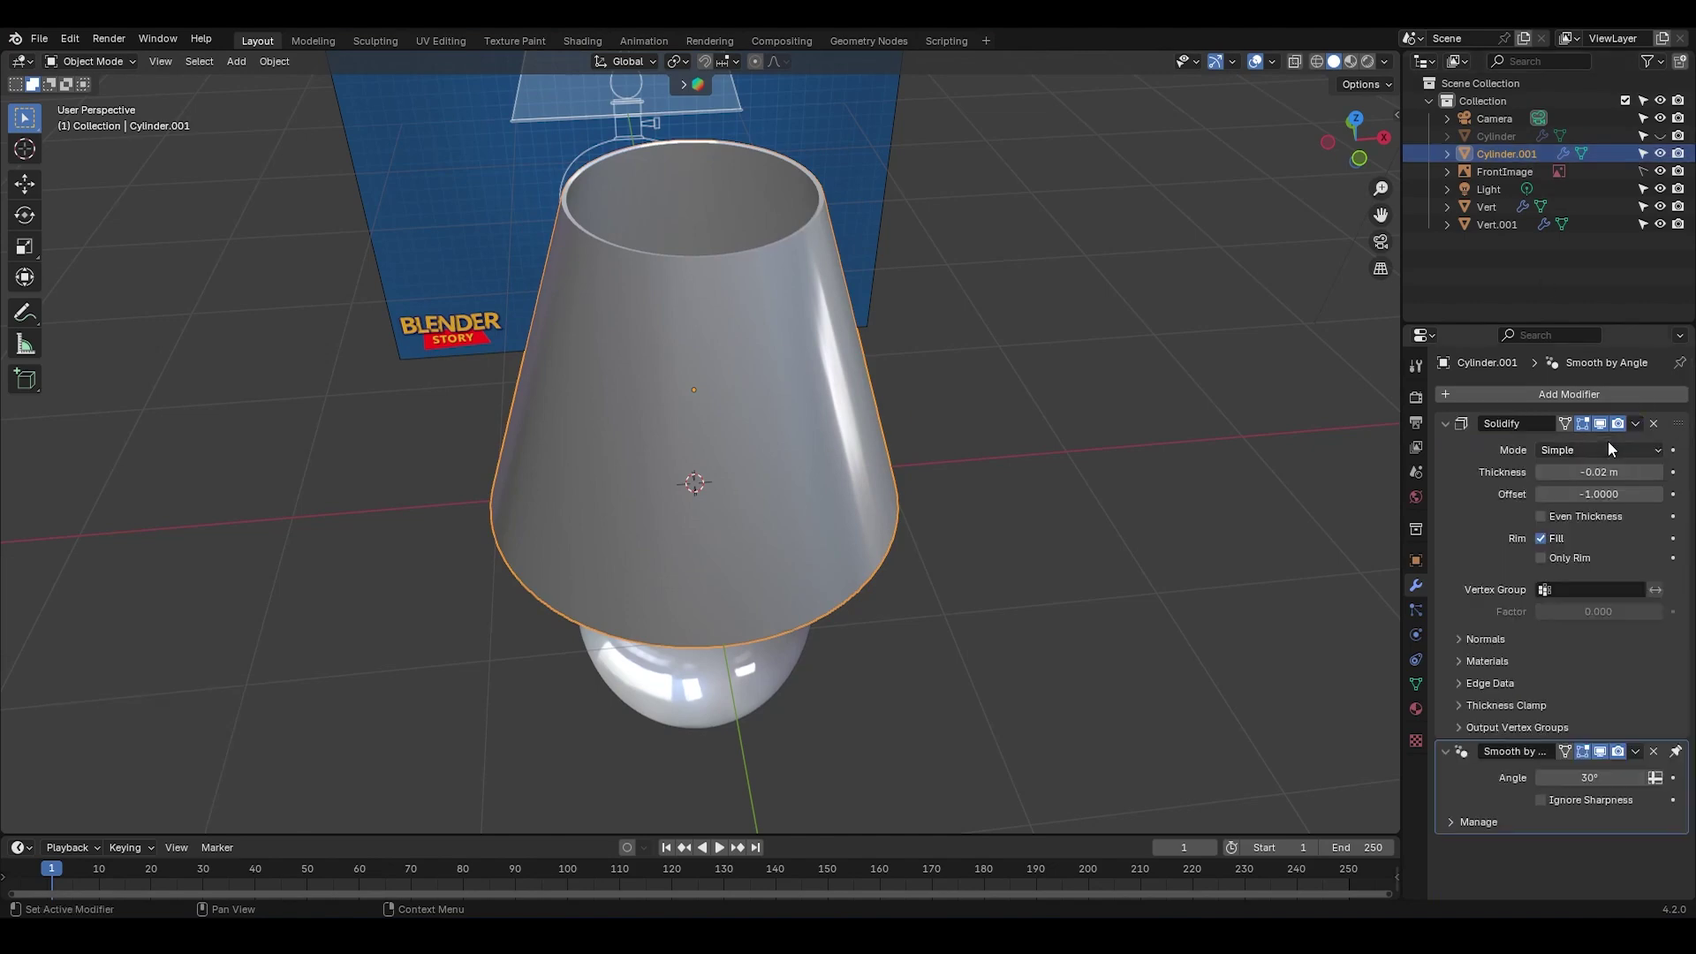
pyautogui.click(1613, 429)
pyautogui.click(1632, 445)
pyautogui.click(1563, 443)
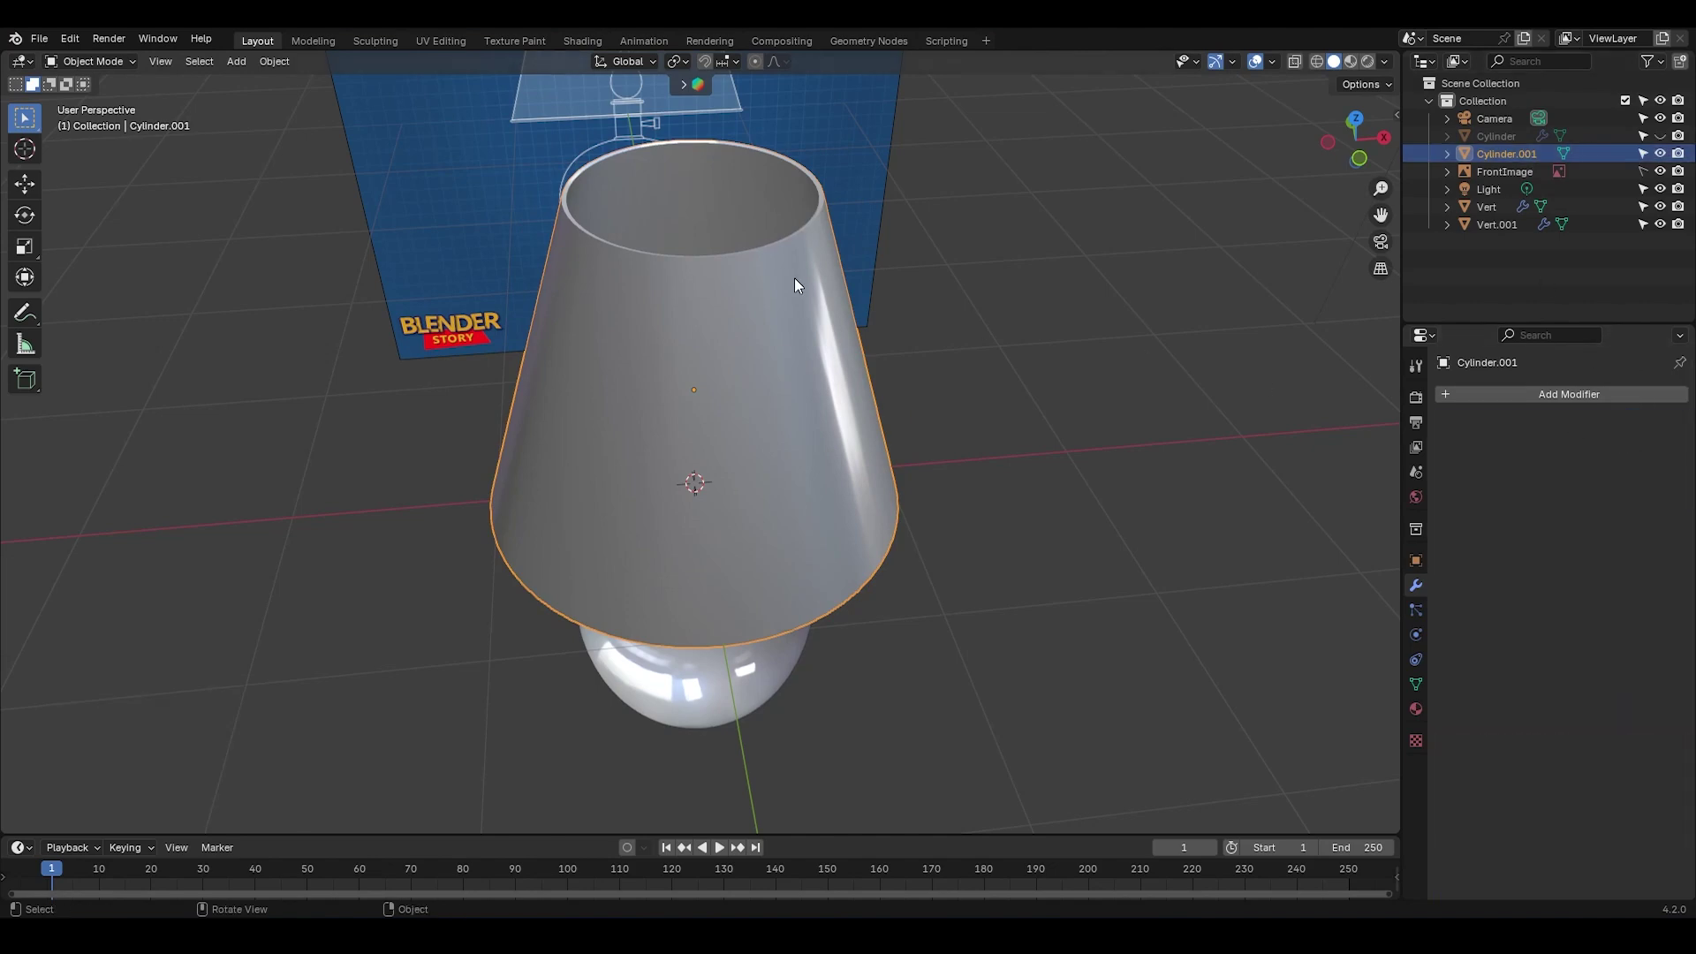
pyautogui.press('Tab')
# Step: Add loop cuts near the shade copy's top and bottom rims
pyautogui.scroll(4, 796, 325)
pyautogui.hotkey('ctrl', 'r')
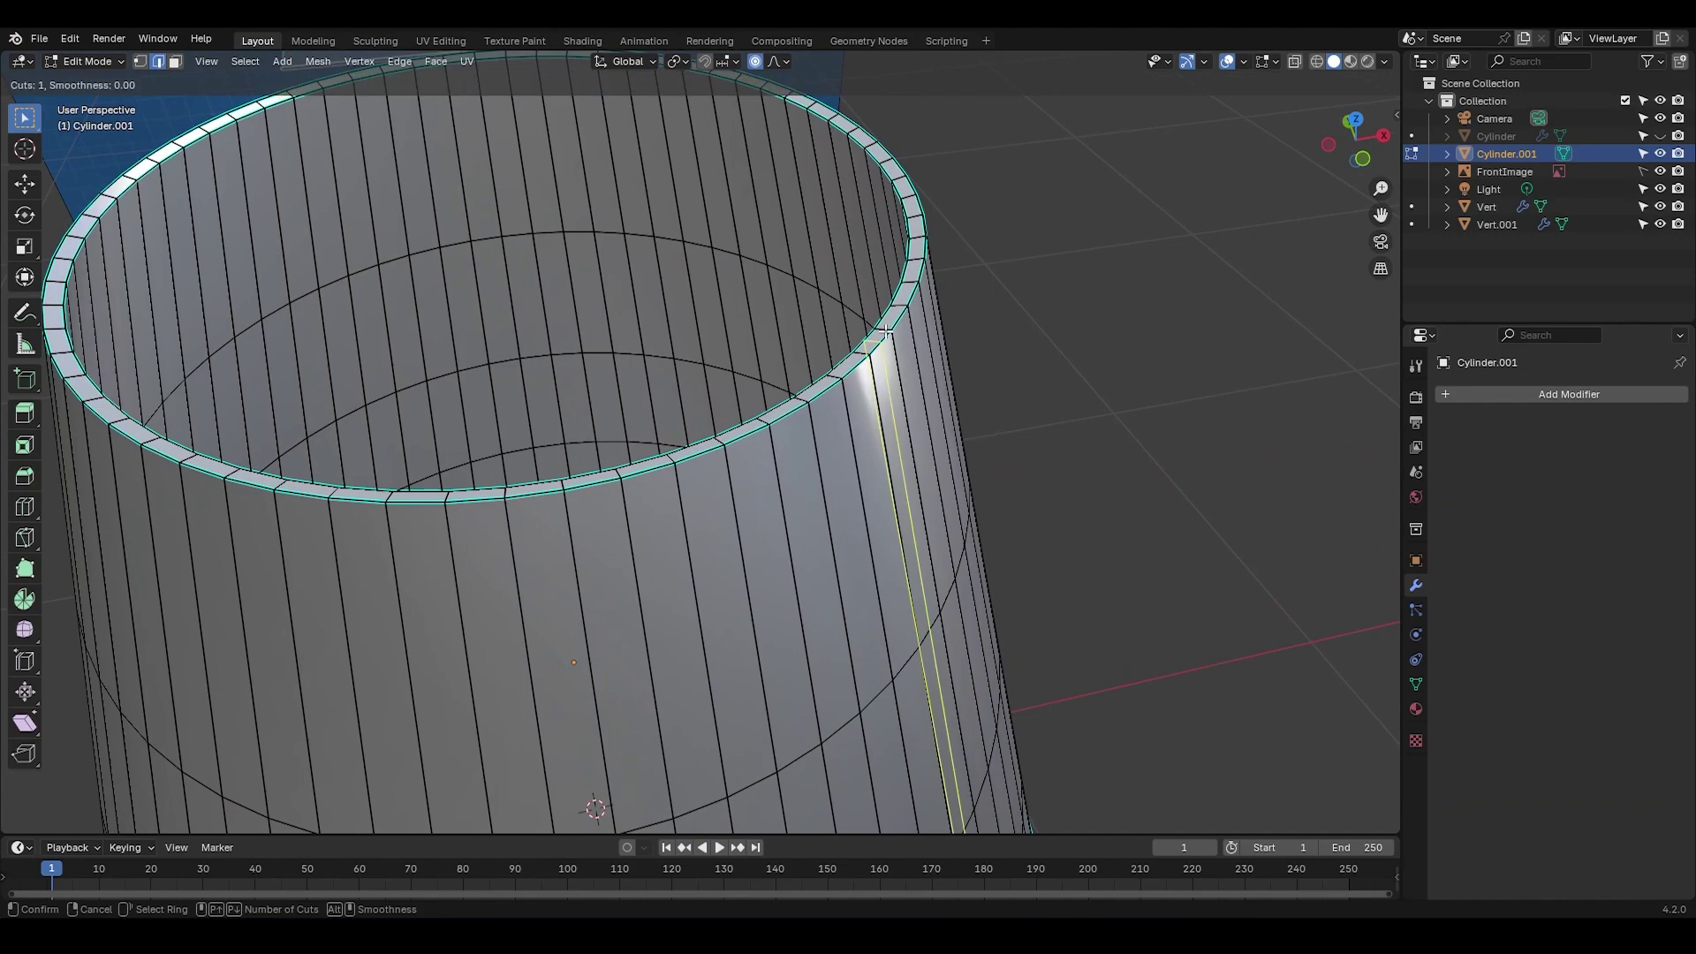
pyautogui.click(883, 326)
pyautogui.rightClick(882, 327)
pyautogui.moveTo(984, 525); pyautogui.dragTo(886, 350, button='middle')
pyautogui.hotkey('ctrl', 'r')
pyautogui.click(865, 336)
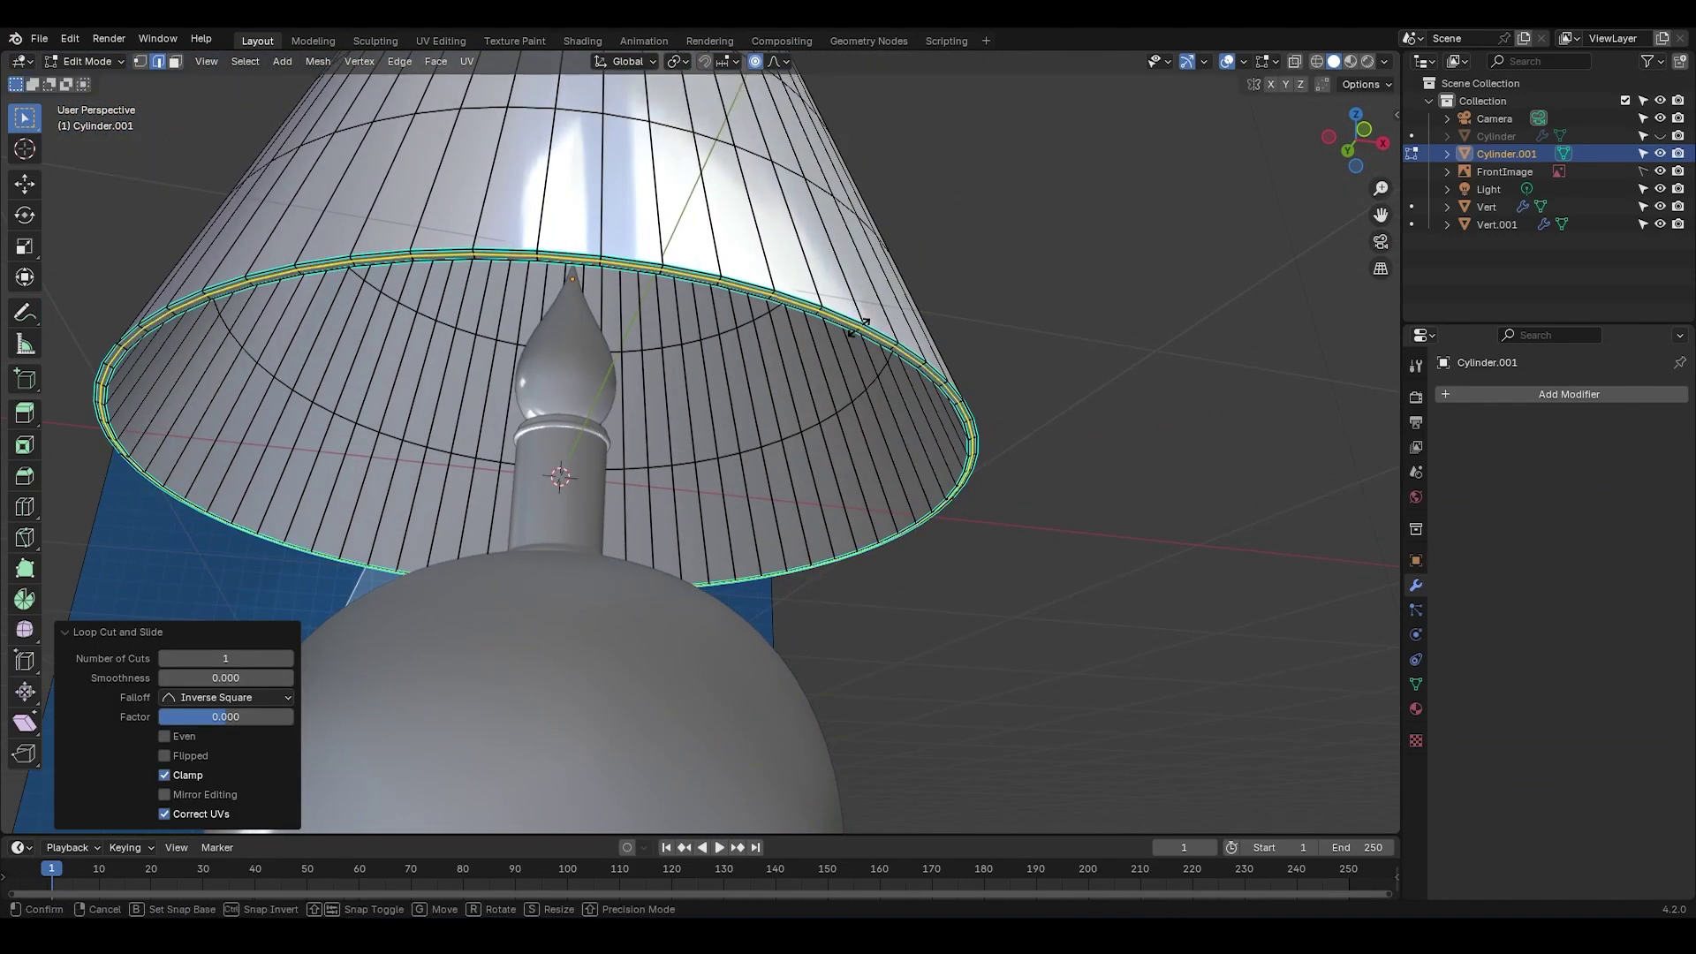
pyautogui.rightClick(862, 334)
pyautogui.moveTo(894, 267); pyautogui.dragTo(751, 386, button='middle')
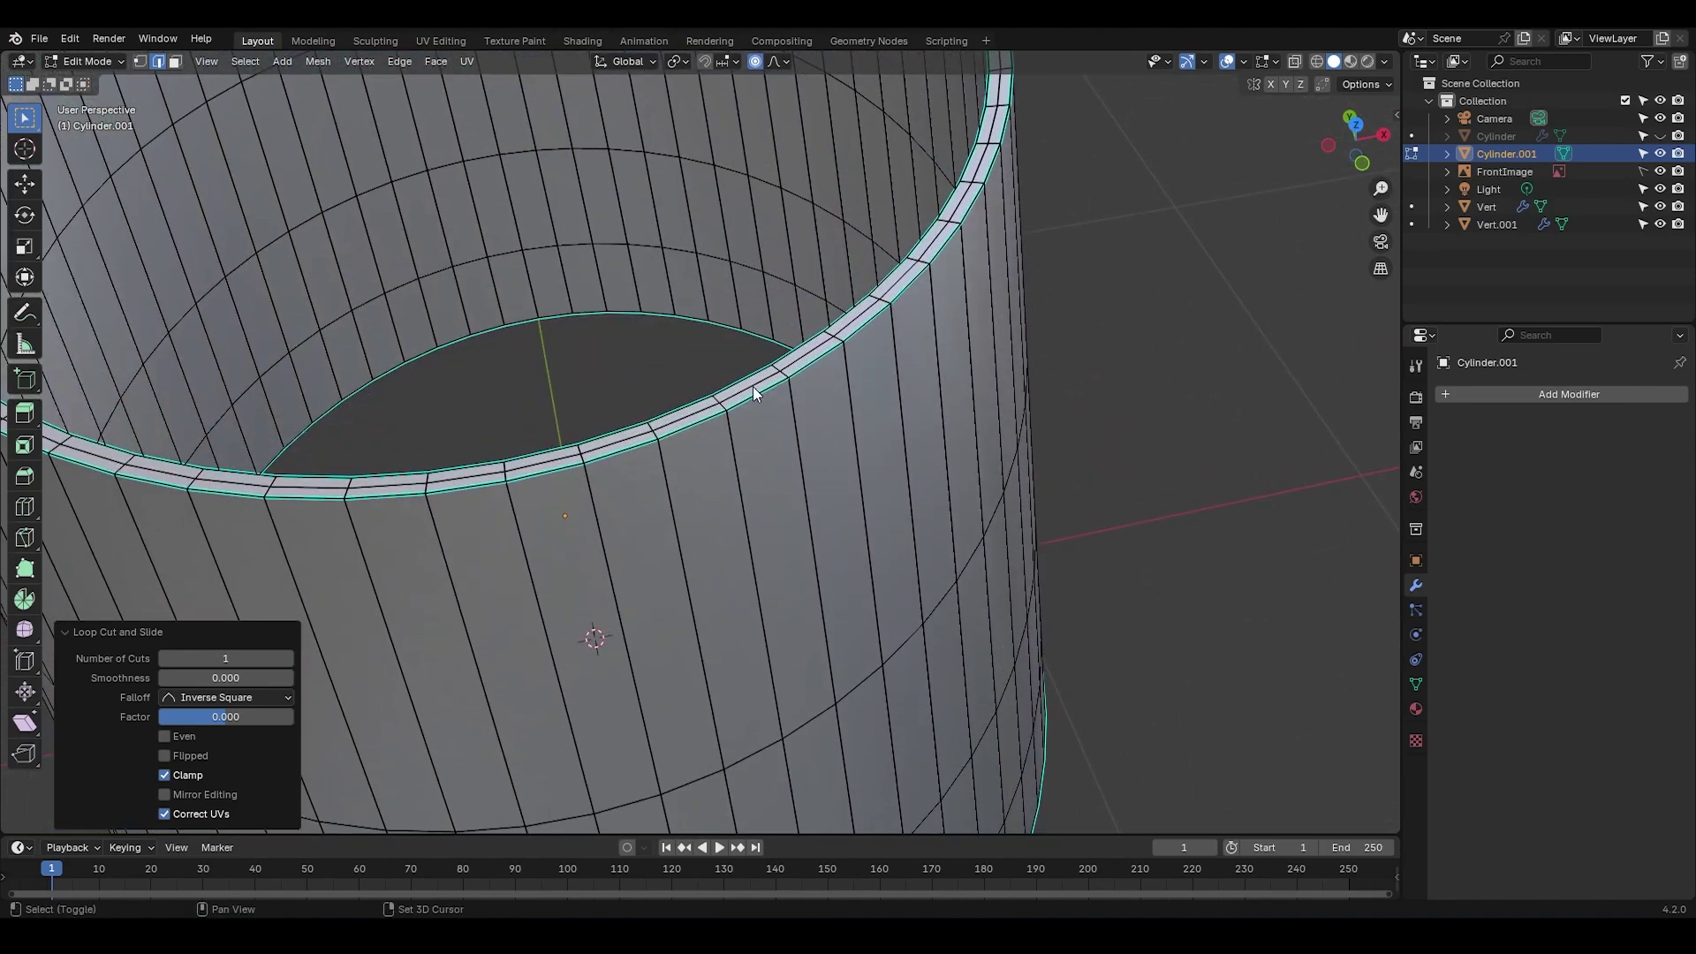
# Step: Duplicate the rim loops in place and separate them into a new object, Cylinder.002
pyautogui.hotkey('ctrl', 'r')
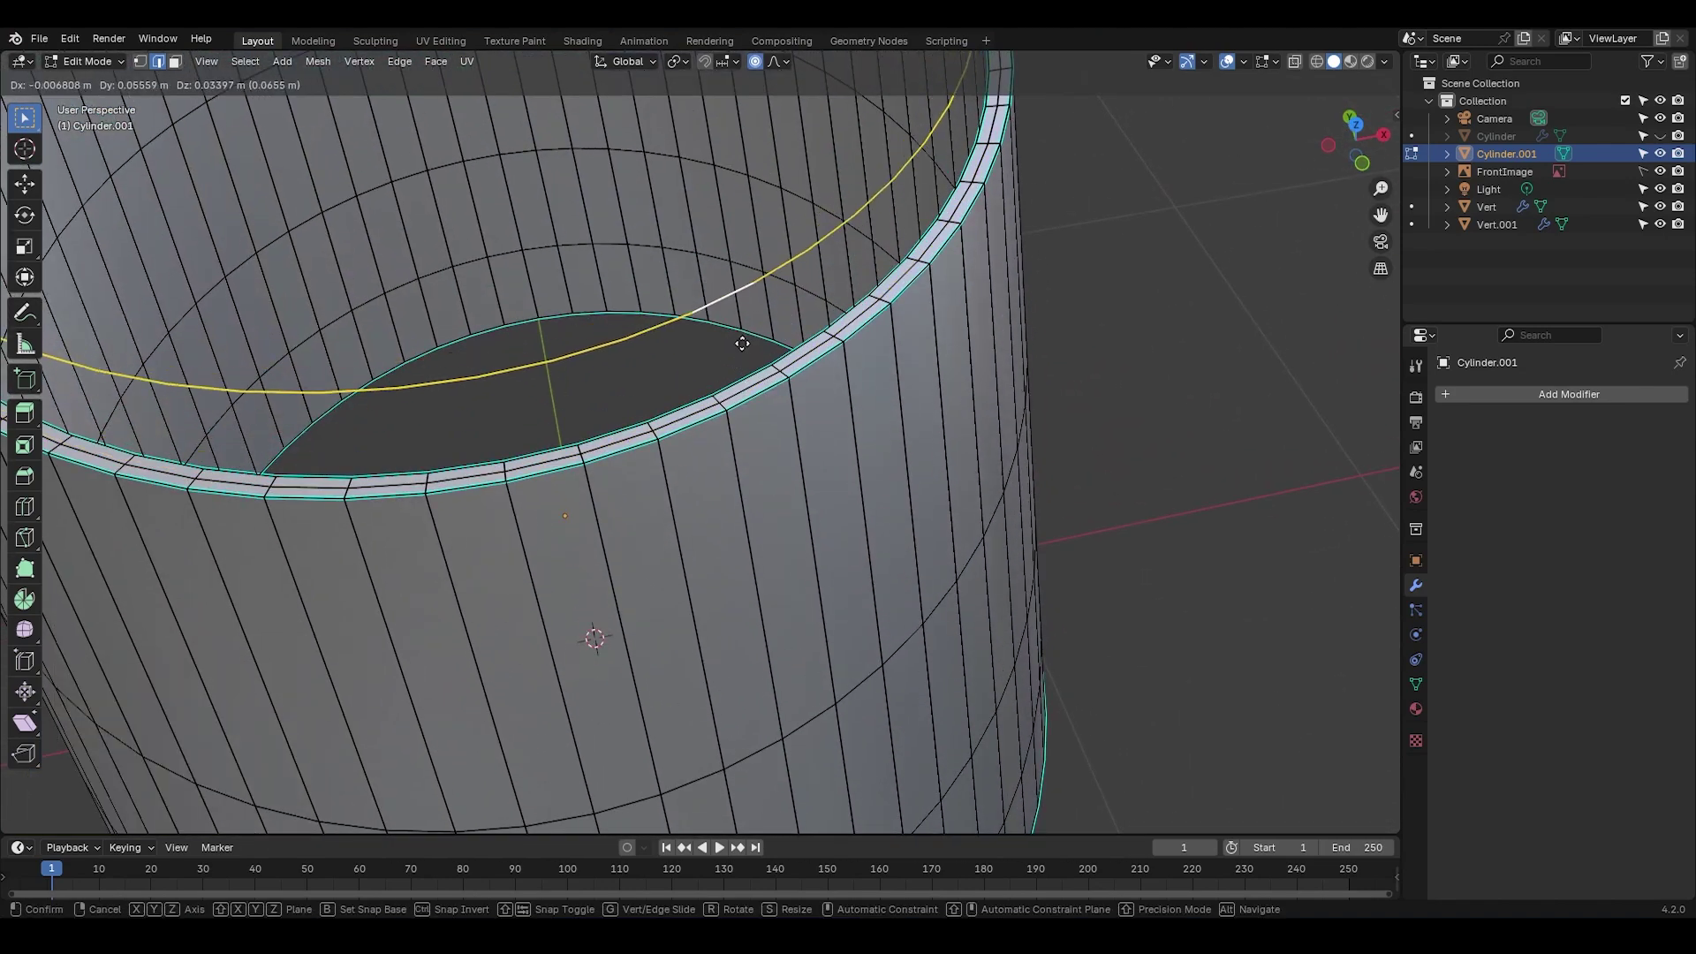
pyautogui.hotkey('shift', 'd')
pyautogui.rightClick(749, 335)
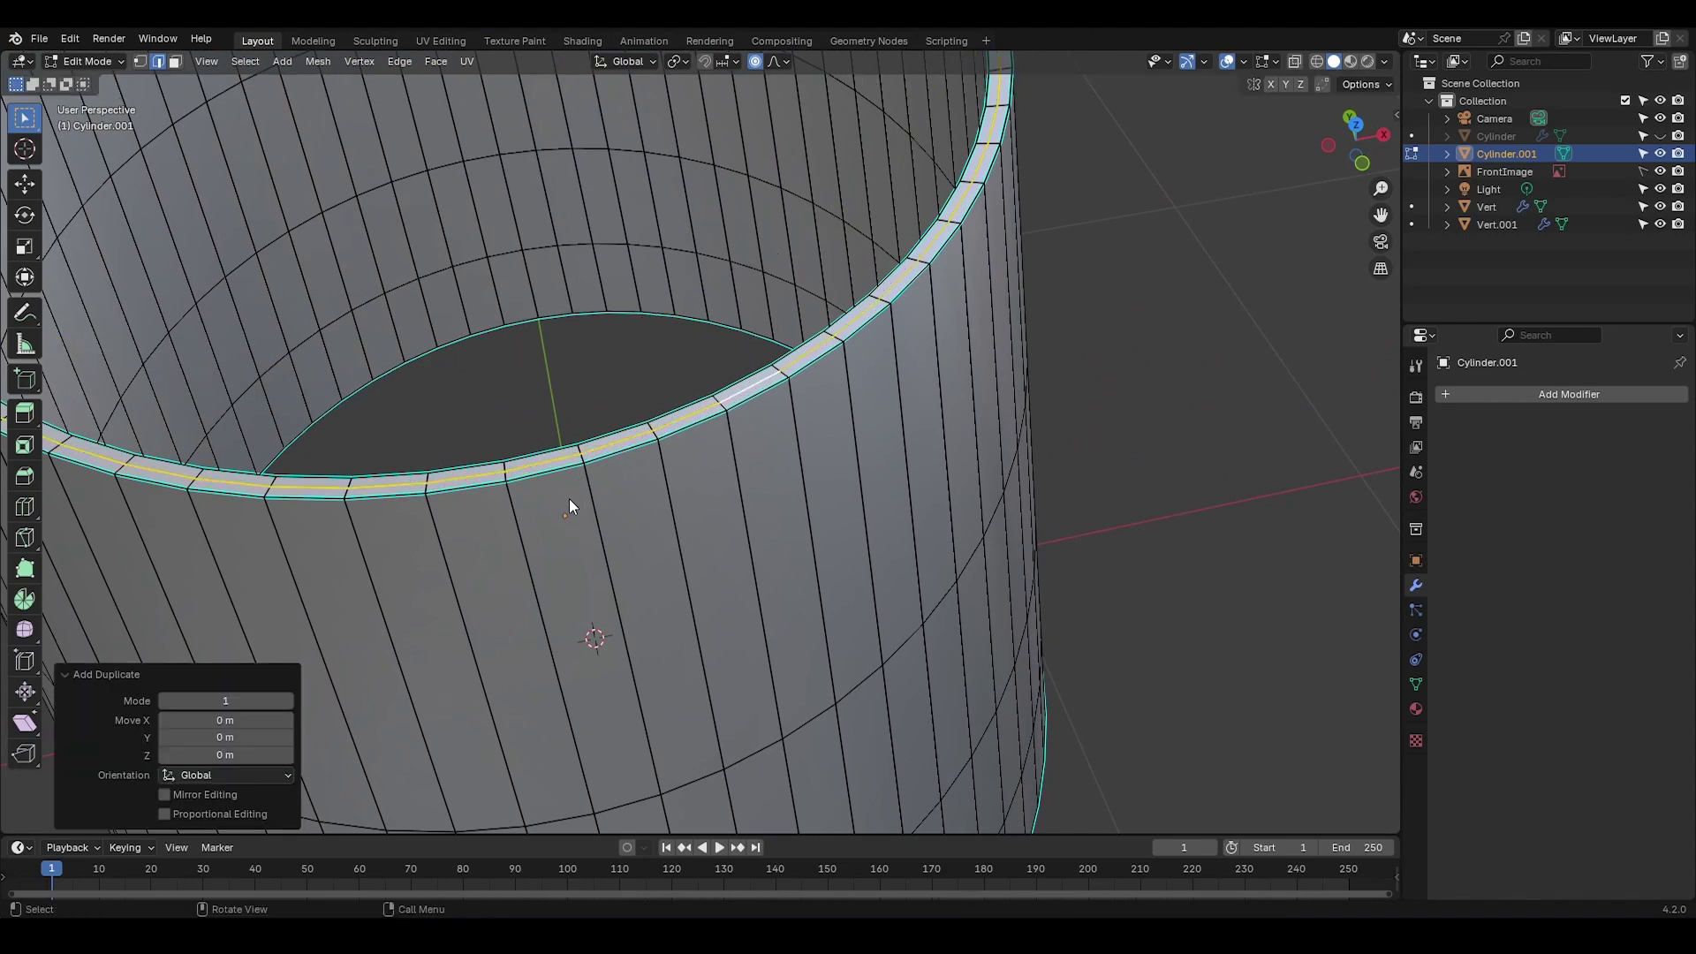
pyautogui.press('p')
pyautogui.click(537, 497)
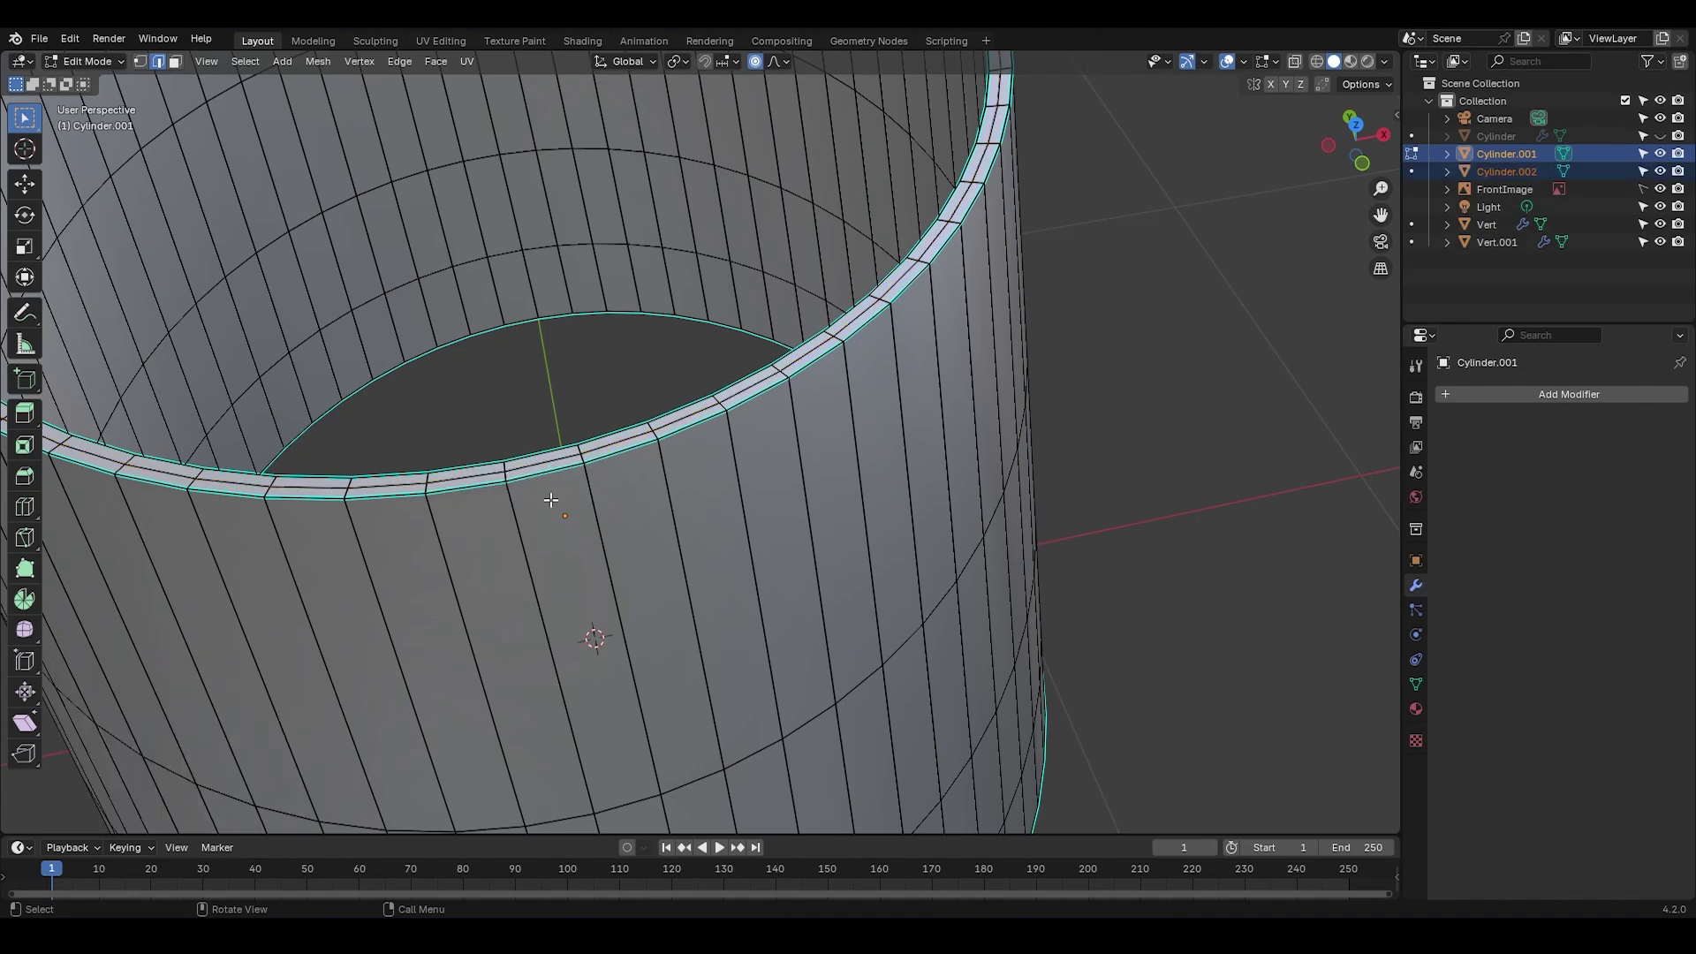
pyautogui.click(1498, 159)
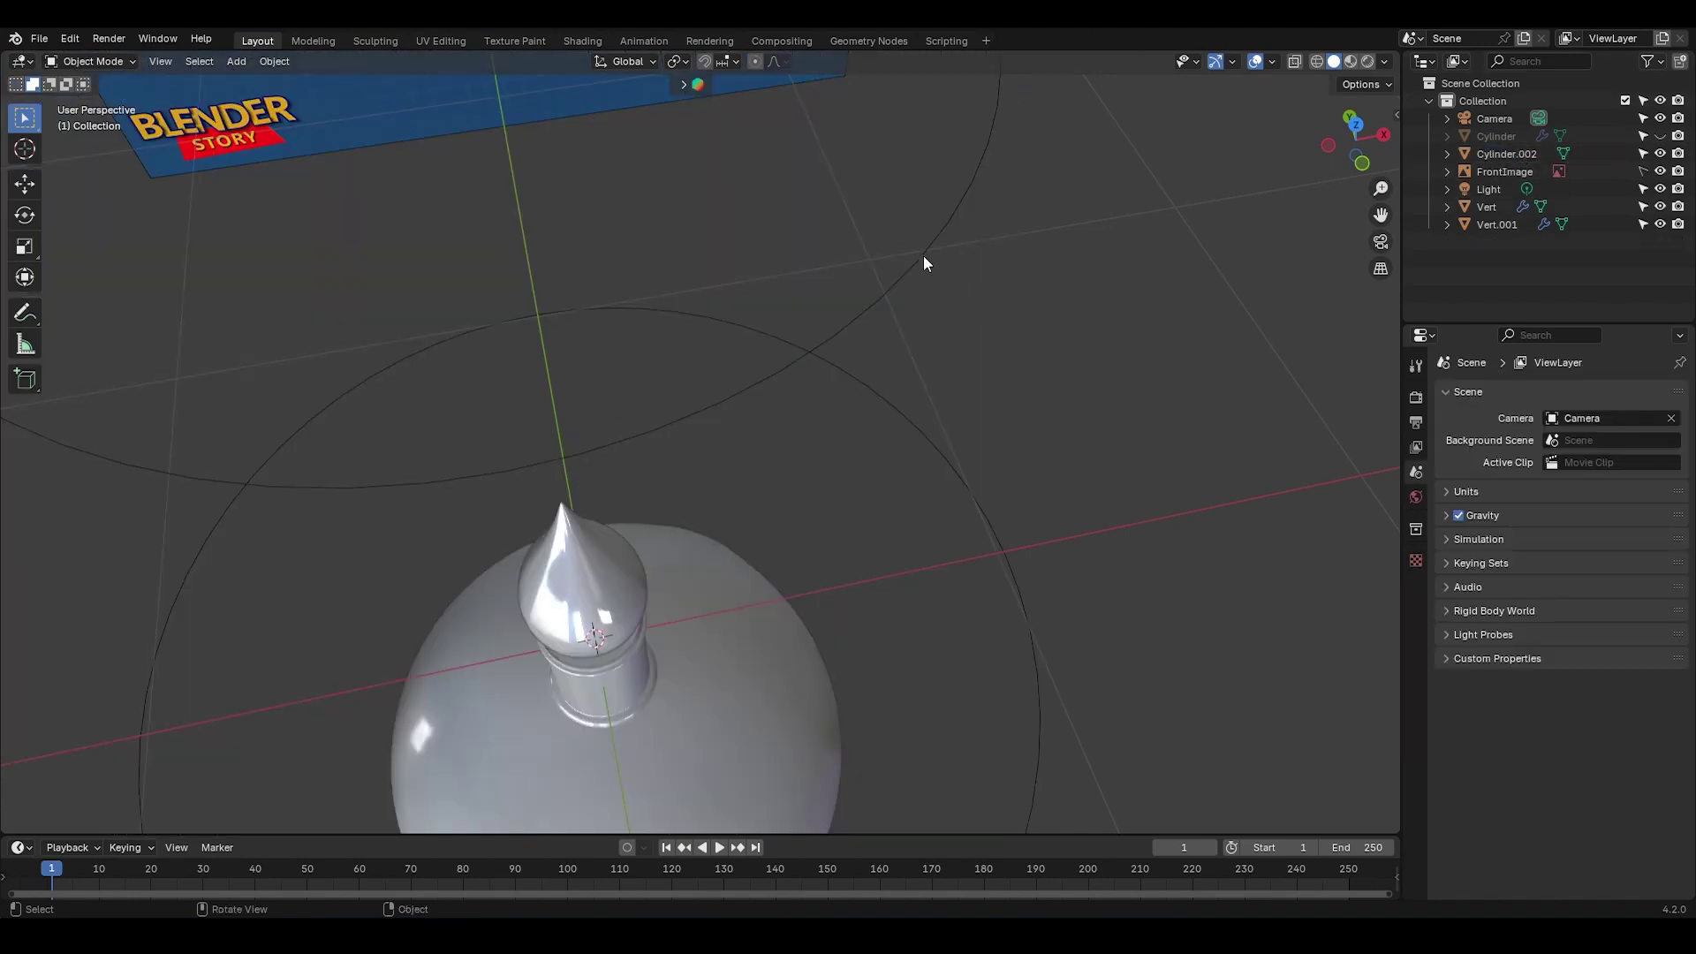
# Step: Convert the rim loop object Cylinder.002 into a curve
pyautogui.click(924, 261)
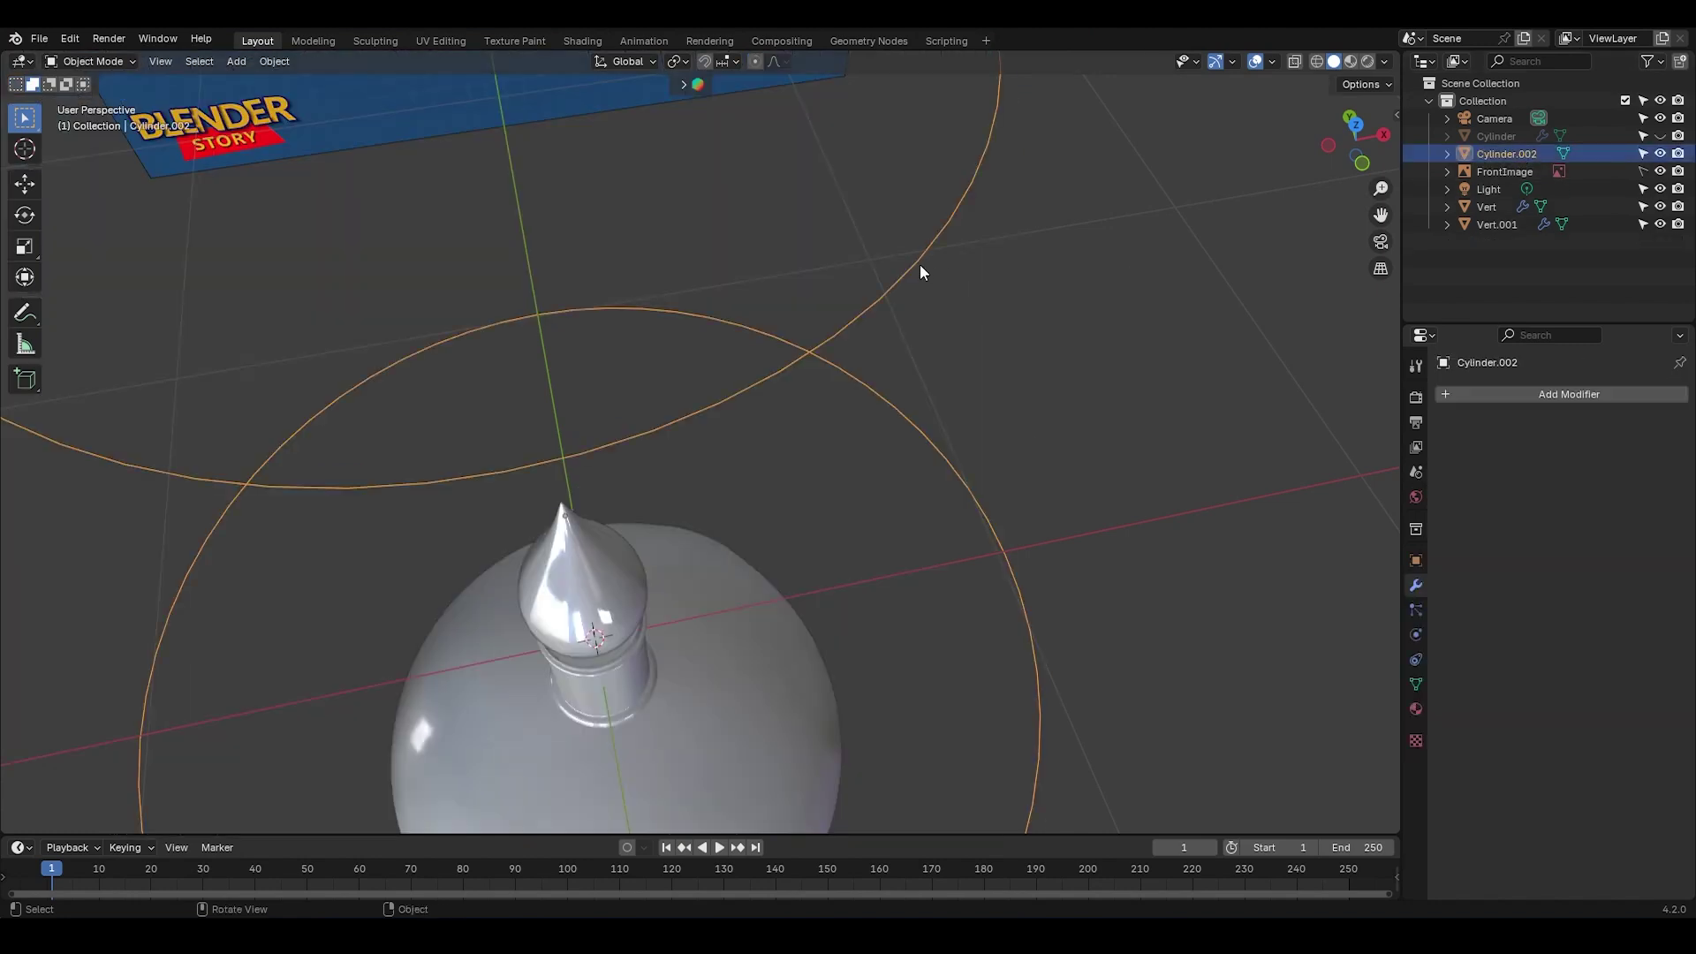
pyautogui.scroll(-3, 884, 354)
pyautogui.moveTo(840, 441); pyautogui.dragTo(825, 358, button='middle')
pyautogui.rightClick(811, 366)
pyautogui.moveTo(811, 368)
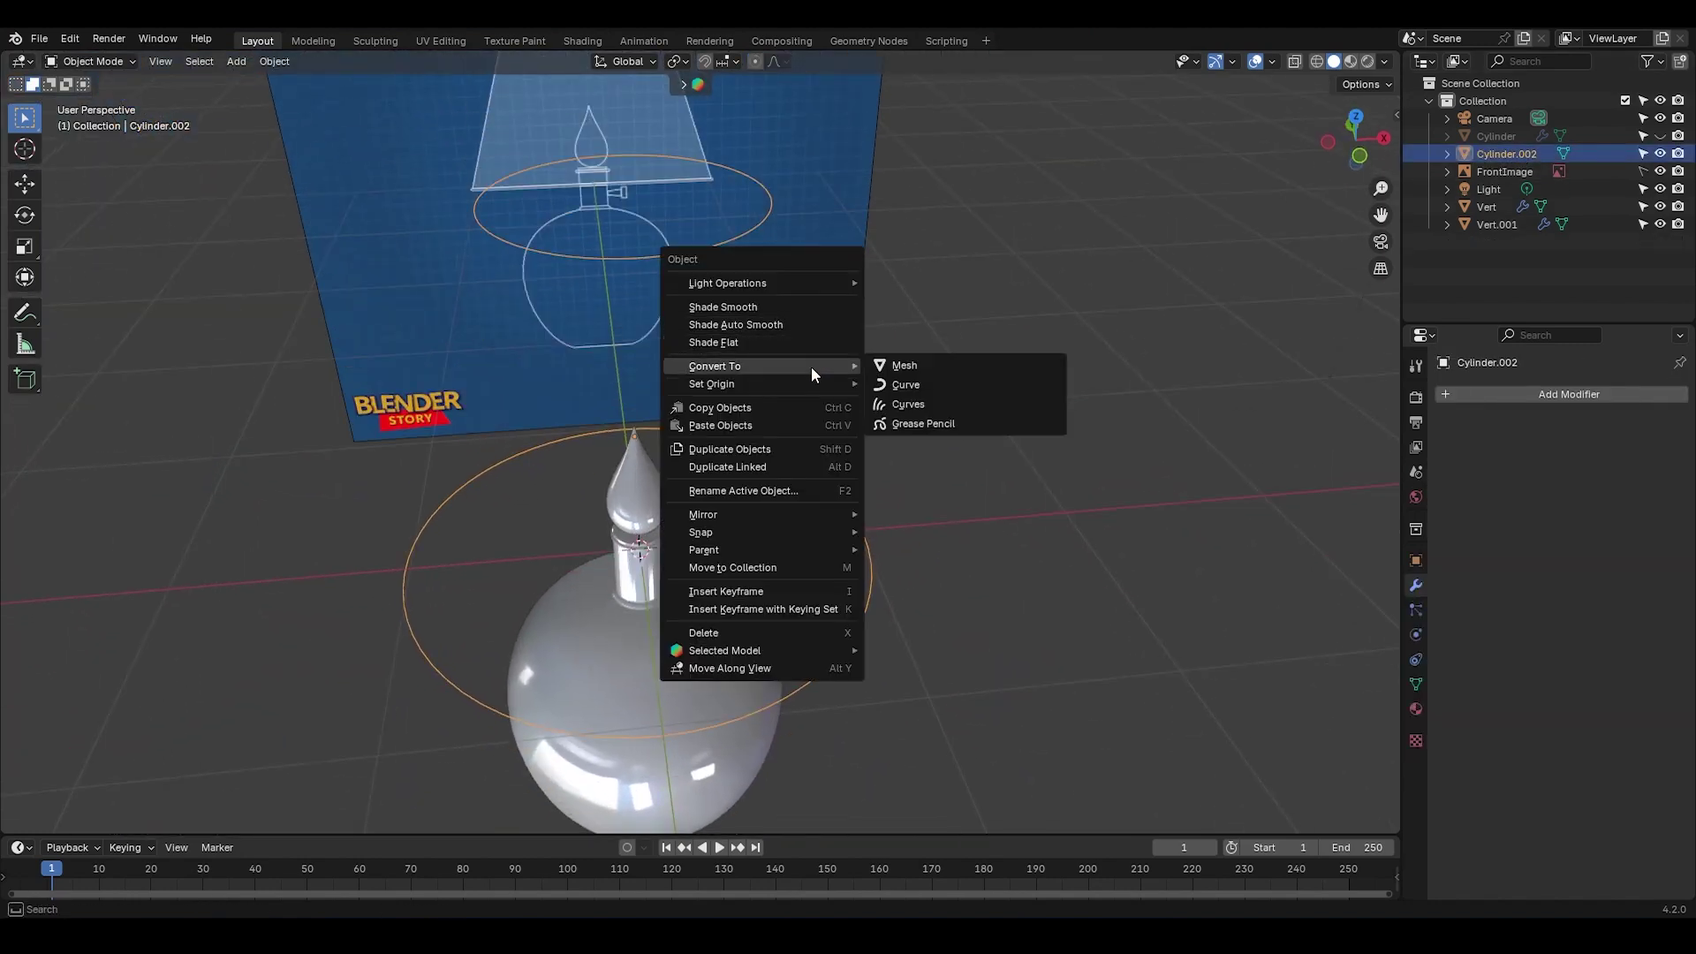
pyautogui.click(906, 384)
# Step: Unhide the original lampshade Cylinder and give the rim curve a 0.016 m bevel depth
pyautogui.click(1660, 136)
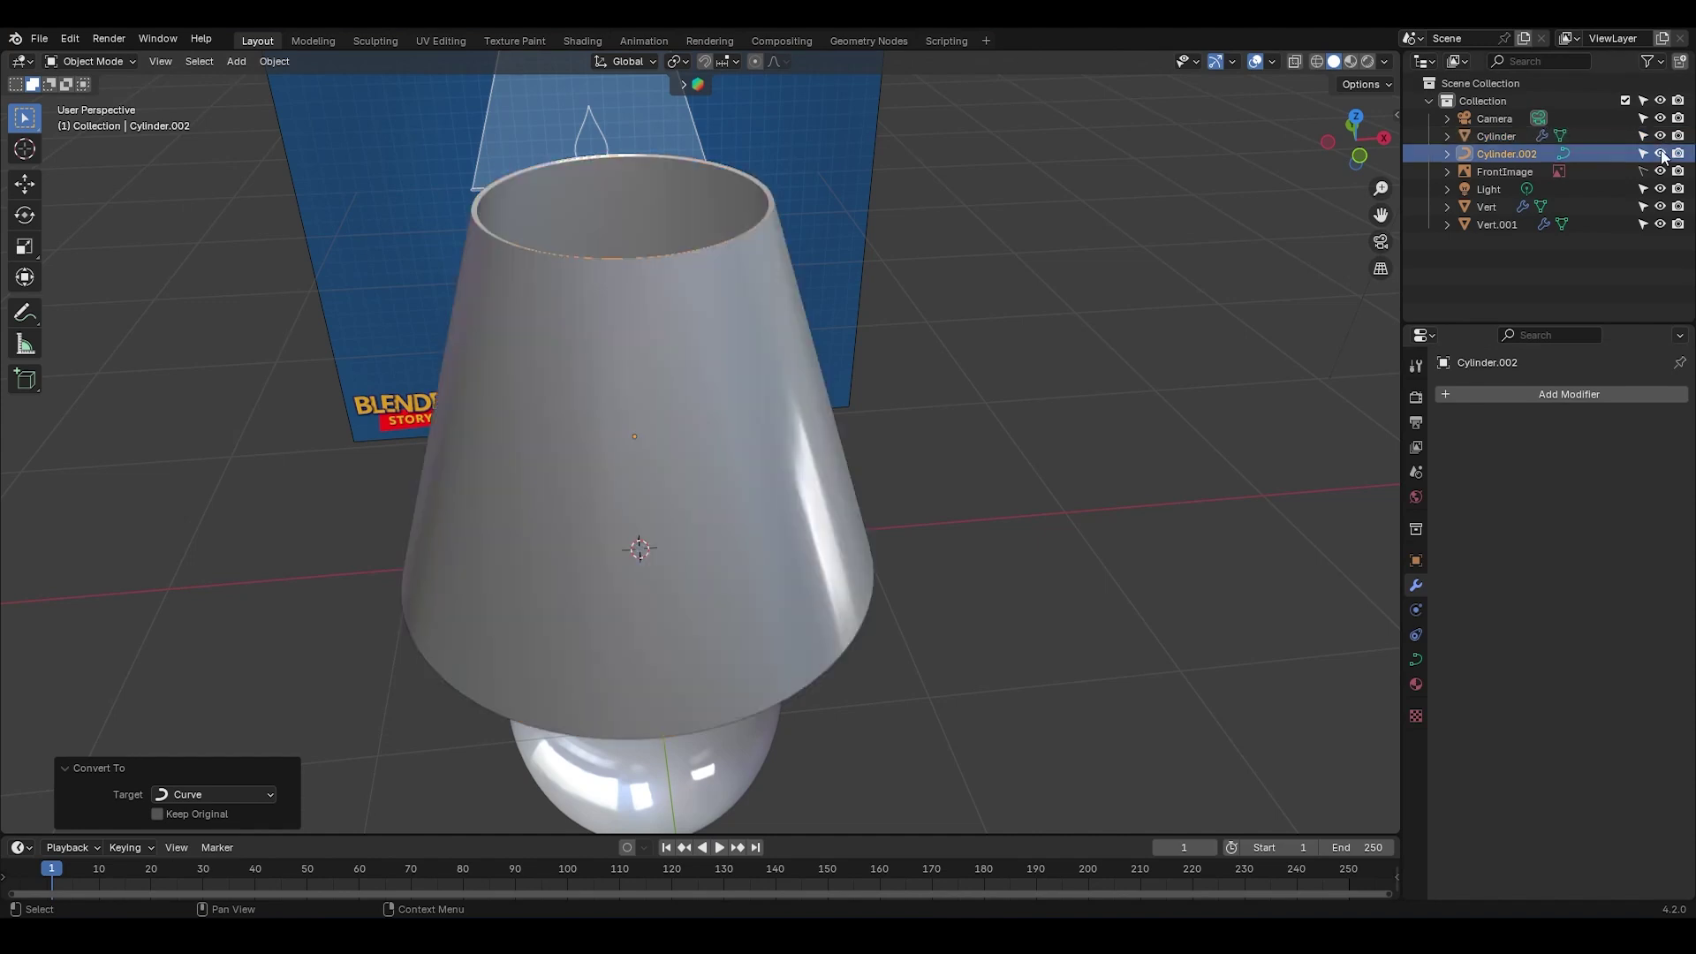
pyautogui.moveTo(922, 316); pyautogui.dragTo(1023, 289, button='middle')
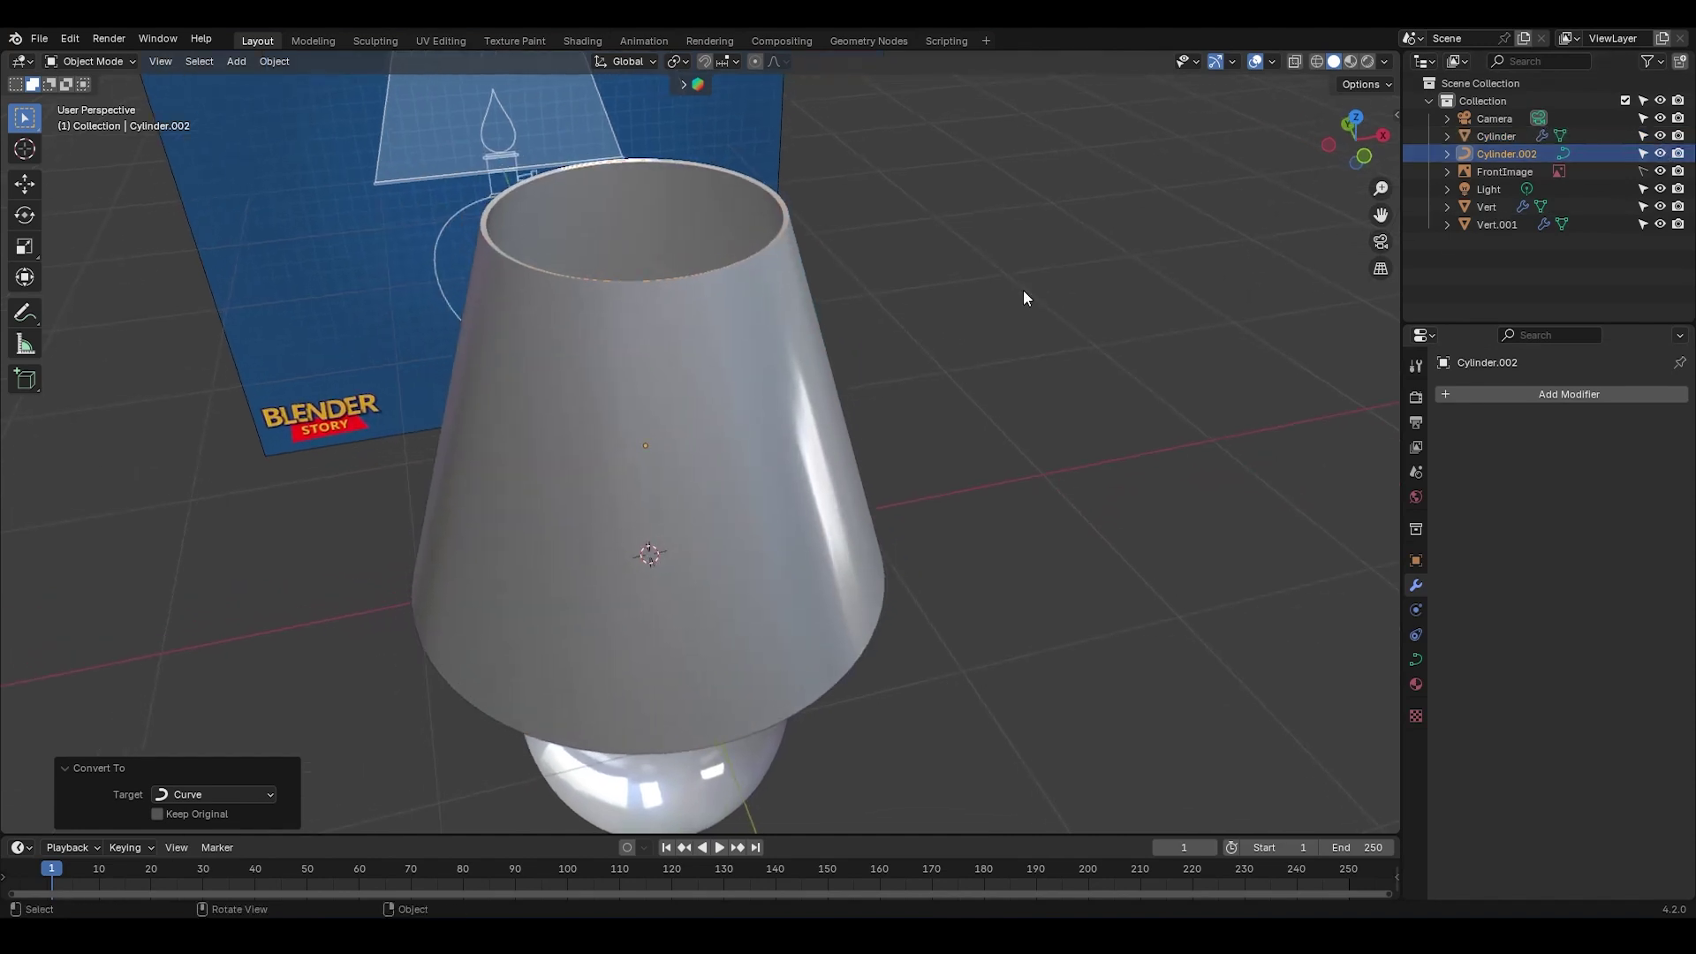
pyautogui.click(1564, 153)
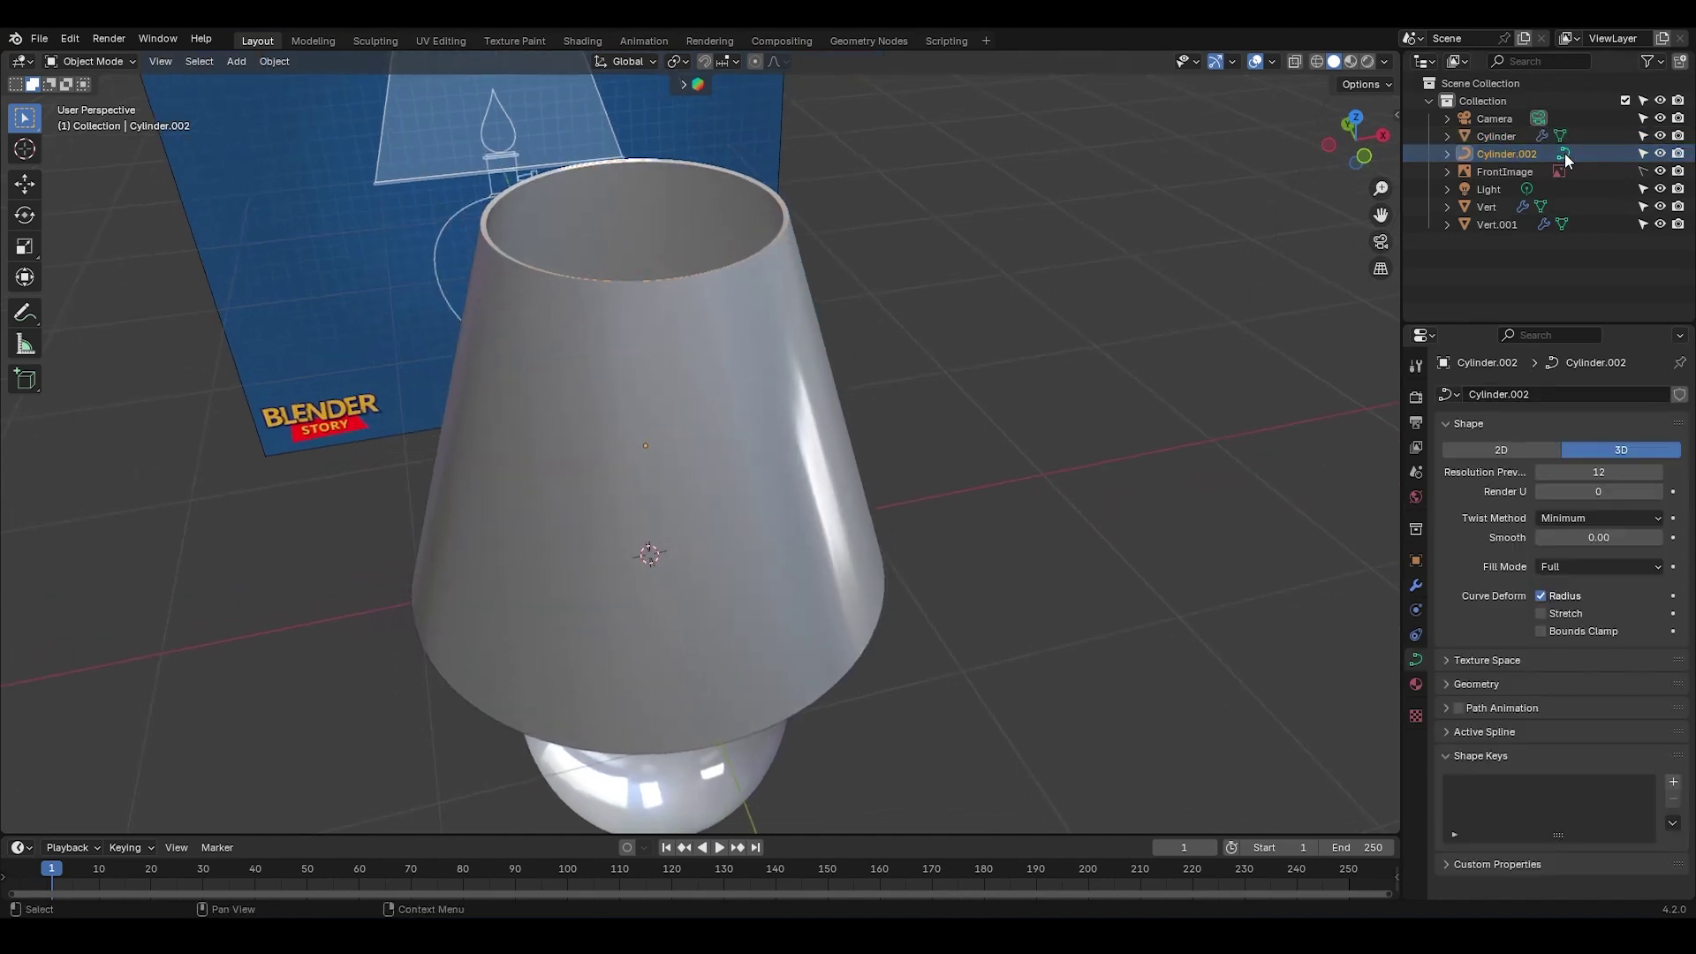
pyautogui.click(1475, 683)
pyautogui.scroll(-3, 1470, 678)
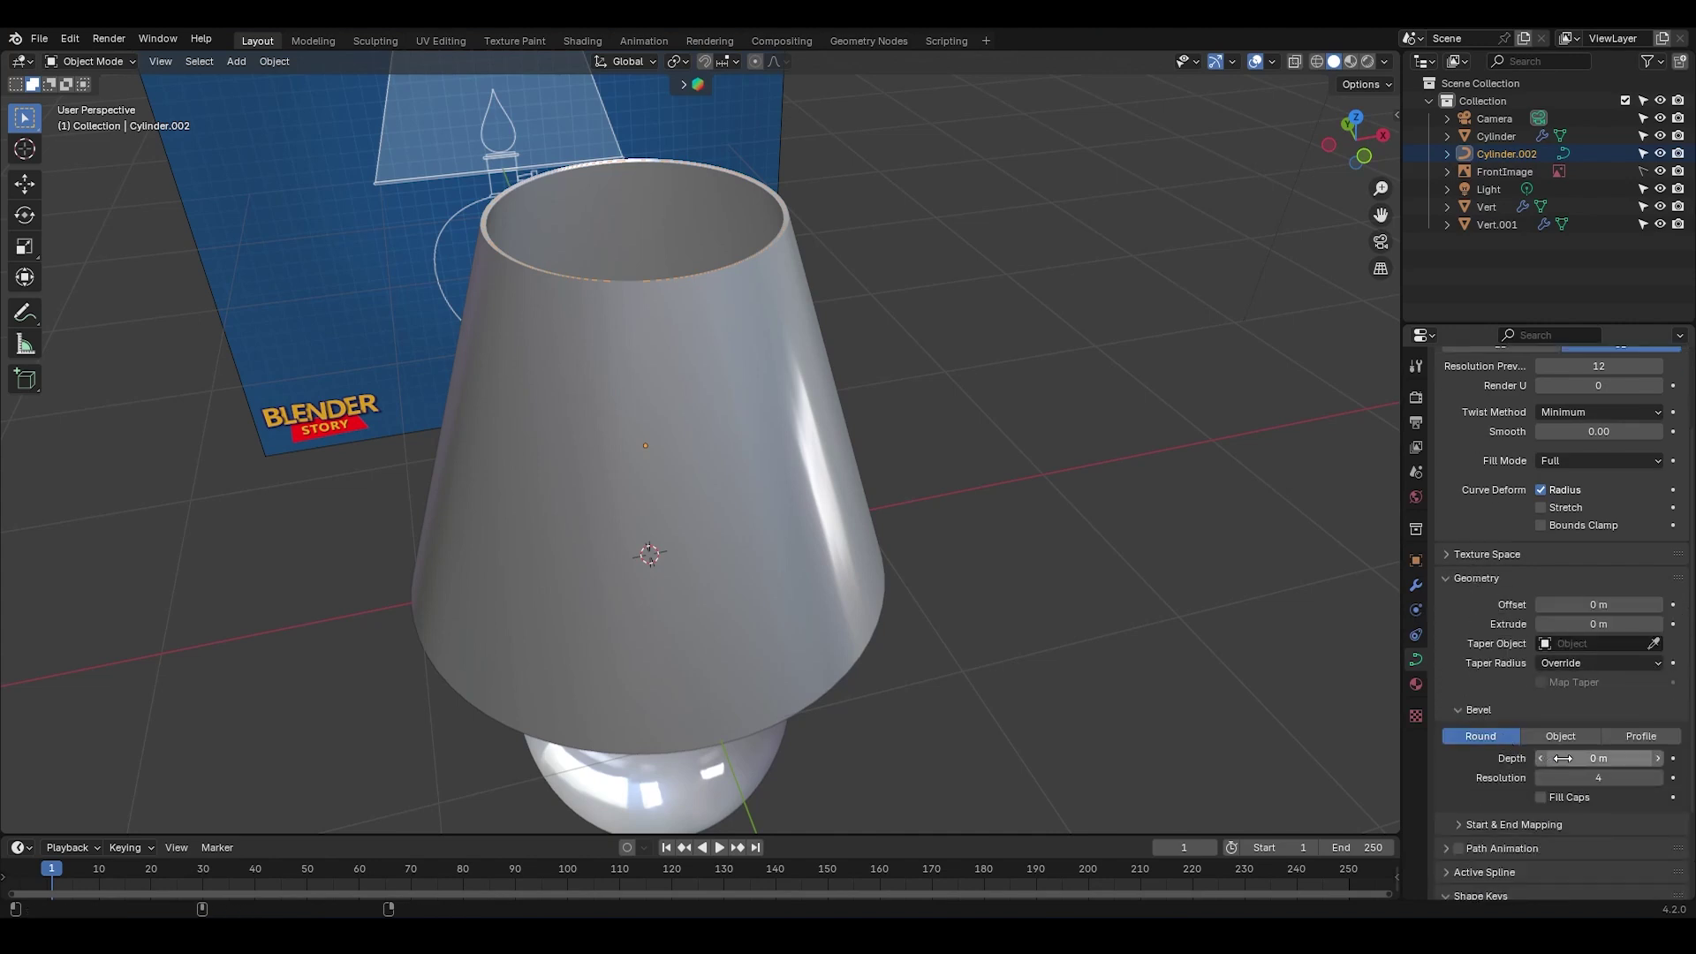
pyautogui.moveTo(1562, 757); pyautogui.dragTo(1592, 758)
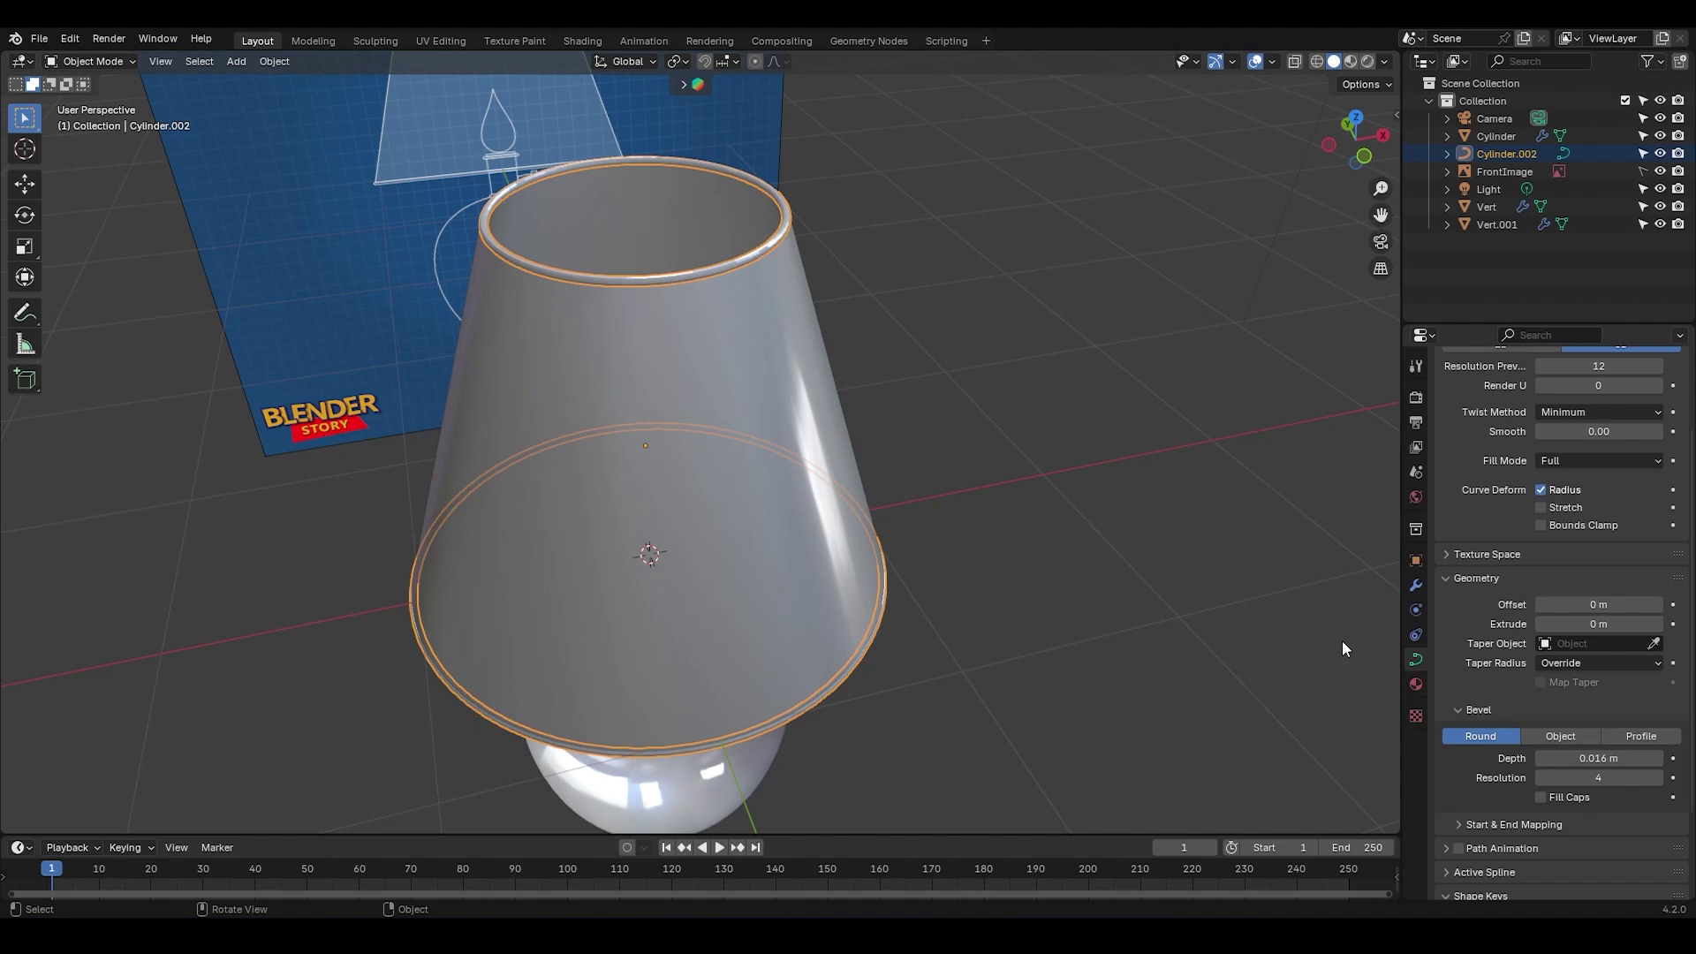
pyautogui.click(1416, 587)
# Step: Add a Subdivision Surface modifier to the rim curve and shade it smooth
pyautogui.click(1568, 394)
pyautogui.moveTo(1466, 404)
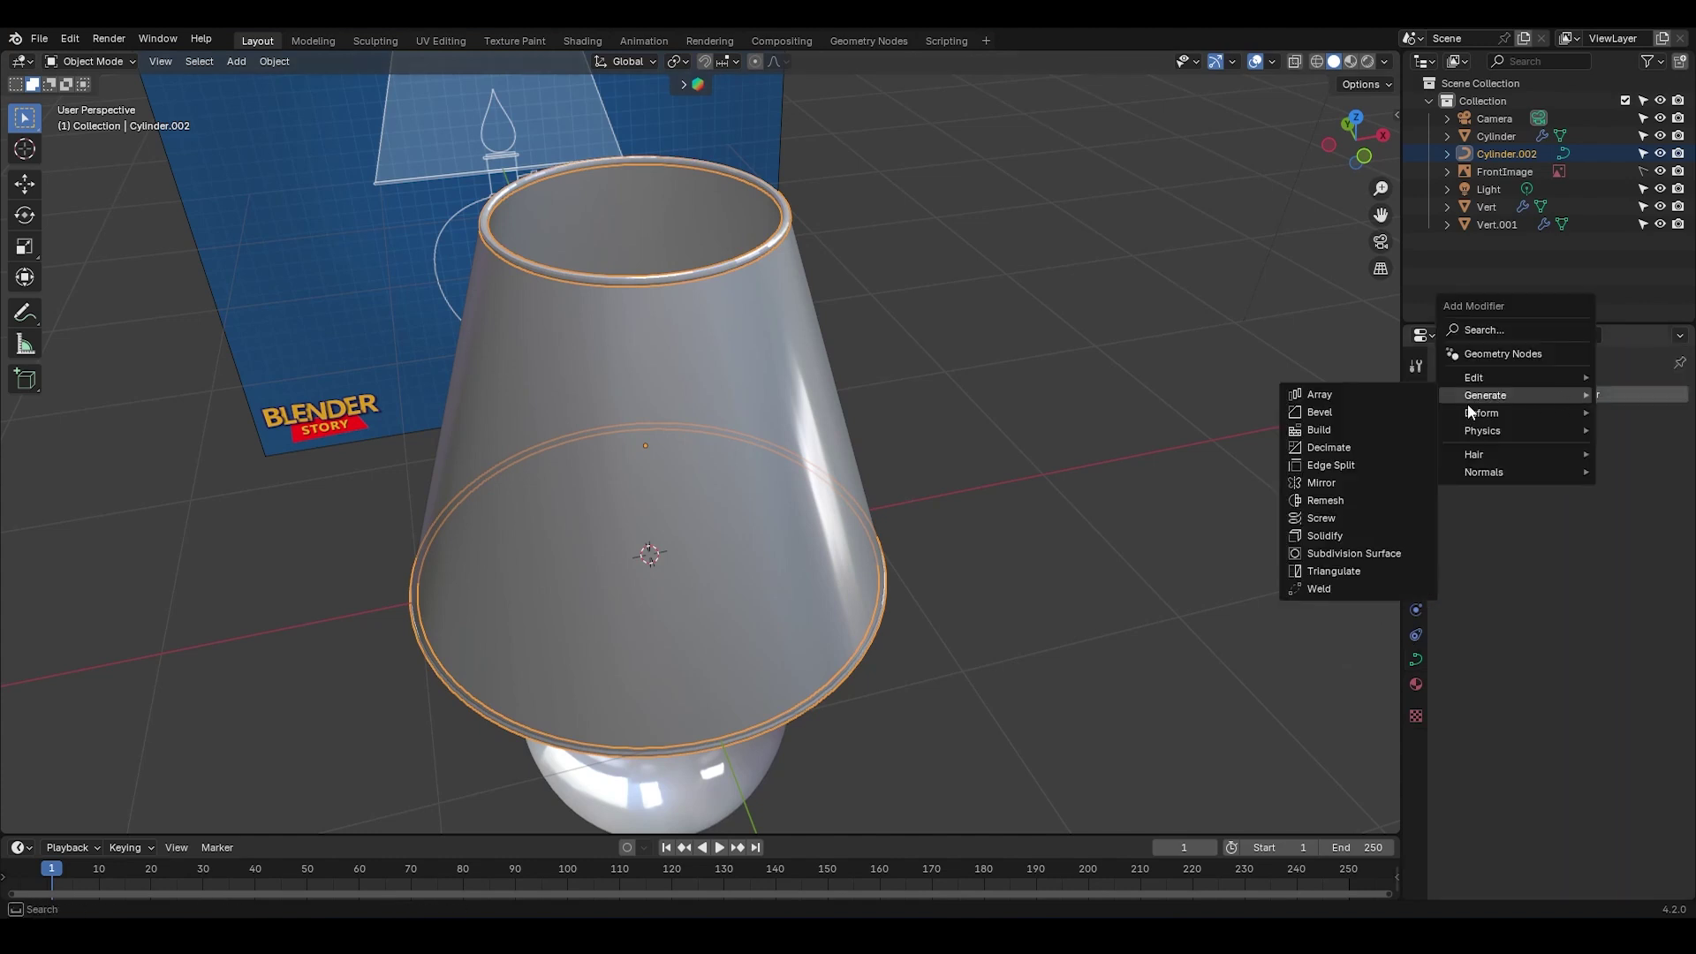
pyautogui.click(1360, 548)
pyautogui.rightClick(715, 262)
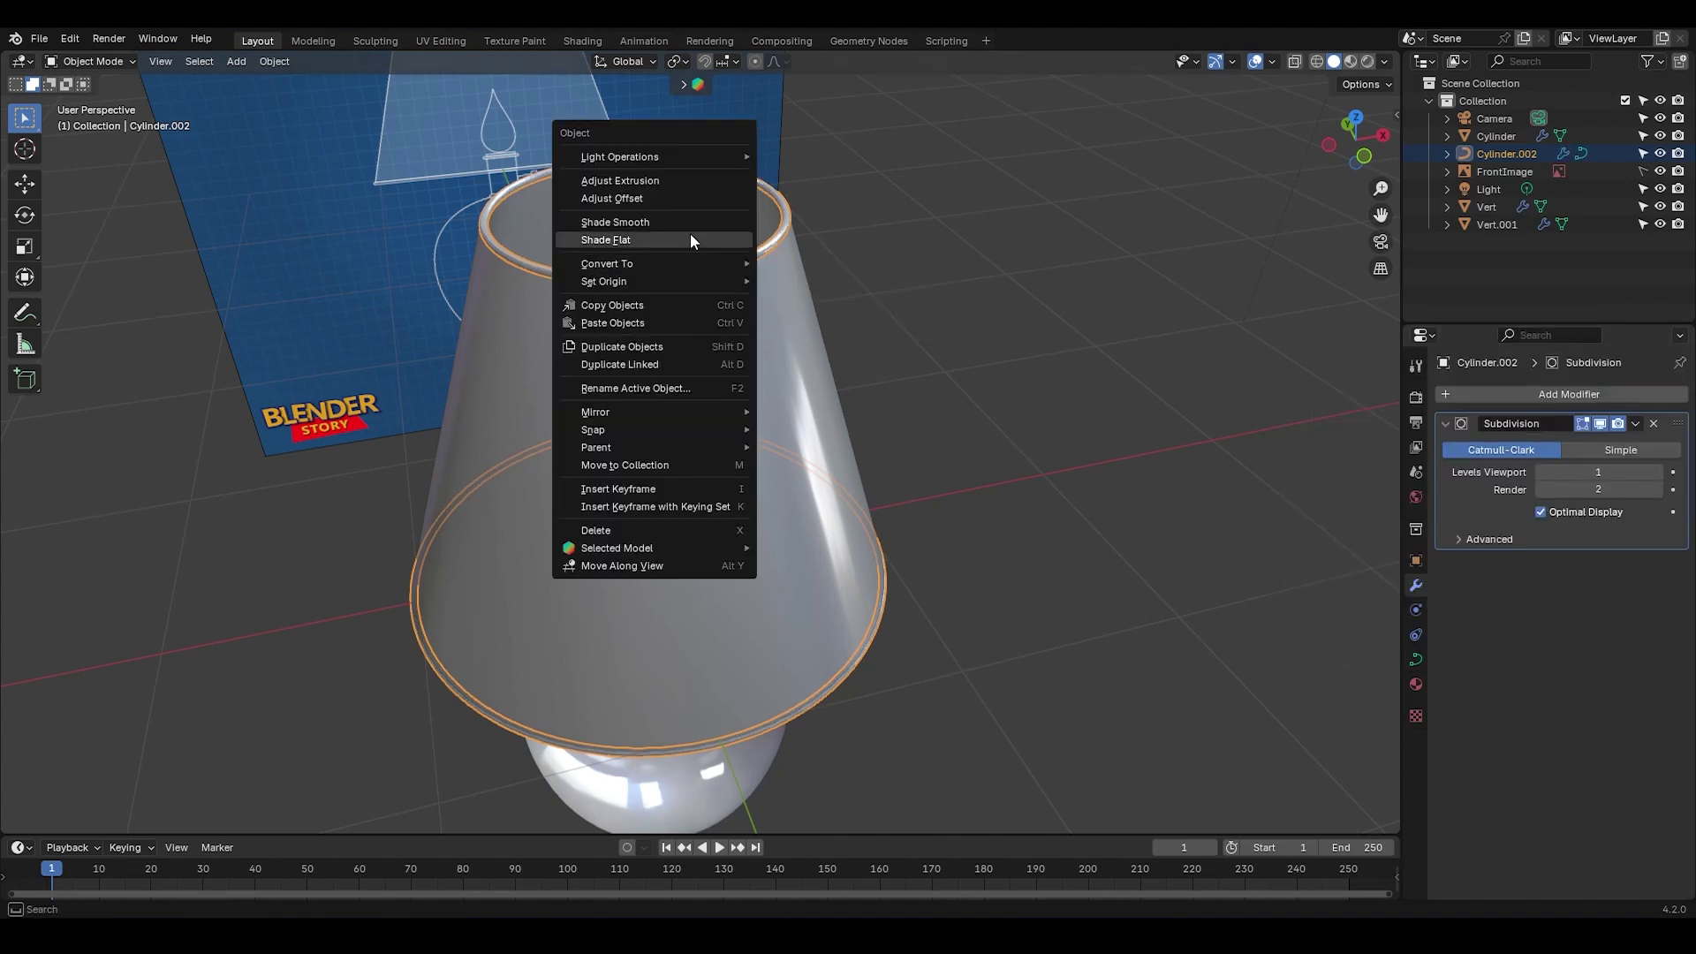
pyautogui.click(659, 222)
# Step: Deselect everything and orbit to a front, then side orthographic view of the lamp
pyautogui.click(919, 281)
pyautogui.moveTo(862, 315)
pyautogui.mouseDown(button='middle')
pyautogui.moveTo(841, 230)
pyautogui.moveTo(831, 270)
pyautogui.moveTo(850, 302)
pyautogui.mouseUp(button='middle')
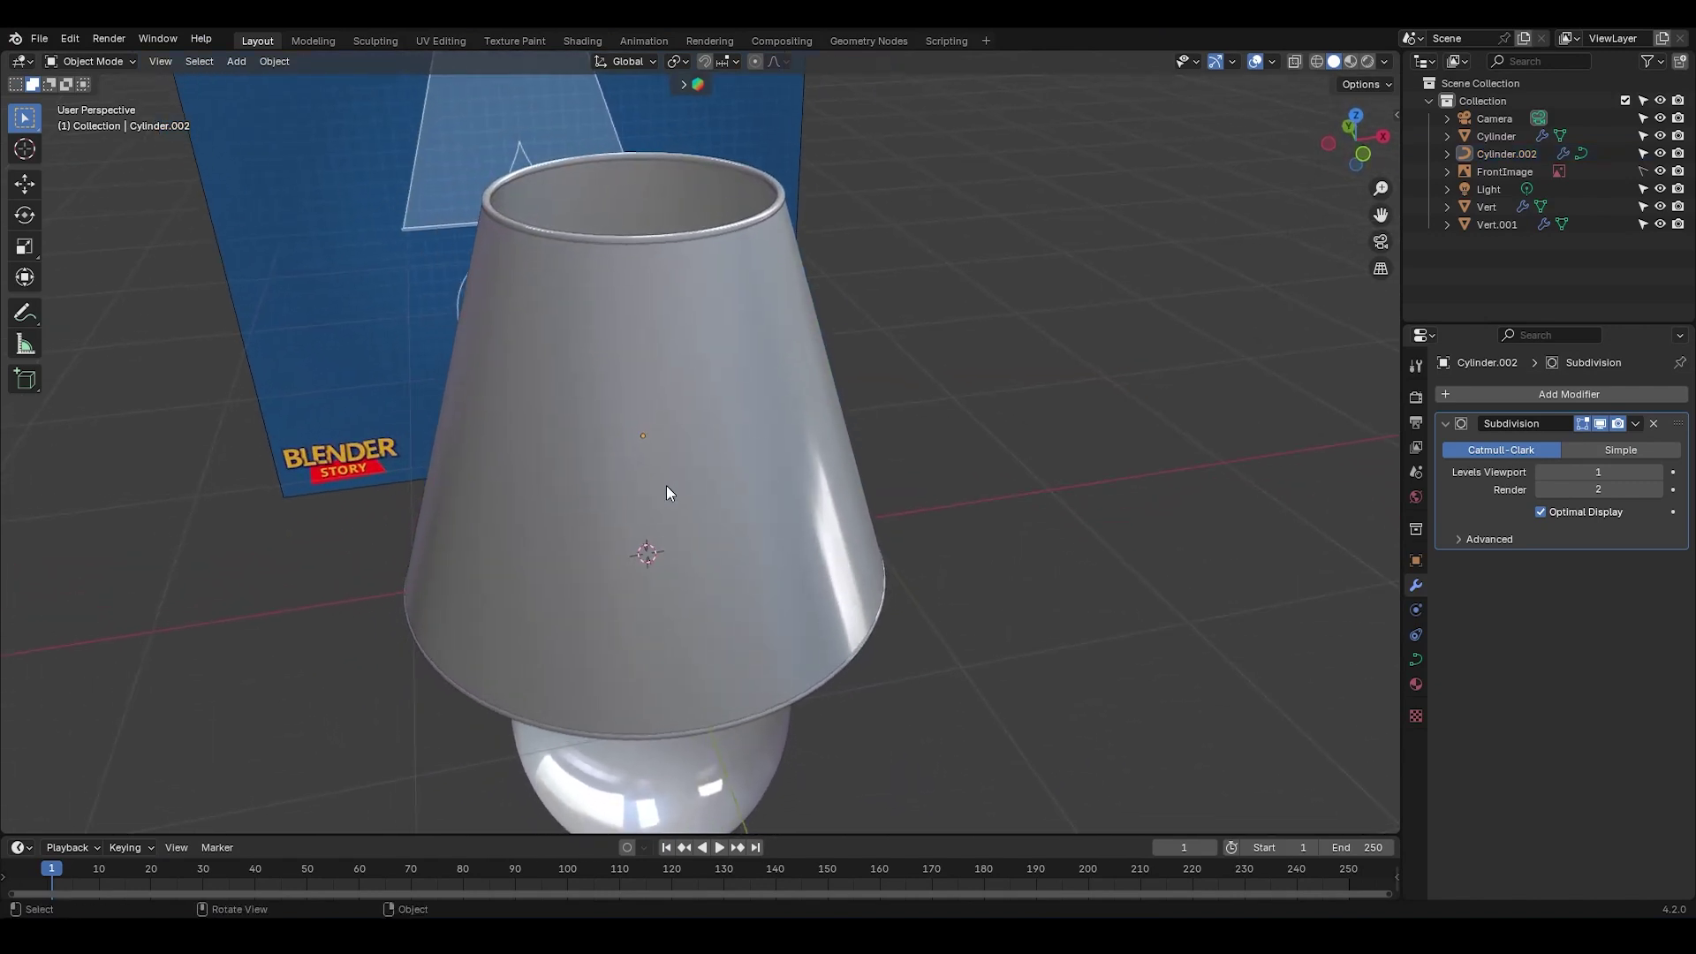
pyautogui.moveTo(644, 441); pyautogui.dragTo(788, 427, button='middle')
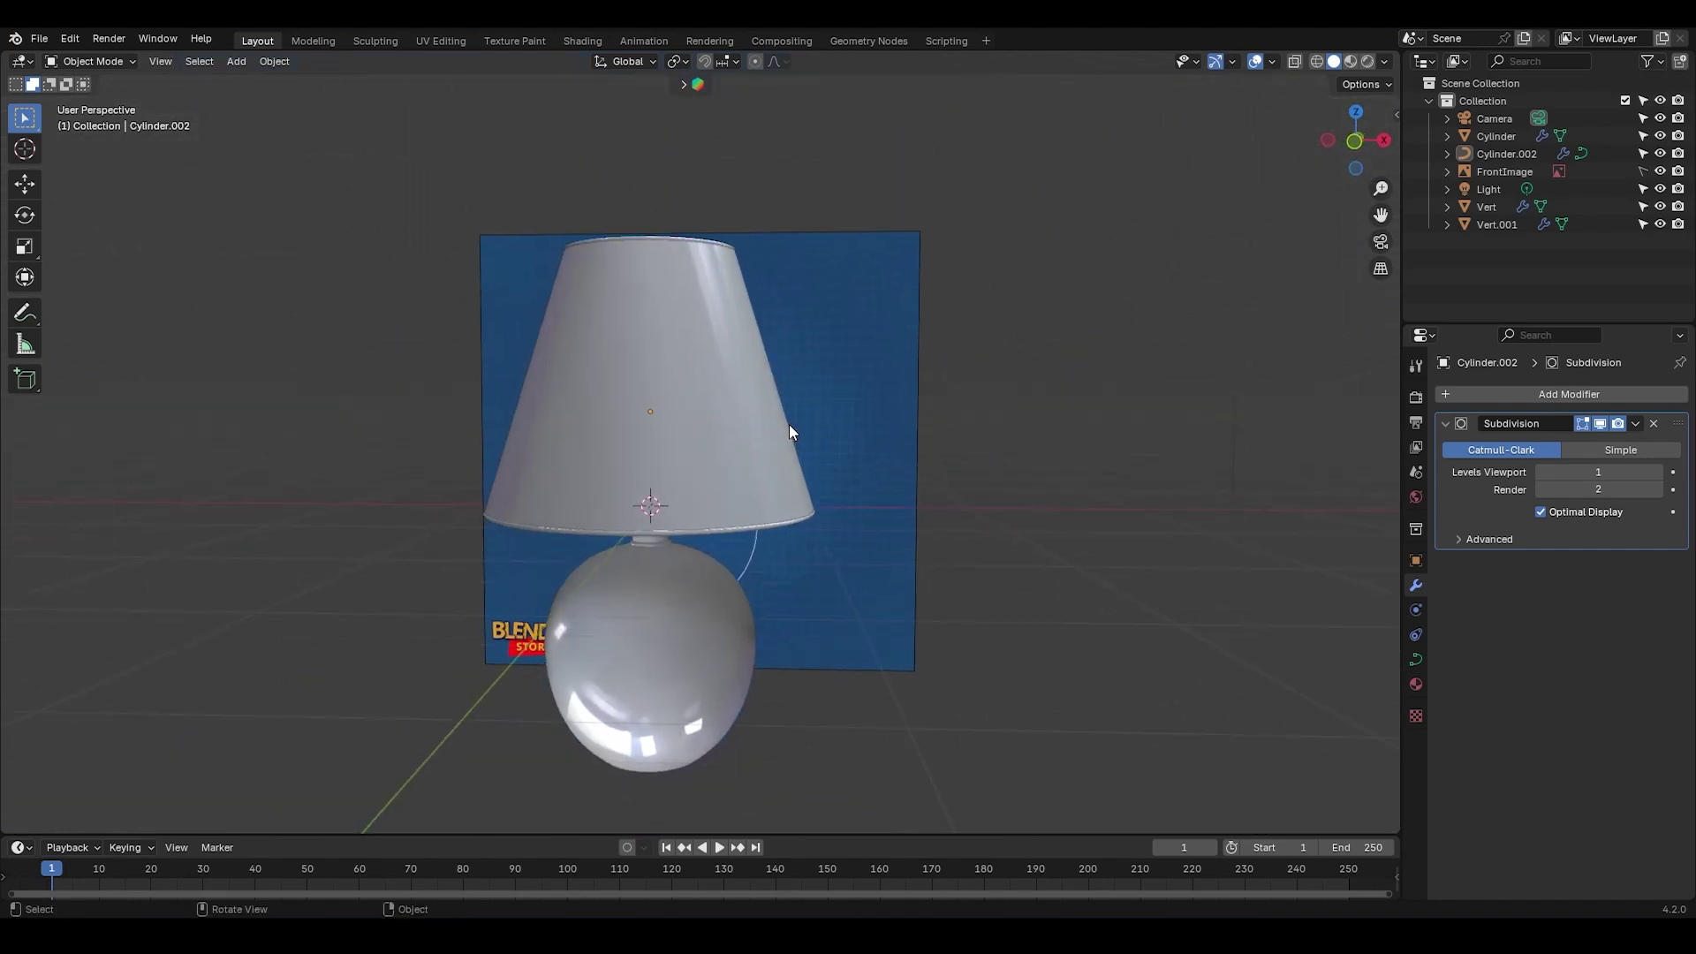
pyautogui.press('KP_3')
# Step: Snap the 3D cursor to the lamp base's neck vertices and switch to front orthographic view
pyautogui.click(639, 546)
pyautogui.press('Tab')
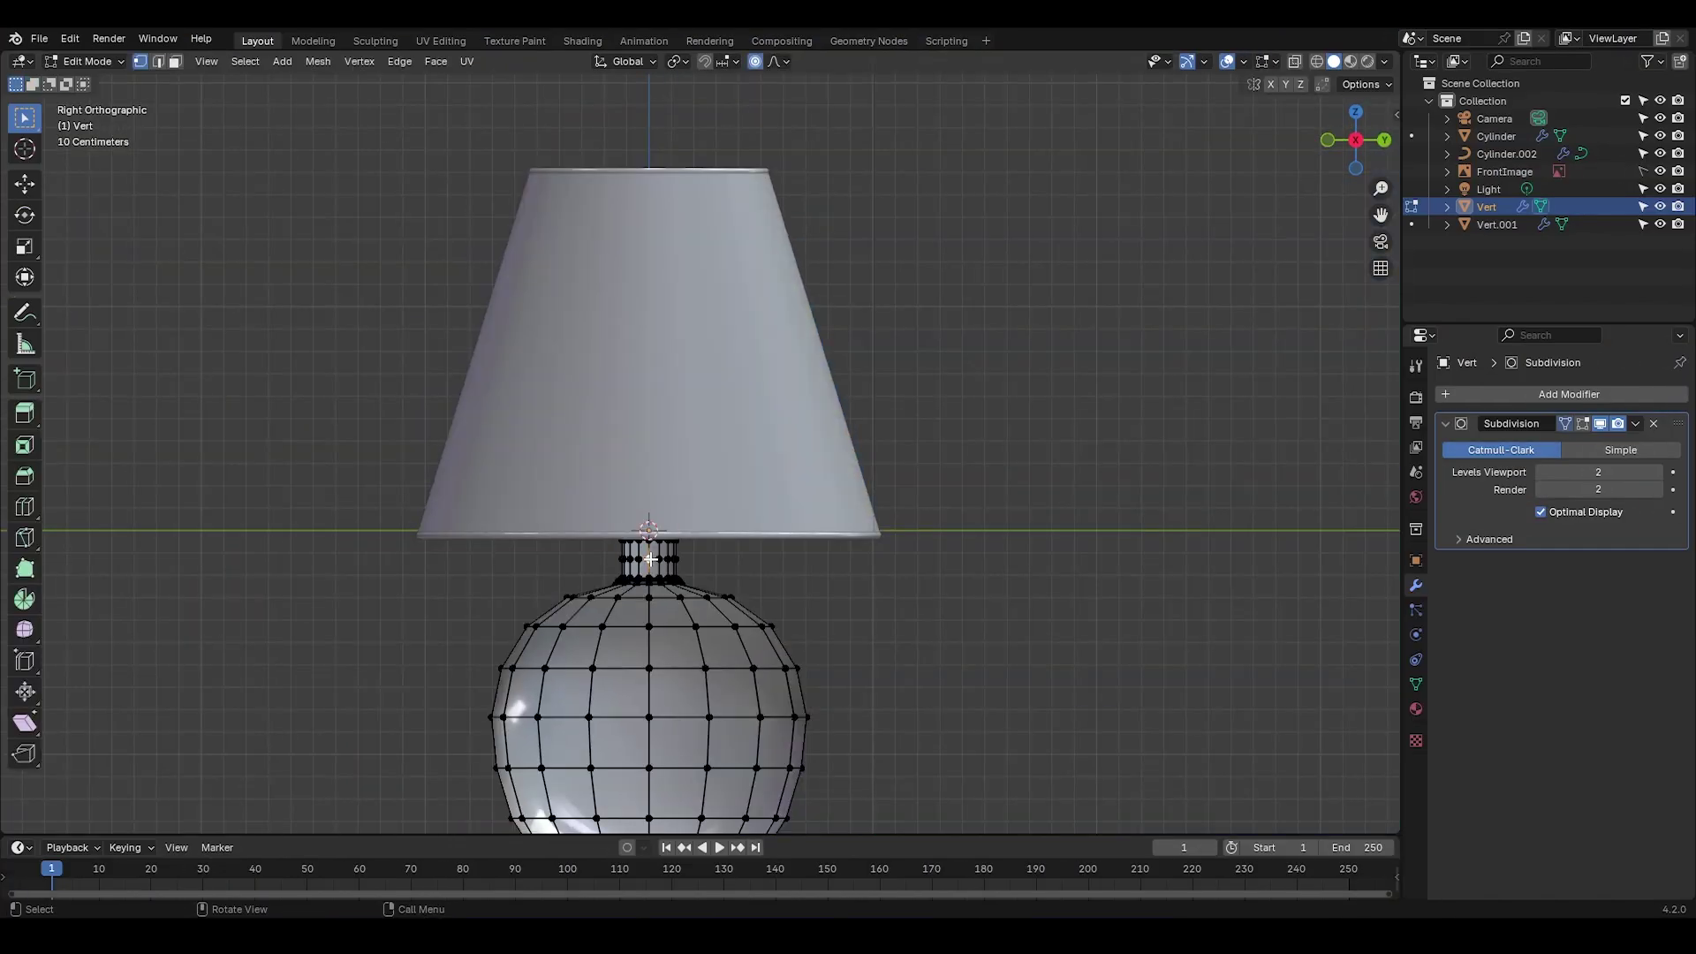
pyautogui.hotkey('shift', 's')
pyautogui.click(642, 663)
pyautogui.press('KP_1')
pyautogui.press('Tab')
# Step: Add a cylinder at the neck, scale it down, and rotate it 90° onto its side
pyautogui.hotkey('shift', 'a')
pyautogui.moveTo(698, 552)
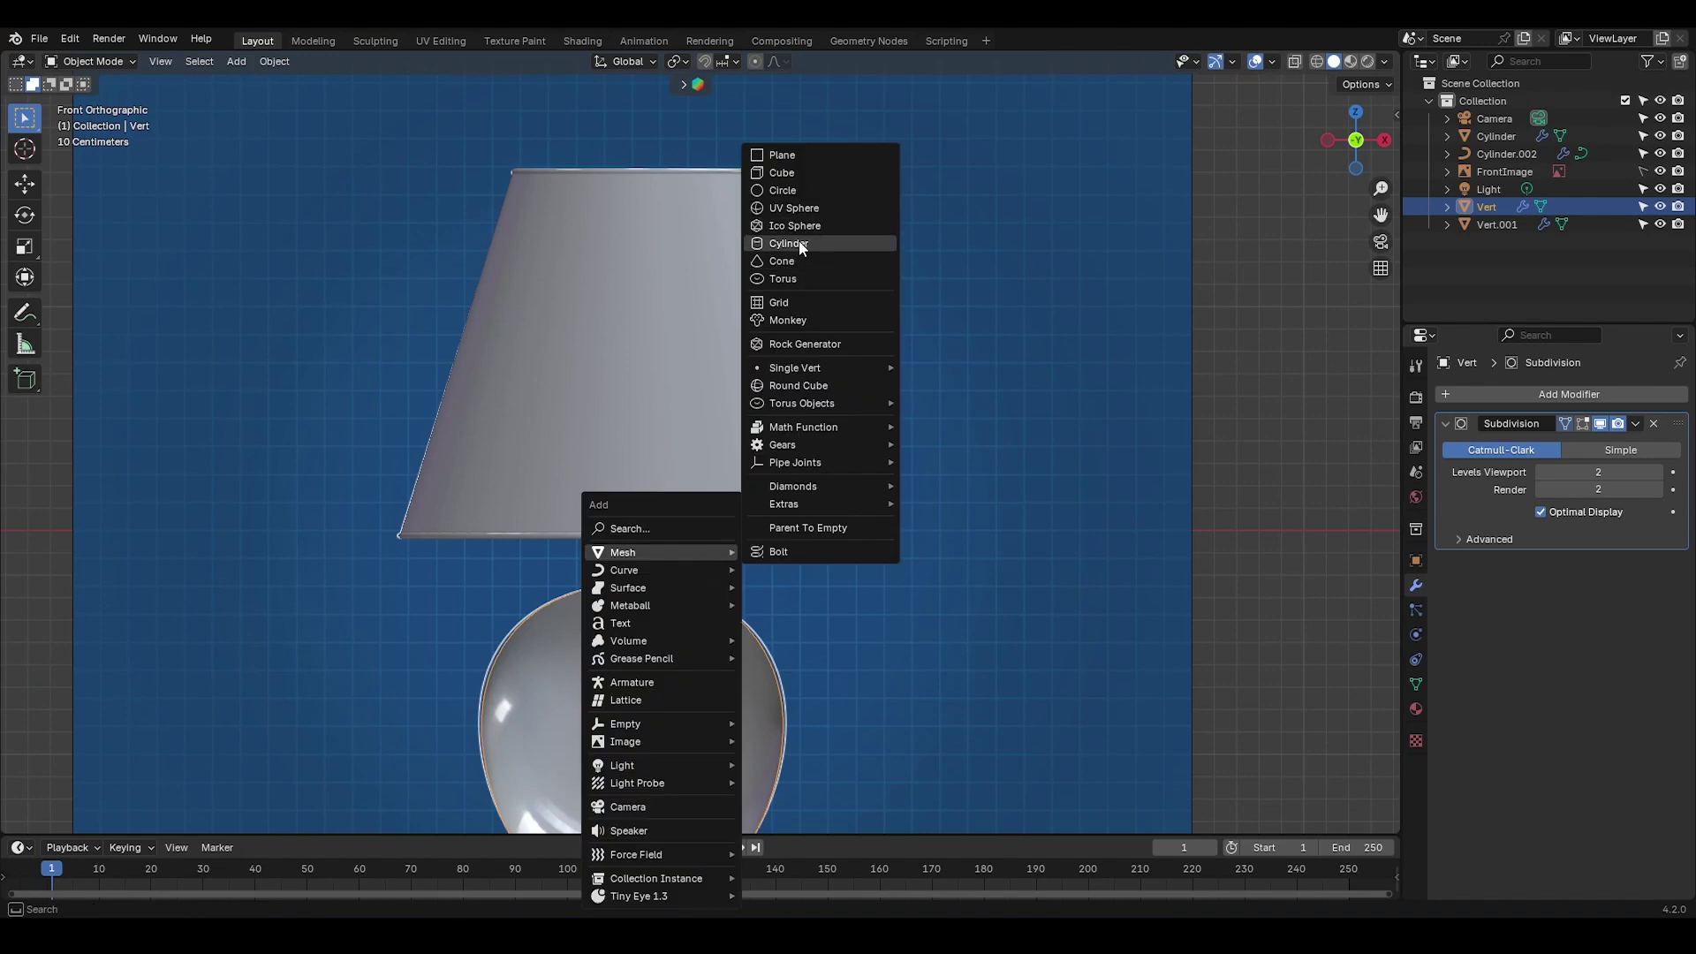
pyautogui.click(787, 243)
pyautogui.press('s')
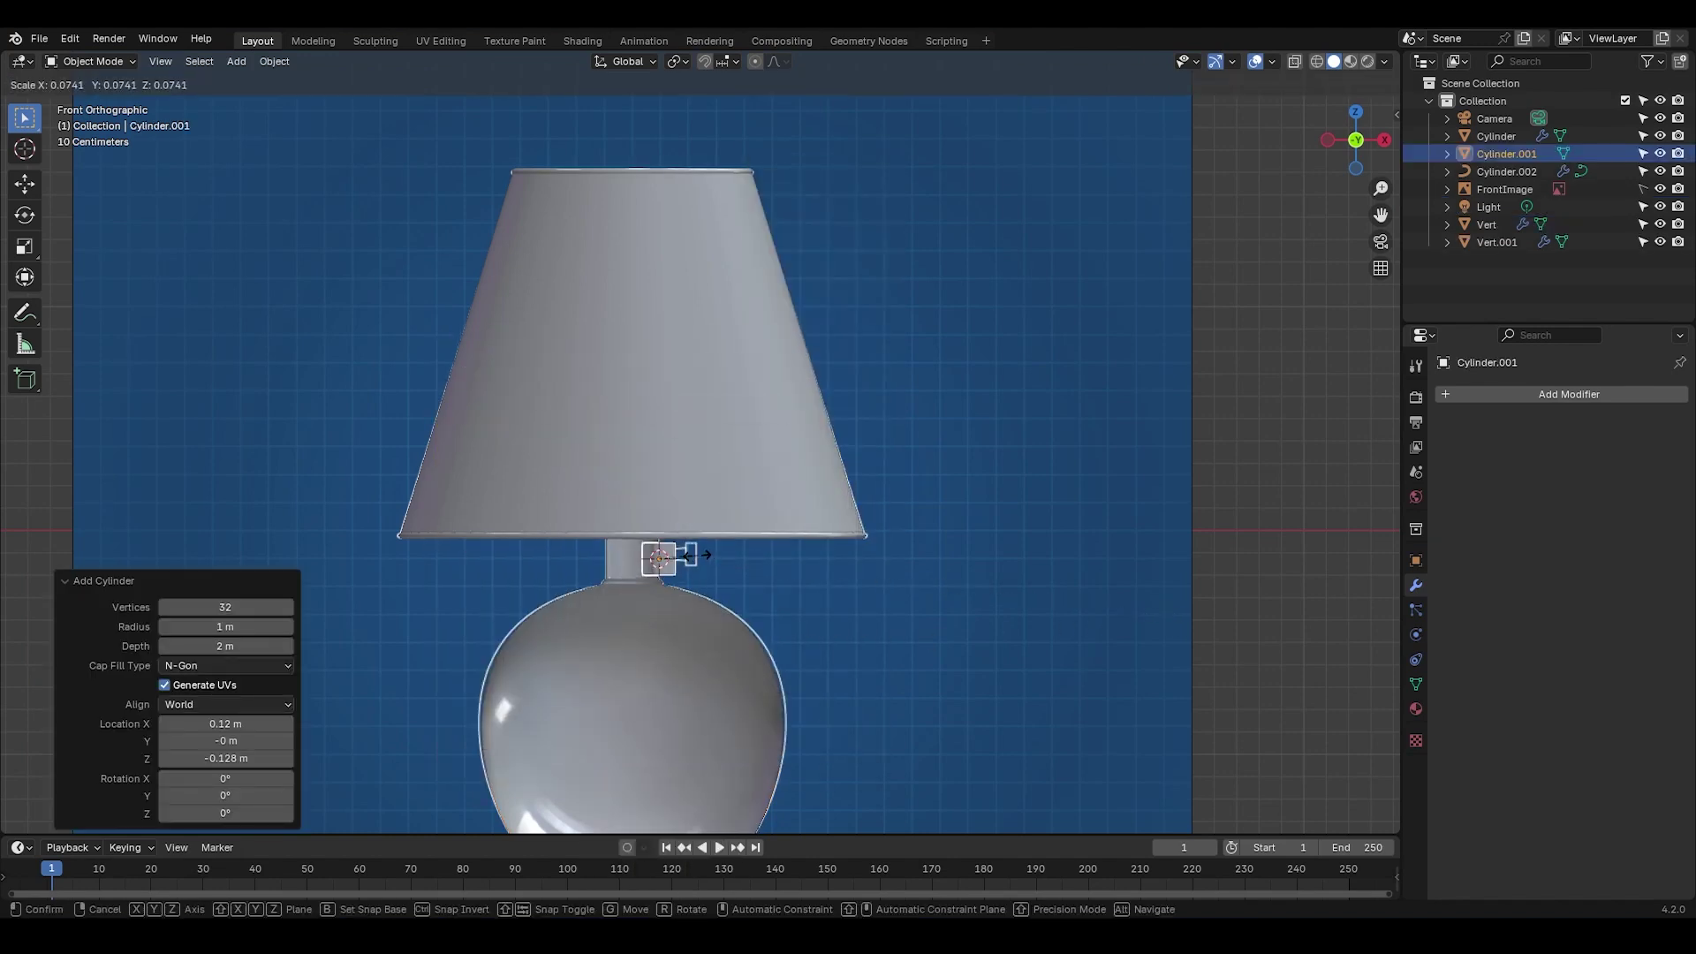
pyautogui.click(698, 555)
pyautogui.press('r')
pyautogui.press('Return')
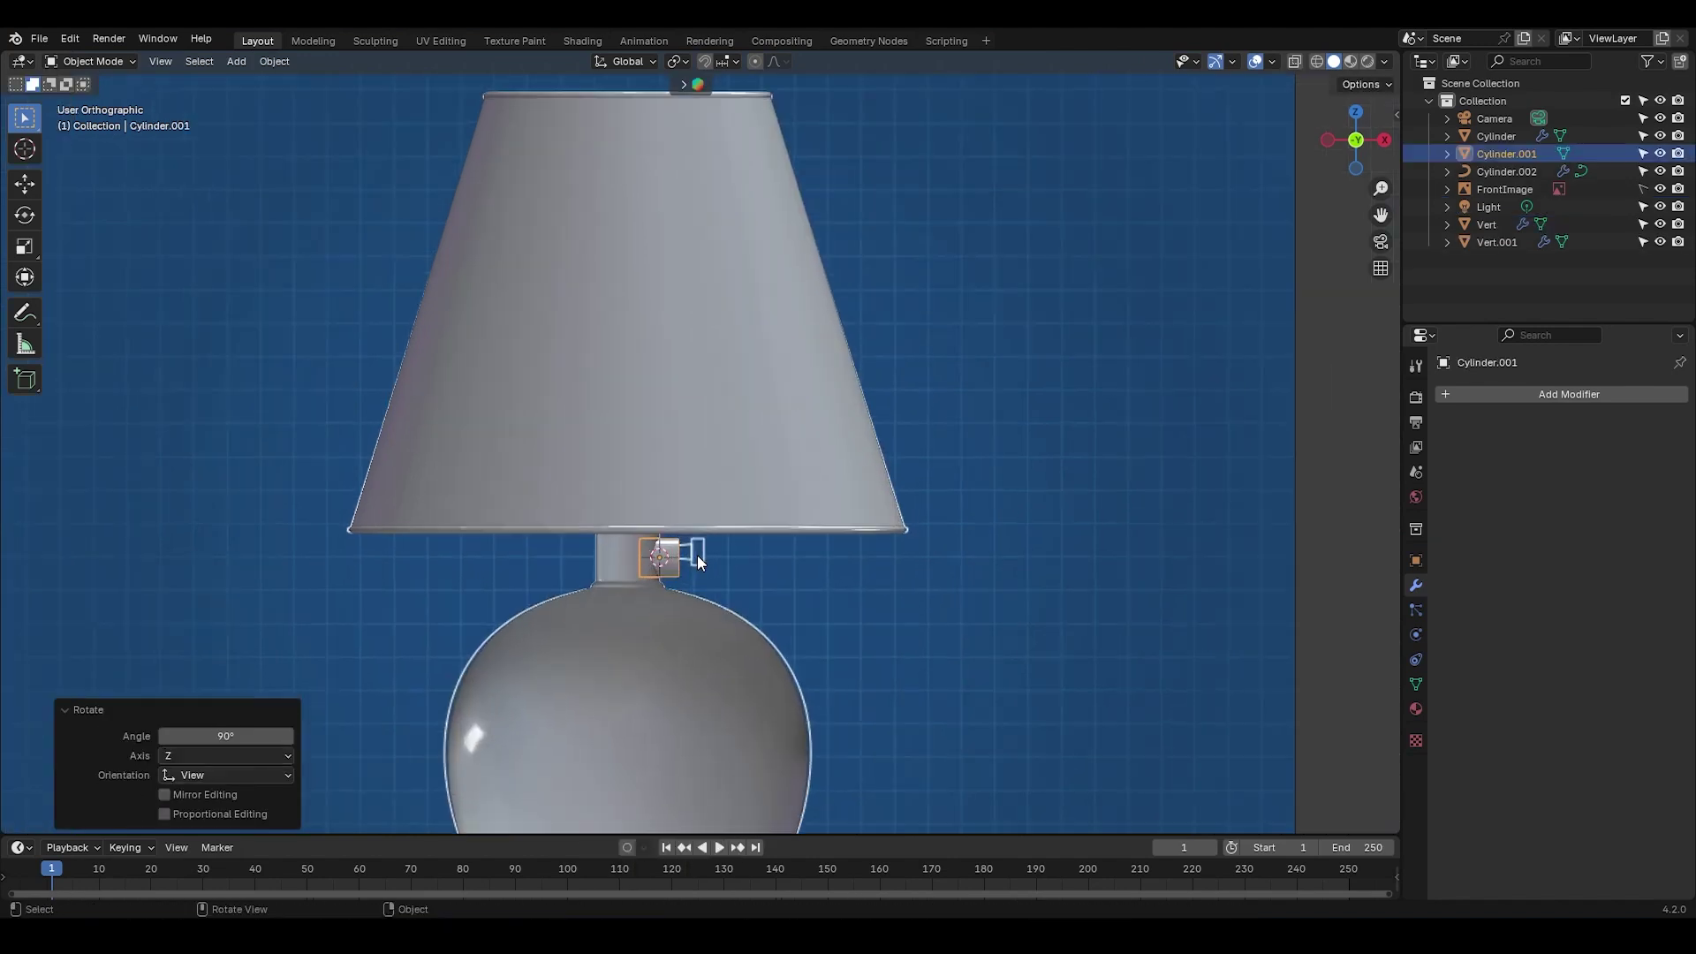
# Step: Place the small cylinder to the right of the lamp neck, with see-through view on
pyautogui.press('KP_Decimal')
pyautogui.keyDown('shift'); pyautogui.moveTo(813, 527); pyautogui.dragTo(648, 585, button='middle'); pyautogui.keyUp('shift')
pyautogui.press('g')
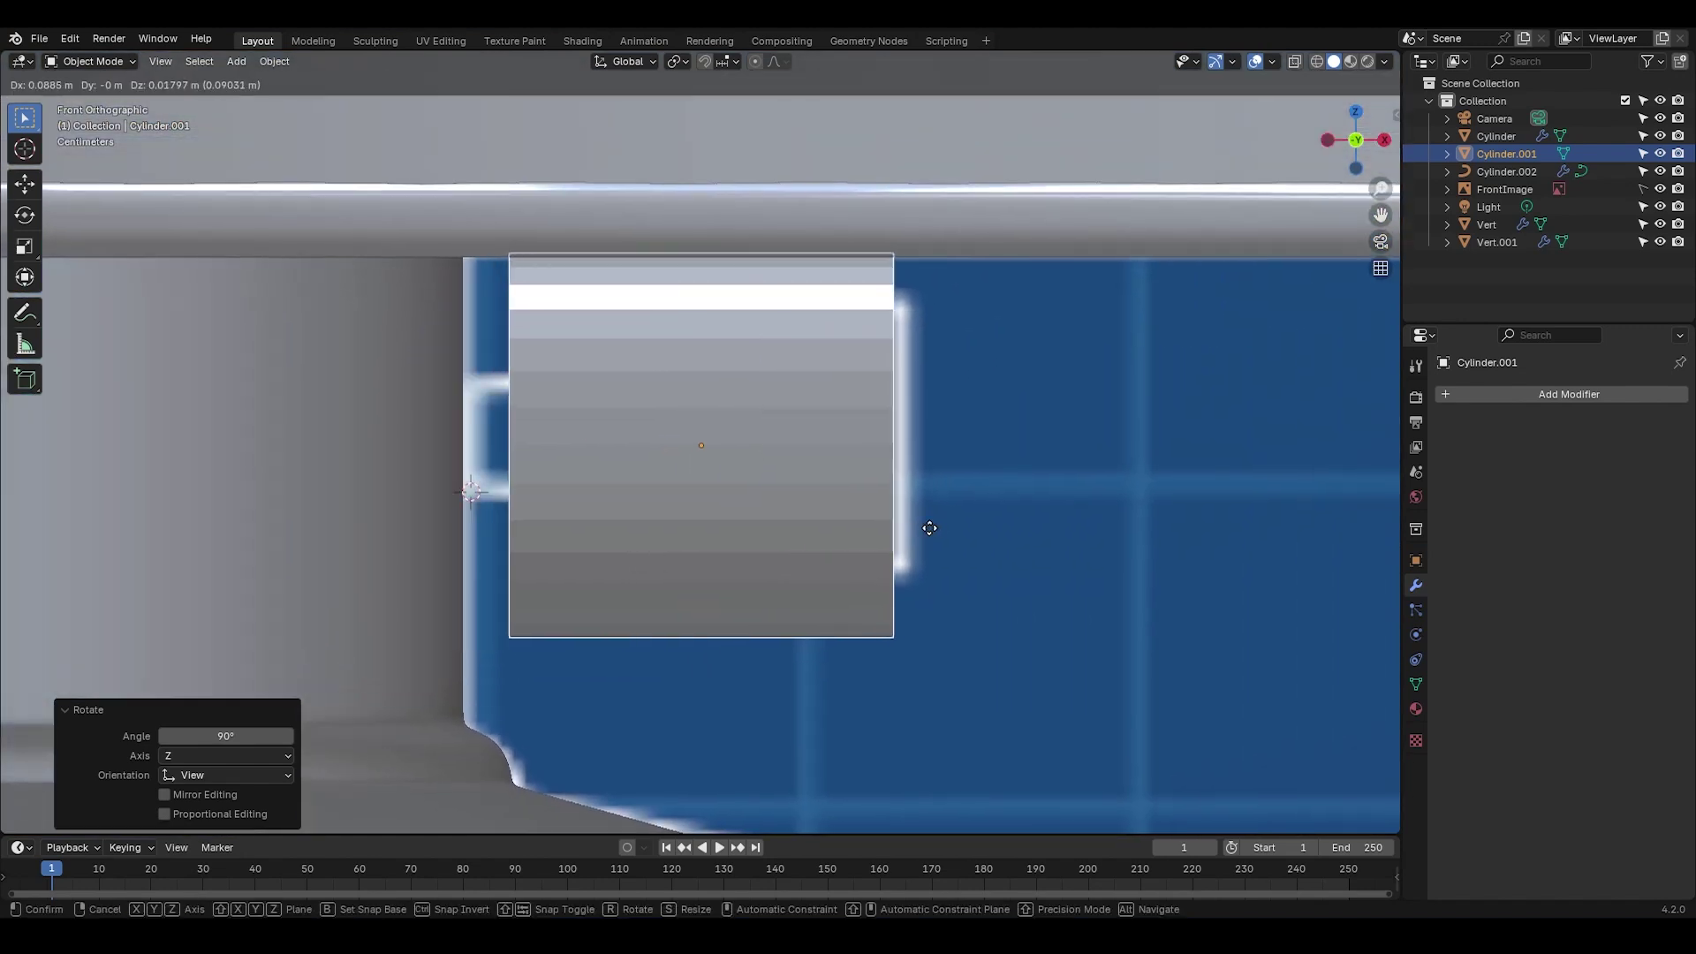
pyautogui.click(949, 528)
pyautogui.hotkey('alt', 'z')
pyautogui.press('g')
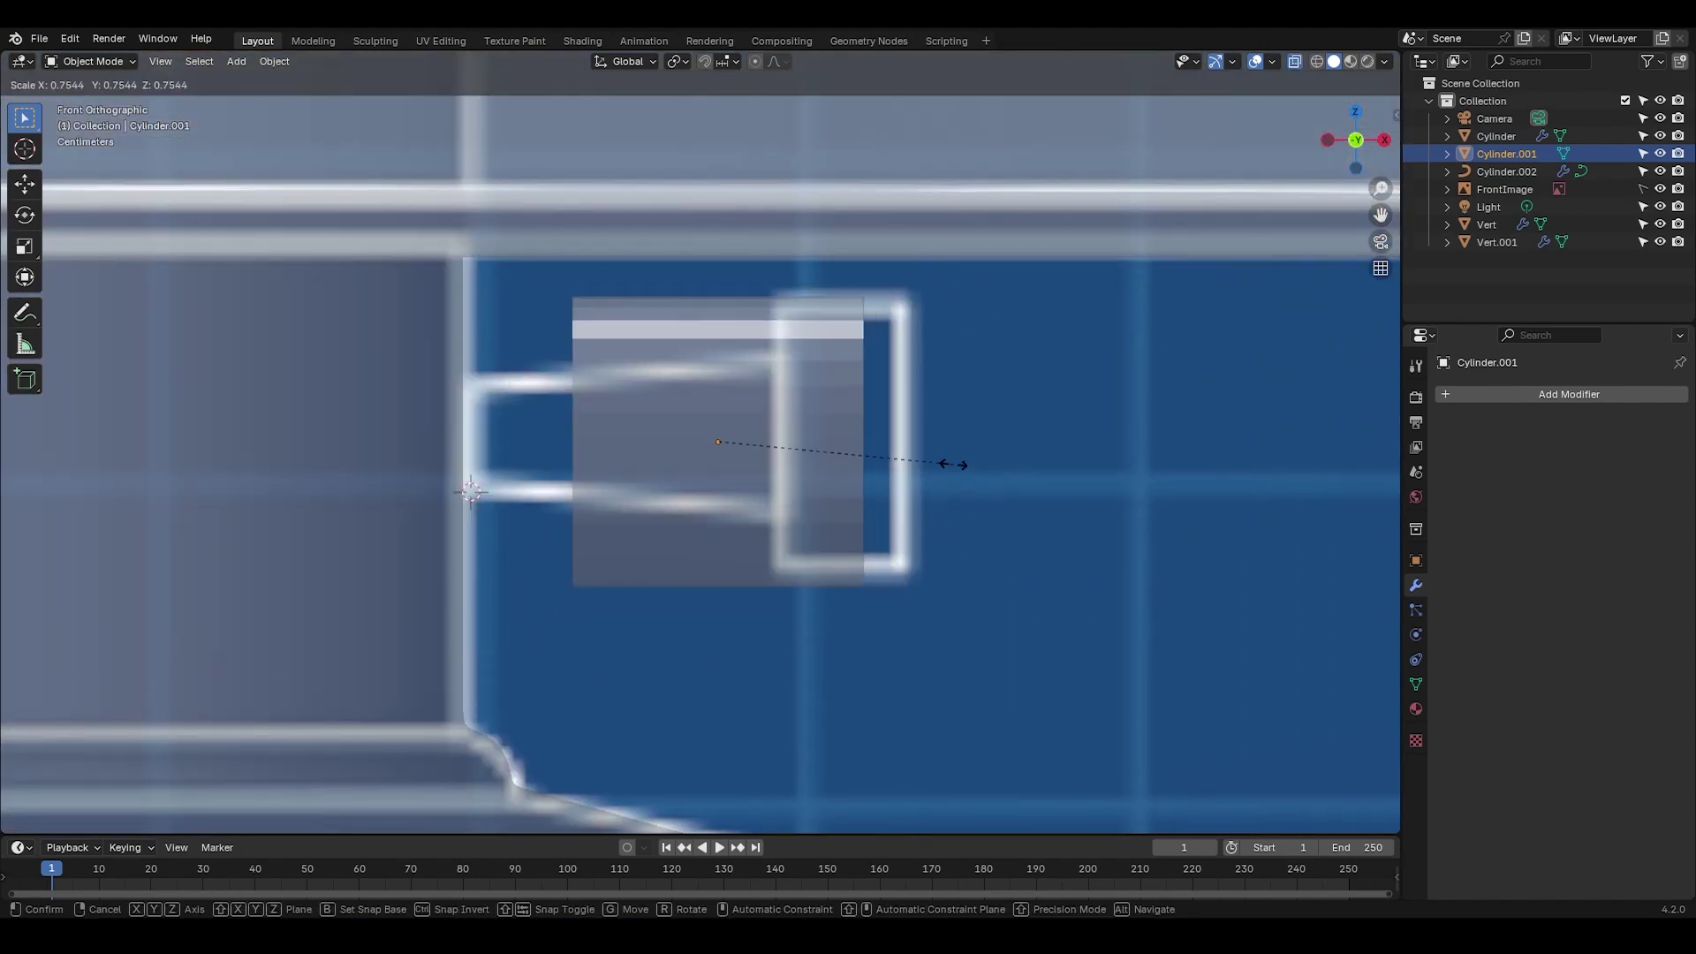
pyautogui.press('x')
pyautogui.click(936, 431)
# Step: Move the cylinder's left vertex column along X to thin it into a short disc
pyautogui.press('Tab')
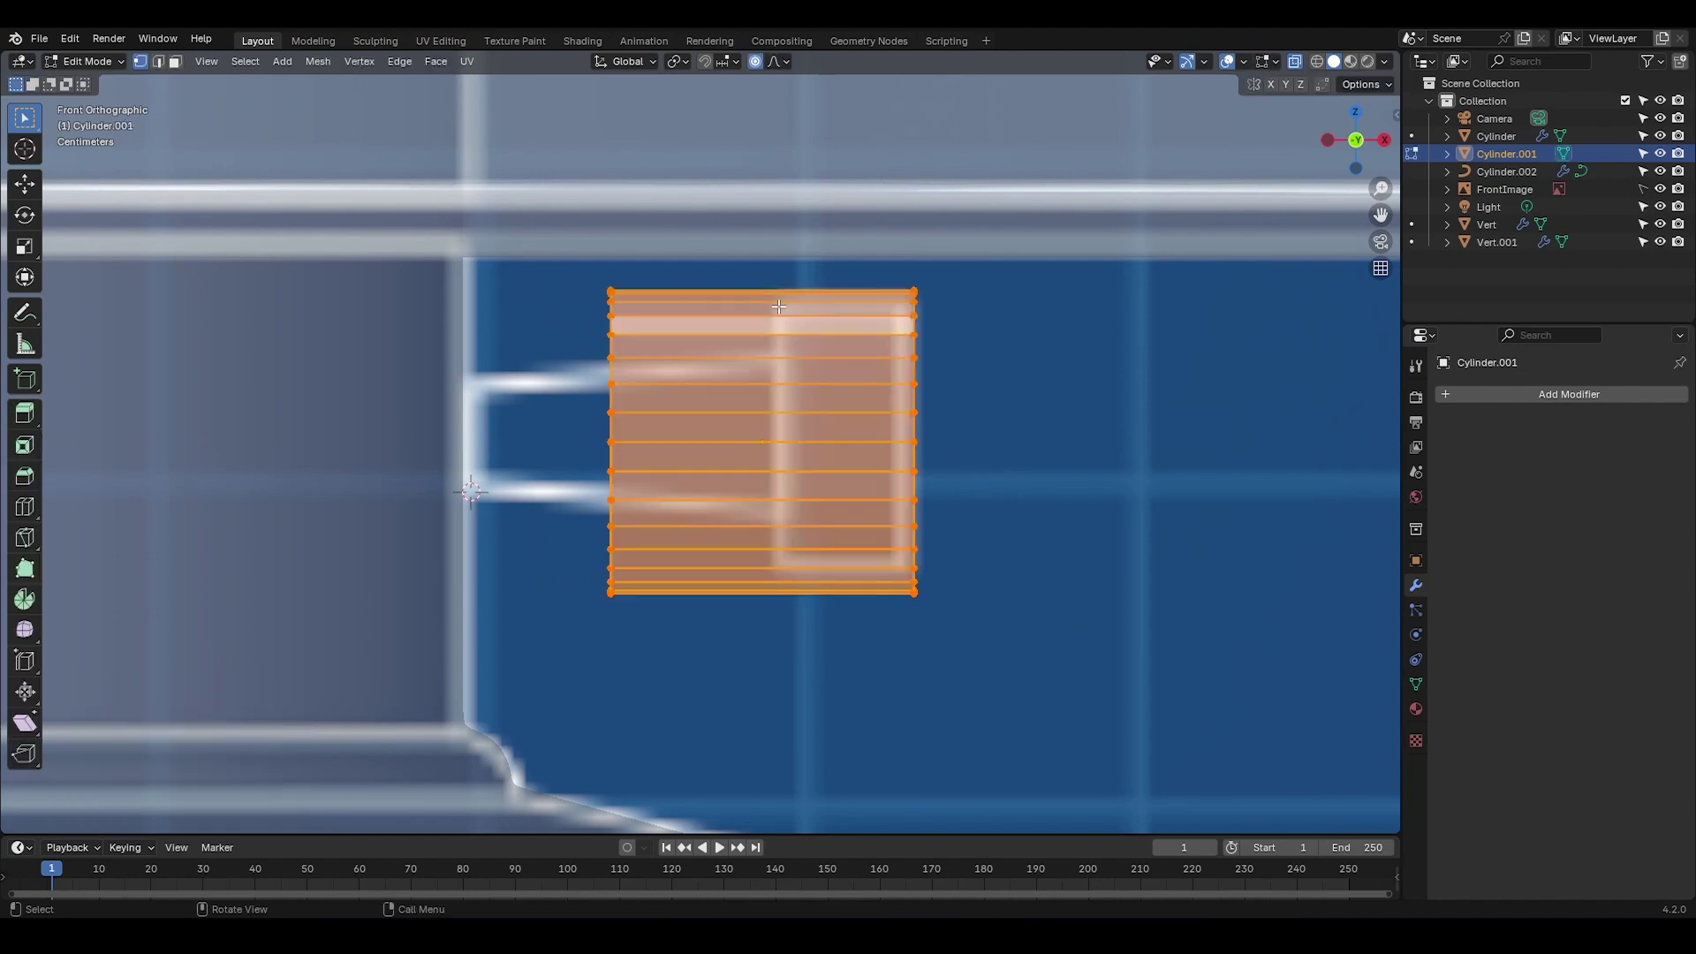
pyautogui.moveTo(594, 264); pyautogui.dragTo(623, 598)
pyautogui.press('g')
pyautogui.press('x')
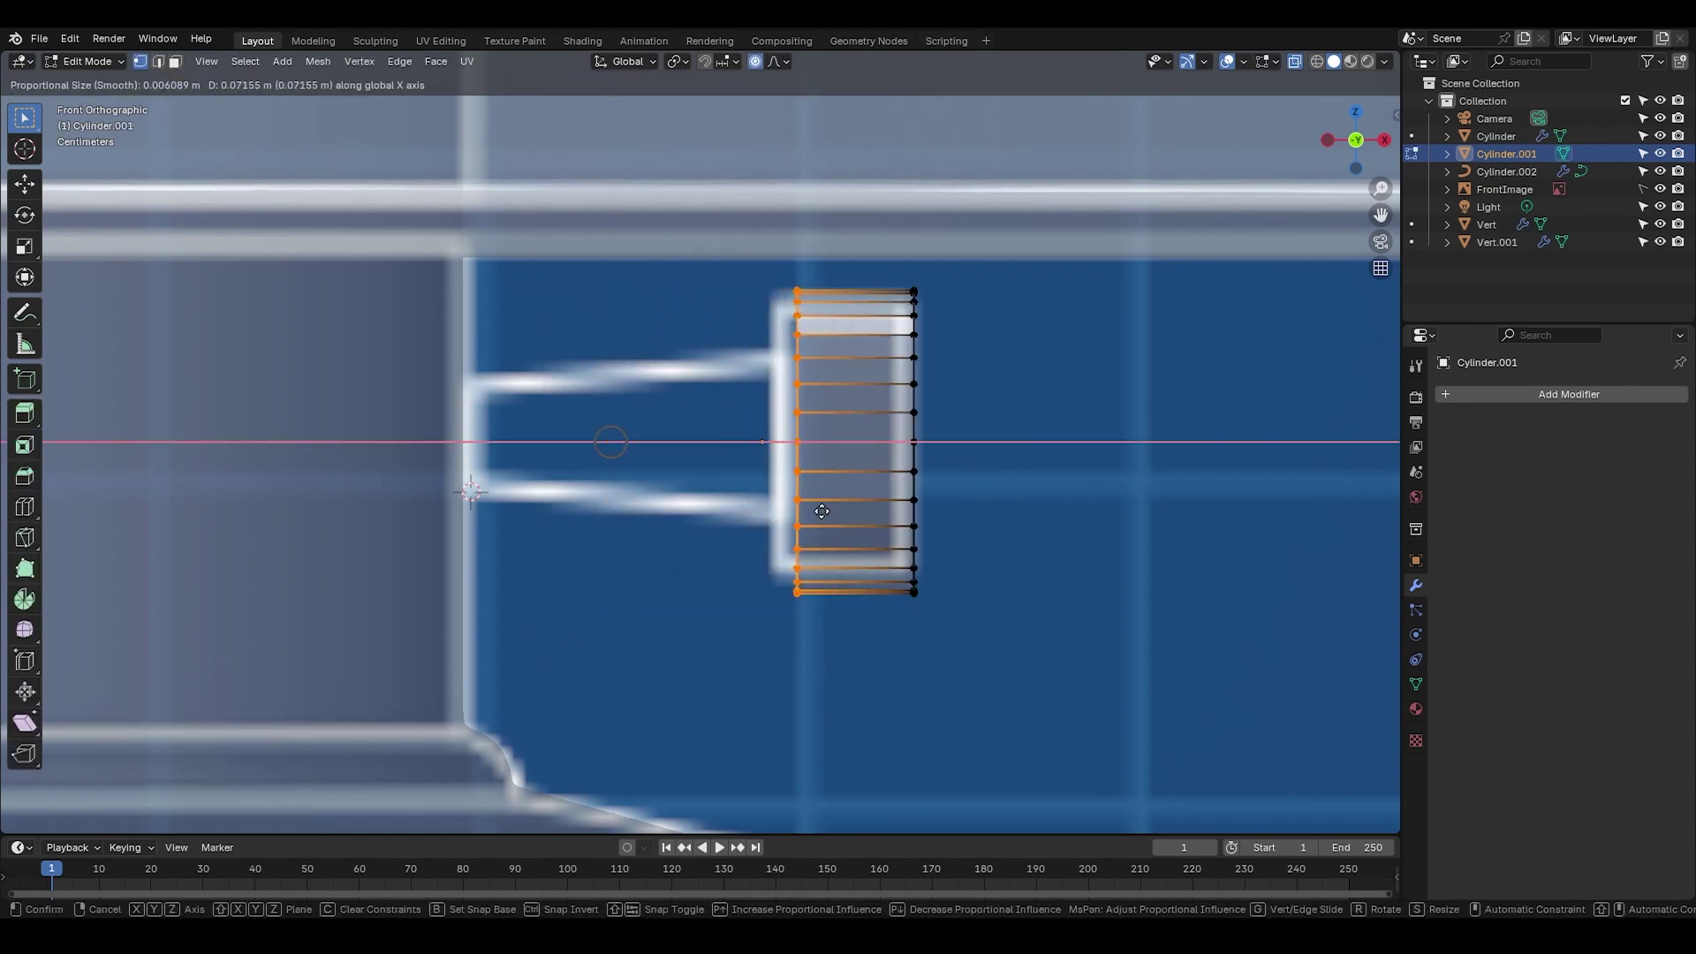
pyautogui.click(799, 510)
pyautogui.press('Tab')
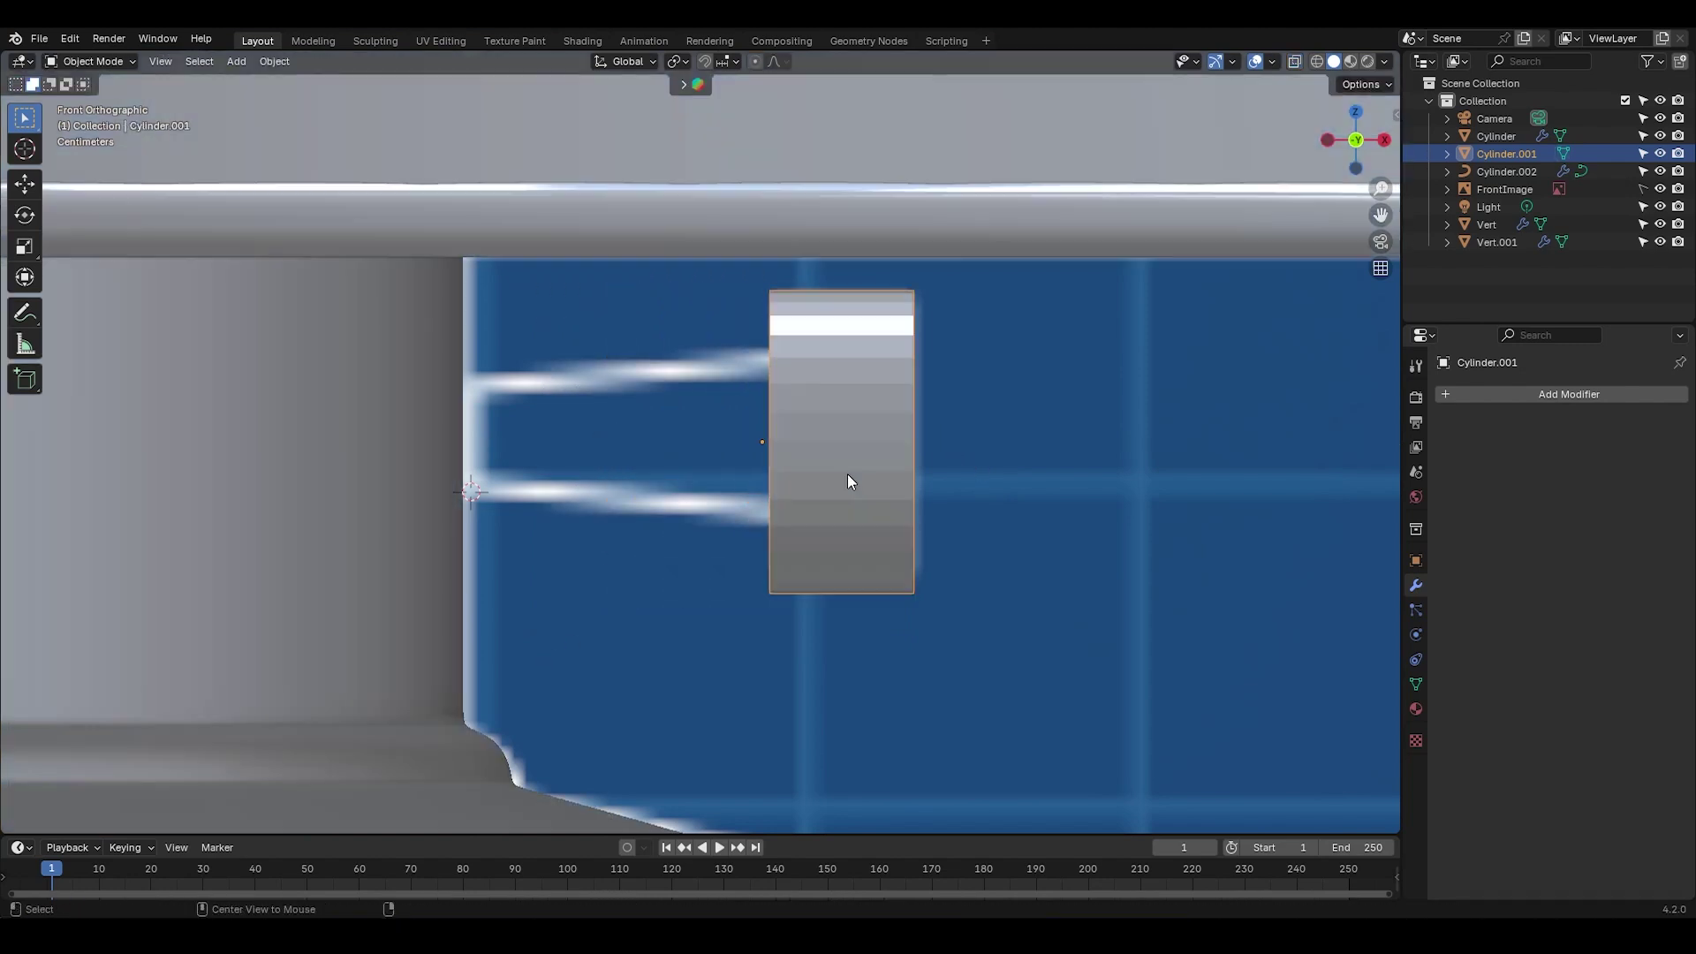
# Step: Duplicate the knob disc to its left along X and shrink the copy
pyautogui.hotkey('shift', 'd')
pyautogui.press('x')
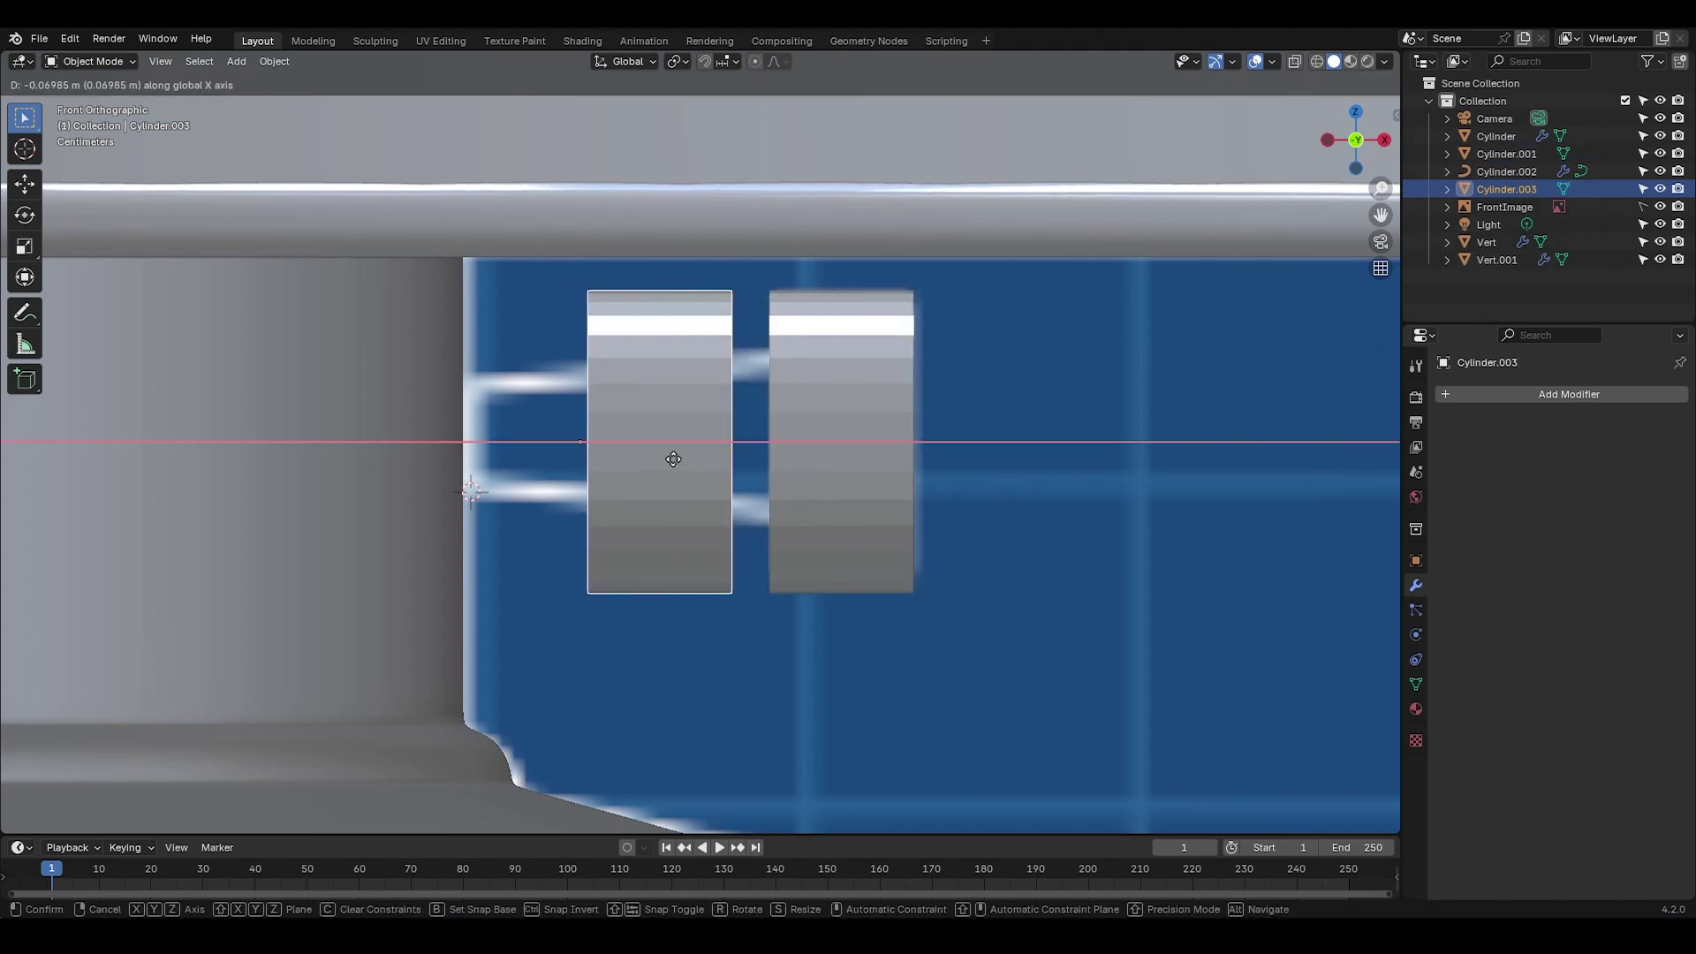
pyautogui.click(713, 459)
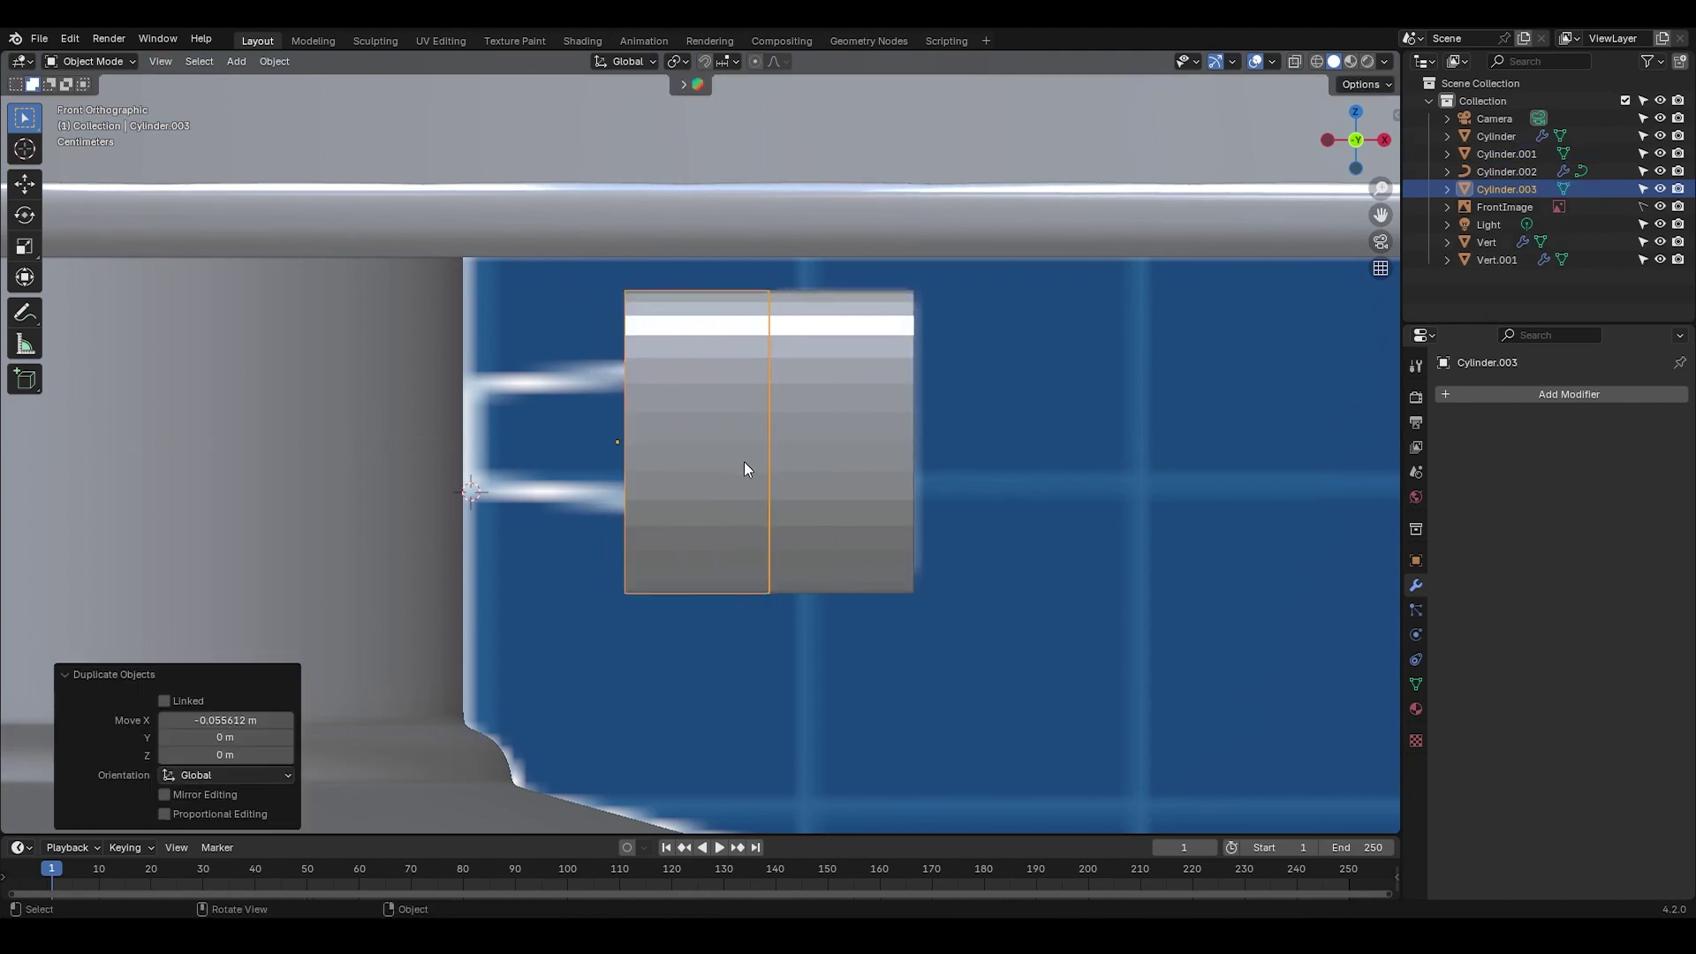
pyautogui.press('s')
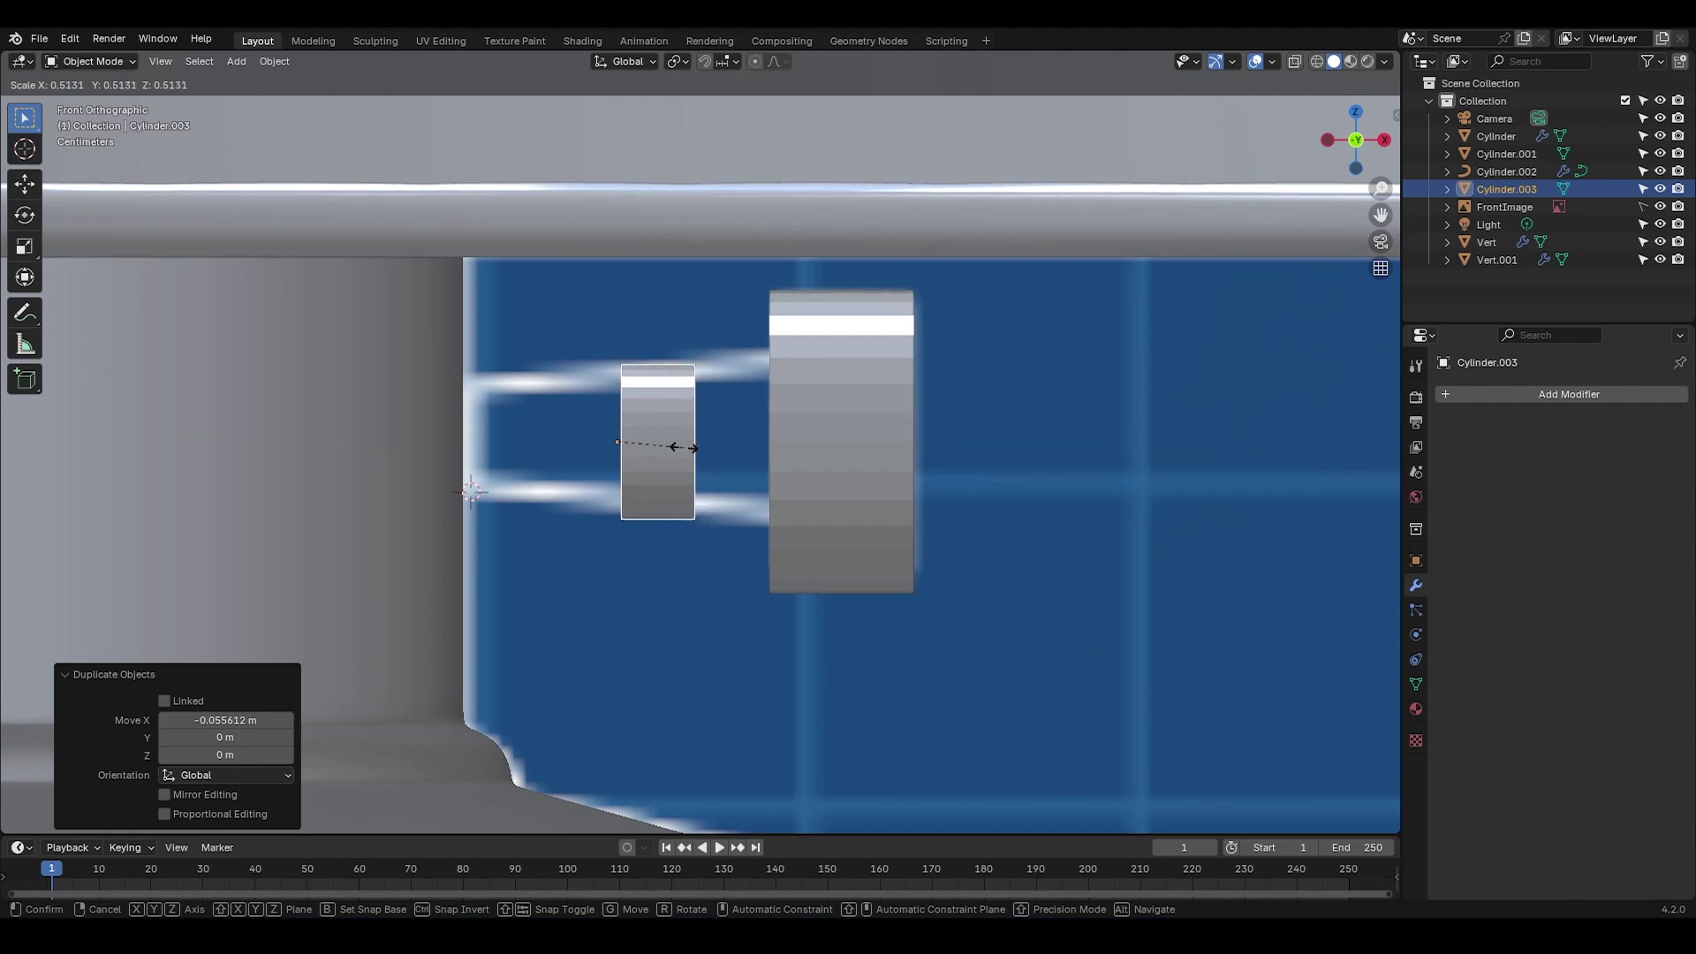
pyautogui.click(683, 447)
# Step: Extend the copy's right end vertices to the disc and widen them
pyautogui.press('Tab')
pyautogui.moveTo(689, 296); pyautogui.dragTo(742, 538)
pyautogui.press('g')
pyautogui.press('x')
pyautogui.click(794, 492)
pyautogui.press('s')
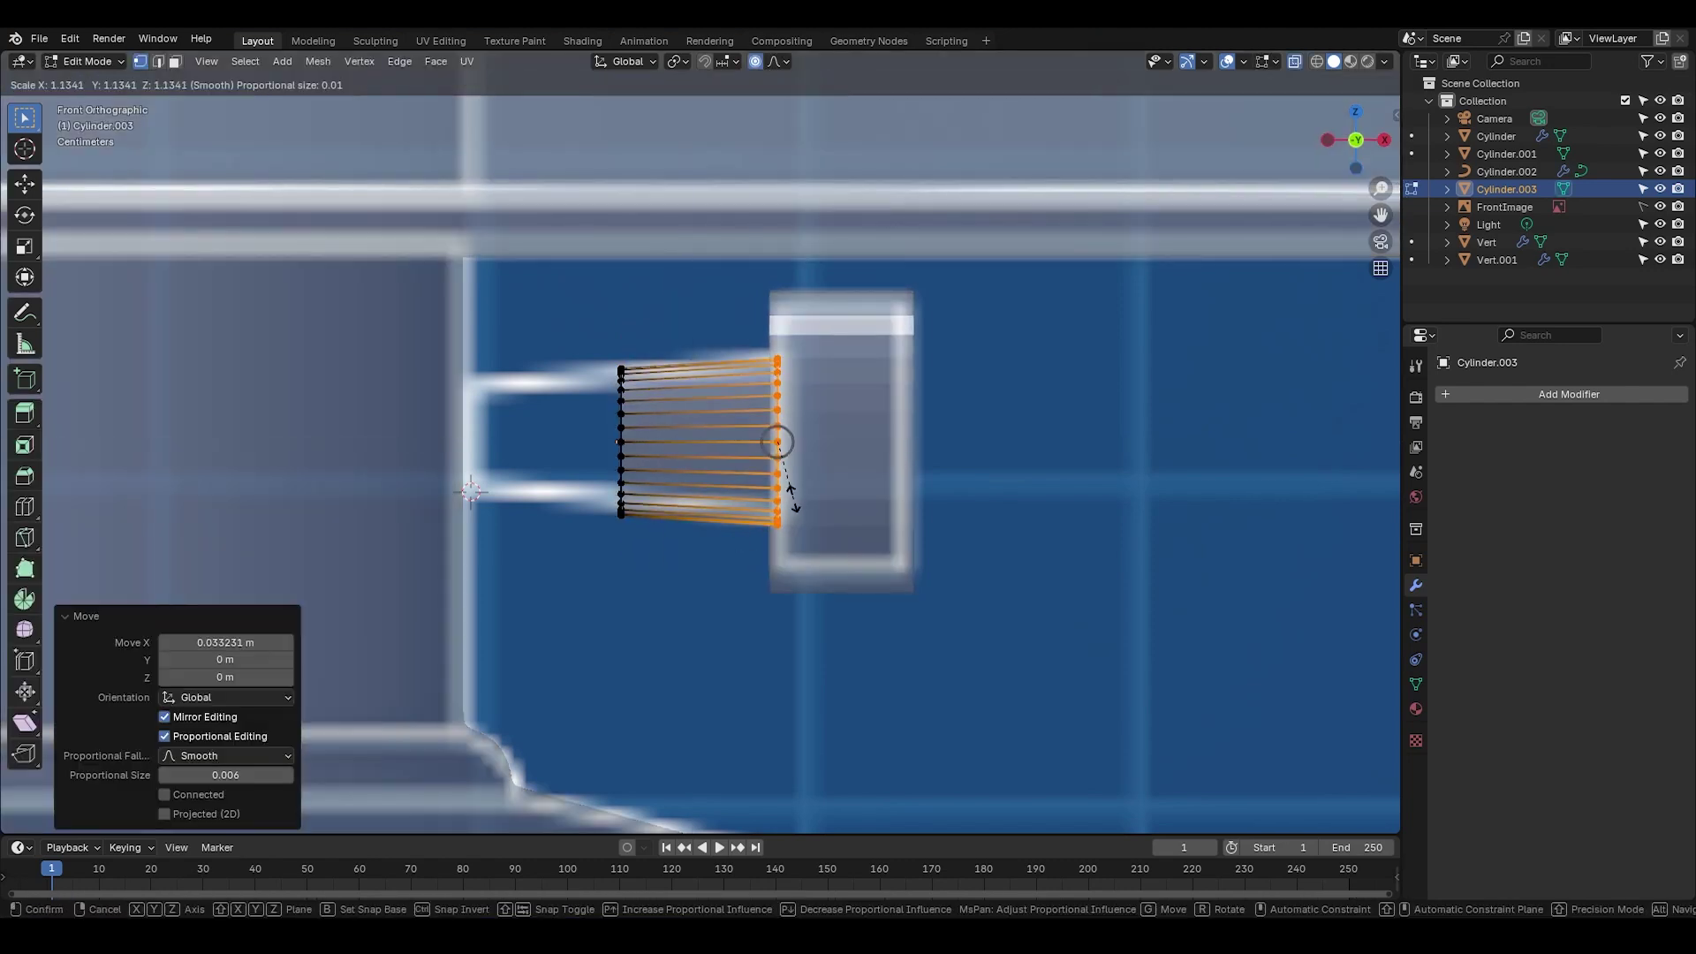
pyautogui.click(793, 492)
# Step: Push the stem's left end to the lamp neck and narrow it to 0.730 scale
pyautogui.moveTo(685, 321); pyautogui.dragTo(604, 597)
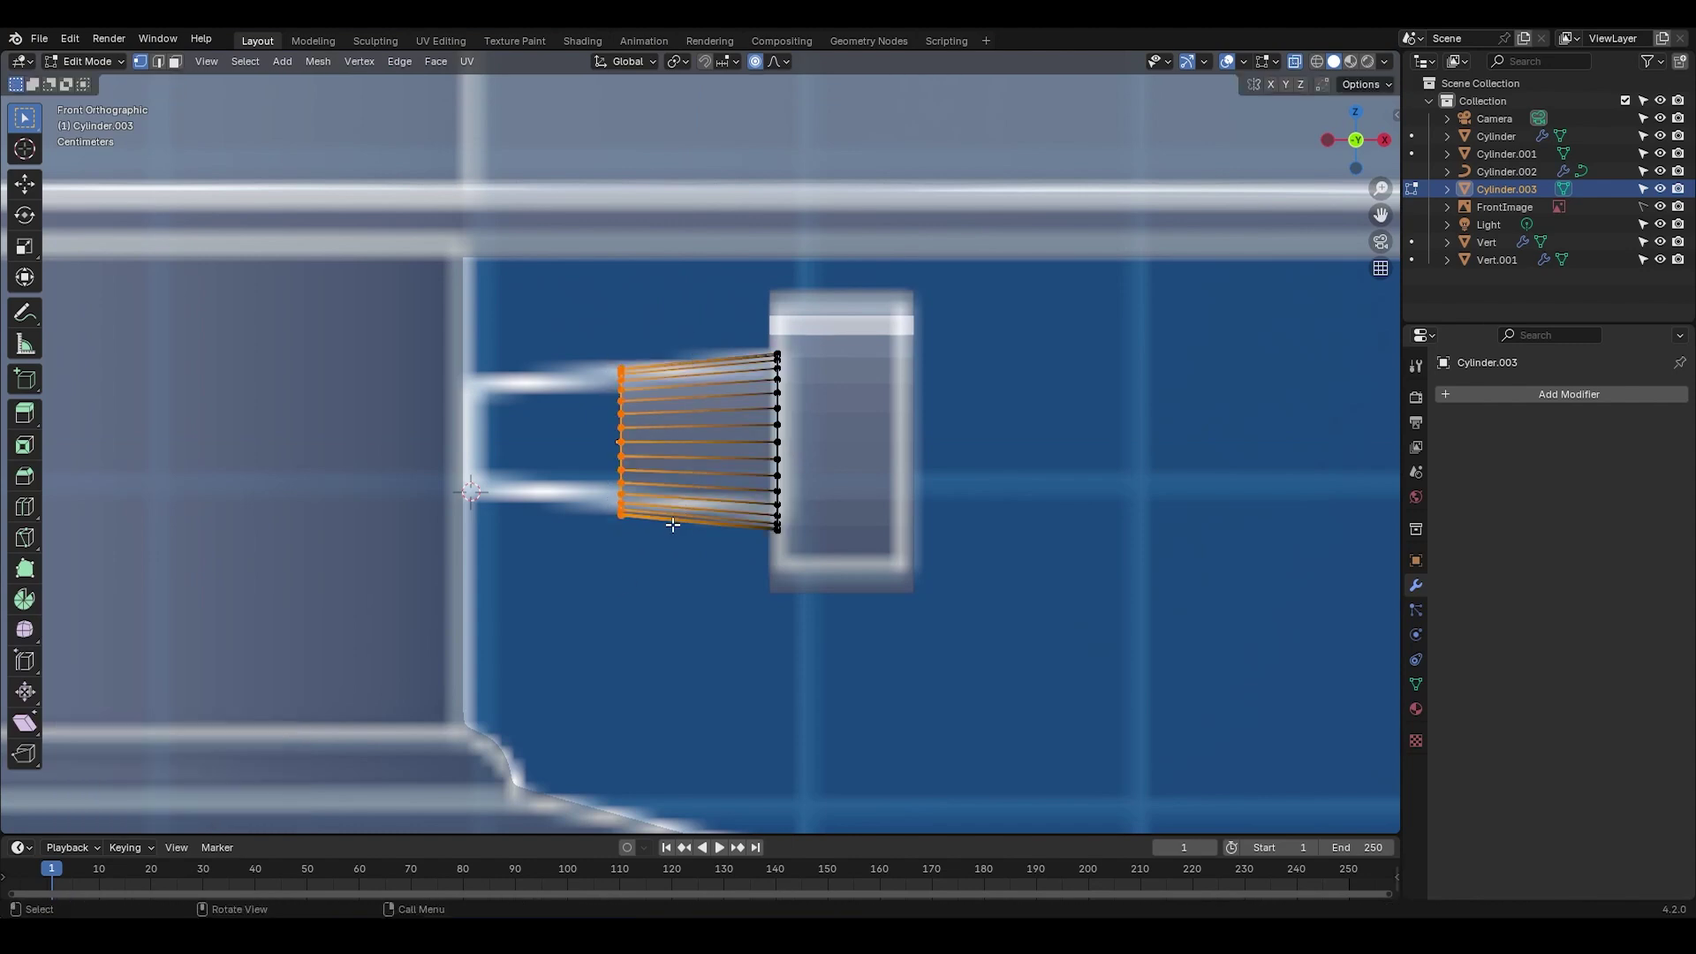
pyautogui.press('g')
pyautogui.press('x')
pyautogui.click(506, 506)
pyautogui.press('s')
pyautogui.click(499, 488)
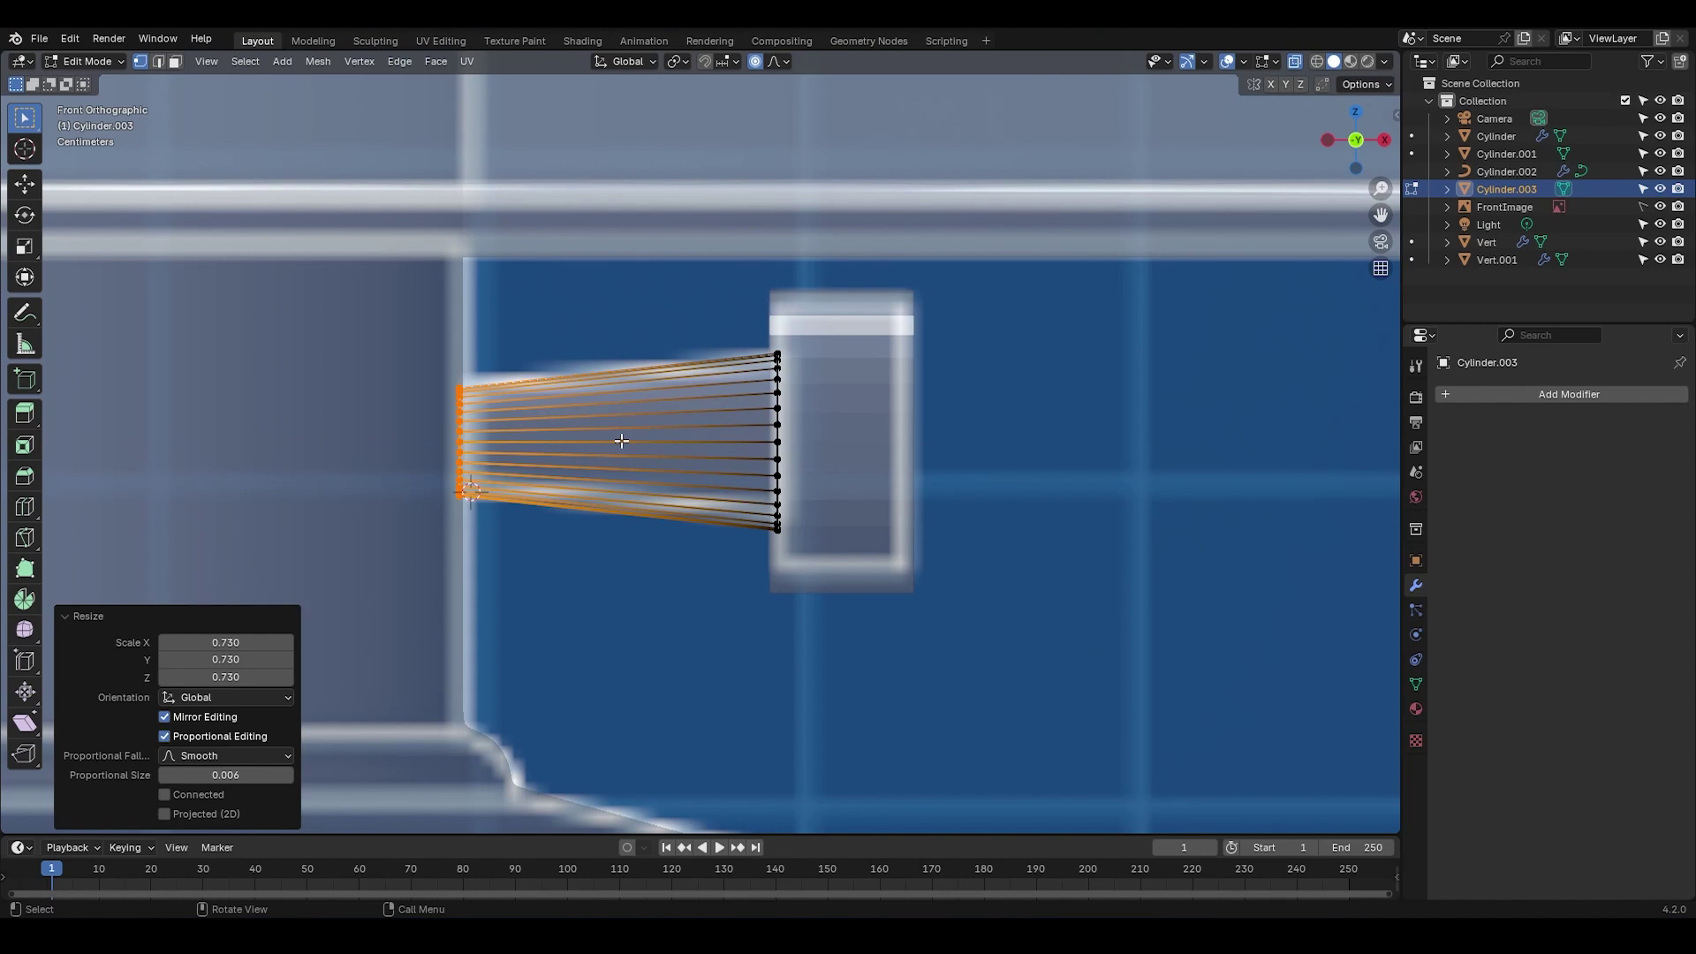
pyautogui.press('Tab')
# Step: Apply auto smooth shading and level 2 subdivision to the knob pieces
pyautogui.hotkey('alt', 'z')
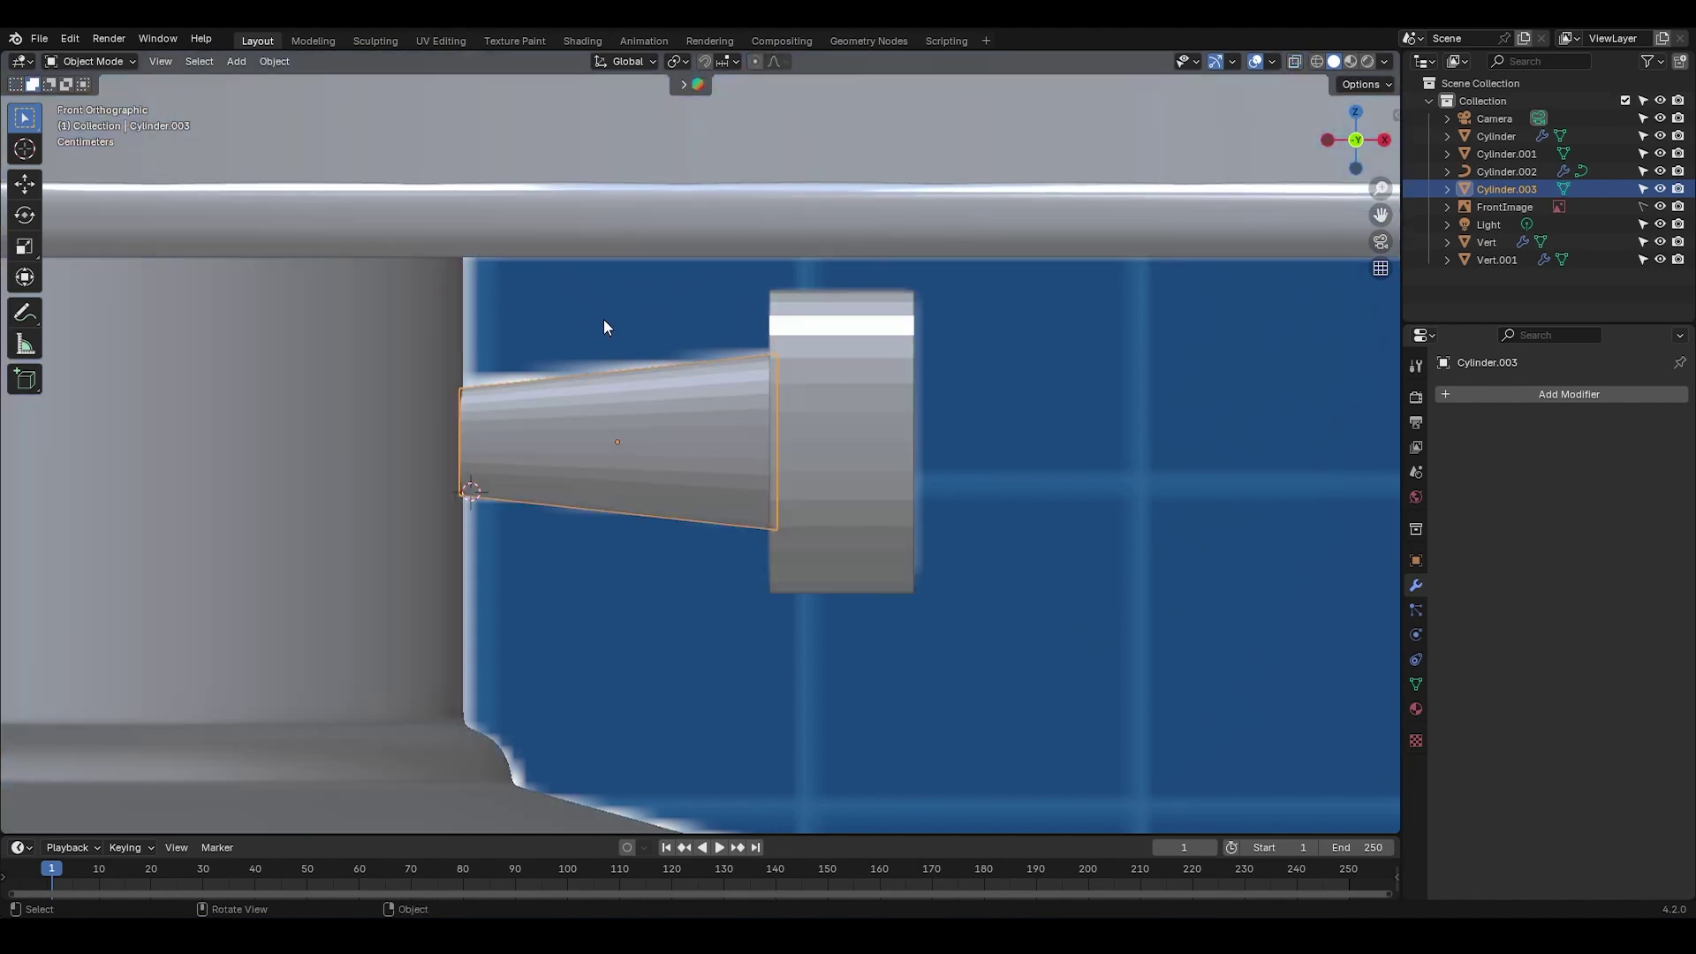
pyautogui.rightClick(659, 412)
pyautogui.click(657, 420)
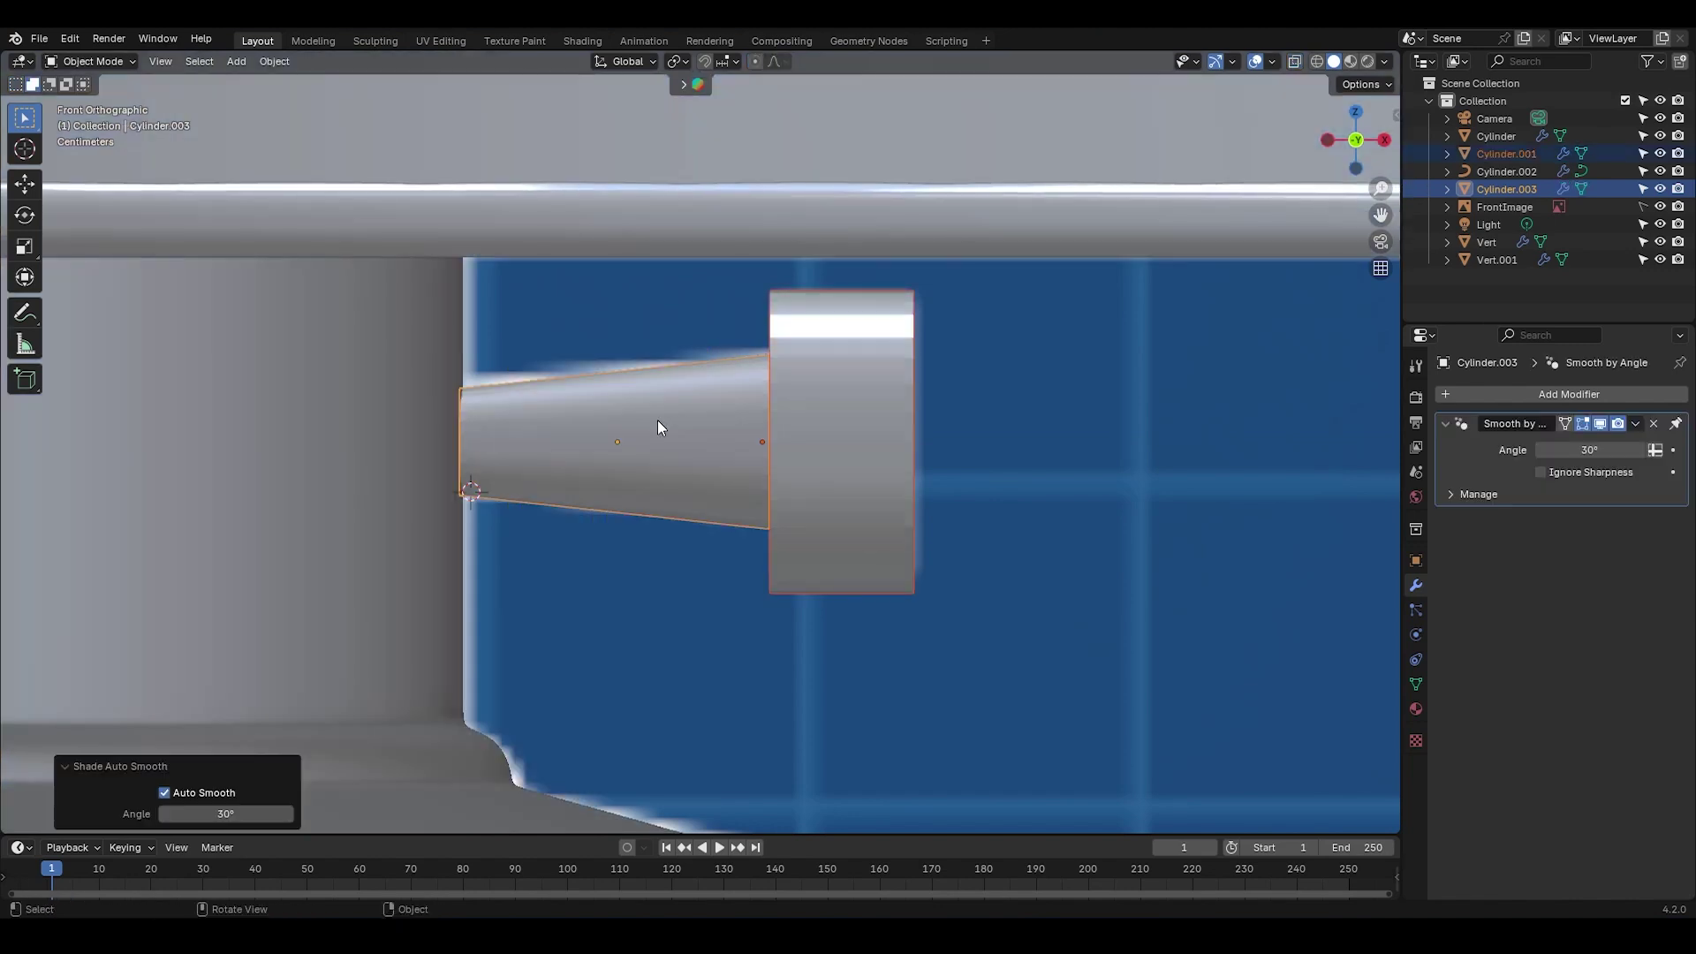
pyautogui.hotkey('ctrl', '2')
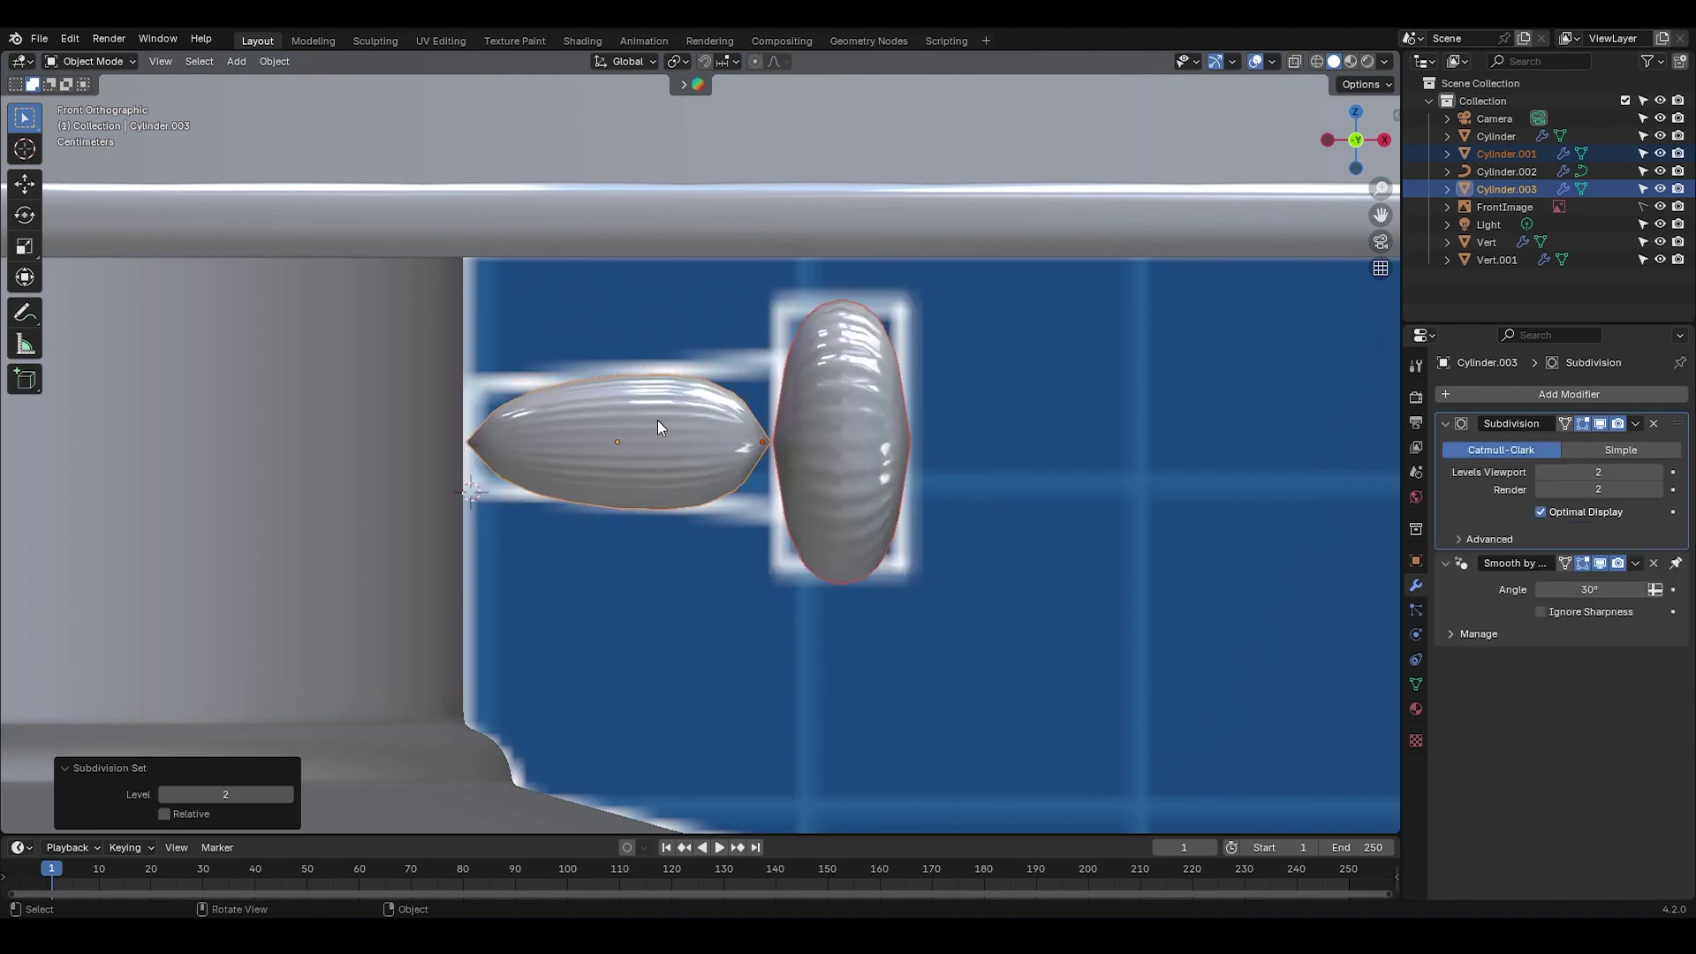
pyautogui.press('Tab')
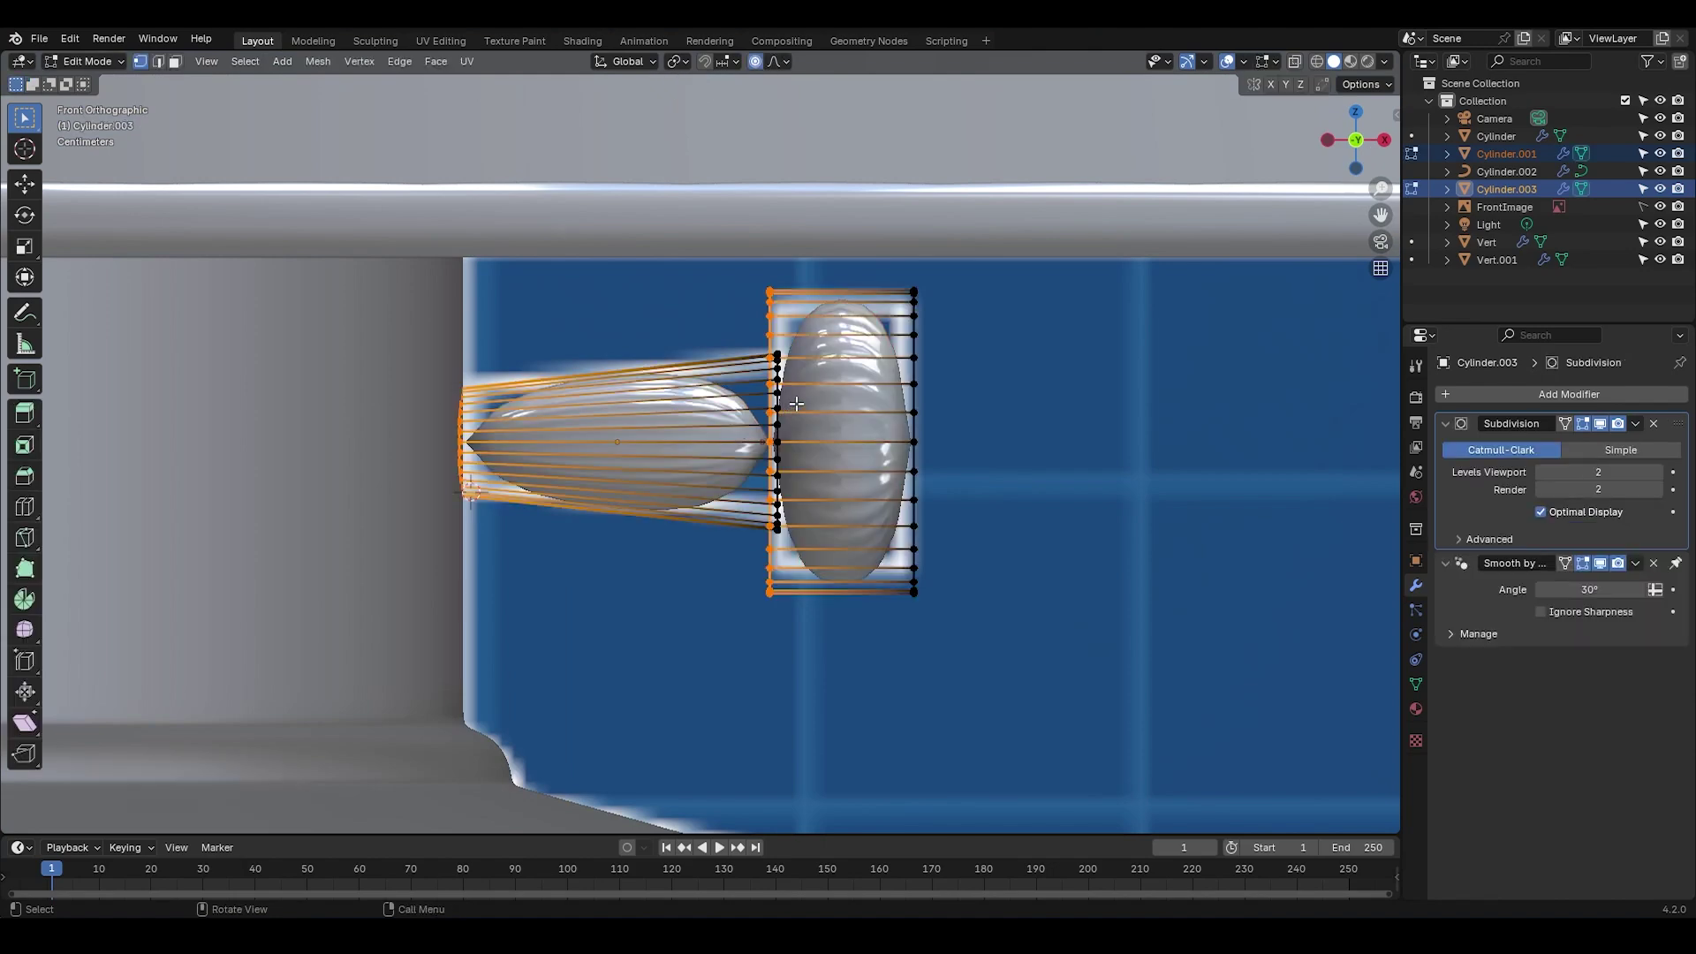
pyautogui.moveTo(794, 424); pyautogui.dragTo(787, 357, button='middle')
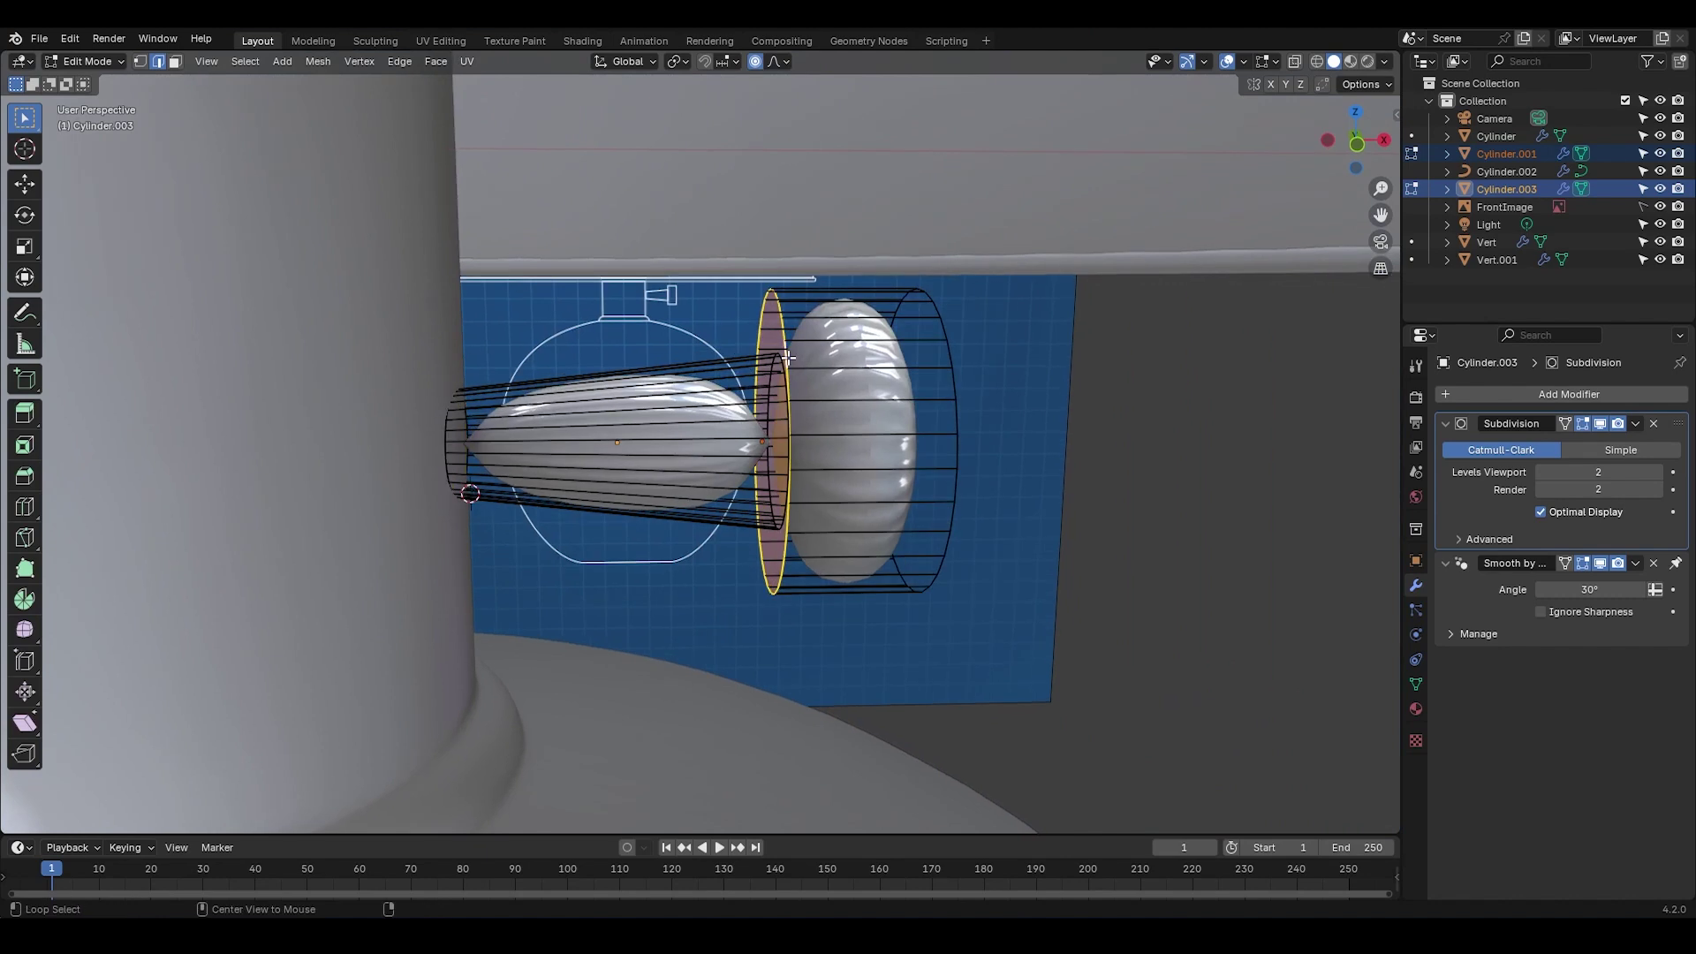
# Step: Bevel both of the disc's end rims with a 2-segment bevel 0.0544 m wide
pyautogui.keyDown('alt'); pyautogui.keyDown('shift'); pyautogui.click(954, 358); pyautogui.keyUp('shift'); pyautogui.keyUp('alt')
pyautogui.hotkey('ctrl', 'b')
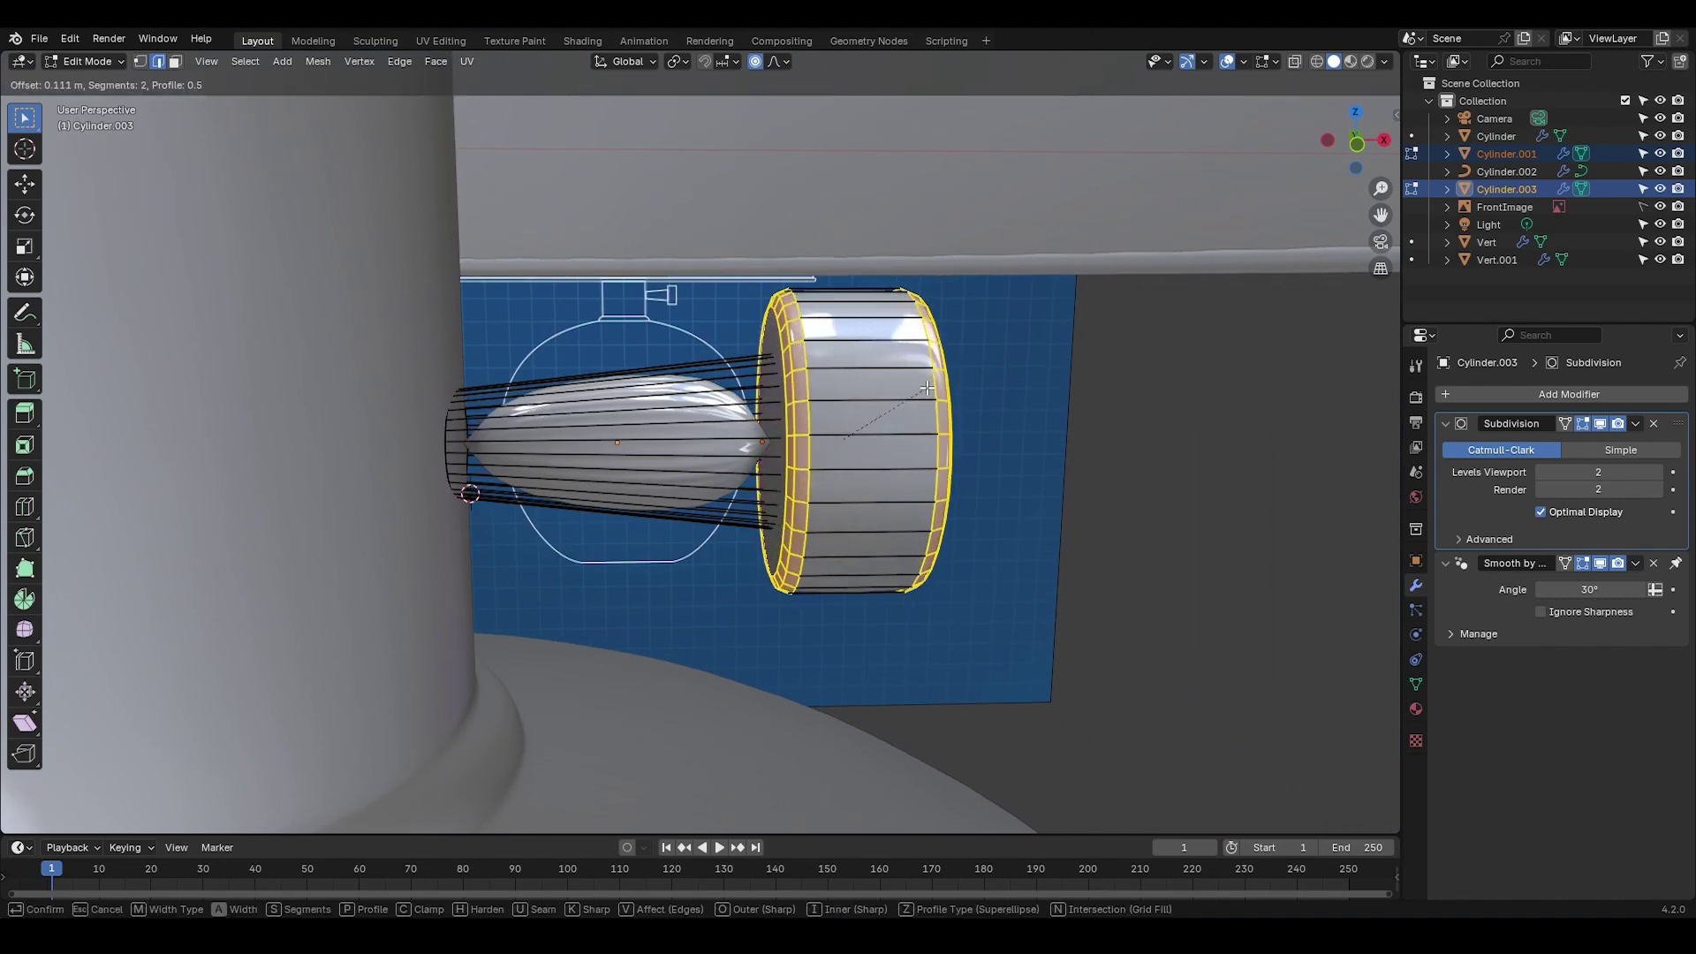
pyautogui.press('p')
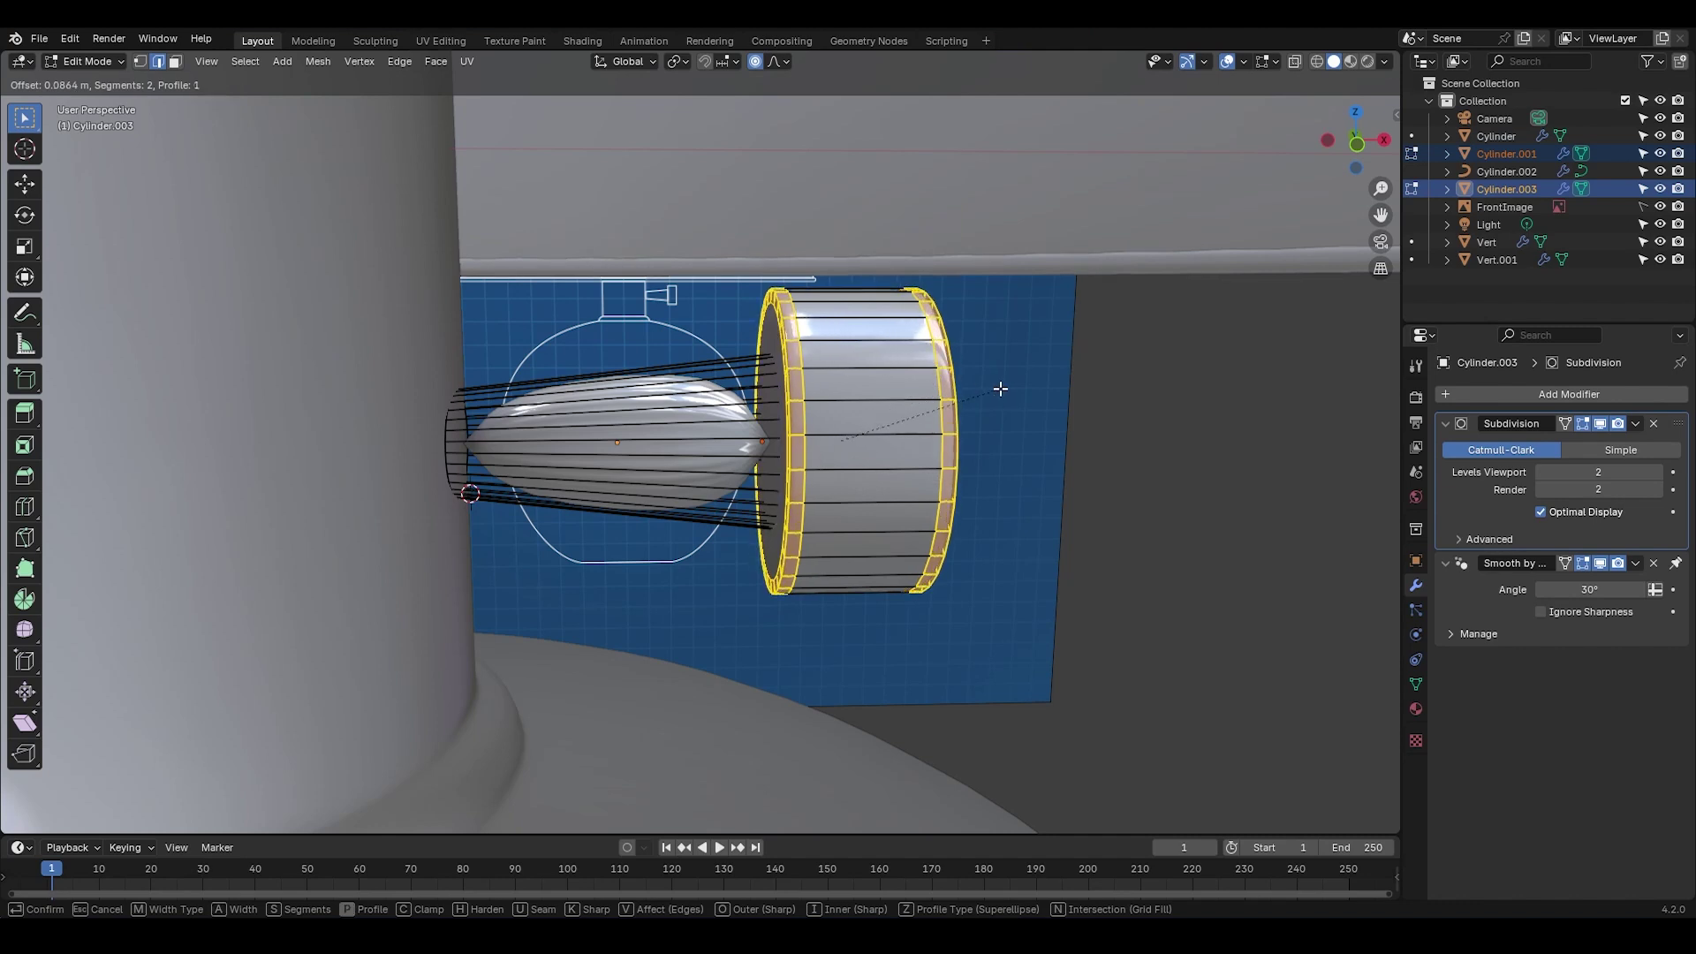
pyautogui.click(996, 388)
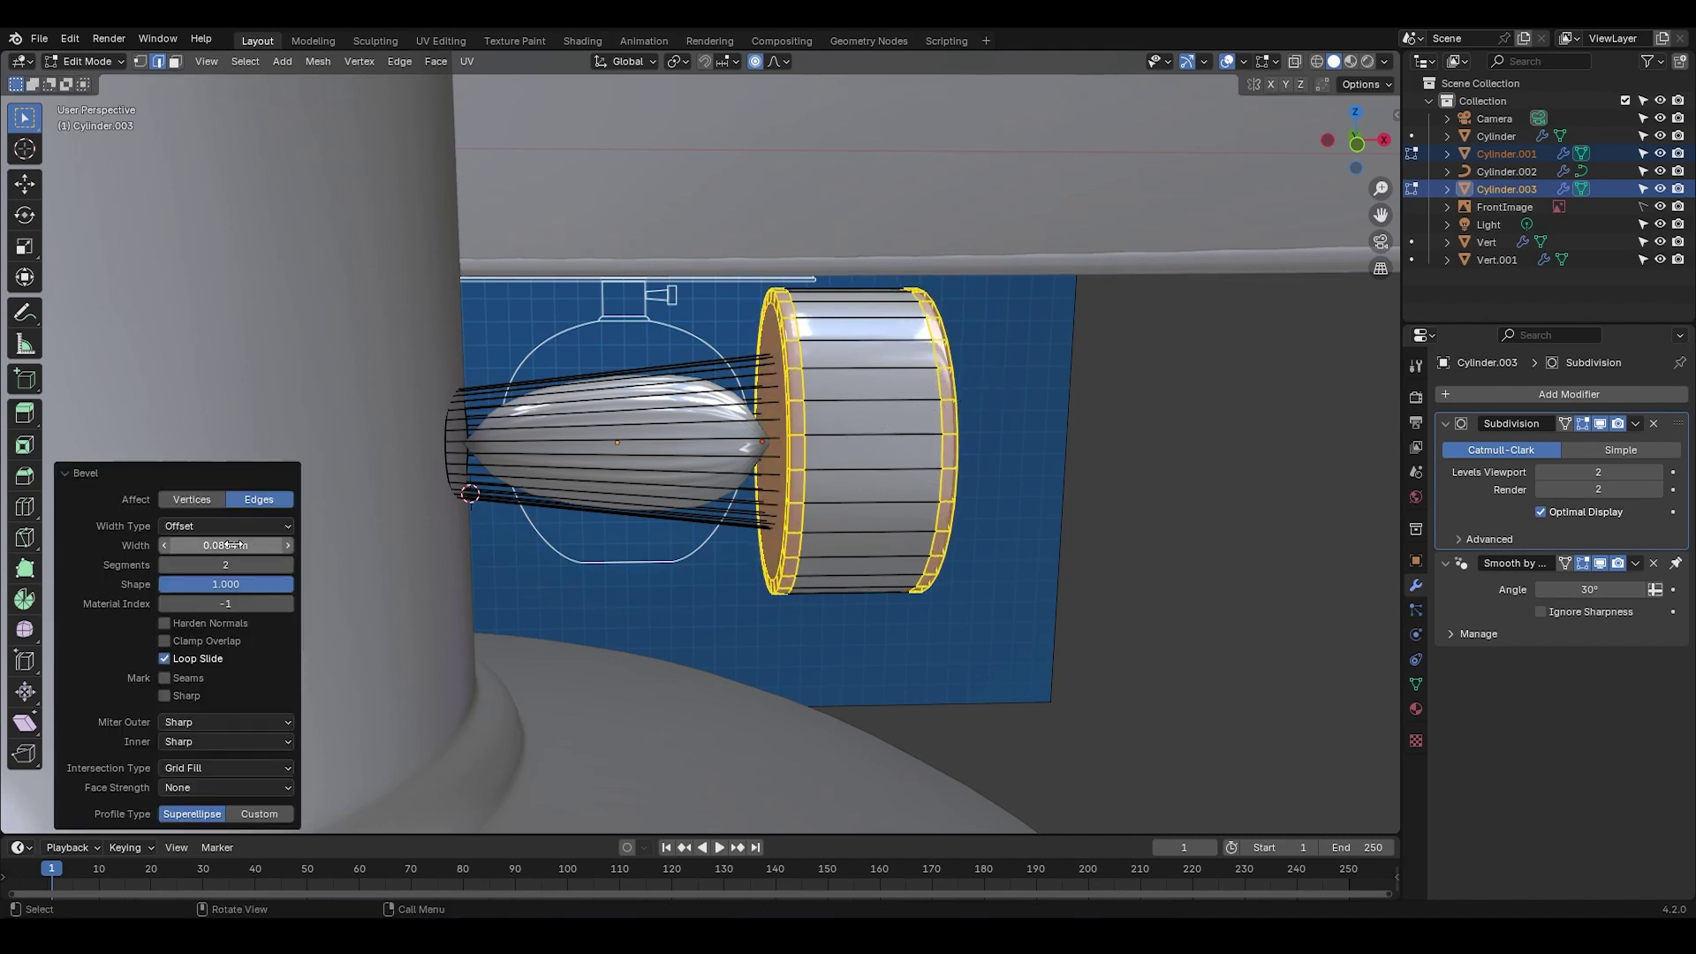
pyautogui.moveTo(231, 545); pyautogui.dragTo(194, 545)
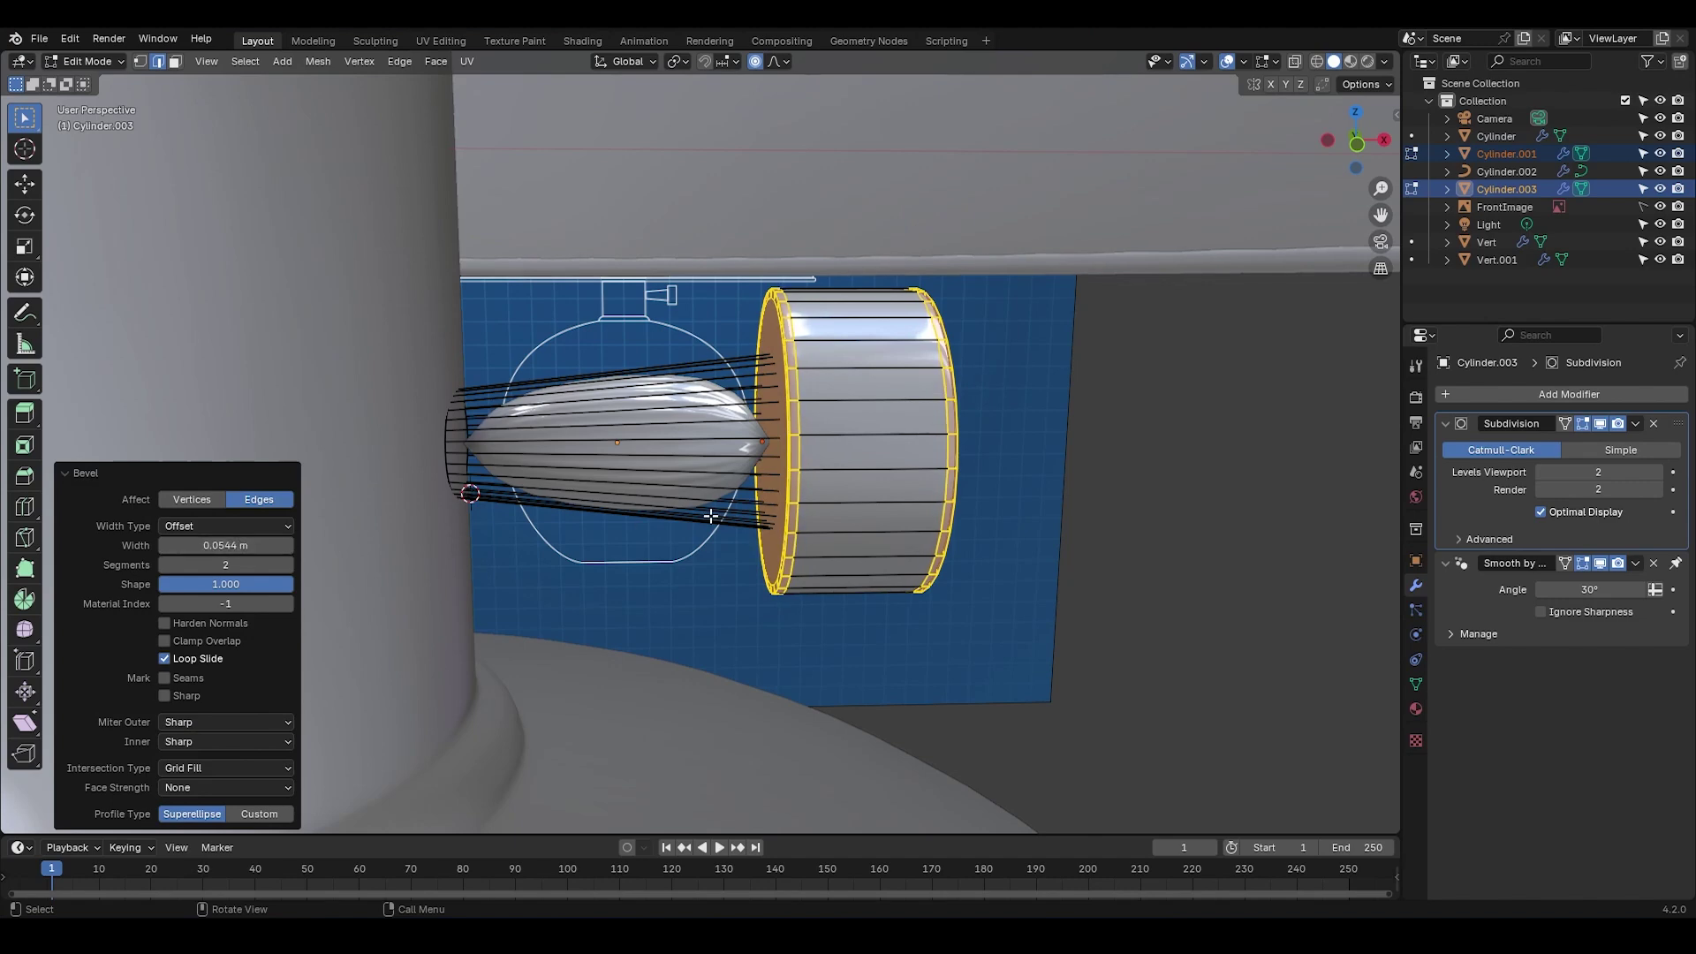
# Step: Select the stem's outer and inner end loops and bevel them 0.0591 m
pyautogui.hotkey('alt', 'z')
pyautogui.keyDown('alt'); pyautogui.click(448, 430); pyautogui.keyUp('alt')
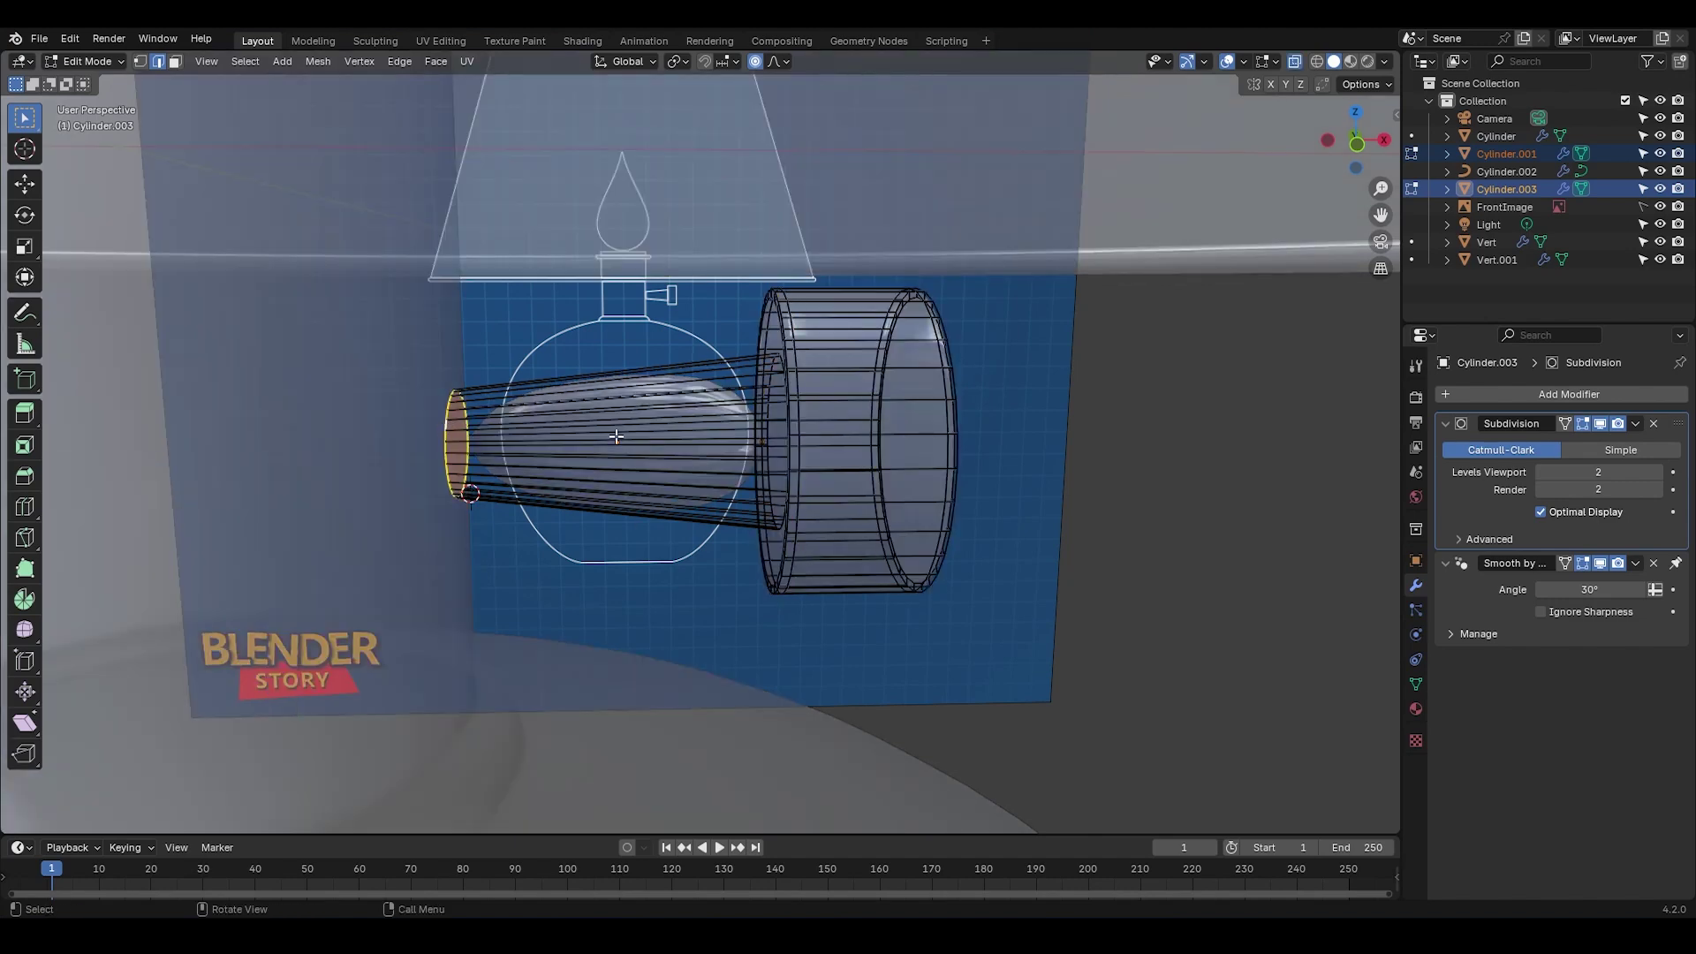
pyautogui.moveTo(616, 436); pyautogui.dragTo(790, 398, button='middle')
pyautogui.keyDown('alt'); pyautogui.keyDown('shift'); pyautogui.click(808, 402); pyautogui.keyUp('shift'); pyautogui.keyUp('alt')
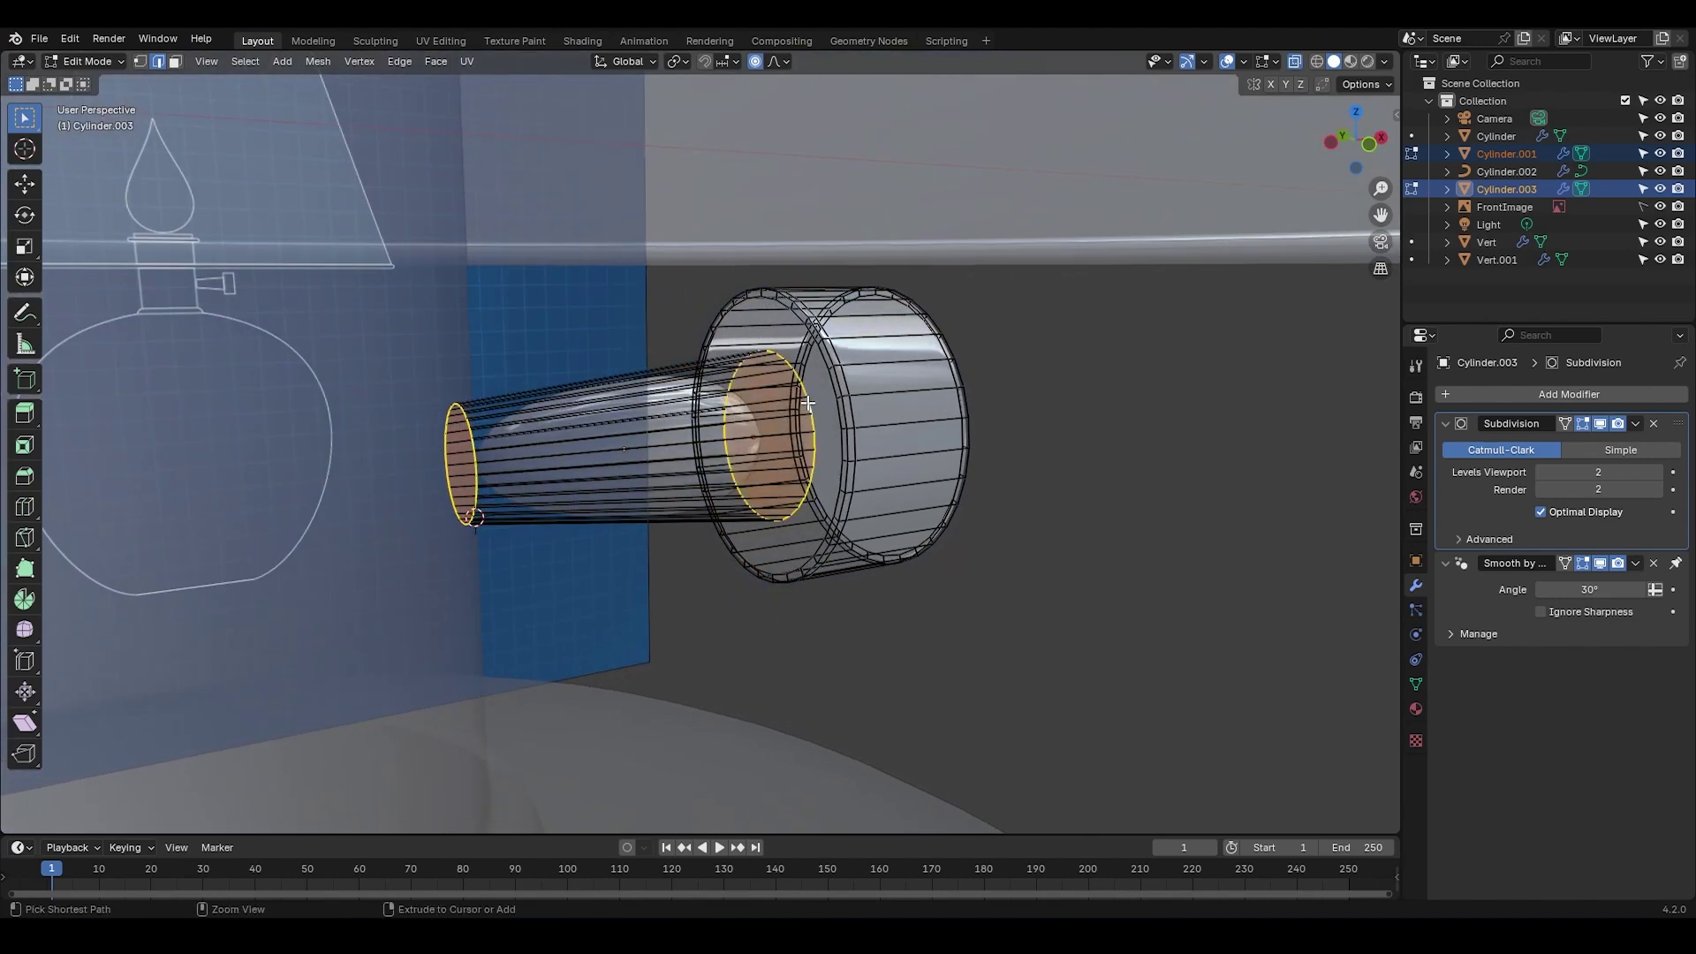
pyautogui.hotkey('ctrl', 'b')
pyautogui.click(825, 422)
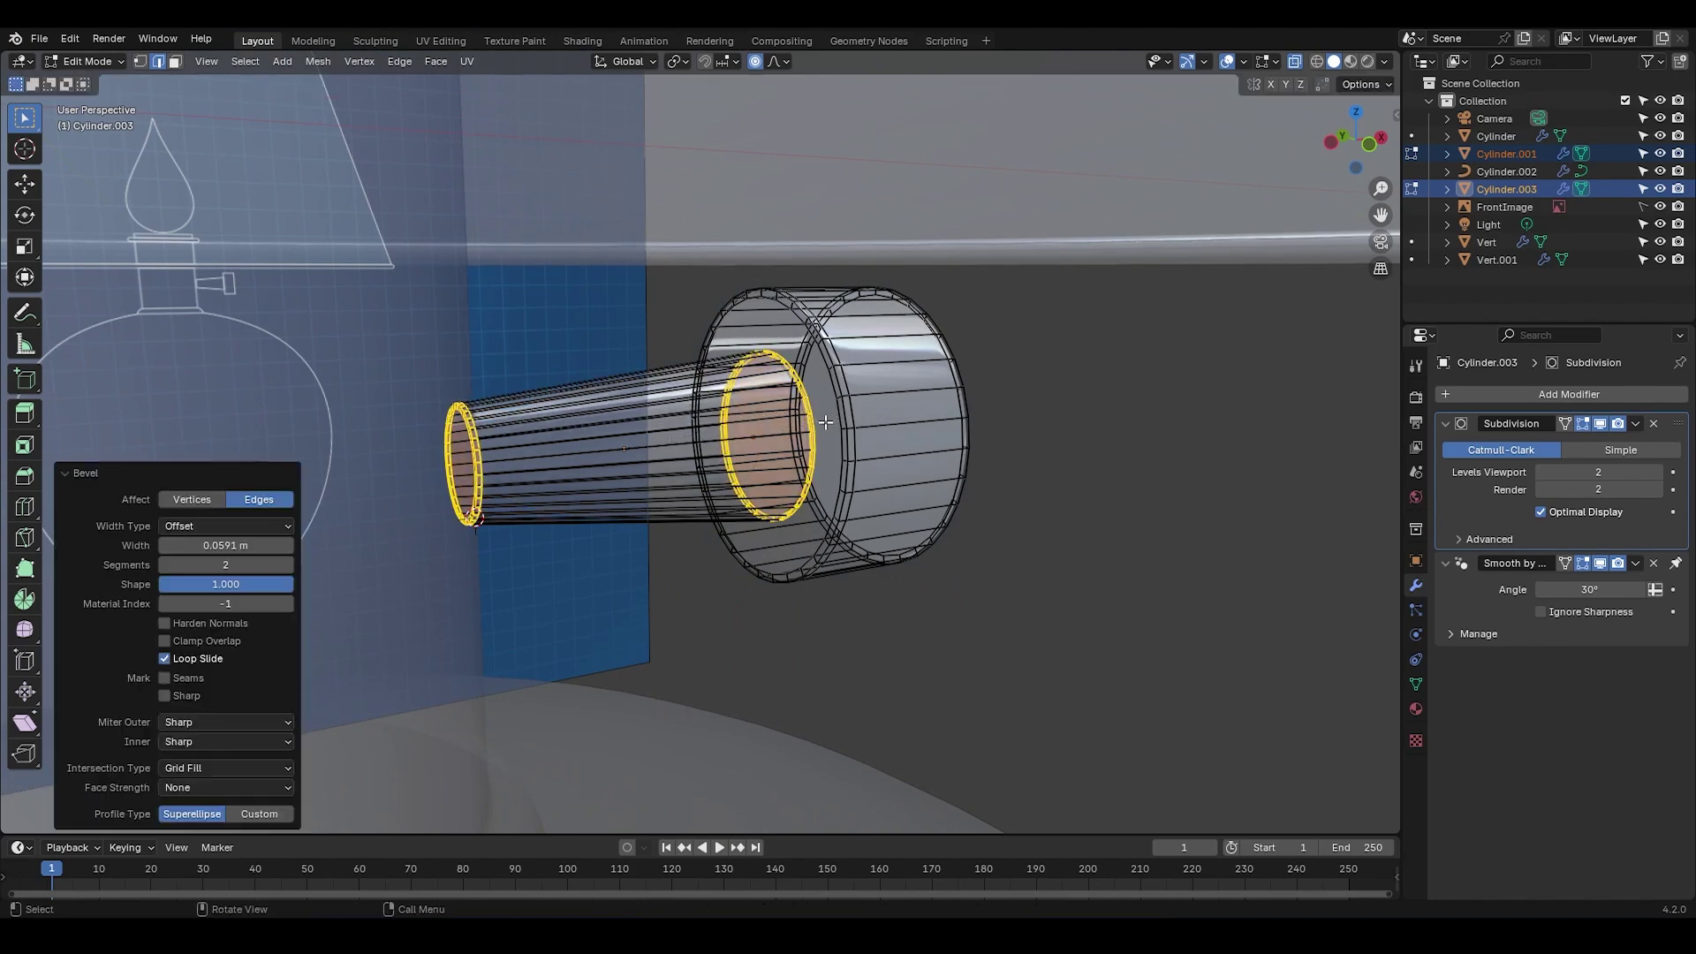